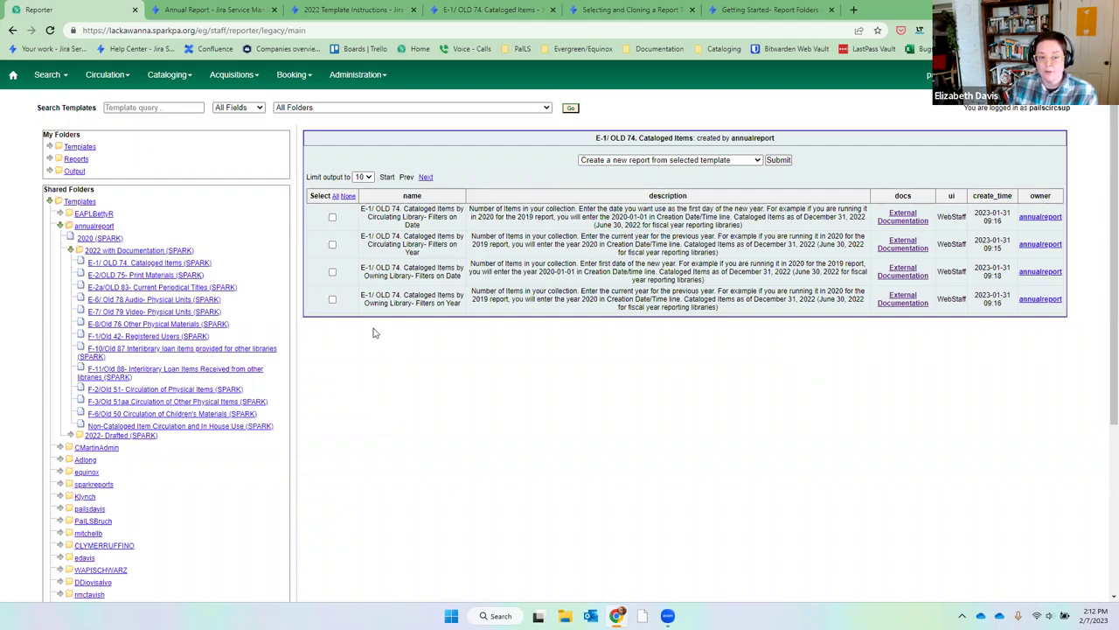
Clone the E-1/ OLD 74 Cataloged Items by Owning Library- Filters on Year template.
{"action": "left_click", "coordinate": [333, 301]}
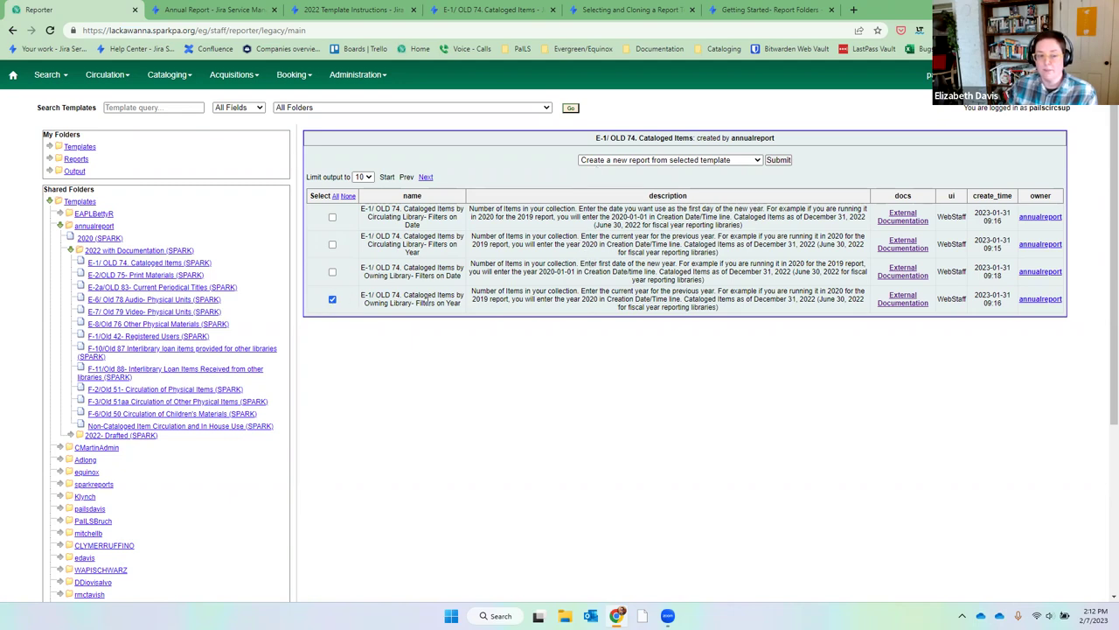
{"action": "left_click", "coordinate": [600, 162]}
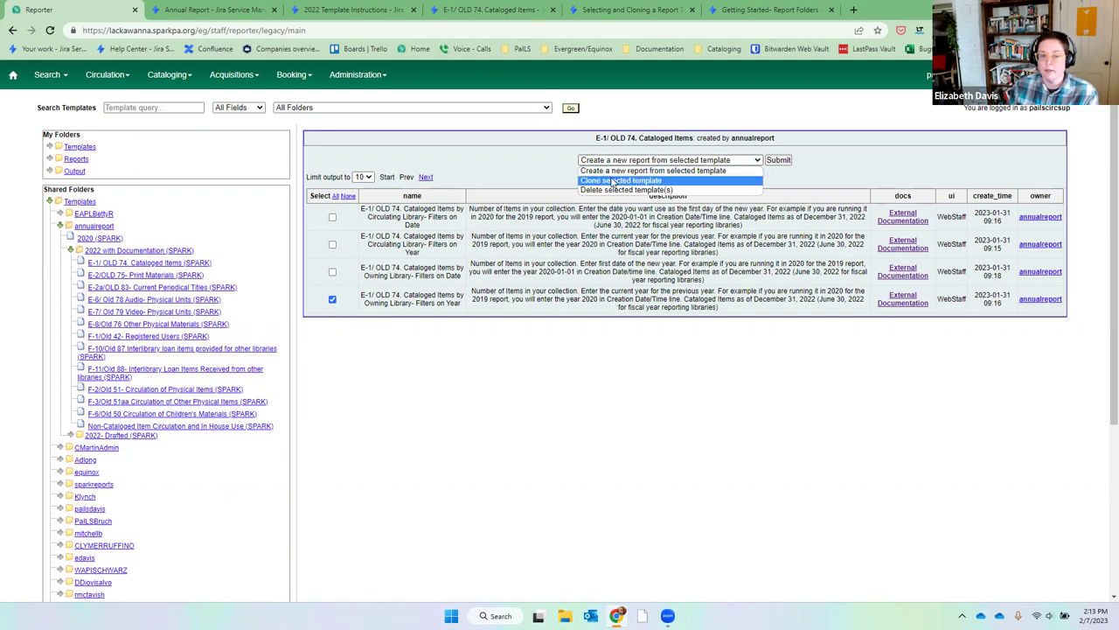
{"action": "left_click", "coordinate": [613, 181]}
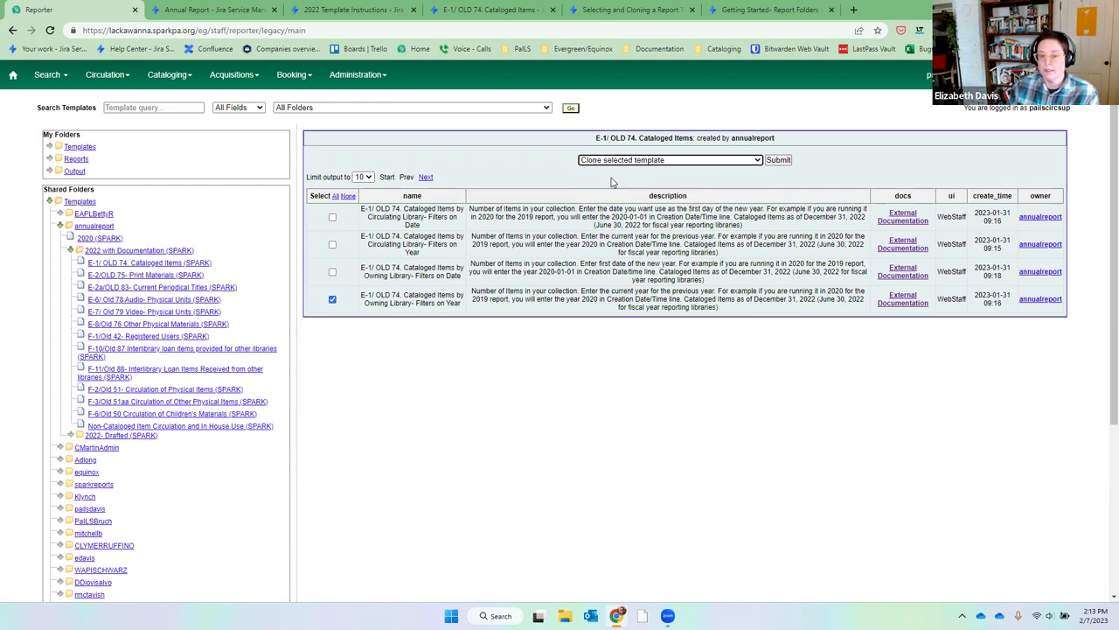
{"action": "left_click", "coordinate": [785, 162]}
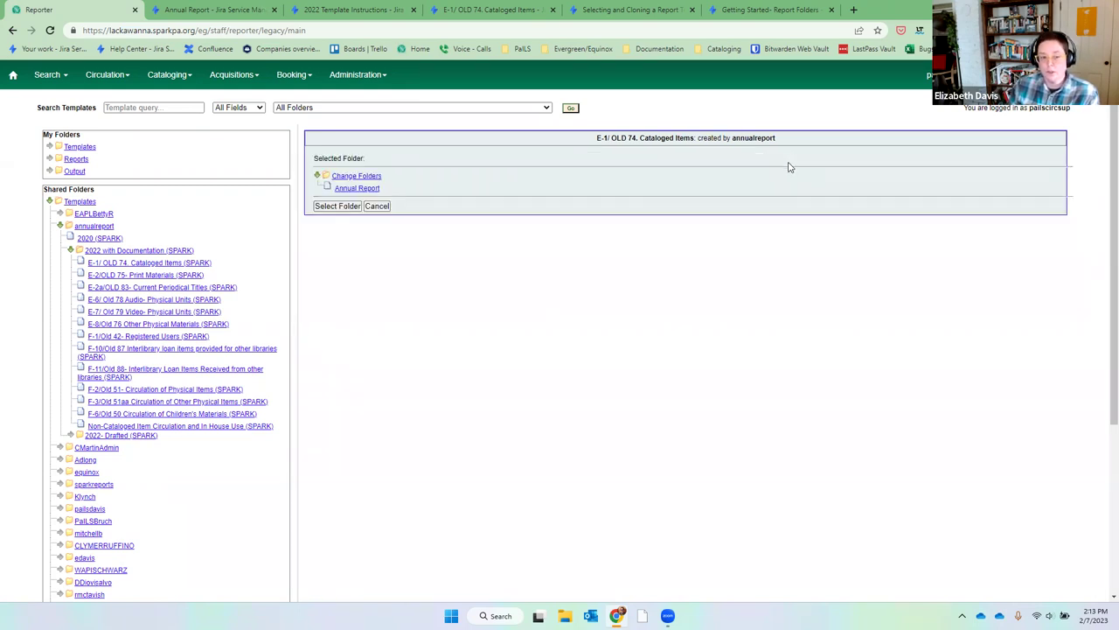
Choose Annual Report as the clone's destination folder.
{"action": "left_click", "coordinate": [358, 189]}
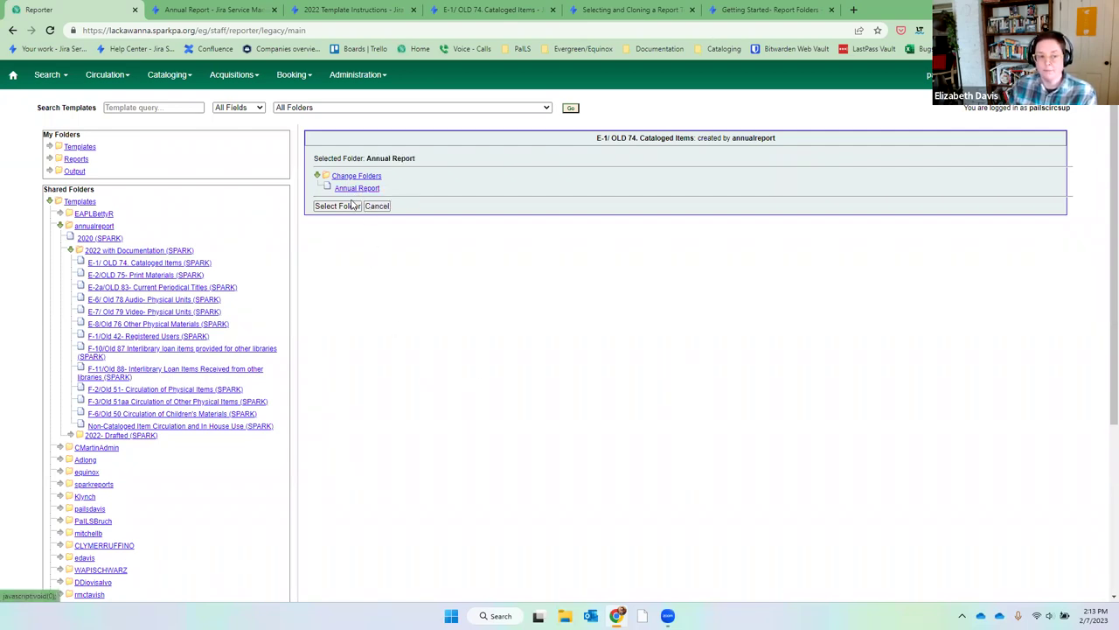
{"action": "left_click", "coordinate": [337, 206]}
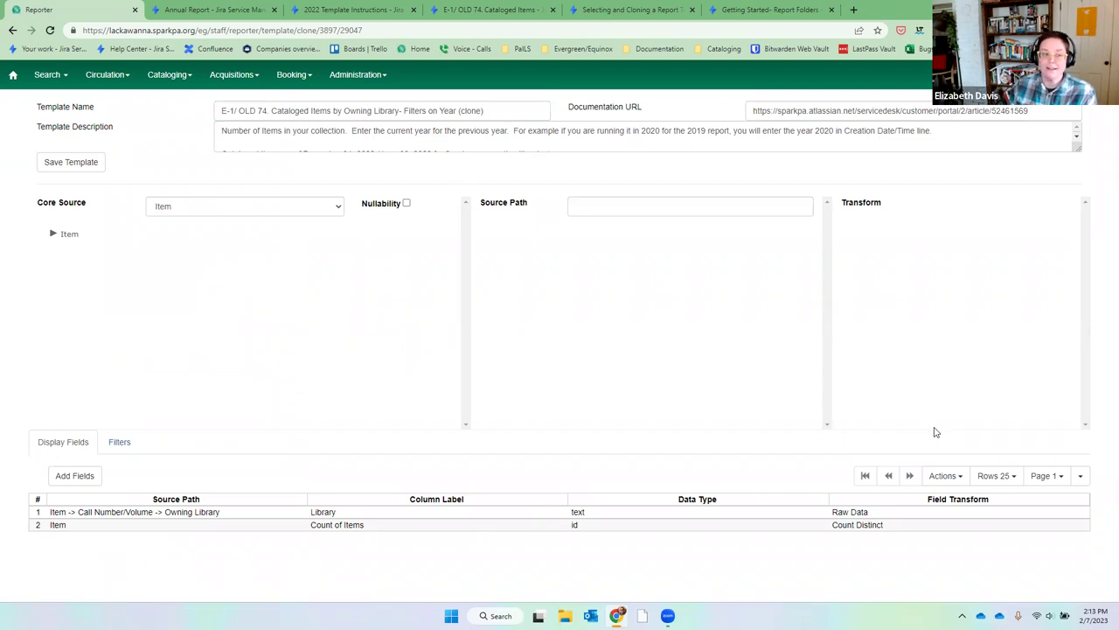
Save the Filters on Year (clone) template and confirm the save.
{"action": "left_click", "coordinate": [53, 171]}
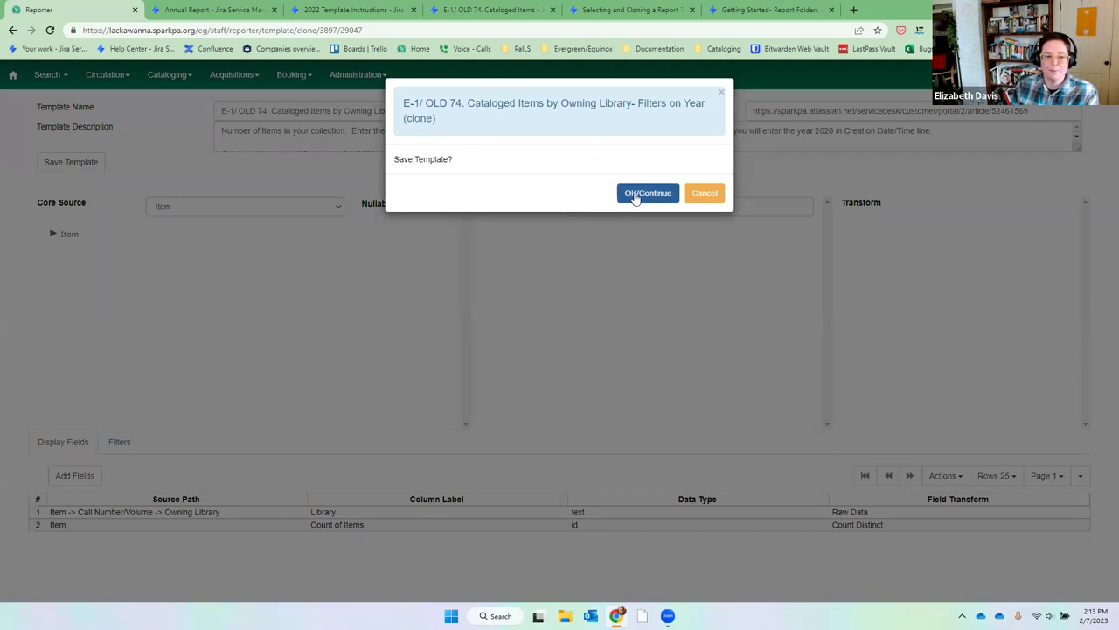
{"action": "left_click", "coordinate": [636, 193]}
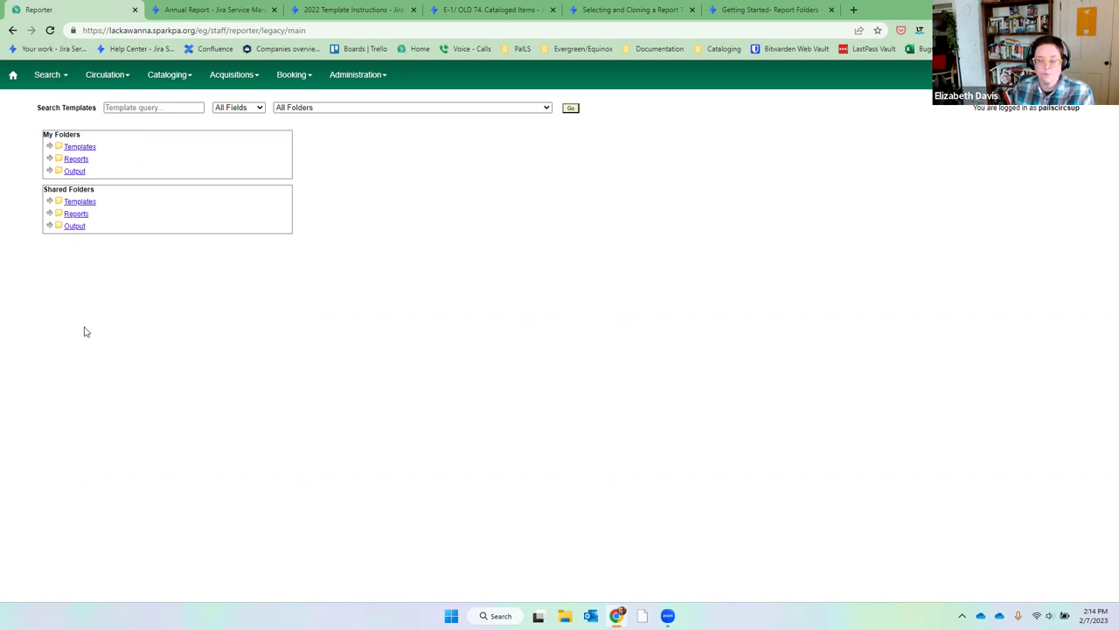
In the Annual Report (TEST-B) templates folder, start a new report from the Filters on Year (clone).
{"action": "left_click", "coordinate": [50, 147]}
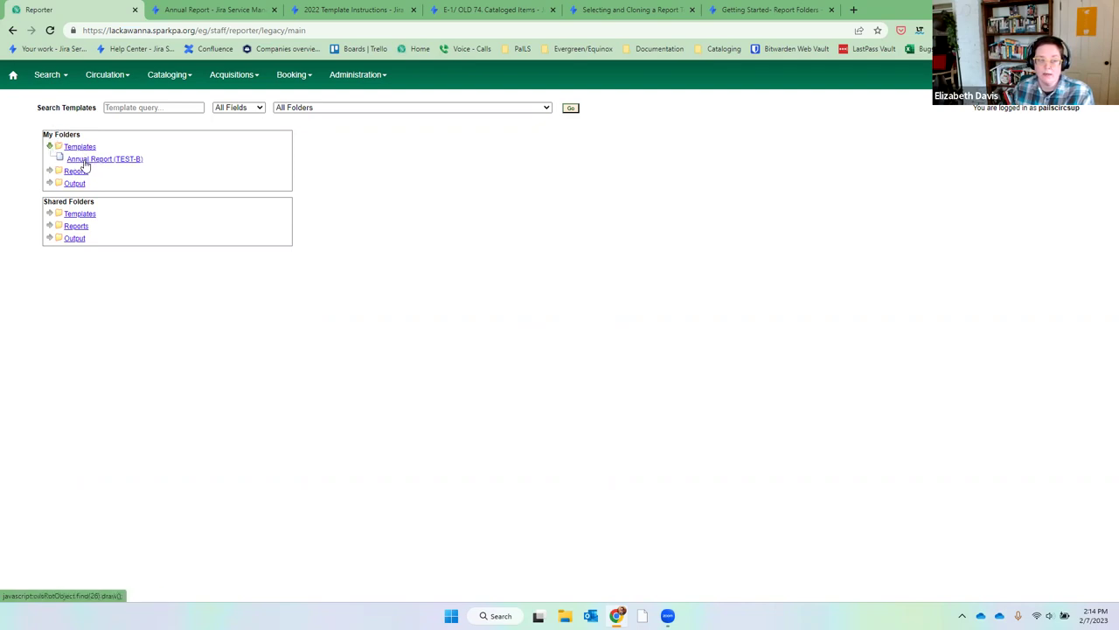
{"action": "left_click", "coordinate": [85, 164]}
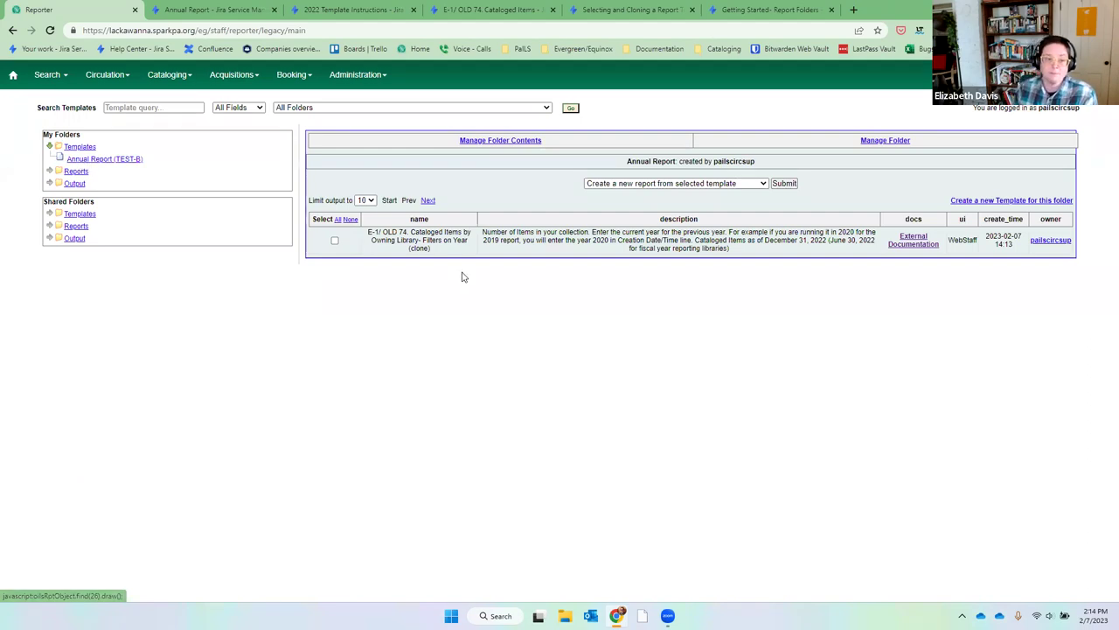
{"action": "left_click", "coordinate": [335, 241]}
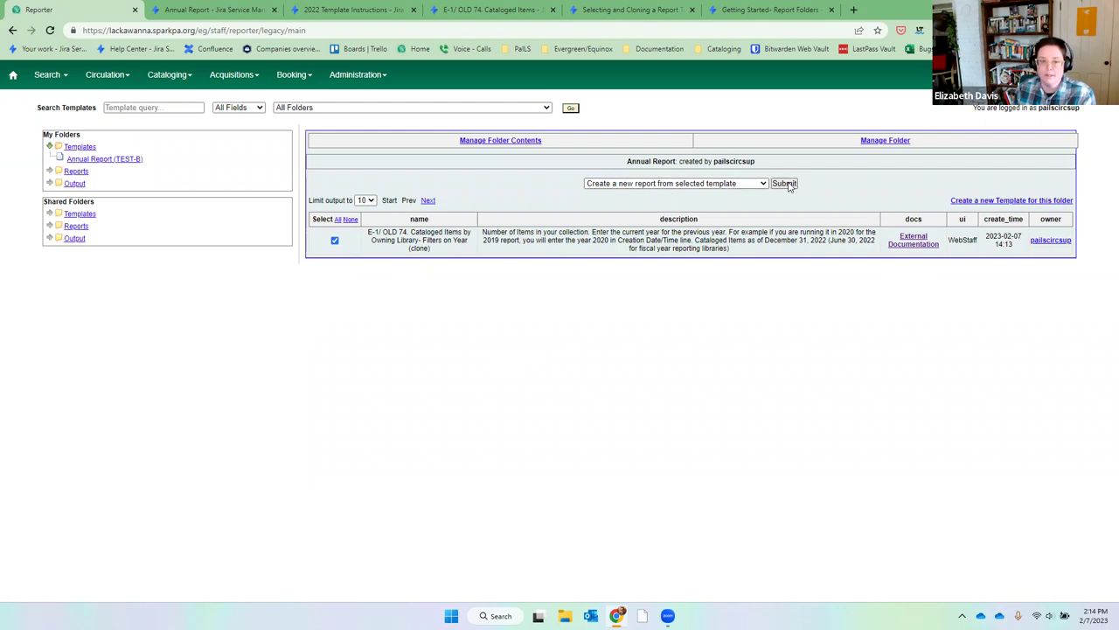
{"action": "left_click", "coordinate": [786, 183]}
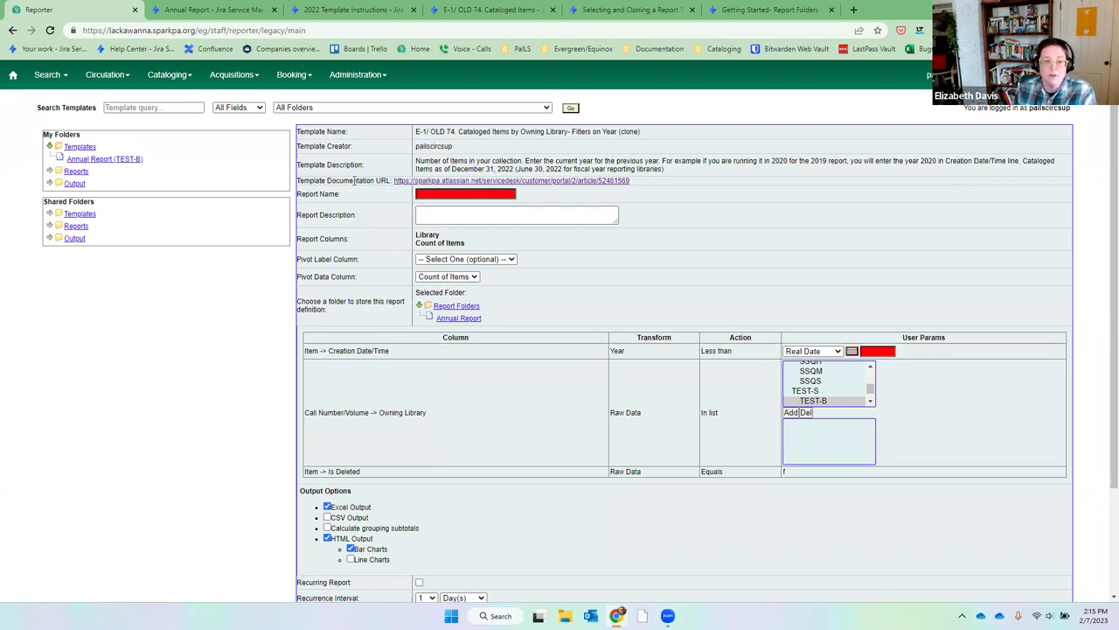
{"action": "right_click", "coordinate": [410, 184]}
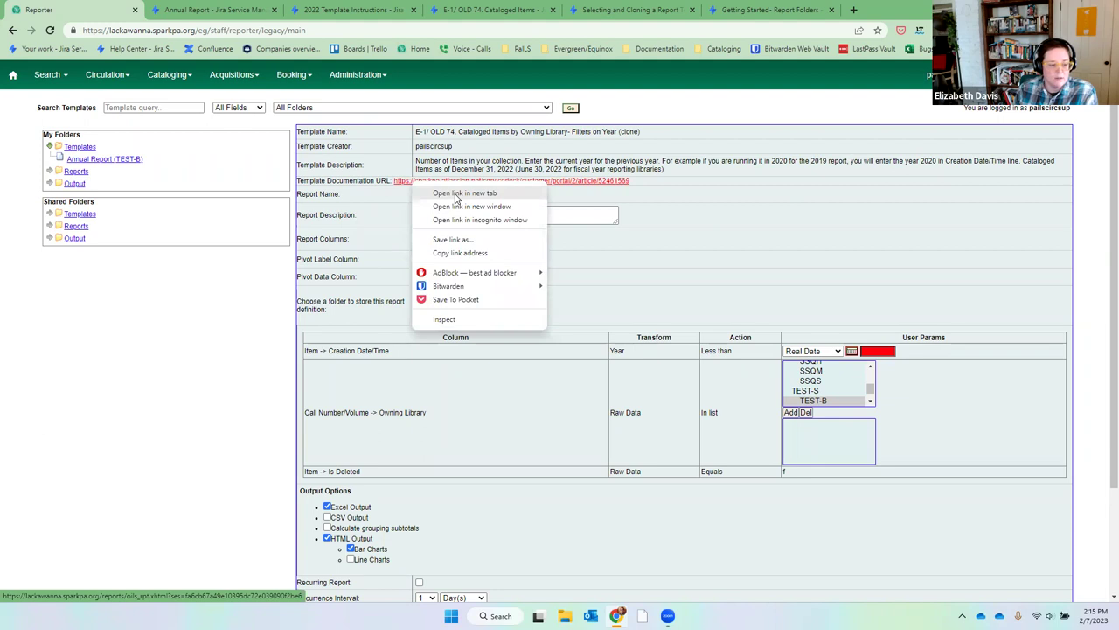
{"action": "left_click", "coordinate": [713, 185]}
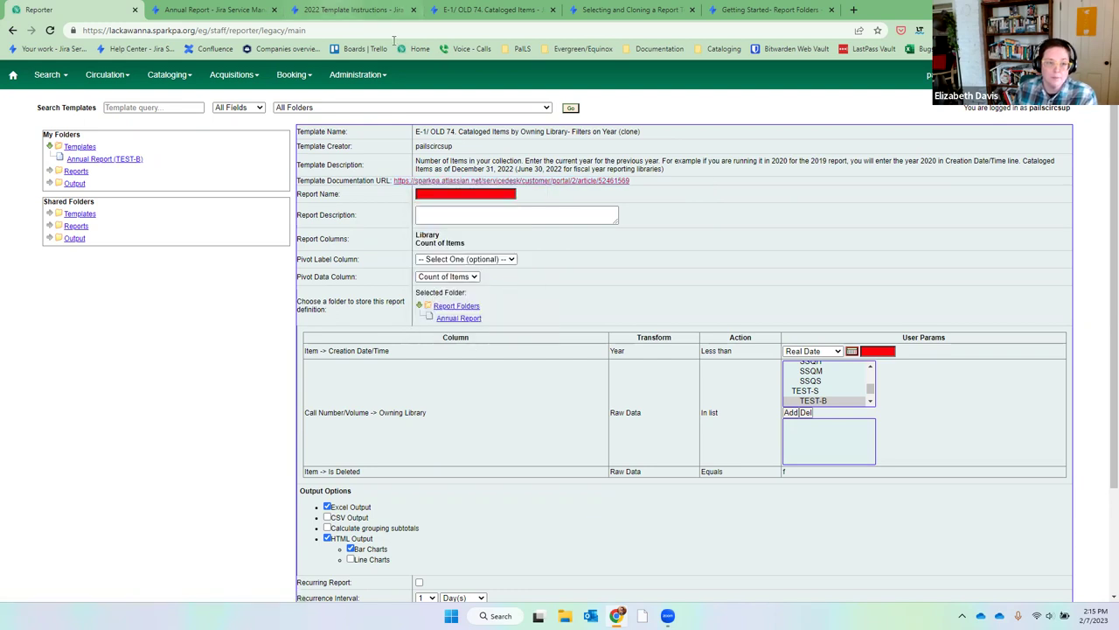
{"action": "left_click", "coordinate": [371, 10]}
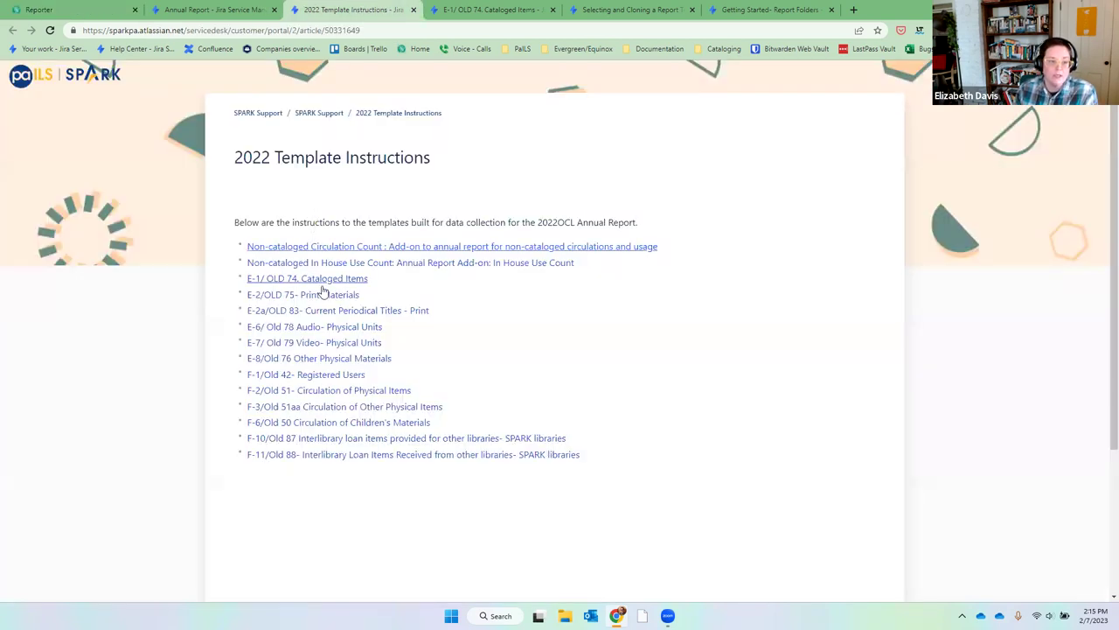
{"action": "left_click", "coordinate": [52, 10]}
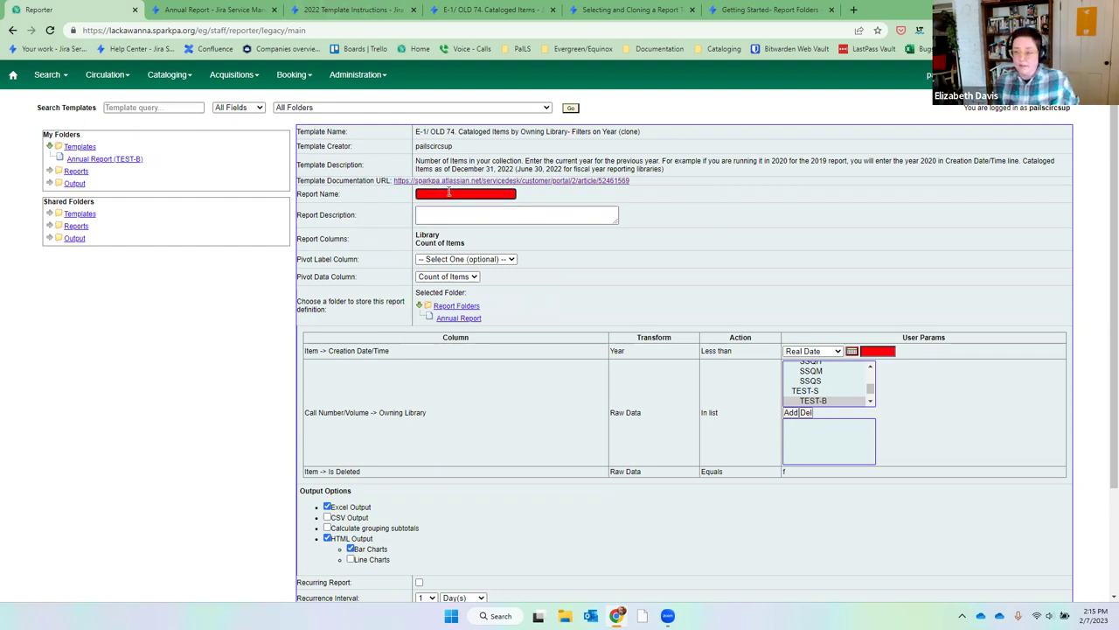
Enter '2022 Cataloged Items' as the report name.
{"action": "type", "text": "202"}
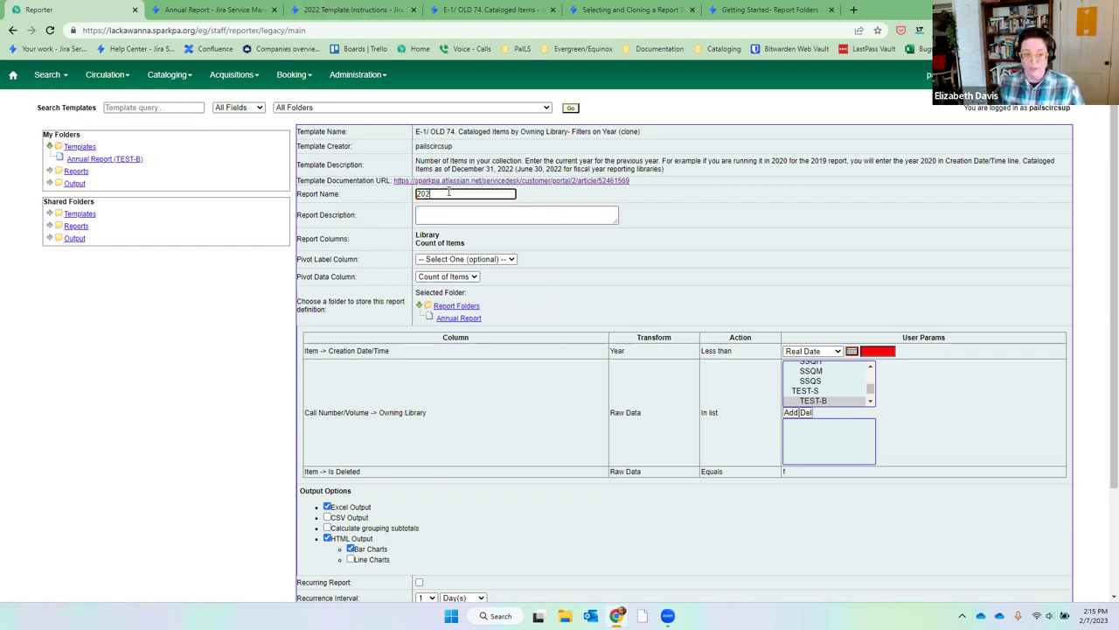
{"action": "type", "text": "2 Cat"}
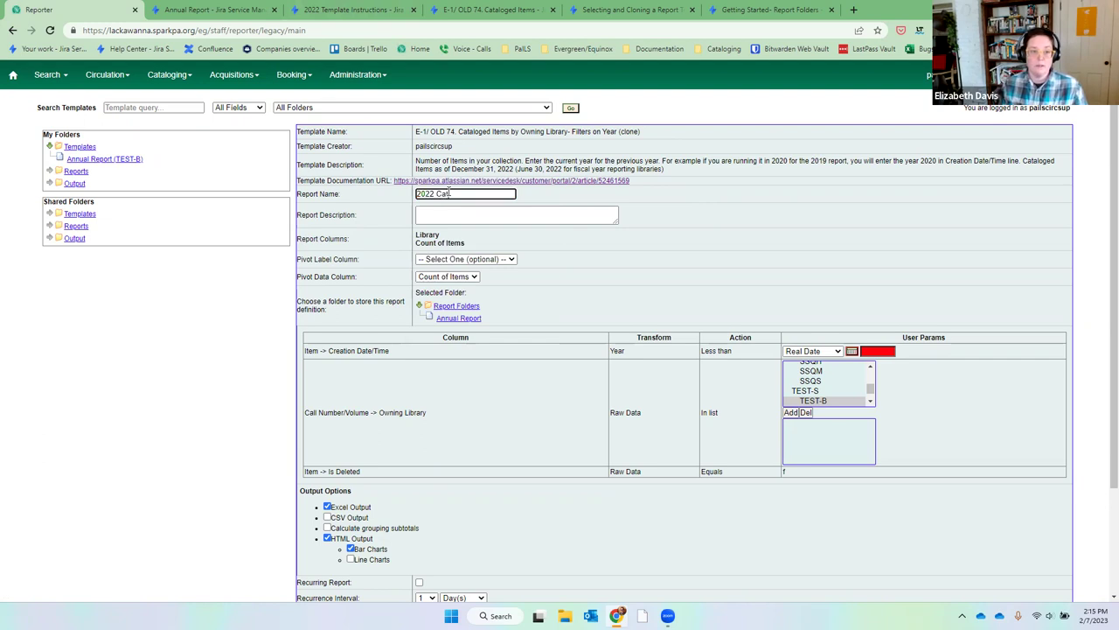
{"action": "type", "text": "aloged Items"}
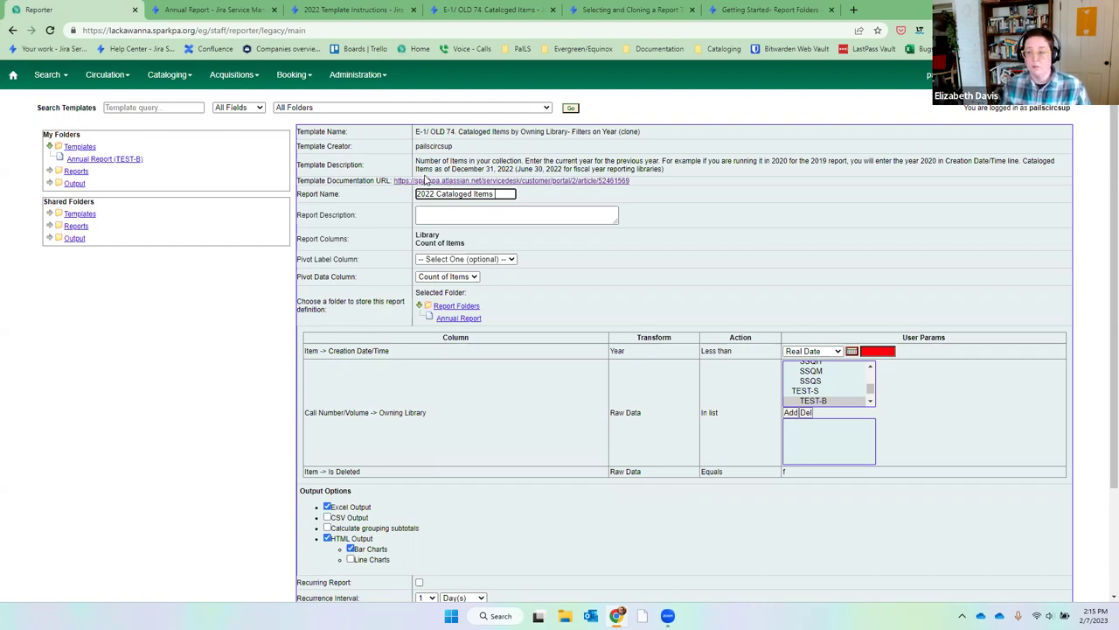
{"action": "left_click", "coordinate": [440, 216]}
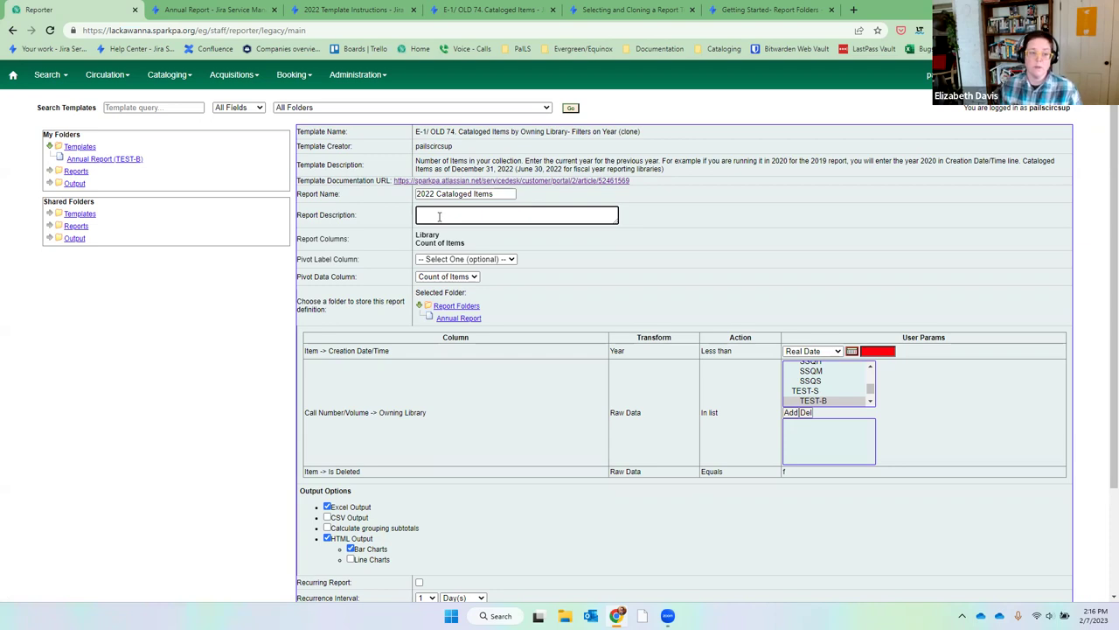
Leave the pivot label column unset for the Library and Count of Items columns.
{"action": "left_click_drag", "start_coordinate": [466, 243], "coordinate": [415, 244]}
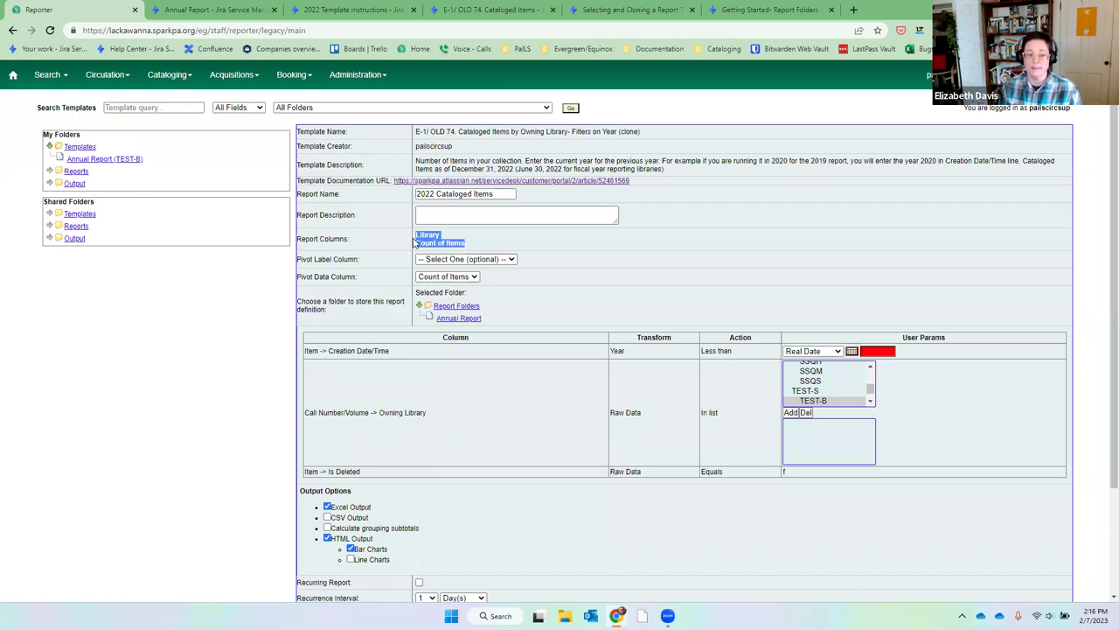
{"action": "left_click", "coordinate": [482, 251]}
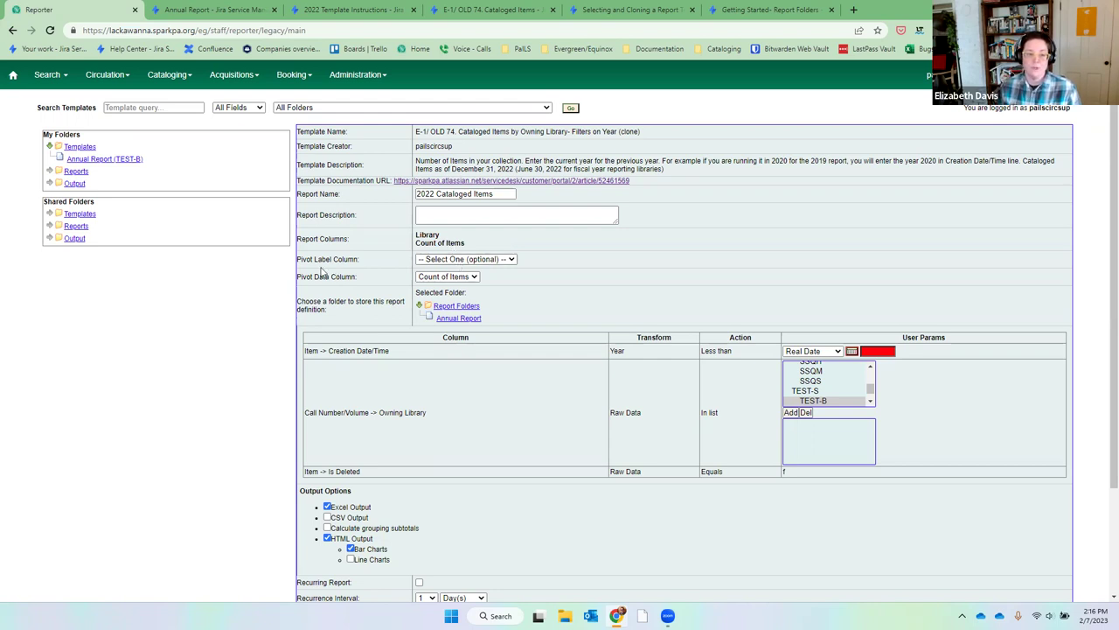
{"action": "left_click", "coordinate": [451, 259]}
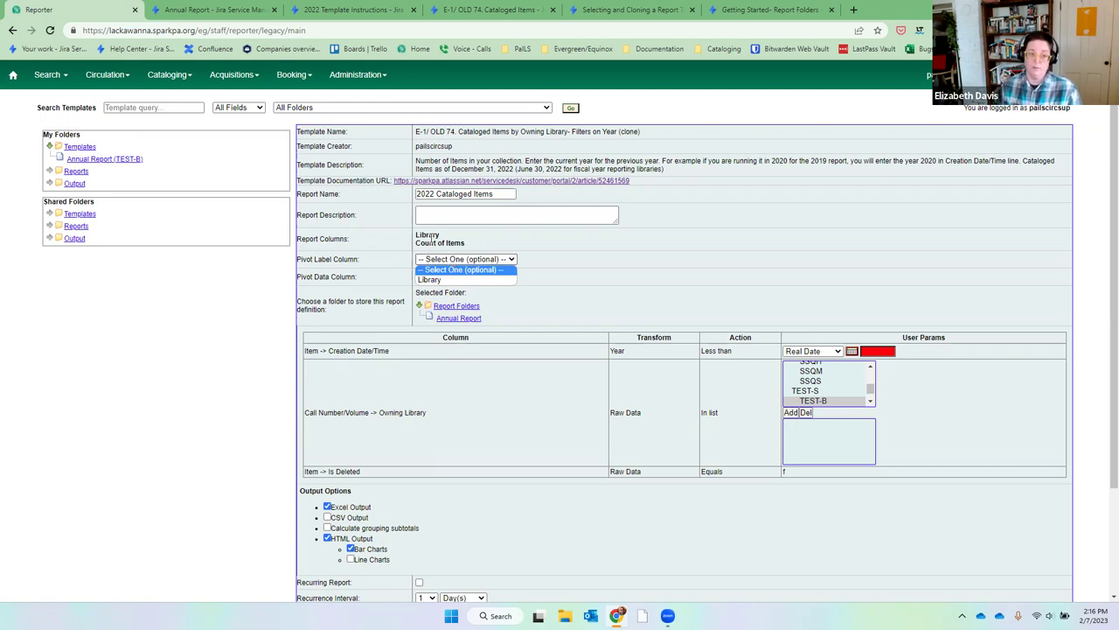
{"action": "left_click", "coordinate": [530, 268]}
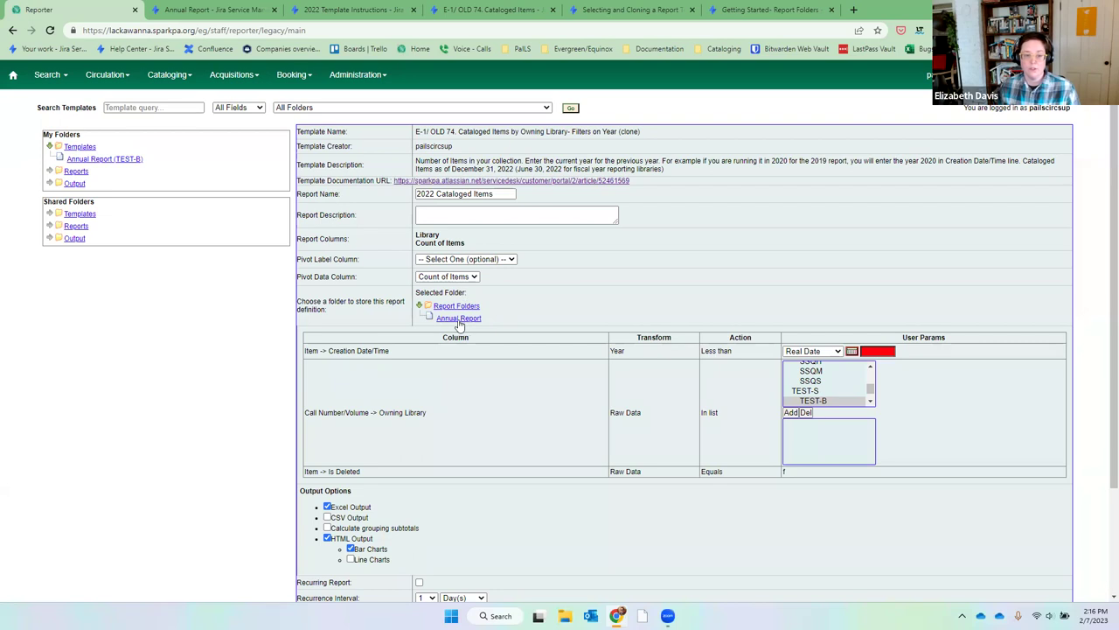
Store the report definition in Annual Report and enter 2023 as the creation year filter.
{"action": "left_click", "coordinate": [462, 320]}
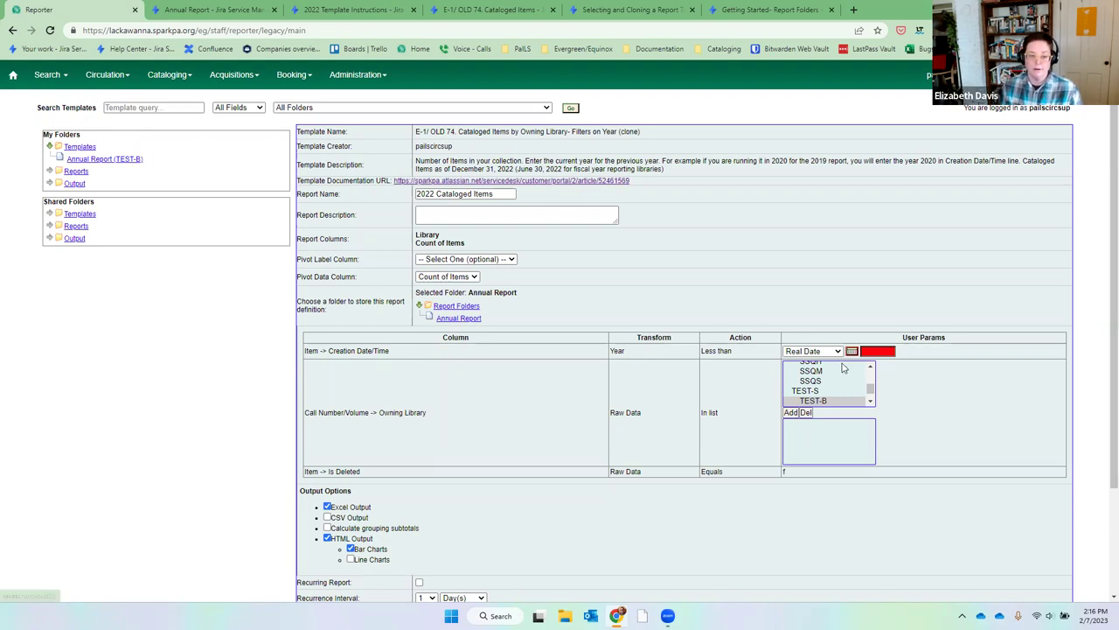
{"action": "scroll", "coordinate": [918, 325], "scroll_direction": "down", "scroll_amount": 1}
{"action": "scroll", "coordinate": [918, 325], "scroll_direction": "down", "scroll_amount": 2}
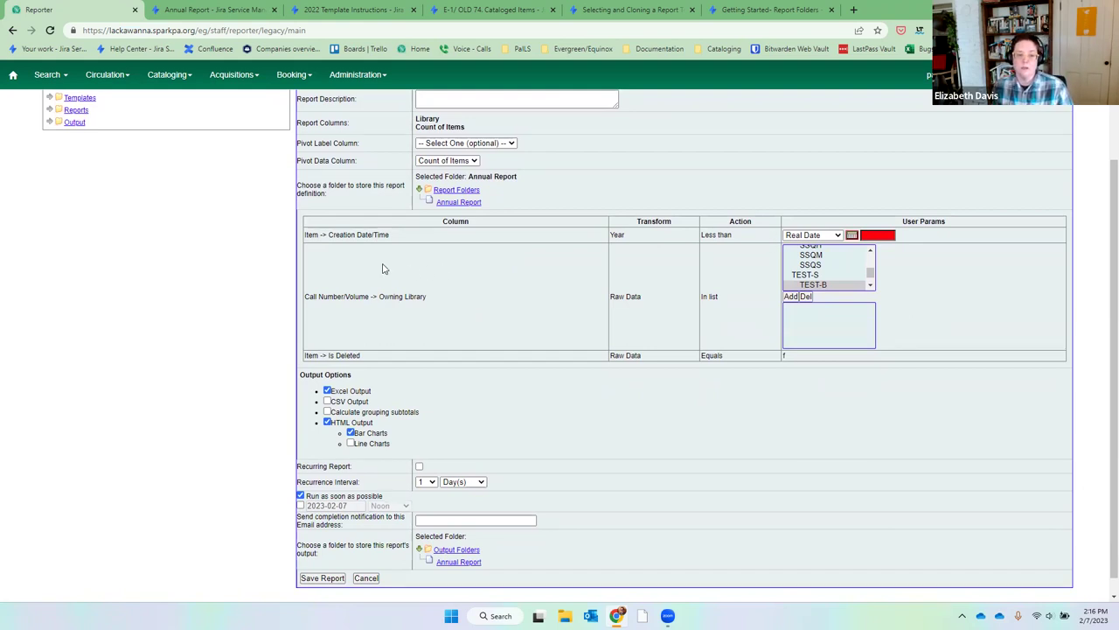
{"action": "scroll", "coordinate": [450, 265], "scroll_direction": "up", "scroll_amount": 2}
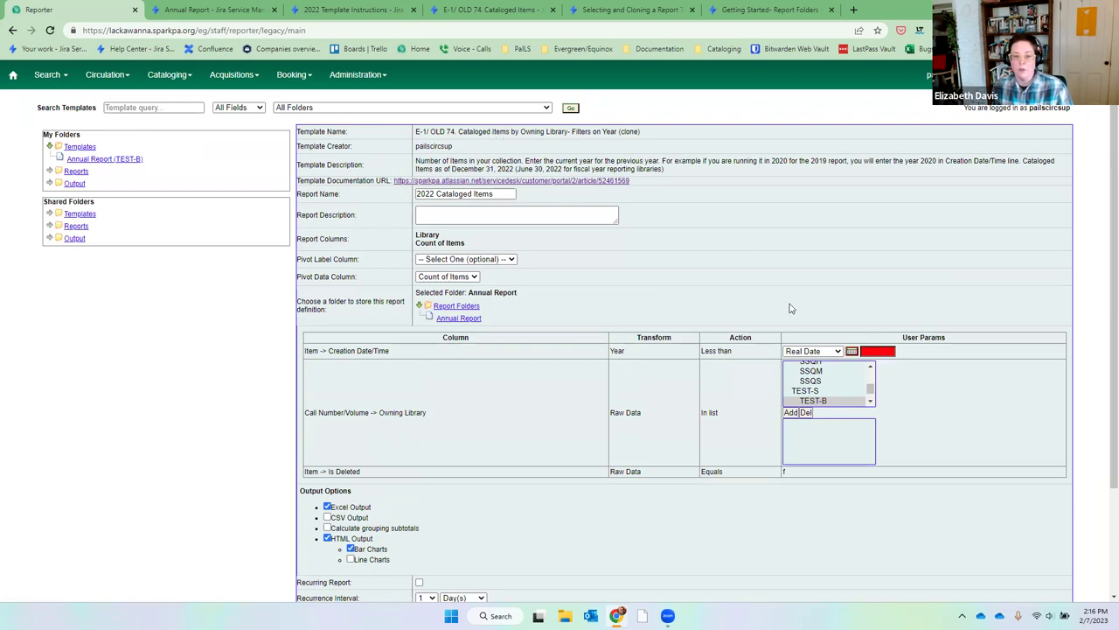
{"action": "left_click", "coordinate": [892, 351]}
{"action": "type", "text": "2023"}
{"action": "left_click", "coordinate": [913, 367]}
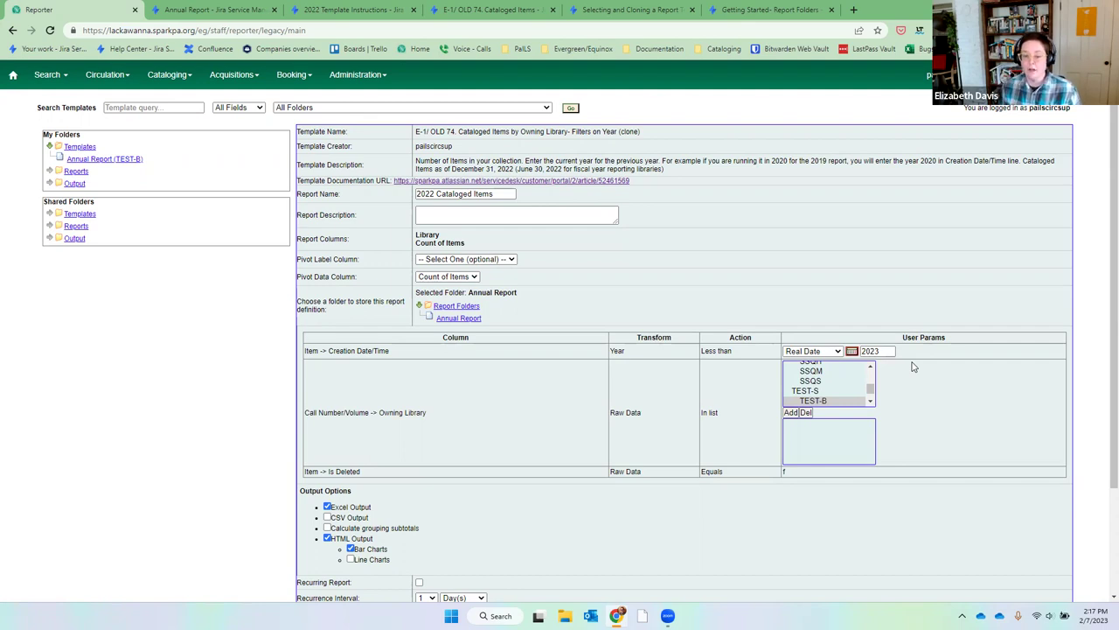
{"action": "left_click_drag", "start_coordinate": [740, 353], "coordinate": [701, 354]}
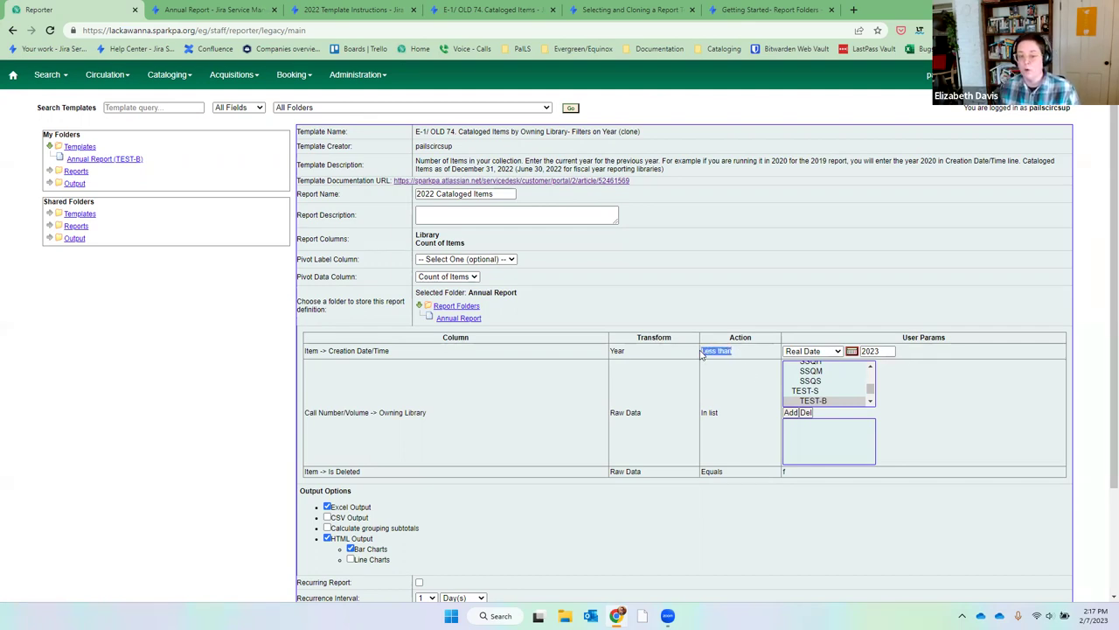
{"action": "left_click", "coordinate": [438, 365]}
{"action": "left_click_drag", "start_coordinate": [305, 350], "coordinate": [308, 352]}
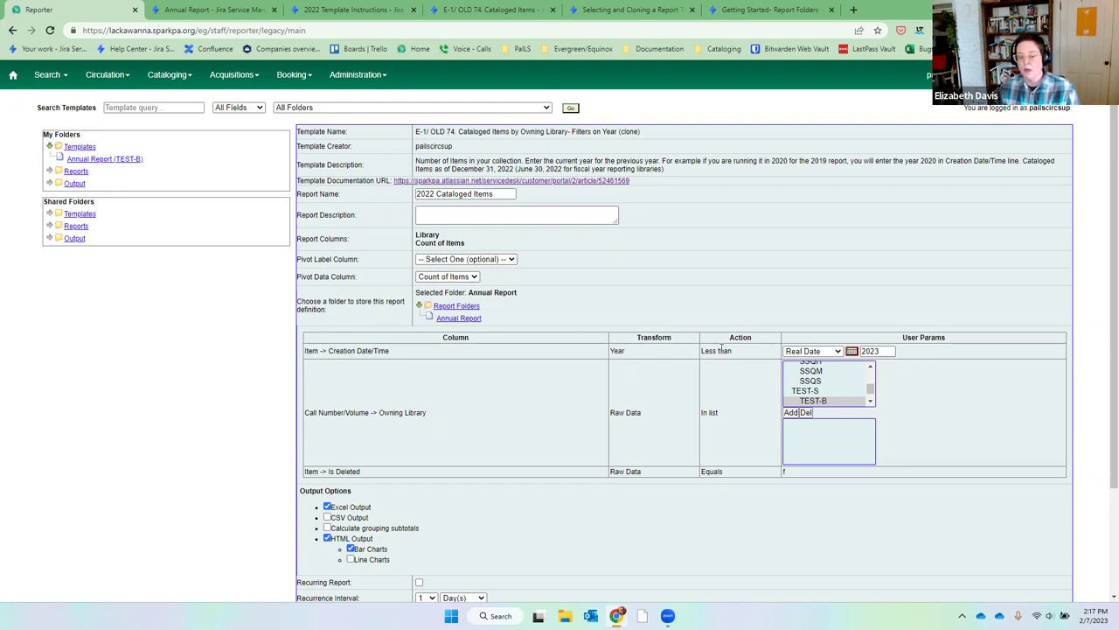
{"action": "left_click", "coordinate": [887, 351]}
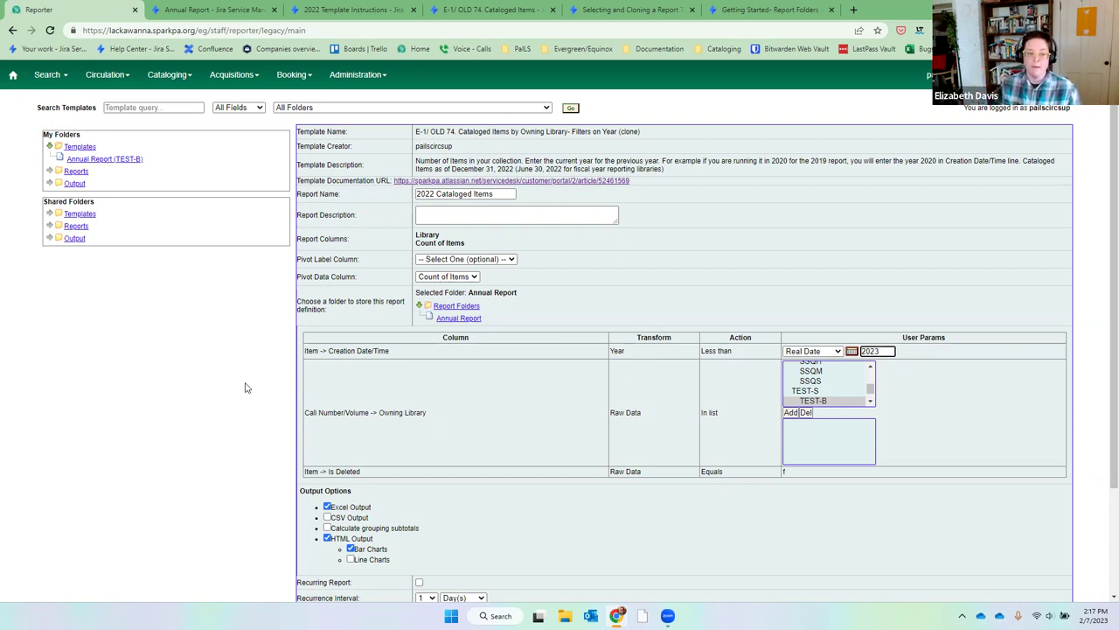
{"action": "left_click", "coordinate": [312, 414]}
{"action": "left_click_drag", "start_coordinate": [312, 415], "coordinate": [432, 415]}
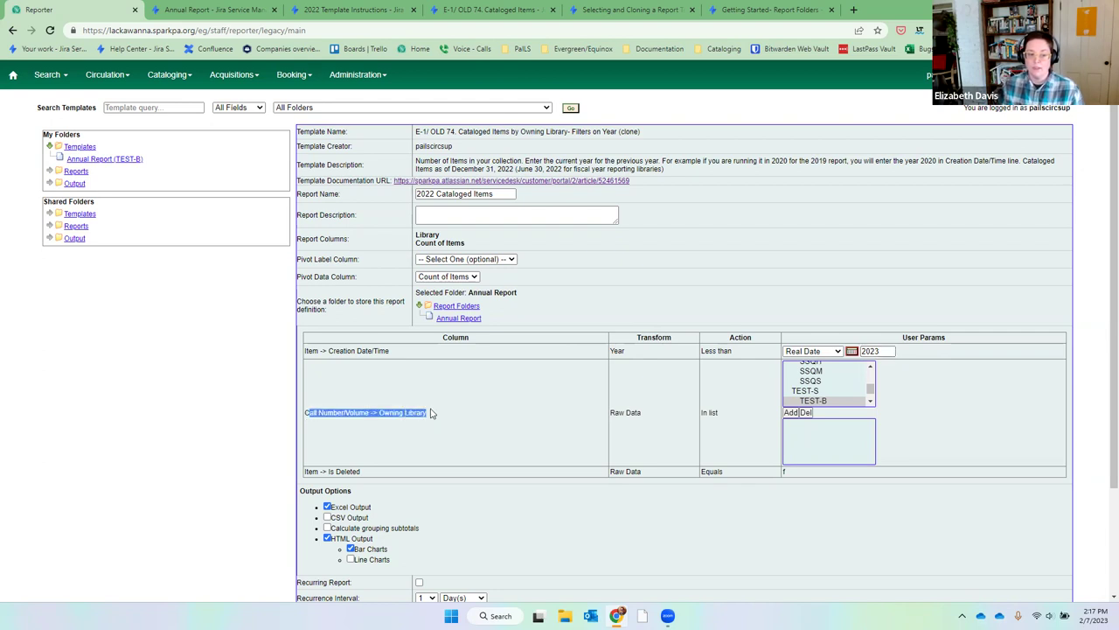
{"action": "left_click", "coordinate": [311, 415]}
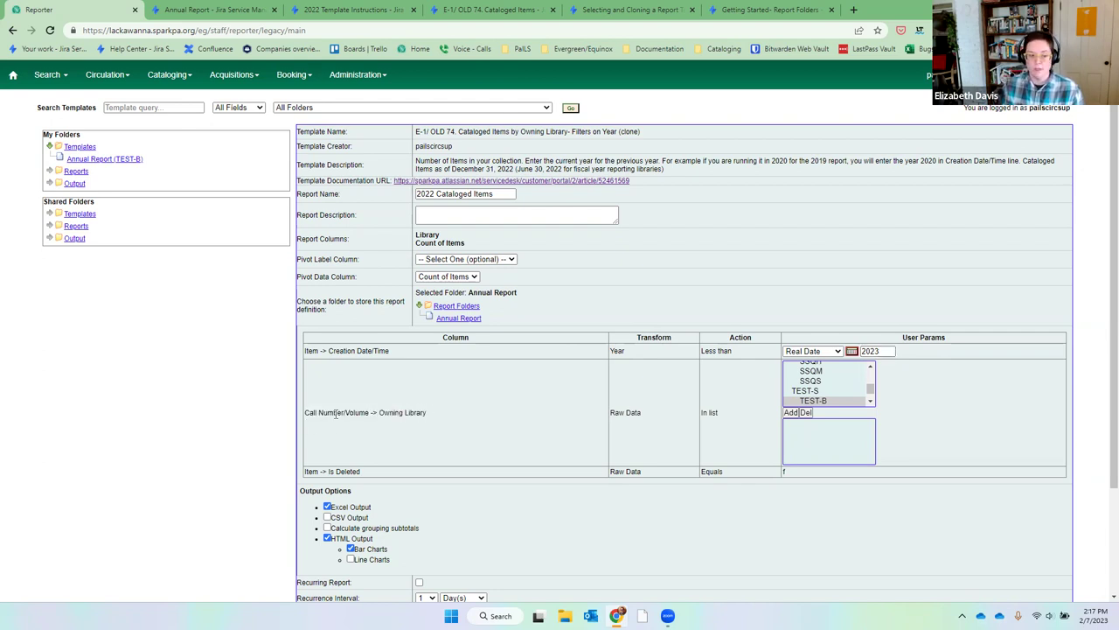
{"action": "left_click_drag", "start_coordinate": [378, 415], "coordinate": [428, 415]}
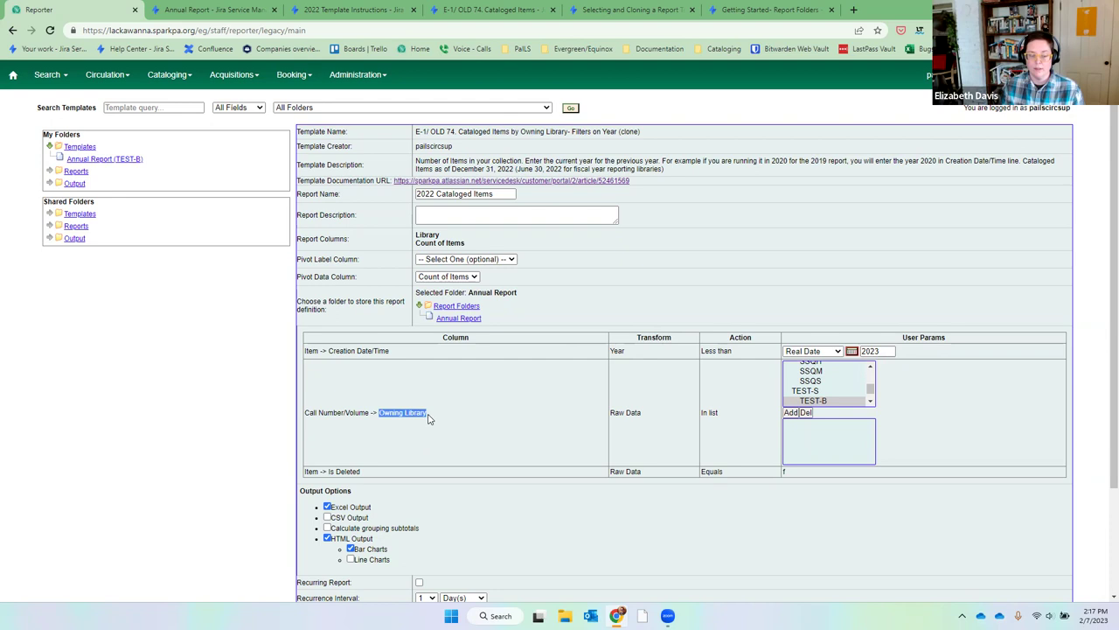
{"action": "left_click", "coordinate": [430, 418]}
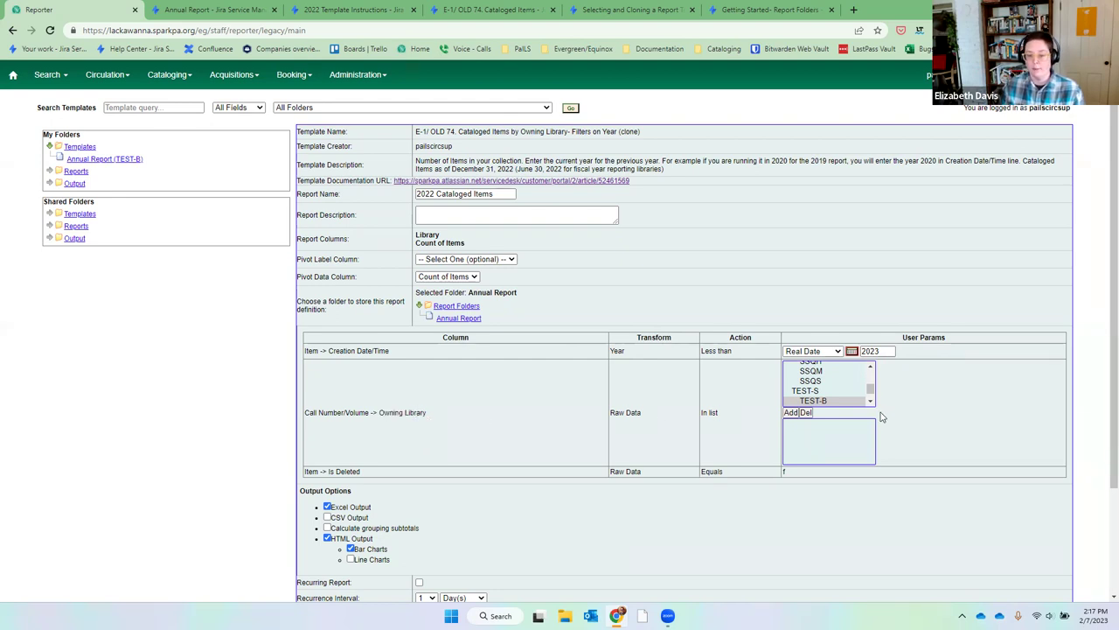
Scroll the Owning Library list down to LC_AB and select it.
{"action": "left_click", "coordinate": [871, 366]}
{"action": "left_click", "coordinate": [870, 368]}
{"action": "left_click", "coordinate": [870, 368]}
{"action": "left_click", "coordinate": [870, 369]}
{"action": "left_click", "coordinate": [870, 368]}
{"action": "left_click", "coordinate": [871, 368]}
{"action": "left_click", "coordinate": [870, 368]}
{"action": "left_click", "coordinate": [870, 368]}
{"action": "left_click", "coordinate": [870, 369]}
{"action": "left_click", "coordinate": [870, 369]}
{"action": "left_click", "coordinate": [870, 368]}
{"action": "left_click", "coordinate": [870, 368]}
{"action": "left_click", "coordinate": [870, 368]}
{"action": "left_click", "coordinate": [870, 369]}
{"action": "left_click", "coordinate": [871, 368]}
{"action": "left_click", "coordinate": [870, 368]}
{"action": "left_click", "coordinate": [870, 369]}
{"action": "left_click", "coordinate": [870, 368]}
{"action": "left_click", "coordinate": [870, 368]}
{"action": "left_click", "coordinate": [870, 368]}
{"action": "left_click", "coordinate": [870, 368]}
{"action": "left_click", "coordinate": [870, 368]}
{"action": "left_click", "coordinate": [870, 368]}
{"action": "left_click", "coordinate": [826, 398]}
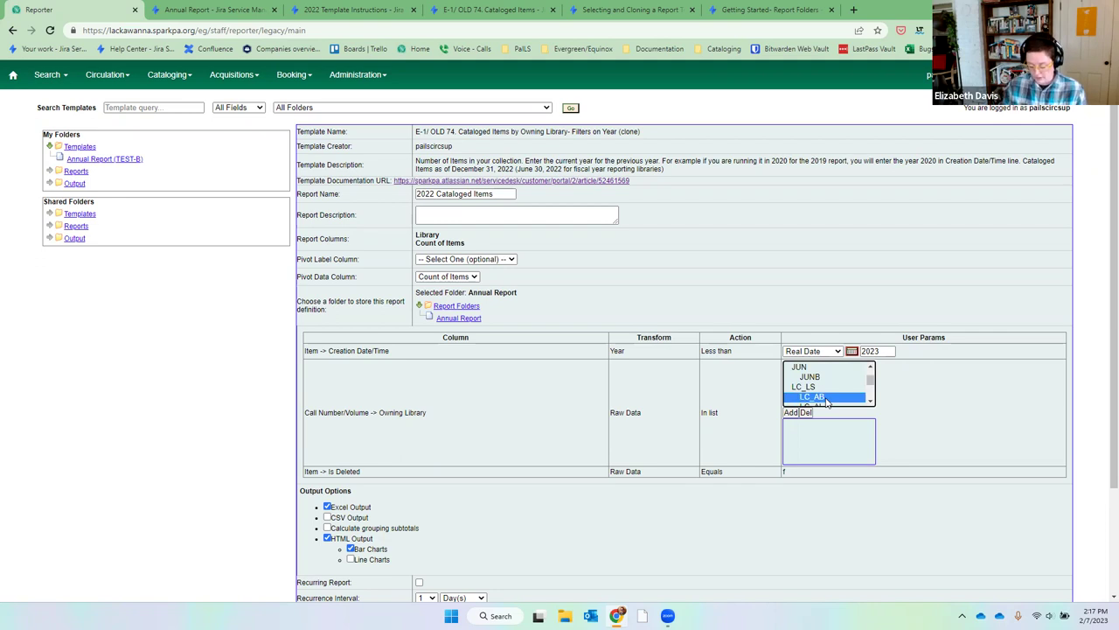
{"action": "left_click_drag", "start_coordinate": [826, 400], "coordinate": [827, 400]}
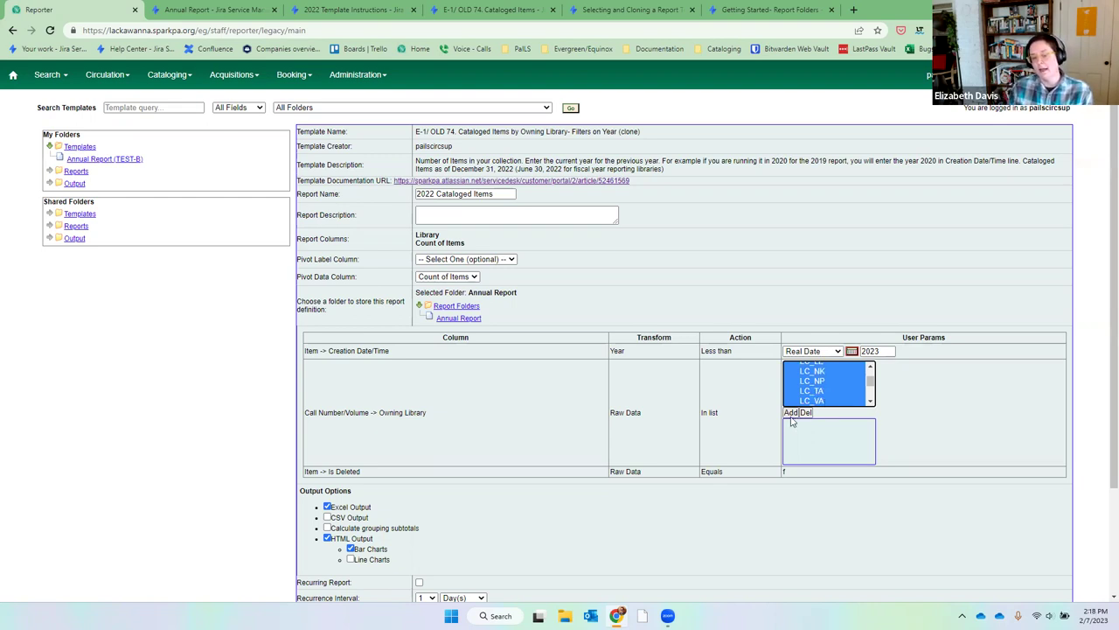
Add libraries LC_AB through LC_VA, excluding LC_LS, to the Owning Library filter.
{"action": "left_click", "coordinate": [820, 402]}
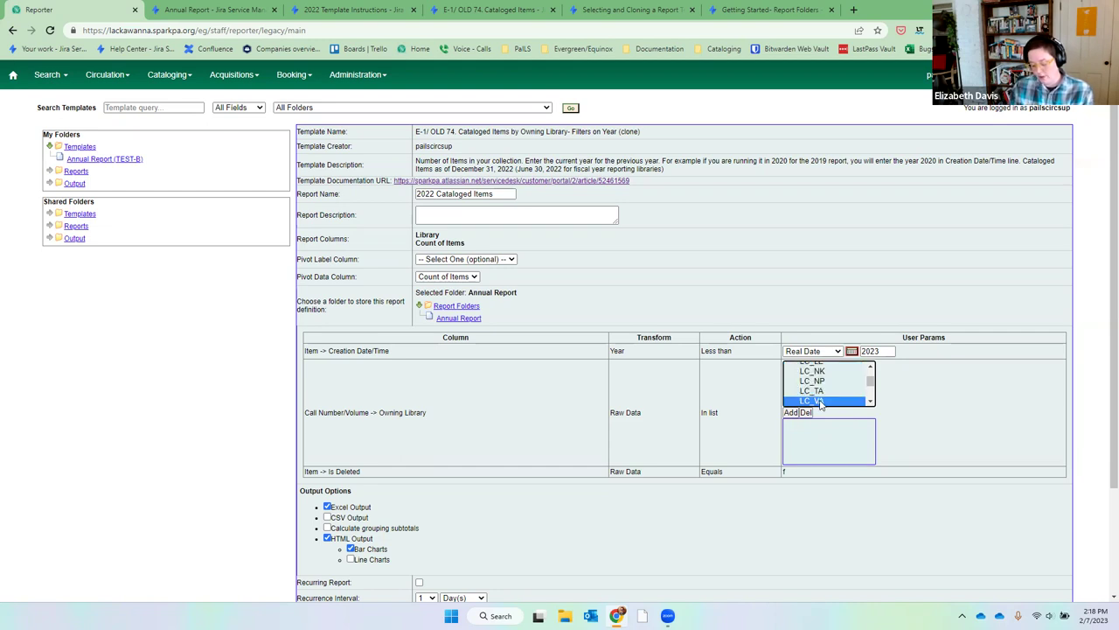
{"action": "key", "text": "shift+Up"}
{"action": "key", "text": "shift+Up"}
{"action": "key", "text": "shift+Up"}
{"action": "key", "text": "shift+Up"}
{"action": "key", "text": "shift+Up"}
{"action": "key", "text": "shift+Up"}
{"action": "key", "text": "shift+Up"}
{"action": "key", "text": "shift+Up"}
{"action": "key", "text": "shift+Up"}
{"action": "key", "text": "shift+Up"}
{"action": "key", "text": "shift+Up"}
{"action": "key", "text": "shift+Up"}
{"action": "key", "text": "shift+Up"}
{"action": "key", "text": "shift+Up"}
{"action": "key", "text": "shift+Up"}
{"action": "key", "text": "shift+Down"}
{"action": "left_click", "coordinate": [791, 412]}
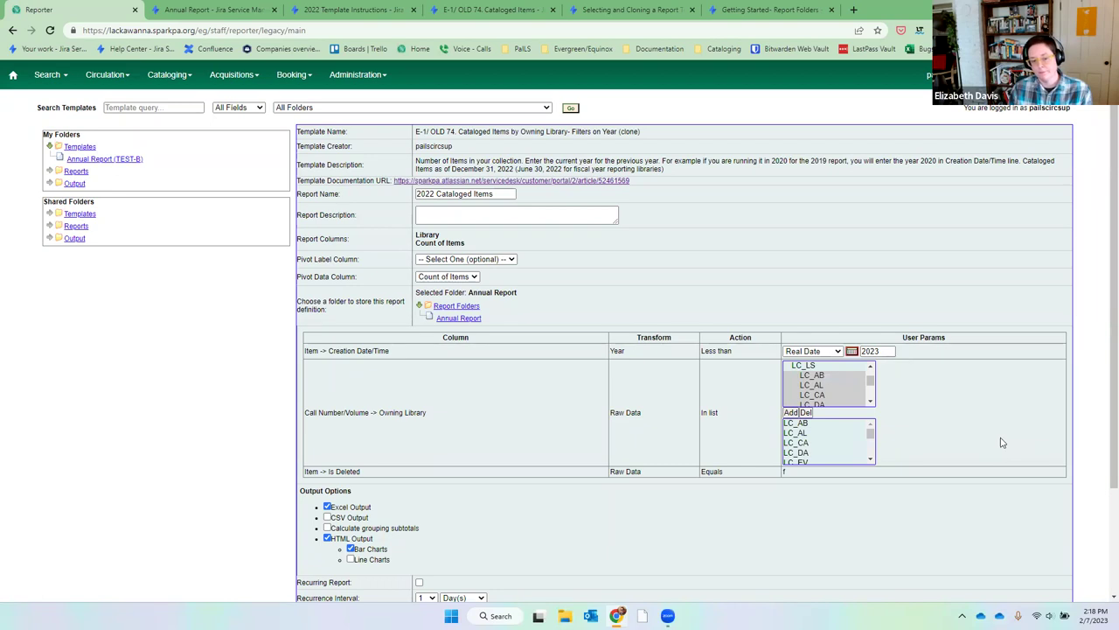
{"action": "left_click_drag", "start_coordinate": [797, 470], "coordinate": [306, 477]}
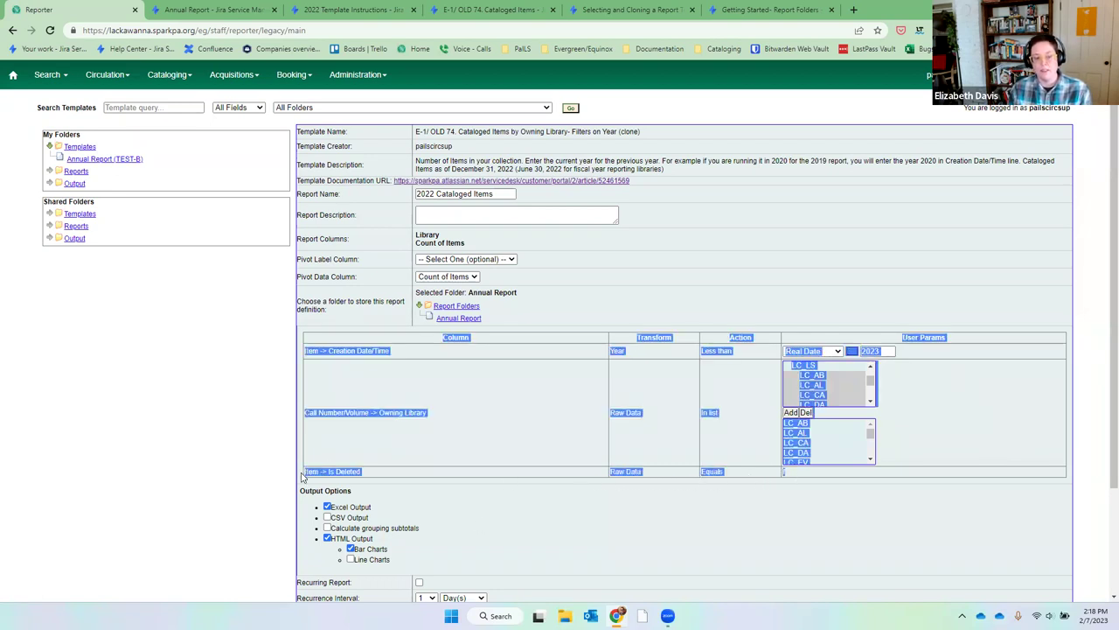
Enable 'Calculate grouping subtotals' in the report's Output Options.
{"action": "left_click", "coordinate": [385, 474]}
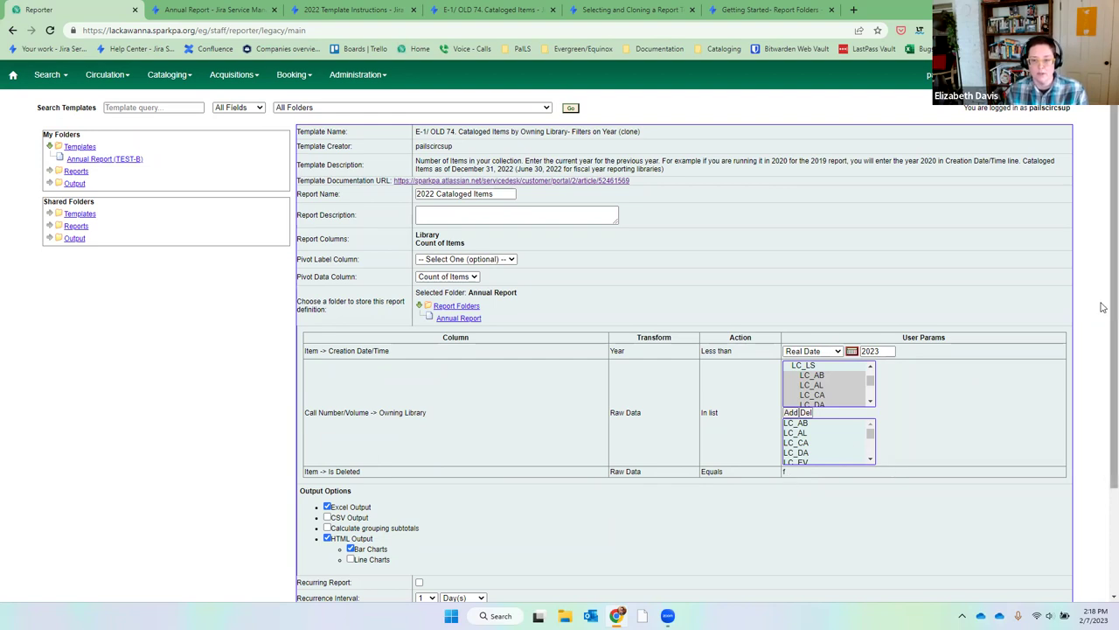
{"action": "scroll", "coordinate": [1103, 318], "scroll_direction": "down", "scroll_amount": 2}
{"action": "scroll", "coordinate": [1104, 350], "scroll_direction": "down", "scroll_amount": 2}
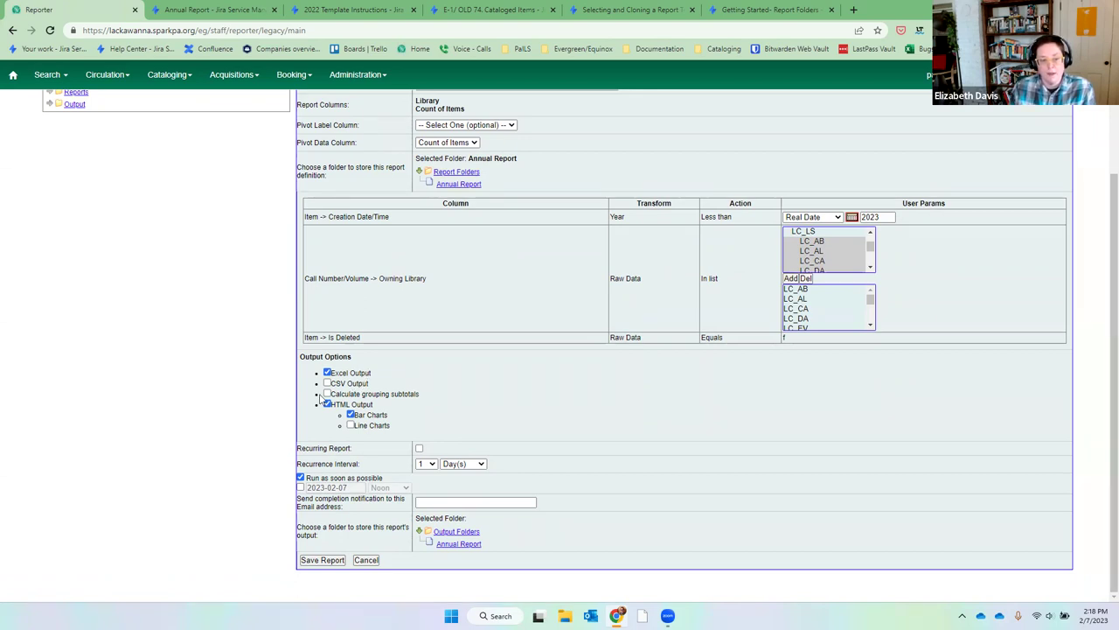
{"action": "left_click", "coordinate": [328, 394]}
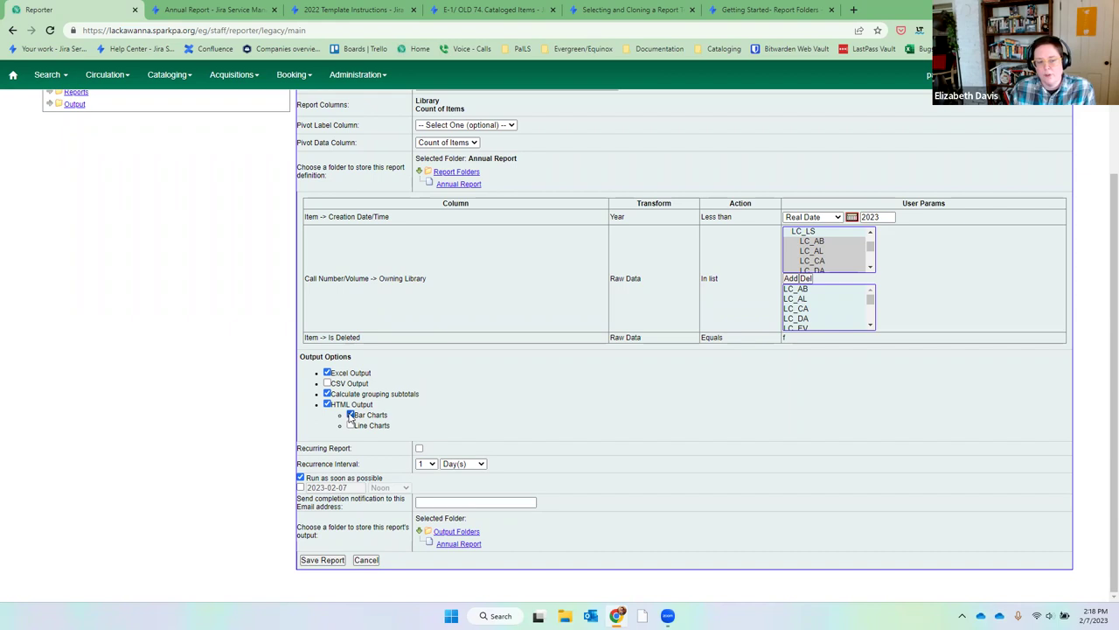
Turn off HTML bar charts, leave the notification email empty, and output to Annual Report.
{"action": "left_click", "coordinate": [351, 415]}
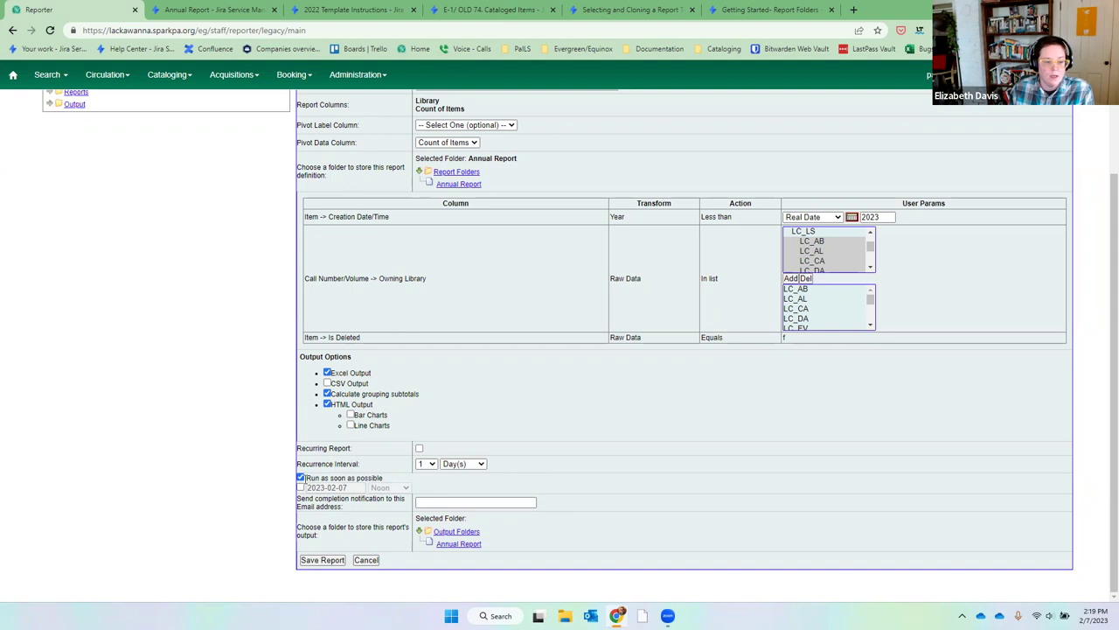
{"action": "left_click", "coordinate": [444, 502]}
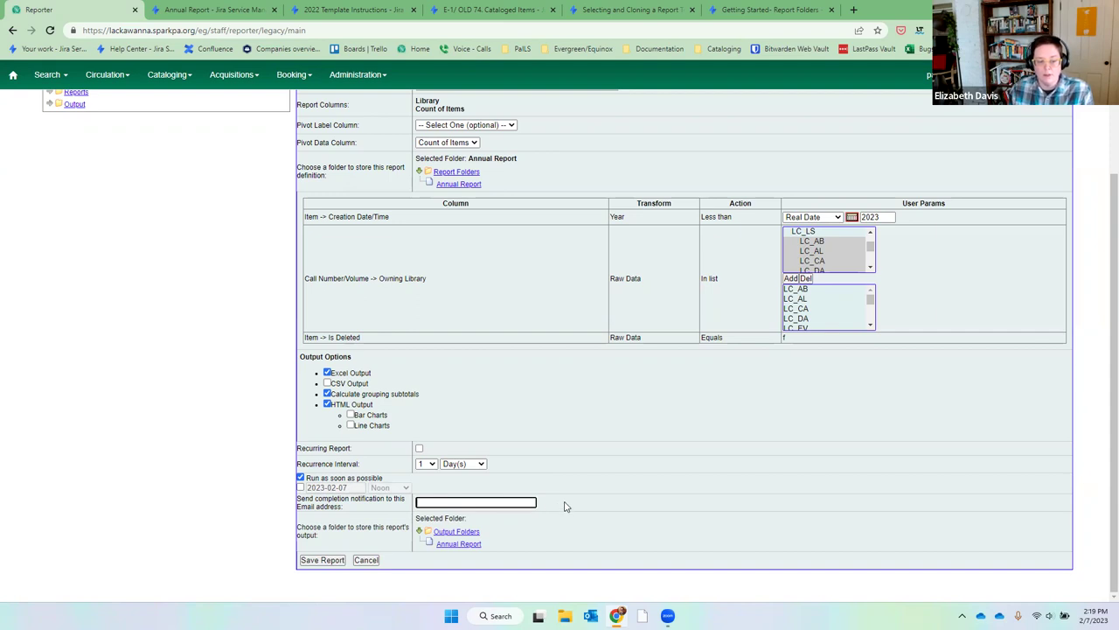
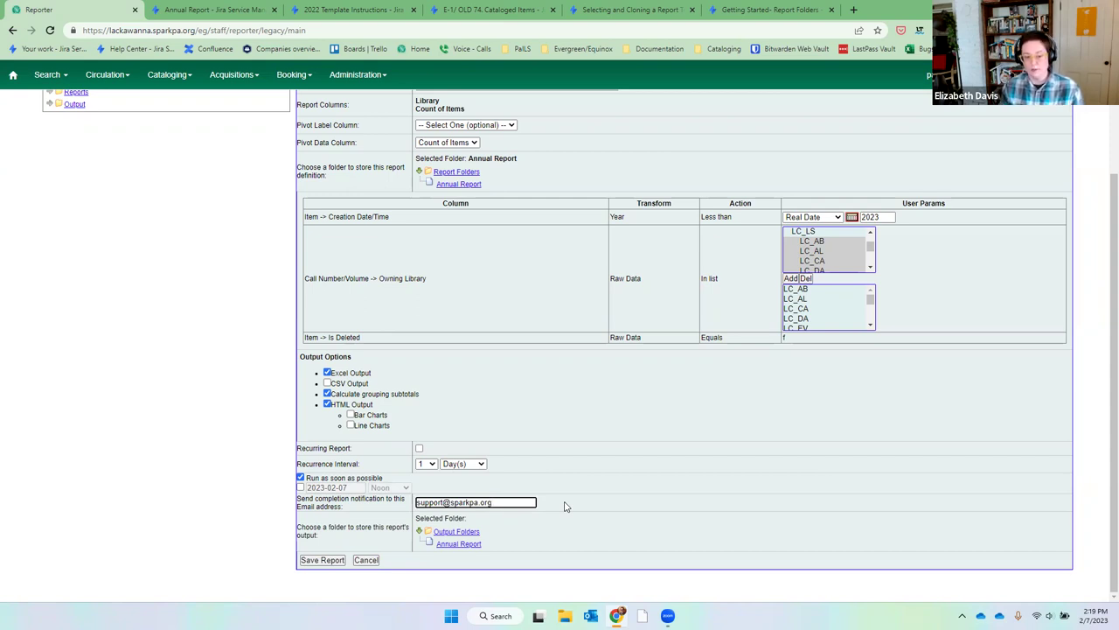
{"action": "type", "text": ","}
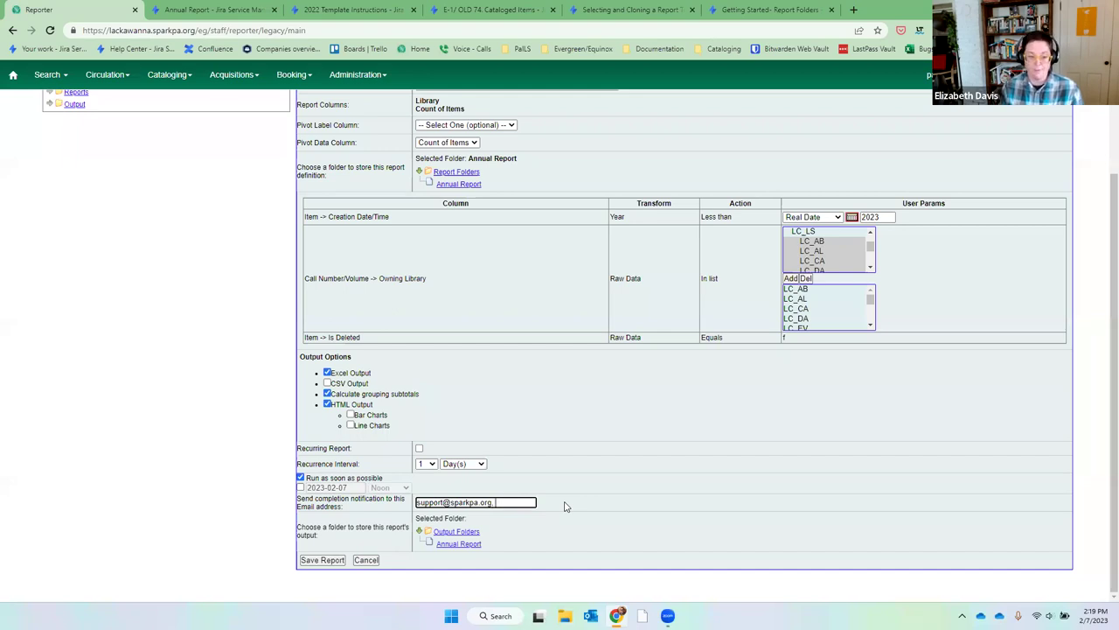
{"action": "key", "text": "BackSpace"}
{"action": "key", "text": "BackSpace"}
{"action": "key", "text": "BackSpace"}
{"action": "key", "text": "BackSpace"}
{"action": "key", "text": "BackSpace"}
{"action": "key", "text": "BackSpace"}
{"action": "key", "text": "BackSpace"}
{"action": "key", "text": "BackSpace"}
{"action": "key", "text": "BackSpace"}
{"action": "key", "text": "BackSpace"}
{"action": "key", "text": "BackSpace"}
{"action": "key", "text": "BackSpace"}
{"action": "key", "text": "BackSpace"}
{"action": "key", "text": "BackSpace"}
{"action": "key", "text": "BackSpace"}
{"action": "key", "text": "BackSpace"}
{"action": "key", "text": "BackSpace"}
{"action": "key", "text": "BackSpace"}
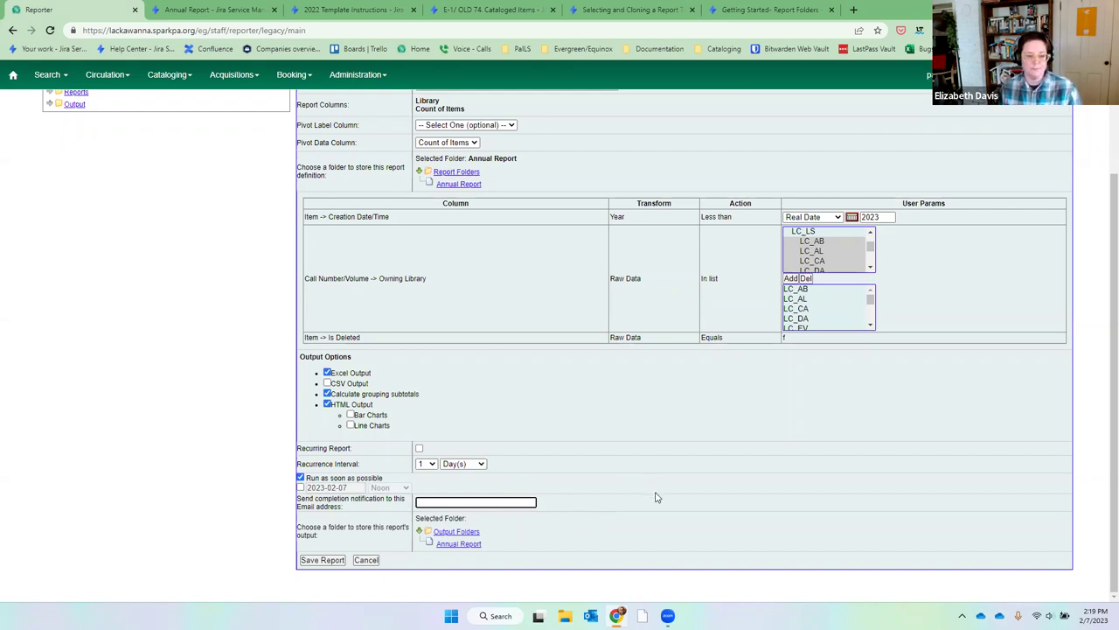
{"action": "left_click", "coordinate": [464, 544]}
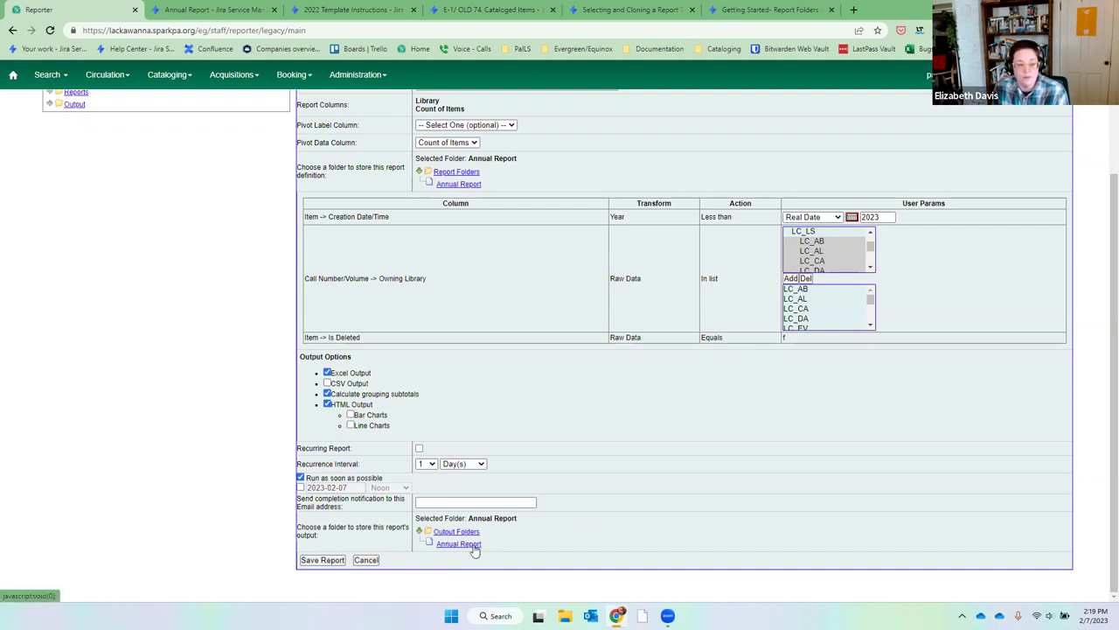
Save the 2022 Cataloged Items report and acknowledge the success alert.
{"action": "left_click", "coordinate": [321, 561]}
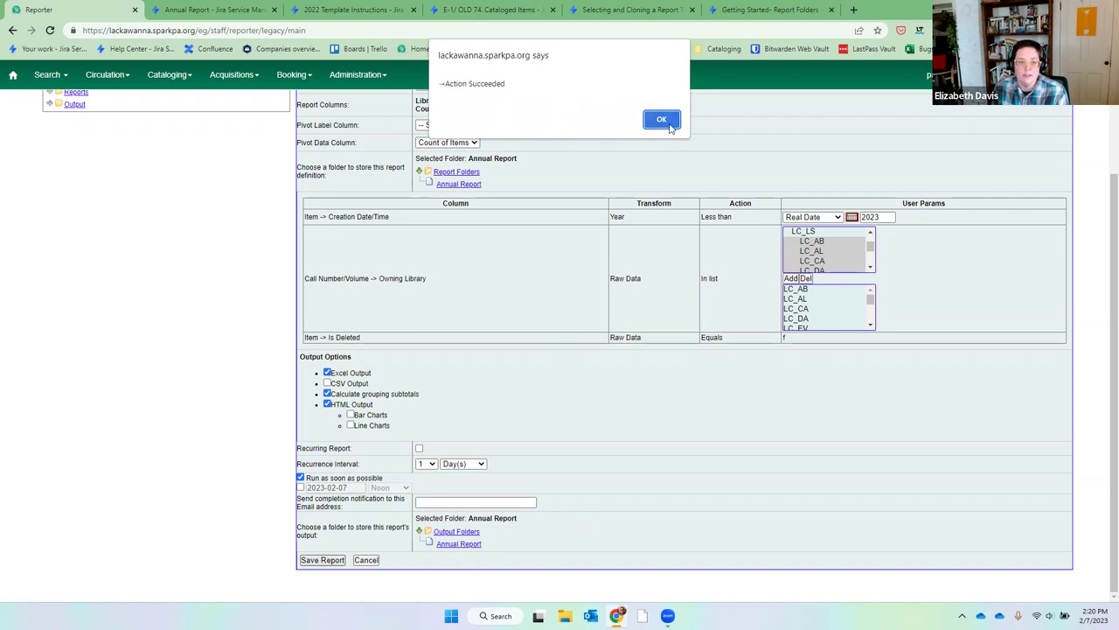
{"action": "left_click", "coordinate": [662, 120]}
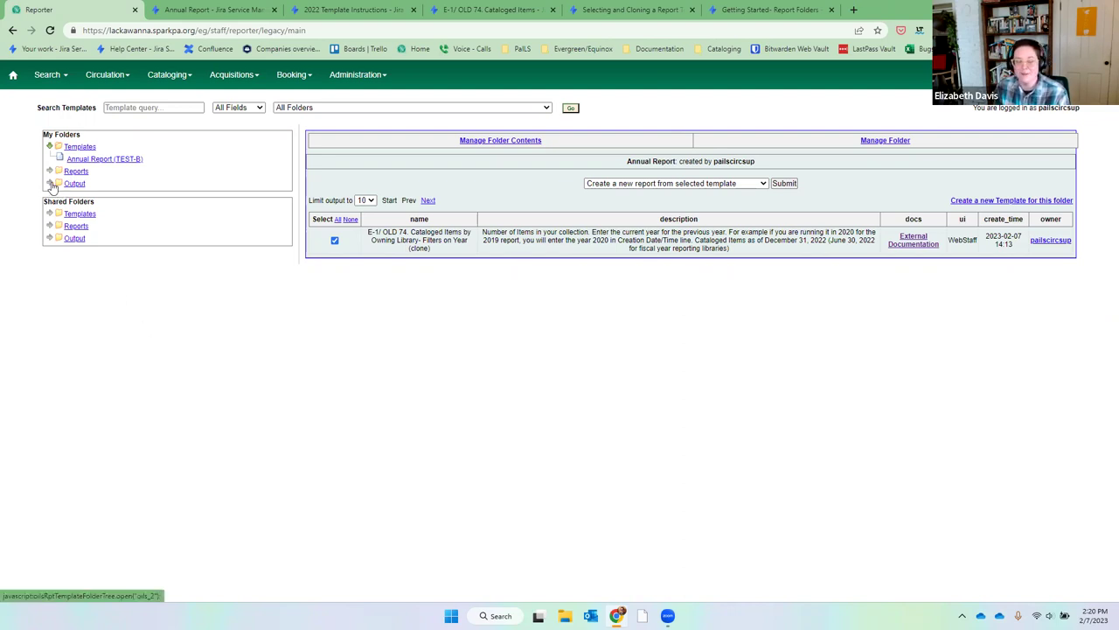
Open the Annual Report output folder and review its pending and completed items.
{"action": "left_click", "coordinate": [51, 183]}
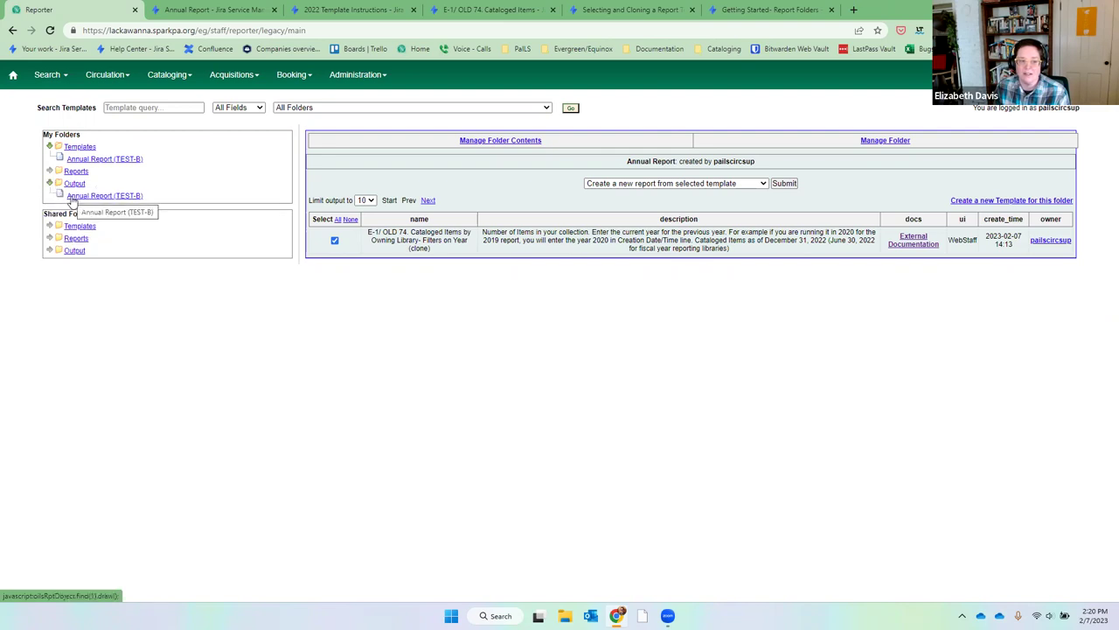
{"action": "left_click", "coordinate": [75, 197]}
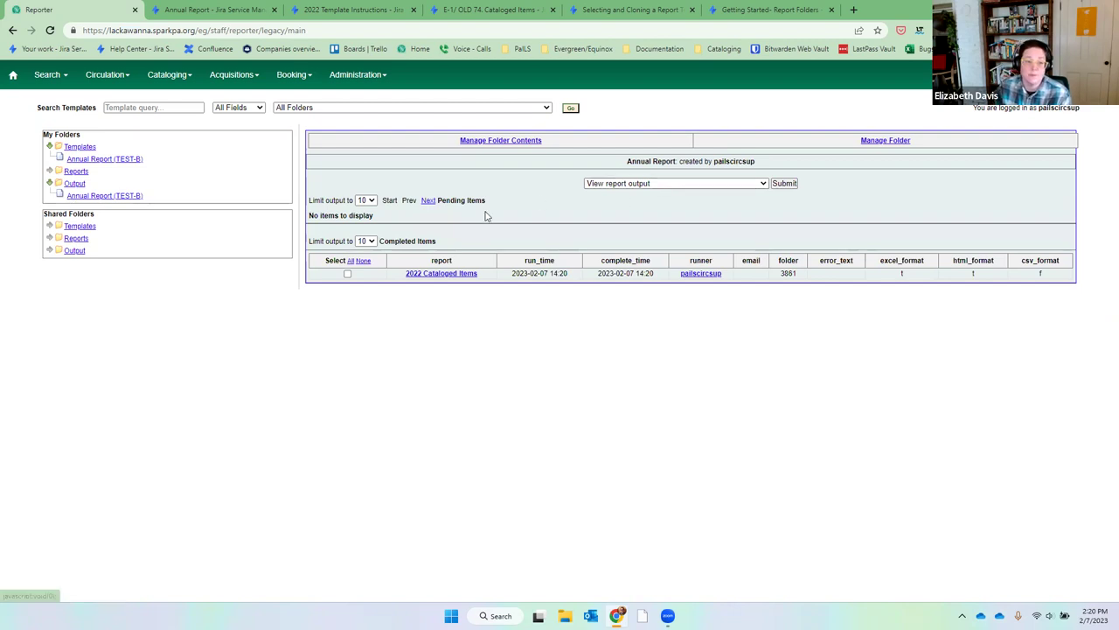
{"action": "left_click_drag", "start_coordinate": [309, 215], "coordinate": [432, 225]}
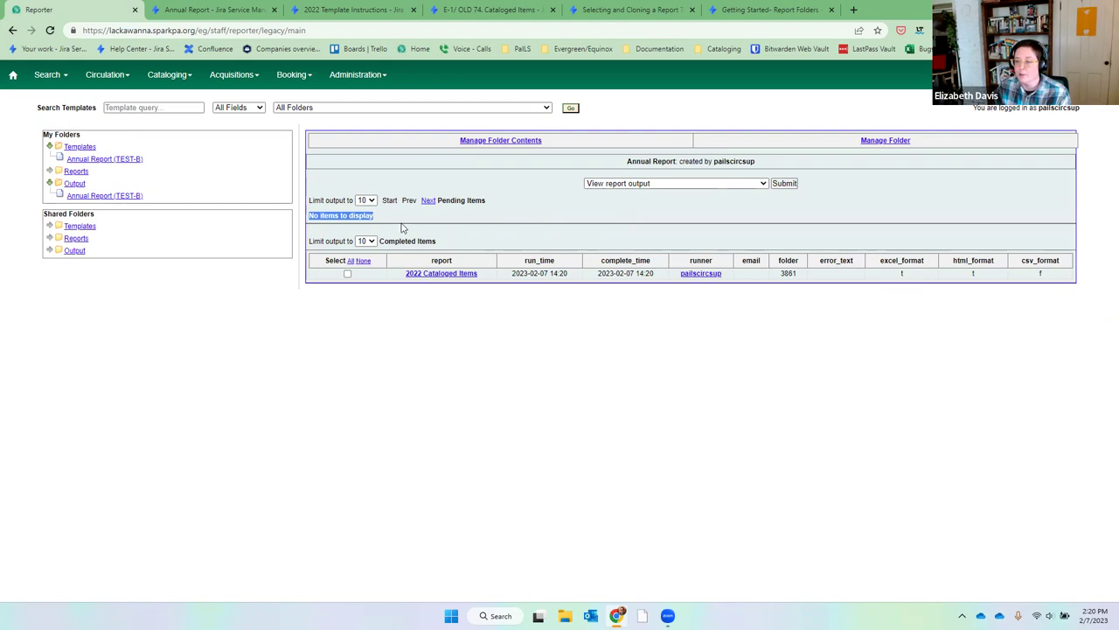
{"action": "left_click", "coordinate": [511, 223]}
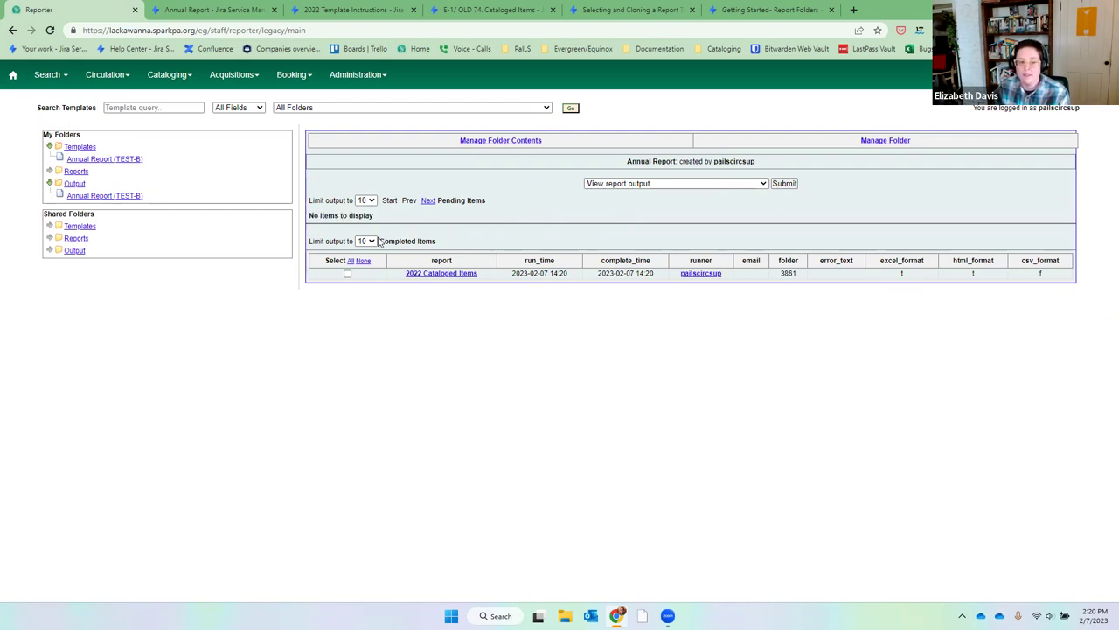
{"action": "left_click_drag", "start_coordinate": [444, 242], "coordinate": [379, 241]}
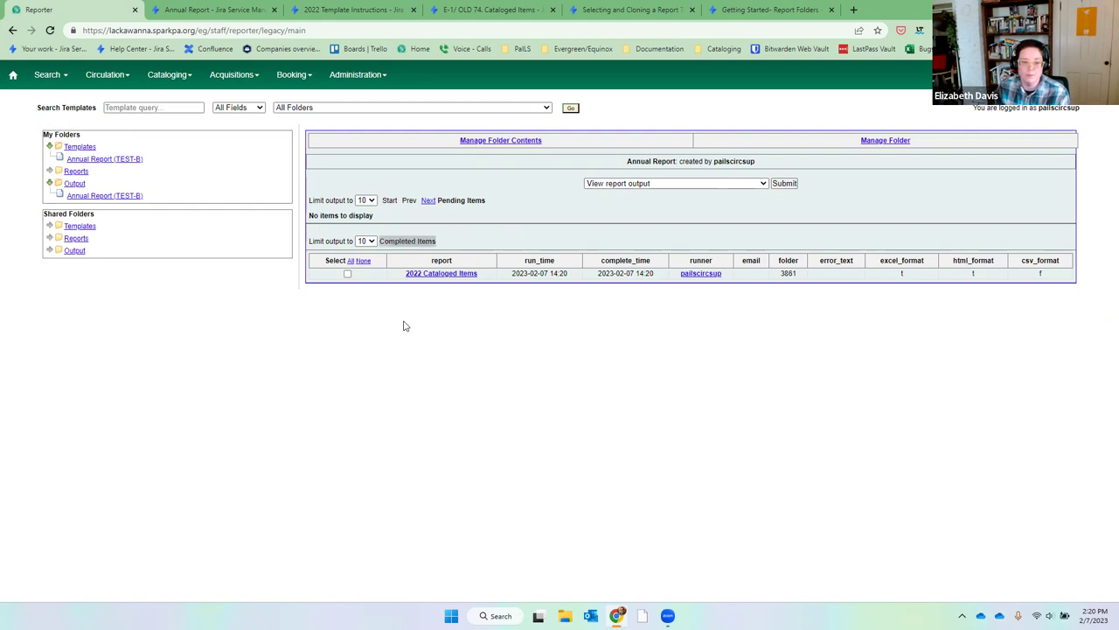
{"action": "left_click", "coordinate": [409, 242]}
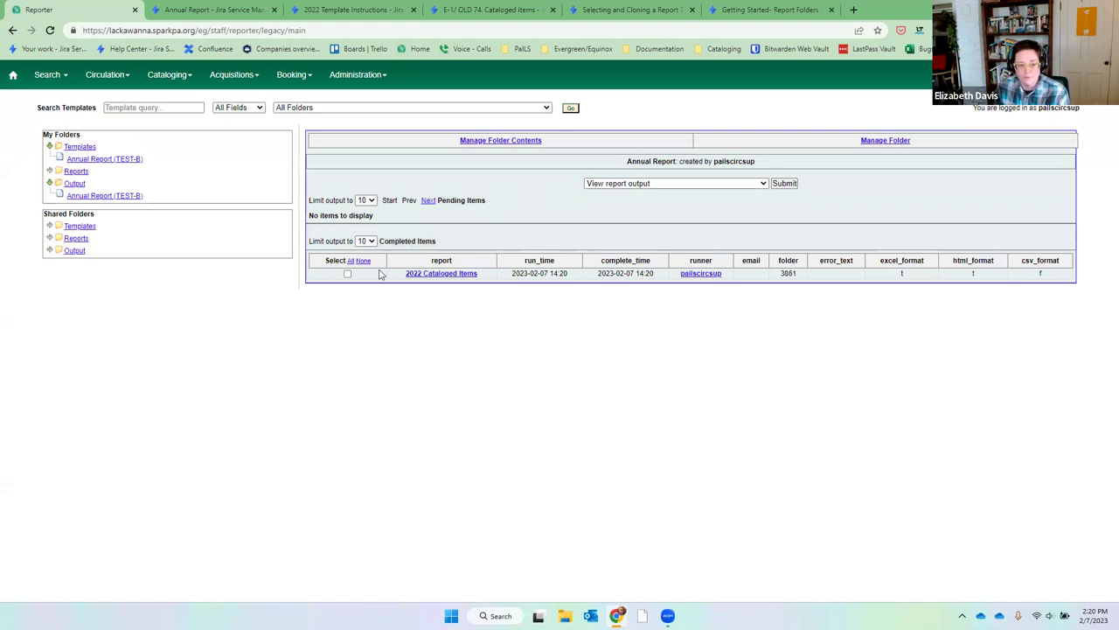
Select the completed 2022 Cataloged Items output and view it in a new window.
{"action": "left_click", "coordinate": [348, 274]}
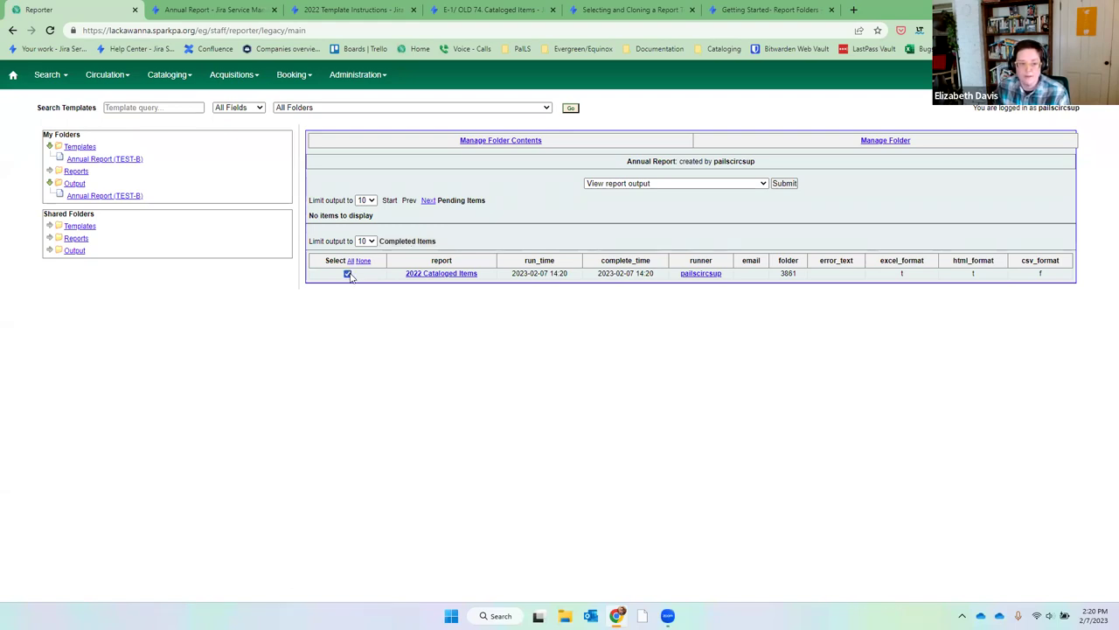
{"action": "left_click", "coordinate": [642, 183]}
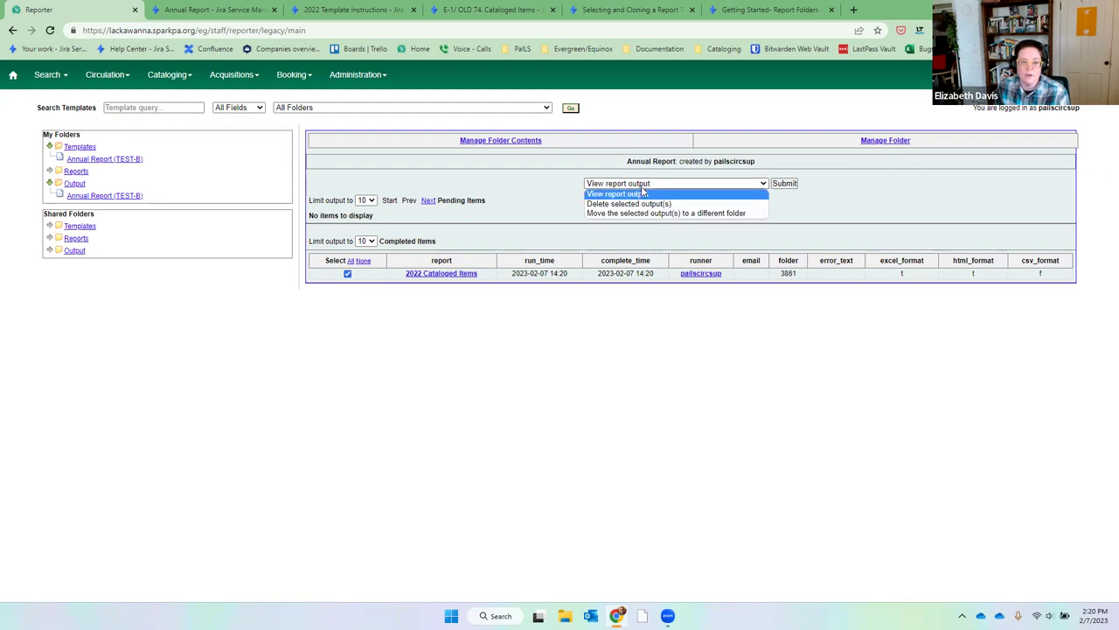
{"action": "left_click", "coordinate": [647, 196]}
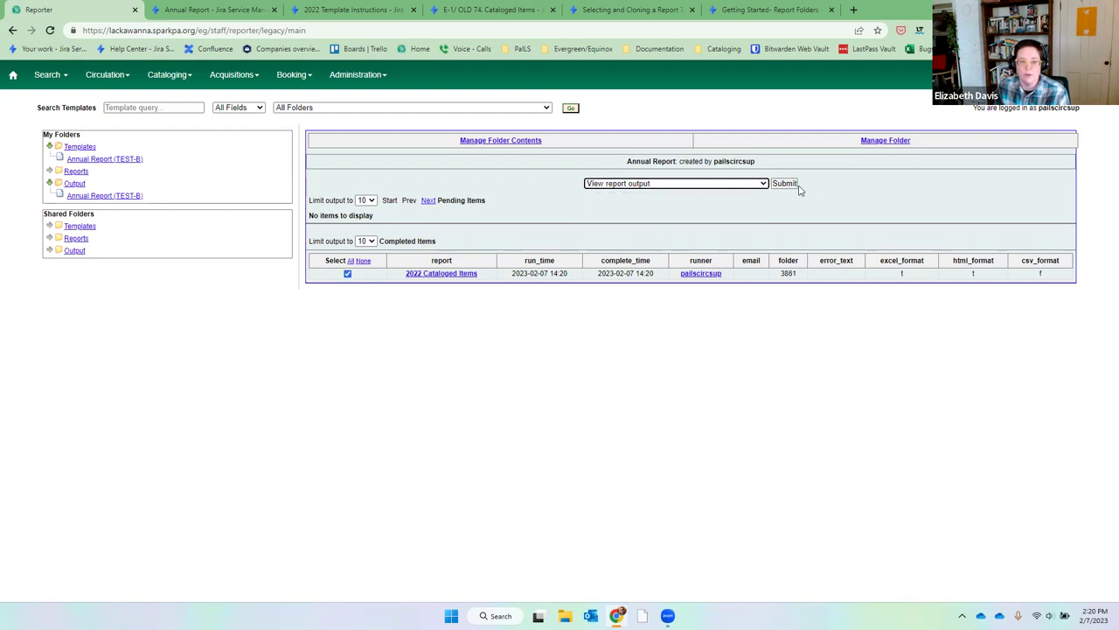
{"action": "left_click", "coordinate": [784, 183]}
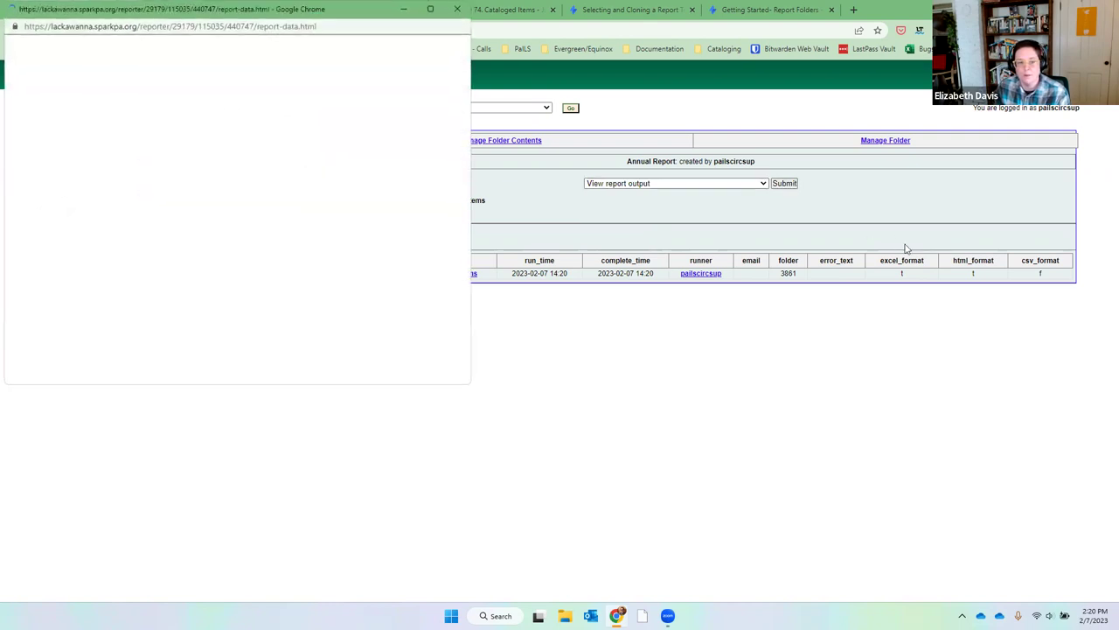
Show the 2022 Cataloged Items results as a table and scroll through the per-library counts.
{"action": "left_click_drag", "start_coordinate": [292, 34], "coordinate": [660, 96]}
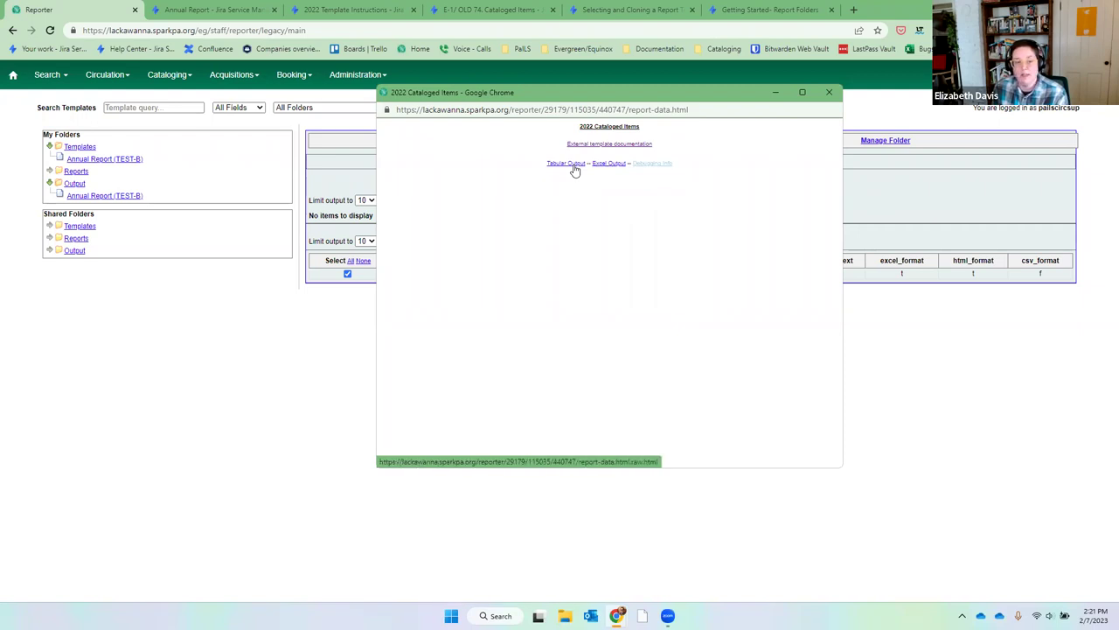
{"action": "left_click", "coordinate": [574, 170]}
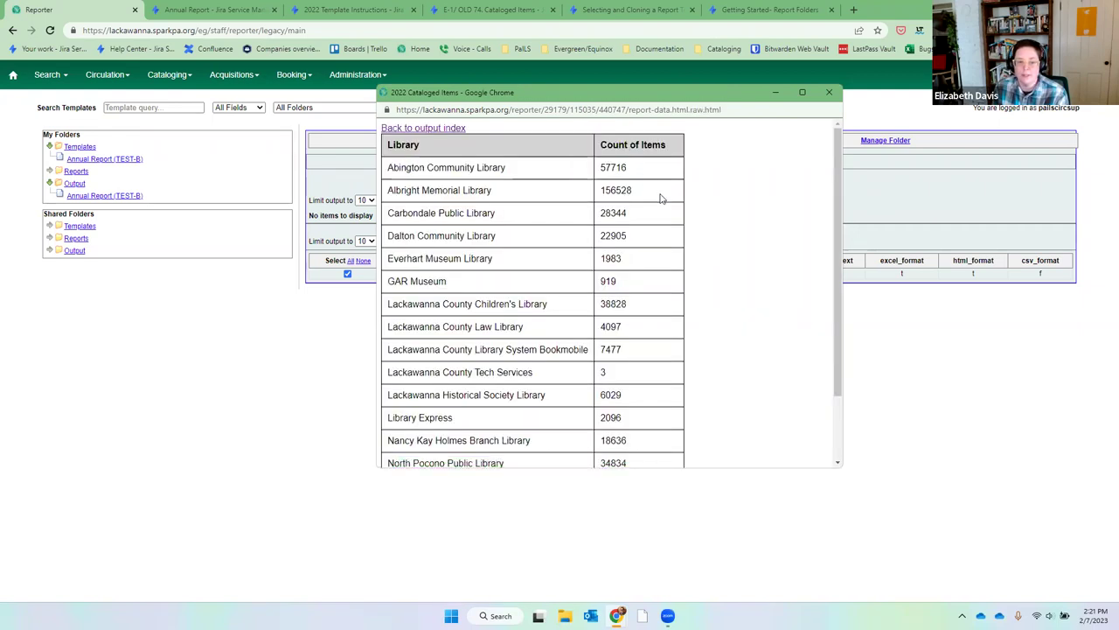
{"action": "scroll", "coordinate": [662, 200], "scroll_direction": "down", "scroll_amount": 2}
{"action": "scroll", "coordinate": [662, 201], "scroll_direction": "down", "scroll_amount": 1}
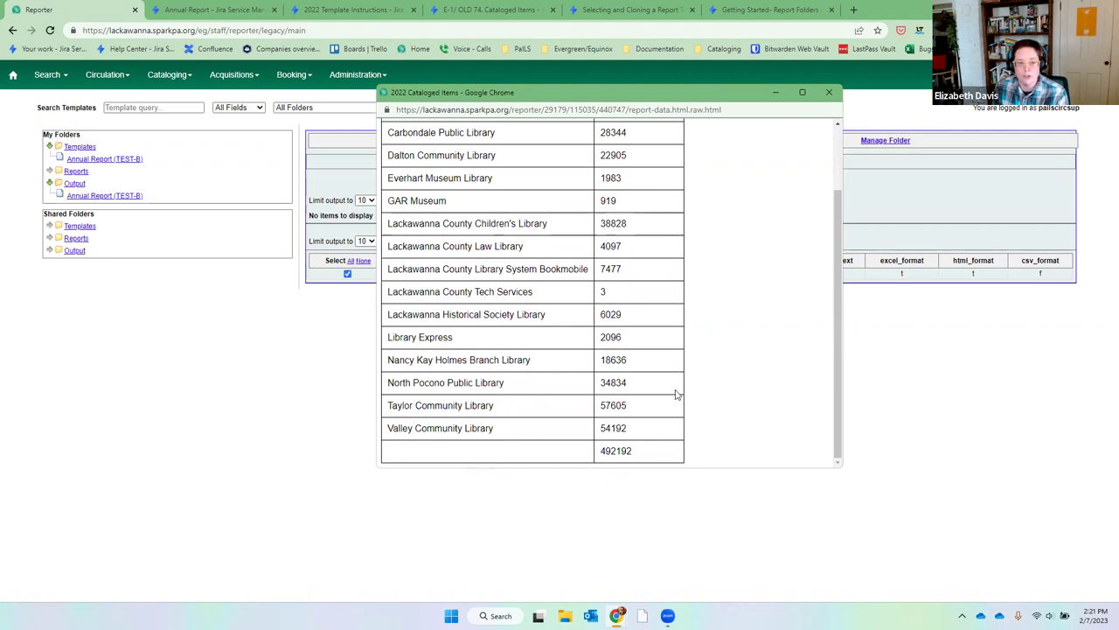
{"action": "scroll", "coordinate": [676, 394], "scroll_direction": "up", "scroll_amount": 3}
{"action": "scroll", "coordinate": [676, 394], "scroll_direction": "down", "scroll_amount": 3}
{"action": "left_click_drag", "start_coordinate": [657, 453], "coordinate": [599, 463]}
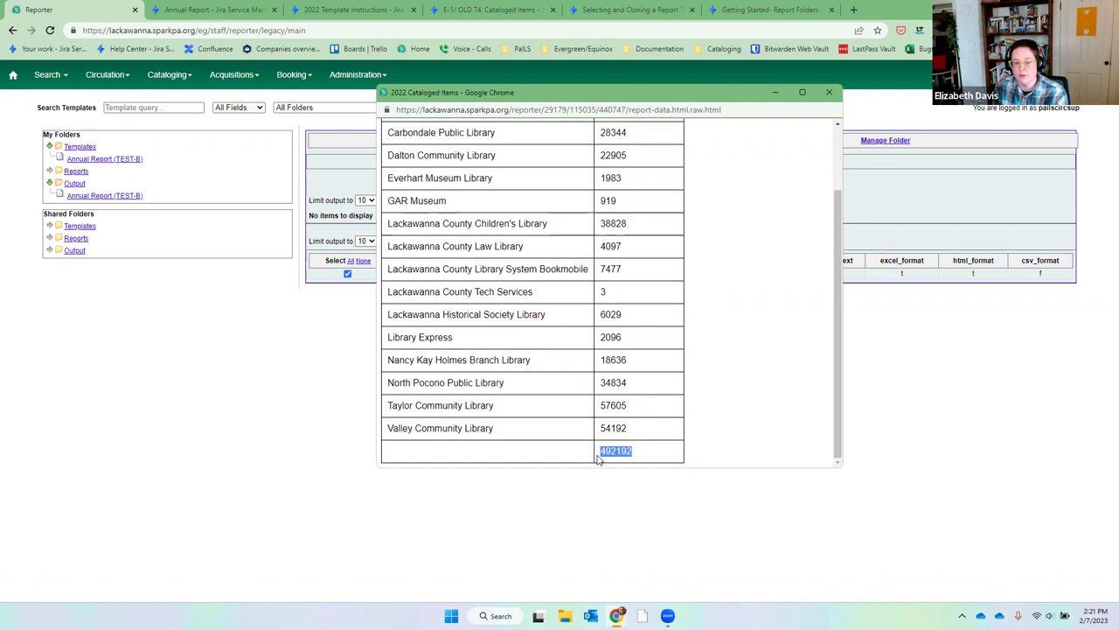
{"action": "scroll", "coordinate": [568, 289], "scroll_direction": "up", "scroll_amount": 2}
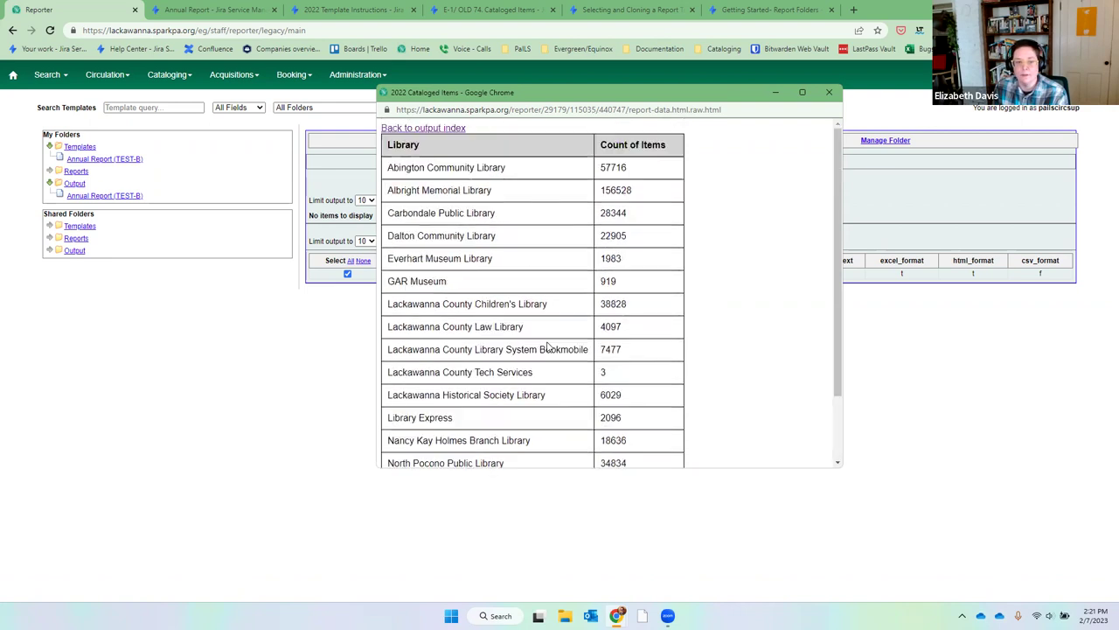
Return to the output index, try Excel Output, cancel saving, and close the output window.
{"action": "left_click", "coordinate": [429, 128]}
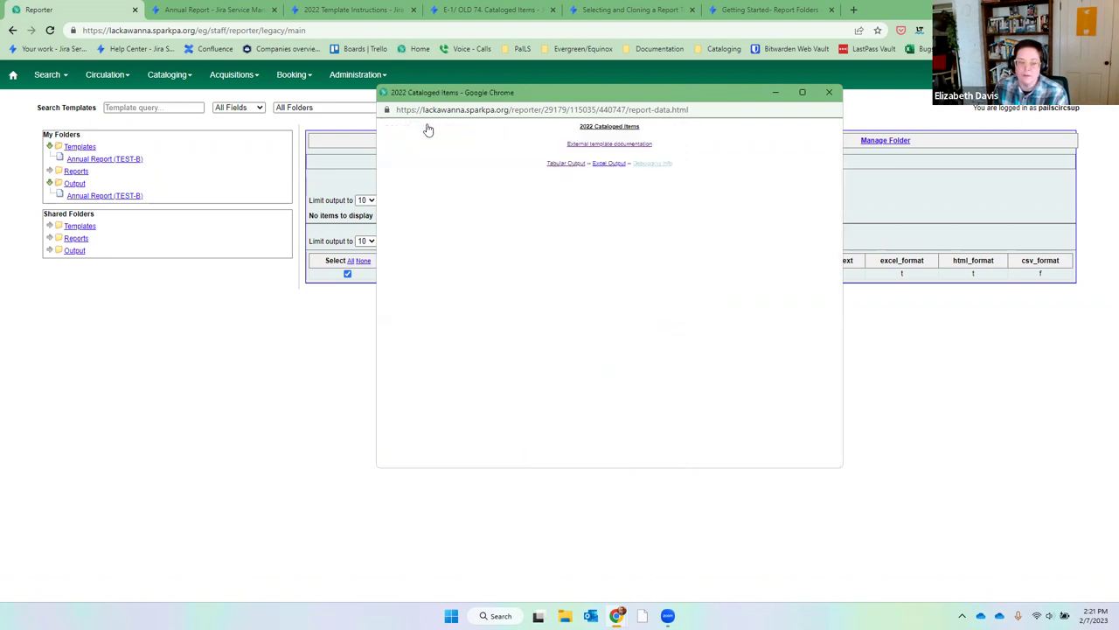
{"action": "left_click", "coordinate": [566, 164]}
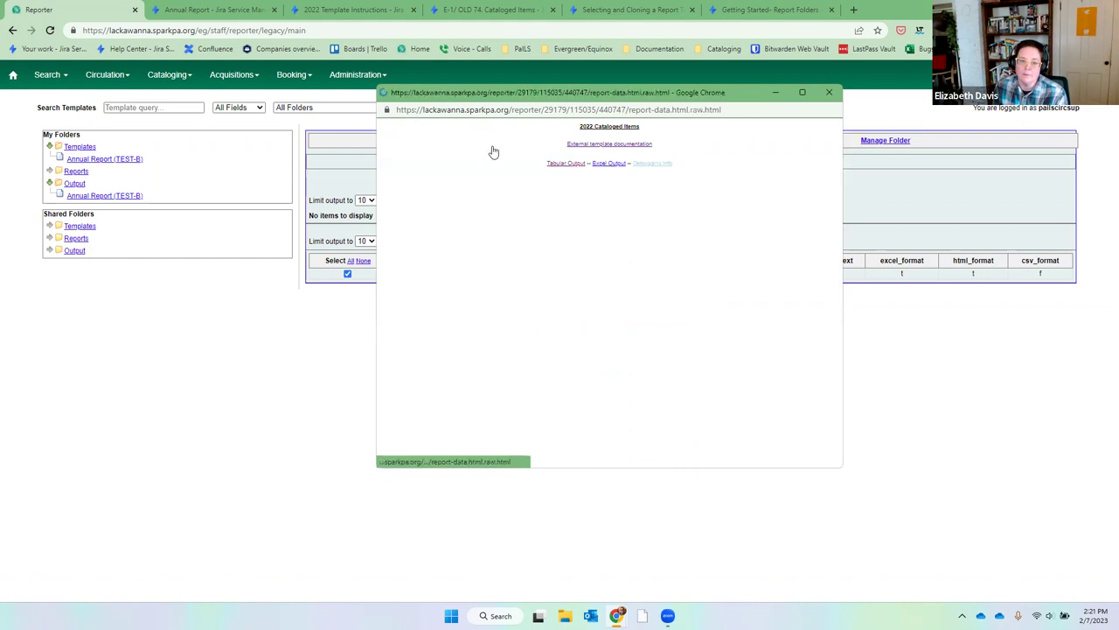
{"action": "left_click", "coordinate": [392, 133]}
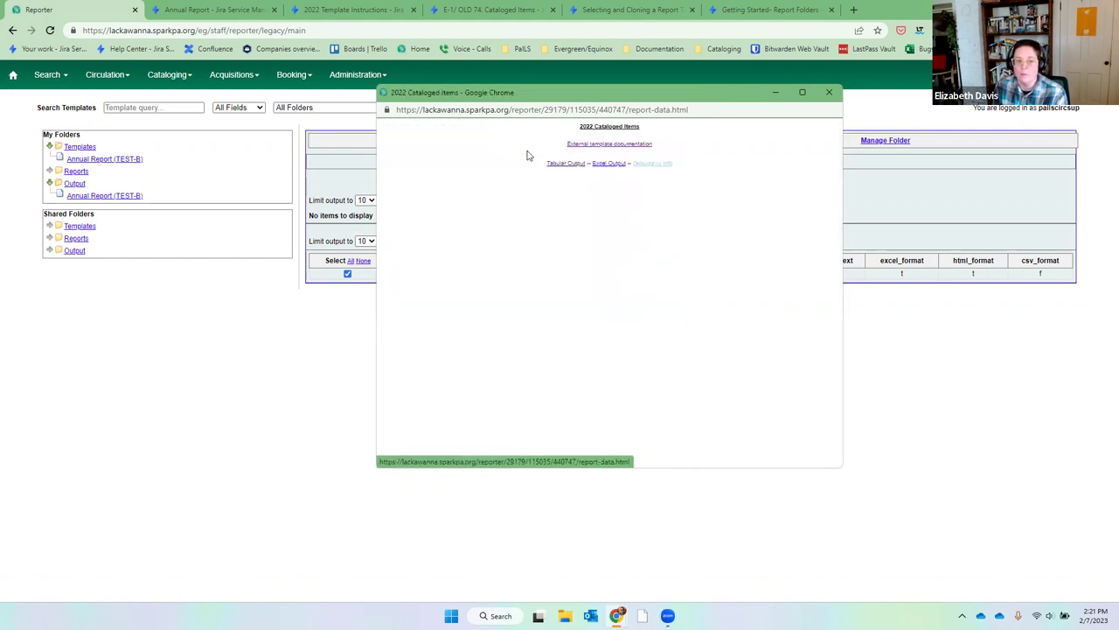
{"action": "left_click", "coordinate": [600, 165]}
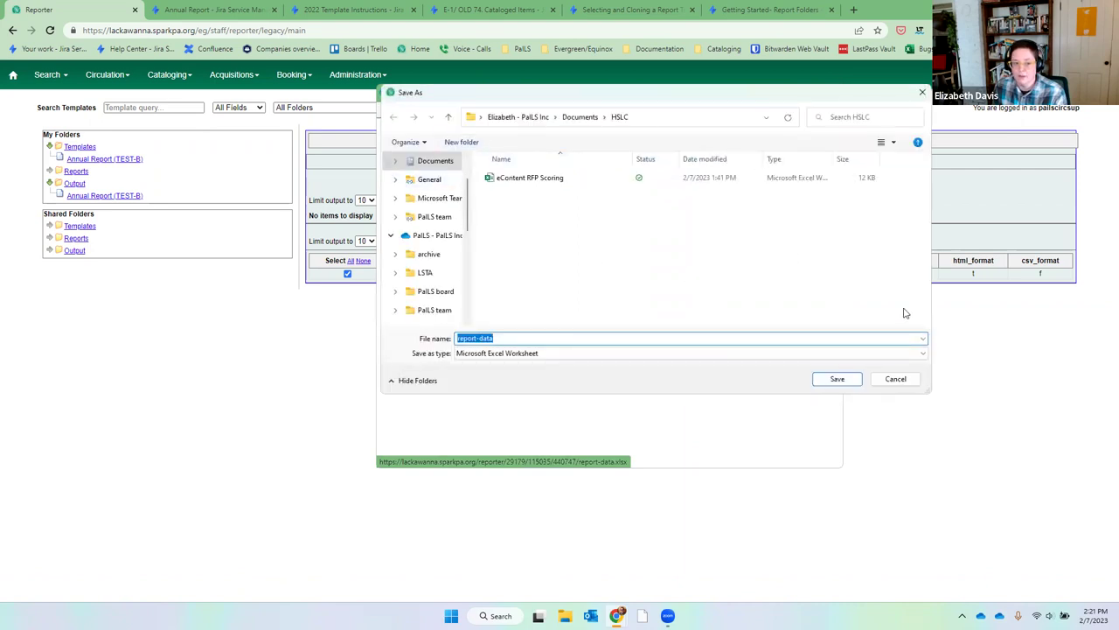
{"action": "left_click", "coordinate": [916, 383]}
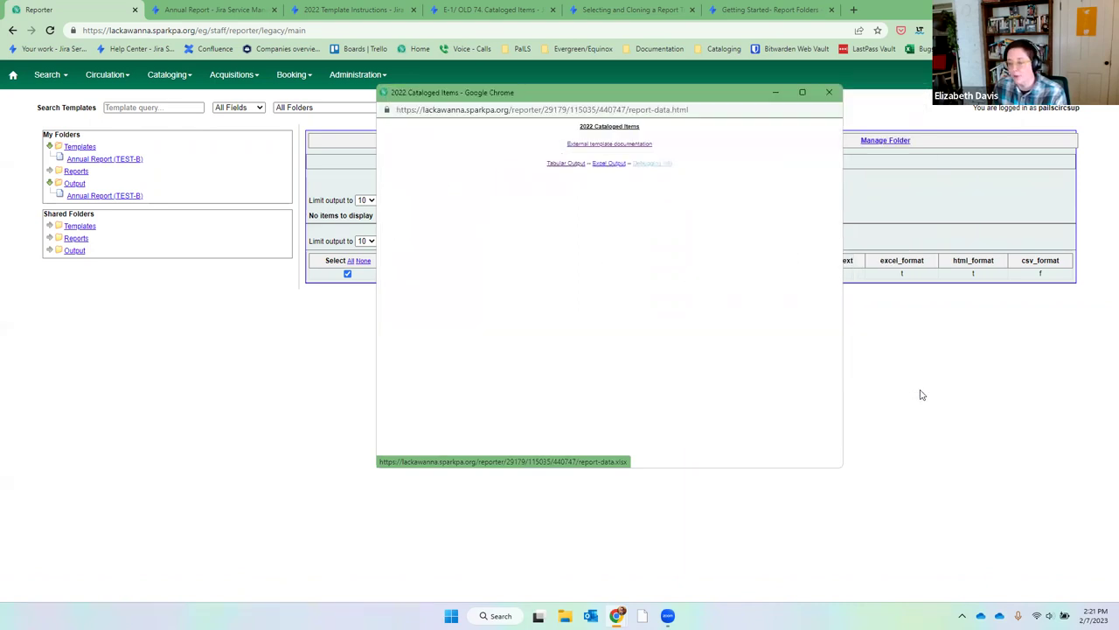
{"action": "left_click", "coordinate": [830, 94]}
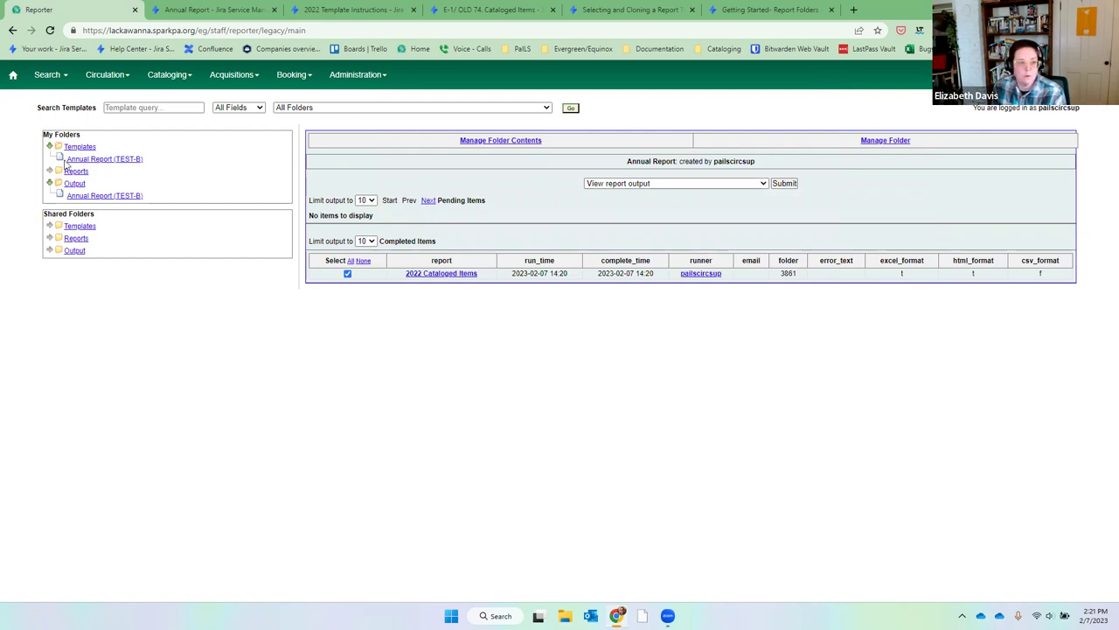
From Shared Folders > annualreport > 2022 with Documentation, create a report from the Circulating Library Filters on Date template.
{"action": "left_click", "coordinate": [94, 159]}
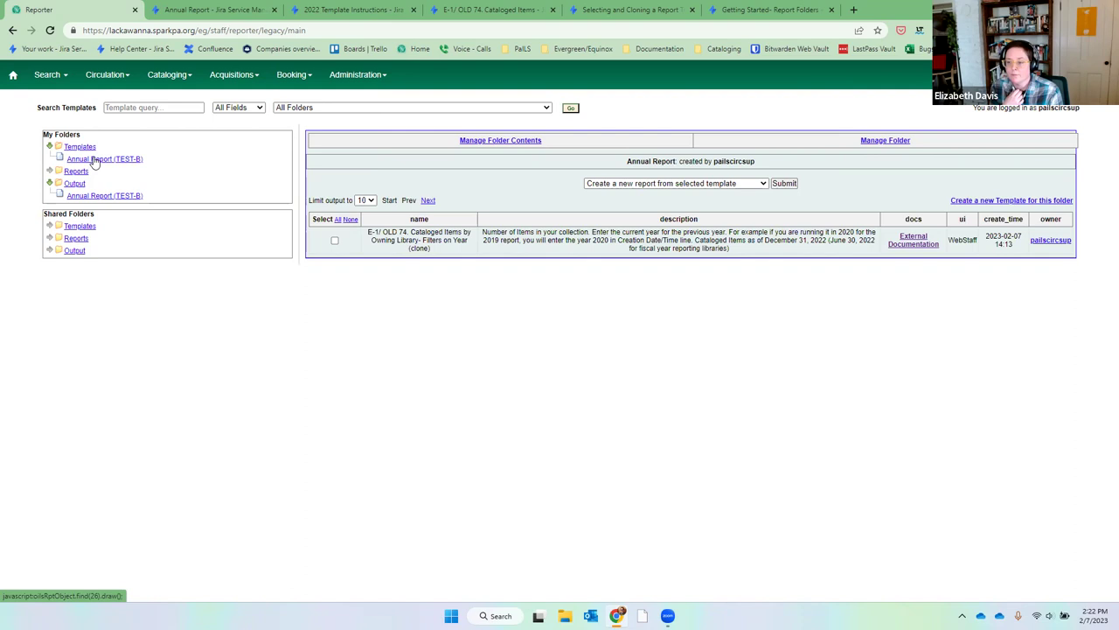
{"action": "left_click", "coordinate": [50, 226]}
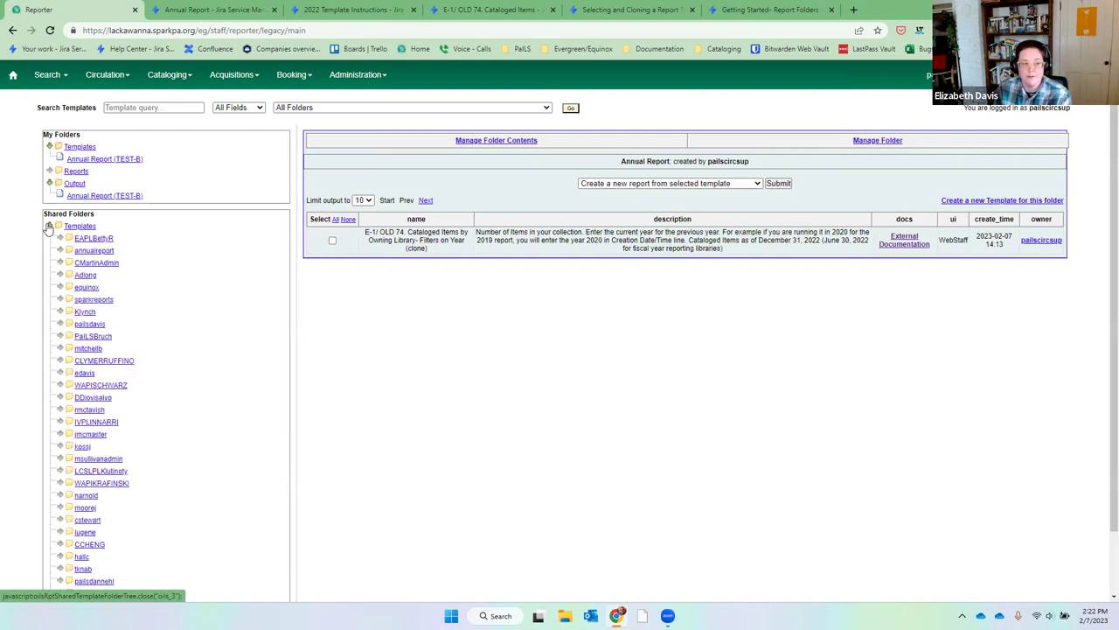
{"action": "left_click", "coordinate": [87, 251]}
{"action": "left_click", "coordinate": [78, 278]}
{"action": "left_click", "coordinate": [118, 287]}
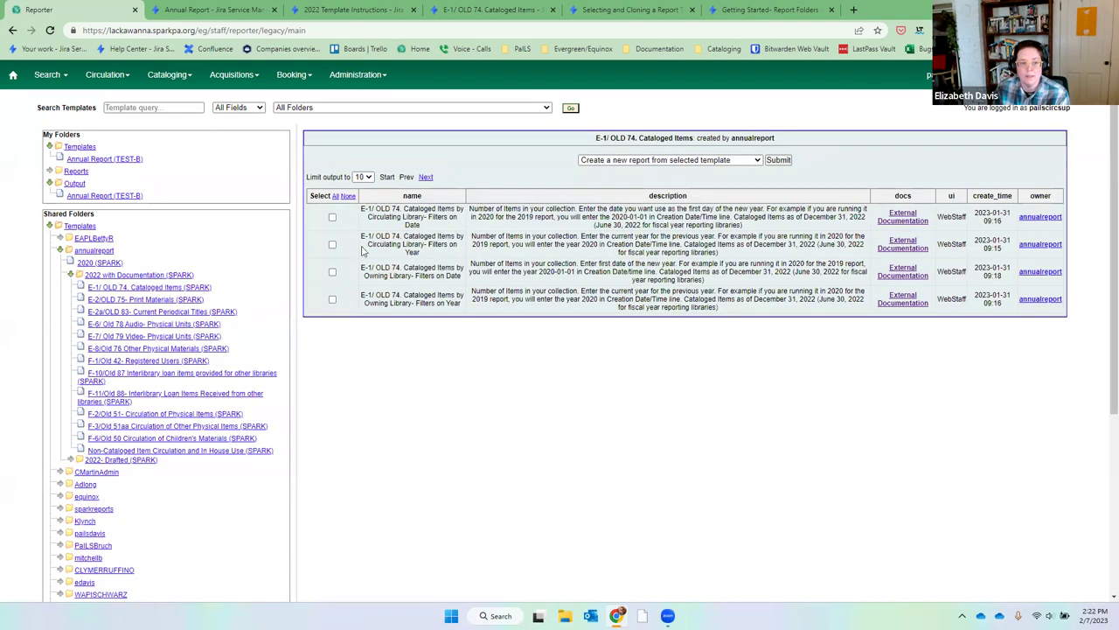
{"action": "left_click", "coordinate": [332, 218]}
{"action": "left_click", "coordinate": [779, 160]}
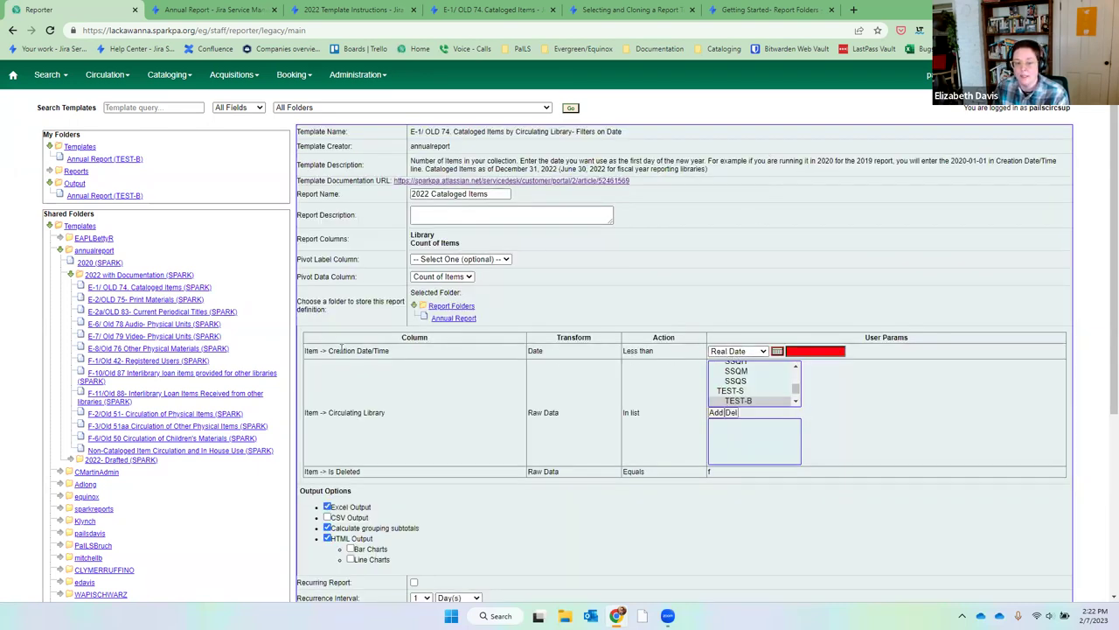
Inspect the Creation Date/Time filter and its Date transform, trying values in the date field.
{"action": "left_click_drag", "start_coordinate": [307, 351], "coordinate": [555, 354]}
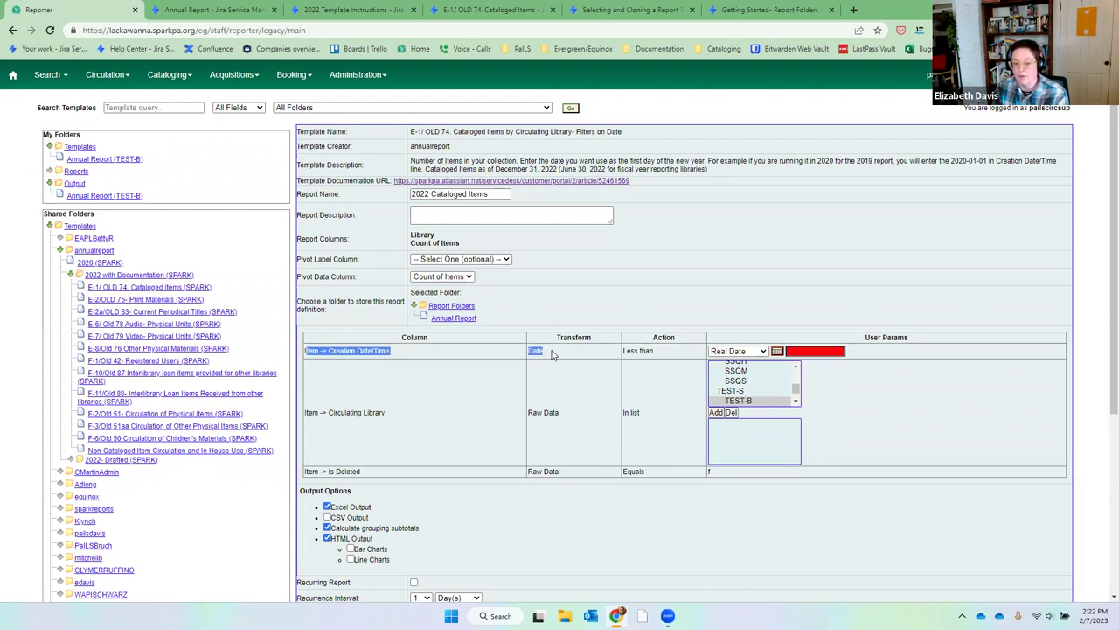
{"action": "left_click", "coordinate": [551, 353]}
{"action": "left_click_drag", "start_coordinate": [545, 354], "coordinate": [519, 356]}
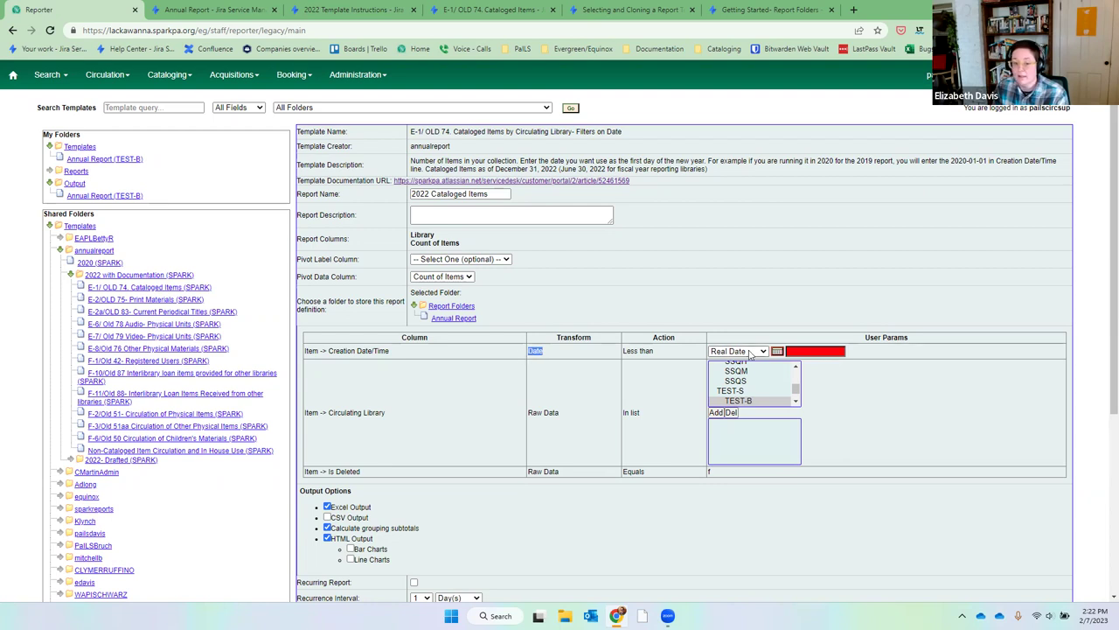
{"action": "left_click", "coordinate": [807, 351]}
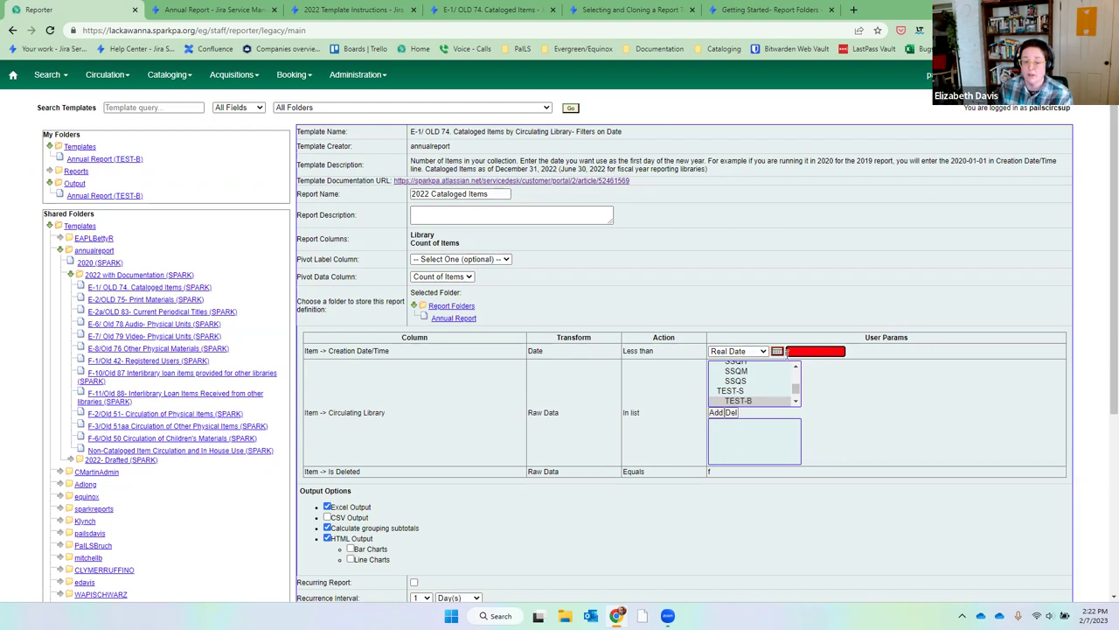
{"action": "type", "text": "1/1/23"}
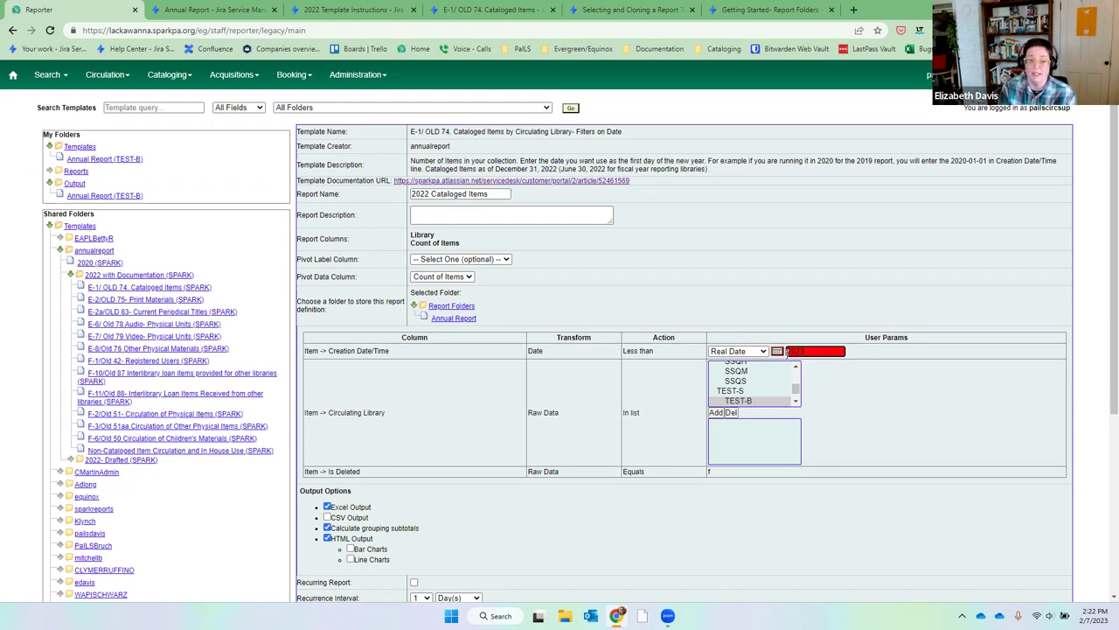
{"action": "double_click", "coordinate": [535, 350]}
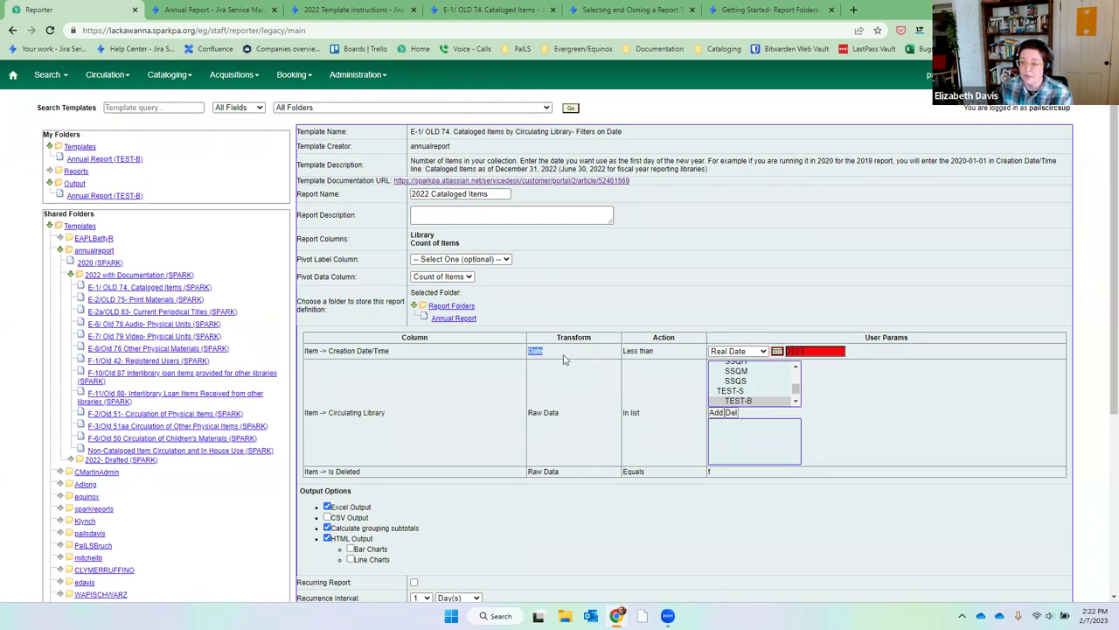
{"action": "left_click", "coordinate": [777, 352]}
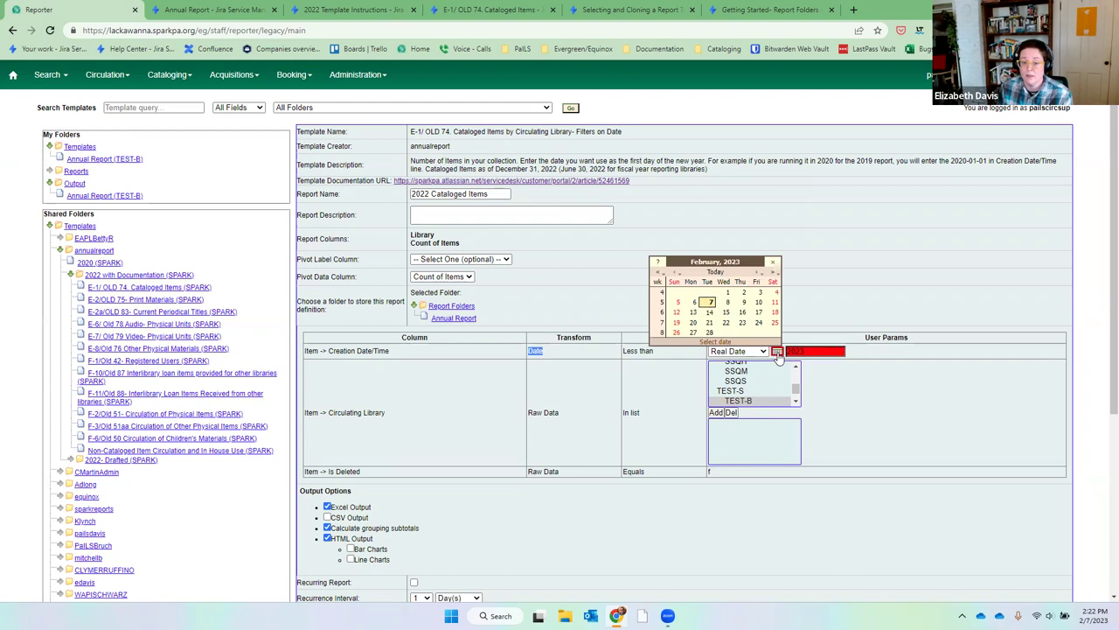
Replace the 2023-01-01 creation date cutoff with 2022-07-01.
{"action": "left_click", "coordinate": [829, 350]}
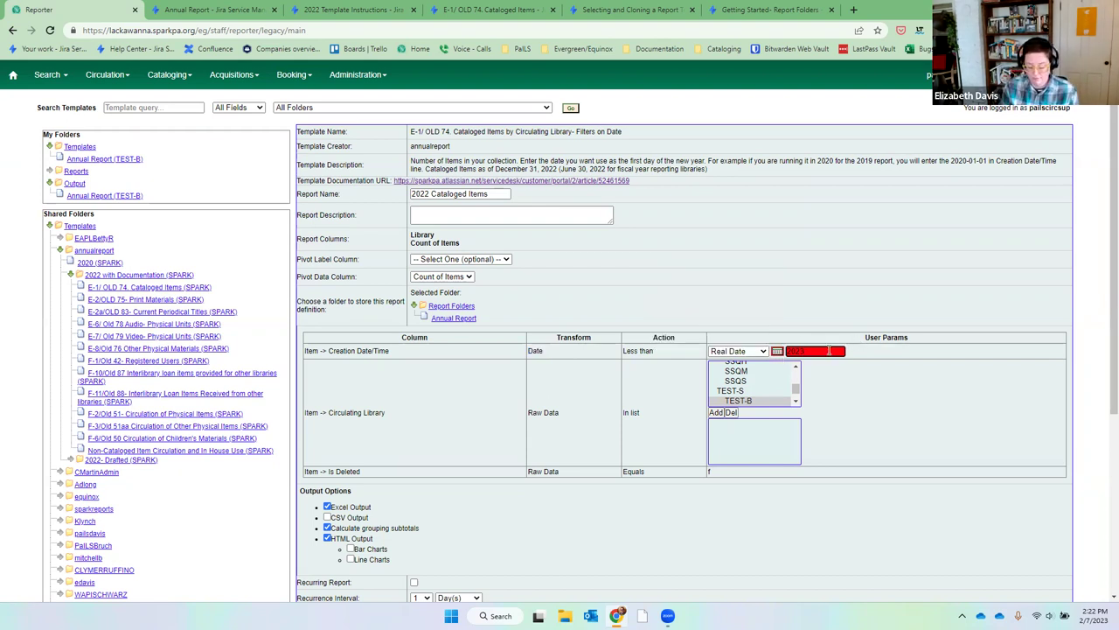
{"action": "type", "text": "2022"}
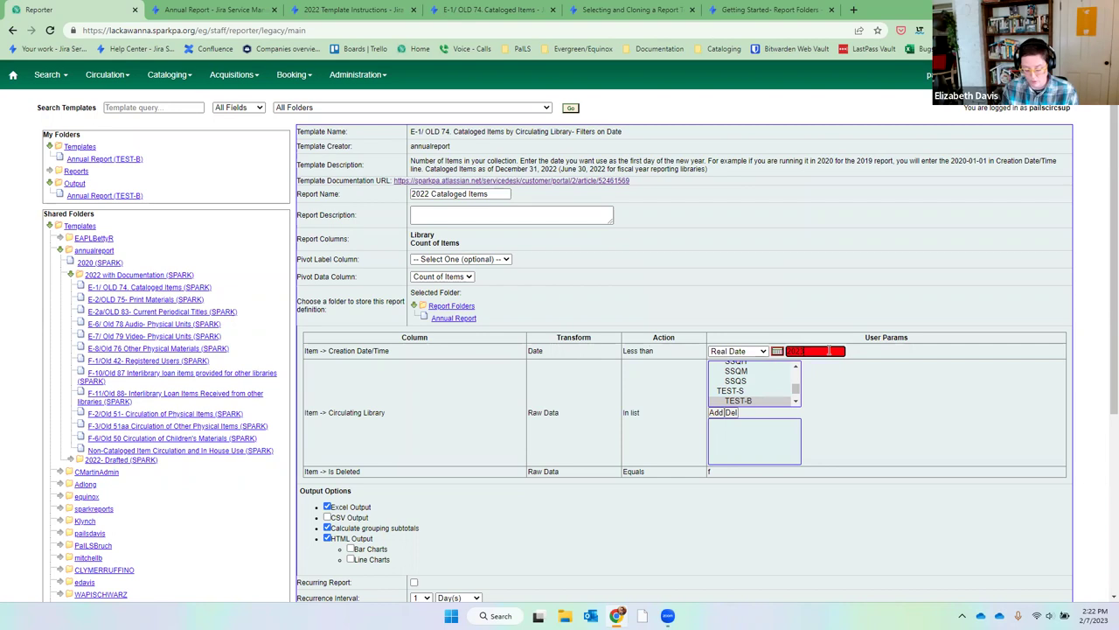
{"action": "type", "text": "-01-01"}
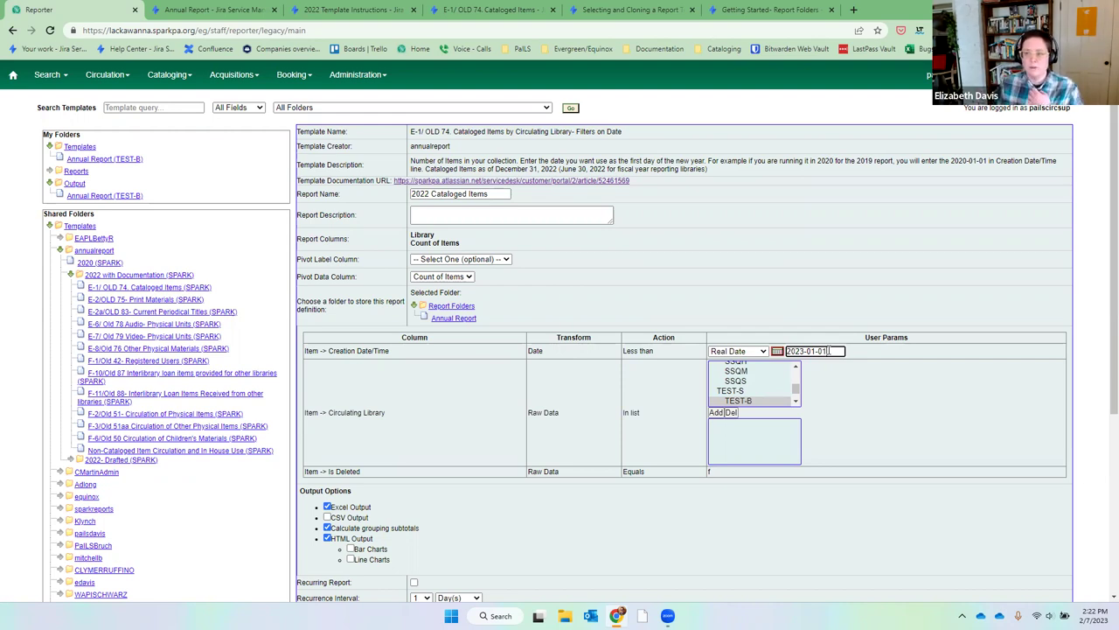
{"action": "left_click_drag", "start_coordinate": [831, 351], "coordinate": [764, 350]}
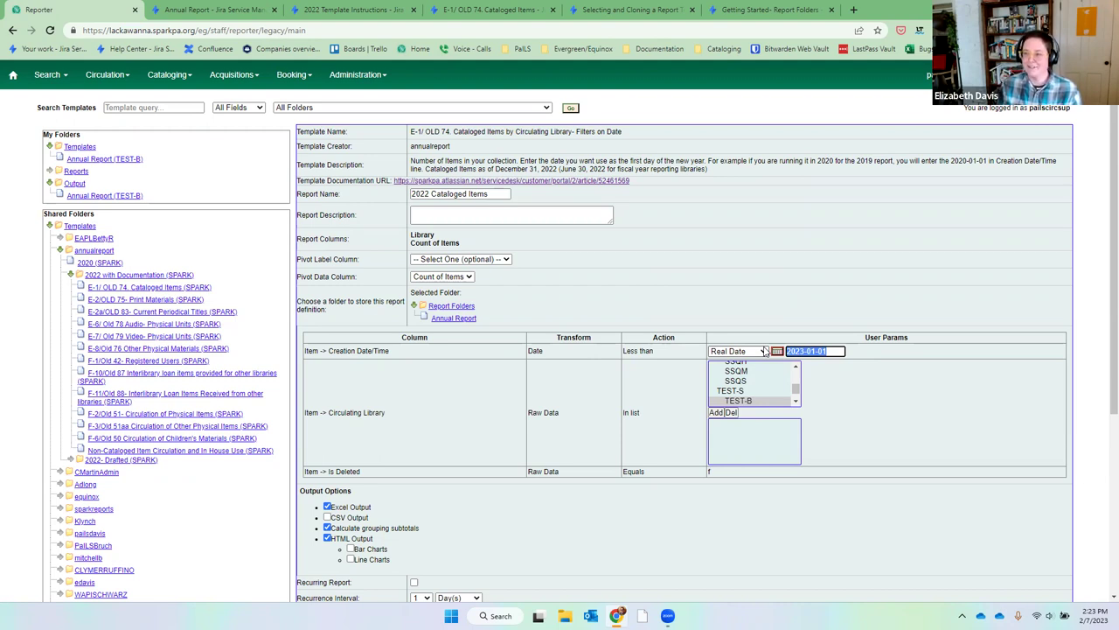
{"action": "type", "text": "2022"}
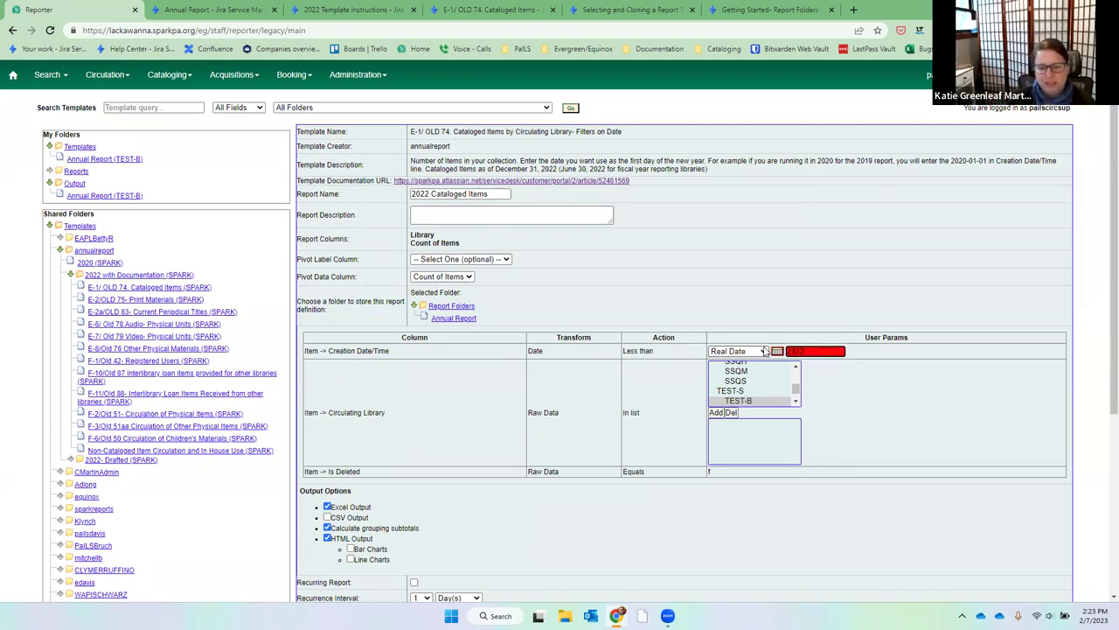
{"action": "key", "text": "BackSpace"}
{"action": "key", "text": "BackSpace"}
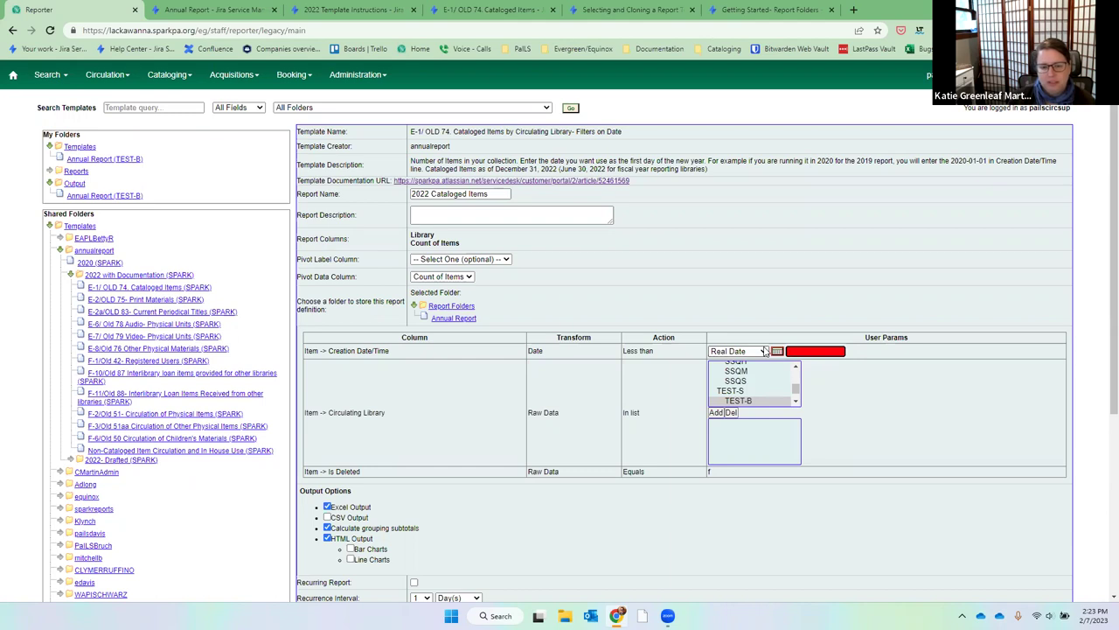
{"action": "type", "text": "2022-07-01"}
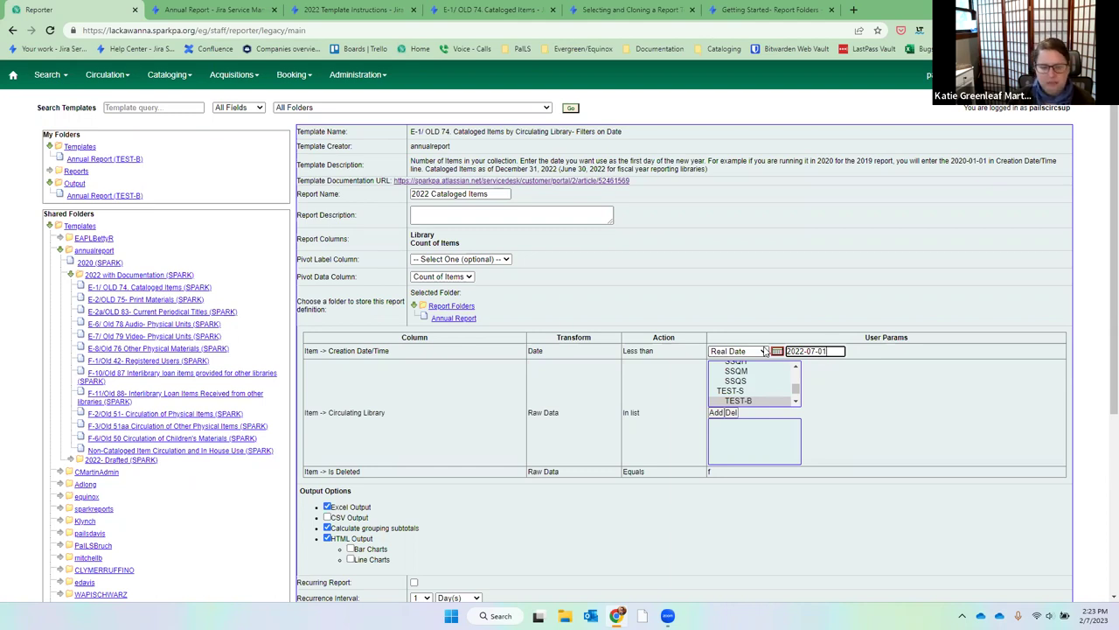
{"action": "left_click", "coordinate": [861, 371]}
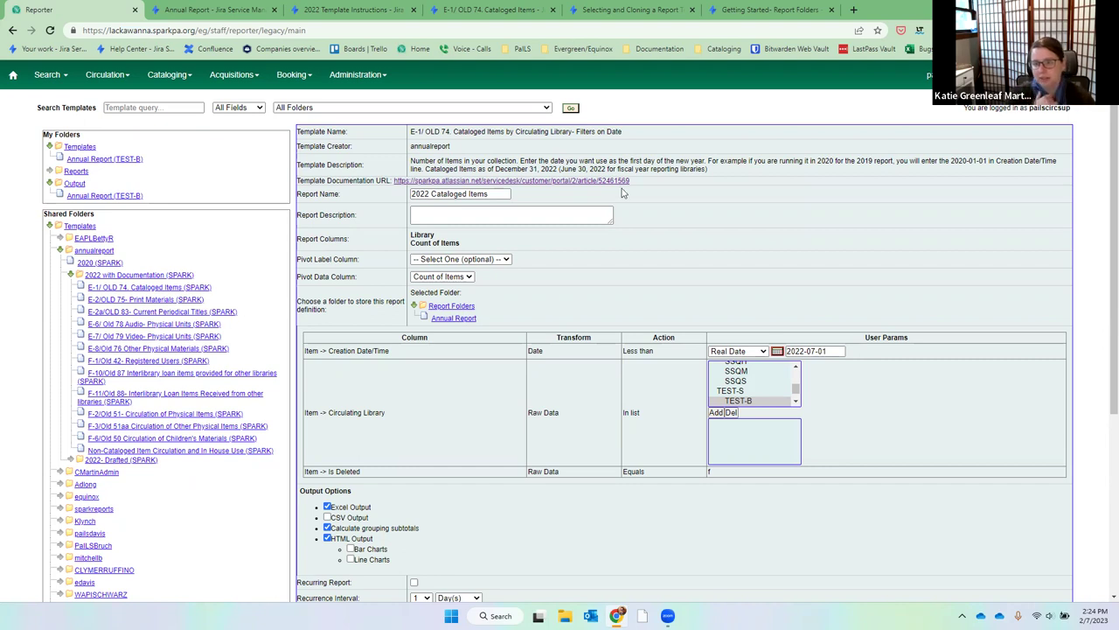
Open the E-2/OLD 75- Print Materials (SPARK) folder to list its four templates.
{"action": "left_click", "coordinate": [143, 300]}
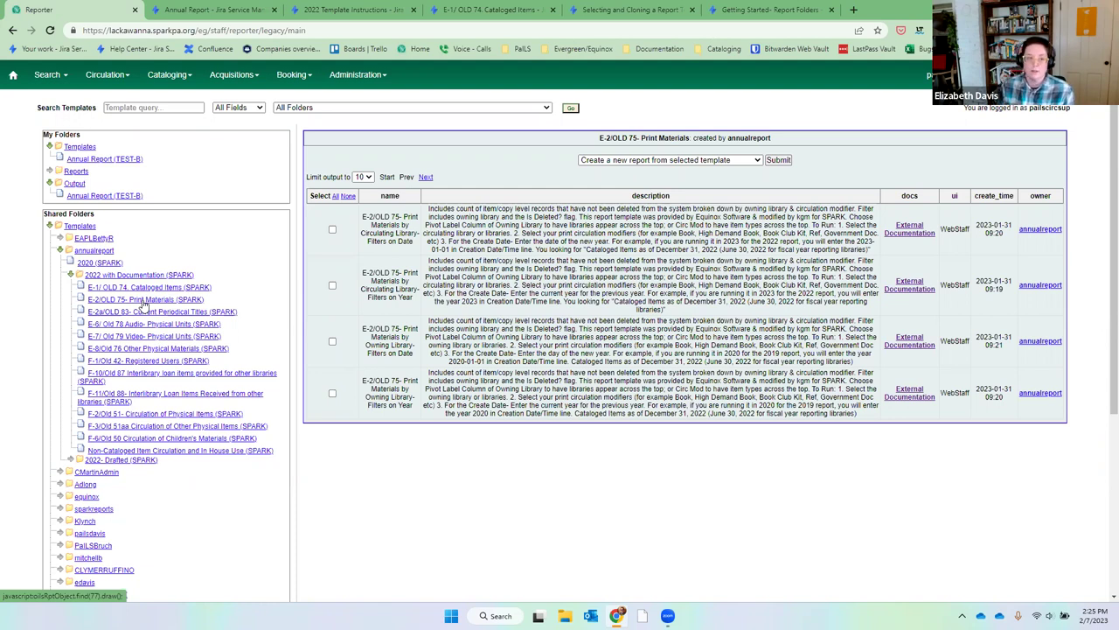
Switch to the Annual Report Jira tab and load the Evergreen staff client Home page.
{"action": "left_click", "coordinate": [194, 13]}
{"action": "left_click", "coordinate": [414, 49]}
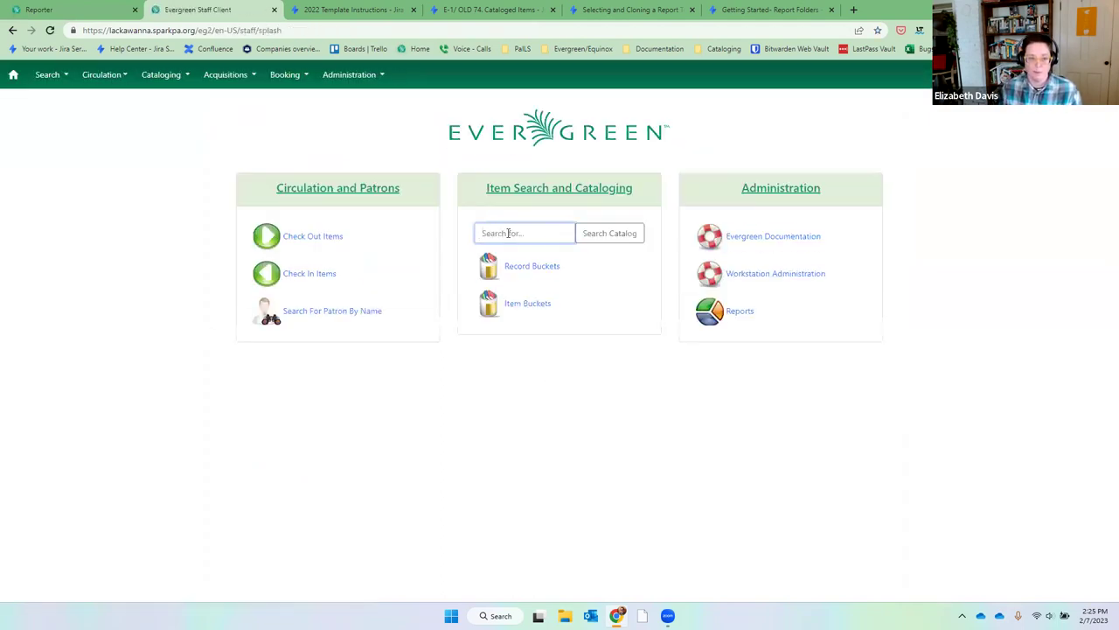
Search the catalog for 'the adventures of margot' and open the first copy's Item Status.
{"action": "type", "text": "the adv"}
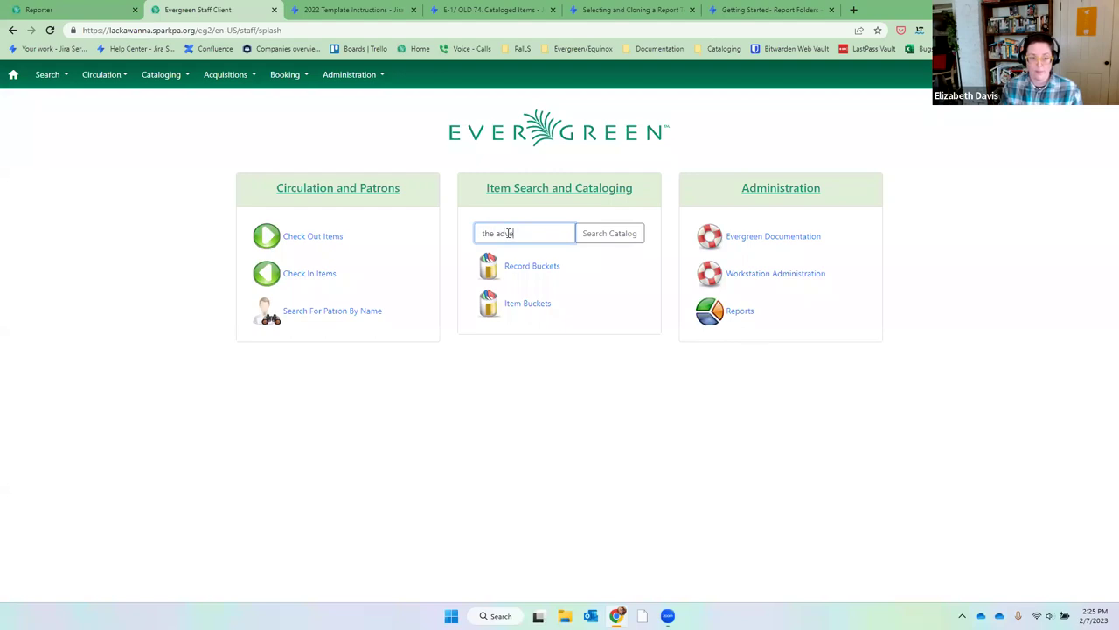
{"action": "type", "text": "entures of margot"}
{"action": "key", "text": "Return"}
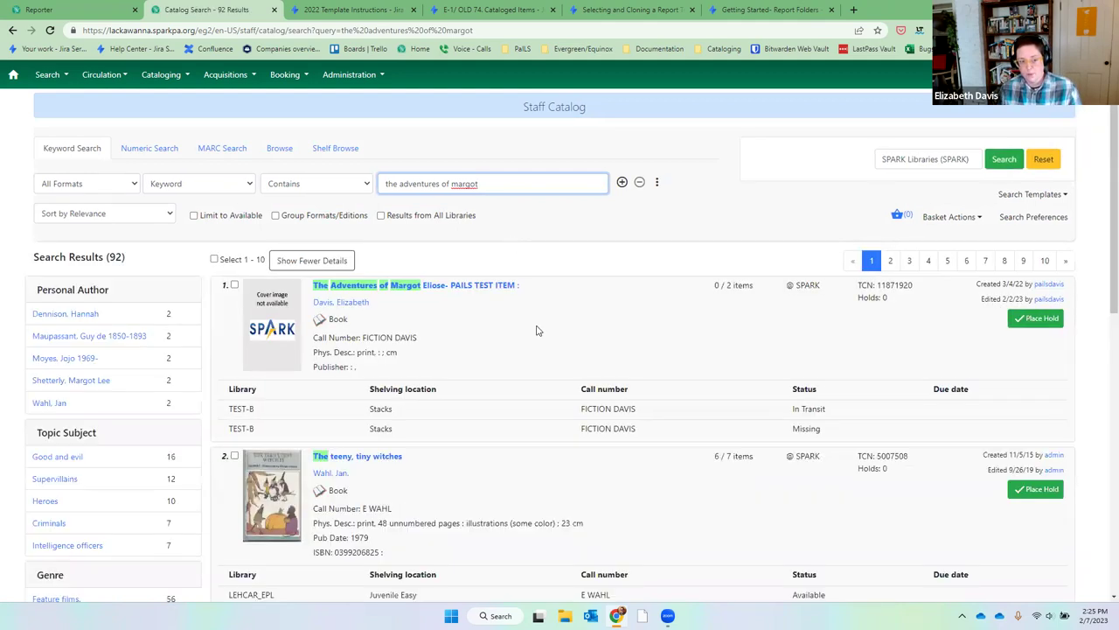
{"action": "left_click", "coordinate": [441, 293]}
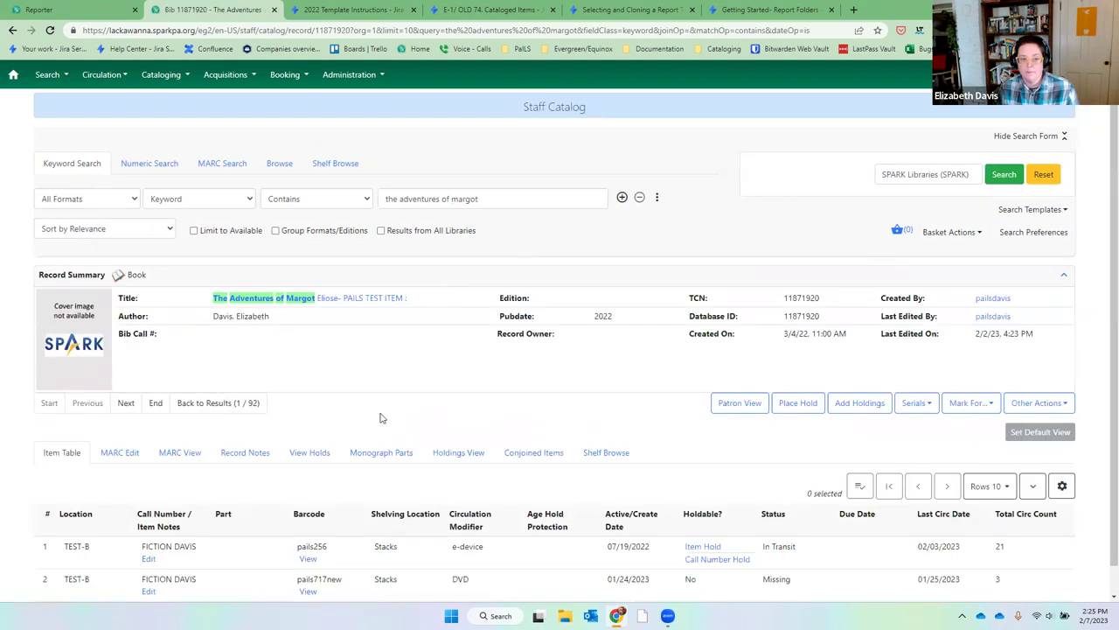
{"action": "left_click", "coordinate": [313, 533]}
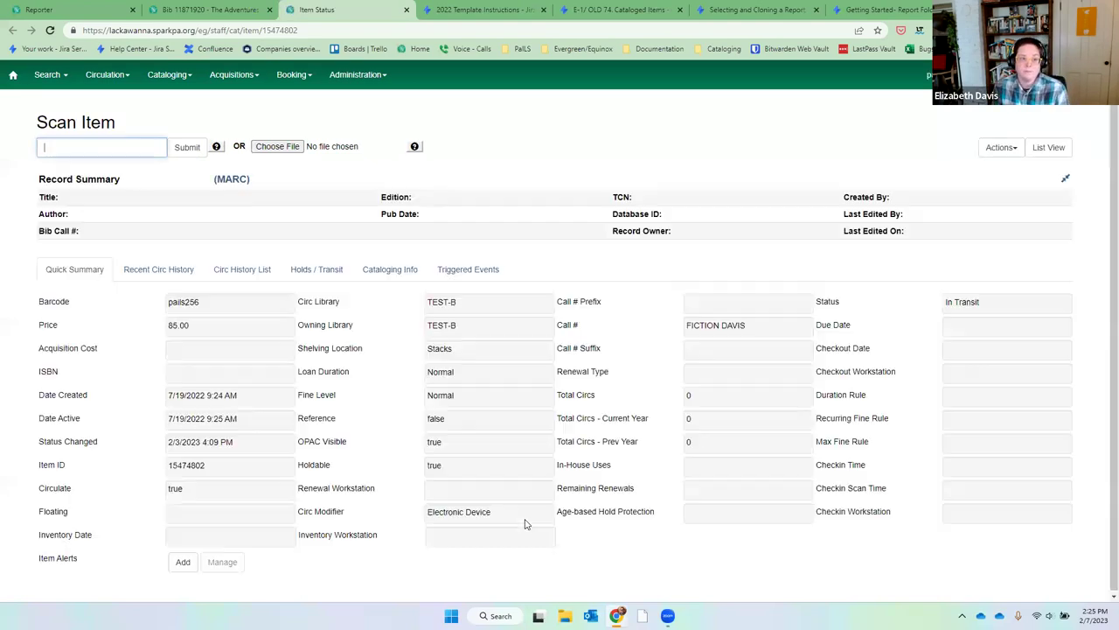
Review the item's circulating and owning library fields, then return to the Reporter tab.
{"action": "left_click_drag", "start_coordinate": [298, 302], "coordinate": [297, 329]}
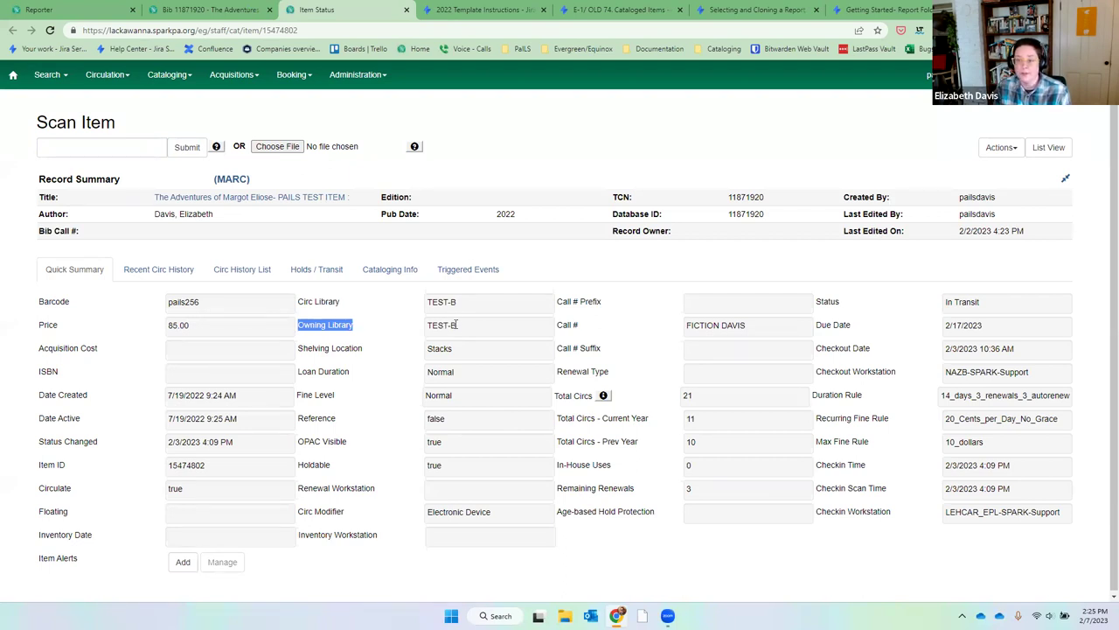
{"action": "left_click", "coordinate": [455, 324]}
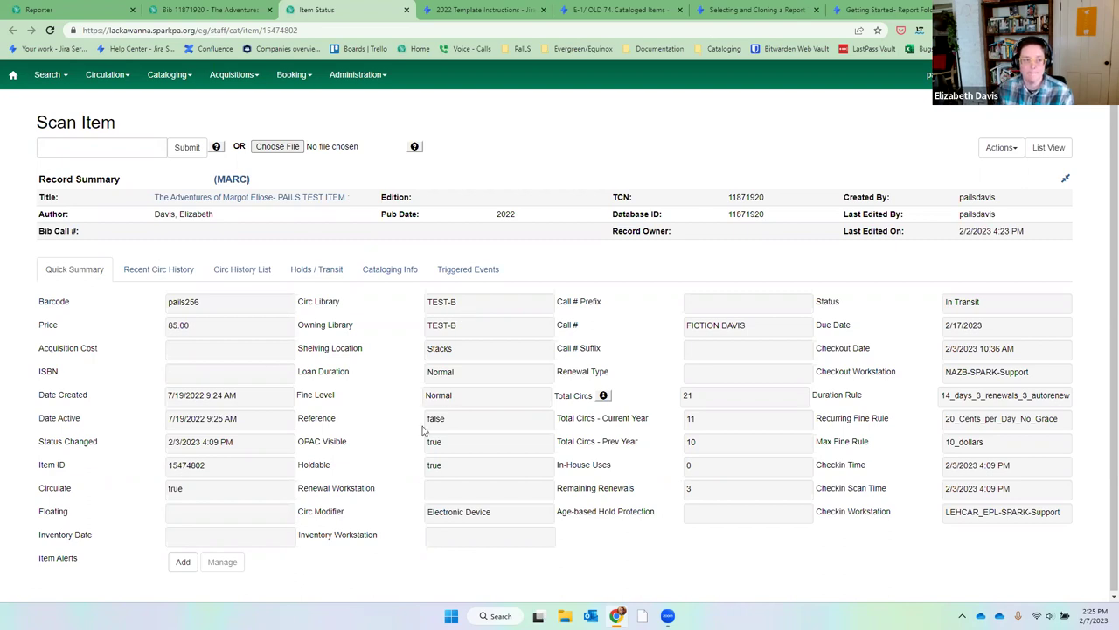
{"action": "left_click", "coordinate": [35, 8]}
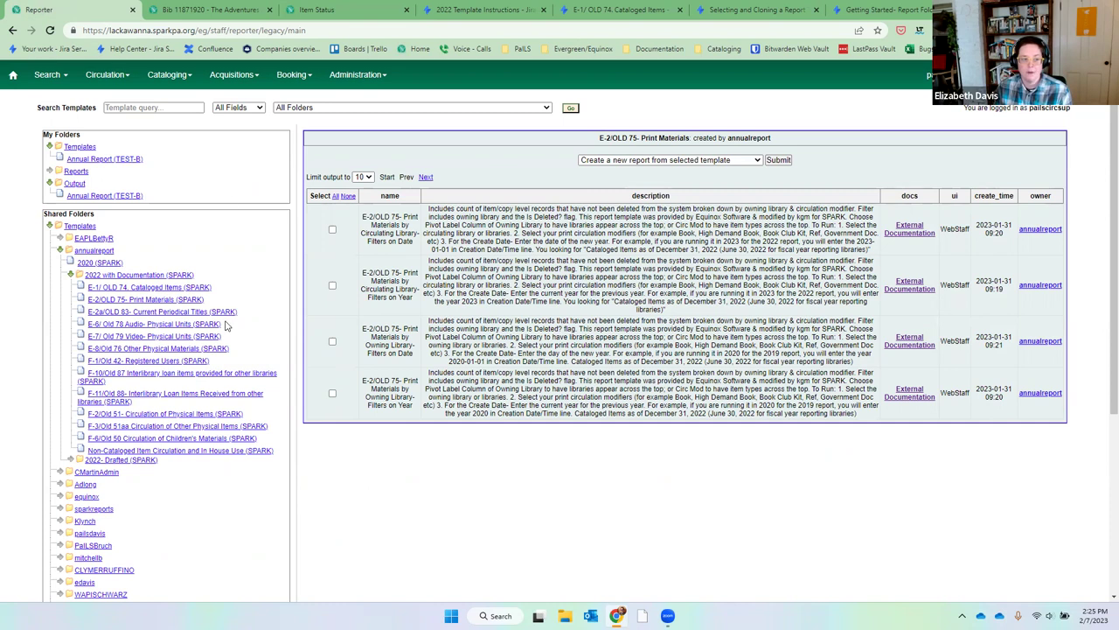
Select the Print Materials by Owning Library- Filters on Year template and clone it.
{"action": "left_click", "coordinate": [185, 303]}
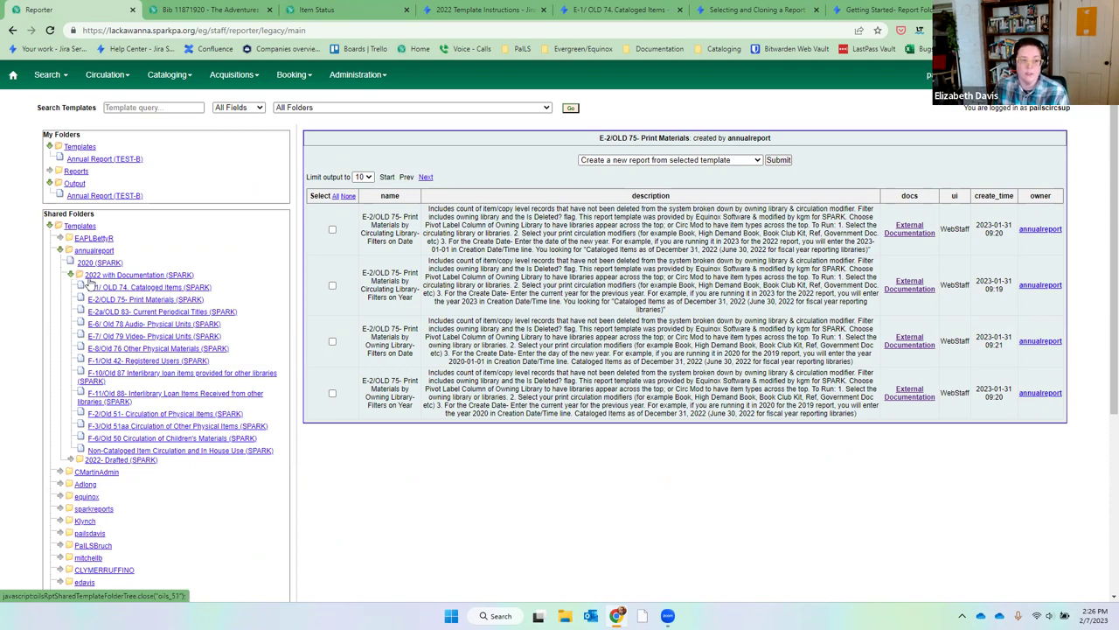
{"action": "left_click", "coordinate": [147, 301]}
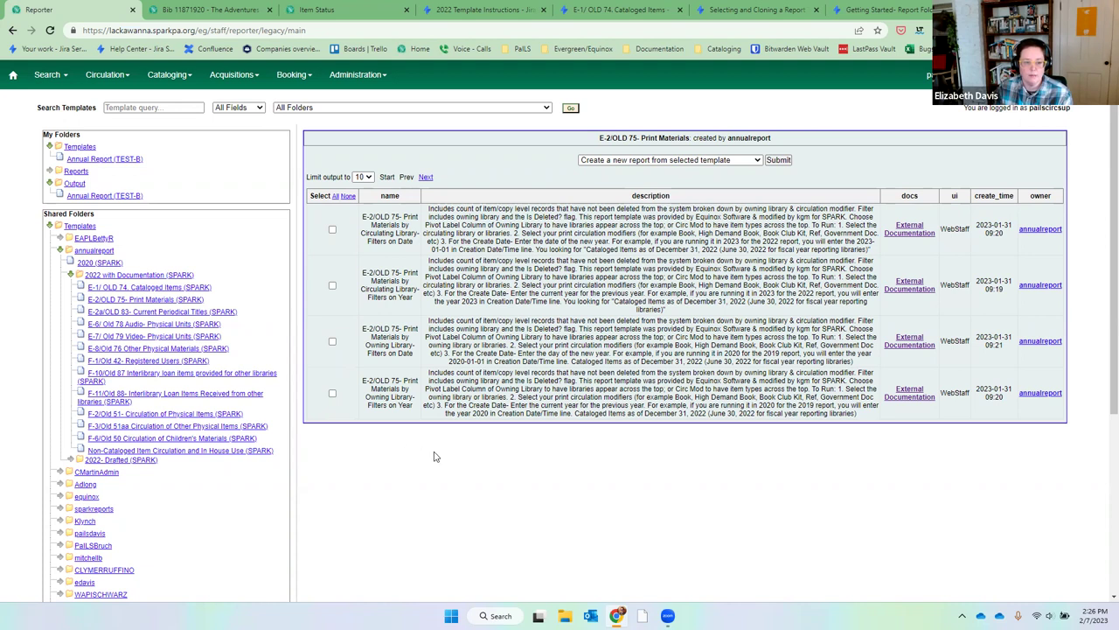
{"action": "left_click", "coordinate": [333, 395]}
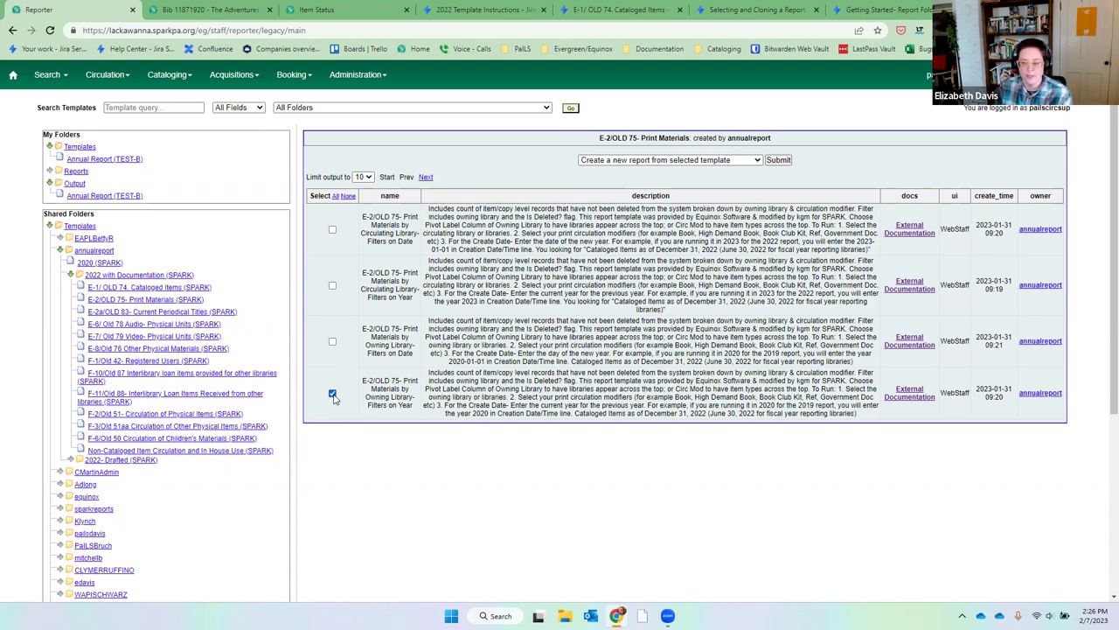
{"action": "left_click", "coordinate": [648, 163]}
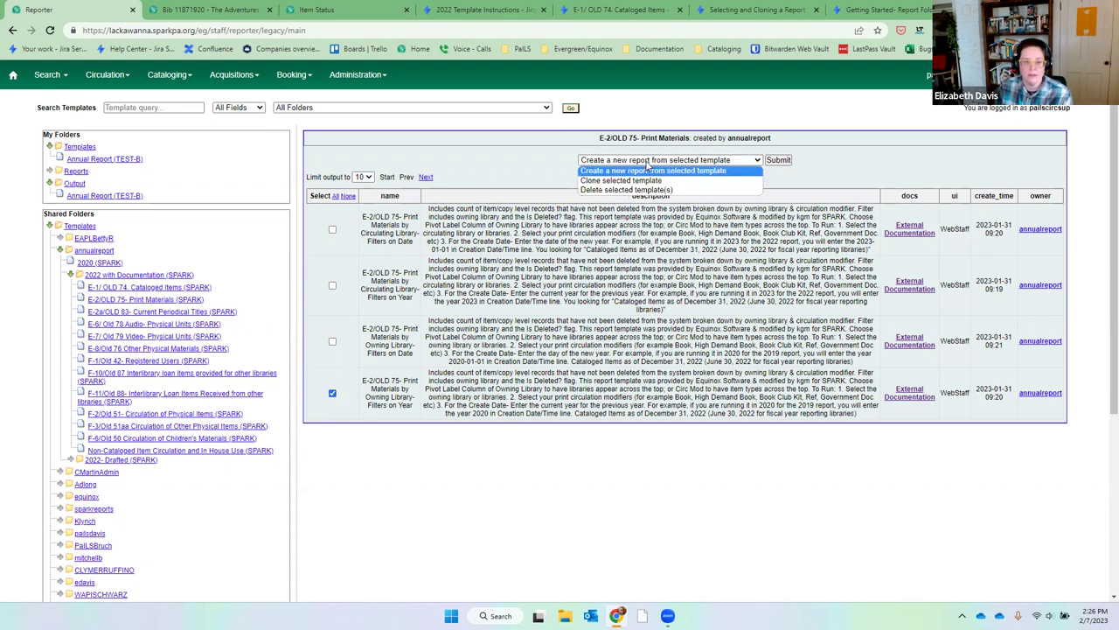
{"action": "left_click", "coordinate": [658, 181]}
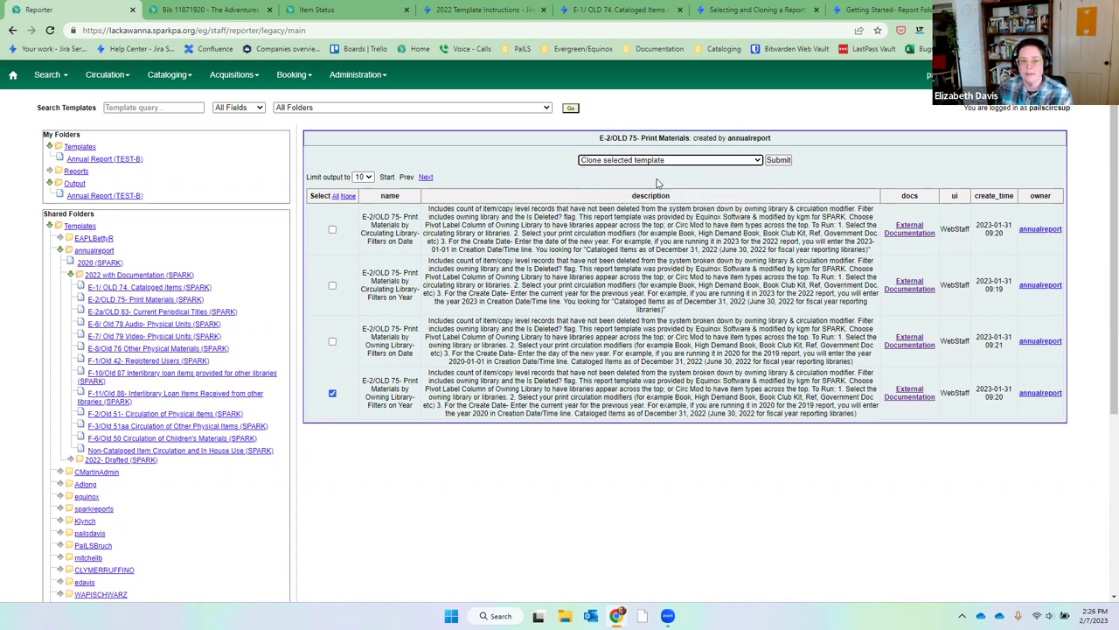
{"action": "left_click", "coordinate": [778, 160]}
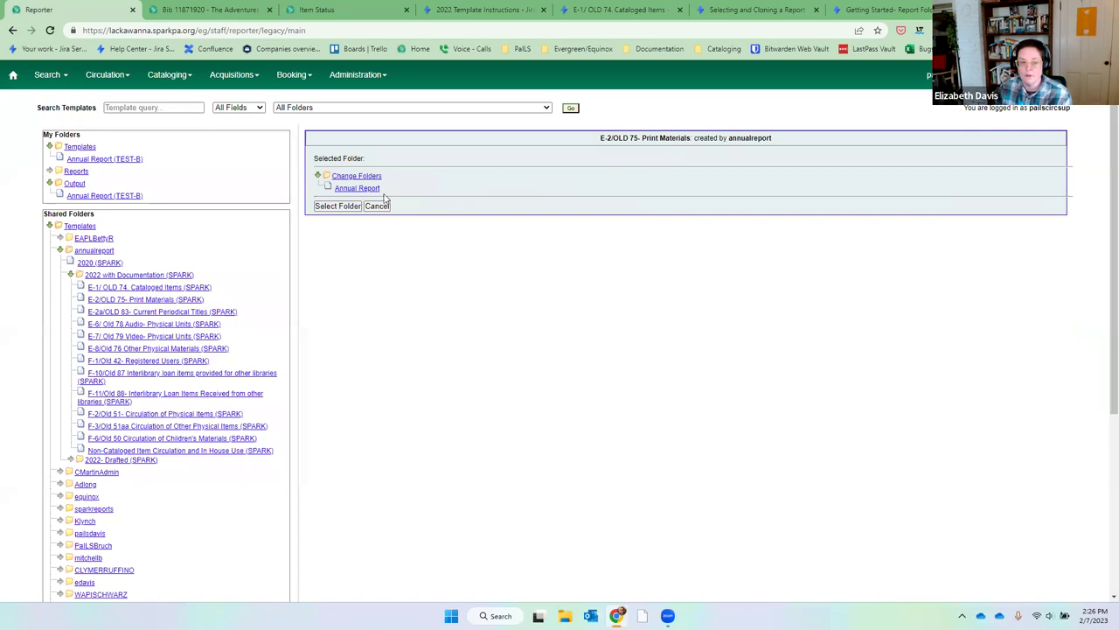
Save the clone into the Annual Report folder and open My Folders > Templates > Annual Report.
{"action": "left_click", "coordinate": [358, 189]}
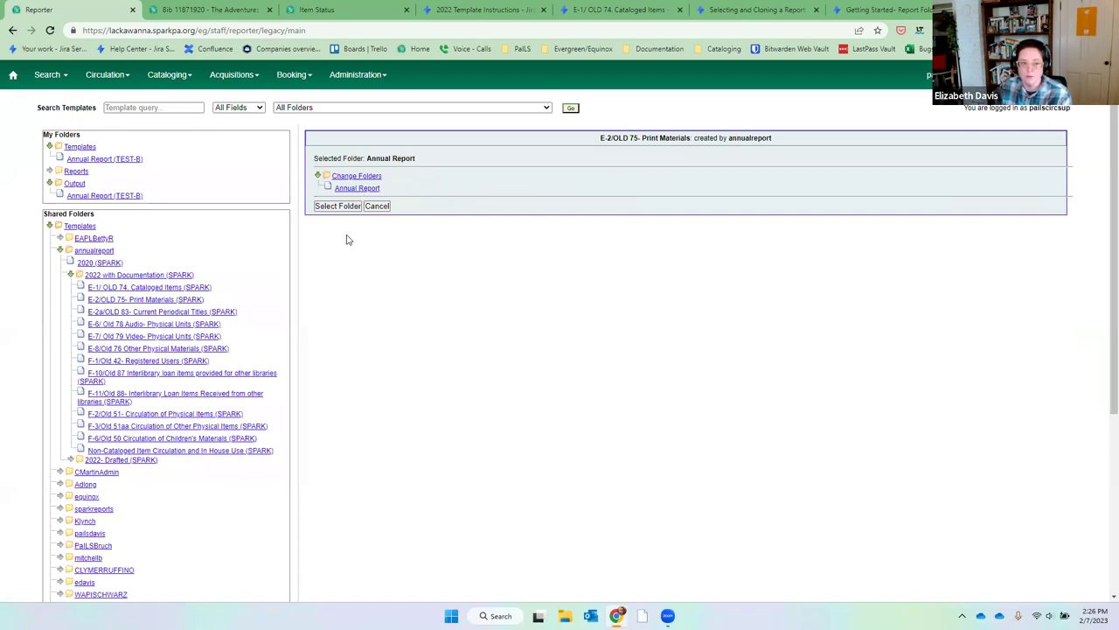
{"action": "left_click", "coordinate": [333, 207]}
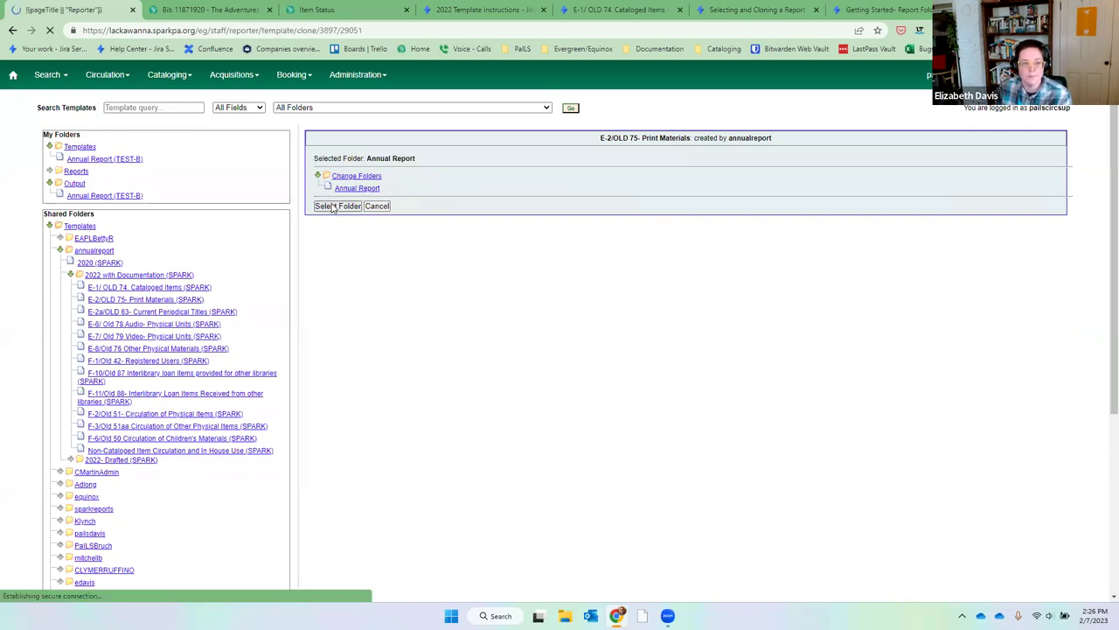
{"action": "left_click", "coordinate": [71, 162]}
{"action": "left_click", "coordinate": [655, 195]}
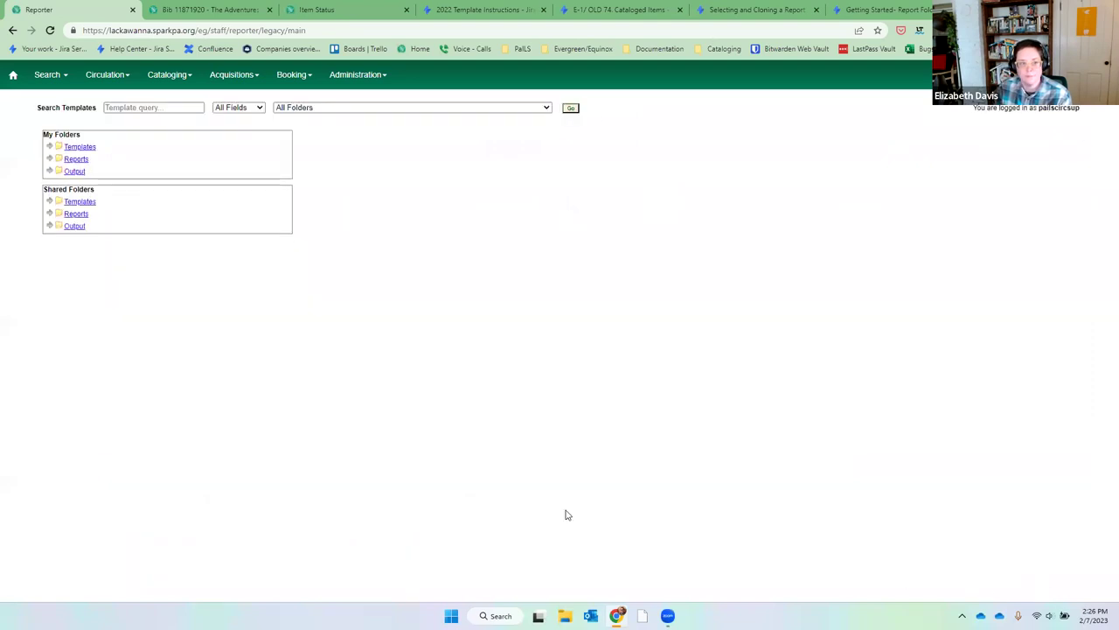
{"action": "left_click", "coordinate": [50, 147]}
{"action": "left_click", "coordinate": [83, 161]}
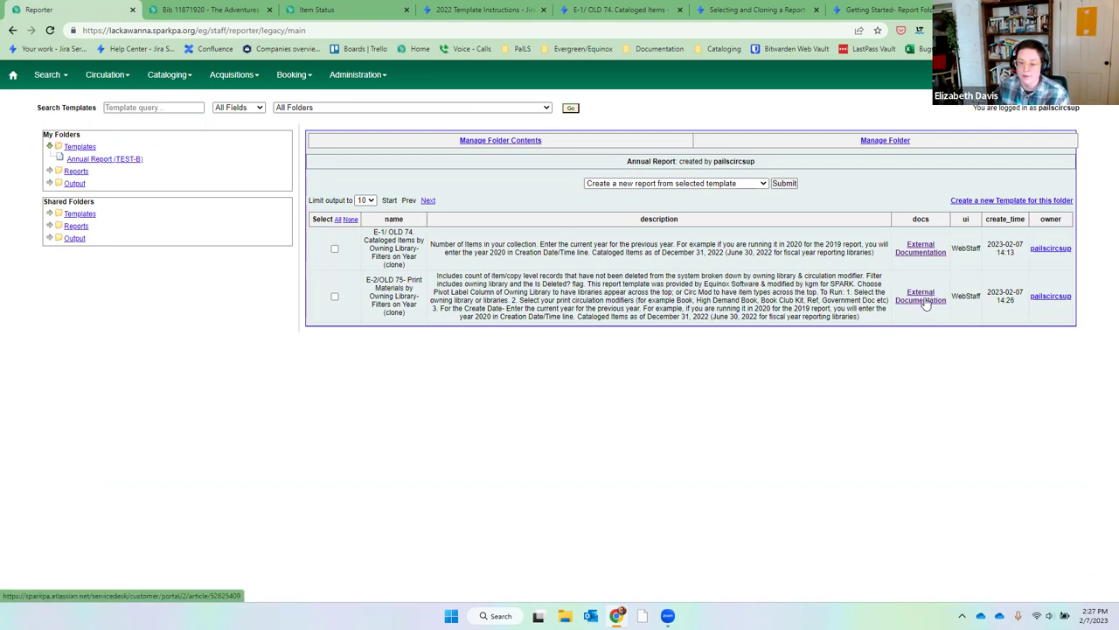
Read the cloned Print Materials template's Jira setup article, then return to the Reporter tab.
{"action": "left_click", "coordinate": [920, 300]}
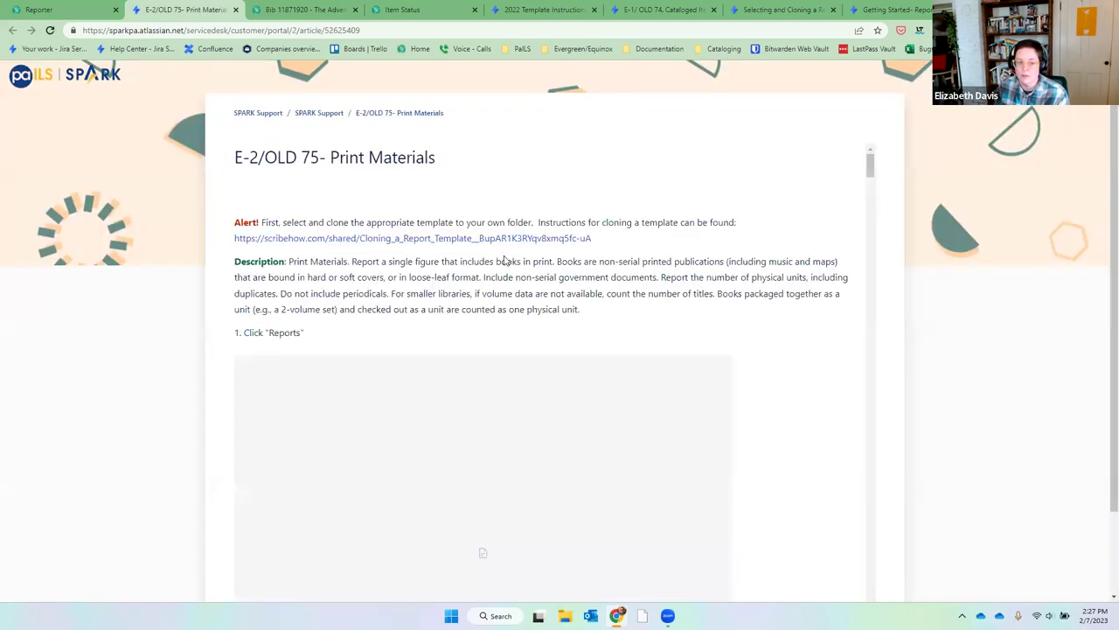
{"action": "scroll", "coordinate": [505, 261], "scroll_direction": "down", "scroll_amount": 3}
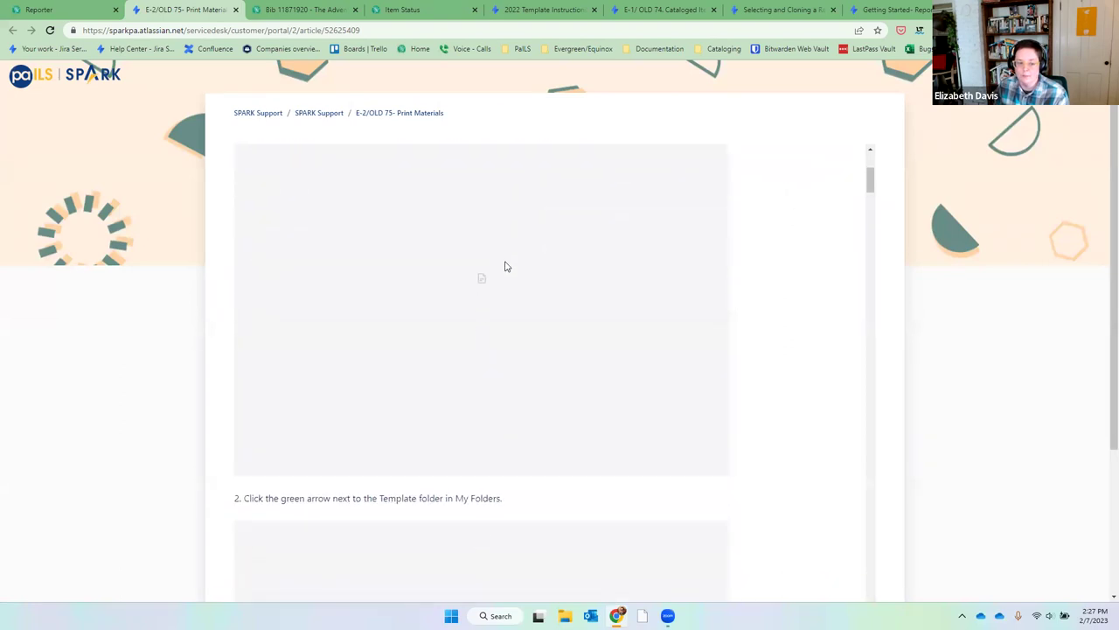
{"action": "scroll", "coordinate": [505, 266], "scroll_direction": "down", "scroll_amount": 4}
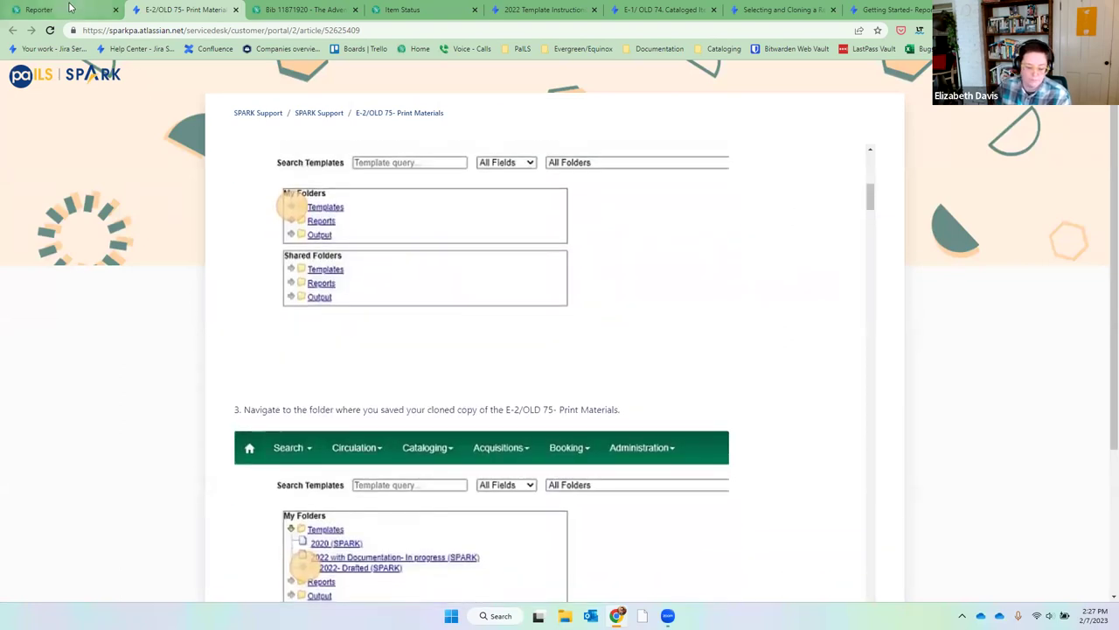
{"action": "mouse_move", "coordinate": [66, 11]}
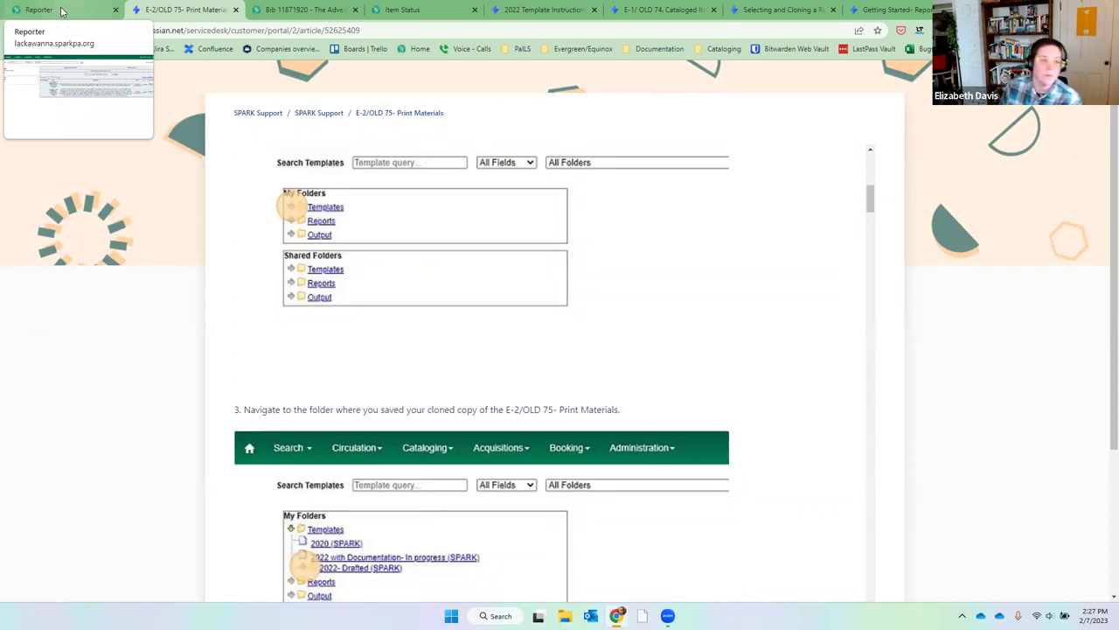
{"action": "left_click", "coordinate": [62, 11]}
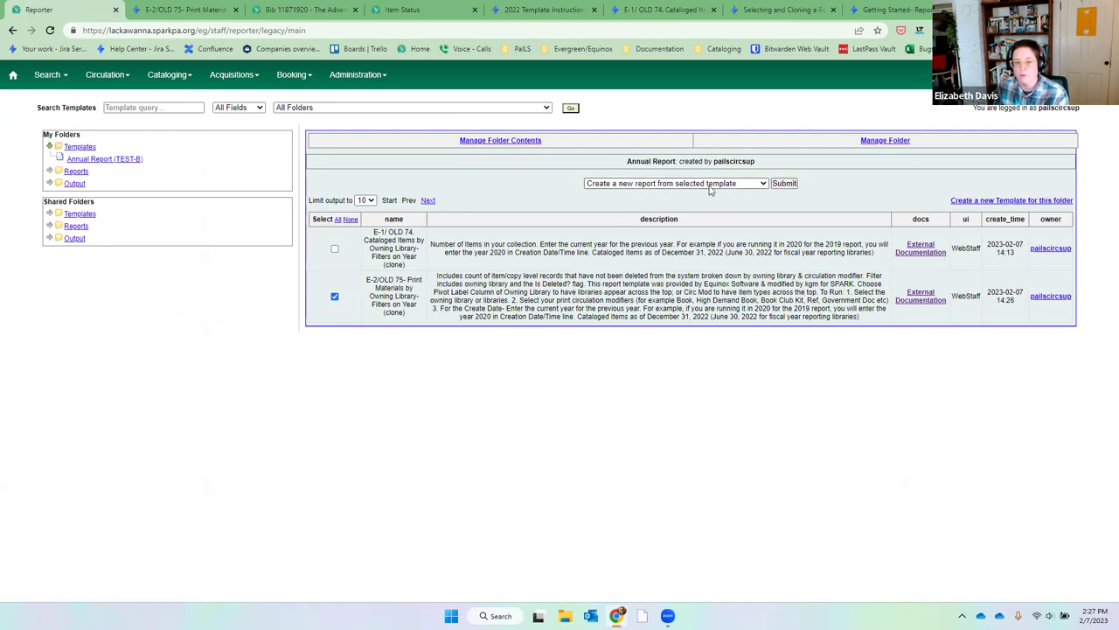
Start a report from the cloned template named 2022 Print Matierals, leaving the description empty.
{"action": "left_click", "coordinate": [784, 184]}
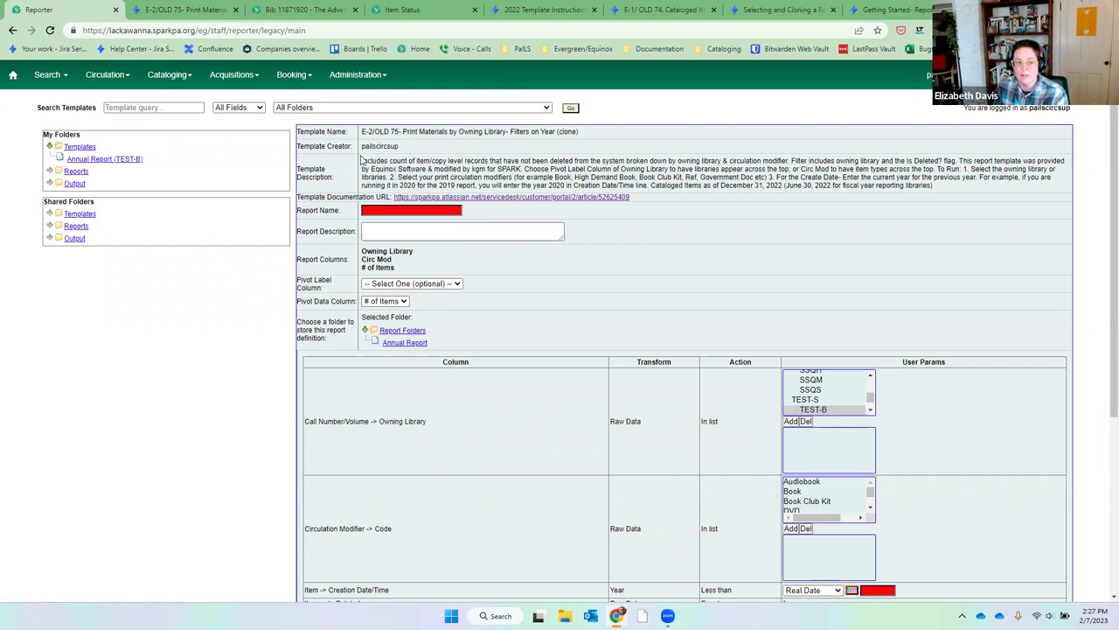
{"action": "left_click_drag", "start_coordinate": [362, 161], "coordinate": [971, 189]}
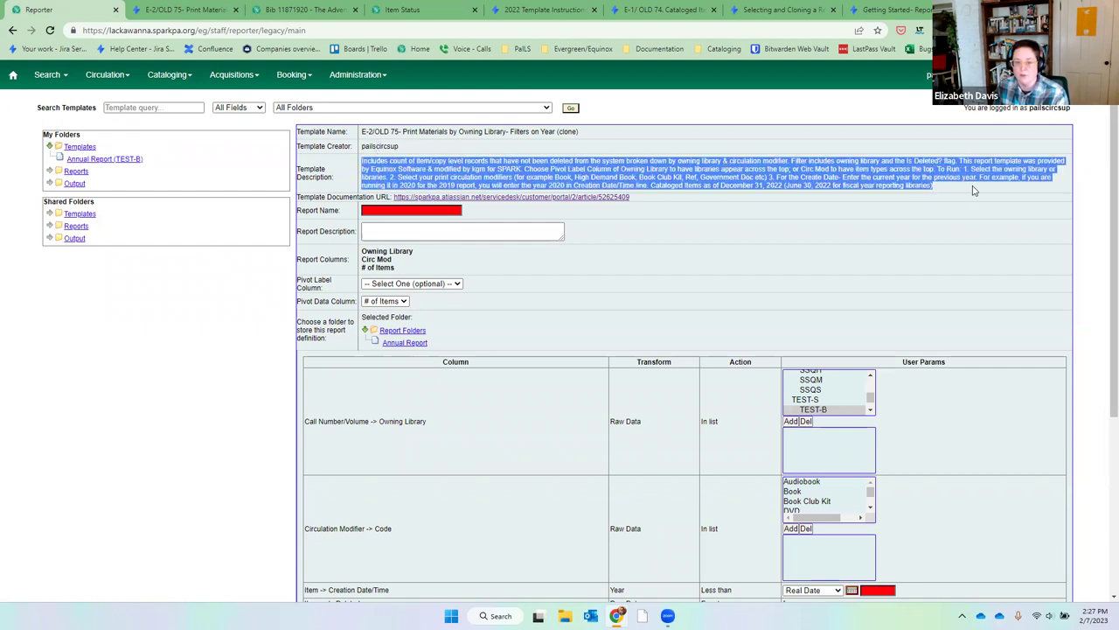
{"action": "left_click", "coordinate": [979, 189]}
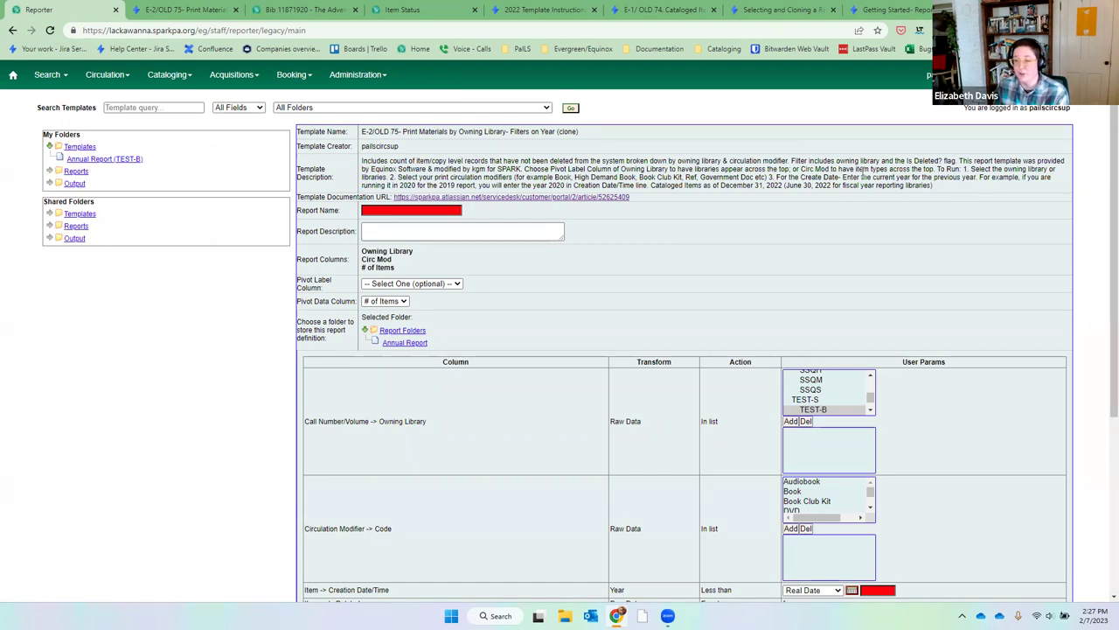
{"action": "left_click", "coordinate": [380, 211]}
{"action": "type", "text": "202"}
{"action": "key", "text": "BackSpace"}
{"action": "key", "text": "BackSpace"}
{"action": "key", "text": "BackSpace"}
{"action": "type", "text": "2022 Print Materials"}
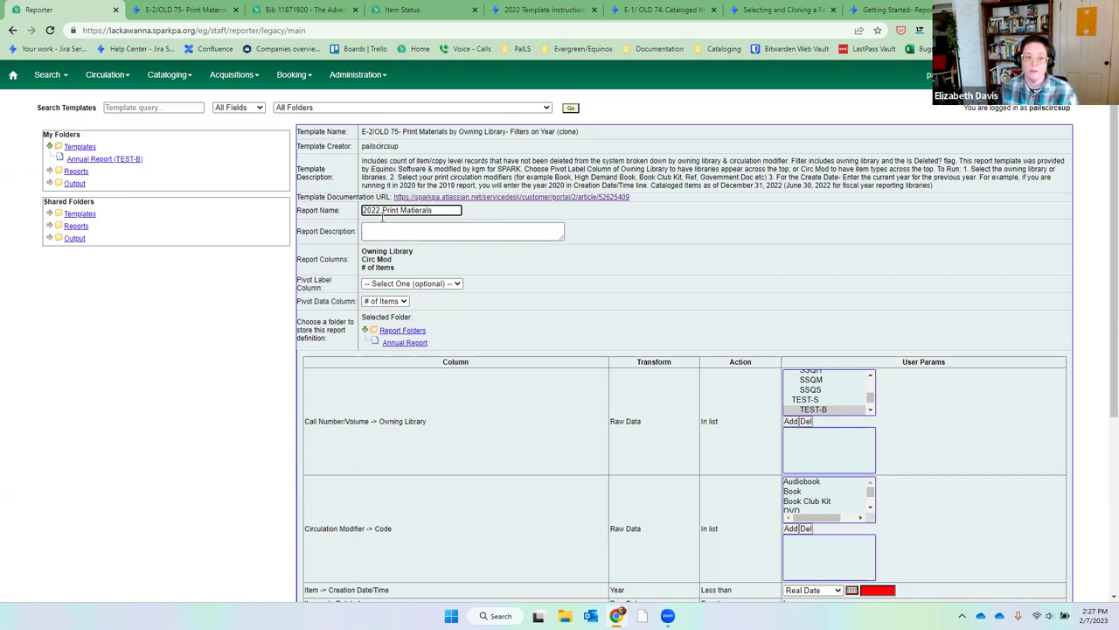
{"action": "left_click", "coordinate": [395, 229]}
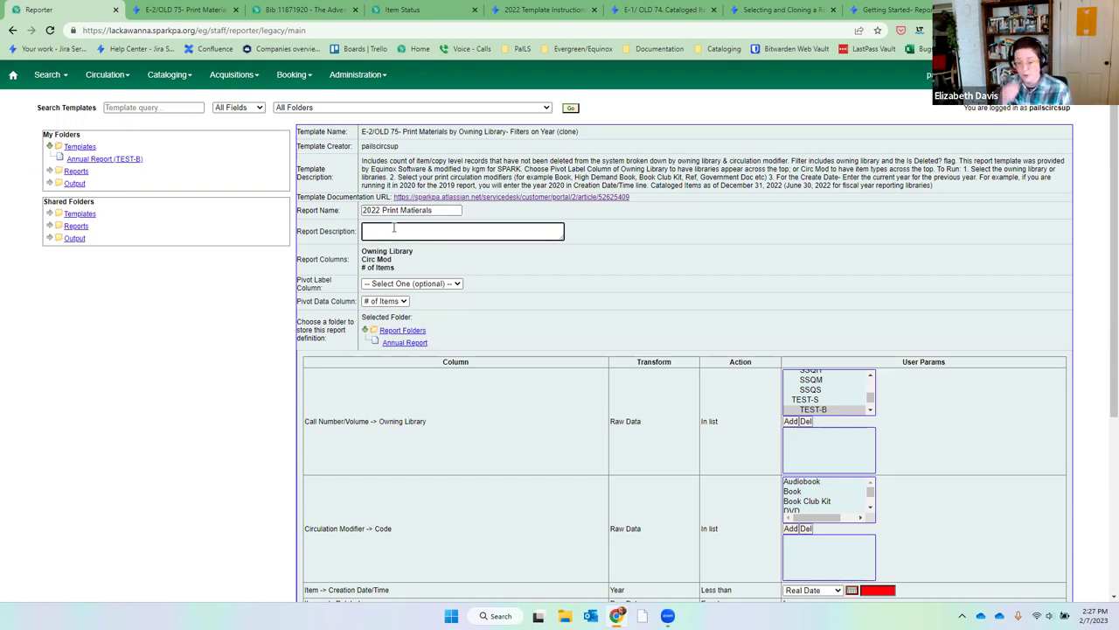
{"action": "left_click", "coordinate": [413, 262]}
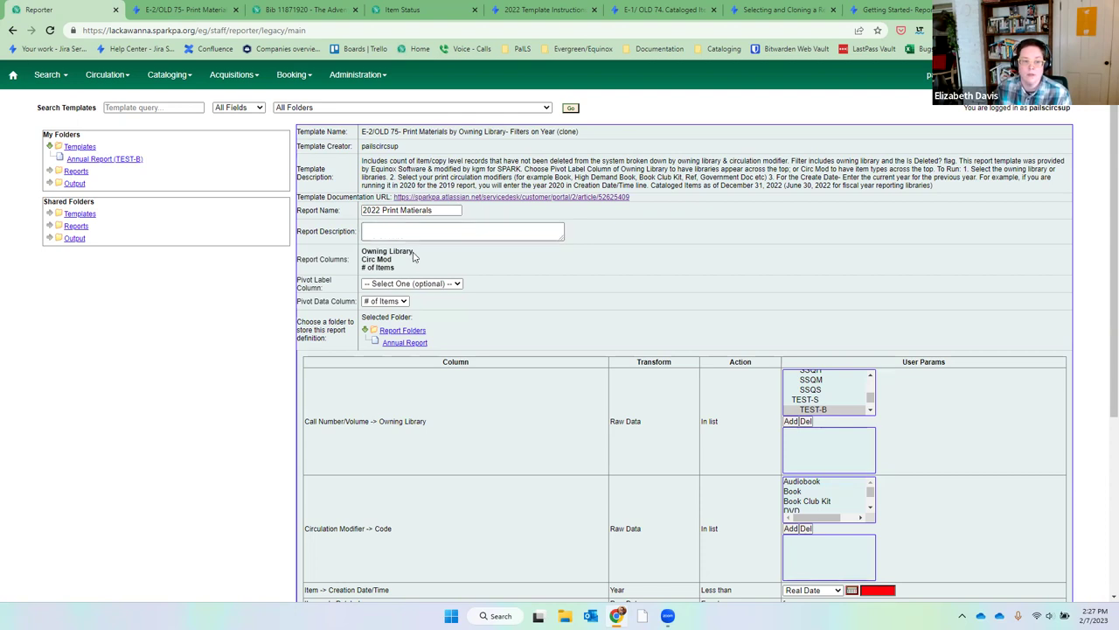
Set the pivot label column to Owning Library and store the report in Annual Report.
{"action": "left_click_drag", "start_coordinate": [363, 251], "coordinate": [434, 254]}
{"action": "left_click", "coordinate": [390, 253]}
{"action": "left_click_drag", "start_coordinate": [363, 258], "coordinate": [393, 260]}
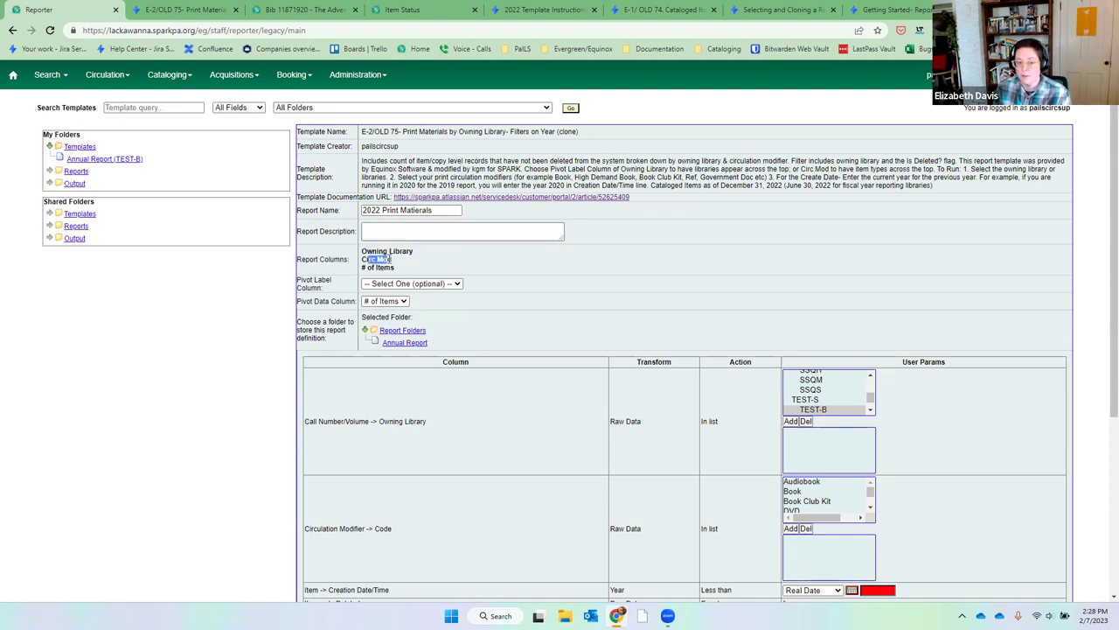
{"action": "left_click", "coordinate": [391, 264]}
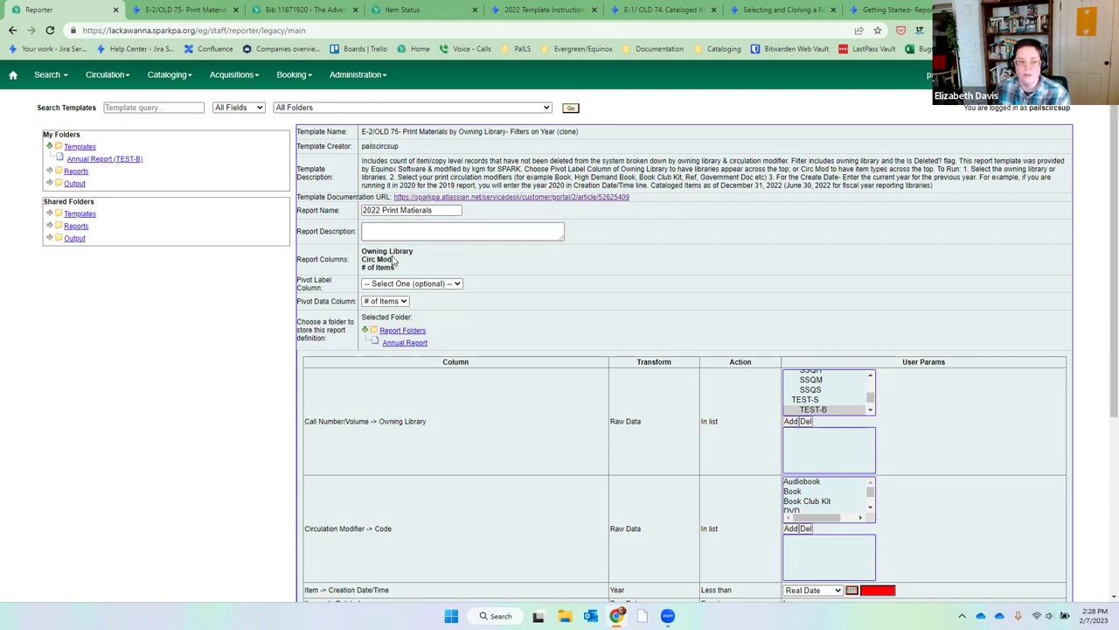
{"action": "left_click", "coordinate": [412, 285]}
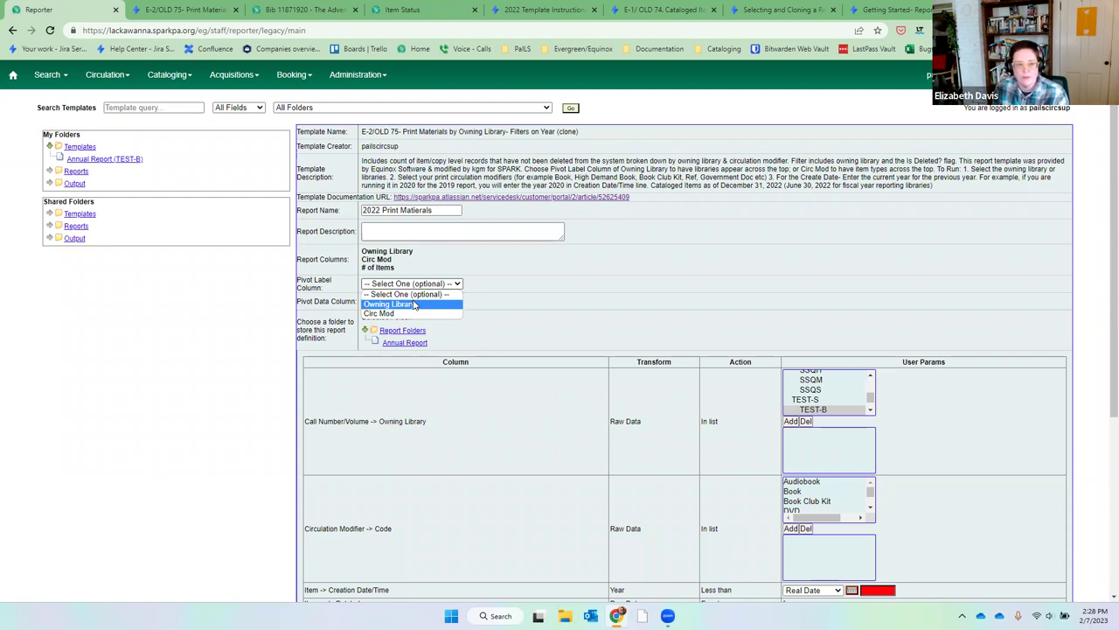
{"action": "left_click", "coordinate": [415, 305]}
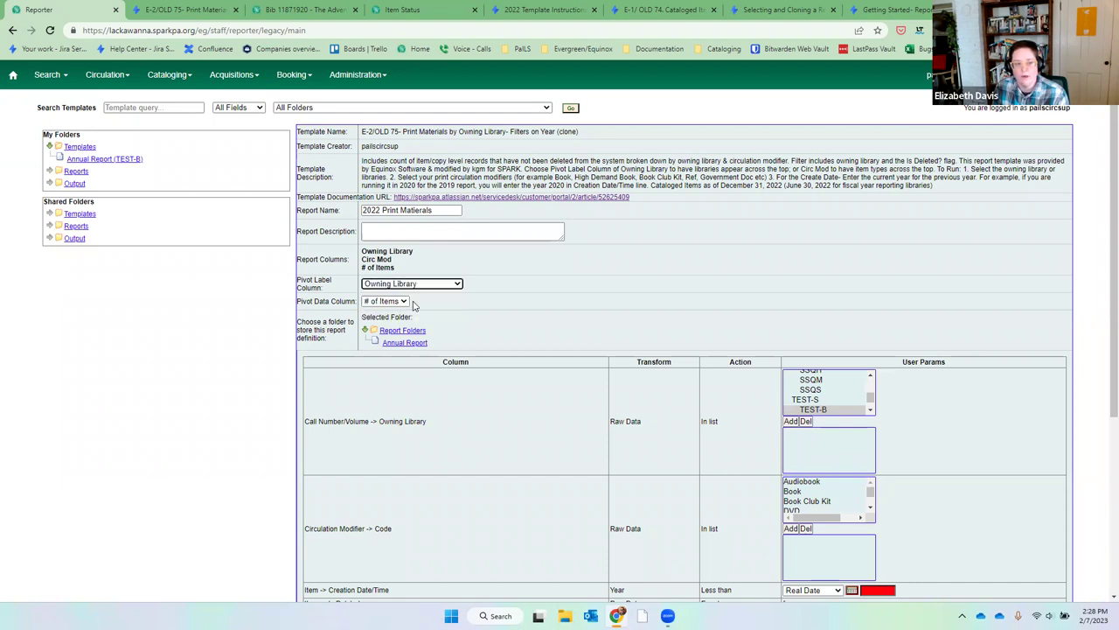
{"action": "left_click", "coordinate": [405, 344]}
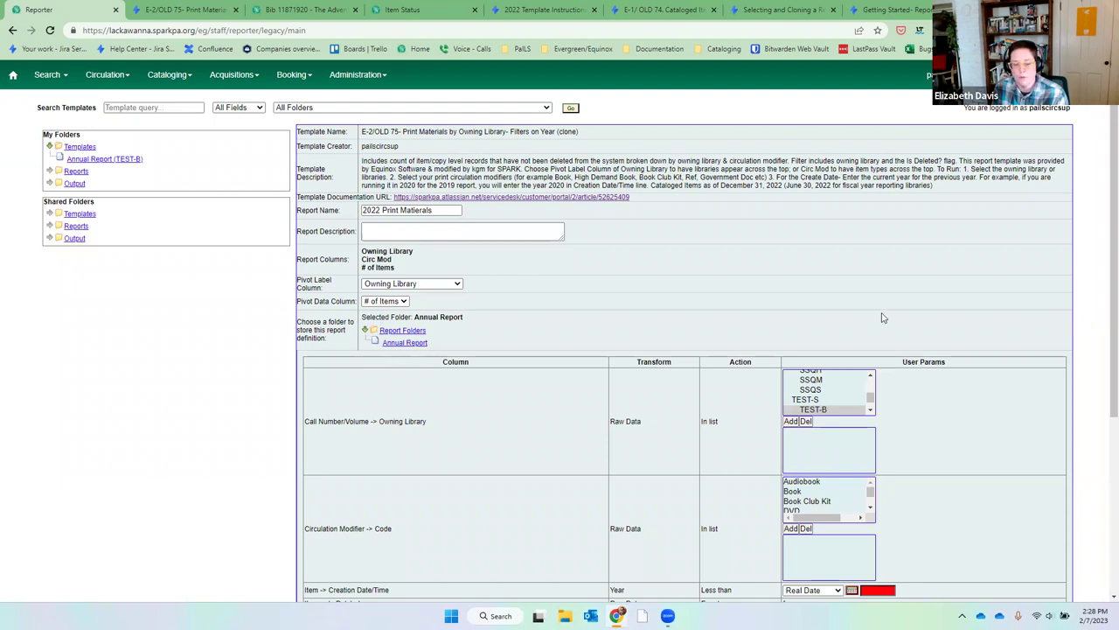
Add the WAPI libraries, from WAPI_WBE and excluding WYO, to the owning library filter.
{"action": "scroll", "coordinate": [882, 318], "scroll_direction": "down", "scroll_amount": 2}
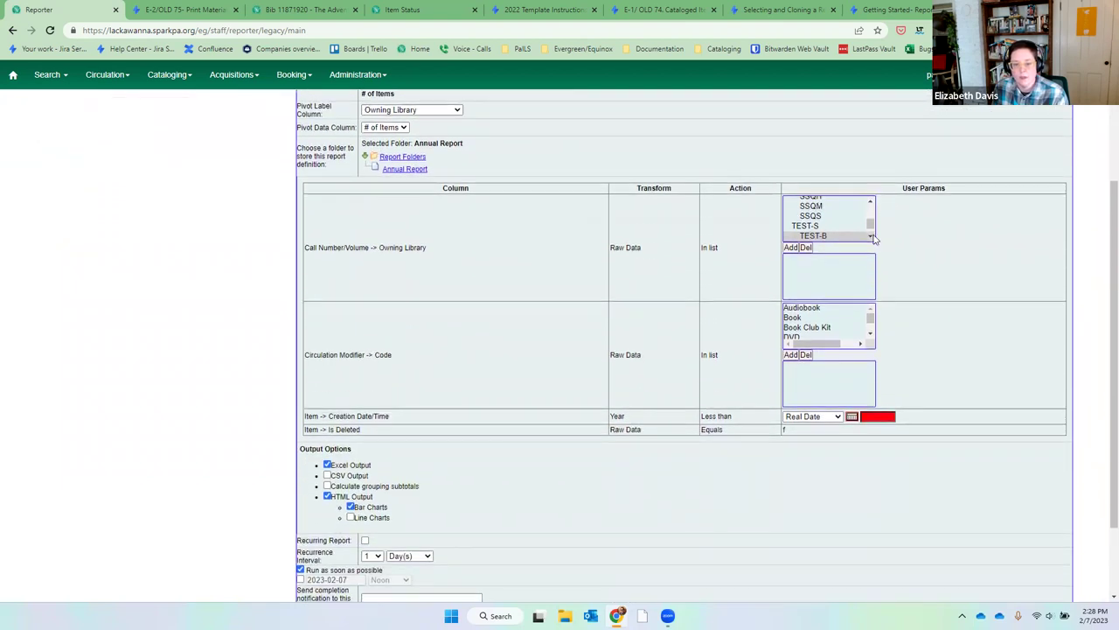
{"action": "left_click", "coordinate": [871, 237]}
{"action": "left_click", "coordinate": [871, 236]}
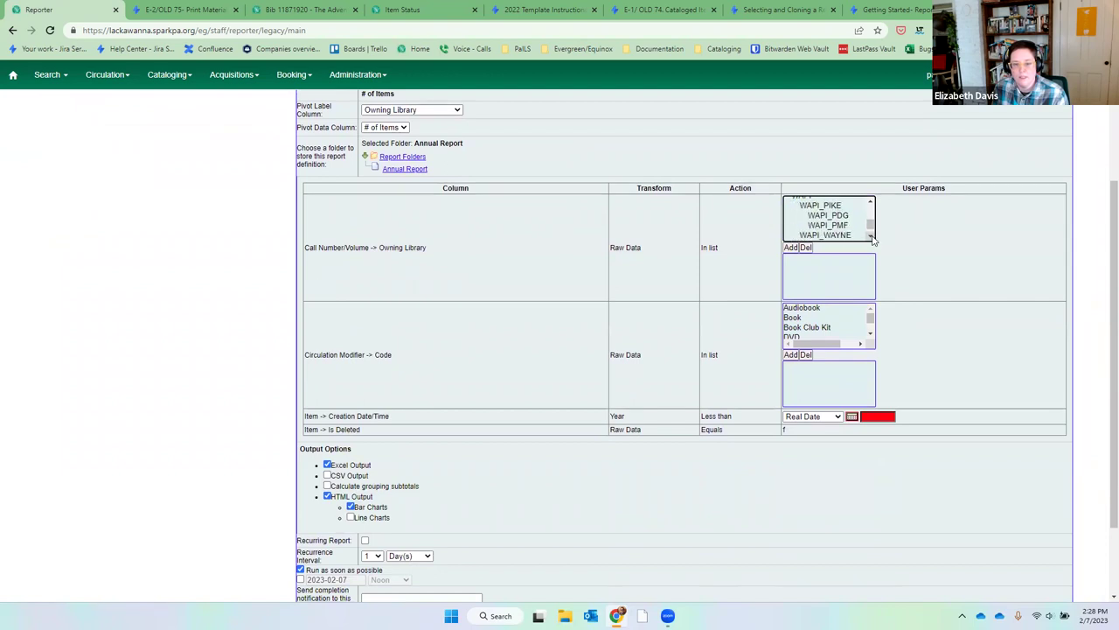
{"action": "left_click", "coordinate": [871, 237]}
{"action": "left_click", "coordinate": [861, 224]}
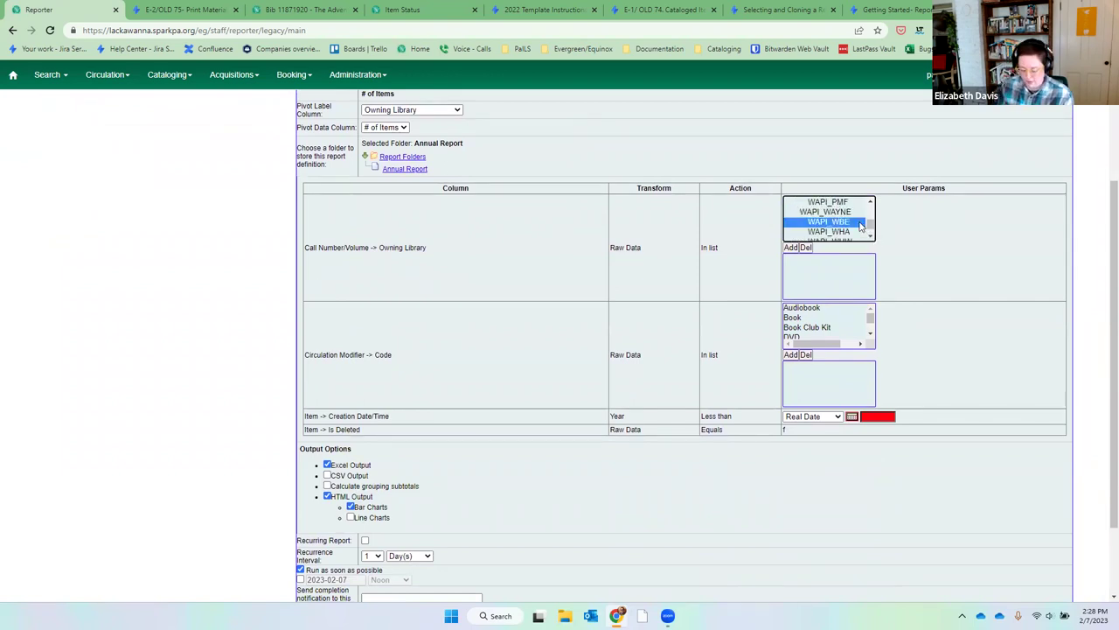
{"action": "key", "text": "shift+Down"}
{"action": "key", "text": "shift+Down"}
{"action": "key", "text": "shift+Down"}
{"action": "key", "text": "shift+Down"}
{"action": "key", "text": "shift+Down"}
{"action": "key", "text": "shift+Down"}
{"action": "key", "text": "shift+Down"}
{"action": "key", "text": "shift+Up"}
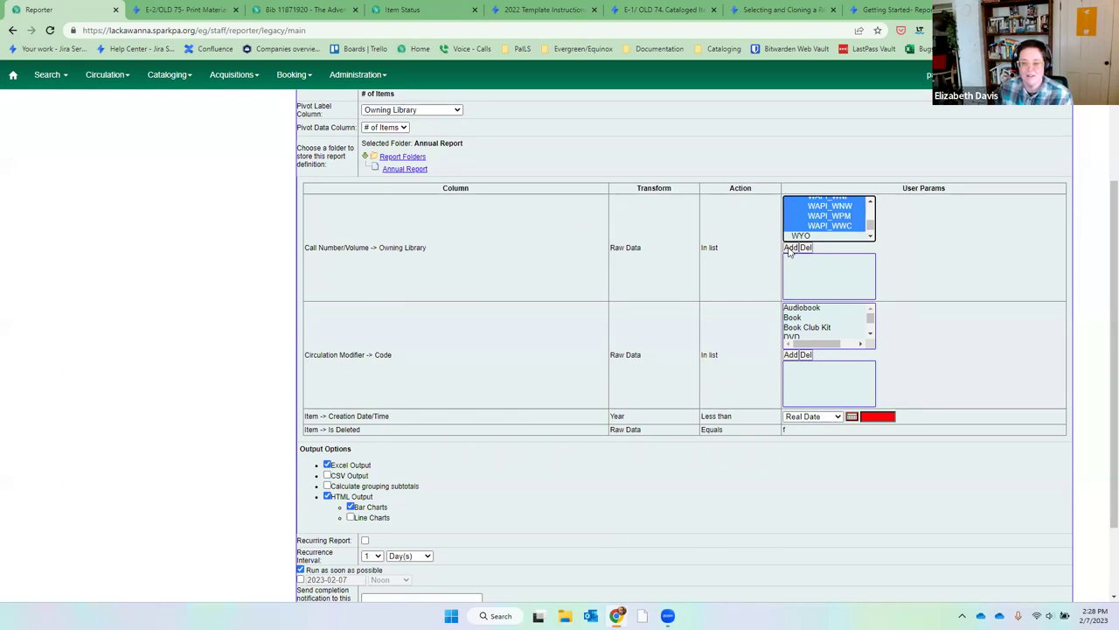
{"action": "left_click", "coordinate": [790, 248]}
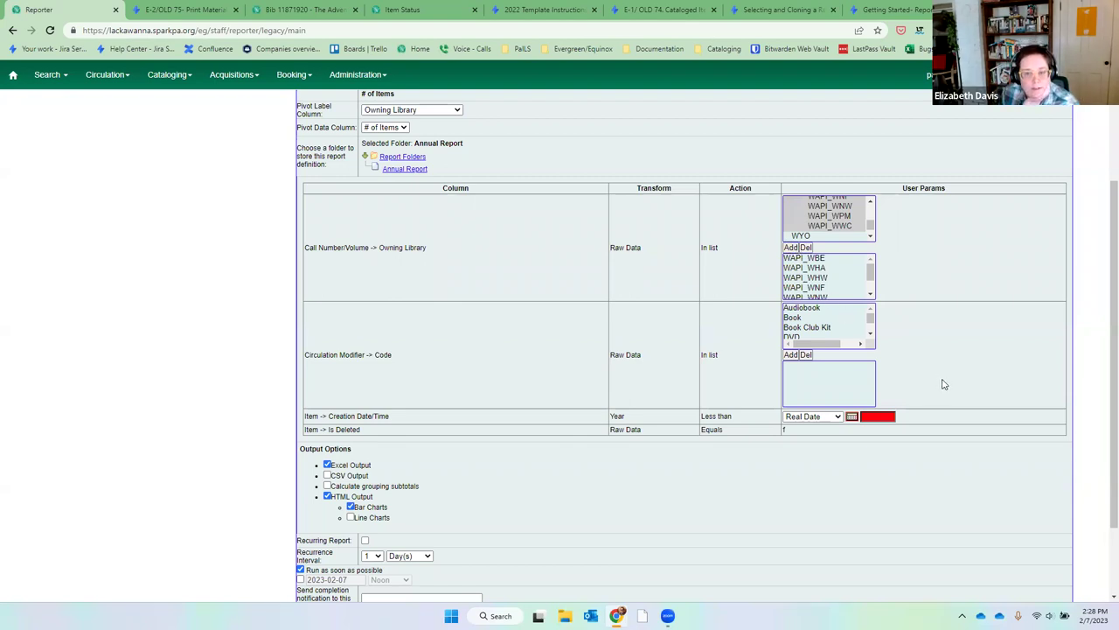
Add Book, Book Club Kit and Government Document to the circulation modifier filter.
{"action": "left_click", "coordinate": [853, 318]}
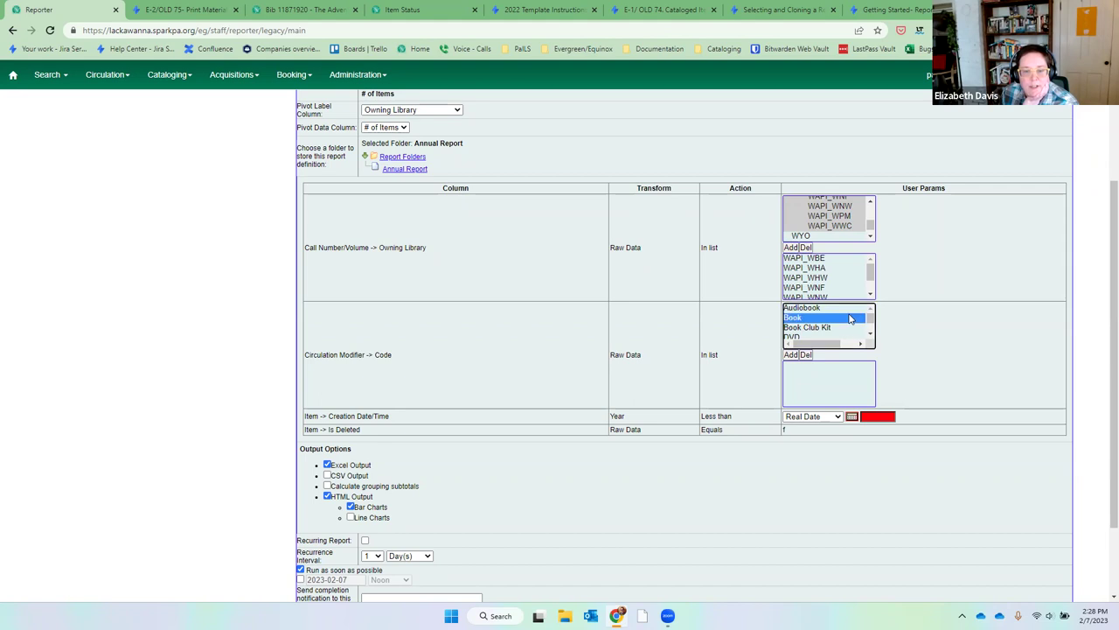
{"action": "left_click", "coordinate": [796, 354]}
{"action": "left_click", "coordinate": [803, 319]}
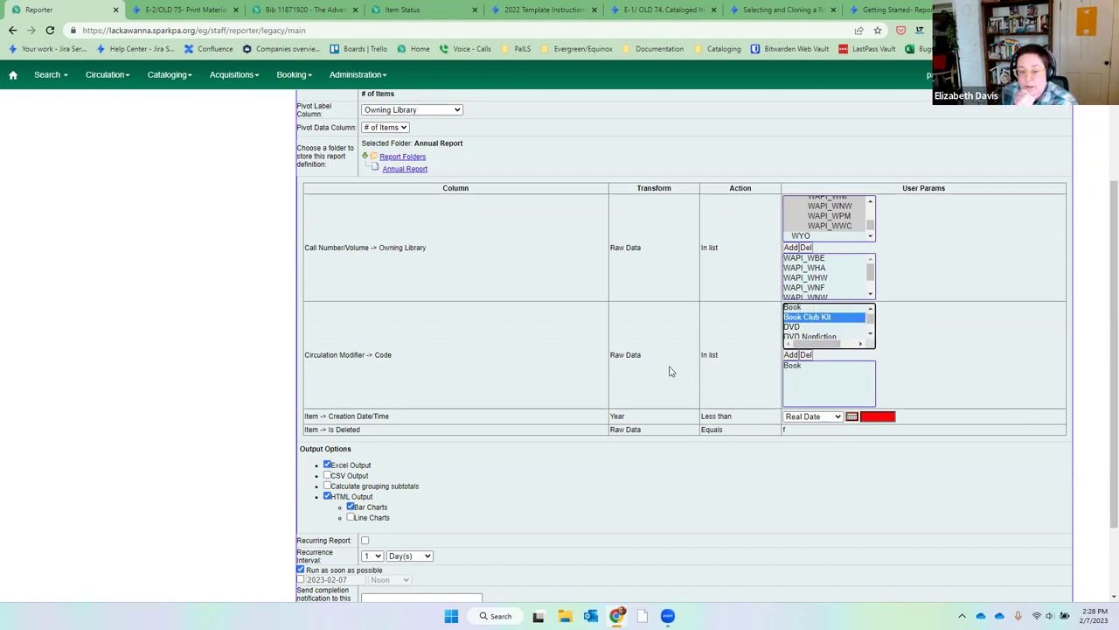
{"action": "left_click", "coordinate": [796, 354]}
{"action": "left_click", "coordinate": [870, 336]}
{"action": "left_click", "coordinate": [871, 336]}
{"action": "left_click", "coordinate": [870, 336]}
{"action": "left_click", "coordinate": [870, 336]}
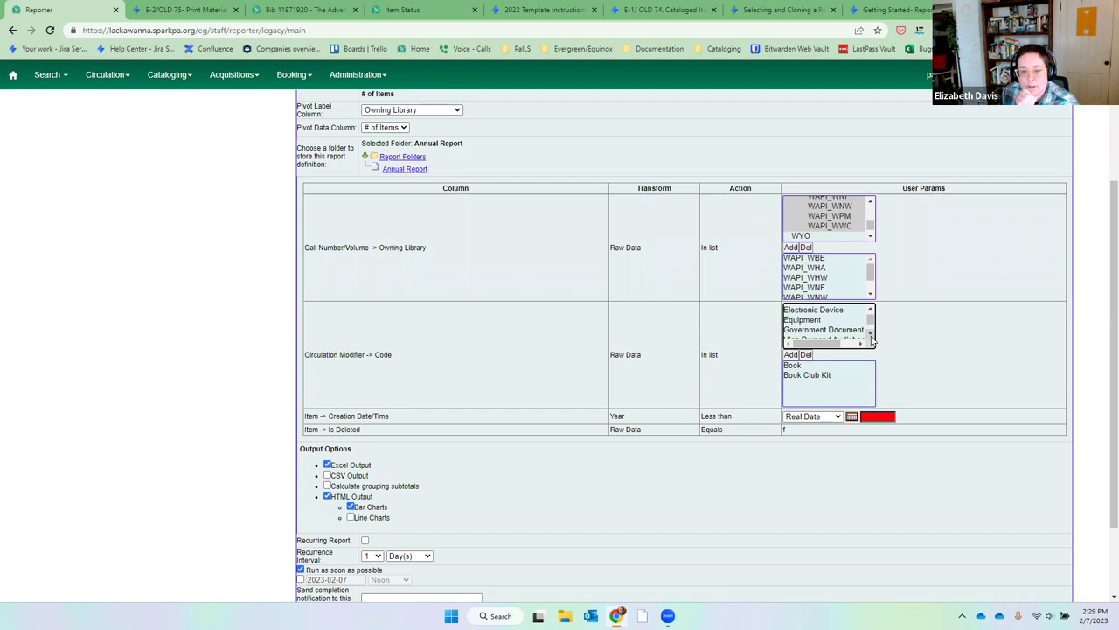
{"action": "left_click", "coordinate": [870, 336]}
{"action": "left_click", "coordinate": [870, 336]}
{"action": "left_click", "coordinate": [839, 308]}
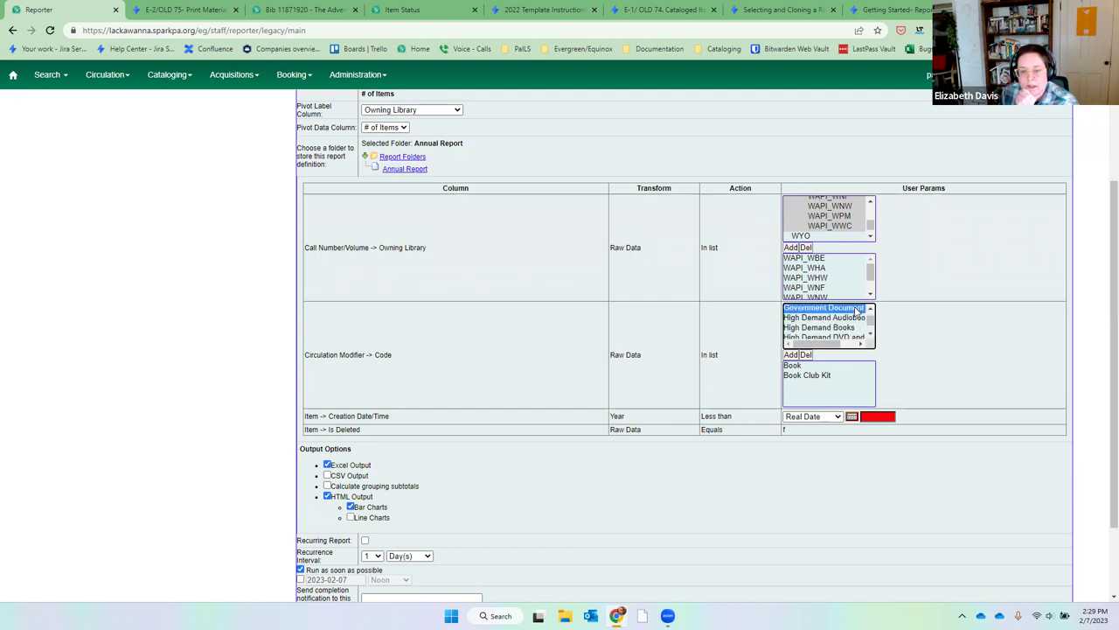
{"action": "left_click", "coordinate": [797, 355]}
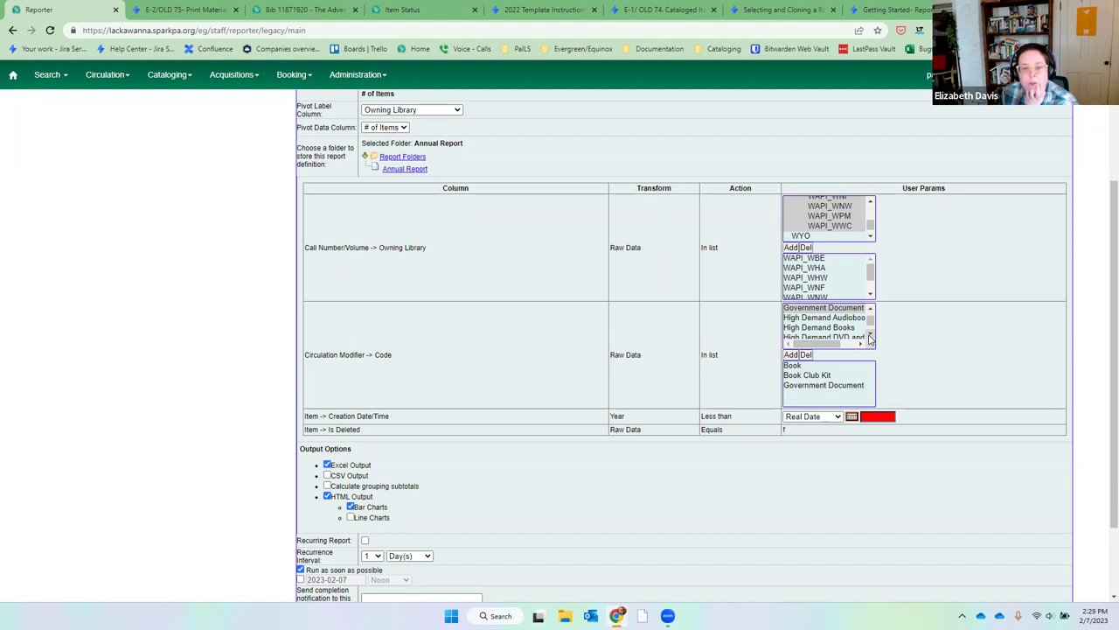
Review the template's modifier instructions and add High Demand Books to the modifier filter.
{"action": "left_click", "coordinate": [870, 337]}
{"action": "left_click", "coordinate": [870, 336]}
{"action": "left_click", "coordinate": [870, 337]}
{"action": "left_click", "coordinate": [870, 337]}
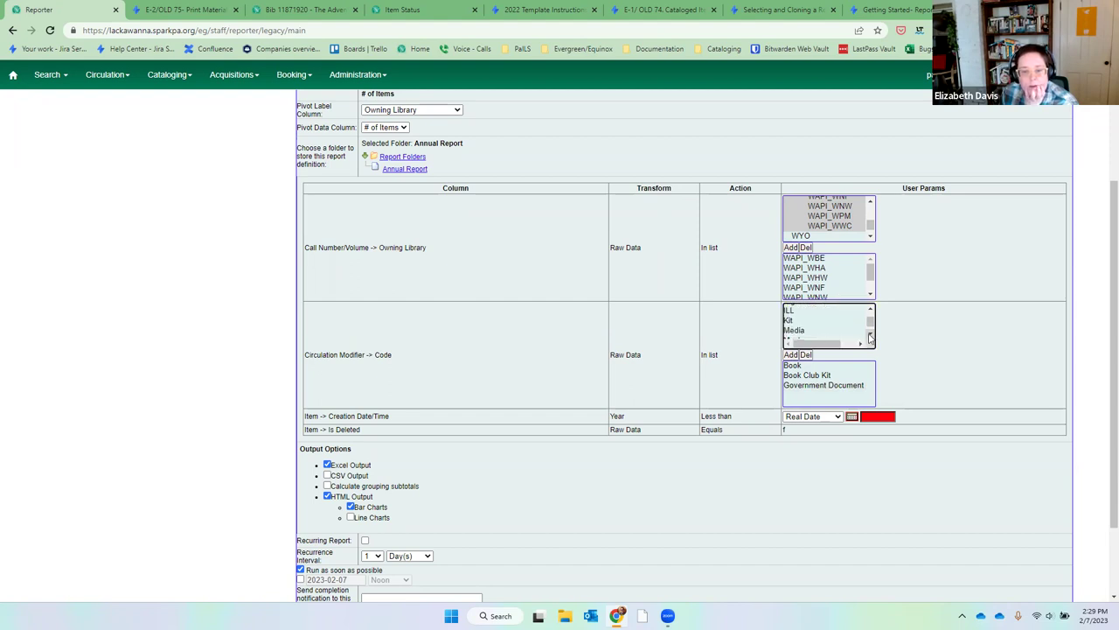
{"action": "left_click", "coordinate": [871, 337]}
{"action": "left_click", "coordinate": [870, 337]}
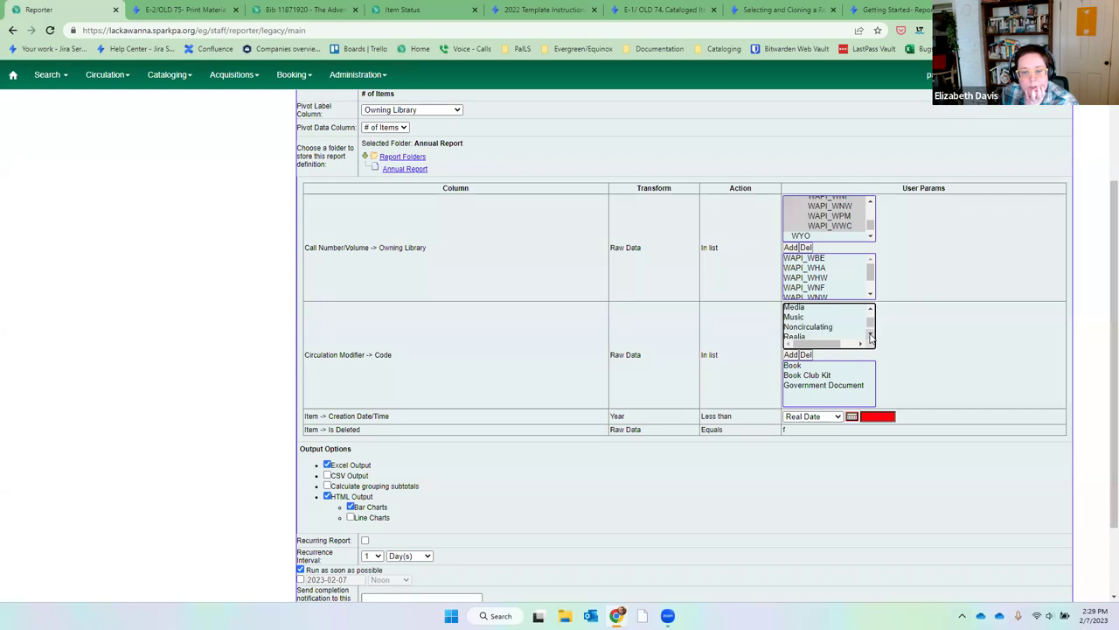
{"action": "left_click", "coordinate": [870, 336]}
{"action": "left_click", "coordinate": [870, 337]}
{"action": "scroll", "coordinate": [969, 321], "scroll_direction": "up", "scroll_amount": 3}
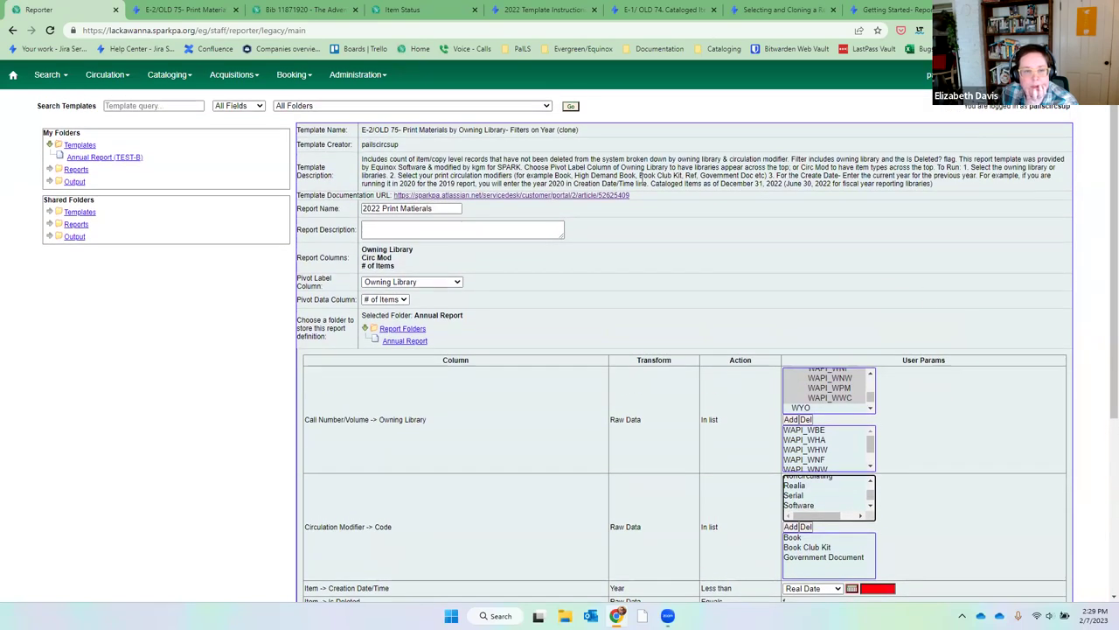
{"action": "left_click_drag", "start_coordinate": [535, 177], "coordinate": [737, 166]}
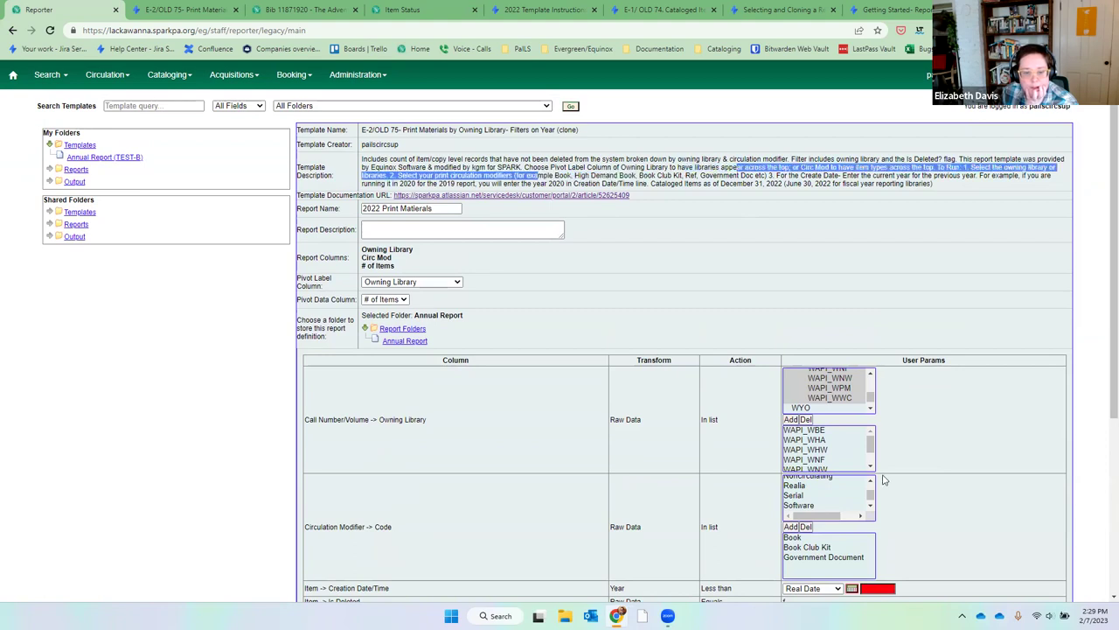
{"action": "scroll", "coordinate": [869, 487], "scroll_direction": "up", "scroll_amount": 3}
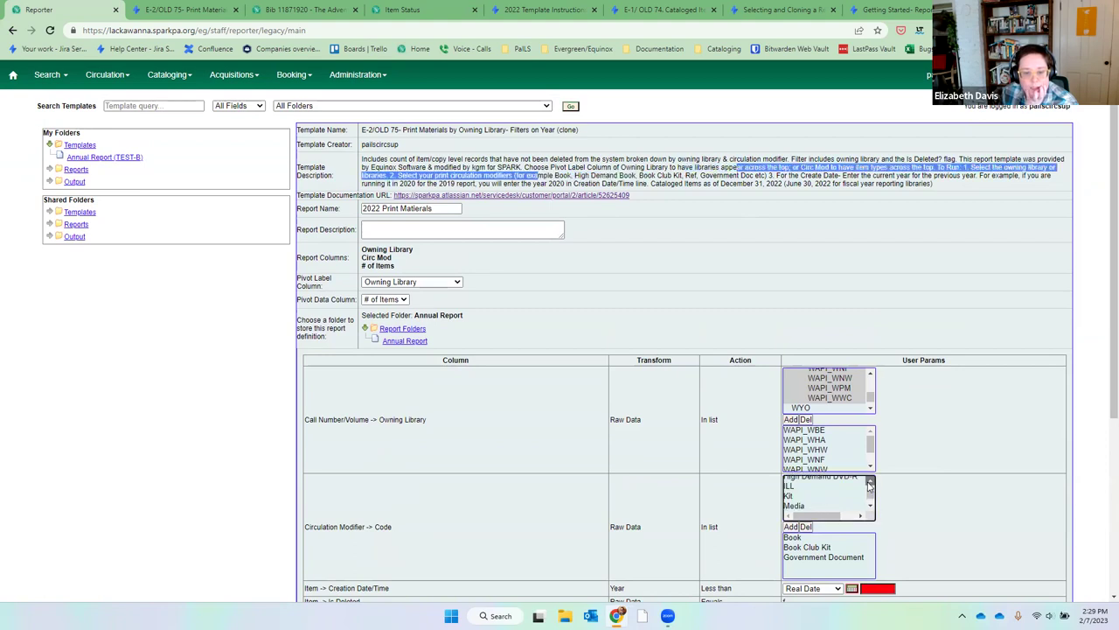
{"action": "left_click", "coordinate": [856, 500]}
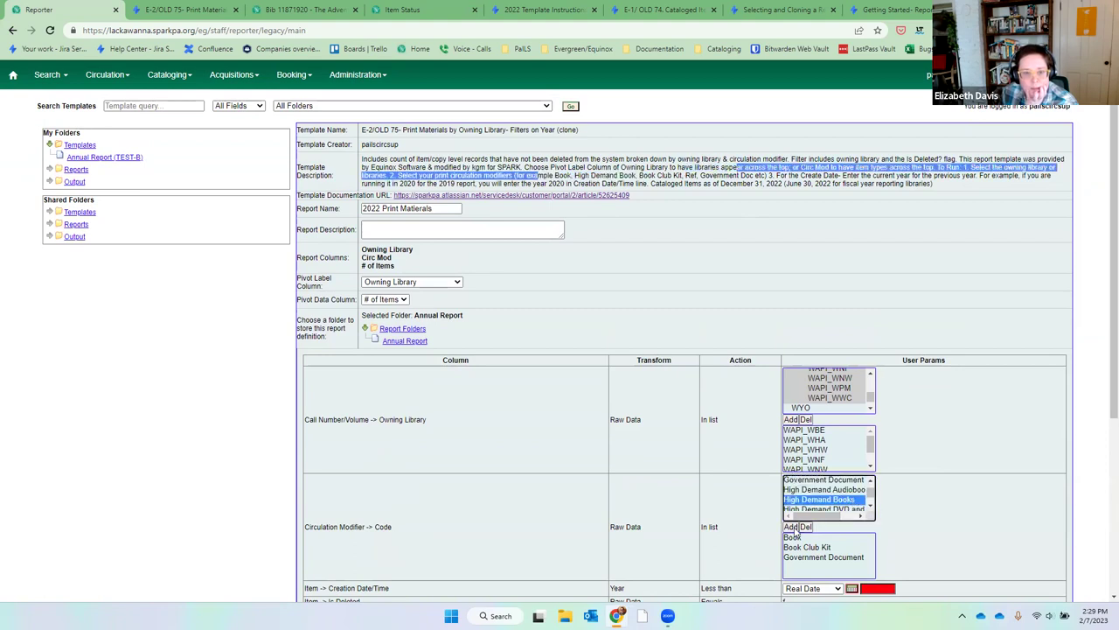
{"action": "left_click", "coordinate": [797, 527]}
{"action": "left_click", "coordinate": [870, 506]}
Add Noncirculating to the circulation modifier filter and check the chosen modifiers list.
{"action": "scroll", "coordinate": [869, 506], "scroll_direction": "down", "scroll_amount": 3}
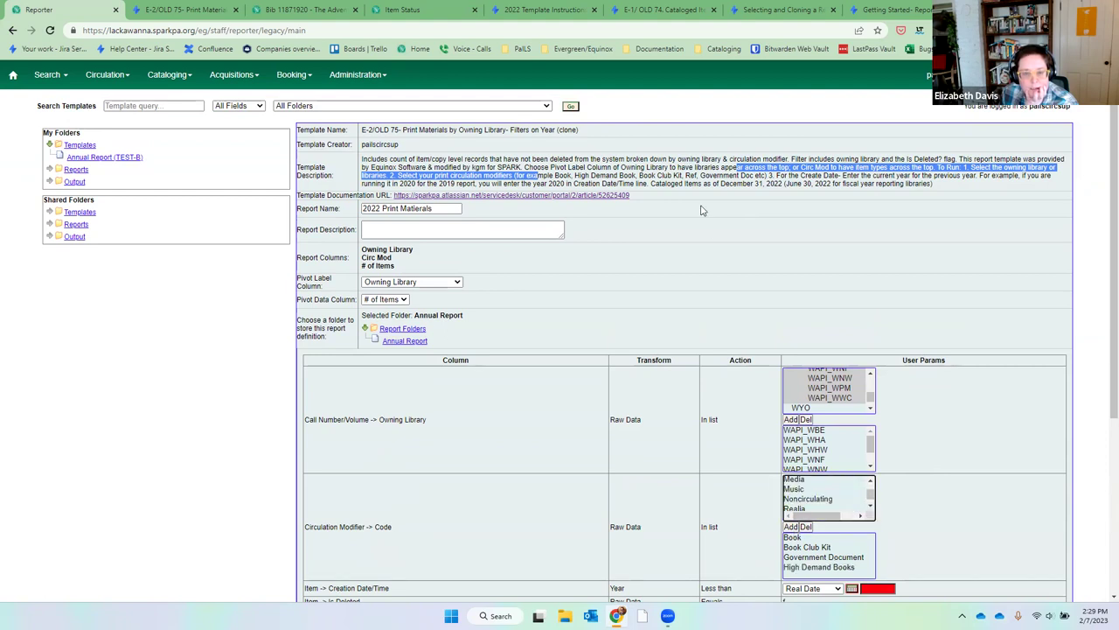
{"action": "left_click", "coordinate": [829, 498]}
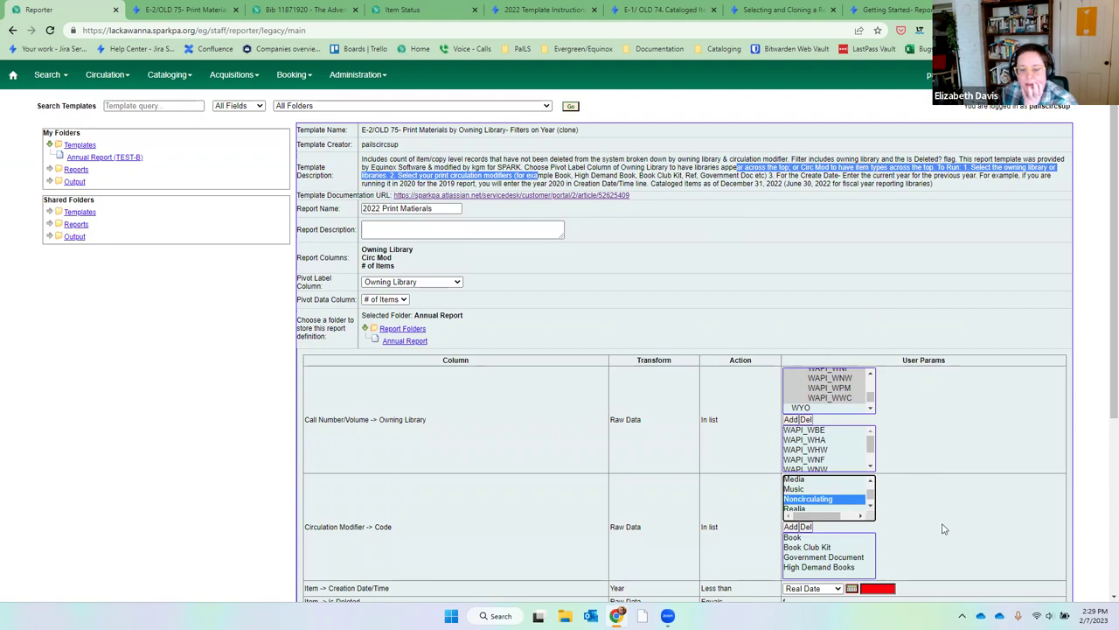
{"action": "left_click", "coordinate": [797, 526]}
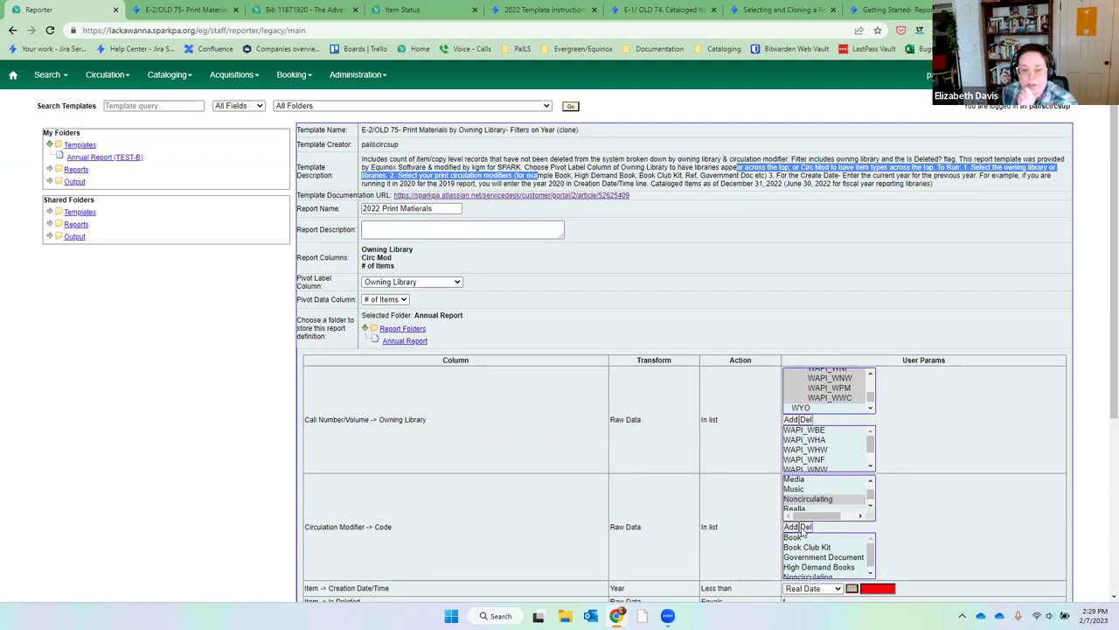
{"action": "scroll", "coordinate": [953, 513], "scroll_direction": "down", "scroll_amount": 2}
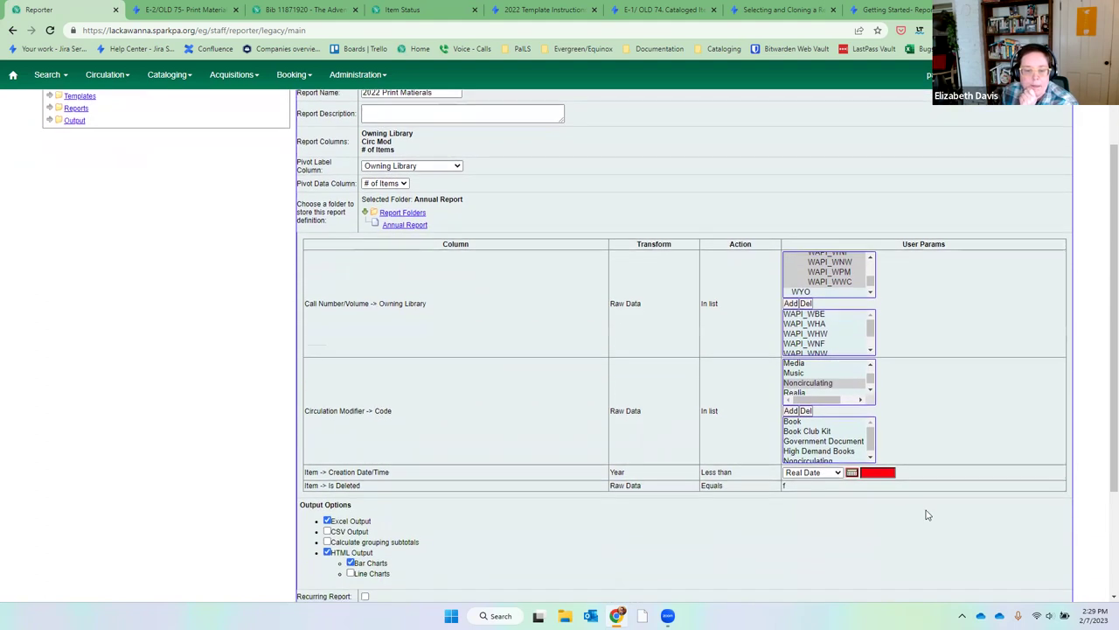
{"action": "left_click", "coordinate": [871, 458]}
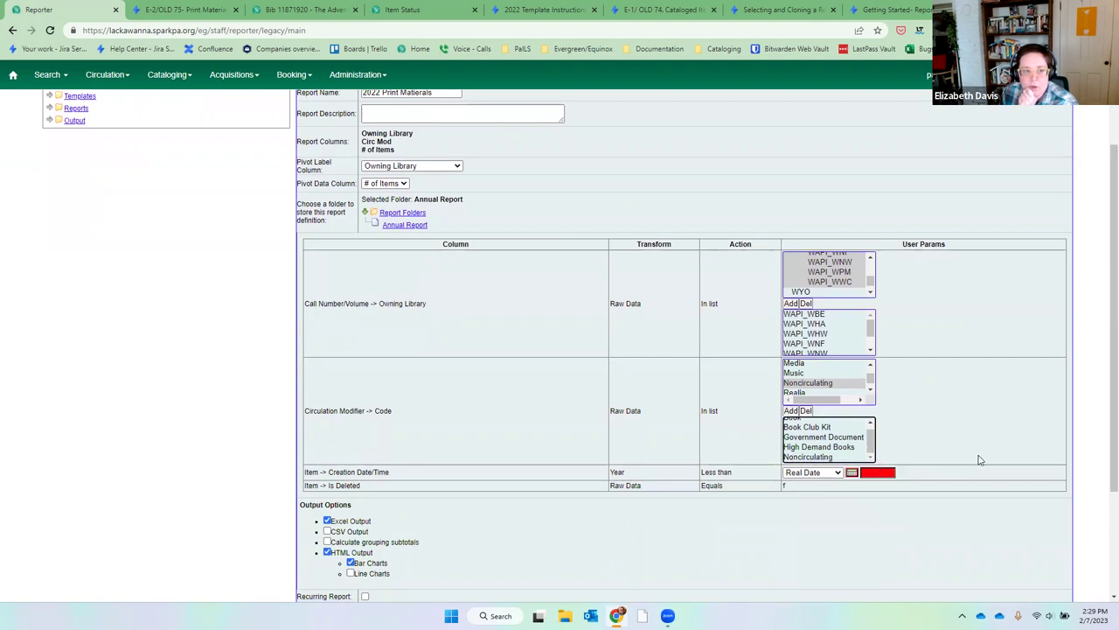
Place the cursor in the red Creation Date/Time year box.
{"action": "left_click", "coordinate": [879, 473]}
{"action": "left_click_drag", "start_coordinate": [336, 472], "coordinate": [390, 473]}
{"action": "left_click", "coordinate": [695, 480]}
{"action": "left_click", "coordinate": [889, 473]}
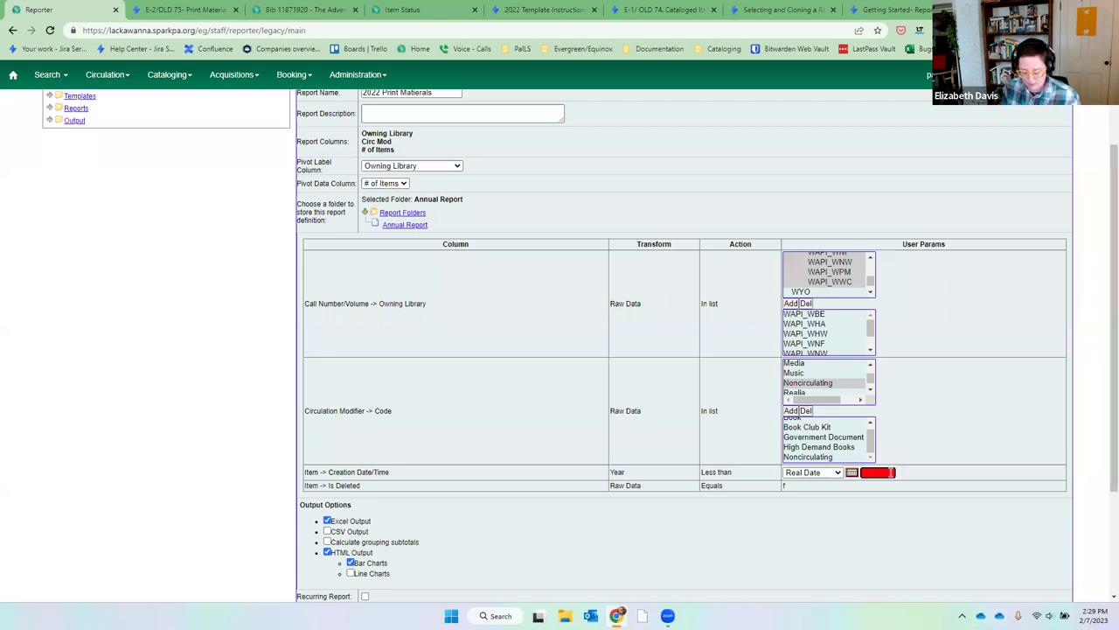
Enter 2023 as creation year, uncheck Bar Charts, check grouping subtotals, output to Annual Report.
{"action": "type", "text": "2023"}
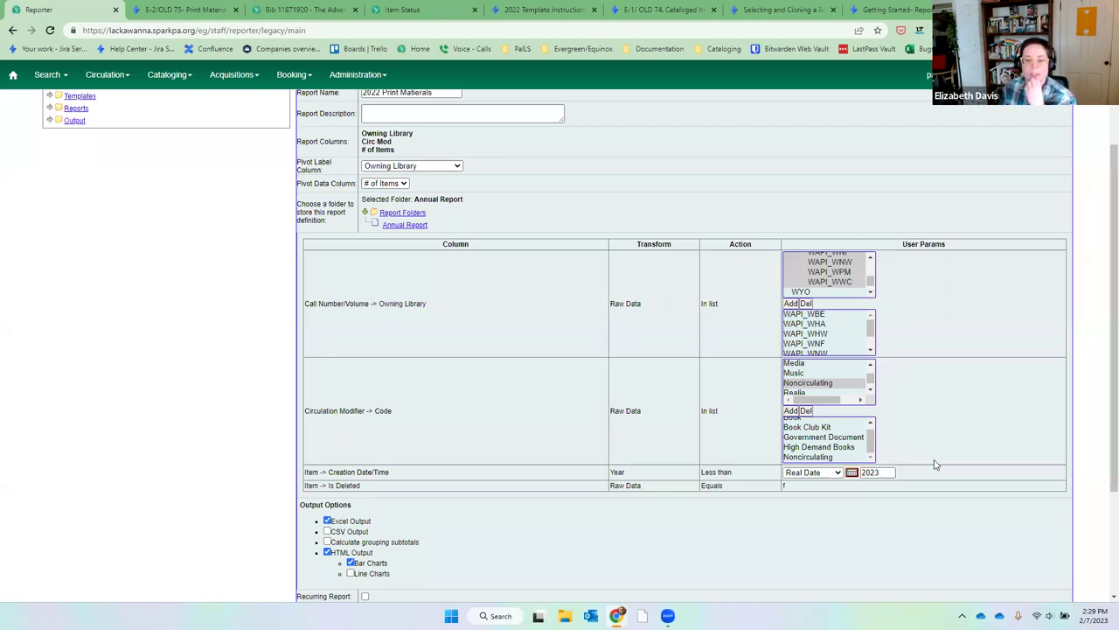
{"action": "scroll", "coordinate": [934, 464], "scroll_direction": "down", "scroll_amount": 3}
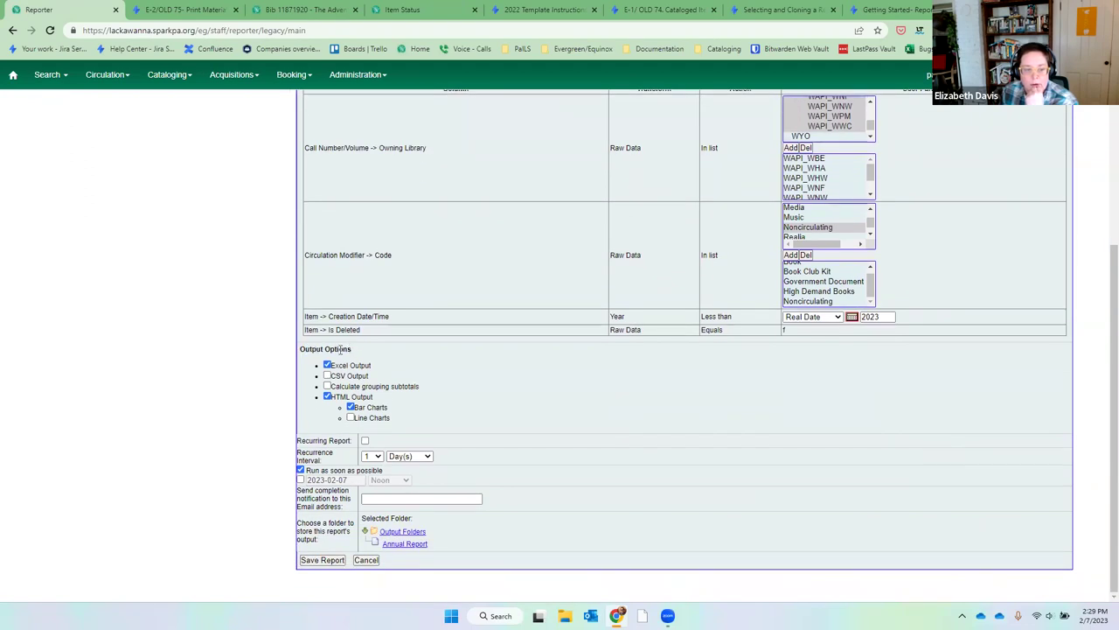
{"action": "left_click", "coordinate": [351, 406]}
{"action": "left_click", "coordinate": [327, 386]}
{"action": "left_click", "coordinate": [393, 544]}
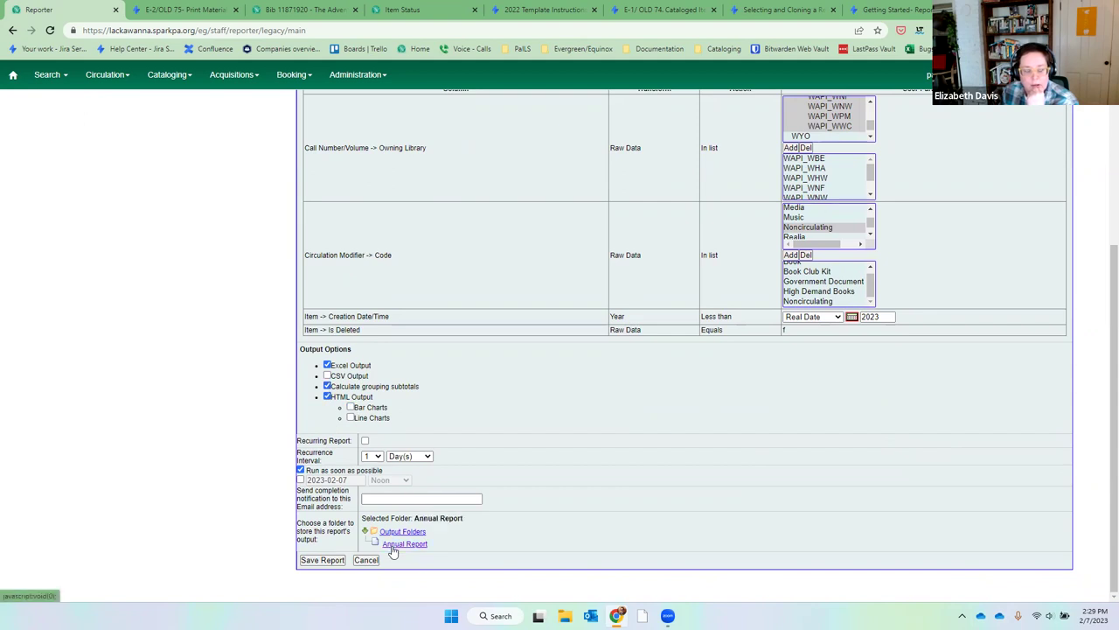
{"action": "left_click", "coordinate": [367, 498]}
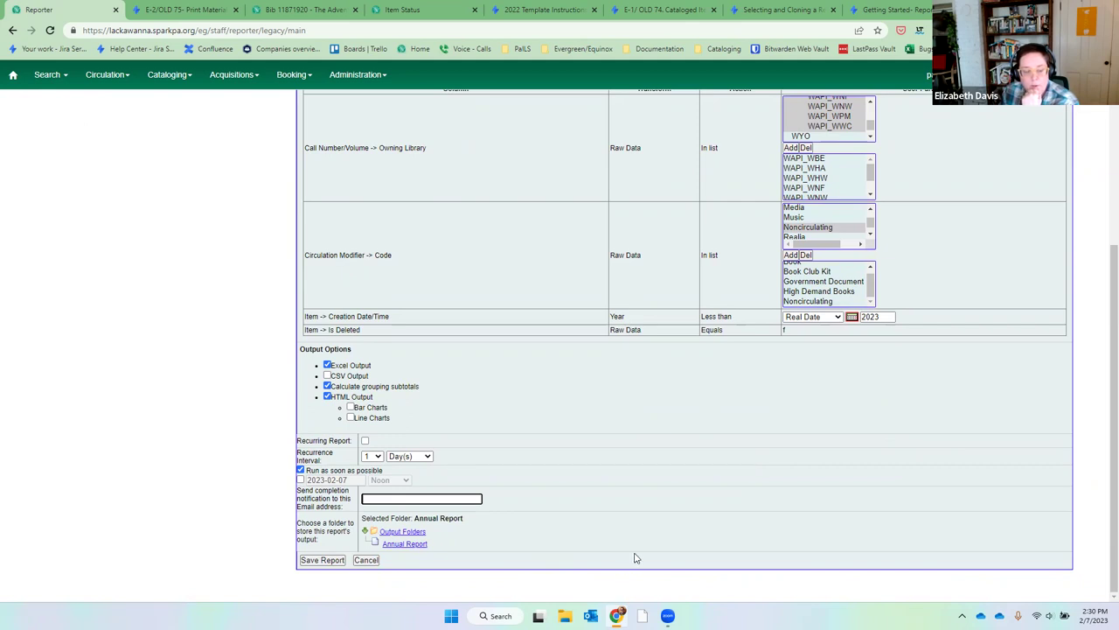
{"action": "left_click", "coordinate": [408, 545]}
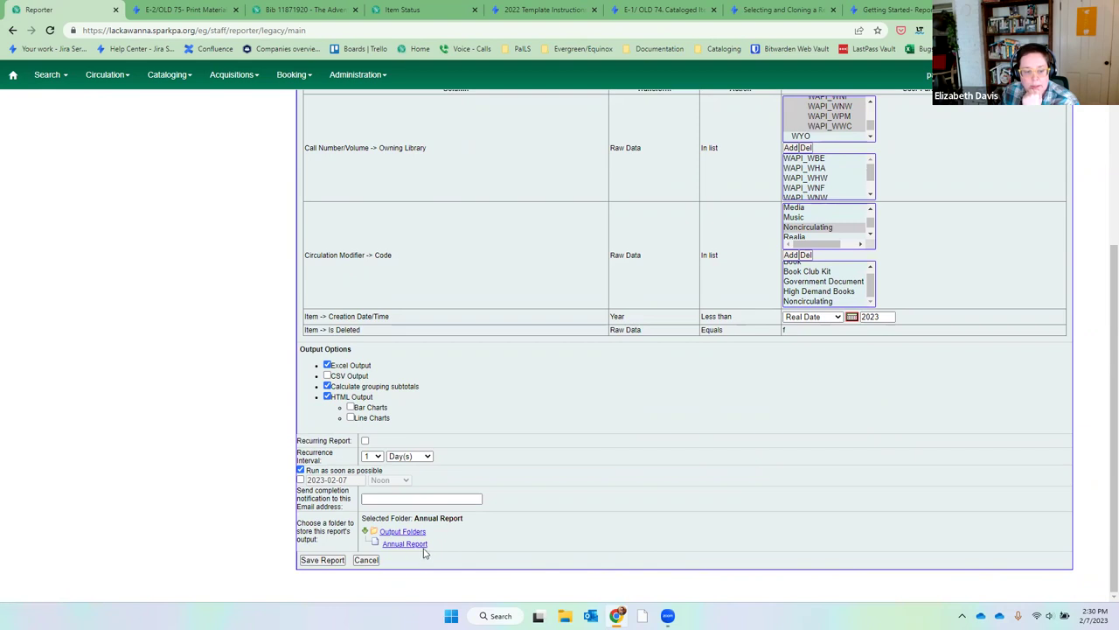
Save the 2022 Print Matierals report and show the Annual Report (TEST-B) output list.
{"action": "left_click", "coordinate": [325, 562]}
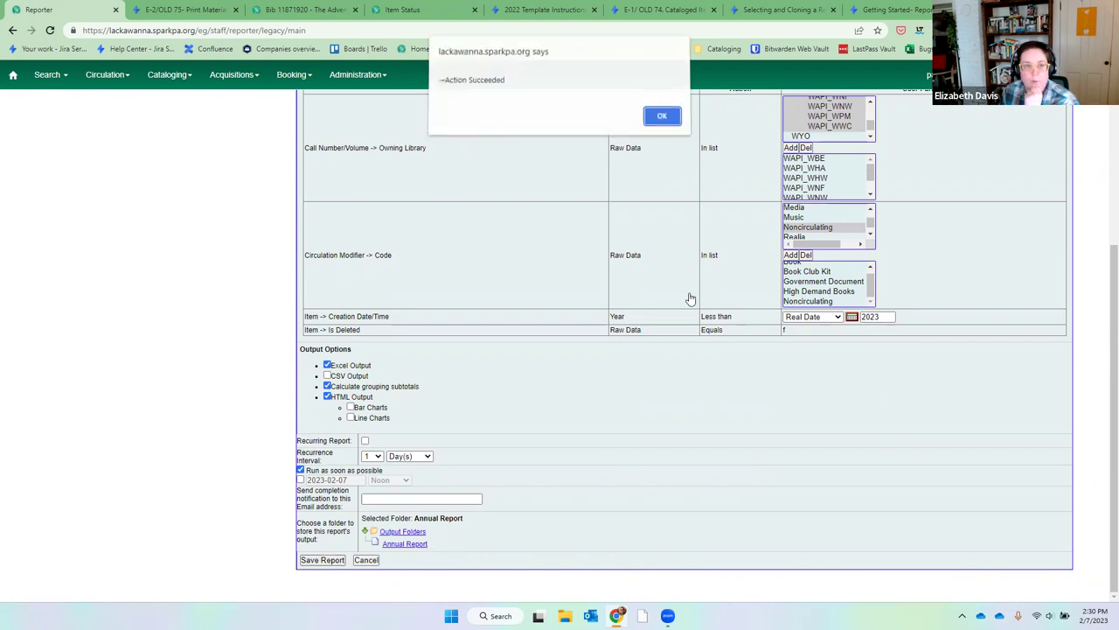
{"action": "left_click", "coordinate": [663, 121]}
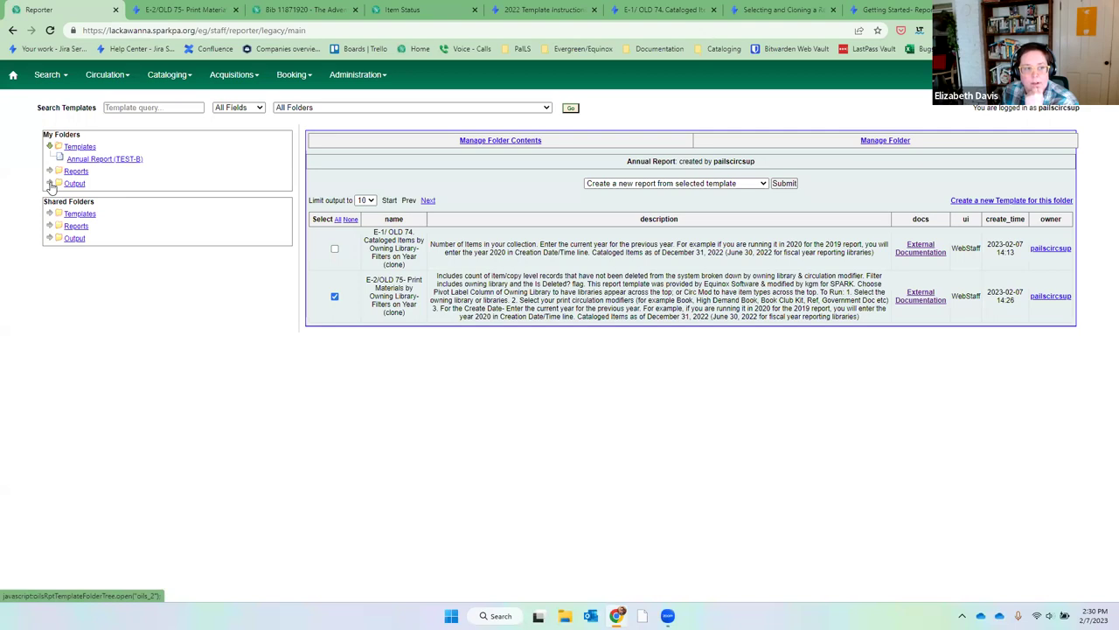
{"action": "left_click", "coordinate": [50, 183]}
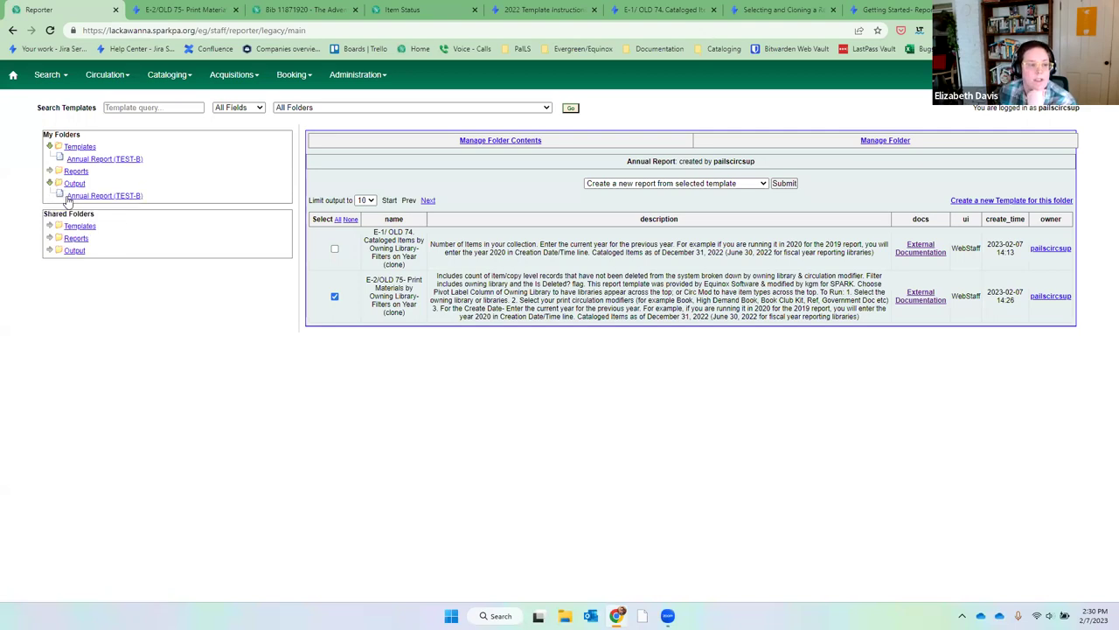
{"action": "left_click", "coordinate": [72, 198]}
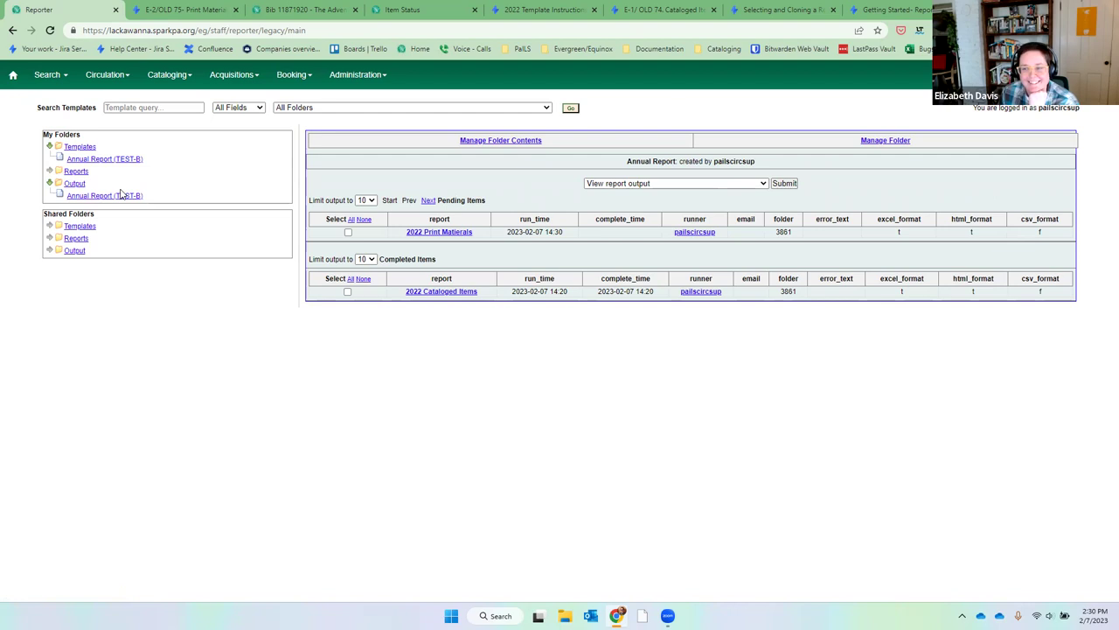
Refresh until 2022 Print Matierals is completed, select it, and view its report output.
{"action": "left_click", "coordinate": [126, 197]}
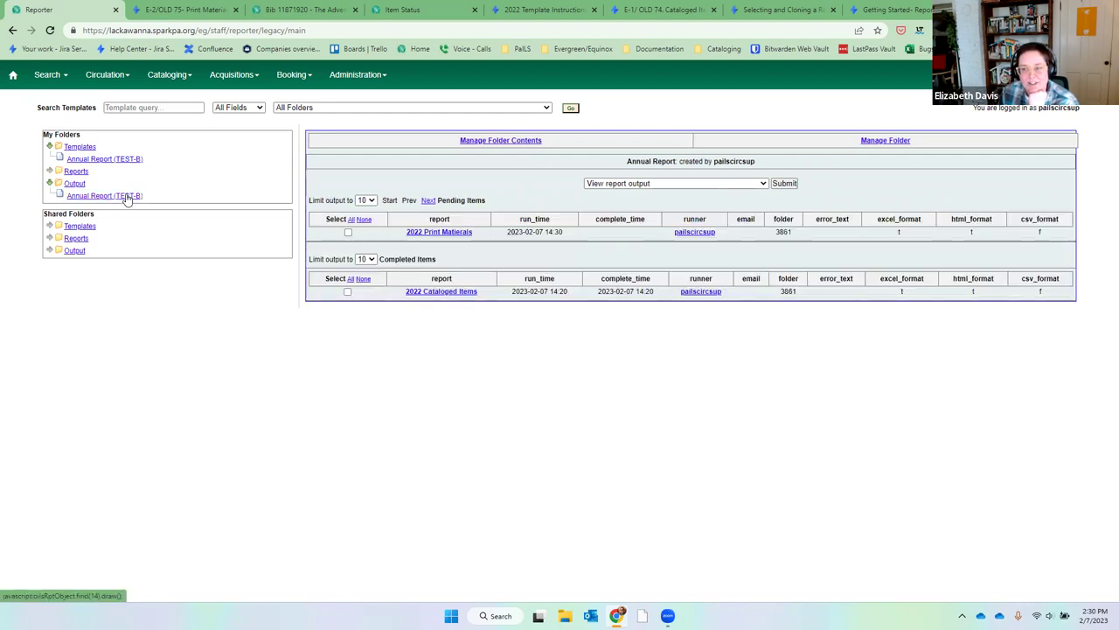
{"action": "left_click", "coordinate": [126, 197]}
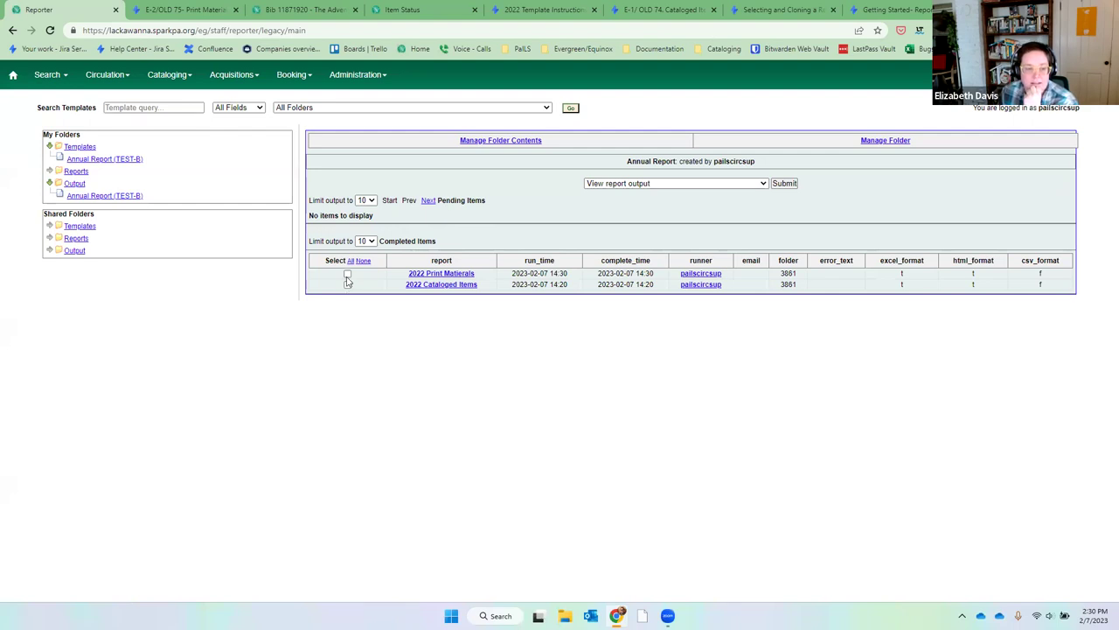
{"action": "left_click", "coordinate": [347, 275]}
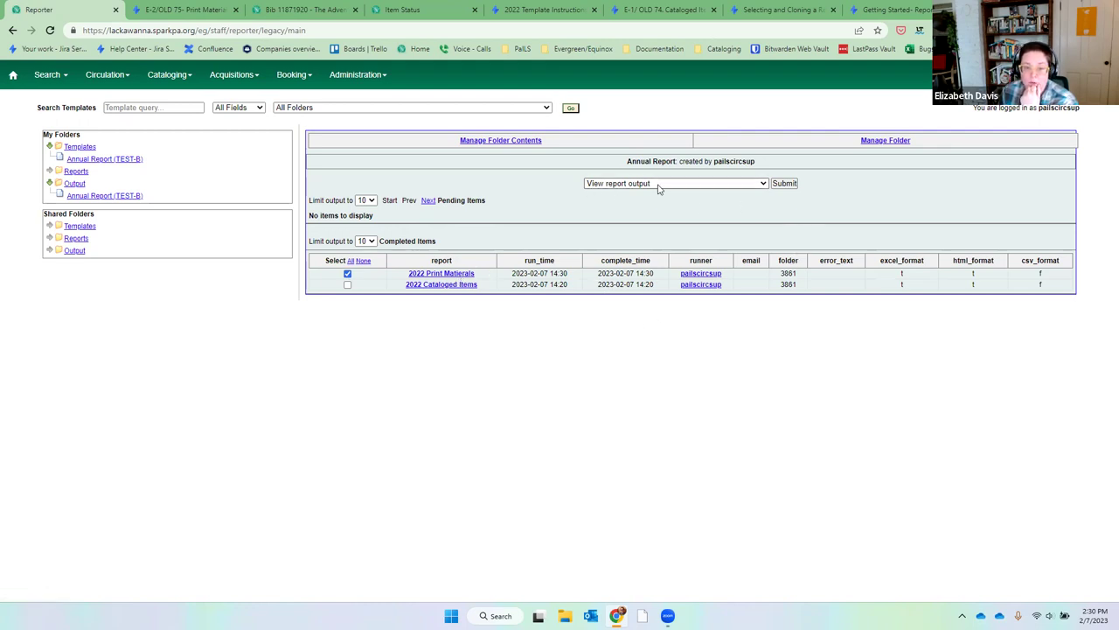
{"action": "left_click", "coordinate": [791, 190]}
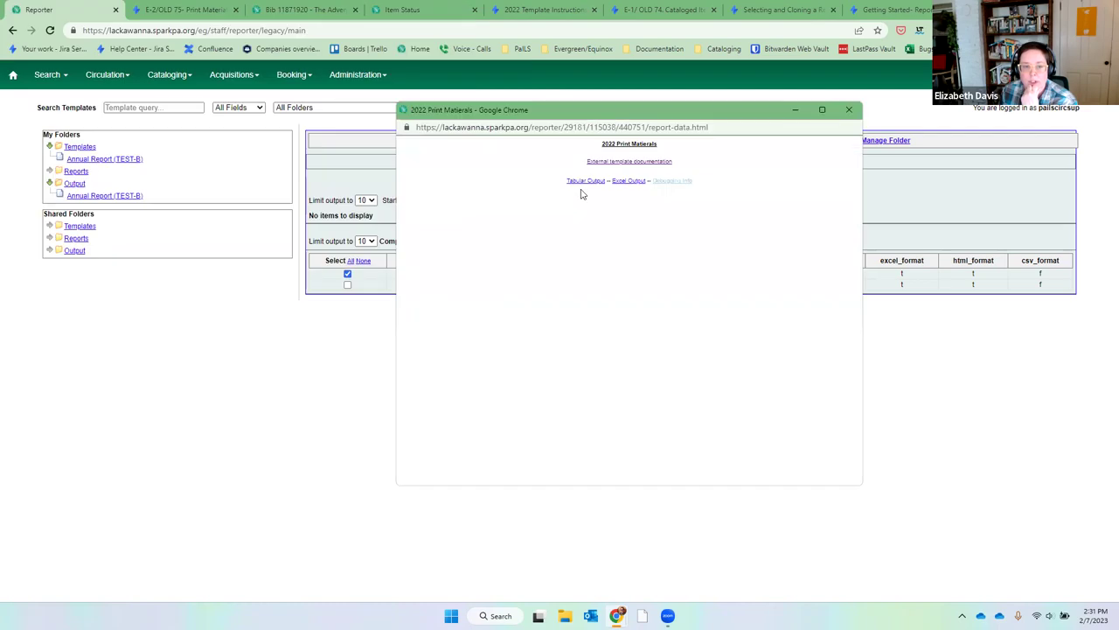
View the tabular results full-screen, check the 103564 totals row, and return to the output index.
{"action": "left_click", "coordinate": [577, 181]}
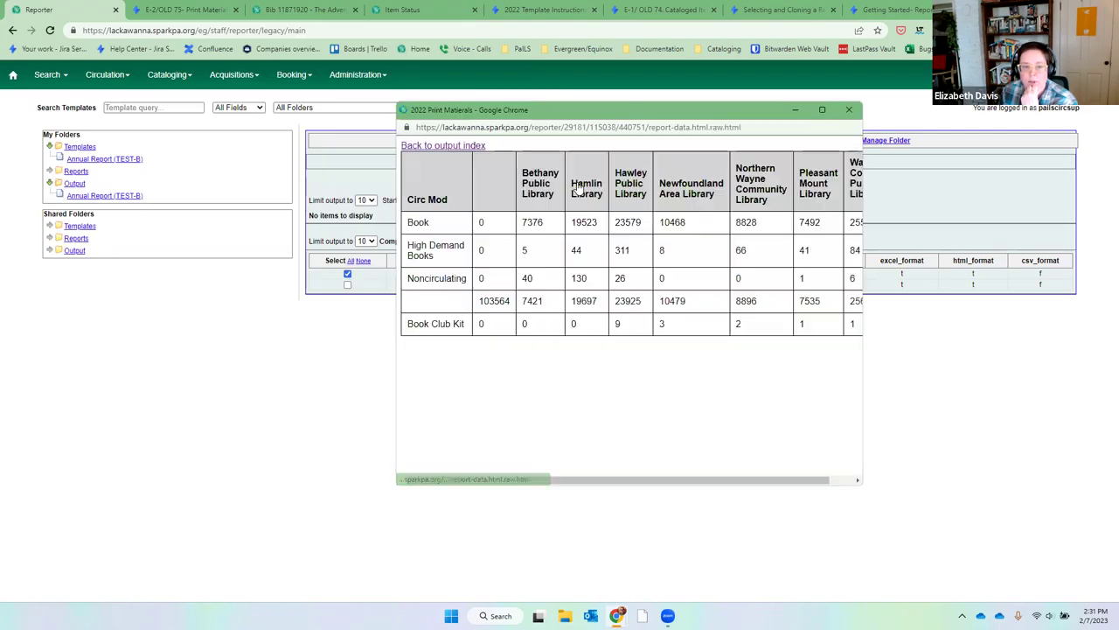
{"action": "left_click", "coordinate": [822, 109]}
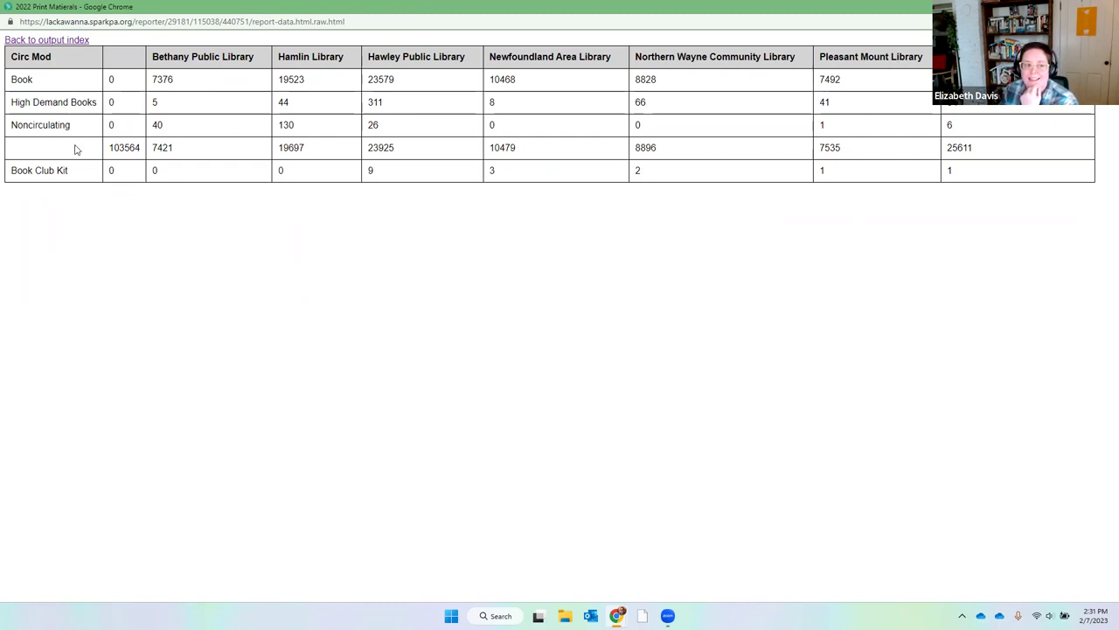
{"action": "left_click_drag", "start_coordinate": [124, 147], "coordinate": [985, 163]}
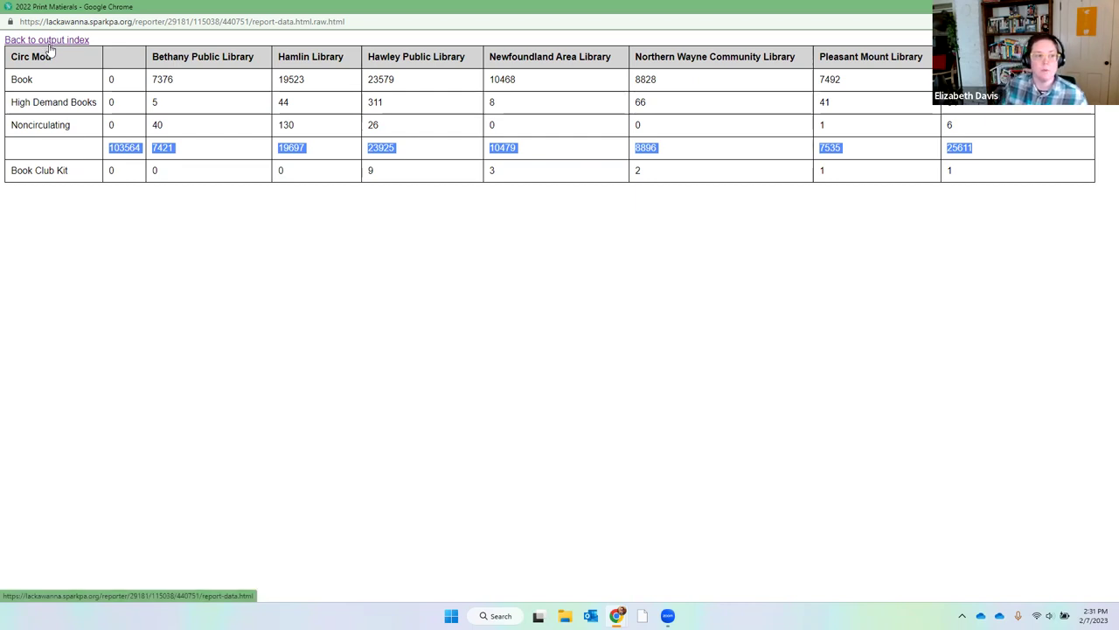
{"action": "left_click", "coordinate": [49, 43]}
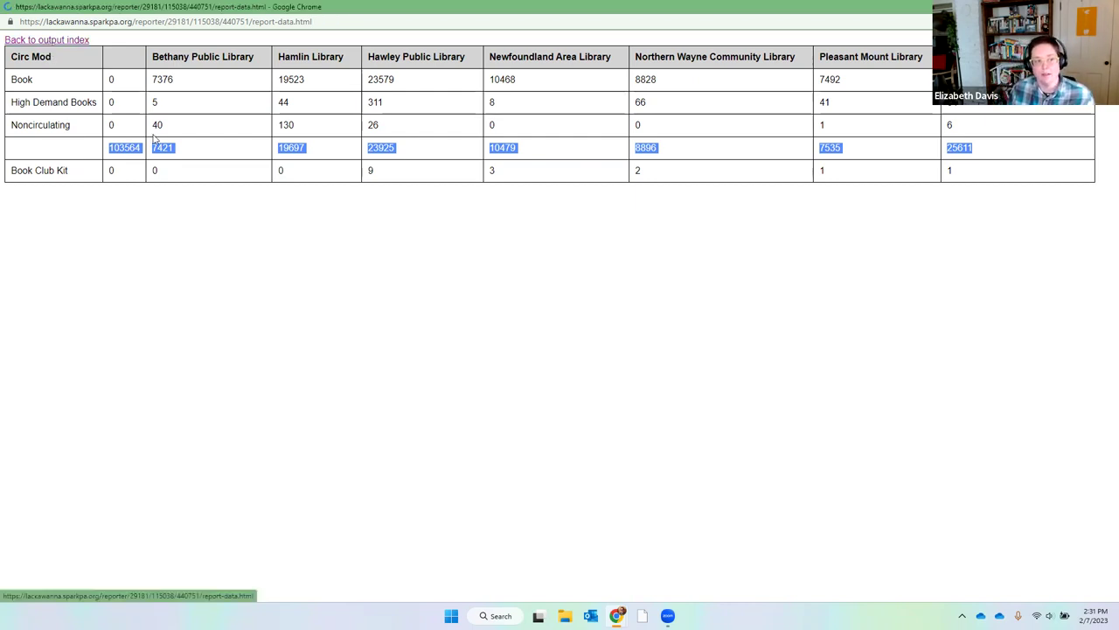
Download the Excel output as report-data.xlsx and open it.
{"action": "left_click", "coordinate": [565, 81]}
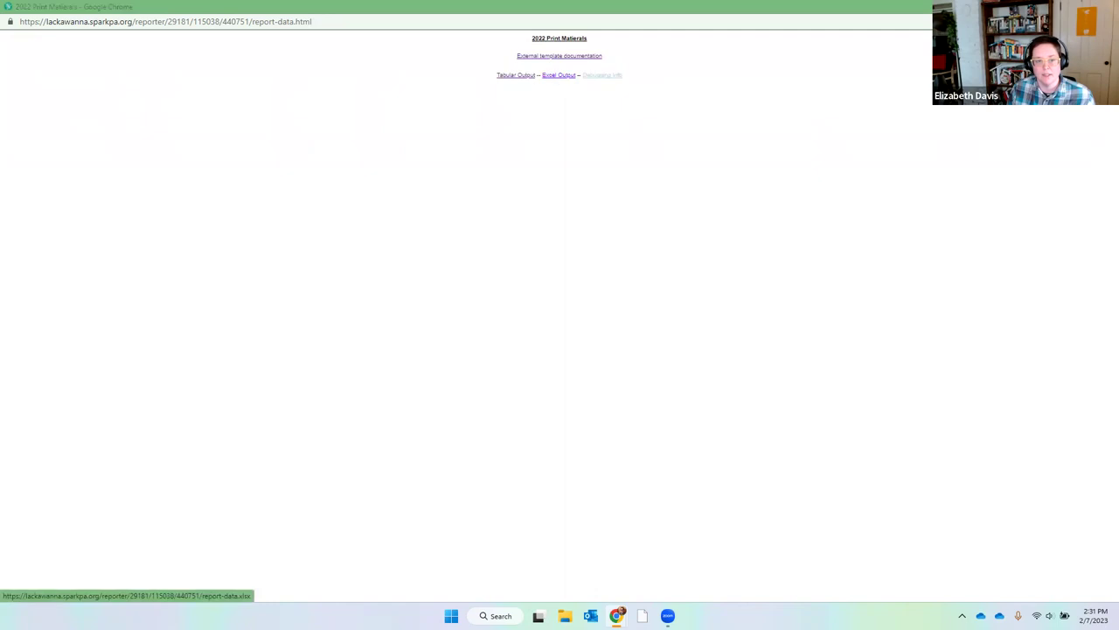
{"action": "left_click", "coordinate": [461, 296]}
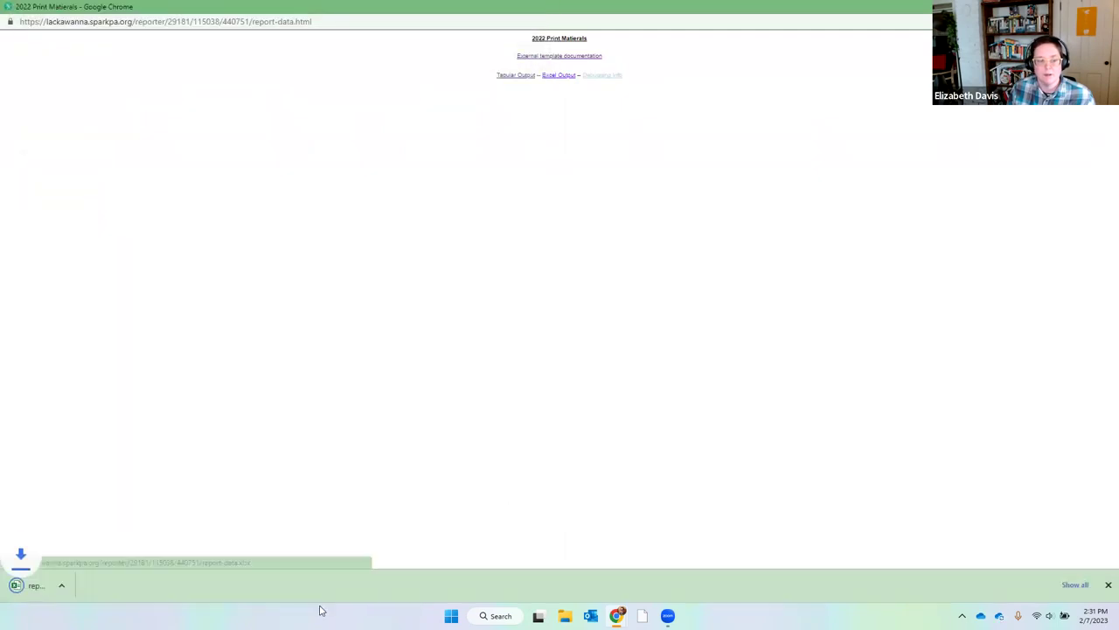
{"action": "left_click", "coordinate": [48, 598]}
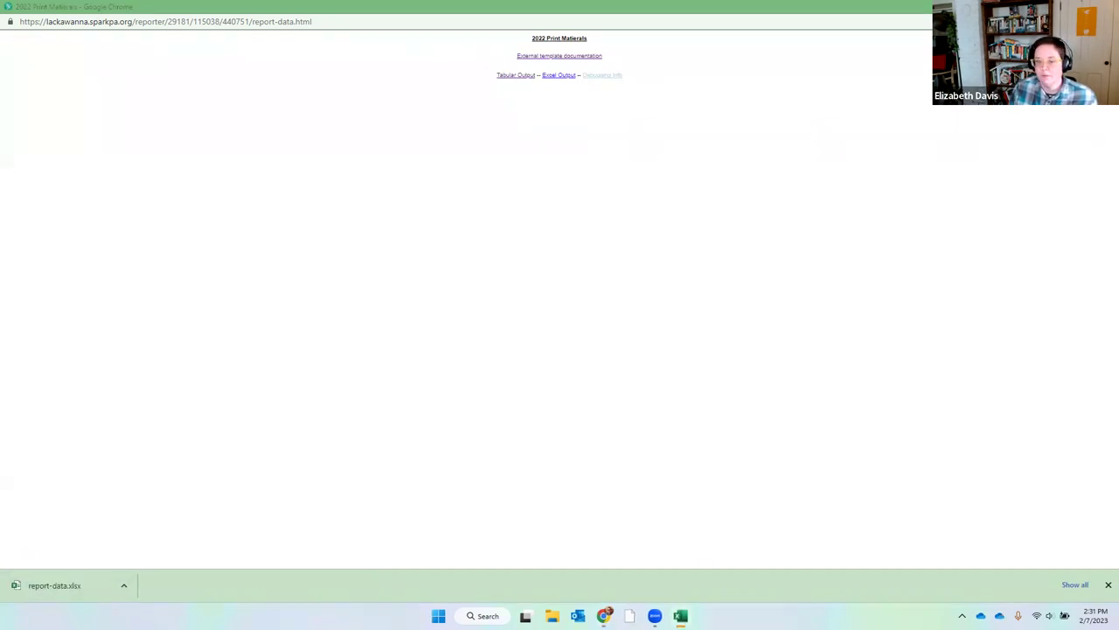
Delete the unlabelled totals row 5 and close Excel.
{"action": "right_click", "coordinate": [185, 325]}
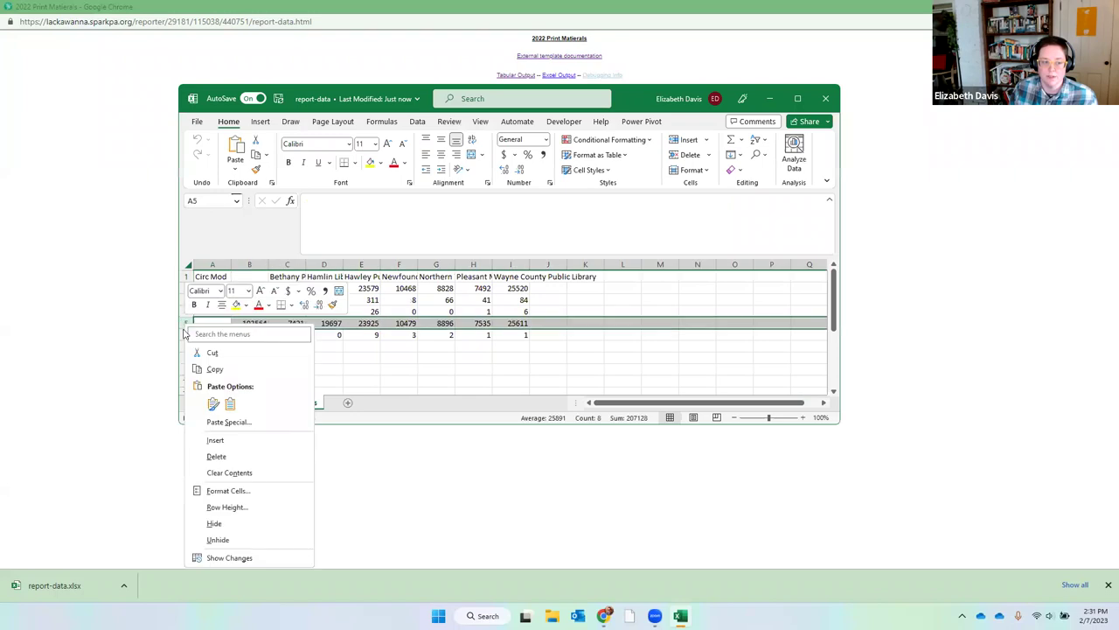
{"action": "left_click", "coordinate": [240, 459]}
{"action": "left_click", "coordinate": [795, 337]}
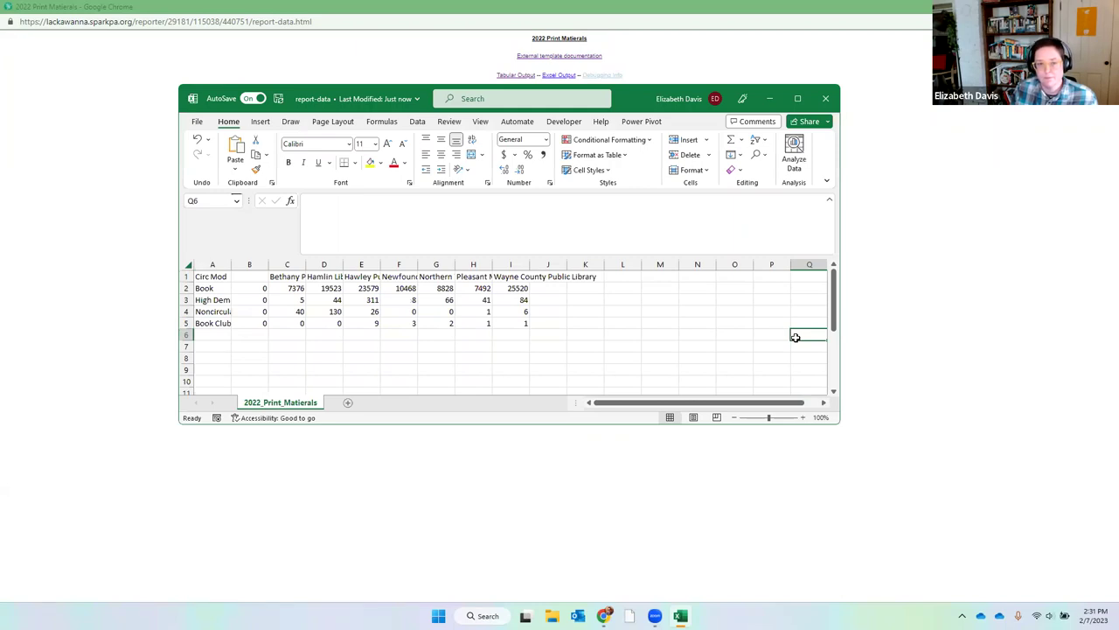
{"action": "left_click", "coordinate": [835, 103]}
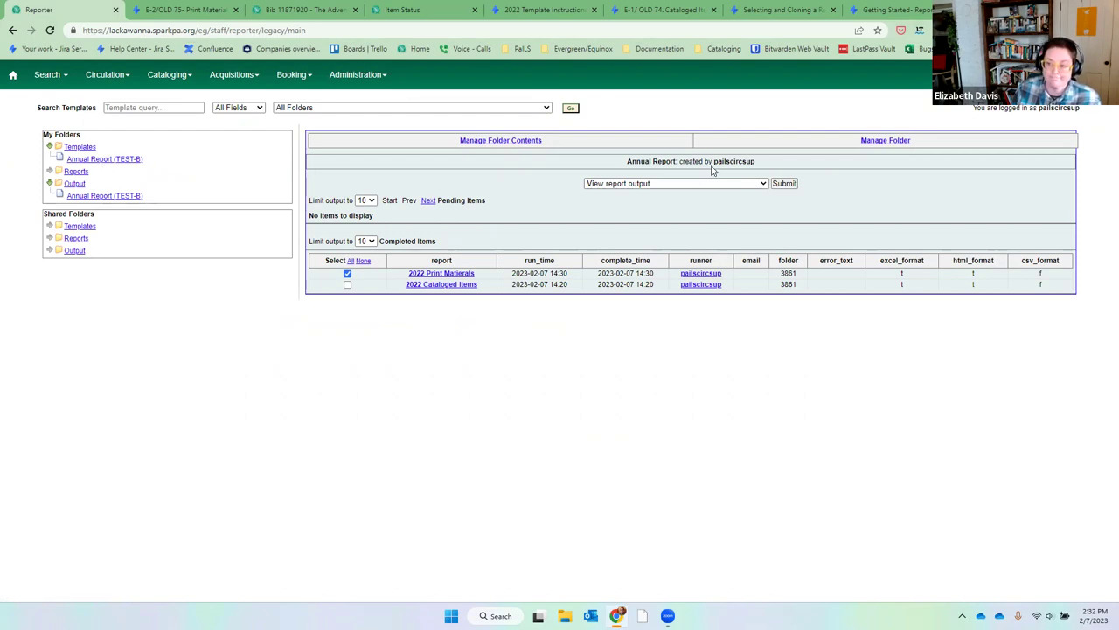
Expand Shared Folders > Templates > annualreport > 2022 with Documentation (SPARK).
{"action": "left_click", "coordinate": [50, 226]}
{"action": "left_click", "coordinate": [61, 251]}
{"action": "left_click", "coordinate": [74, 276]}
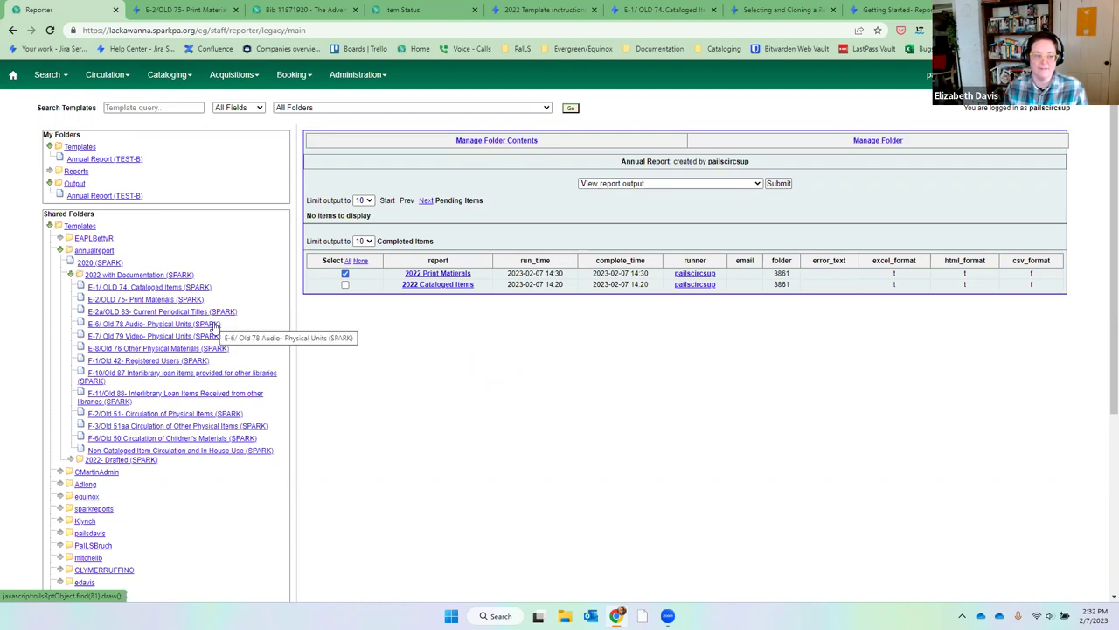
Open the Current Periodical Titles templates and tick the Owning Library – Filters on Year one.
{"action": "left_click", "coordinate": [181, 315]}
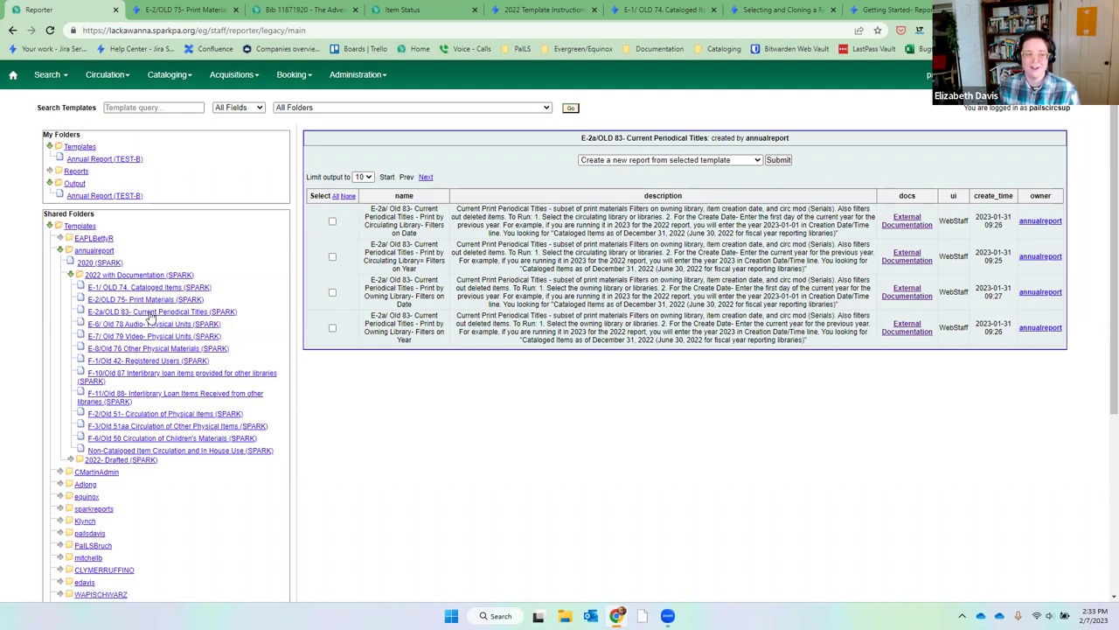
{"action": "left_click", "coordinate": [332, 328]}
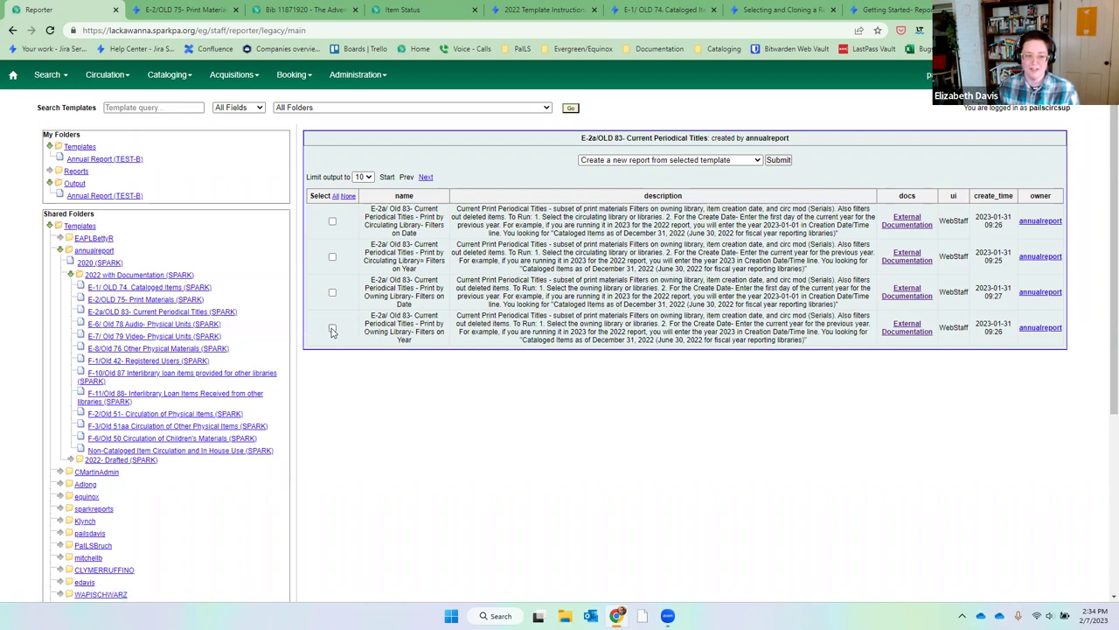
Start a report named '2022 Periodicals' in Annual Report with creation year less than 2023.
{"action": "left_click", "coordinate": [778, 160]}
{"action": "left_click_drag", "start_coordinate": [477, 202], "coordinate": [360, 215]}
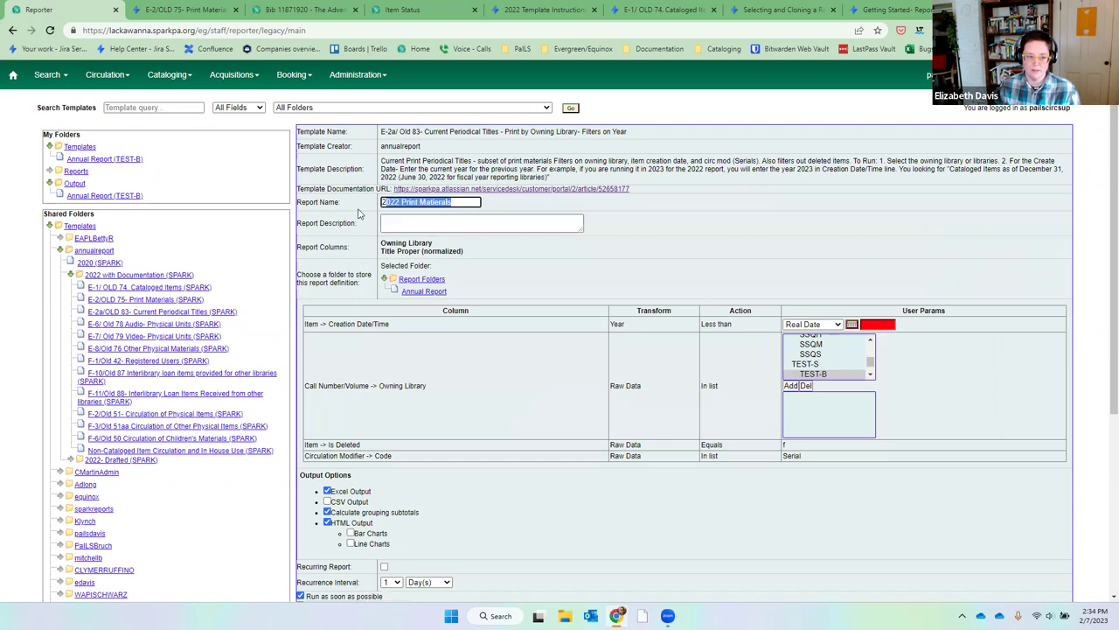
{"action": "type", "text": "2022 Period"}
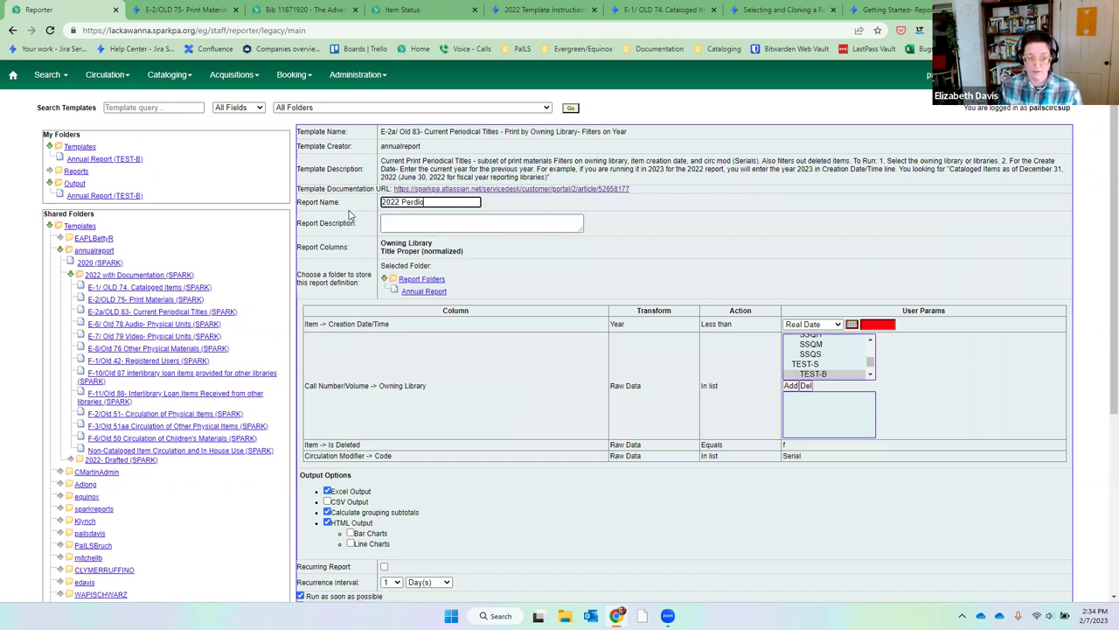
{"action": "type", "text": "icals"}
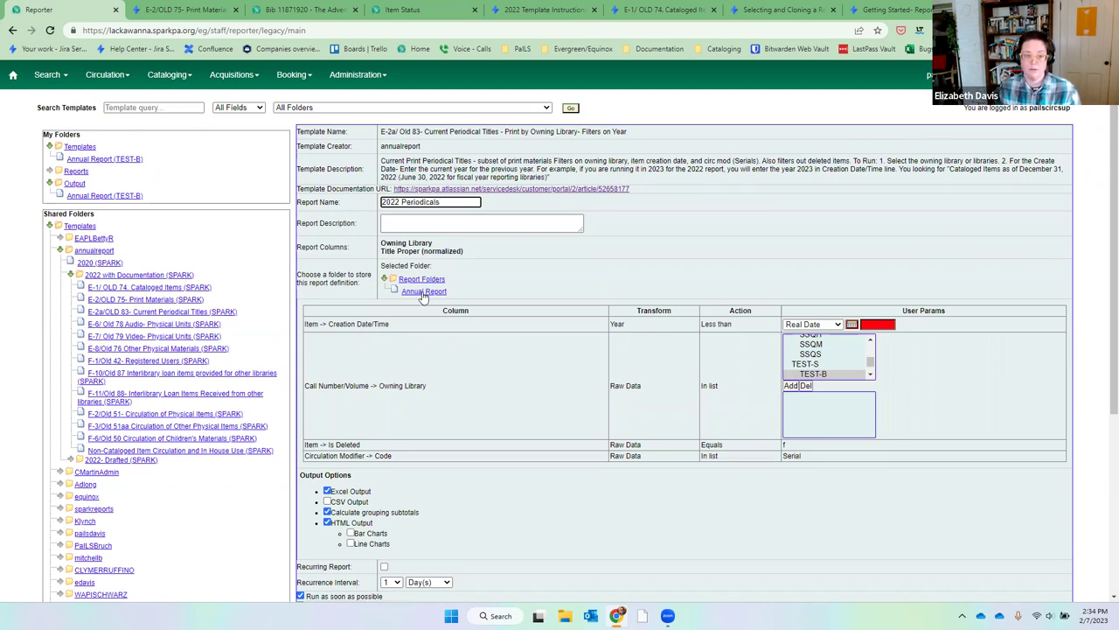
{"action": "left_click", "coordinate": [422, 292]}
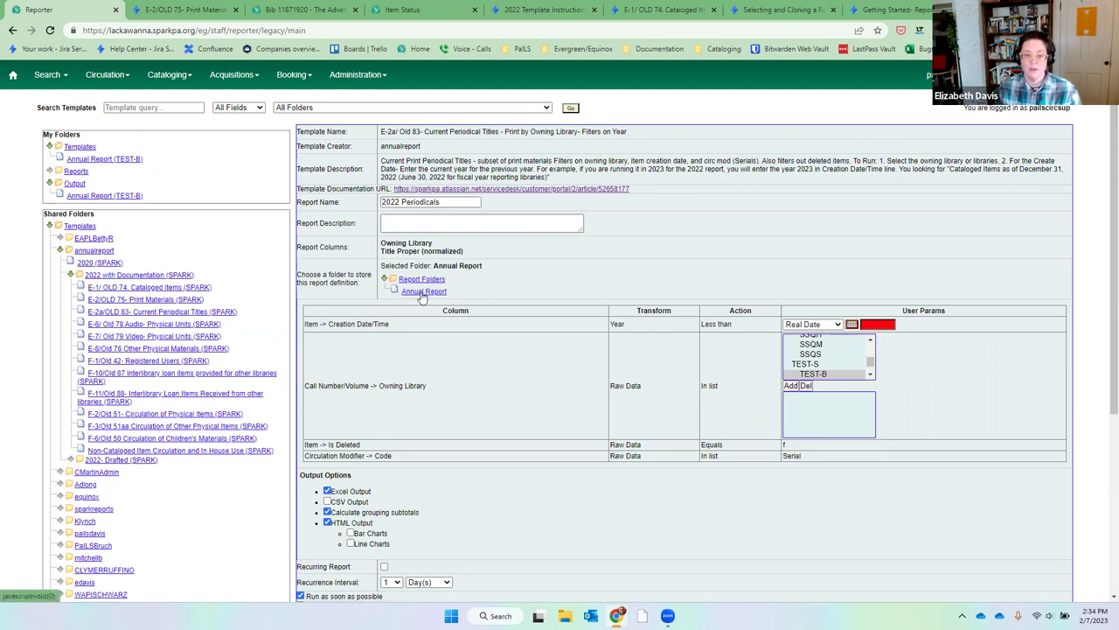
{"action": "left_click", "coordinate": [879, 325]}
{"action": "type", "text": "2023"}
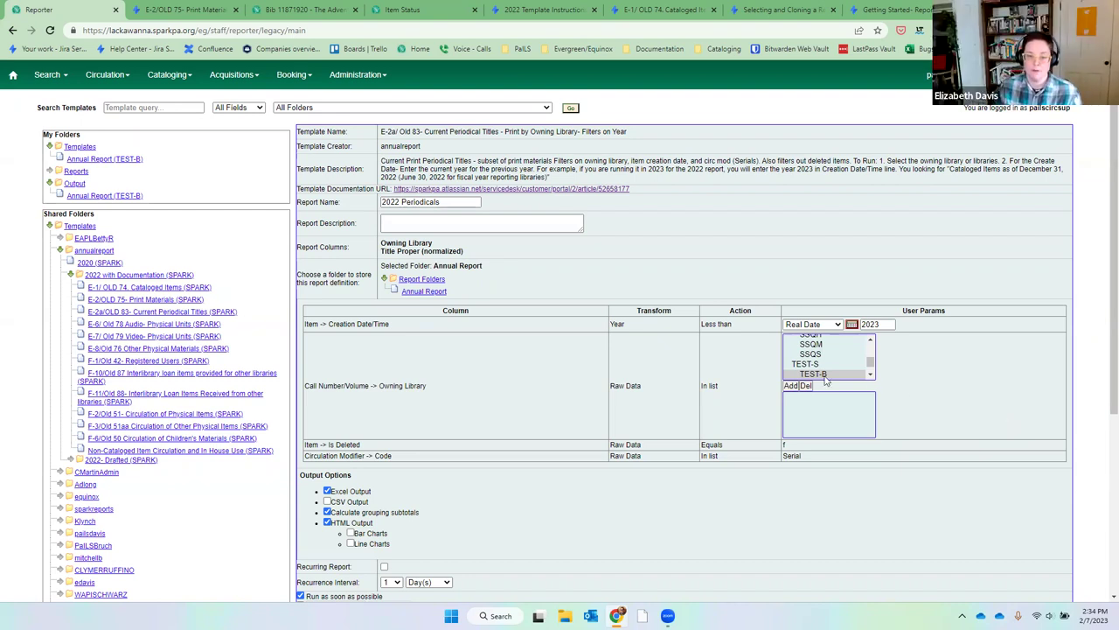
Add YCMAR as the owning library filter.
{"action": "left_click", "coordinate": [440, 202]}
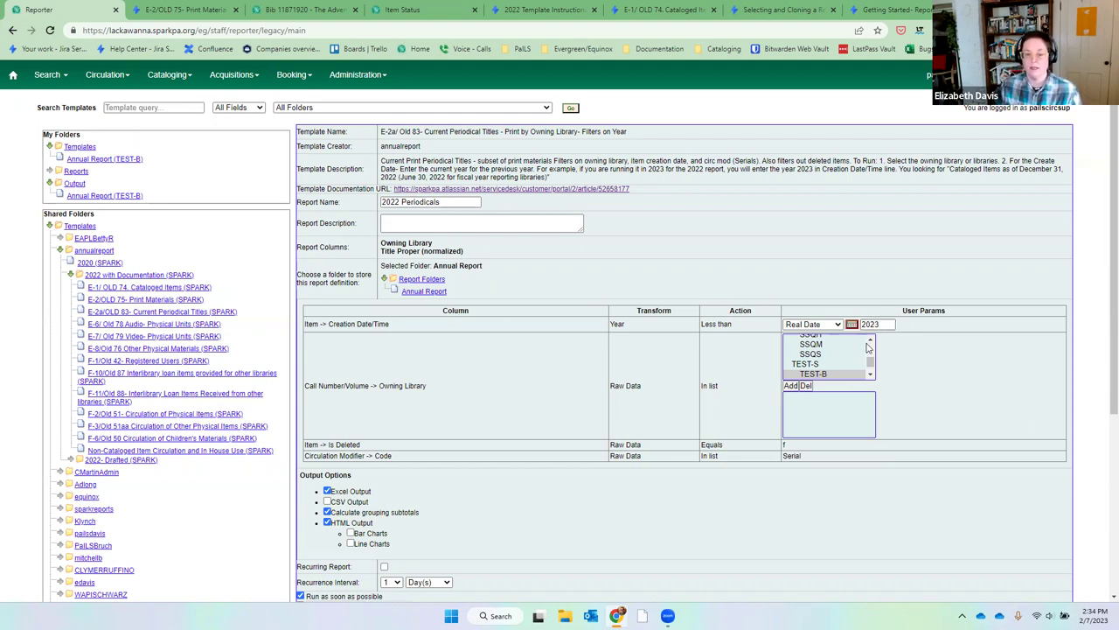
{"action": "left_click", "coordinate": [872, 340]}
{"action": "left_click", "coordinate": [872, 340]}
{"action": "left_click", "coordinate": [872, 340]}
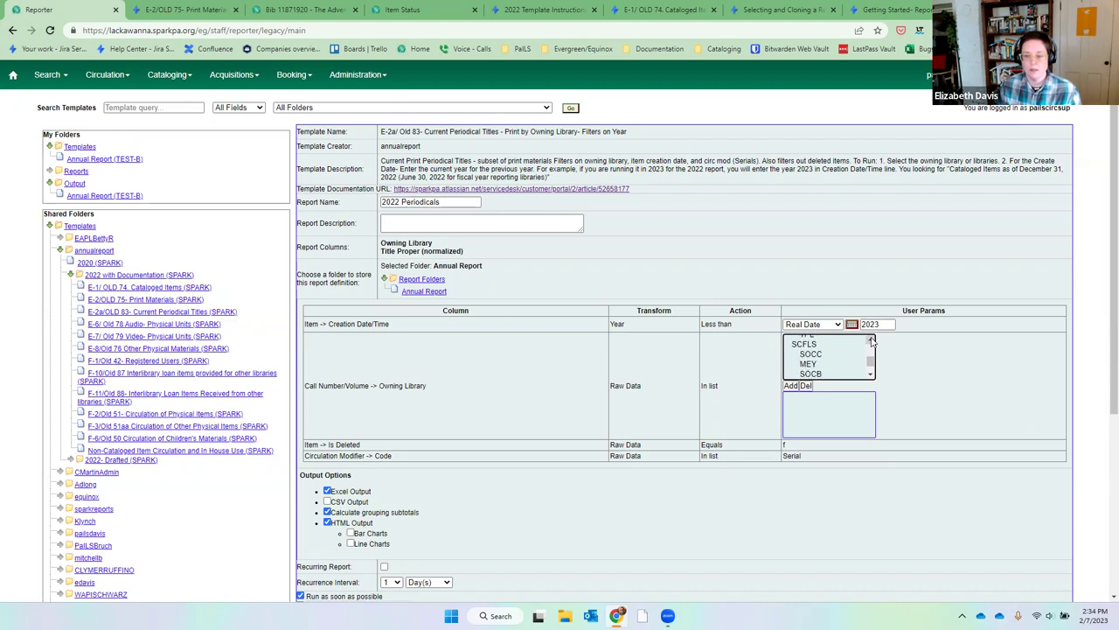
{"action": "left_click", "coordinate": [870, 376]}
{"action": "left_click", "coordinate": [871, 376]}
{"action": "left_click", "coordinate": [870, 376]}
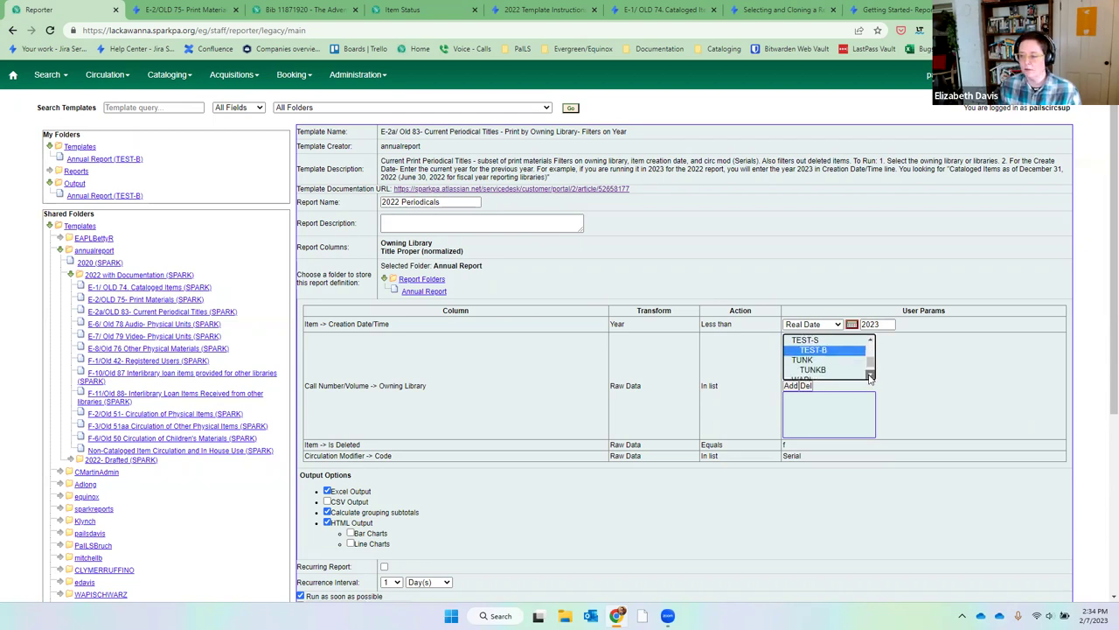
{"action": "left_click", "coordinate": [870, 376]}
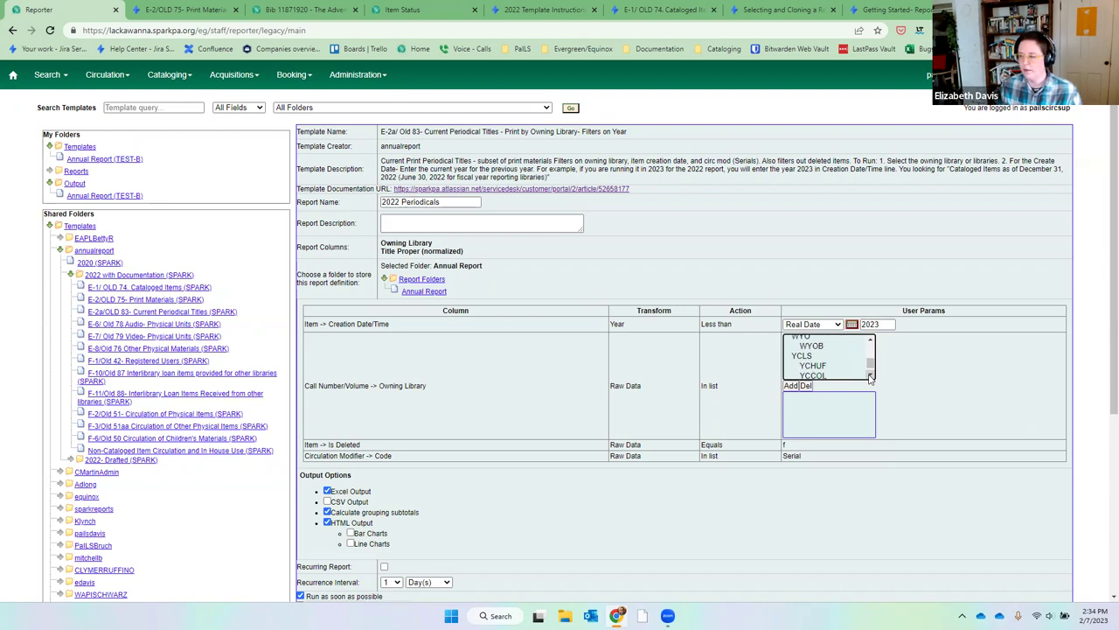
{"action": "left_click", "coordinate": [871, 376]}
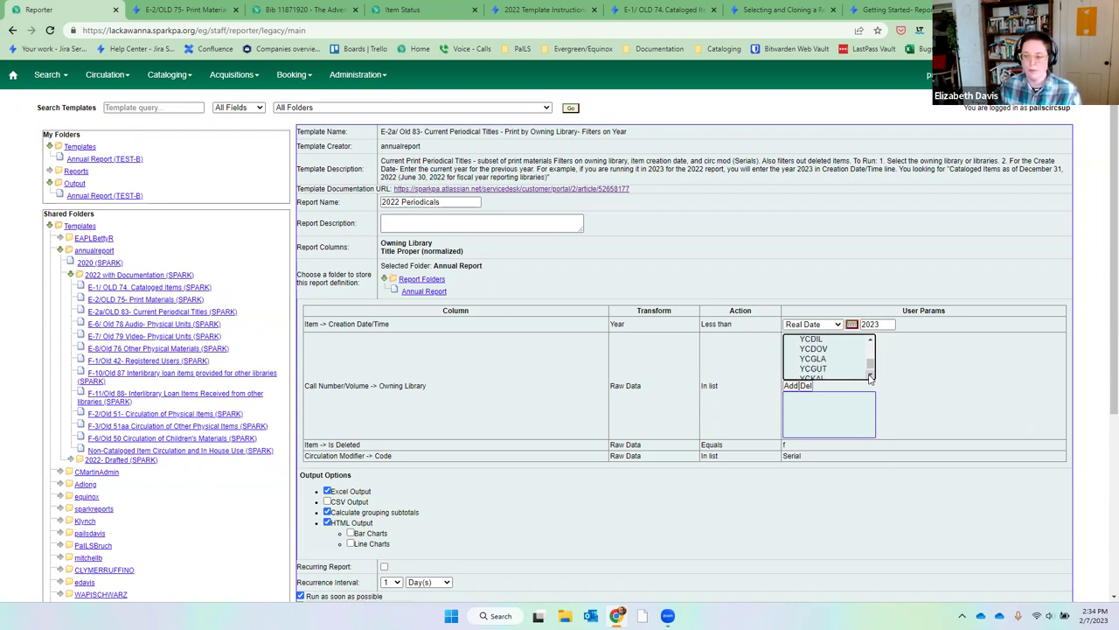
{"action": "left_click", "coordinate": [871, 376]}
{"action": "left_click", "coordinate": [871, 376]}
{"action": "left_click", "coordinate": [835, 358]}
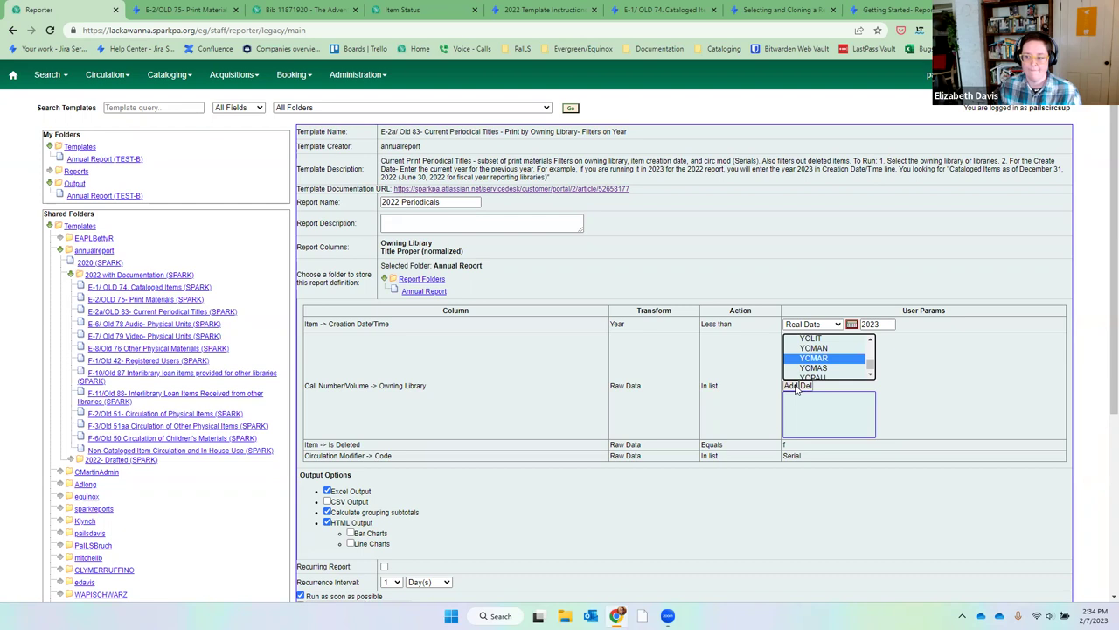
{"action": "left_click", "coordinate": [794, 386]}
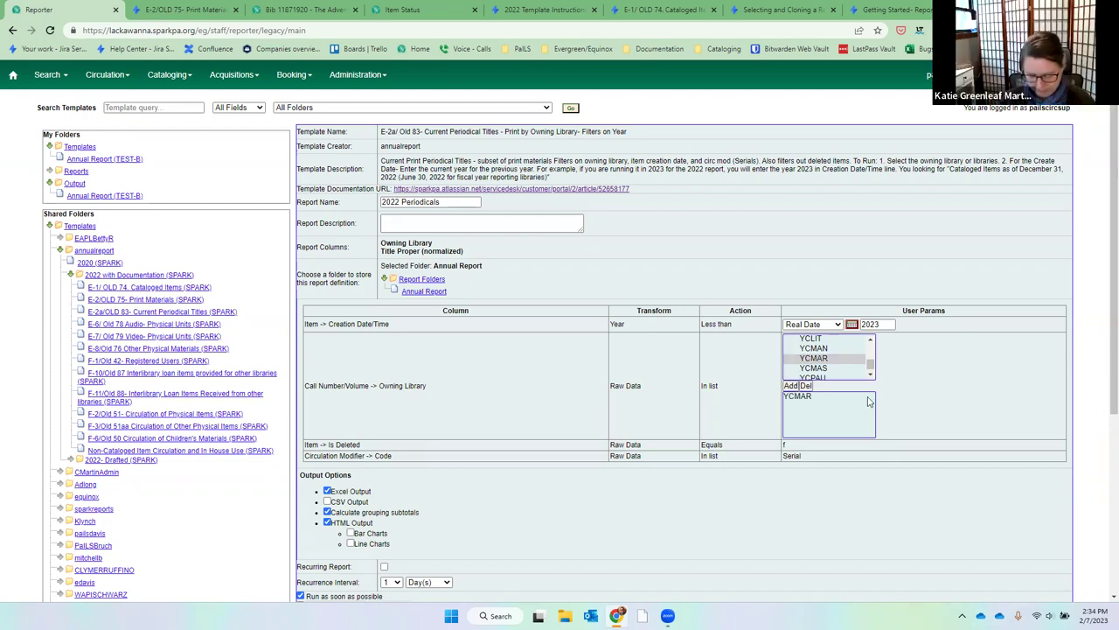
Review the Is Deleted and Serial circulation modifier filter values.
{"action": "left_click", "coordinate": [826, 427]}
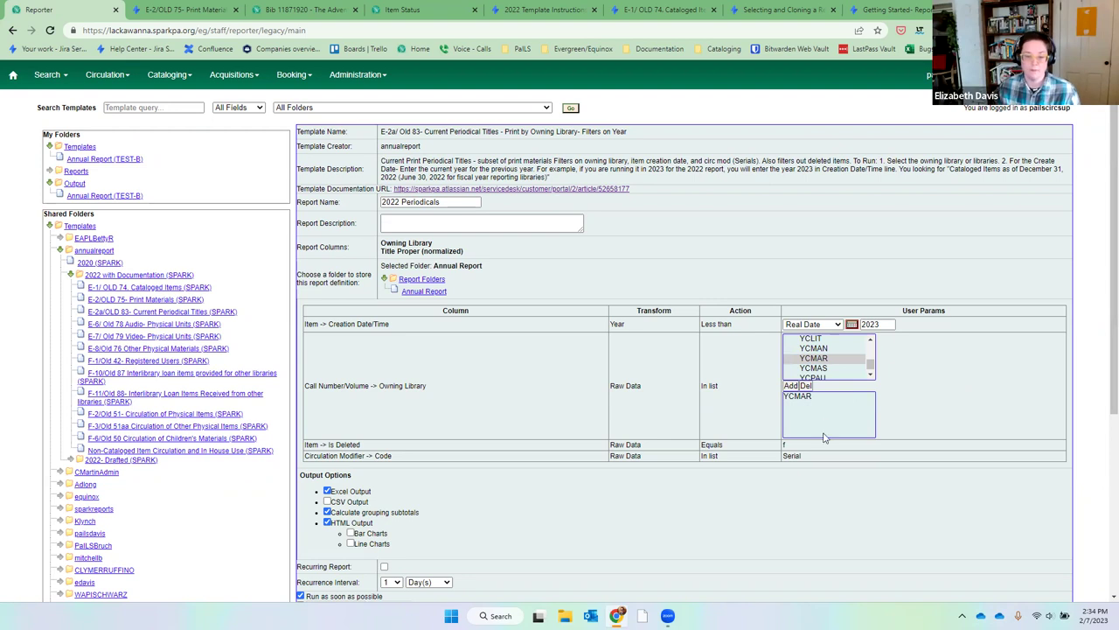
{"action": "left_click", "coordinate": [774, 448]}
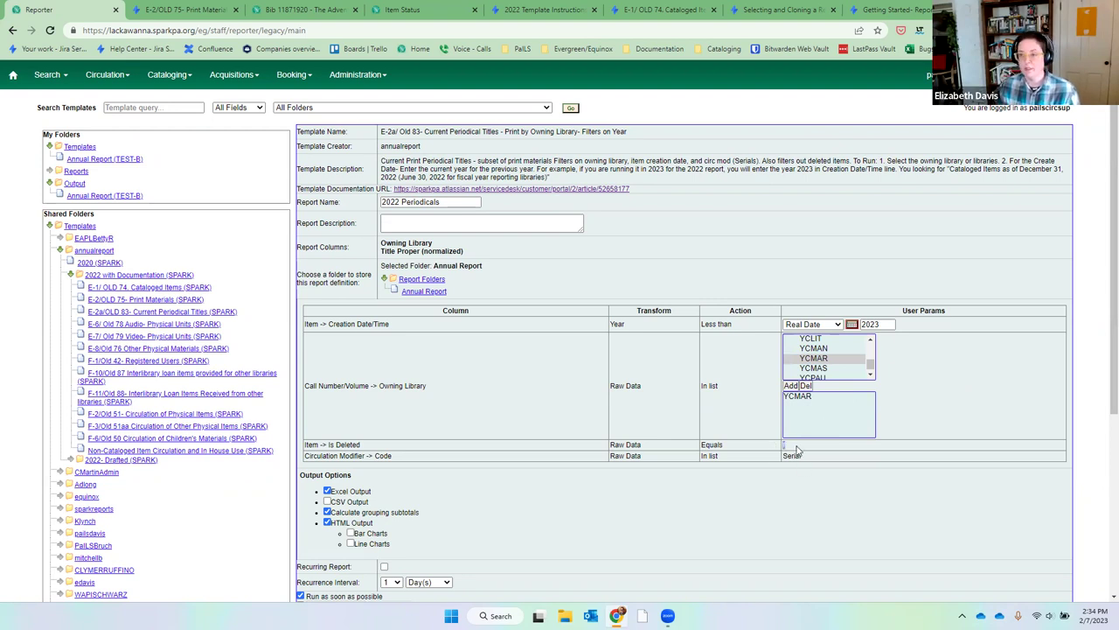
{"action": "left_click_drag", "start_coordinate": [809, 457], "coordinate": [778, 463]}
{"action": "left_click", "coordinate": [790, 456]}
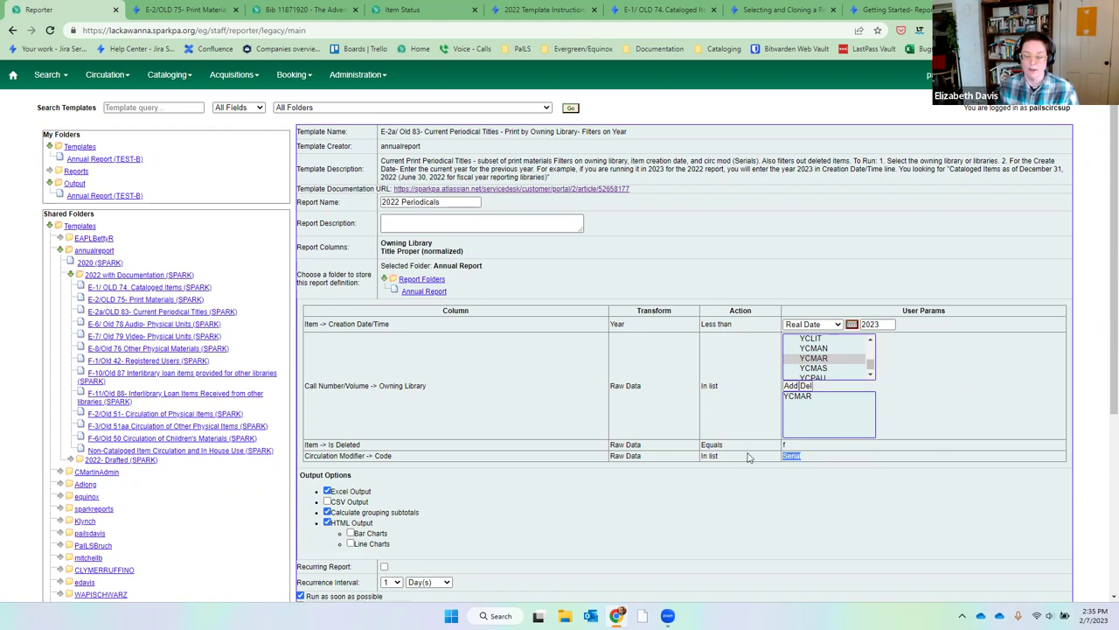
{"action": "scroll", "coordinate": [670, 484], "scroll_direction": "down", "scroll_amount": 3}
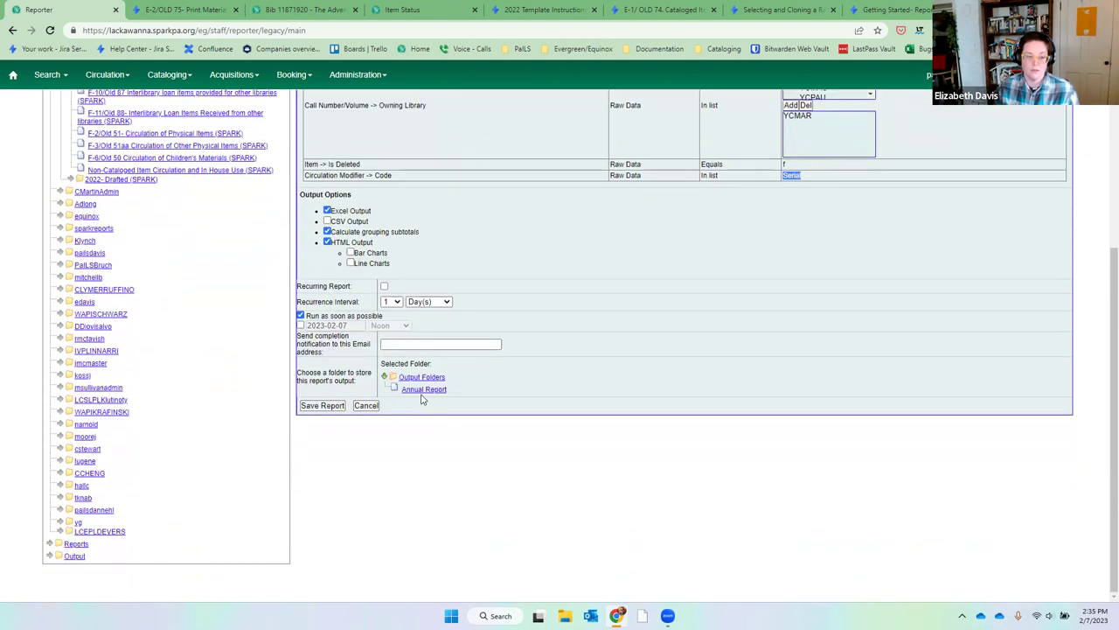
Send output to Annual Report, make the creation date relative, and try monthly recurrence.
{"action": "left_click", "coordinate": [423, 391]}
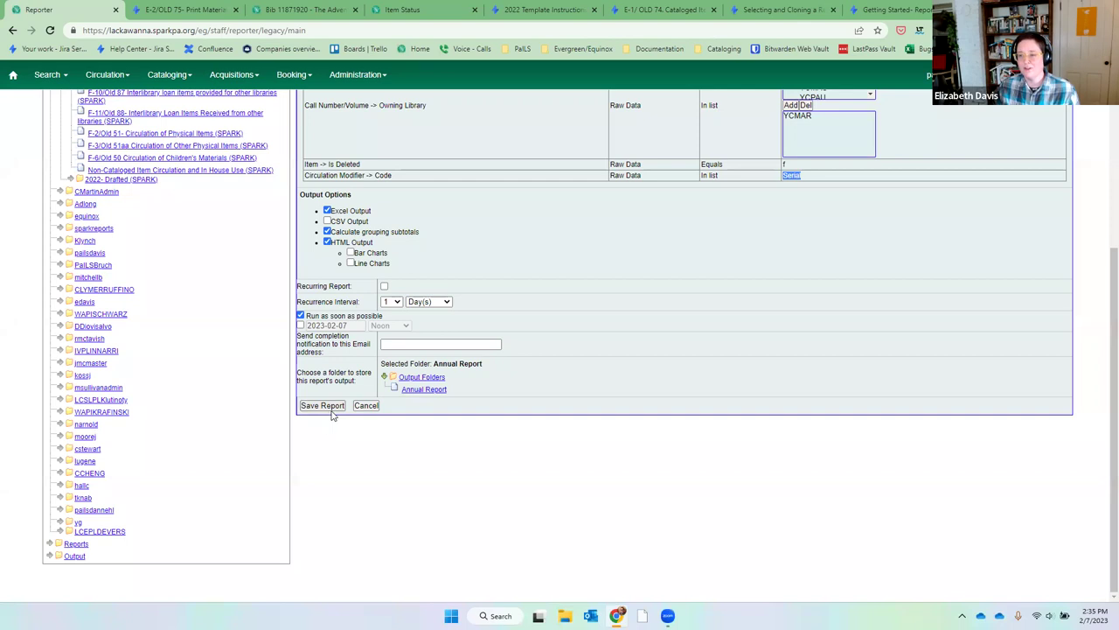
{"action": "left_click", "coordinate": [384, 287]}
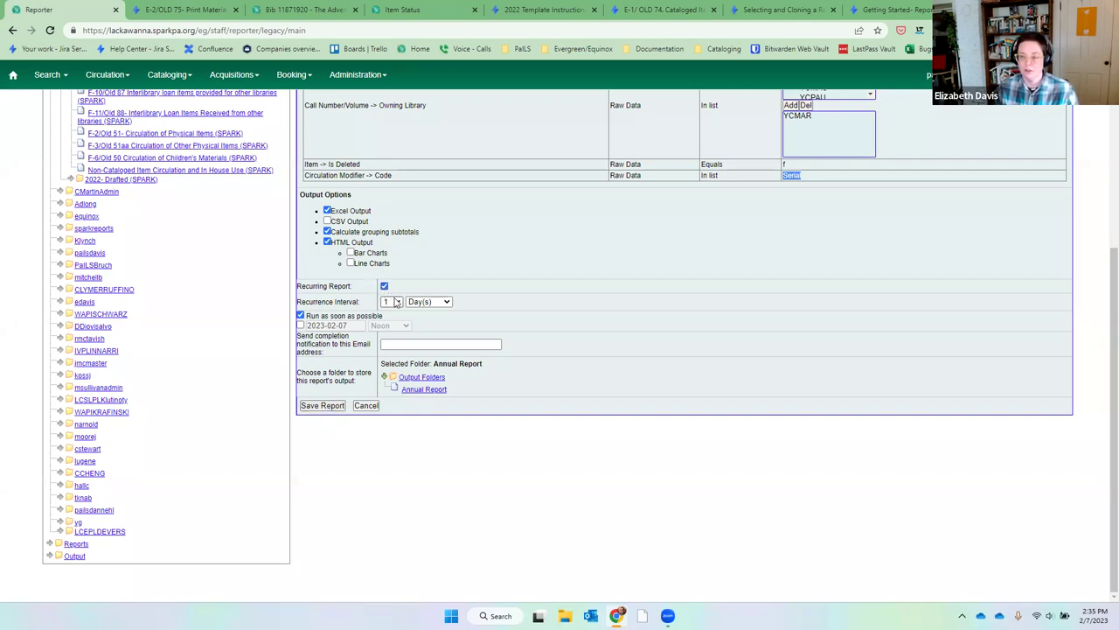
{"action": "left_click", "coordinate": [433, 302]}
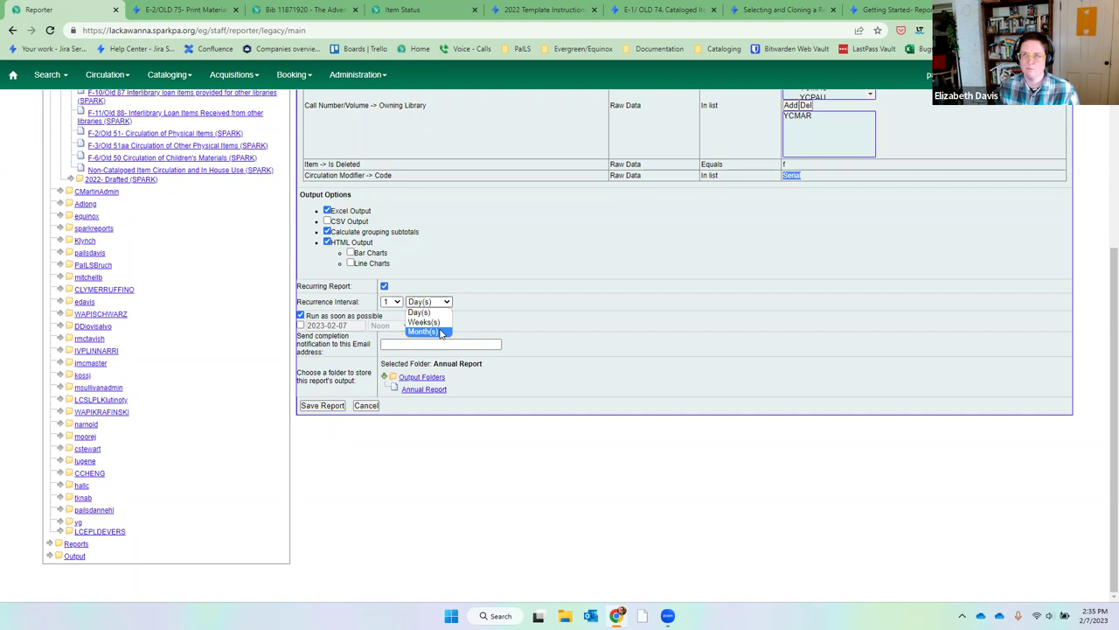
{"action": "scroll", "coordinate": [635, 332], "scroll_direction": "up", "scroll_amount": 4}
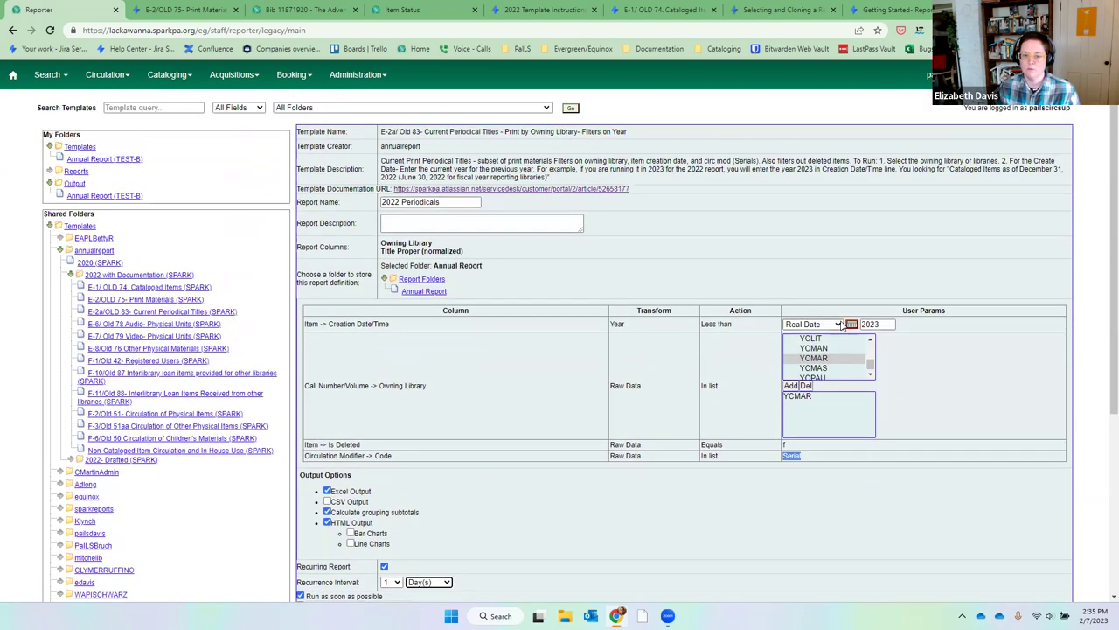
{"action": "left_click", "coordinate": [840, 324]}
{"action": "left_click", "coordinate": [838, 345]}
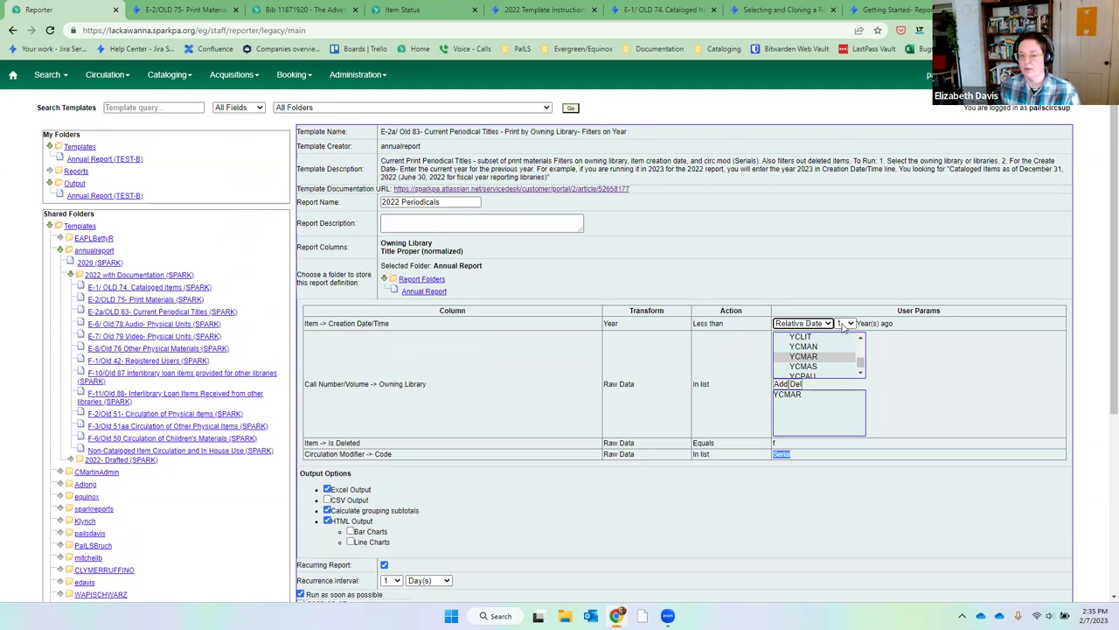
{"action": "scroll", "coordinate": [700, 442], "scroll_direction": "down", "scroll_amount": 4}
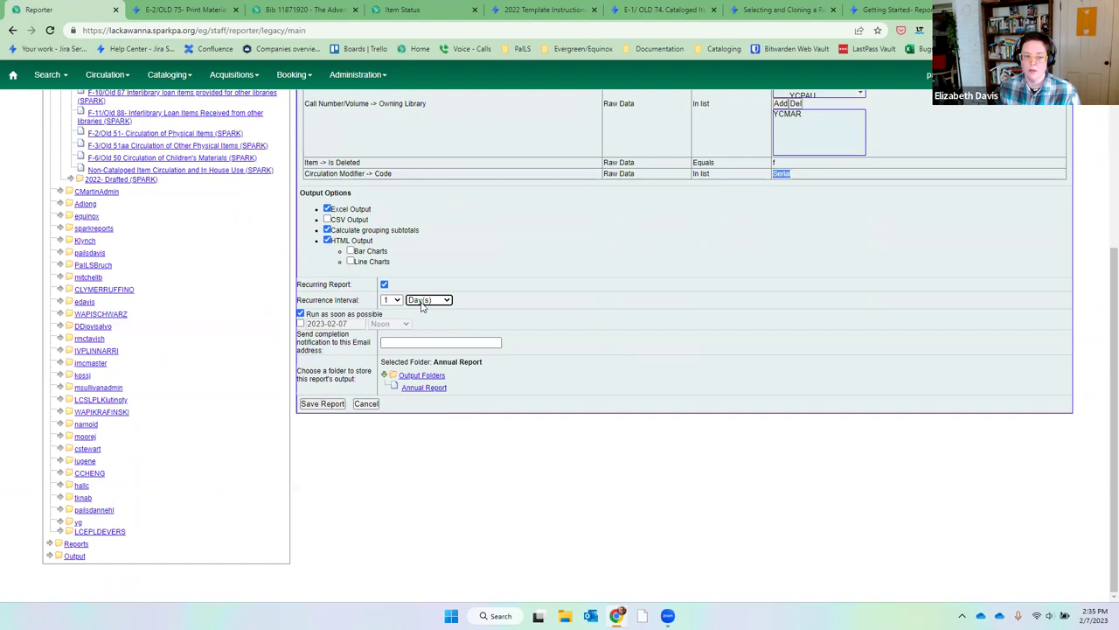
{"action": "left_click", "coordinate": [422, 301]}
{"action": "left_click", "coordinate": [423, 330]}
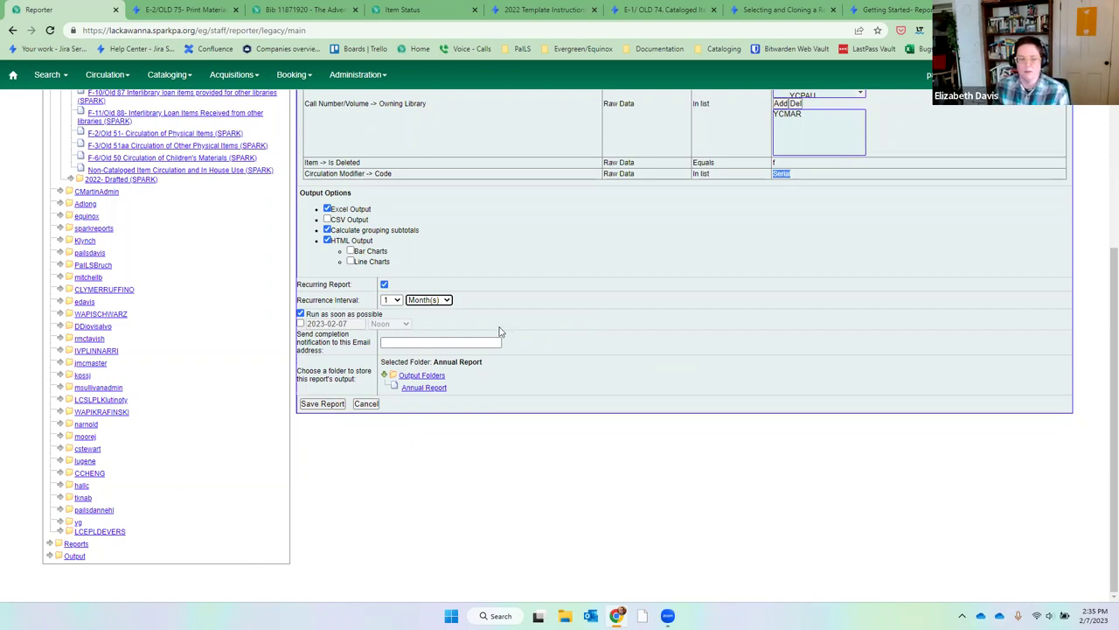
Set creation date to 1 year ago, turn recurrence off, and save the report.
{"action": "scroll", "coordinate": [707, 250], "scroll_direction": "up", "scroll_amount": 3}
{"action": "left_click", "coordinate": [844, 324]}
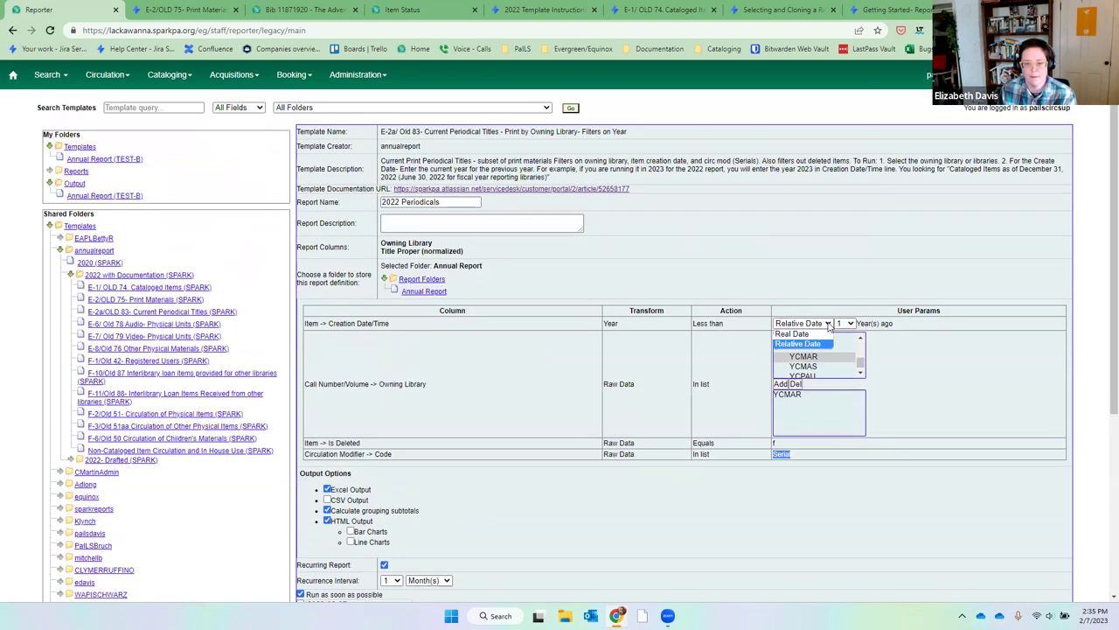
{"action": "left_click", "coordinate": [844, 346]}
{"action": "scroll", "coordinate": [603, 455], "scroll_direction": "down", "scroll_amount": 3}
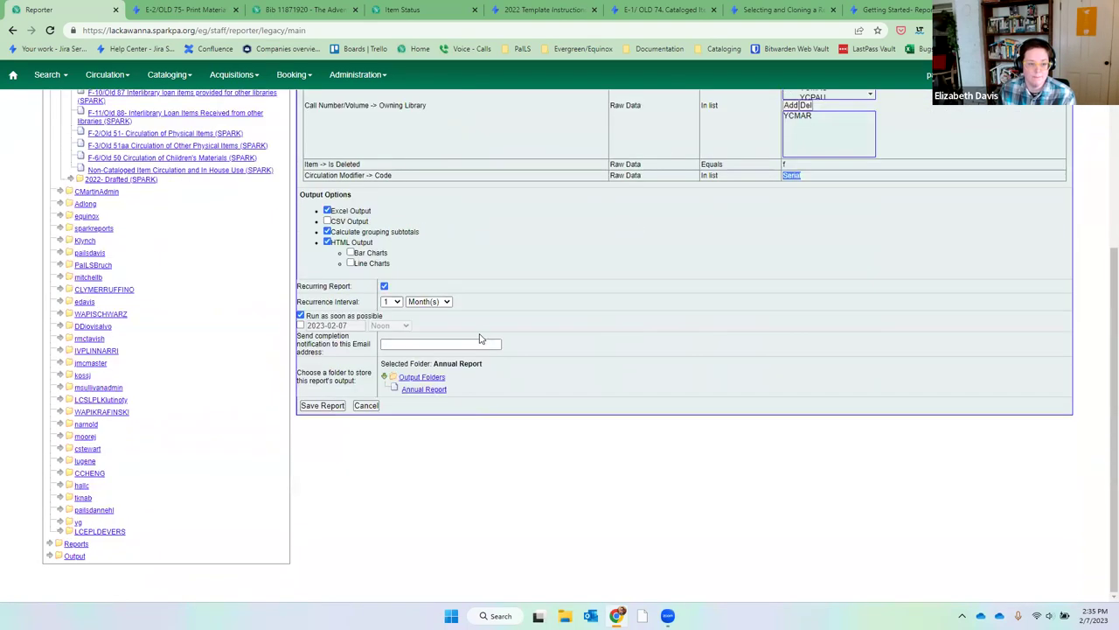
{"action": "left_click", "coordinate": [428, 300]}
{"action": "left_click", "coordinate": [384, 286]}
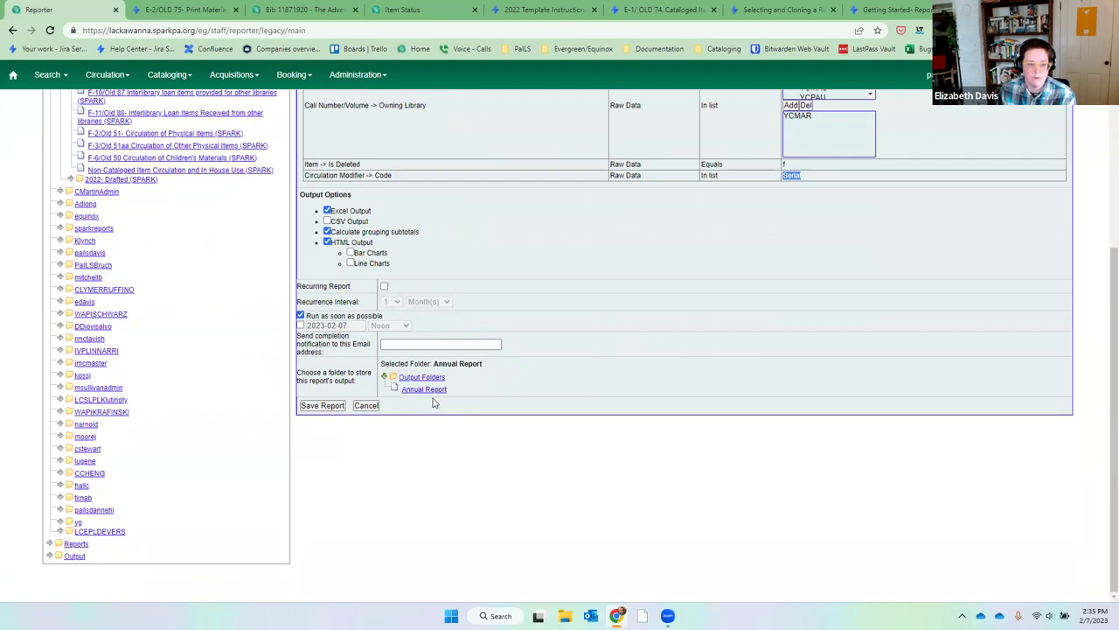
{"action": "left_click", "coordinate": [323, 408]}
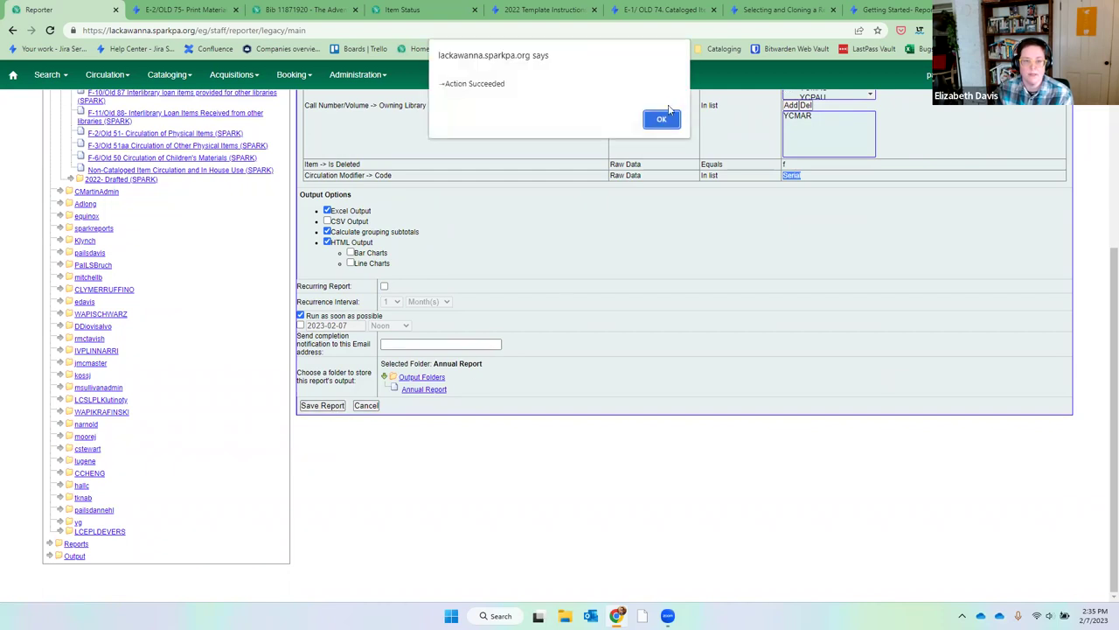
{"action": "left_click", "coordinate": [663, 119]}
Refresh the Annual Report output folder until the 2022 Periodicals report completes, then select it.
{"action": "scroll", "coordinate": [555, 367], "scroll_direction": "up", "scroll_amount": 4}
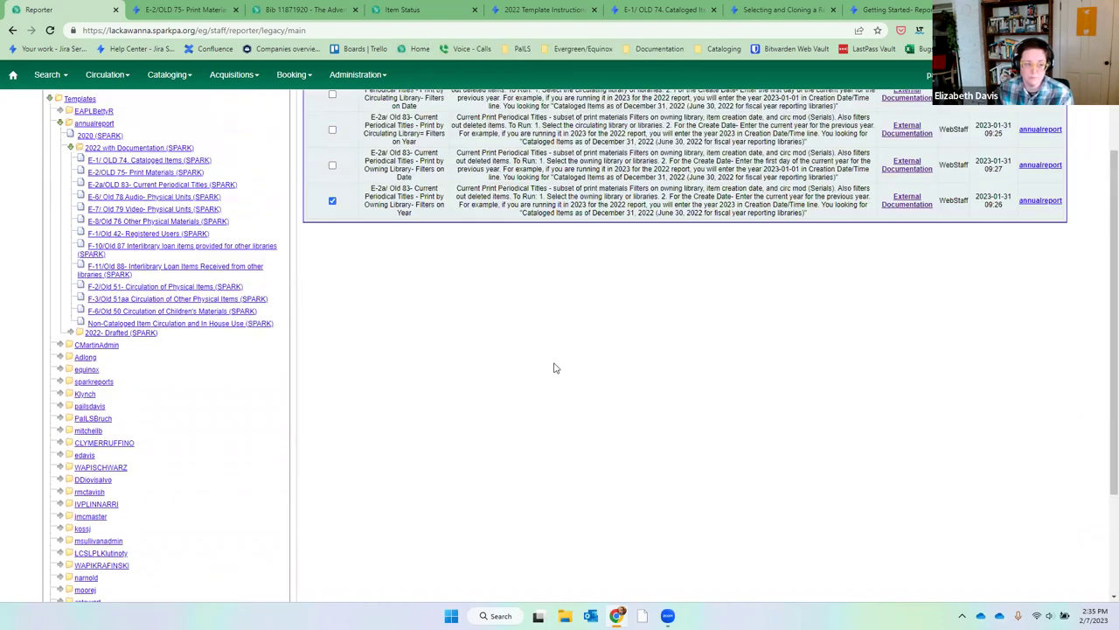
{"action": "left_click", "coordinate": [125, 194]}
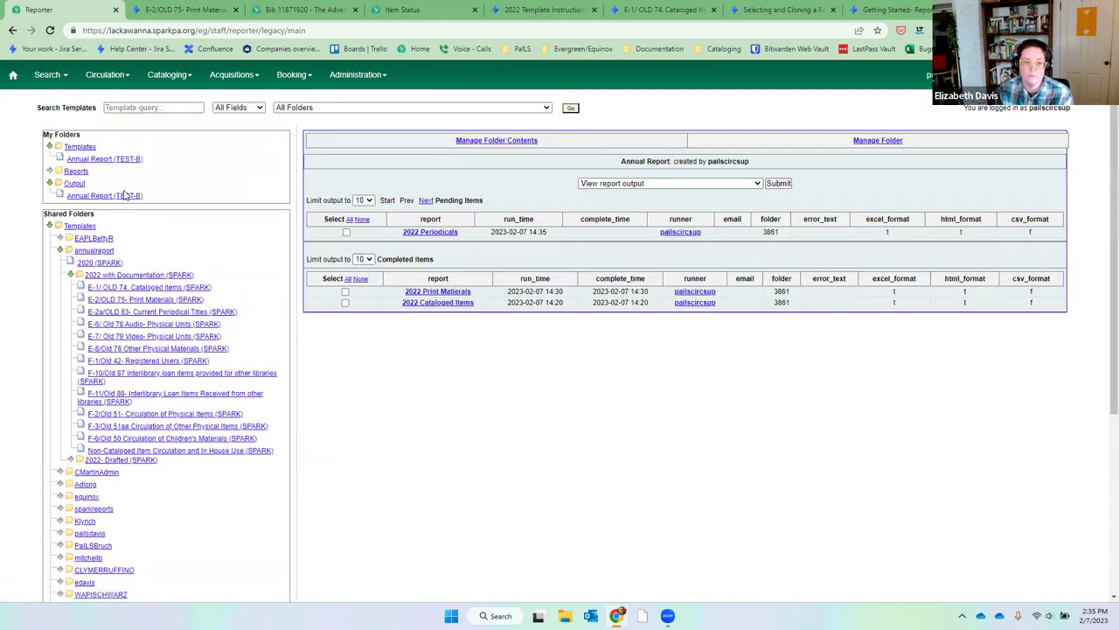
{"action": "left_click", "coordinate": [127, 197]}
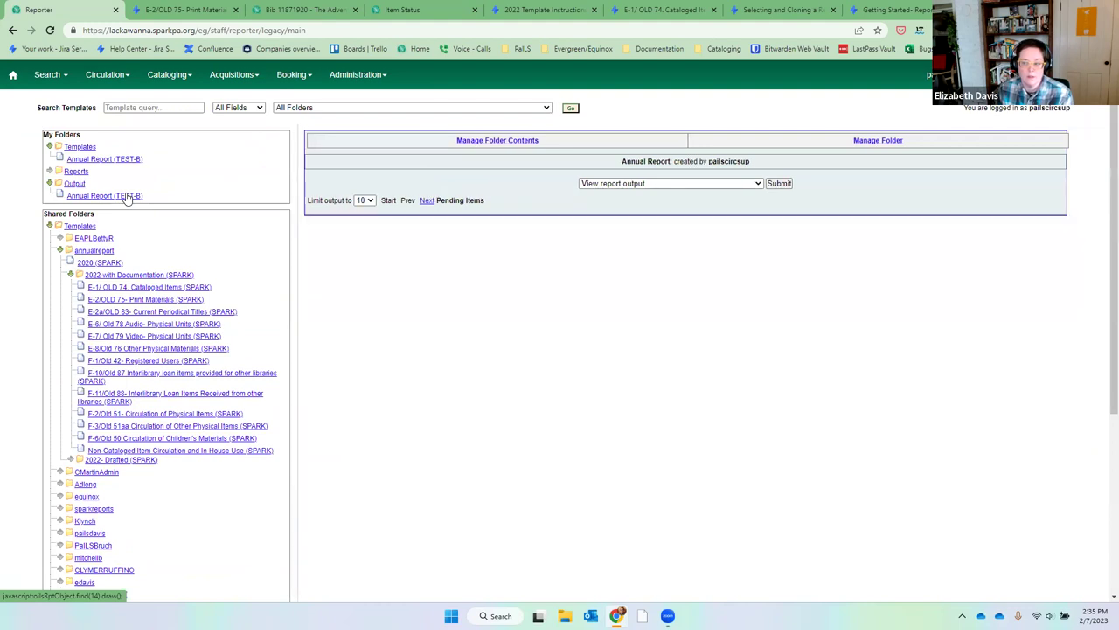
{"action": "left_click", "coordinate": [127, 197]}
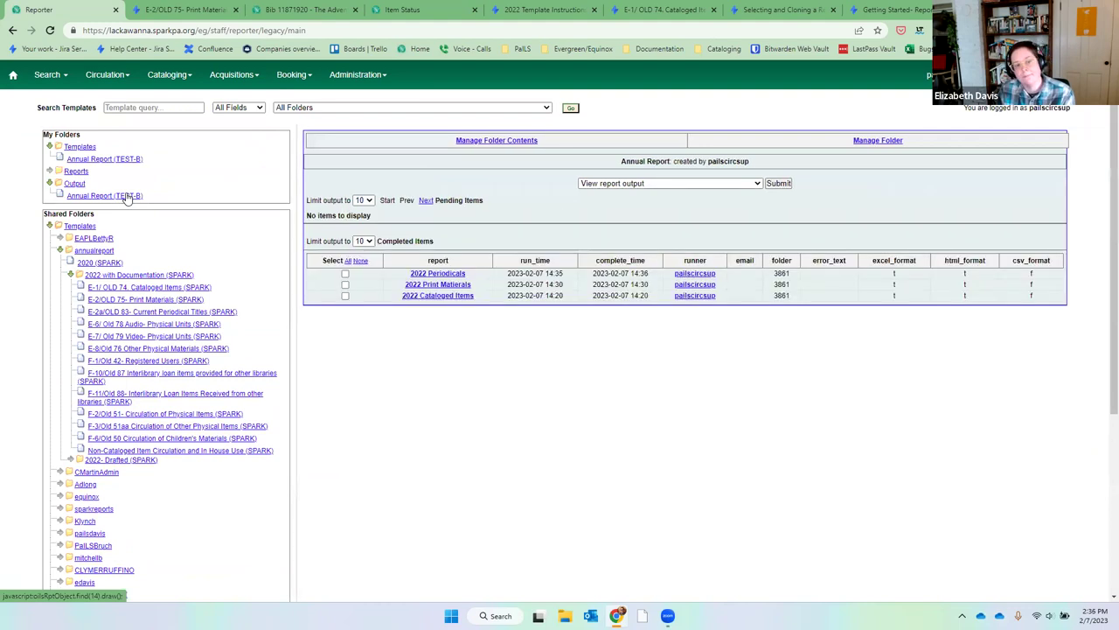
{"action": "left_click", "coordinate": [345, 274]}
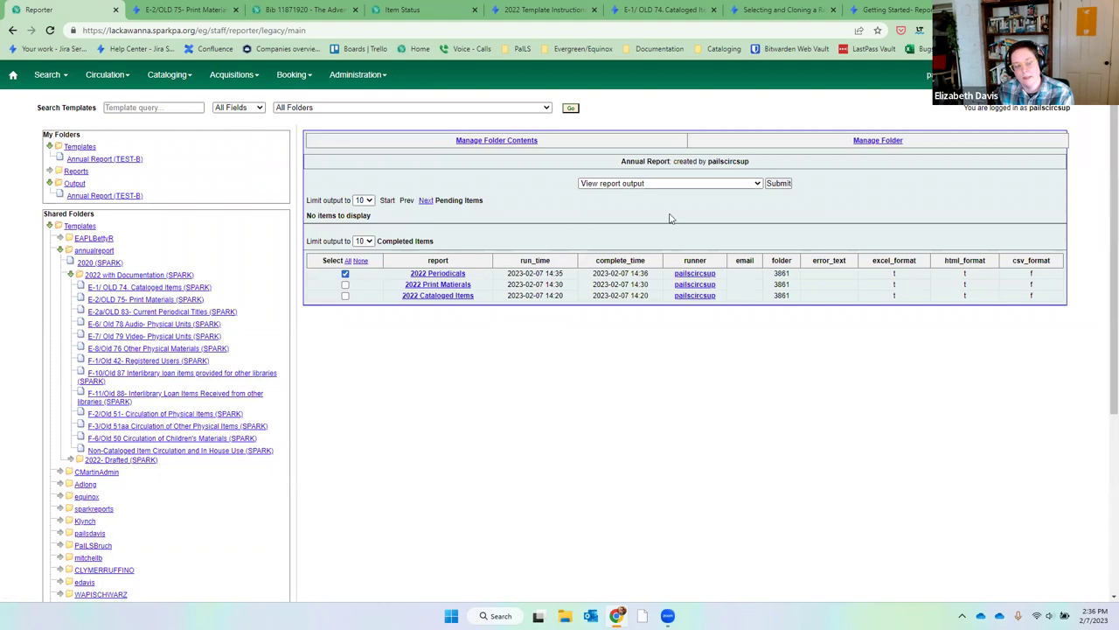
View the 2022 Periodicals tabular output, browse the periodical titles, and close the window.
{"action": "left_click", "coordinate": [778, 184]}
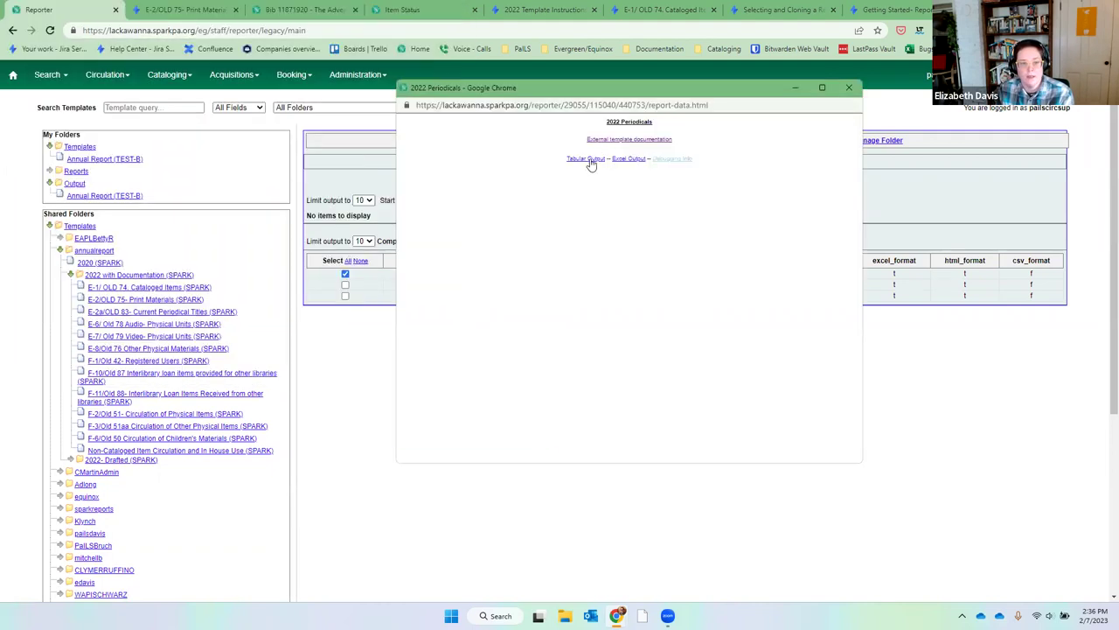
{"action": "left_click", "coordinate": [590, 162]}
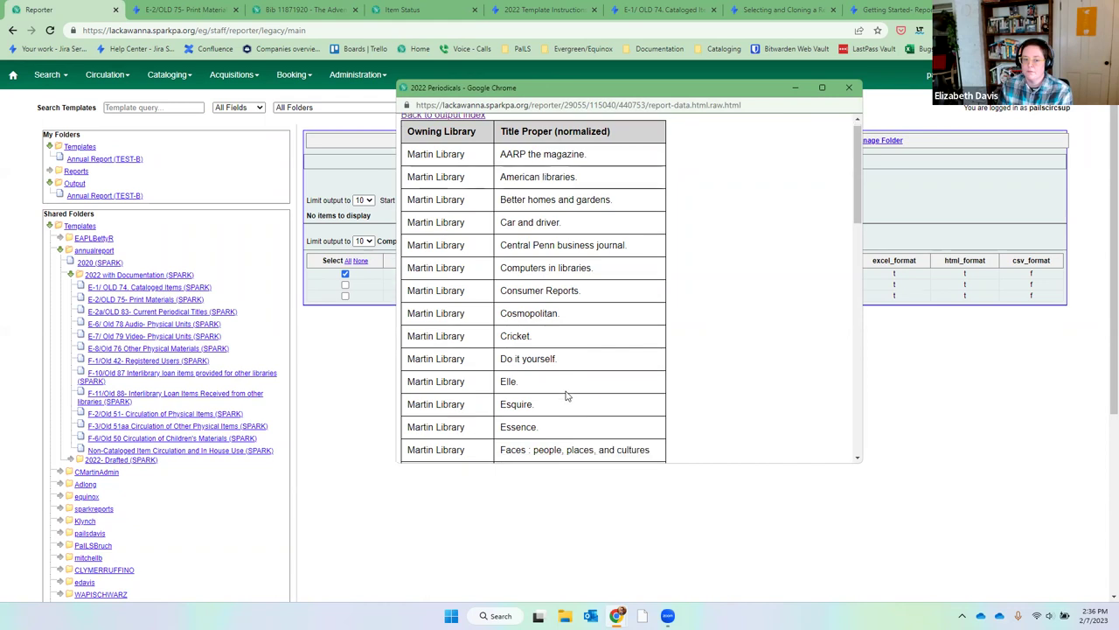
{"action": "scroll", "coordinate": [565, 394], "scroll_direction": "down", "scroll_amount": 5}
{"action": "scroll", "coordinate": [565, 395], "scroll_direction": "down", "scroll_amount": 5}
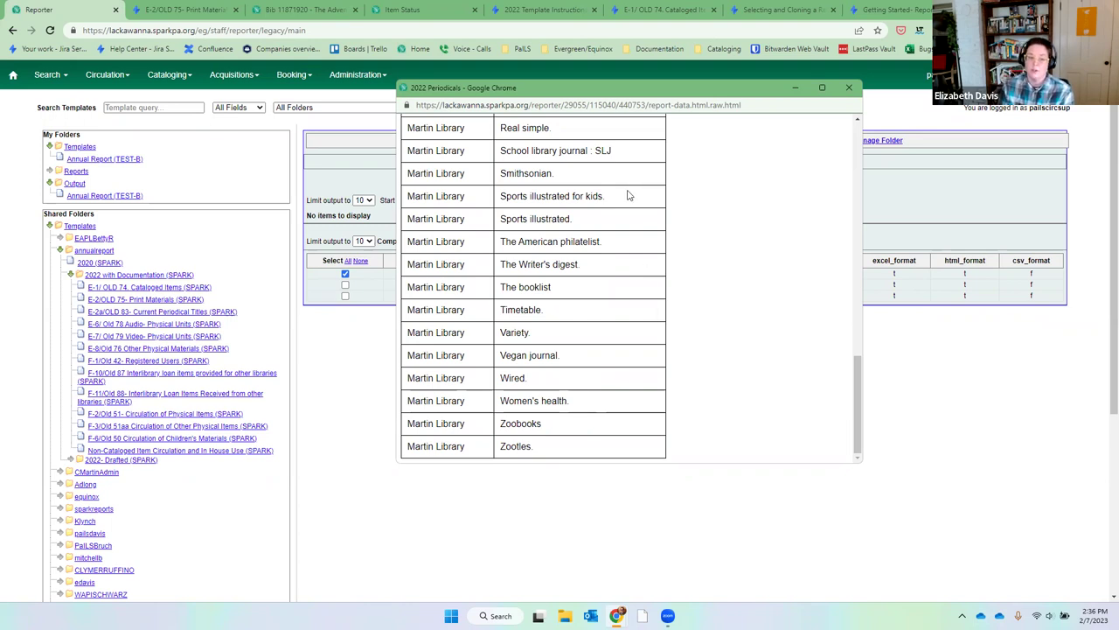
{"action": "scroll", "coordinate": [613, 347], "scroll_direction": "up", "scroll_amount": 10}
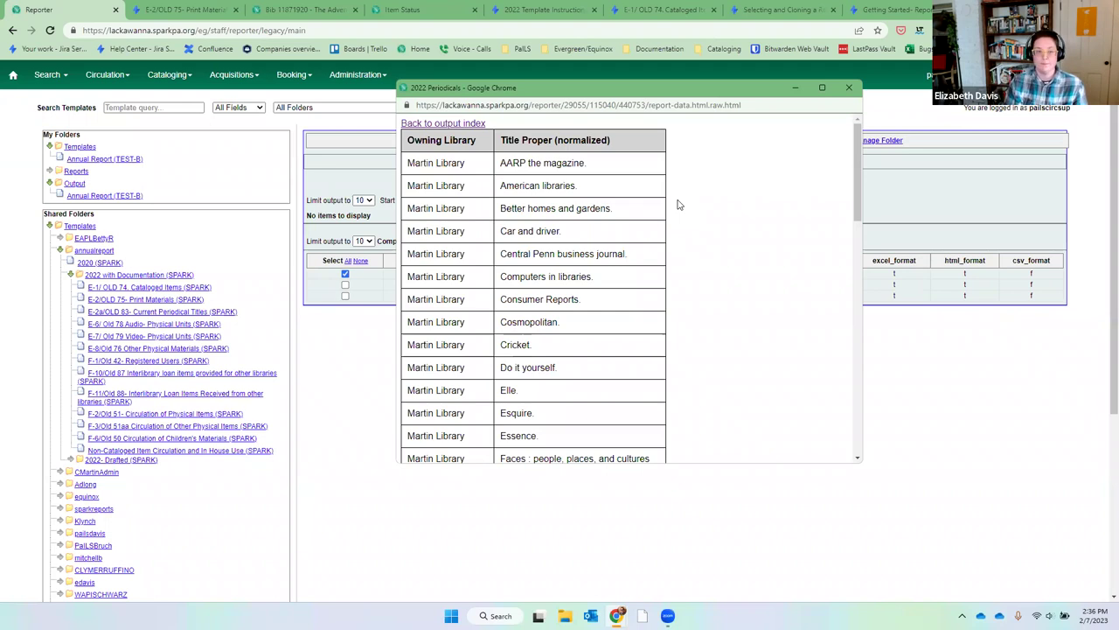
{"action": "left_click", "coordinate": [852, 89]}
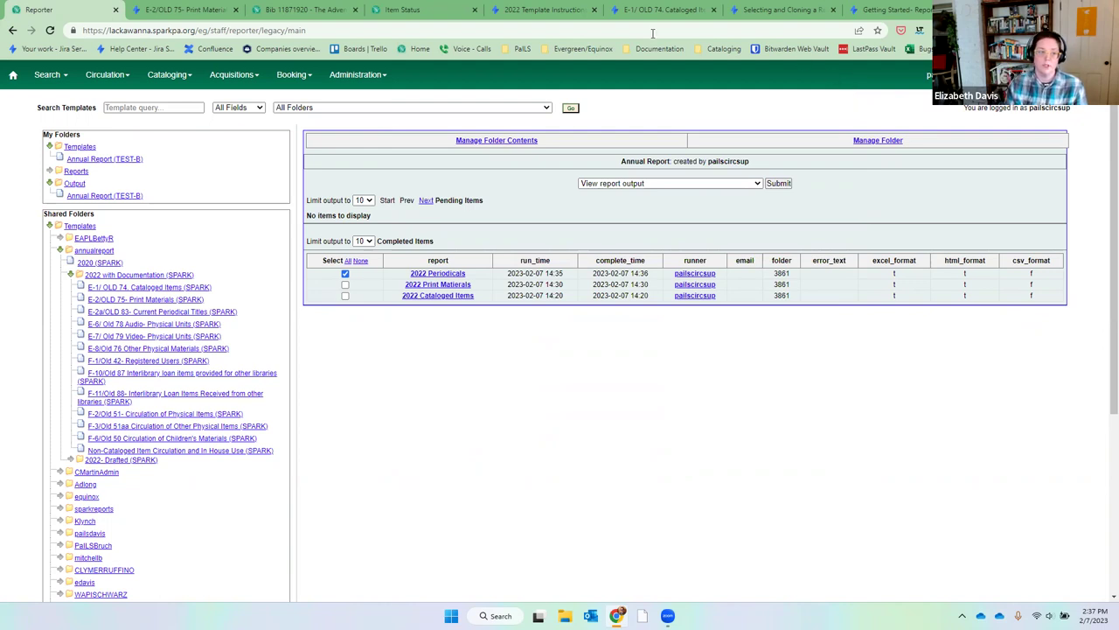
Start a Circulation checkout and look up the staff test patron by barcode.
{"action": "left_click", "coordinate": [102, 81]}
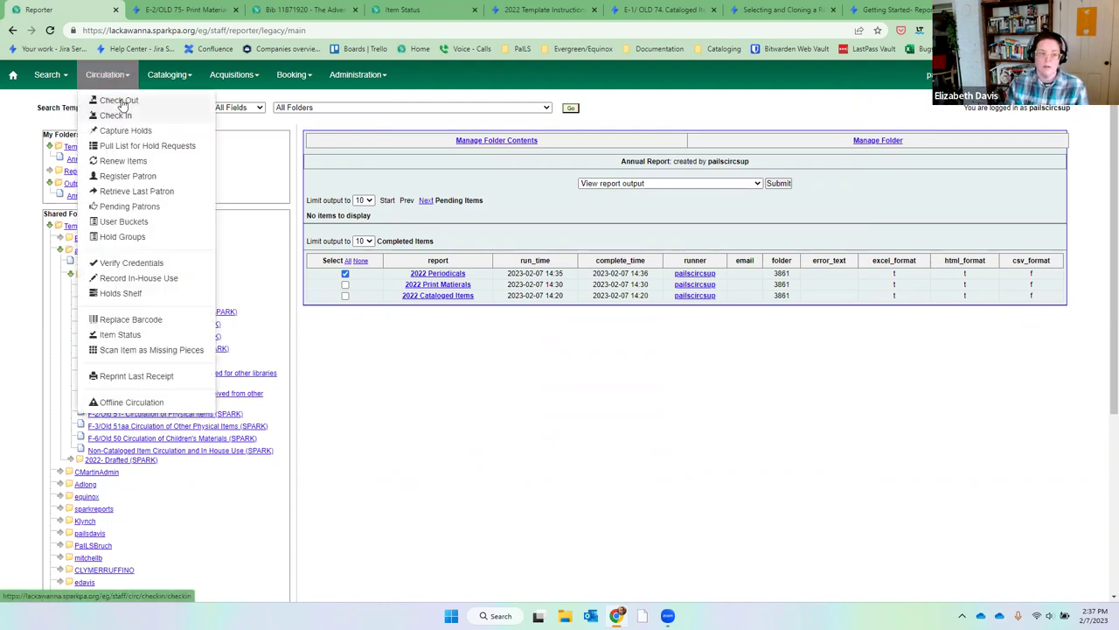
{"action": "left_click", "coordinate": [112, 101]}
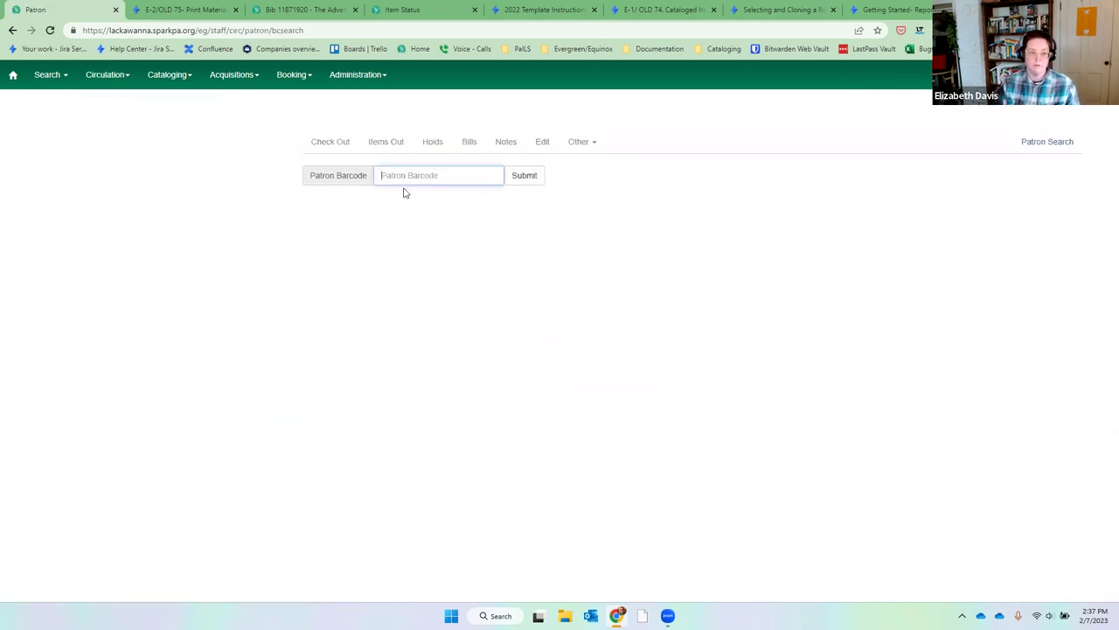
{"action": "type", "text": "pailsmargot"}
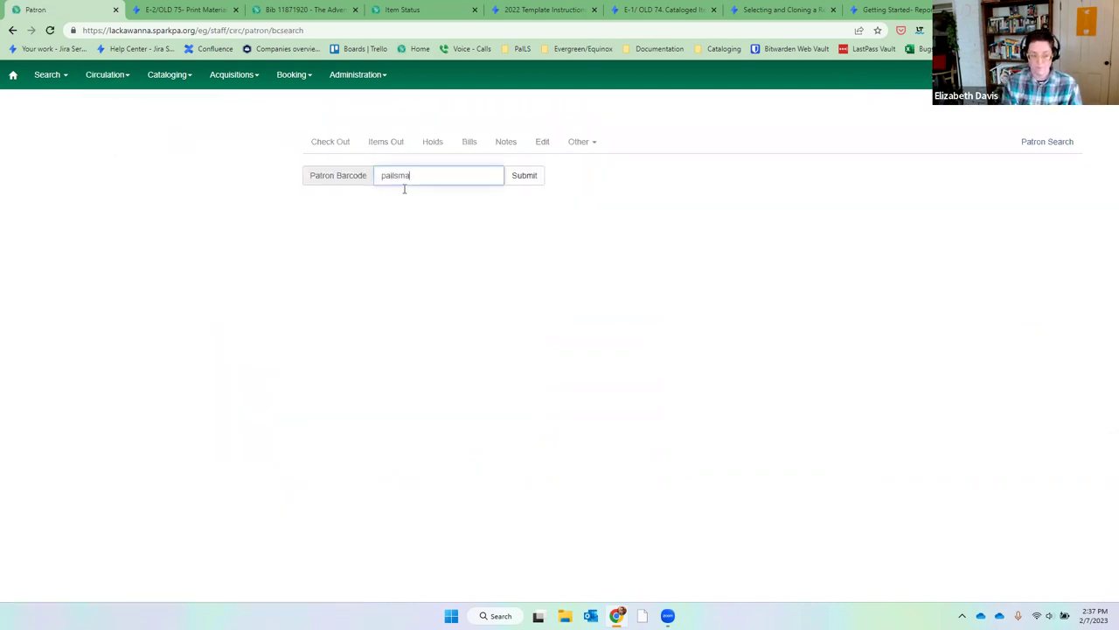
{"action": "key", "text": "Return"}
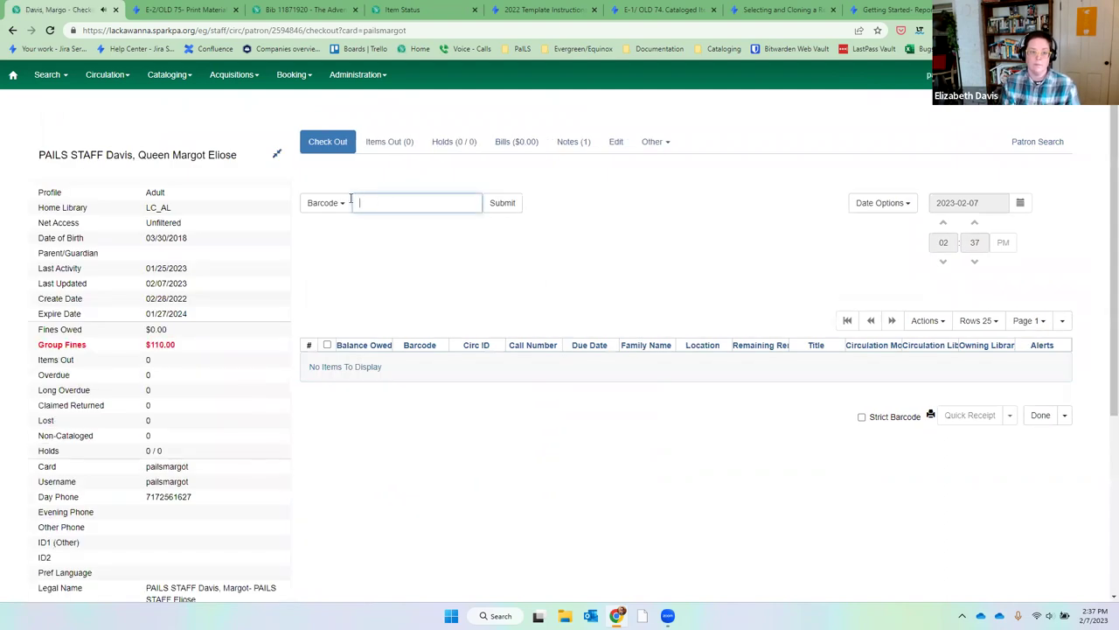
Check out 10 non-cataloged Periodicals to the patron.
{"action": "left_click", "coordinate": [338, 203]}
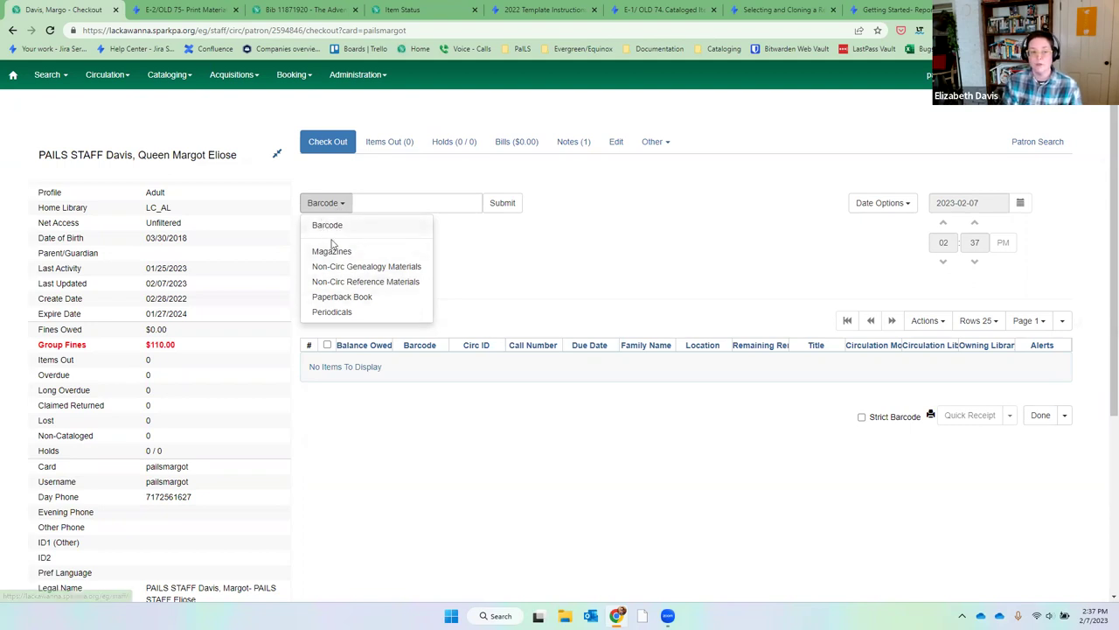
{"action": "left_click", "coordinate": [334, 253]}
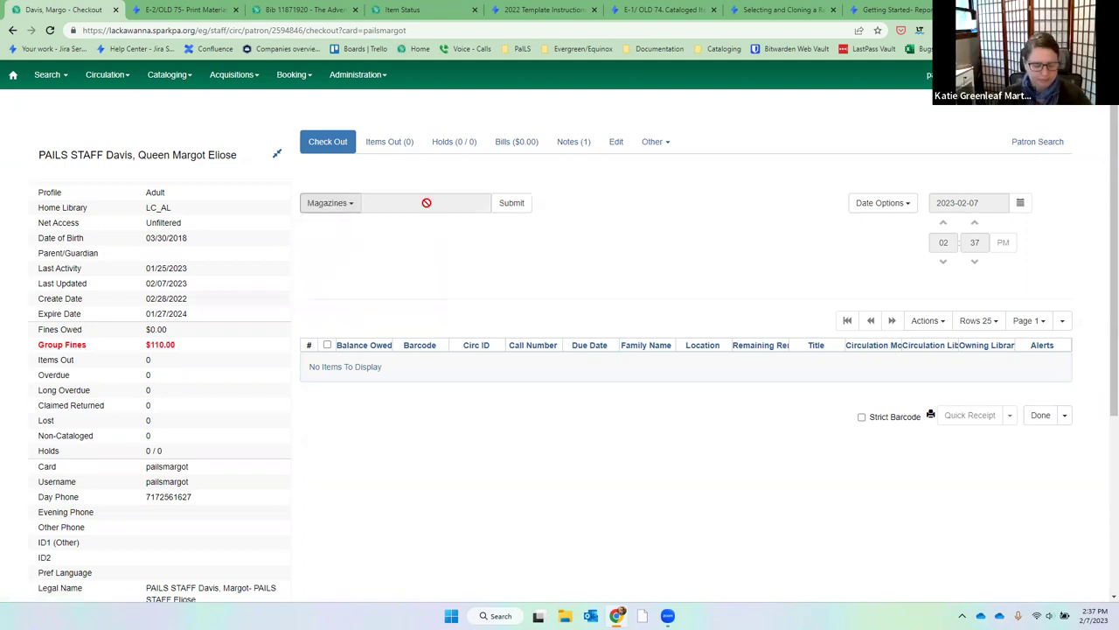
{"action": "left_click", "coordinate": [348, 203]}
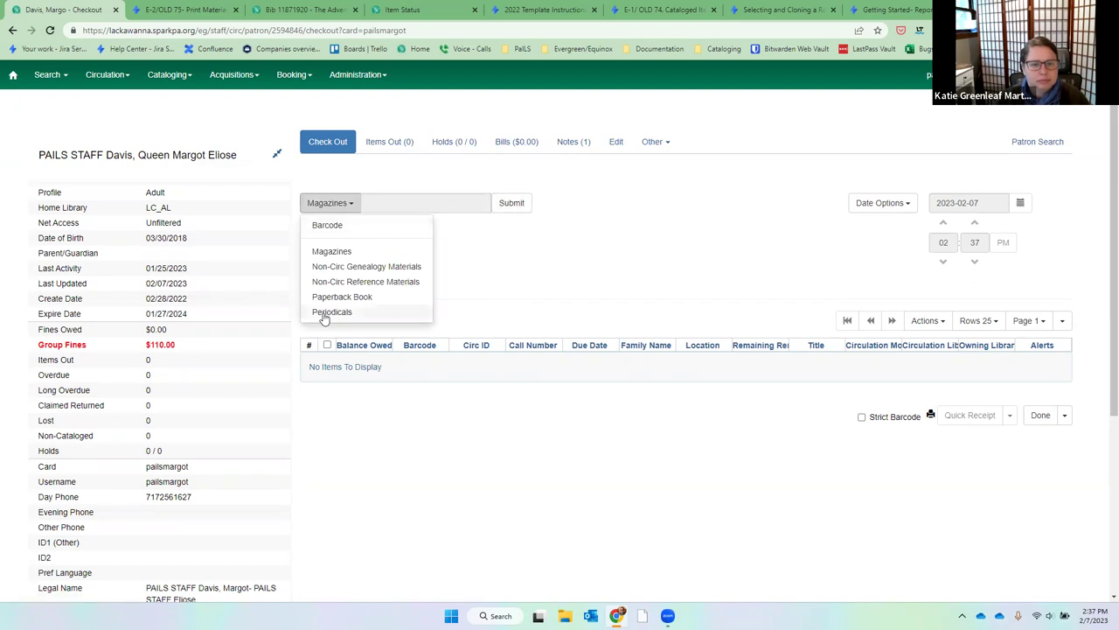
{"action": "left_click", "coordinate": [326, 313]}
{"action": "left_click", "coordinate": [524, 206]}
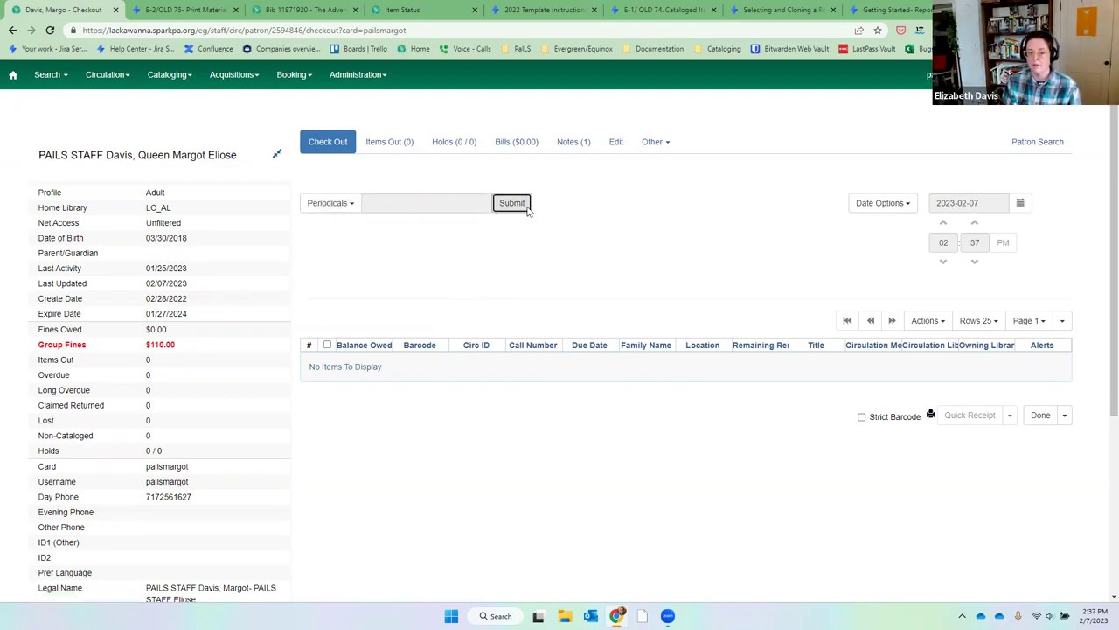
{"action": "type", "text": "0"}
{"action": "left_click", "coordinate": [664, 177]}
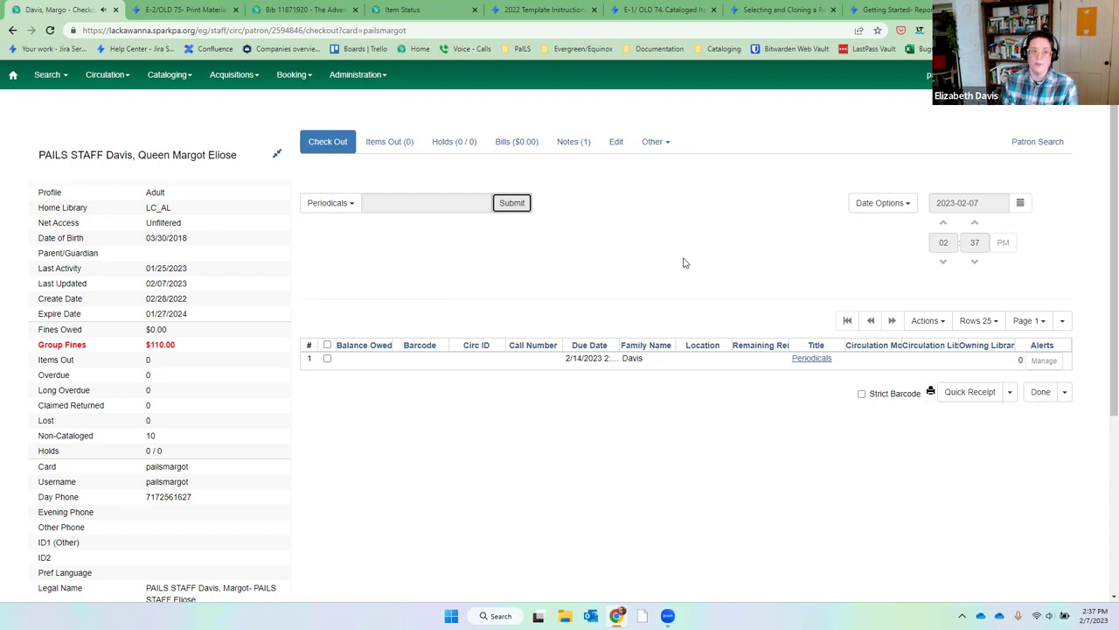
In Reports, browse Shared Templates > annualreport > 2022 with Documentation > Non-Cataloged Item Circulation.
{"action": "left_click", "coordinate": [335, 79]}
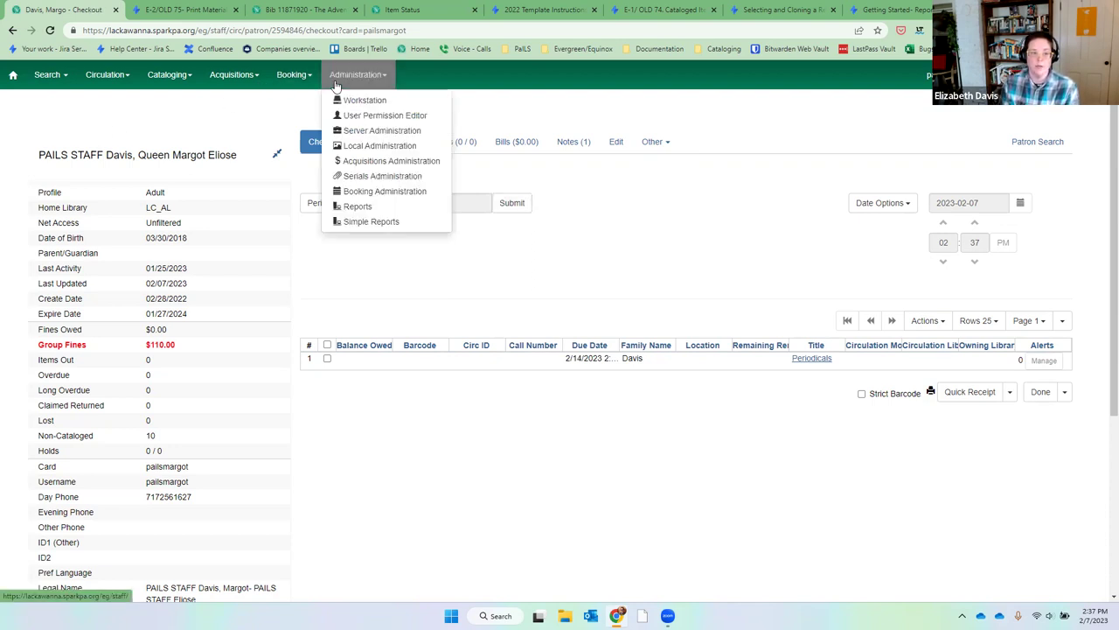
{"action": "left_click", "coordinate": [363, 206]}
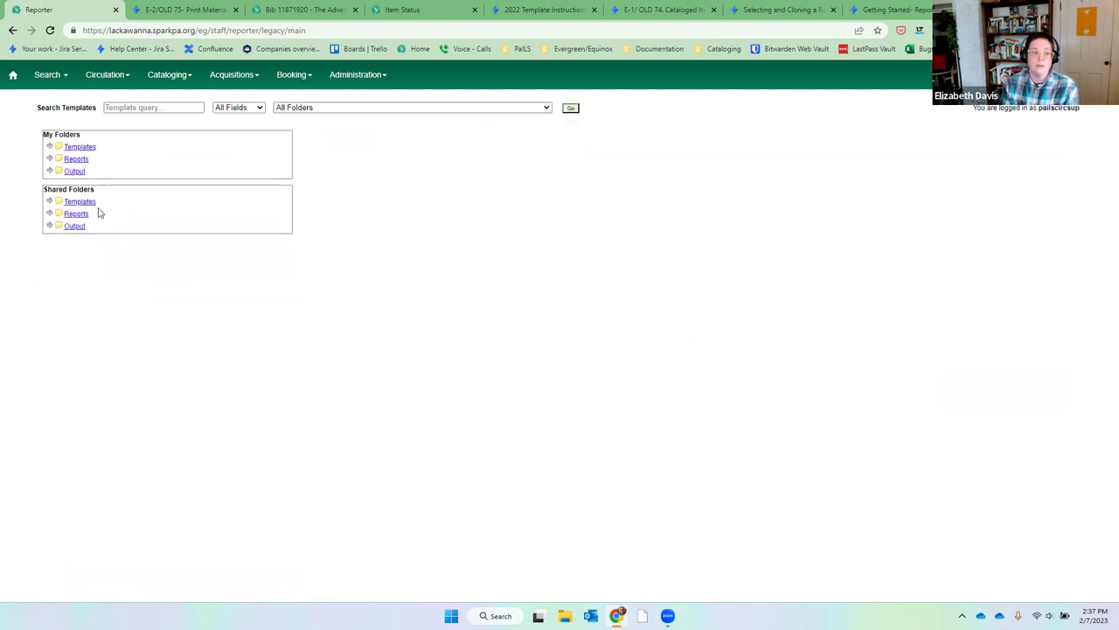
{"action": "left_click", "coordinate": [49, 201]}
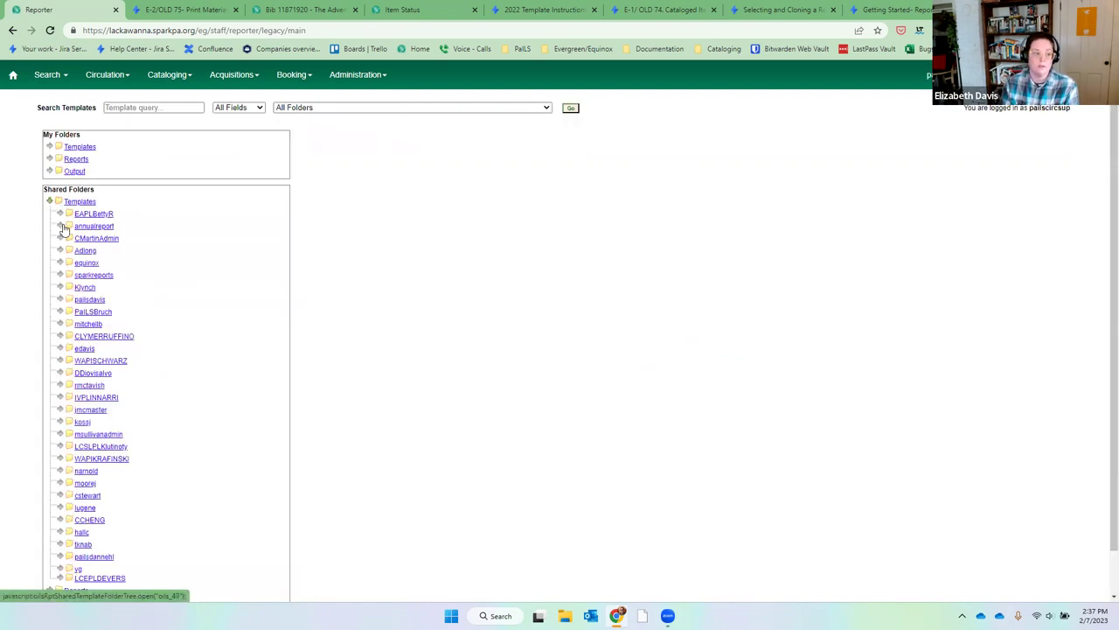
{"action": "left_click", "coordinate": [61, 226]}
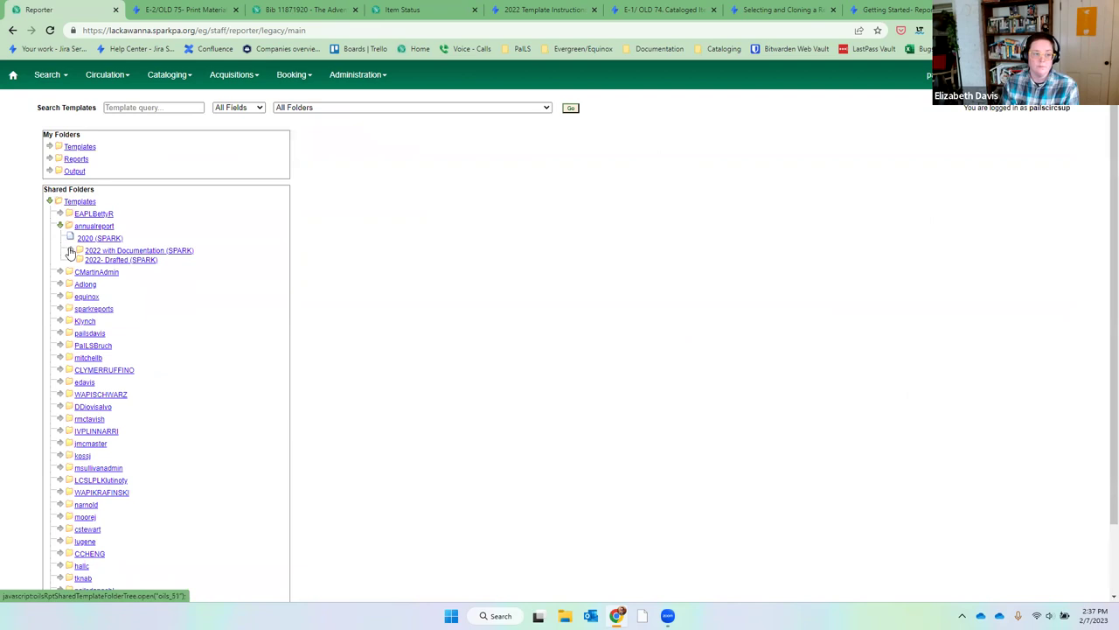
{"action": "left_click", "coordinate": [71, 253]}
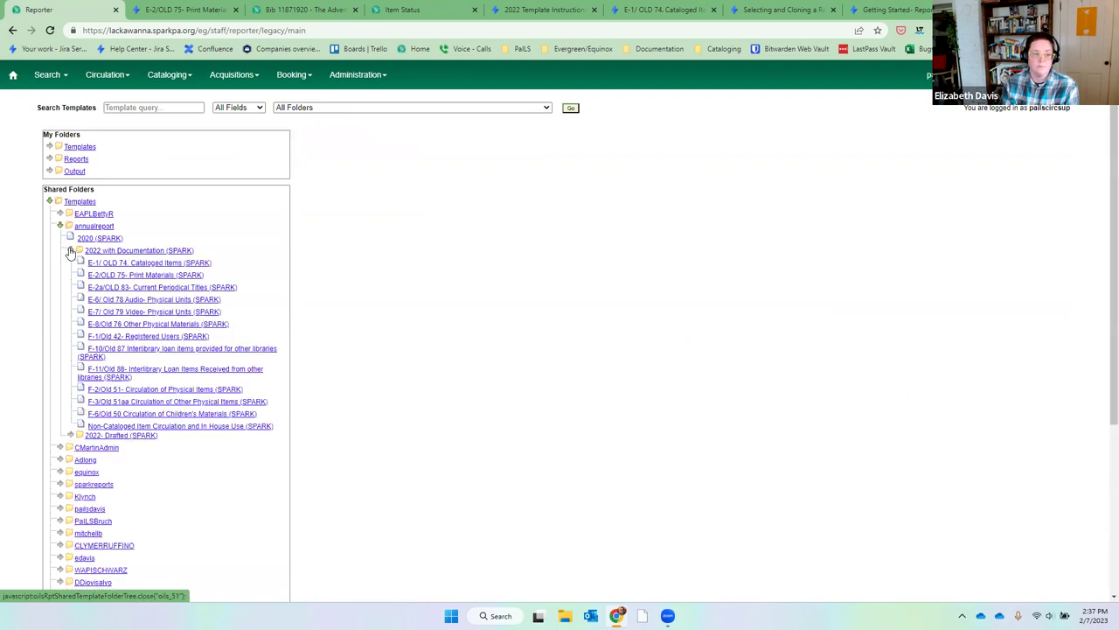
{"action": "left_click", "coordinate": [181, 428]}
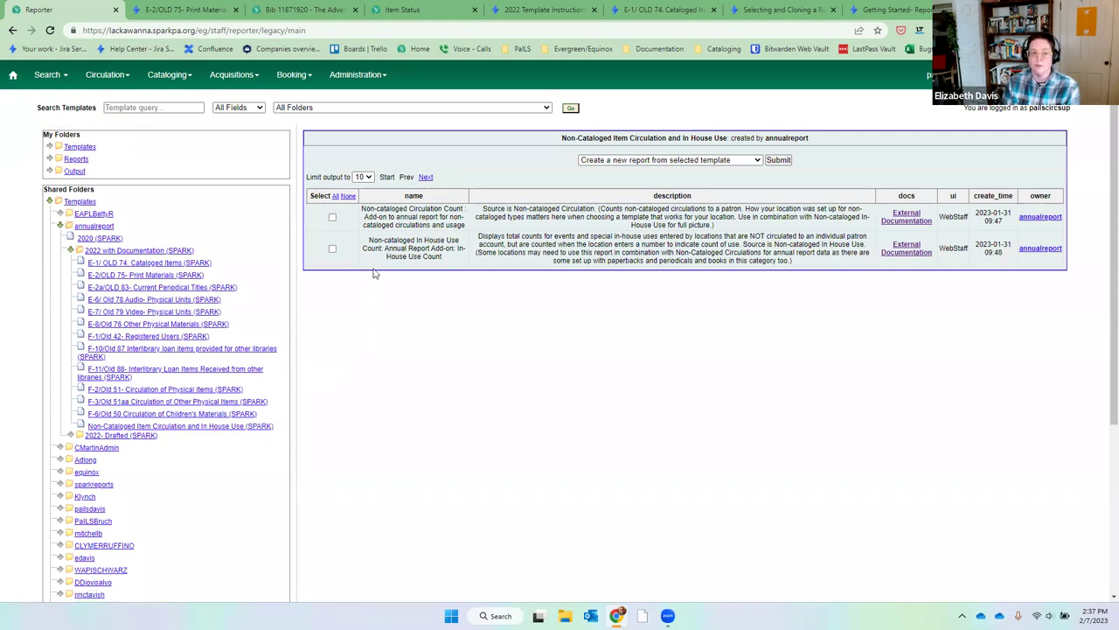
Create a new report from the Non-cataloged Circulation Count template, choosing TEST-B as circulating library.
{"action": "left_click", "coordinate": [332, 218]}
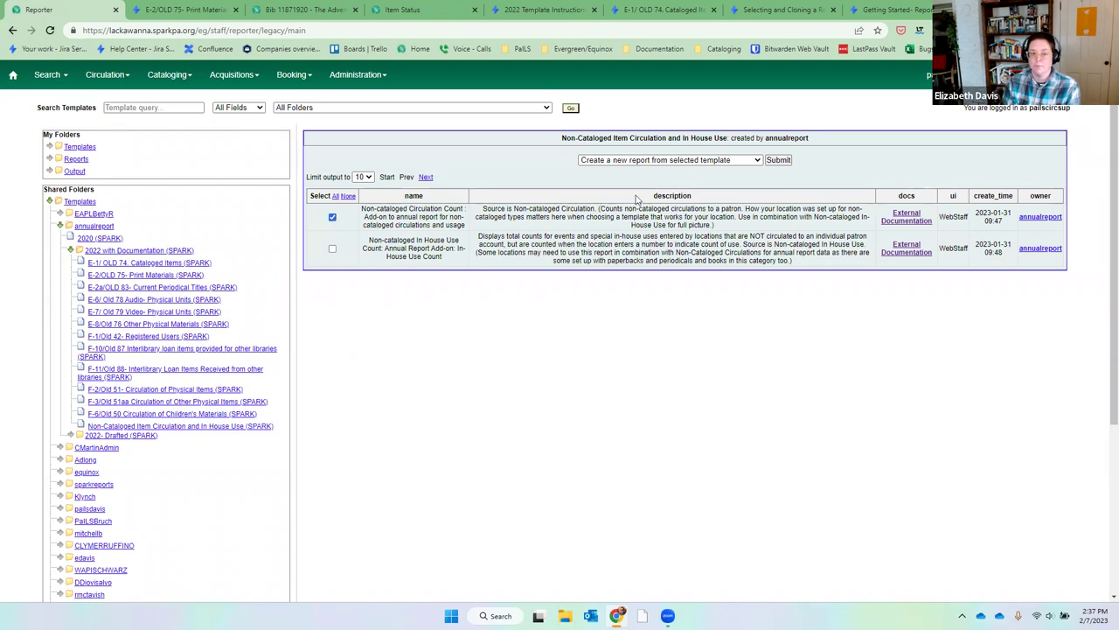
{"action": "left_click", "coordinate": [777, 161]}
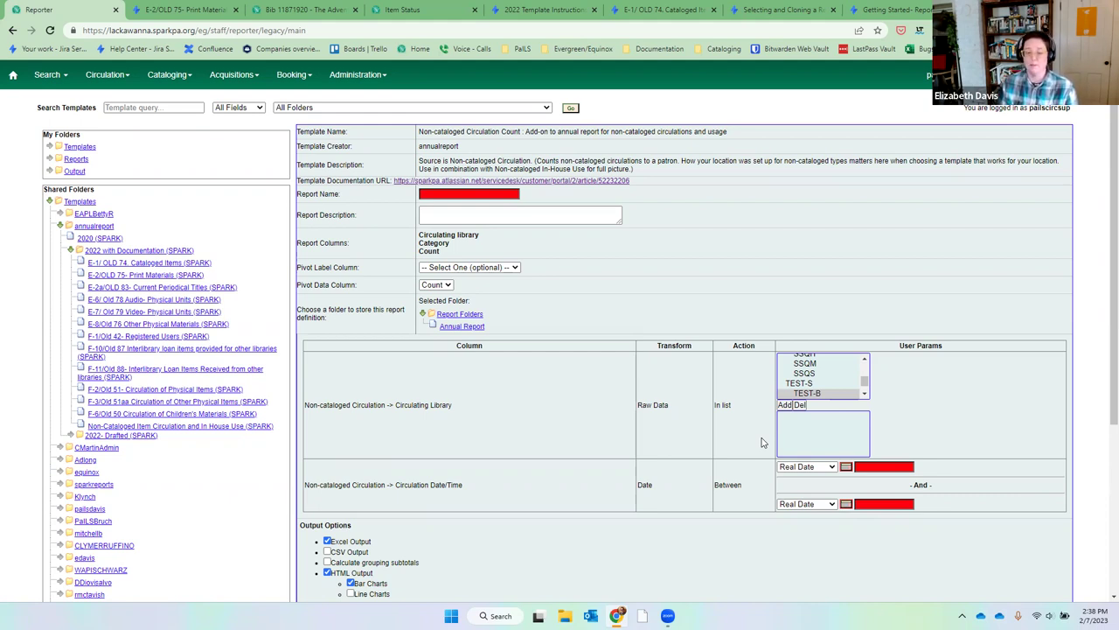
{"action": "left_click", "coordinate": [808, 394]}
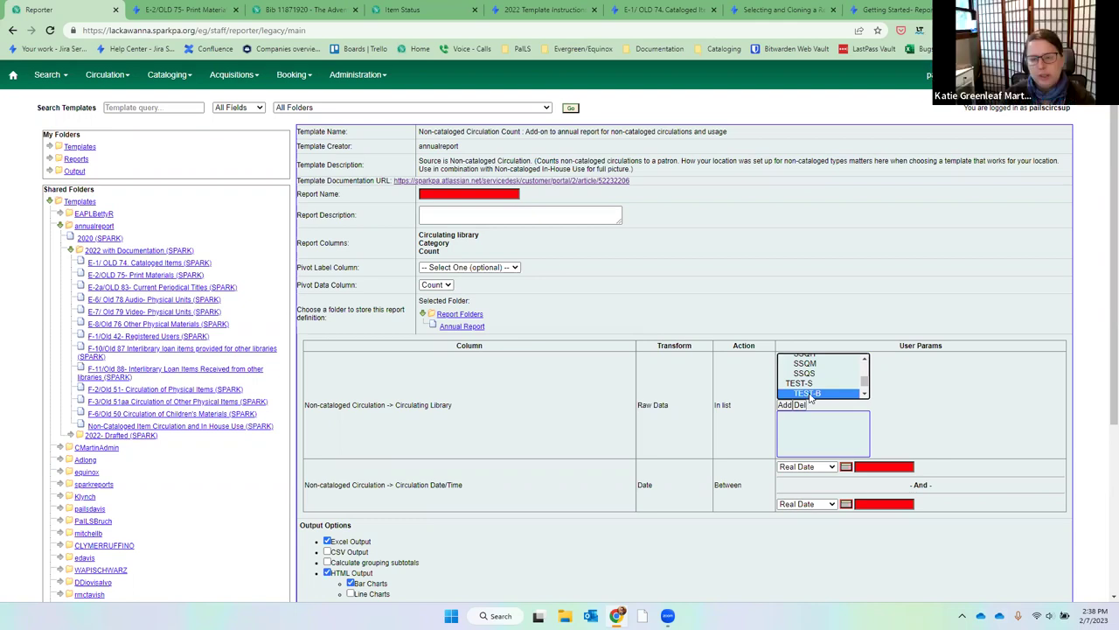
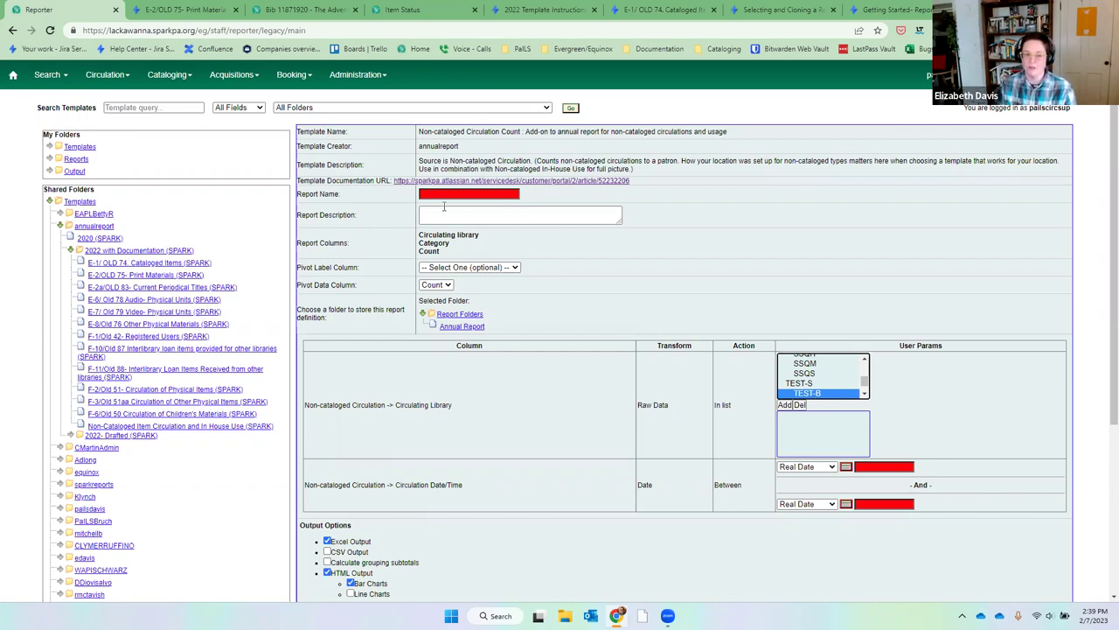
Enter '2022 Non Cataloged Circulation' as the Non-cataloged Circulation Count report name.
{"action": "left_click", "coordinate": [459, 130]}
{"action": "left_click_drag", "start_coordinate": [459, 130], "coordinate": [704, 143]}
{"action": "left_click", "coordinate": [704, 147]}
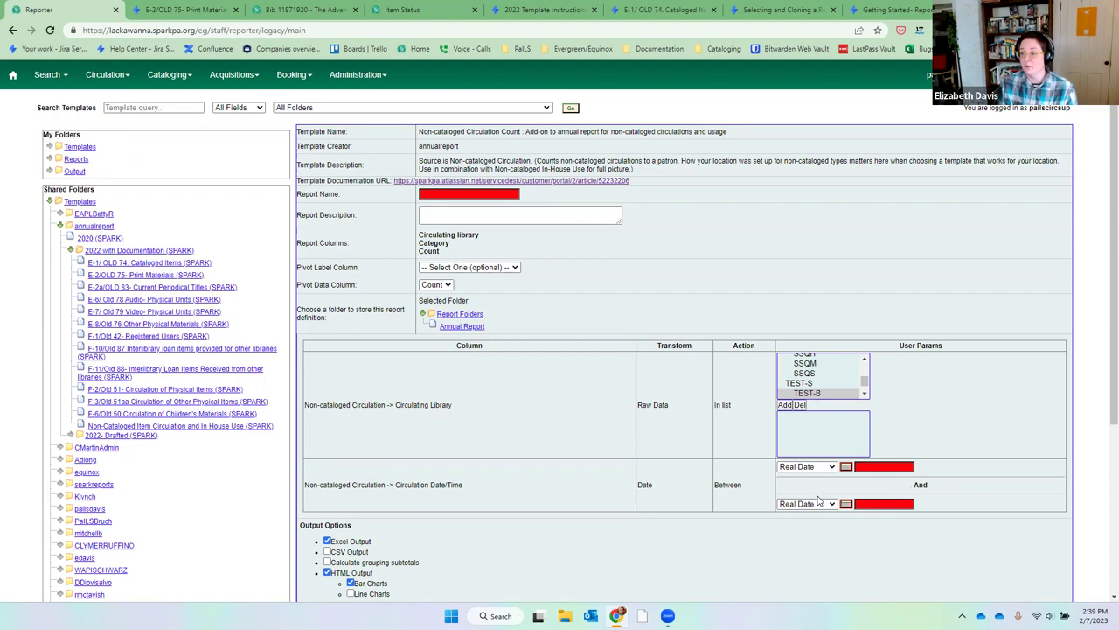
{"action": "left_click", "coordinate": [433, 194]}
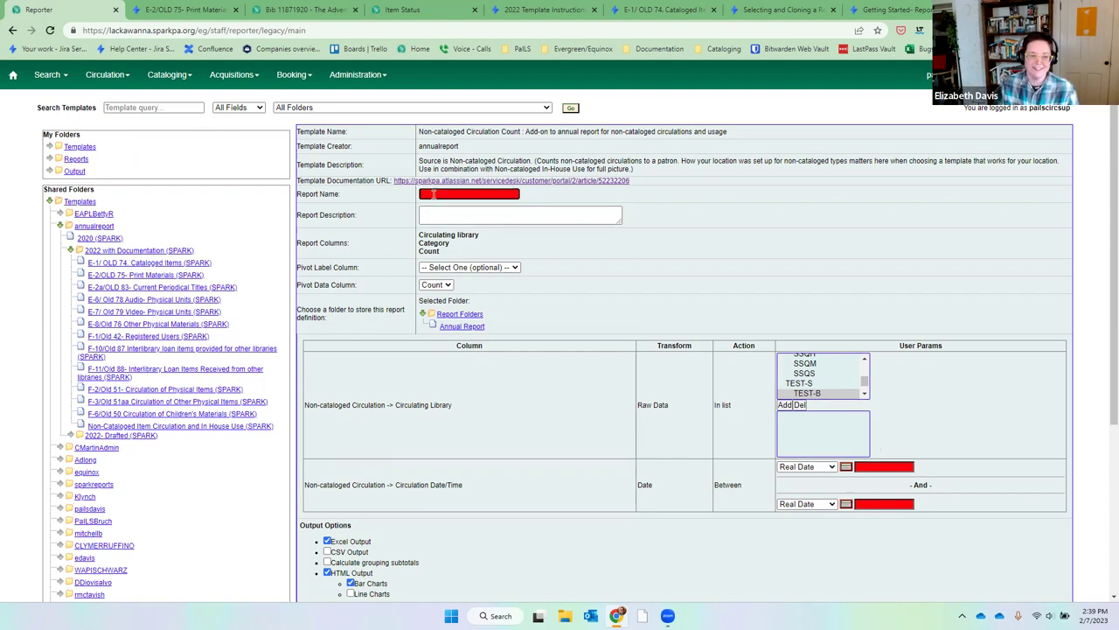
{"action": "type", "text": "2022"}
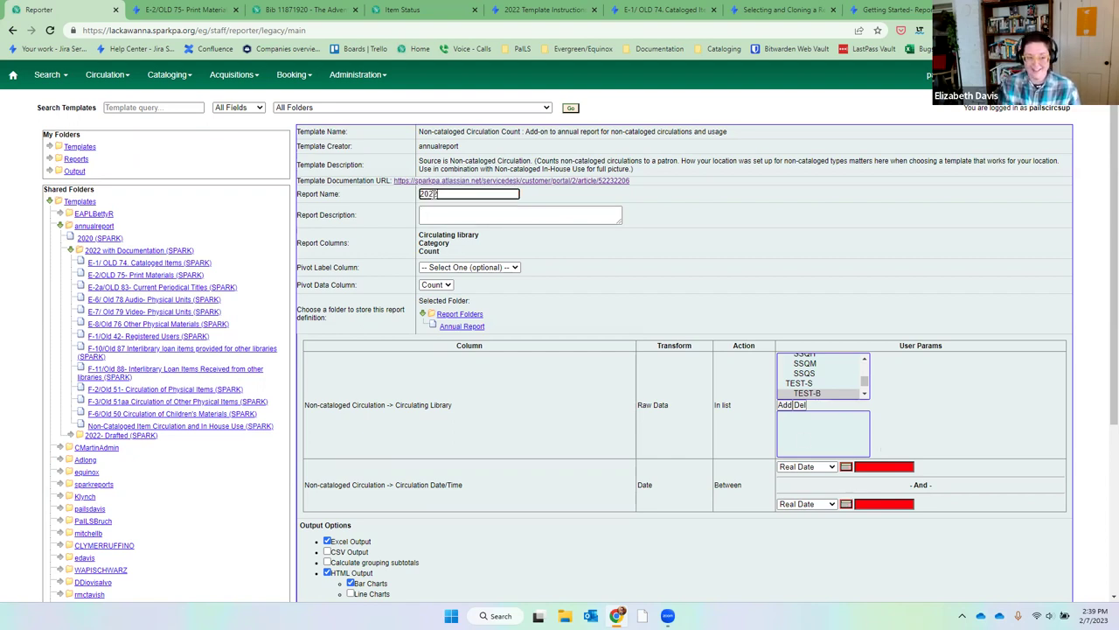
{"action": "type", "text": " Non C"}
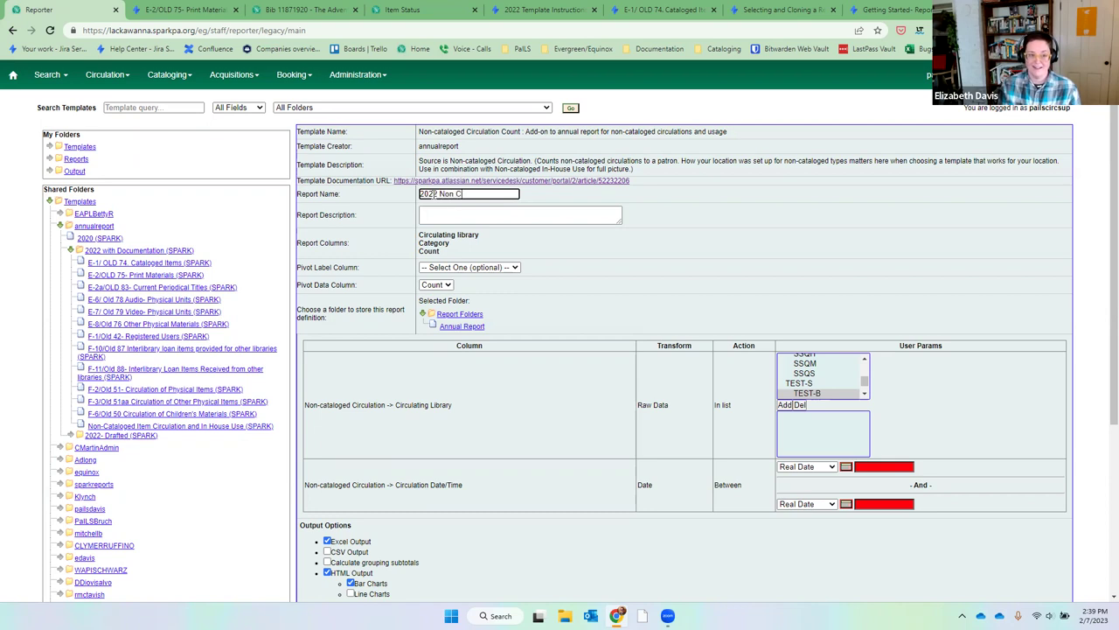
{"action": "type", "text": "ataloged Circulation"}
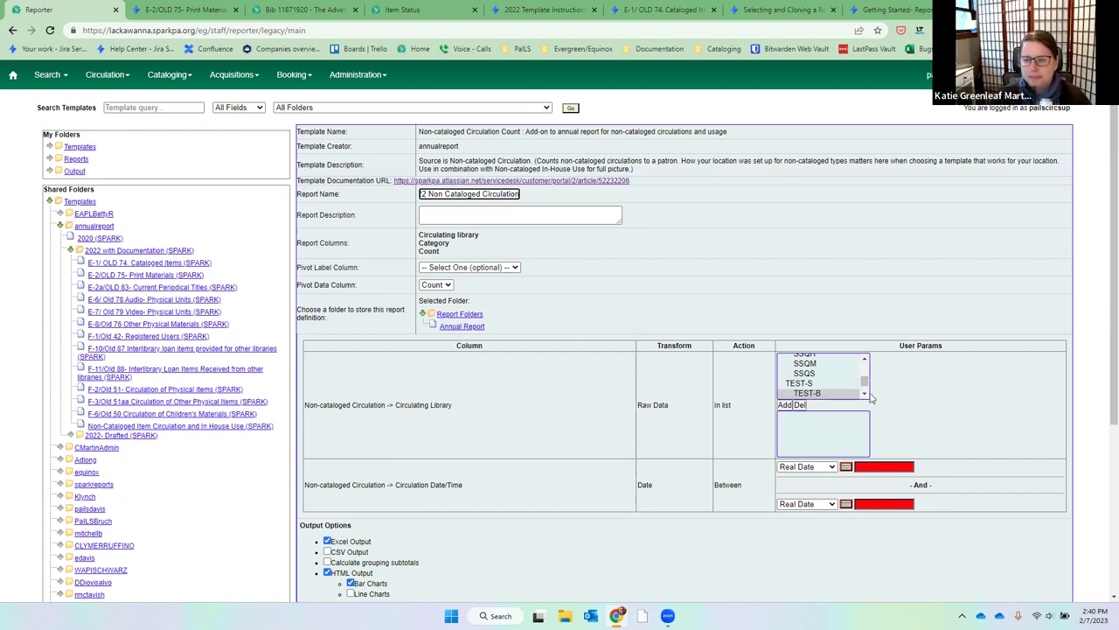
Add library MEY to the report's chosen libraries.
{"action": "left_click", "coordinate": [871, 469]}
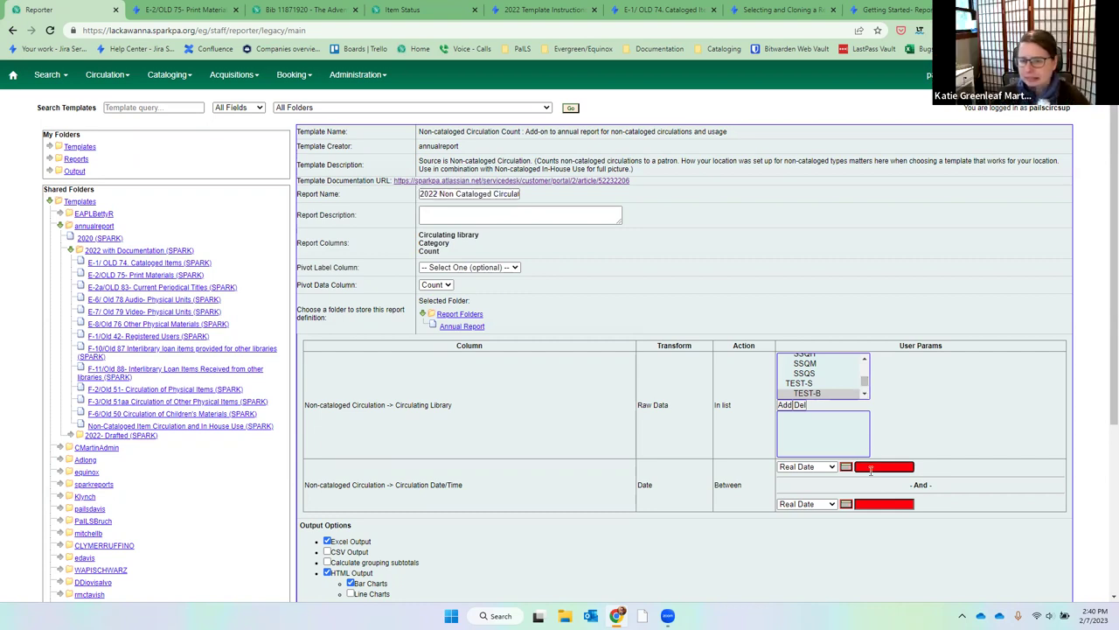
{"action": "left_click", "coordinate": [864, 364]}
{"action": "left_click", "coordinate": [803, 387]}
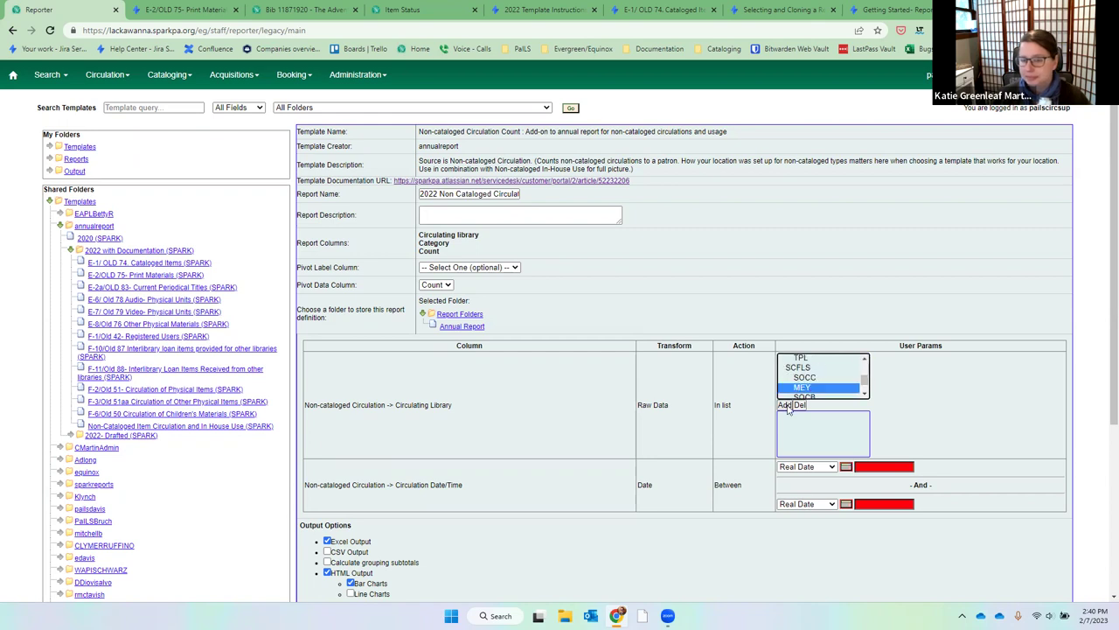
{"action": "left_click", "coordinate": [786, 405]}
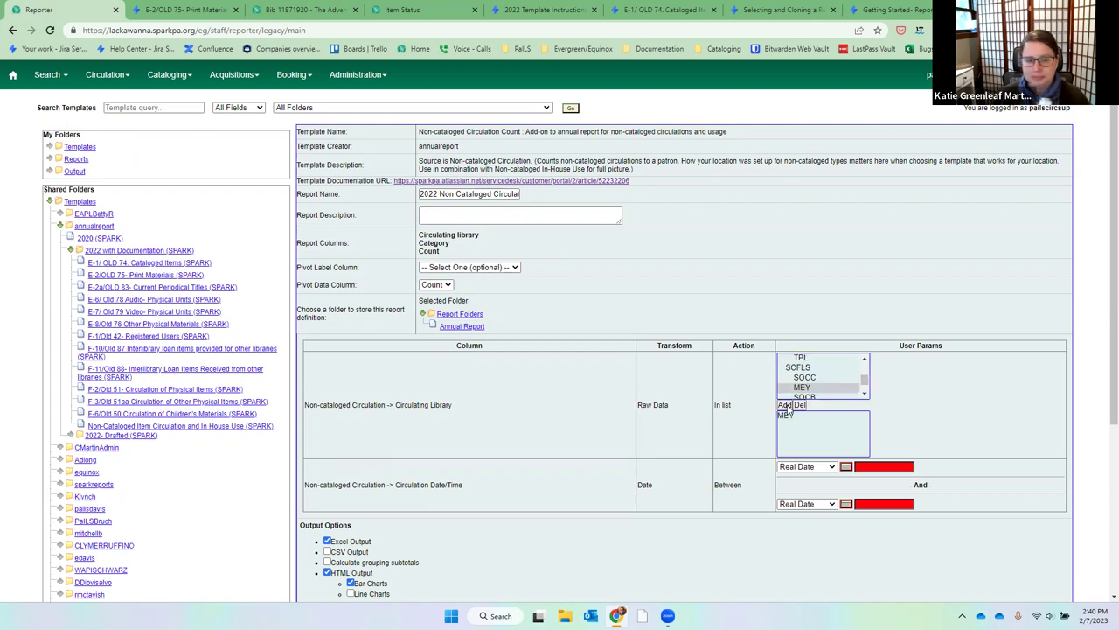
Set the circulation date range from 2022-01-01 through 2022-12-31.
{"action": "left_click", "coordinate": [865, 466]}
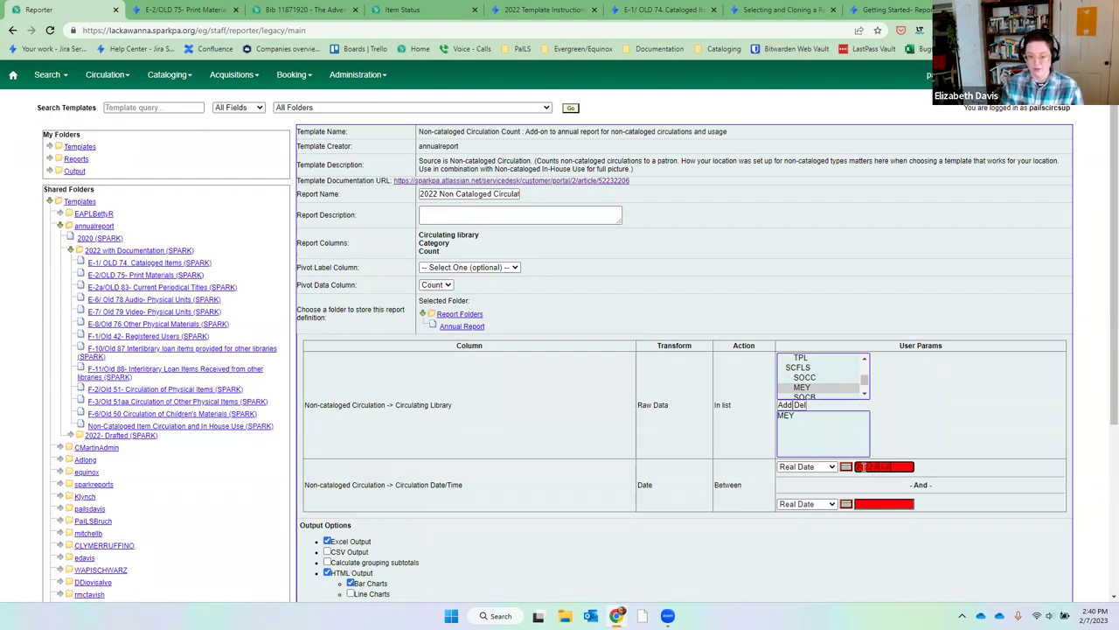
{"action": "key", "text": "Tab"}
{"action": "left_click", "coordinate": [879, 504]}
{"action": "type", "text": "2022"}
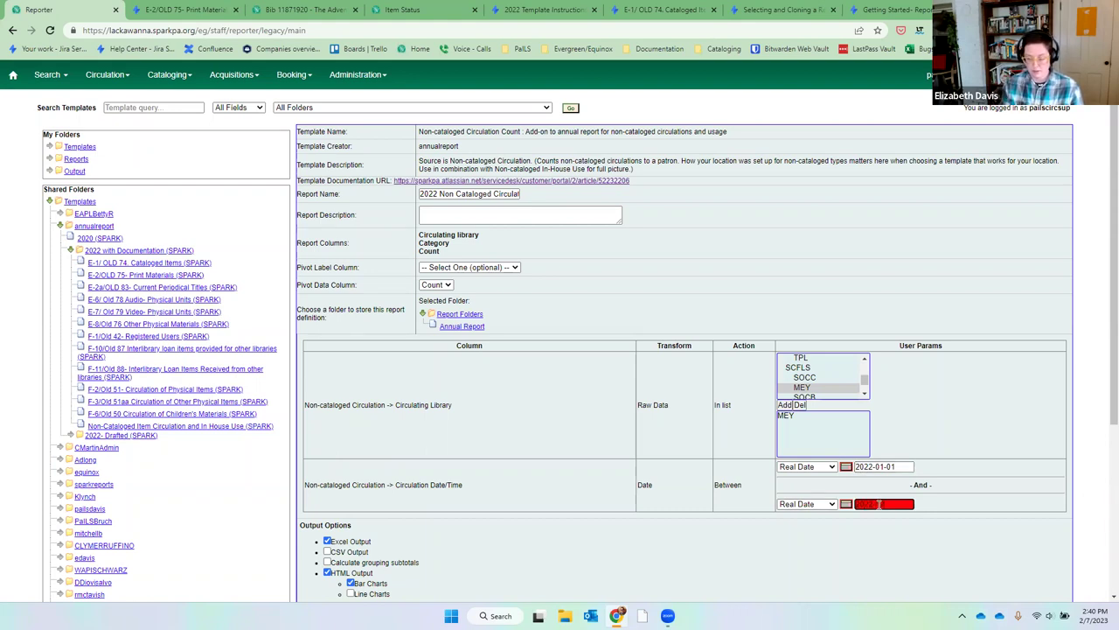
{"action": "type", "text": "-12-31"}
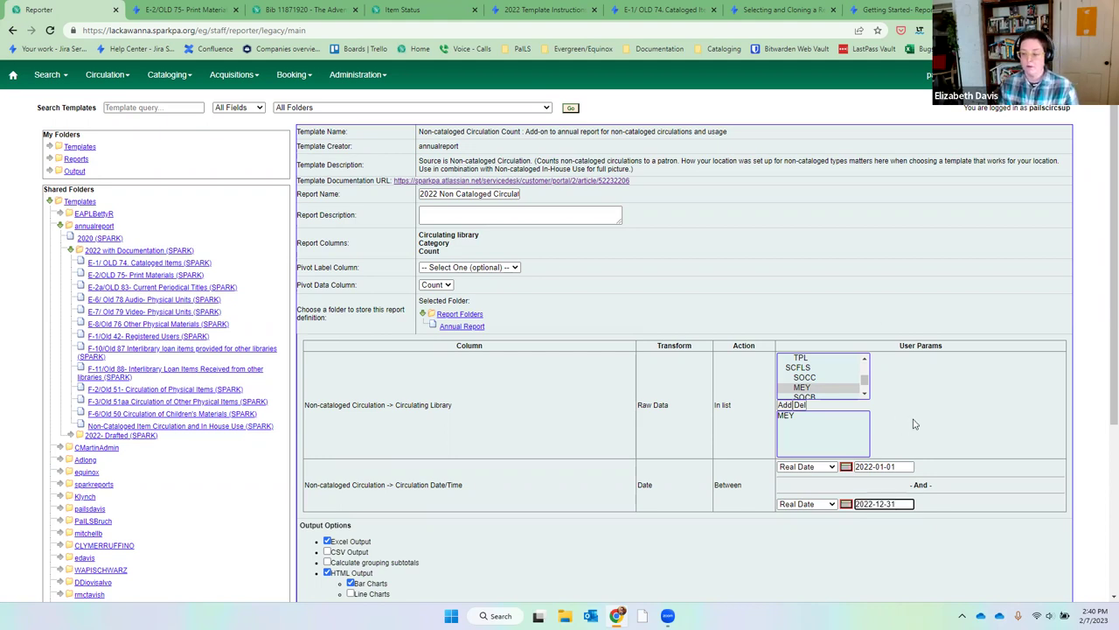
{"action": "left_click", "coordinate": [845, 467]}
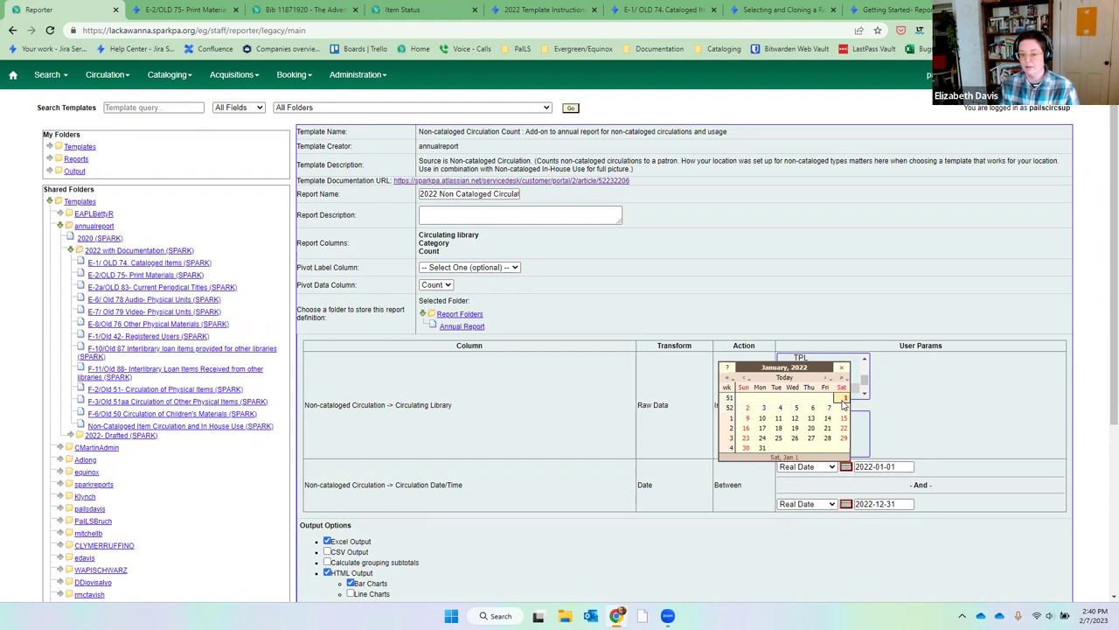
{"action": "left_click", "coordinate": [917, 408]}
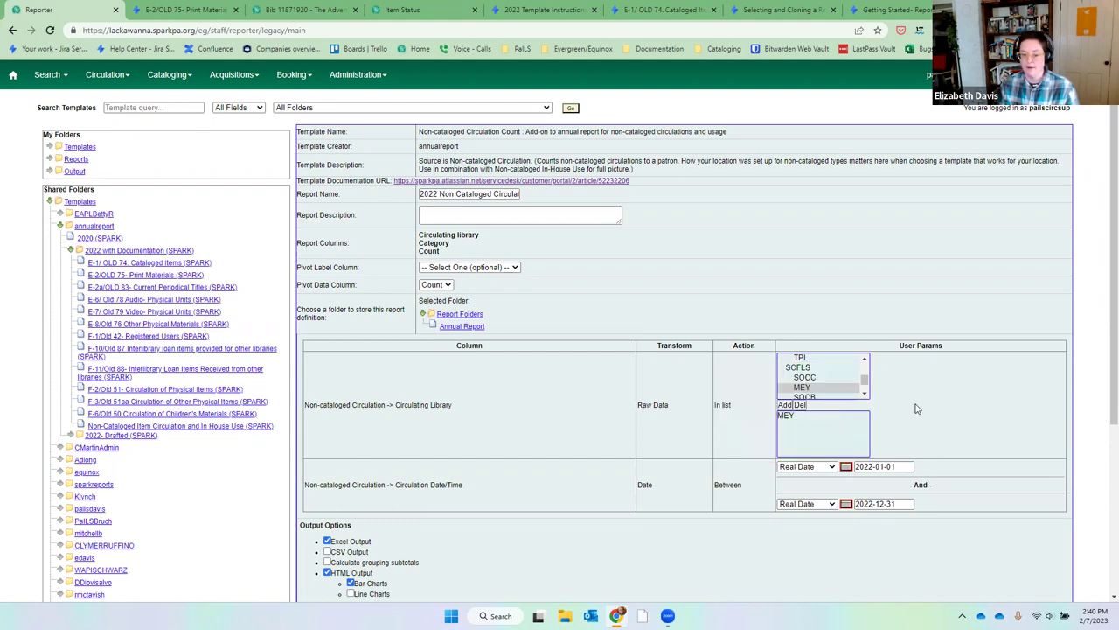
{"action": "scroll", "coordinate": [917, 408], "scroll_direction": "down", "scroll_amount": 3}
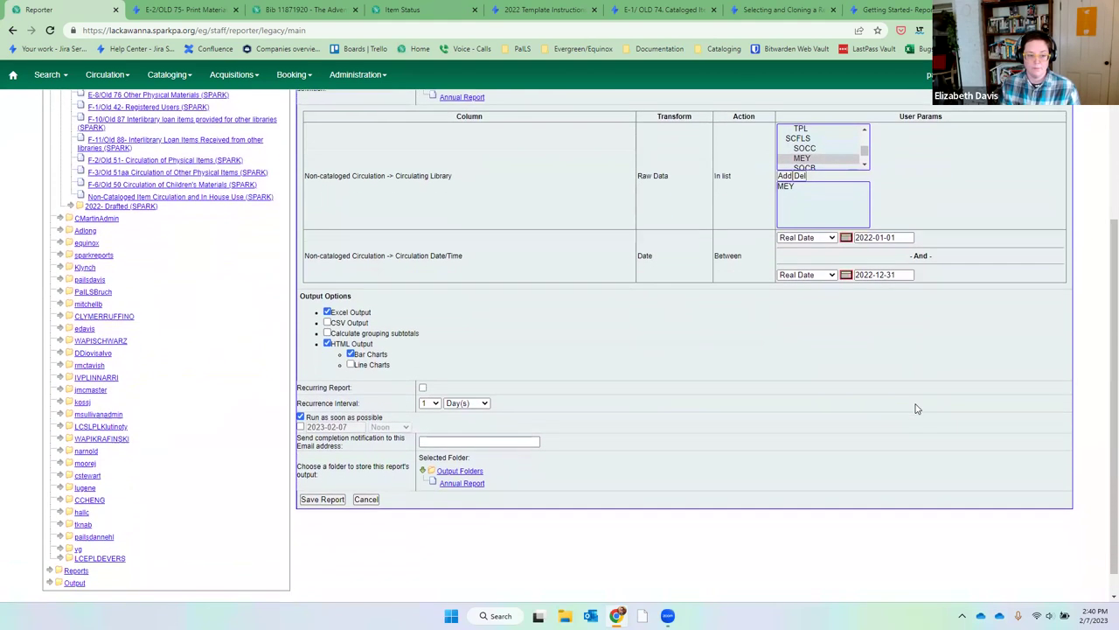
Turn off bar charts, turn on grouping subtotals, and send output to Annual Report.
{"action": "left_click", "coordinate": [351, 327]}
{"action": "left_click", "coordinate": [327, 306]}
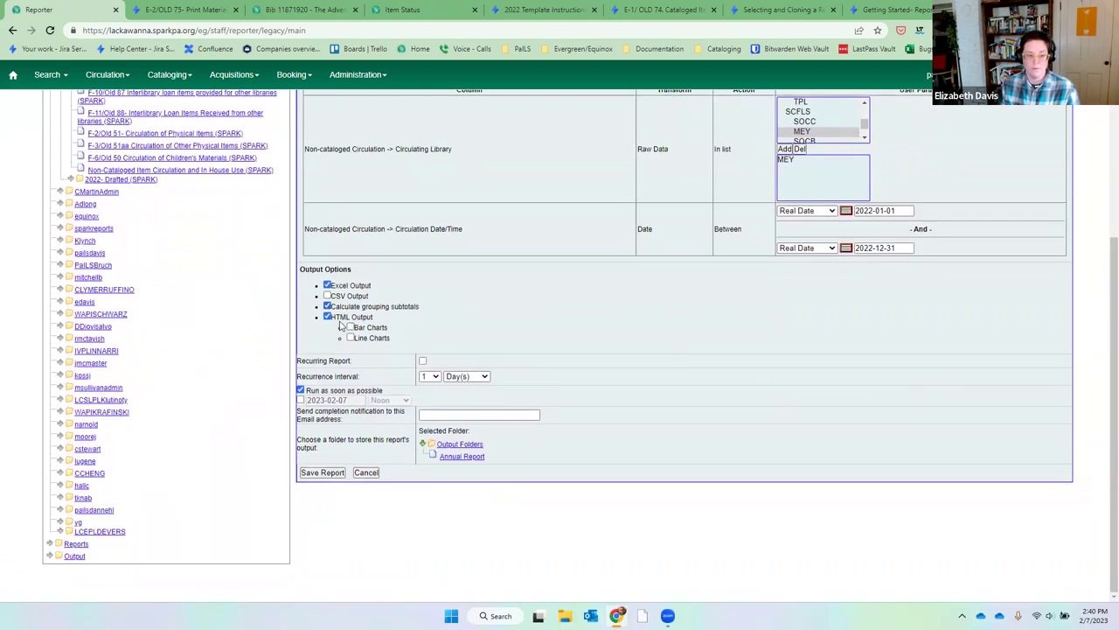
{"action": "left_click", "coordinate": [455, 458]}
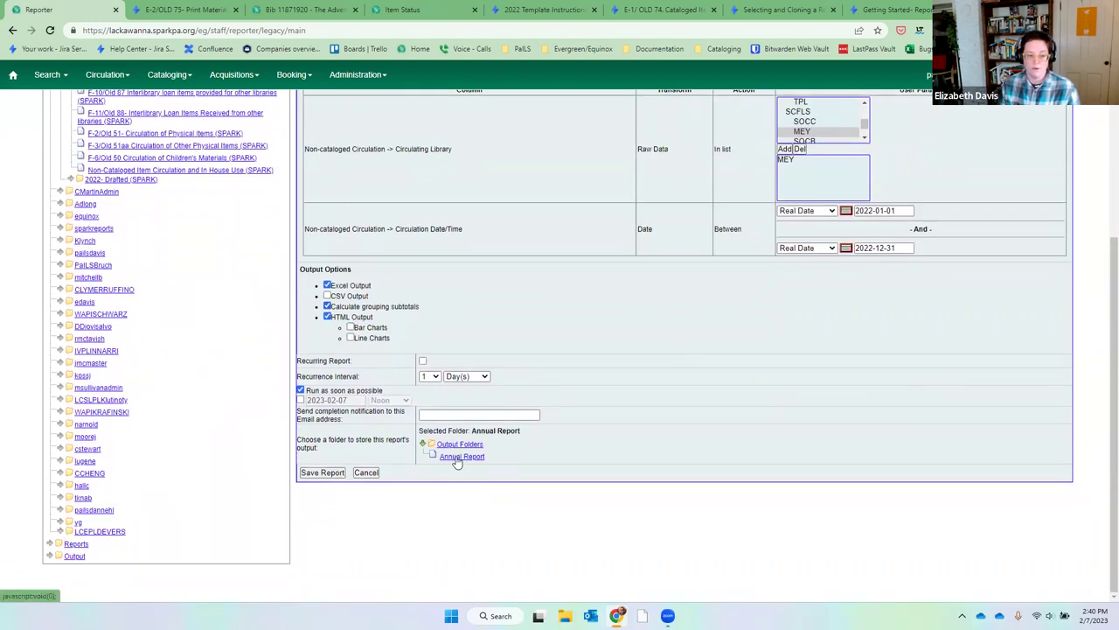
File the report definition under Annual Report and save it successfully.
{"action": "left_click", "coordinate": [325, 472]}
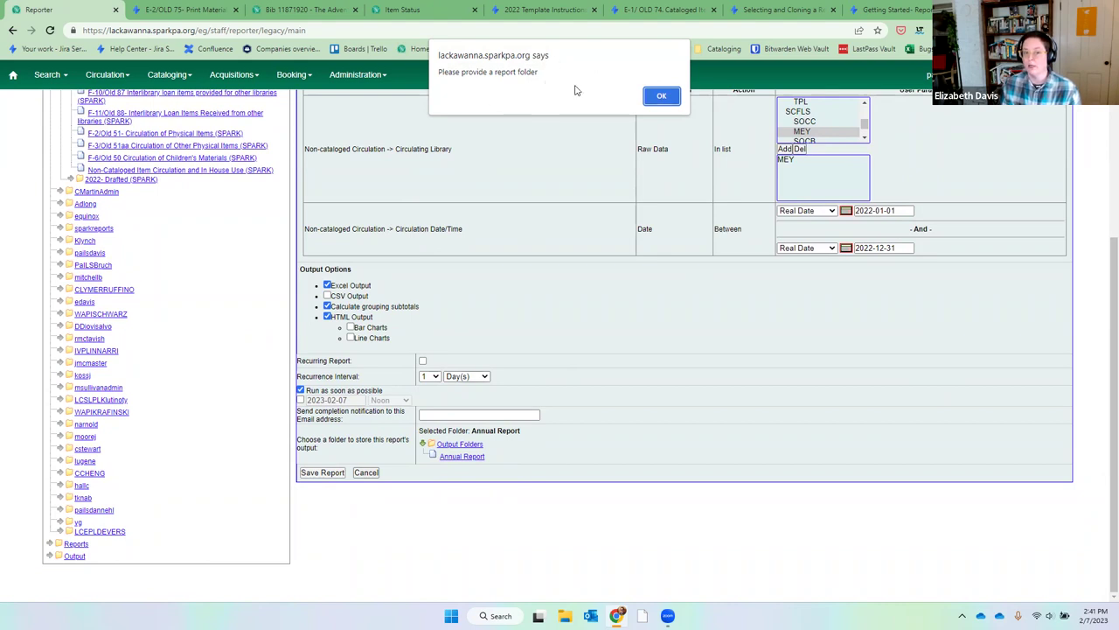
{"action": "left_click", "coordinate": [661, 97]}
{"action": "scroll", "coordinate": [667, 310], "scroll_direction": "up", "scroll_amount": 1}
{"action": "left_click", "coordinate": [462, 186]}
{"action": "scroll", "coordinate": [537, 525], "scroll_direction": "down", "scroll_amount": 1}
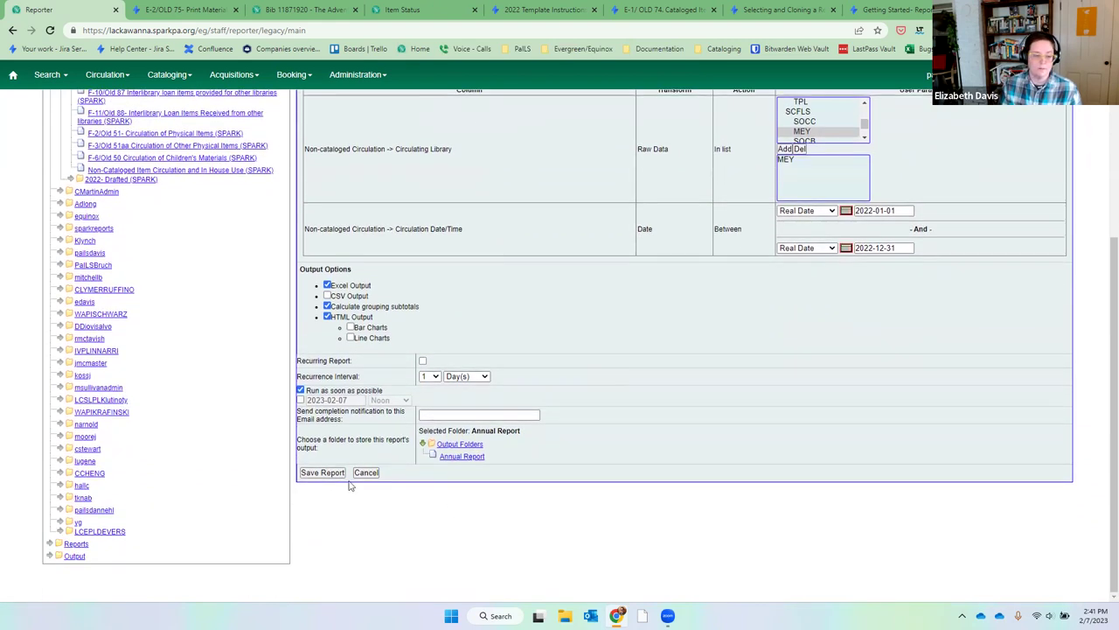
{"action": "left_click", "coordinate": [330, 474]}
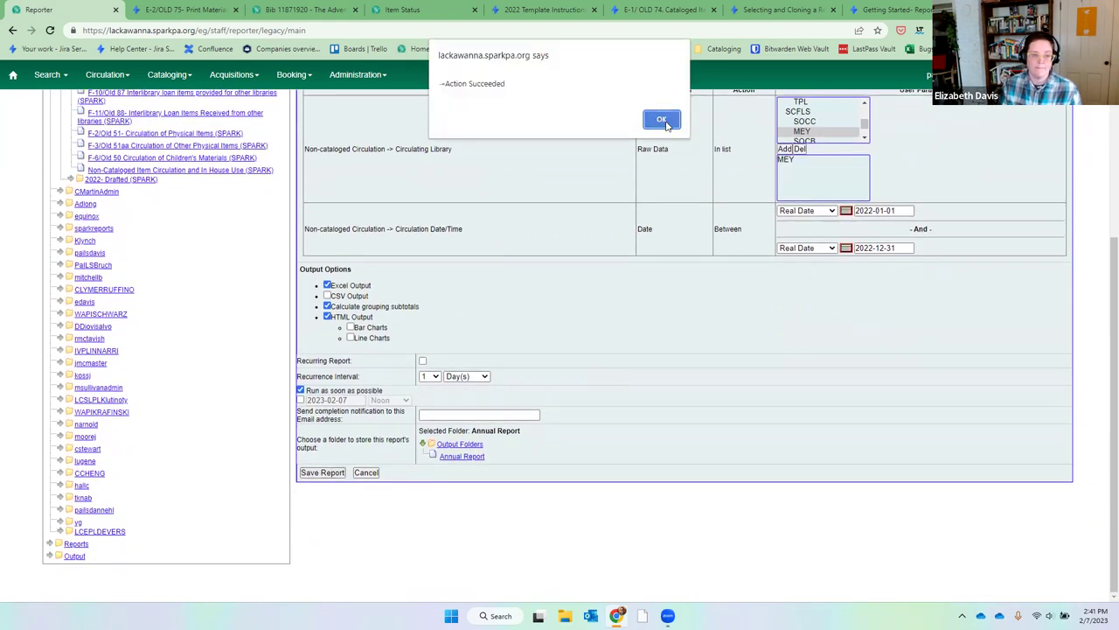
{"action": "left_click", "coordinate": [662, 120]}
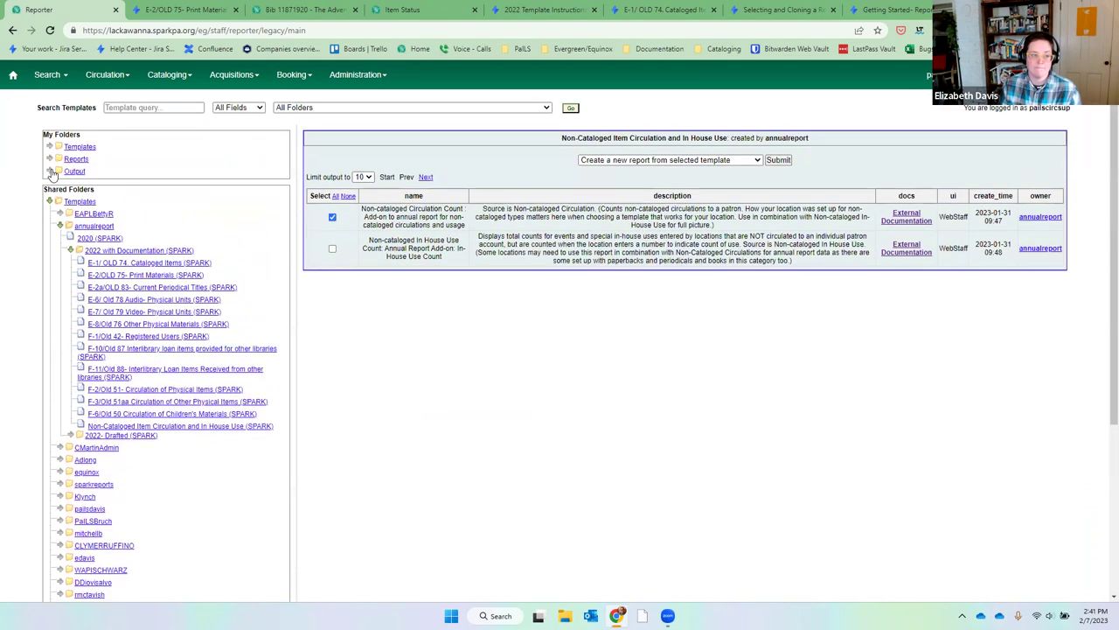
{"action": "left_click", "coordinate": [51, 171]}
Refresh the Annual Report output folder until the new report shows completed.
{"action": "left_click", "coordinate": [79, 184]}
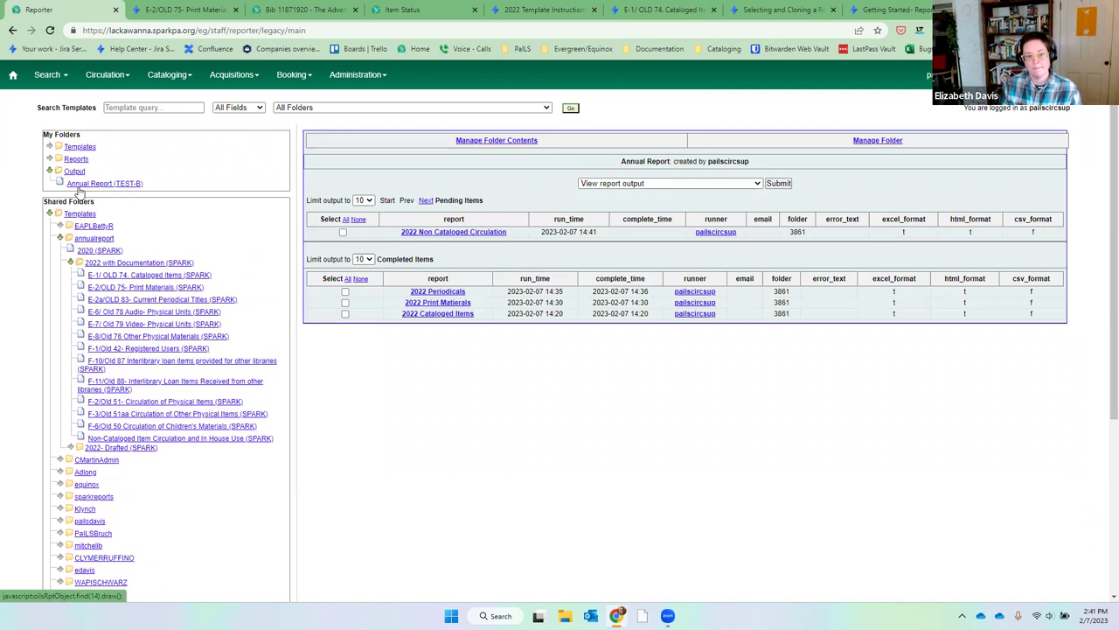
{"action": "left_click", "coordinate": [78, 192]}
{"action": "left_click", "coordinate": [78, 187]}
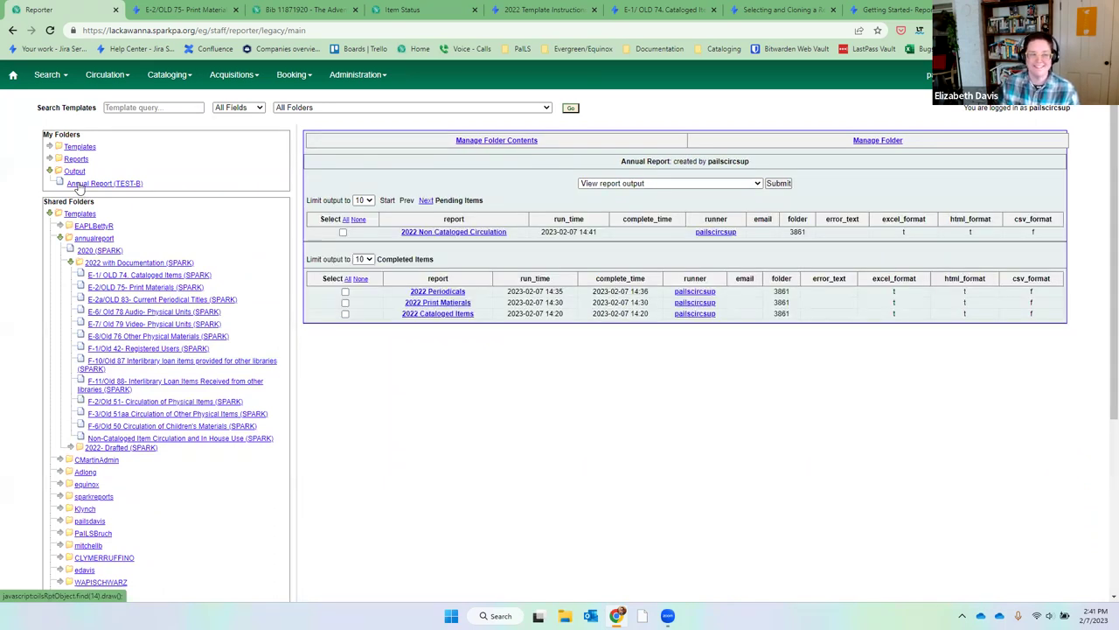
{"action": "left_click", "coordinate": [79, 185]}
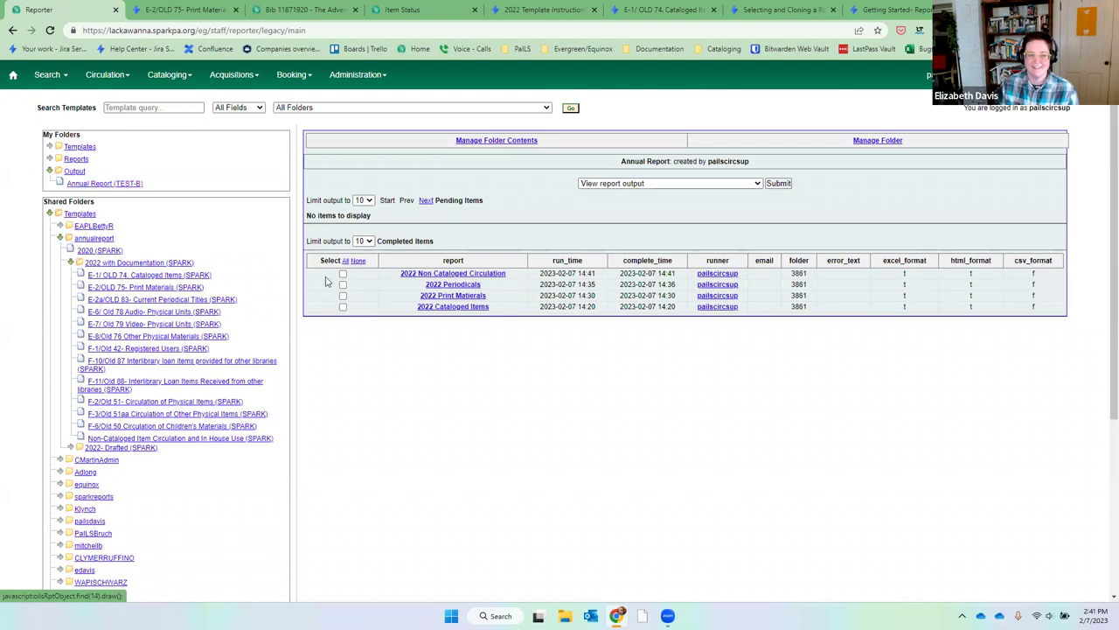
View the 2022 Non Cataloged Circulation output, showing a count of 0, then close it.
{"action": "left_click", "coordinate": [342, 273]}
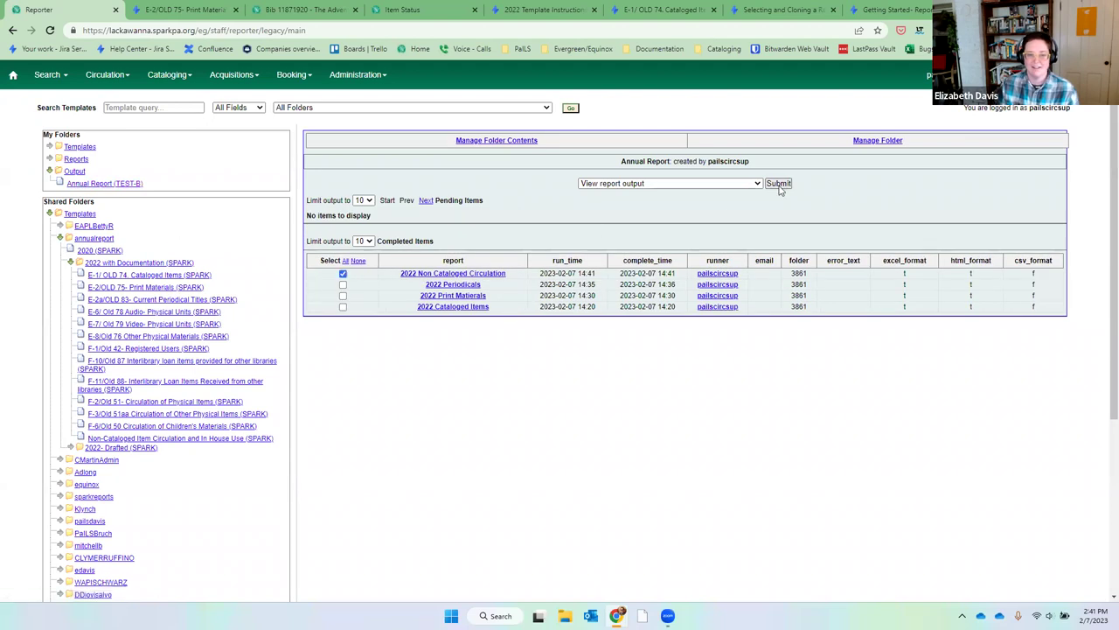
{"action": "left_click", "coordinate": [778, 184]}
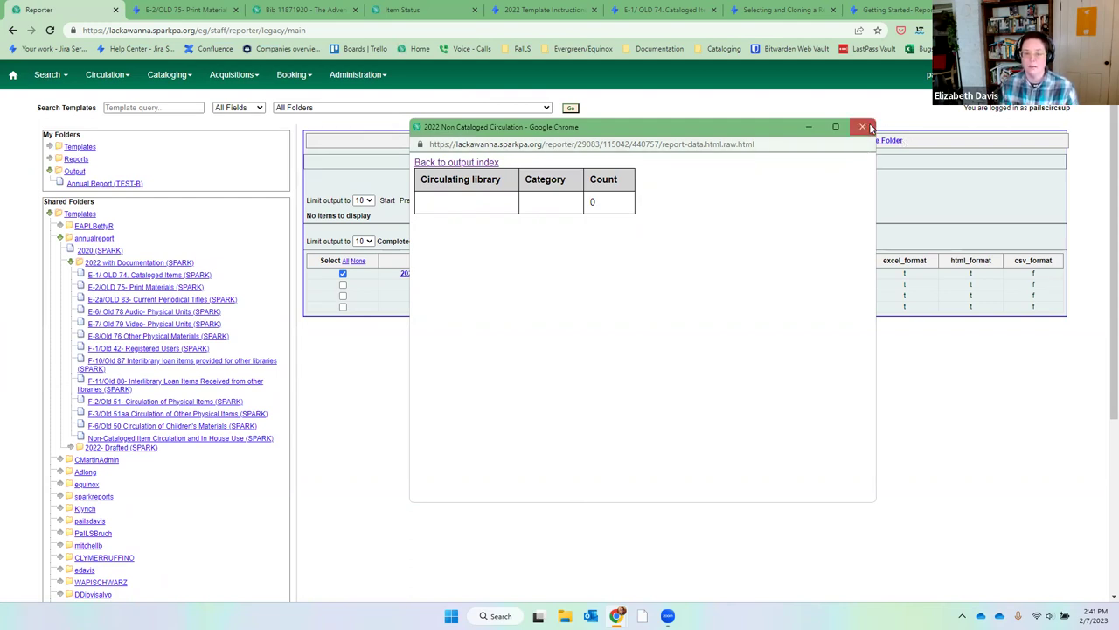
{"action": "left_click", "coordinate": [862, 127]}
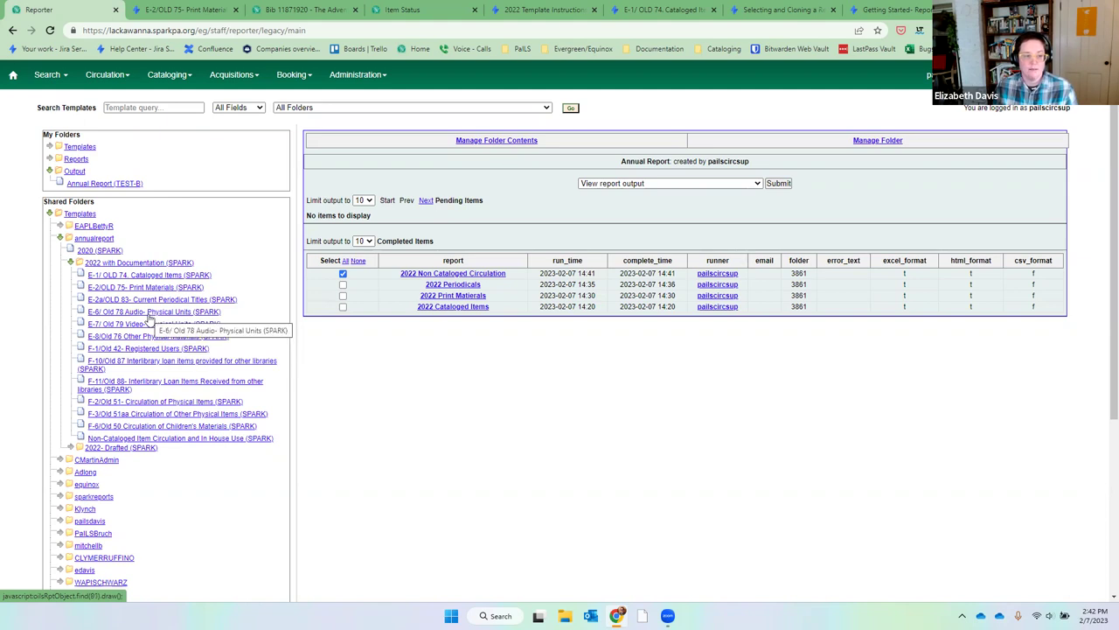
{"action": "left_click", "coordinate": [151, 312]}
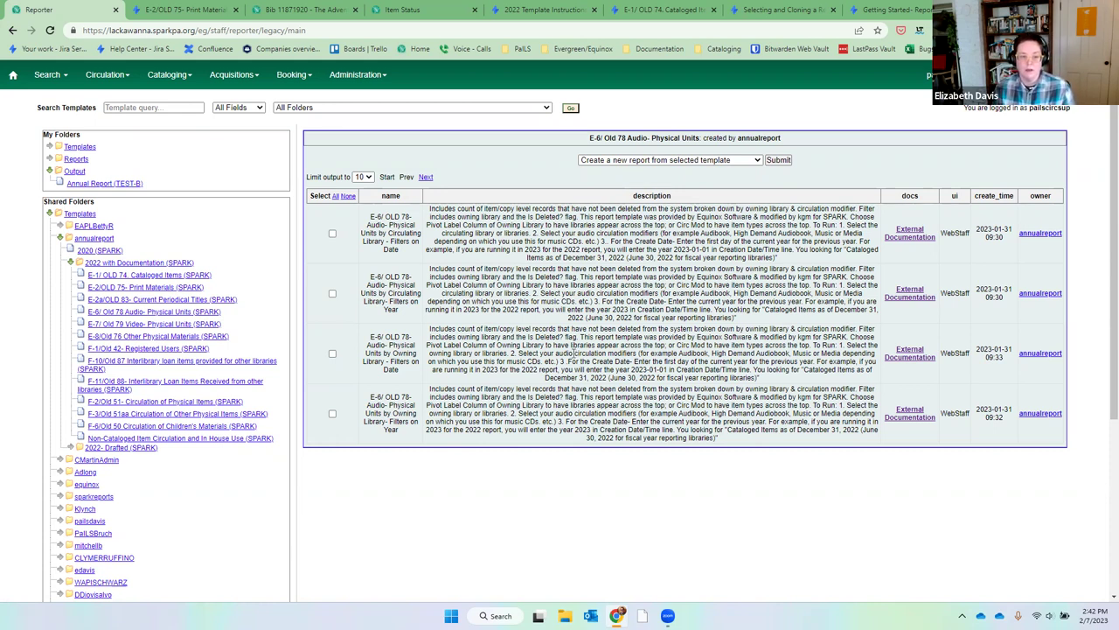
Create a new report from the owning-library, year-filtered E-6/ Old 78 Audio template.
{"action": "left_click", "coordinate": [332, 414]}
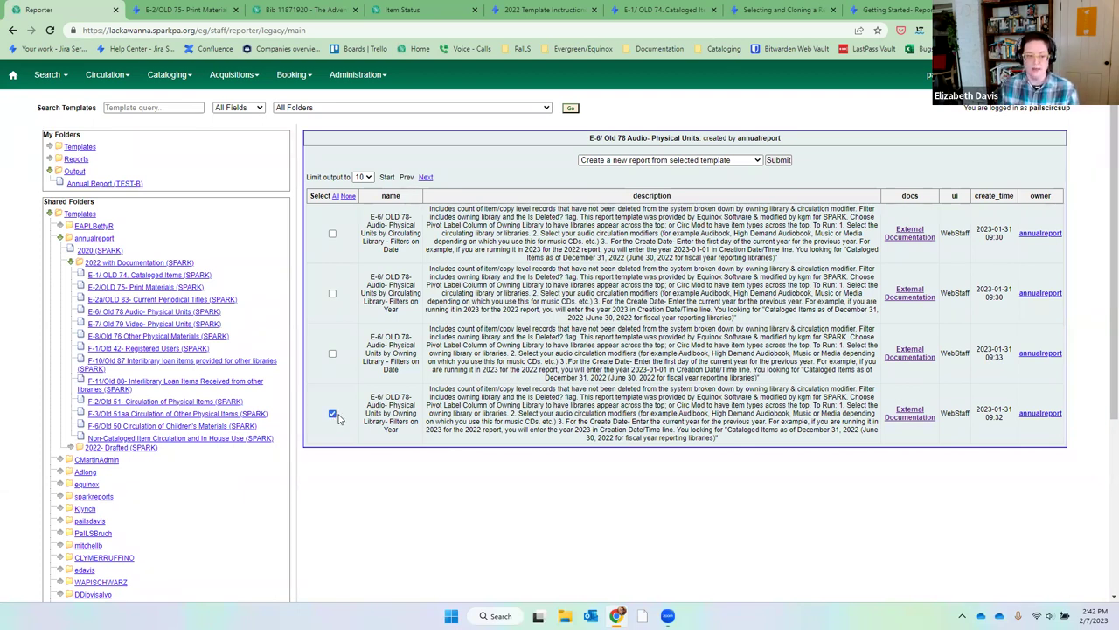
{"action": "left_click", "coordinate": [700, 162]}
{"action": "left_click", "coordinate": [665, 167]}
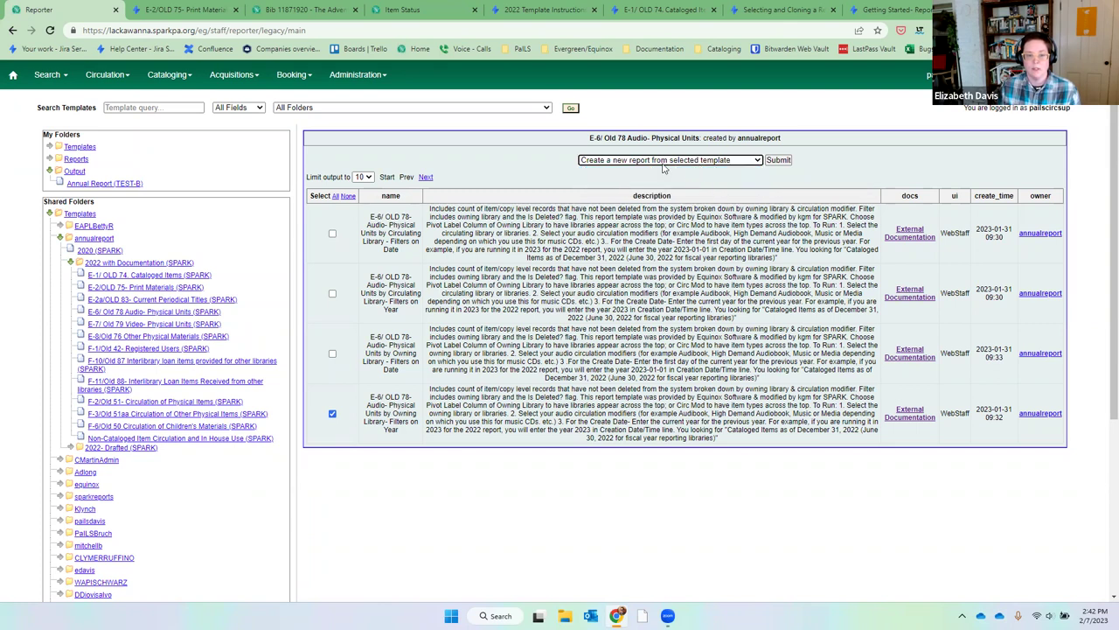
{"action": "left_click", "coordinate": [779, 160]}
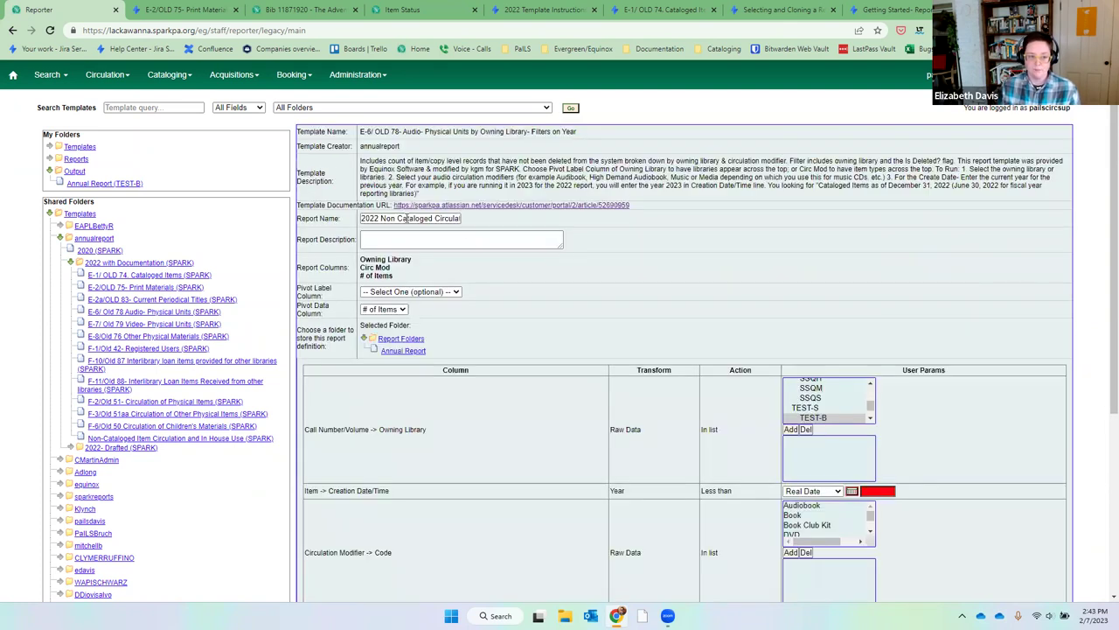
Replace the end of the prefilled report name so it reads '2022 Audiobooks'.
{"action": "left_click_drag", "start_coordinate": [407, 218], "coordinate": [511, 221]}
{"action": "type", "text": "2022"}
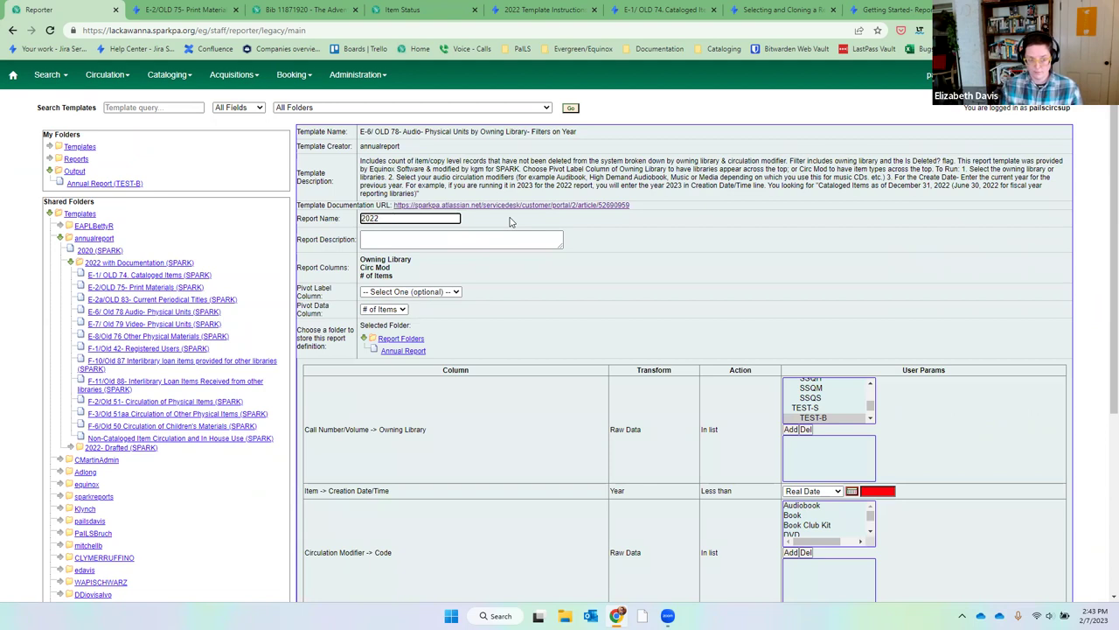
{"action": "type", "text": " Audio Ph"}
{"action": "key", "text": "BackSpace"}
{"action": "key", "text": "BackSpace"}
{"action": "key", "text": "BackSpace"}
{"action": "key", "text": "BackSpace"}
{"action": "key", "text": "BackSpace"}
{"action": "type", "text": "obo"}
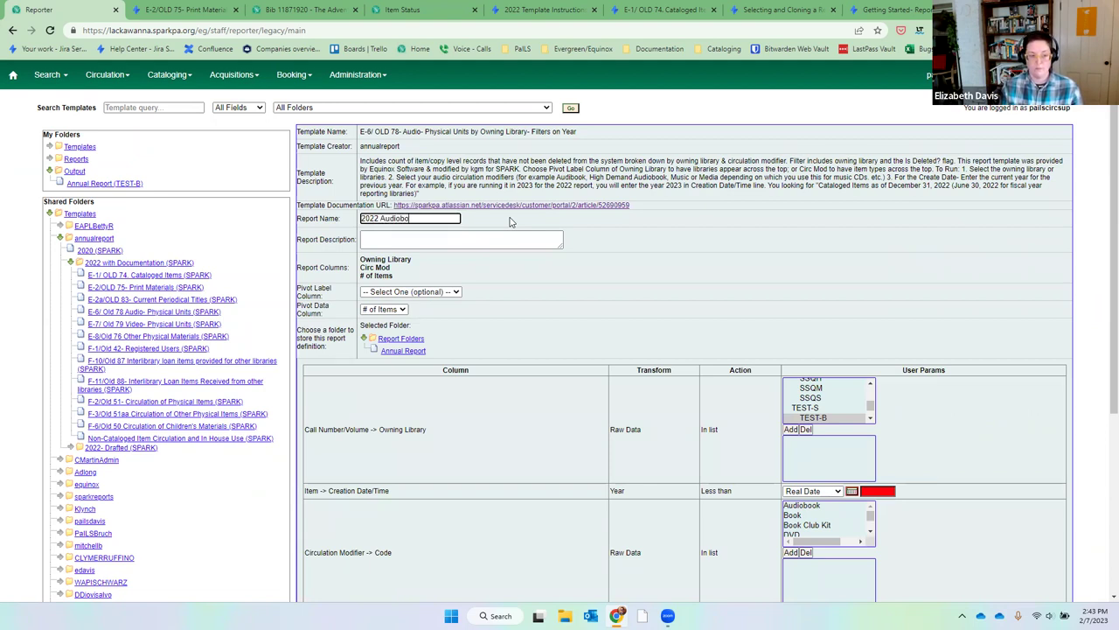
{"action": "type", "text": "oks"}
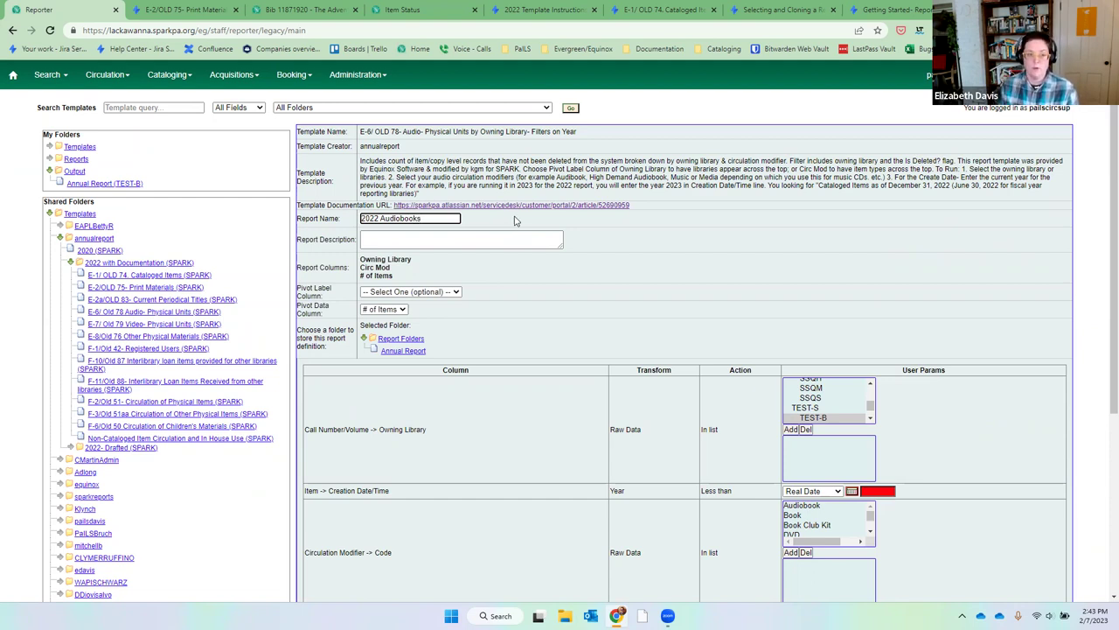
{"action": "left_click", "coordinate": [544, 178]}
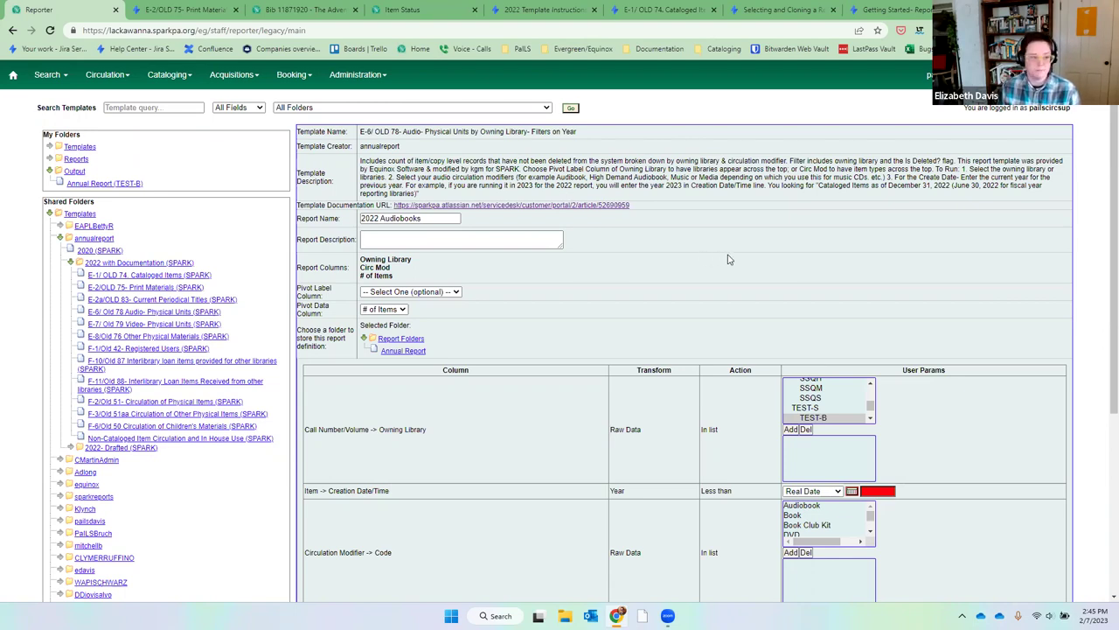
Shorten the report name to '2022 Audio' and clear the highlighted description text.
{"action": "left_click", "coordinate": [425, 218]}
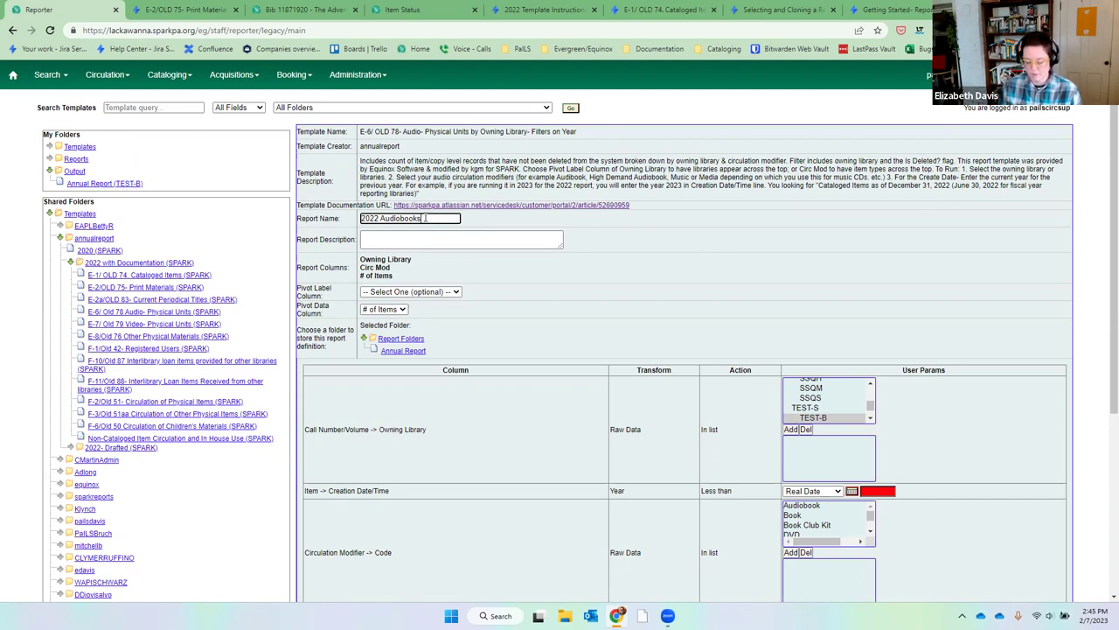
{"action": "key", "text": "BackSpace"}
{"action": "key", "text": "BackSpace"}
{"action": "key", "text": "BackSpace"}
{"action": "key", "text": "BackSpace"}
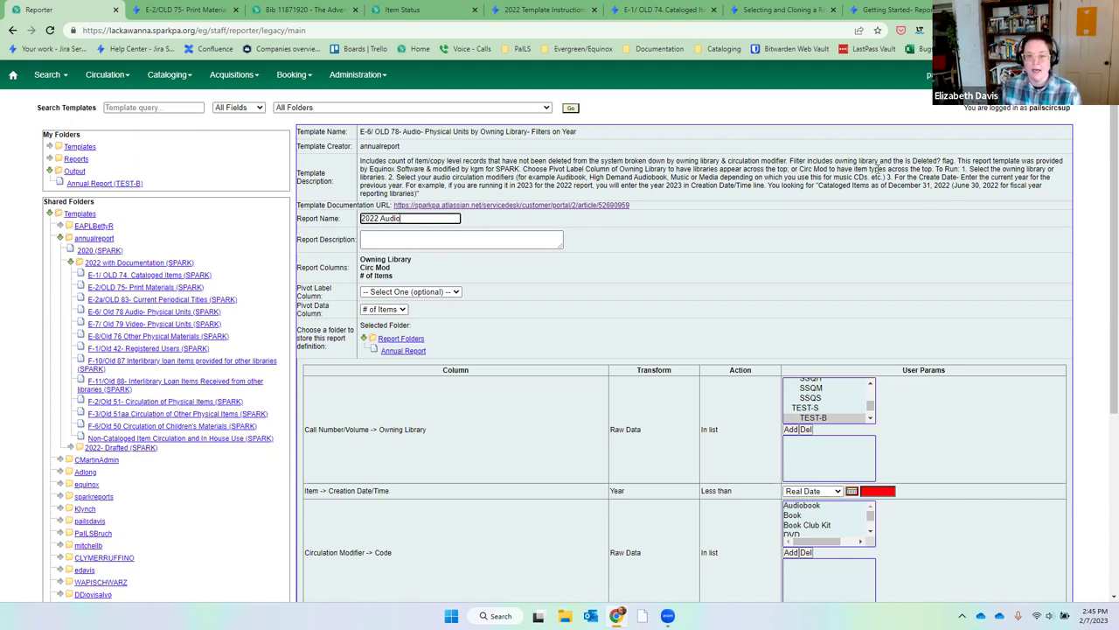
{"action": "left_click_drag", "start_coordinate": [937, 166], "coordinate": [889, 178]}
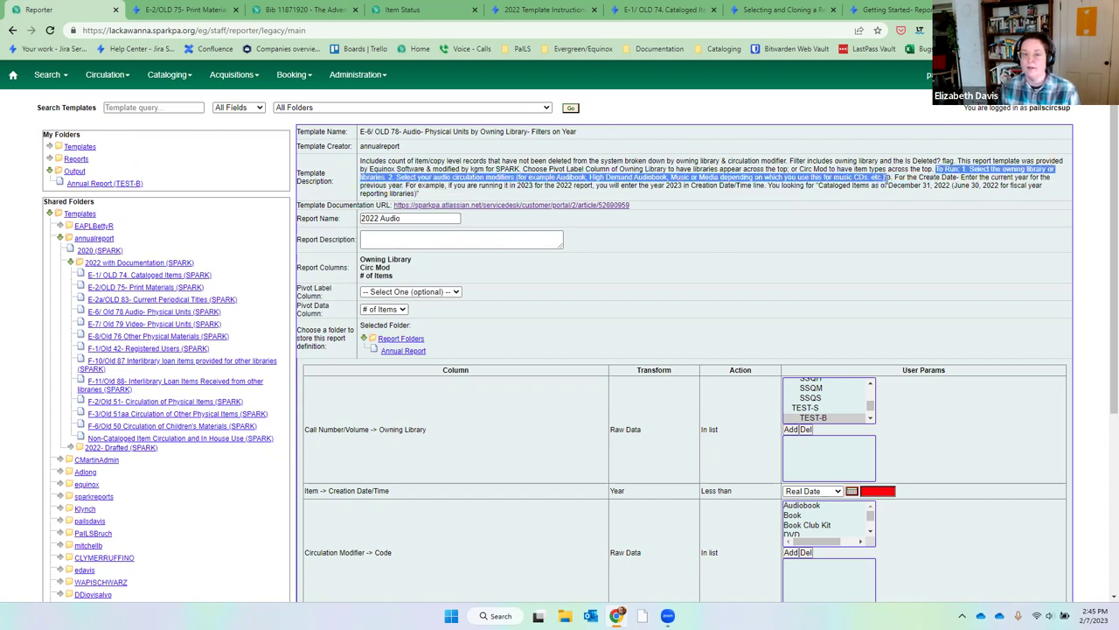
{"action": "left_click", "coordinate": [904, 253]}
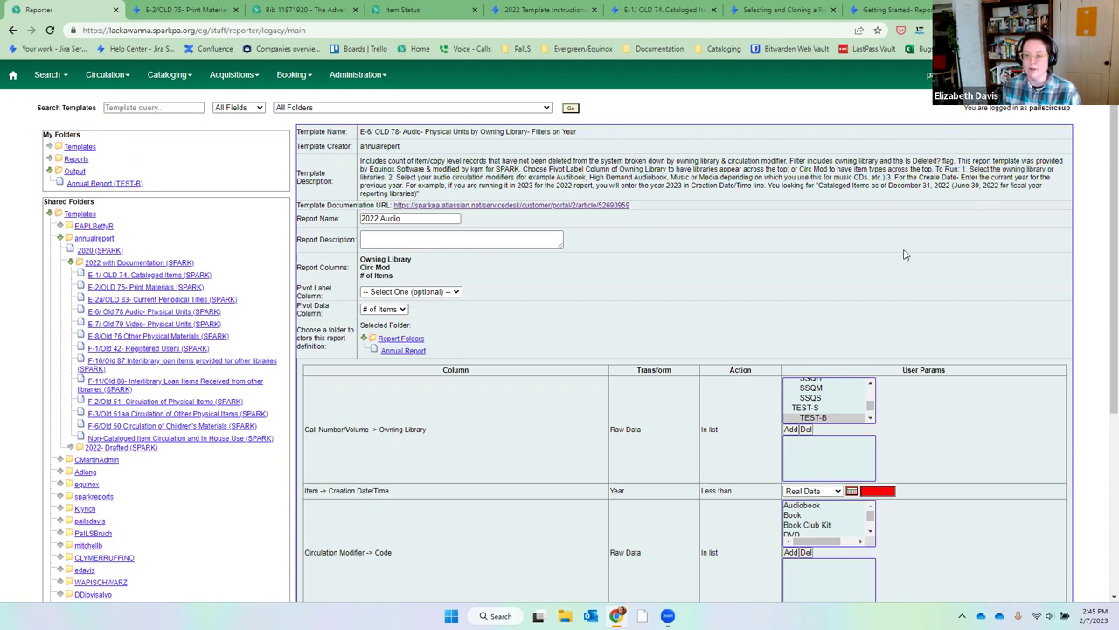
{"action": "scroll", "coordinate": [905, 255], "scroll_direction": "down", "scroll_amount": 2}
{"action": "scroll", "coordinate": [904, 255], "scroll_direction": "down", "scroll_amount": 3}
{"action": "left_click", "coordinate": [395, 102]}
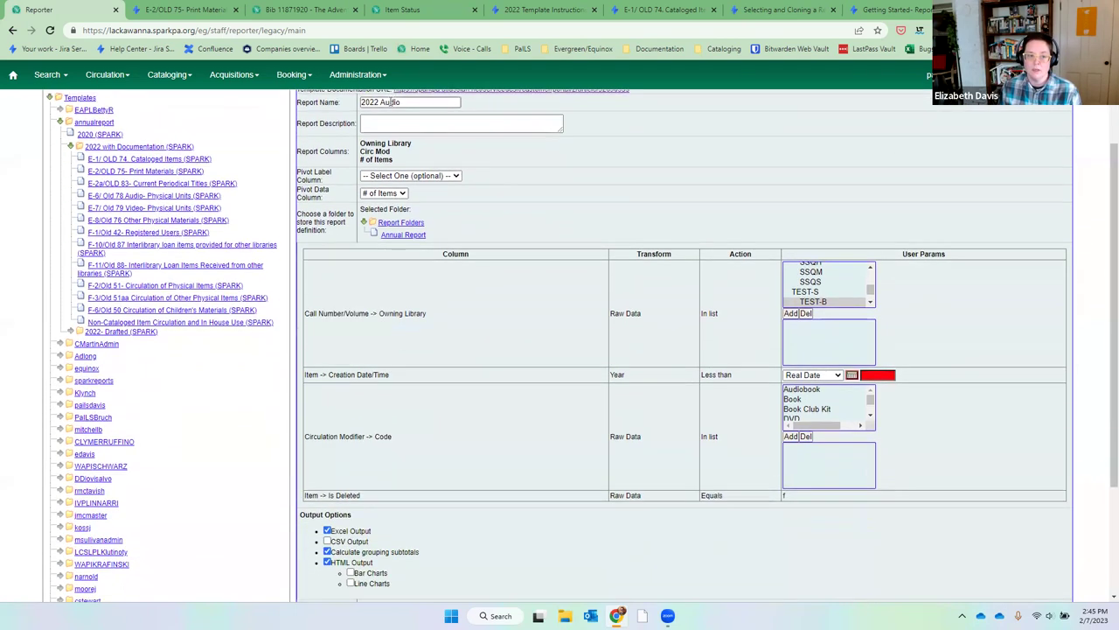
Pivot the report on Owning Library and file it in Annual Report.
{"action": "left_click", "coordinate": [410, 176]}
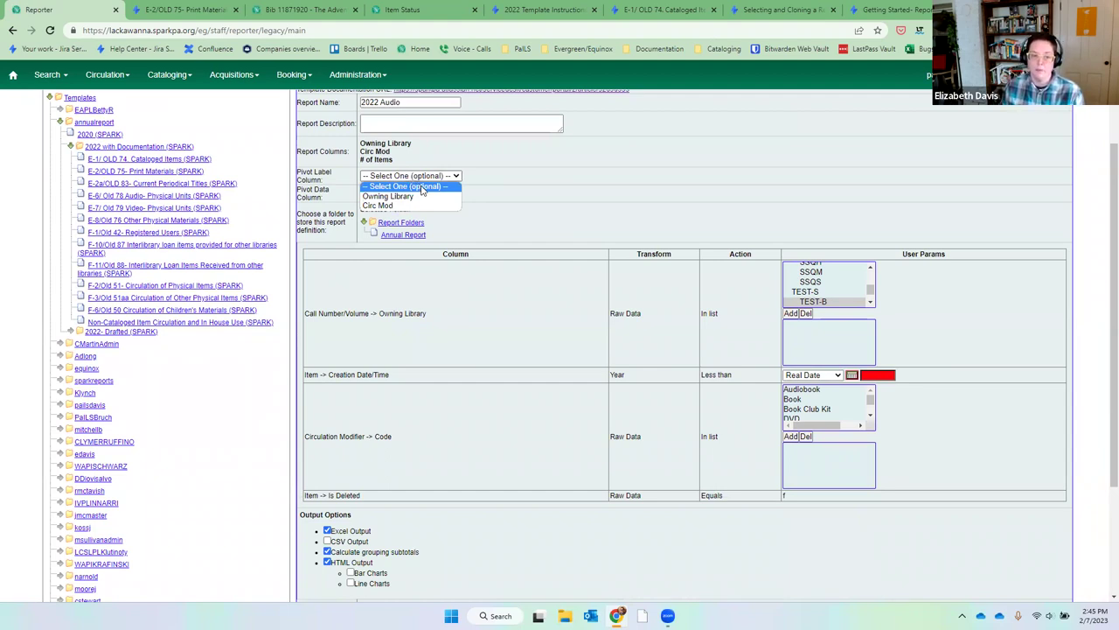
{"action": "left_click", "coordinate": [429, 199]}
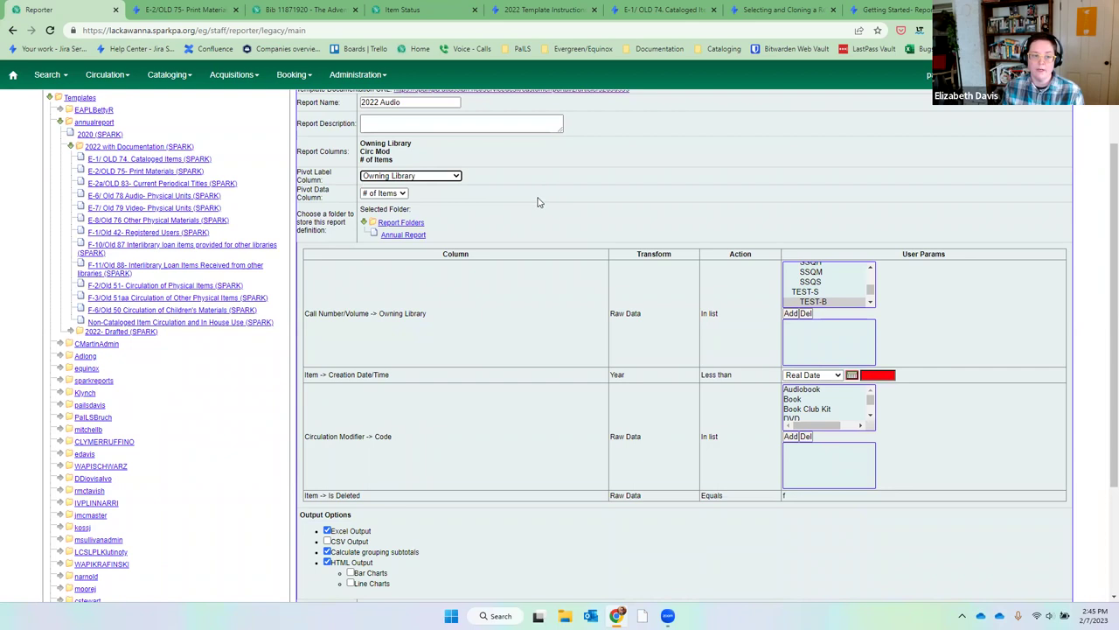
{"action": "left_click", "coordinate": [416, 236]}
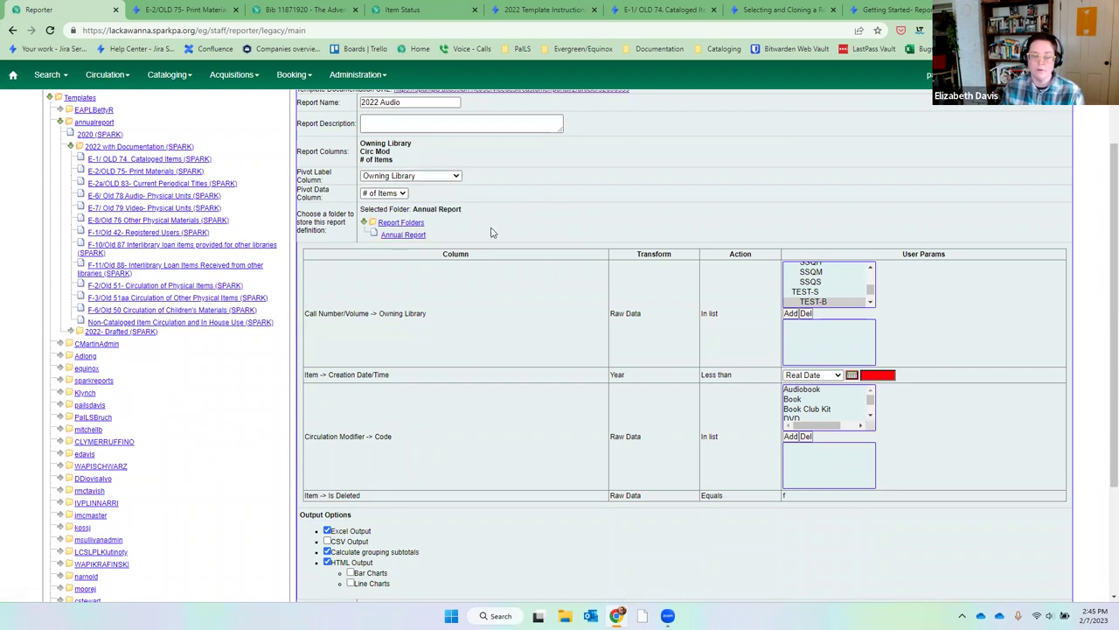
Add owning libraries WAPI_PDG and WAPI_PMF to the filter.
{"action": "left_click", "coordinate": [871, 303]}
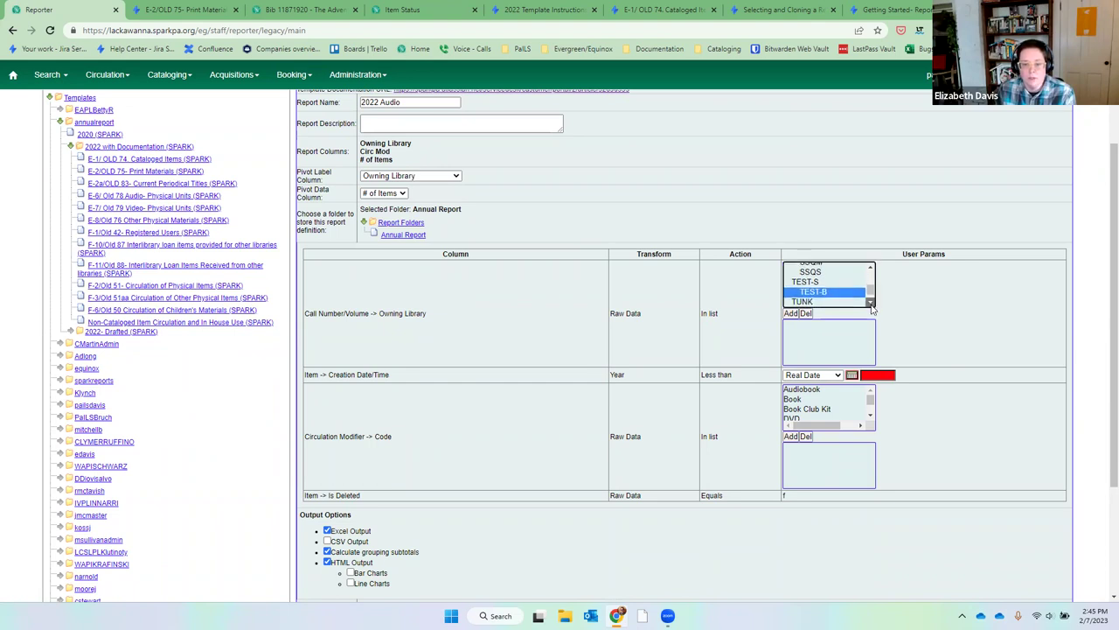
{"action": "left_click", "coordinate": [871, 303]}
{"action": "left_click", "coordinate": [844, 282]}
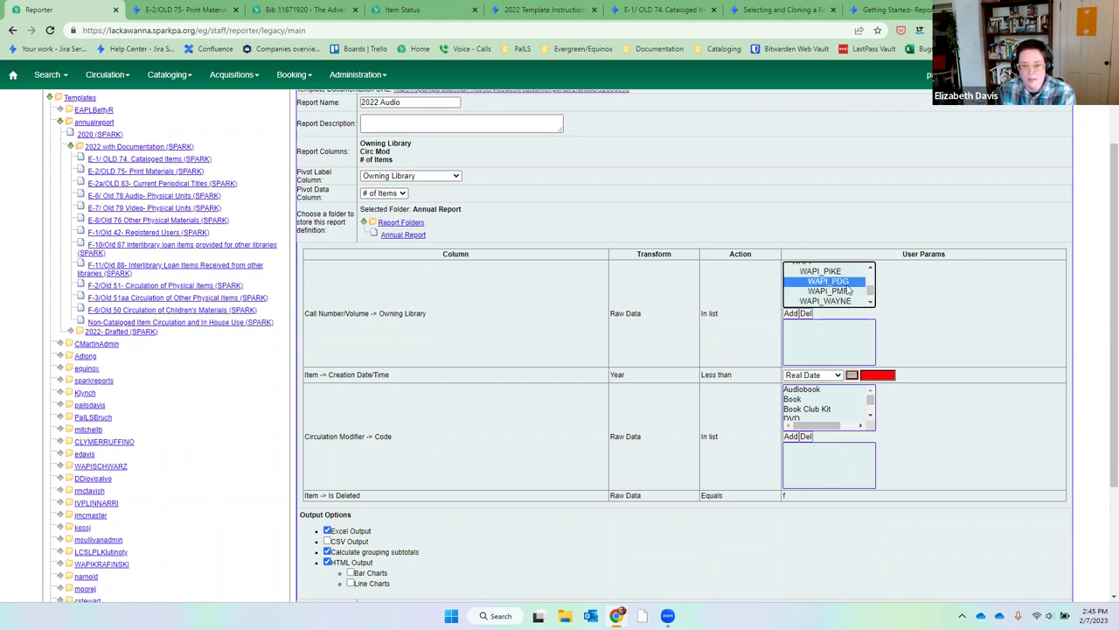
{"action": "left_click", "coordinate": [847, 290], "text": "ctrl"}
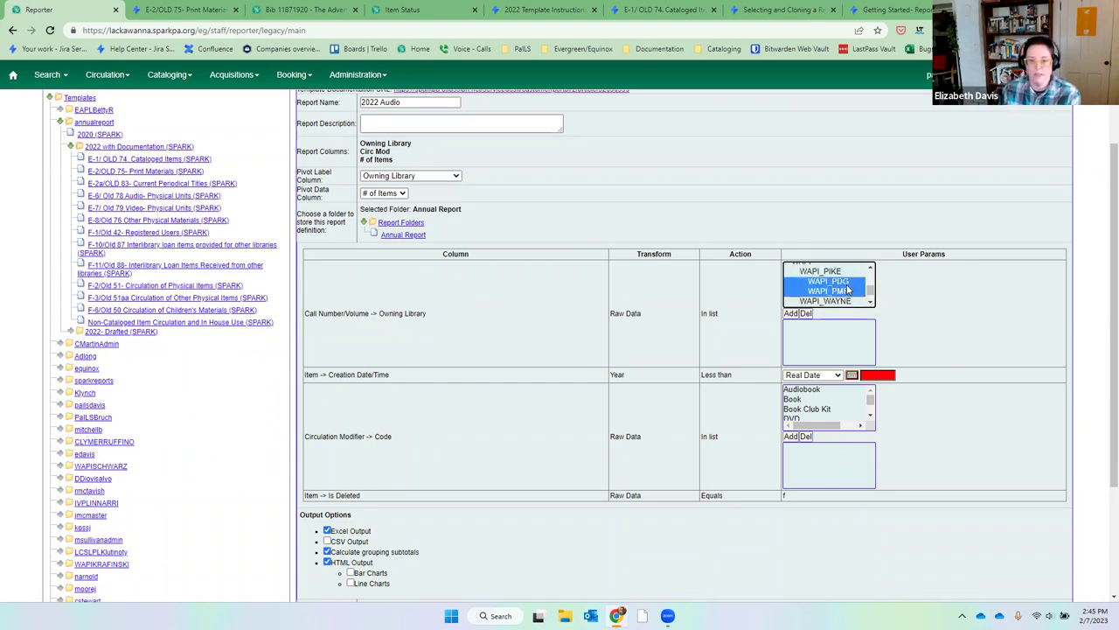
{"action": "left_click", "coordinate": [791, 313]}
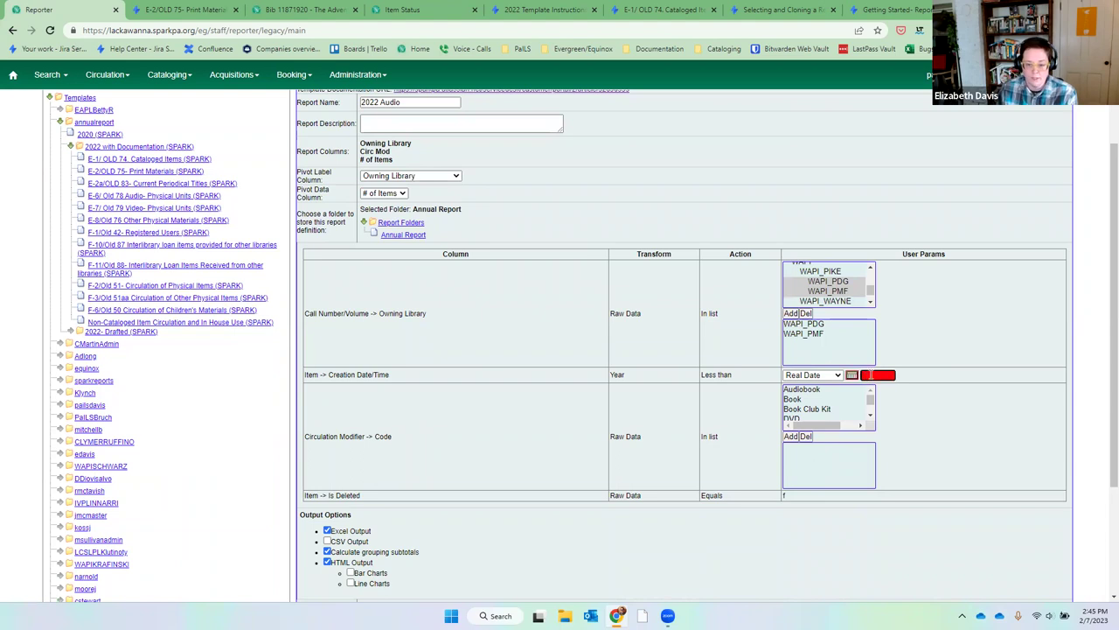
Limit the item creation year to less than 2023.
{"action": "left_click_drag", "start_coordinate": [652, 375], "coordinate": [576, 376]}
{"action": "left_click", "coordinate": [871, 374]}
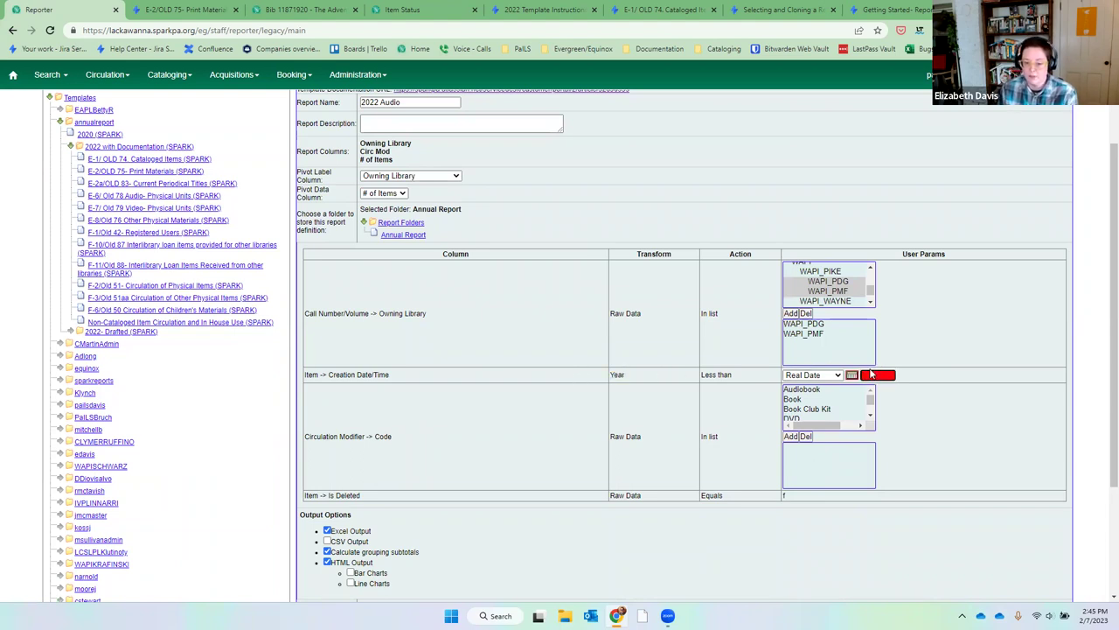
{"action": "type", "text": "2023"}
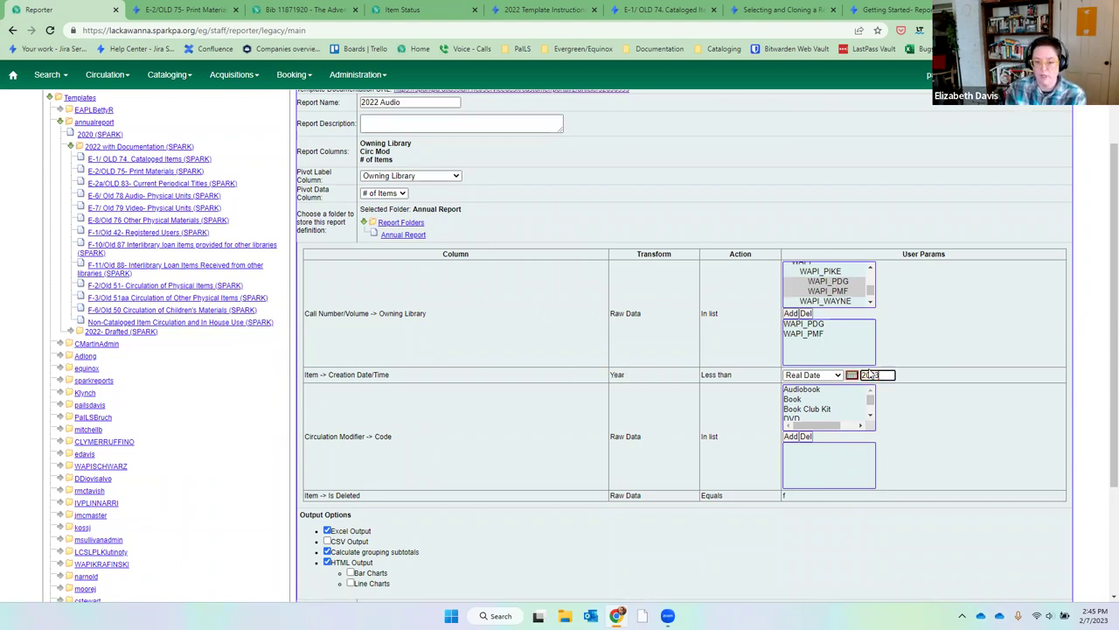
{"action": "left_click", "coordinate": [910, 370]}
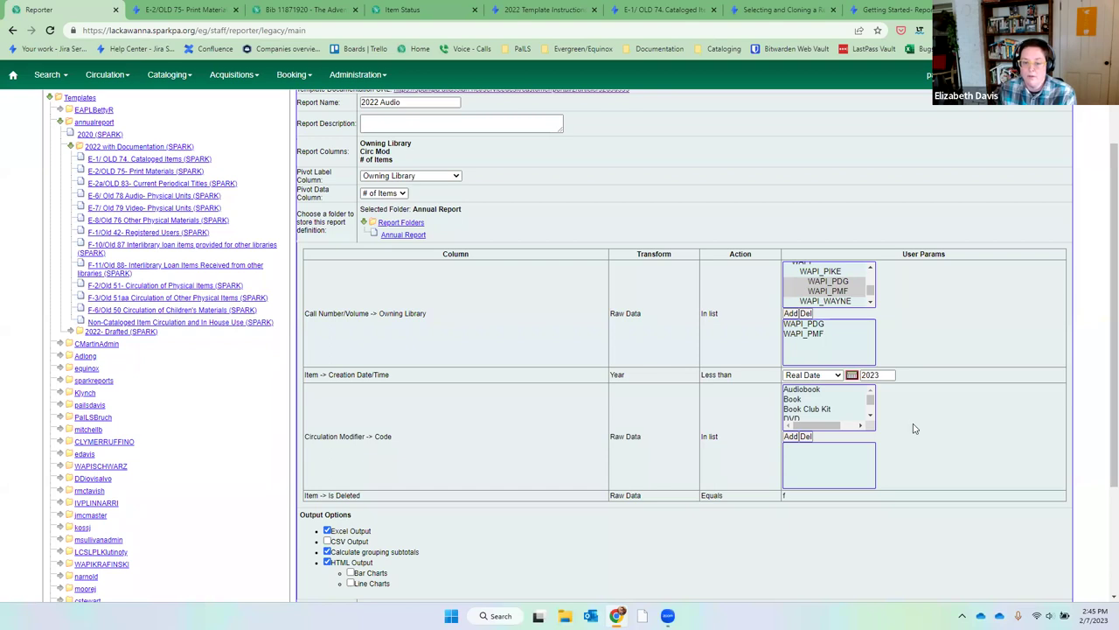
Add Audiobook and High Demand Audiobooks to the circulation modifier filter.
{"action": "scroll", "coordinate": [914, 430], "scroll_direction": "up", "scroll_amount": 1}
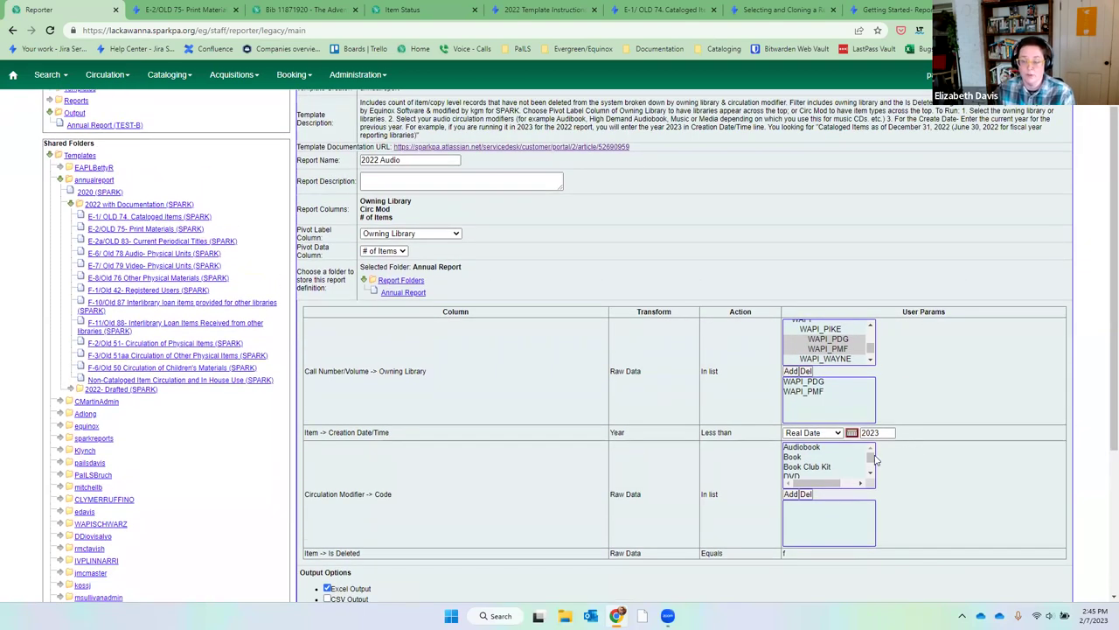
{"action": "left_click", "coordinate": [833, 449]}
{"action": "left_click", "coordinate": [792, 494]}
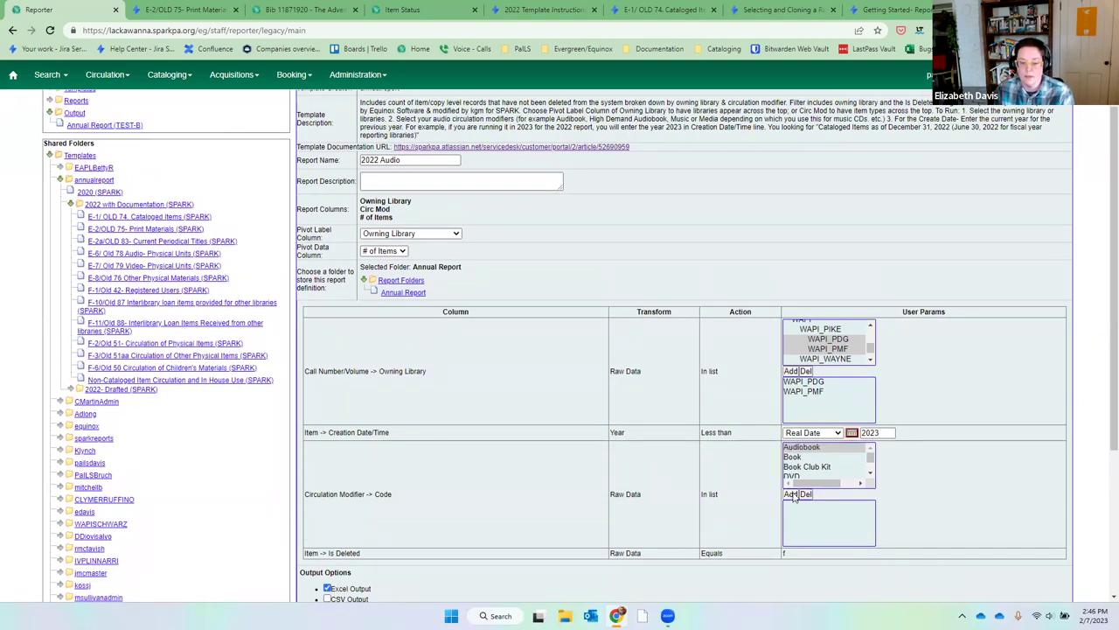
{"action": "left_click", "coordinate": [872, 474]}
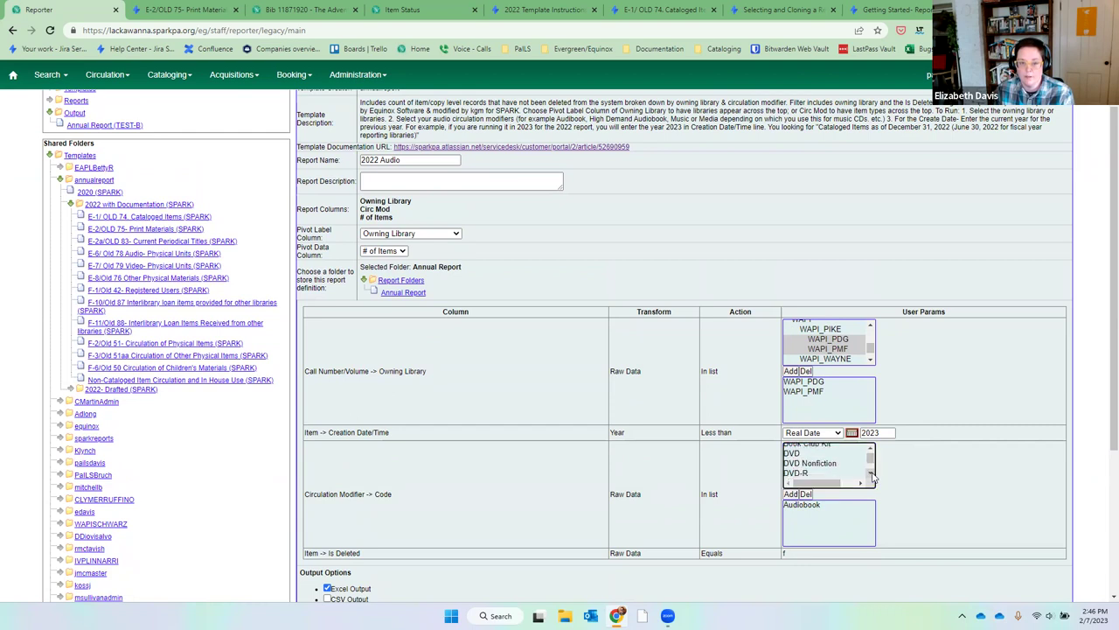
{"action": "scroll", "coordinate": [872, 475], "scroll_direction": "down", "scroll_amount": 3}
{"action": "left_click", "coordinate": [861, 466]}
{"action": "left_click", "coordinate": [795, 494]}
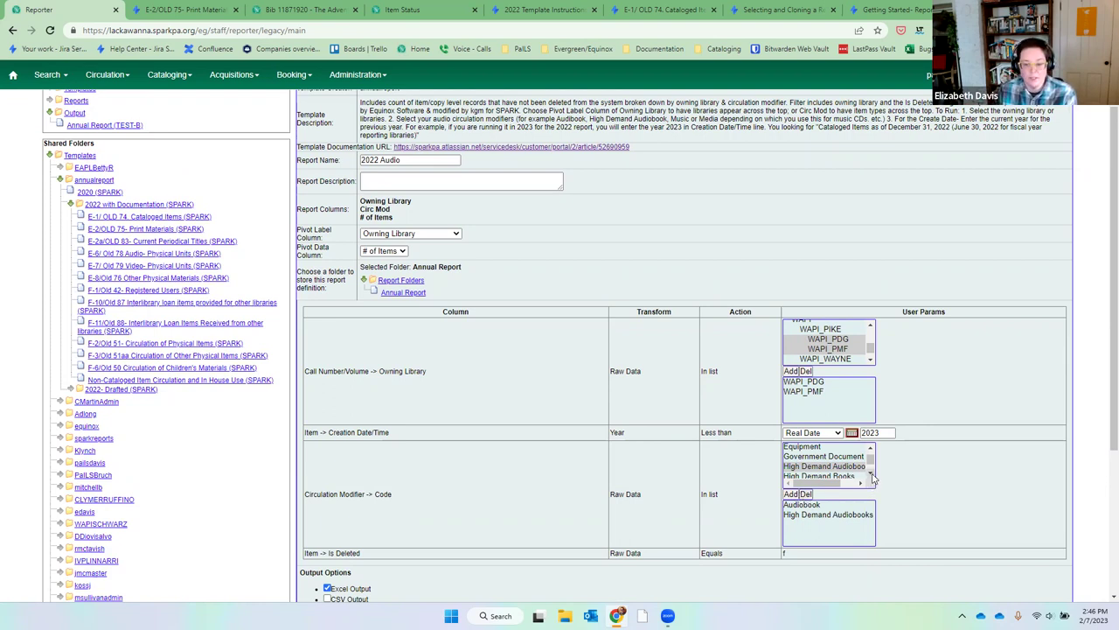
Add Media and Music to the circulation modifier filter.
{"action": "left_click", "coordinate": [872, 475]}
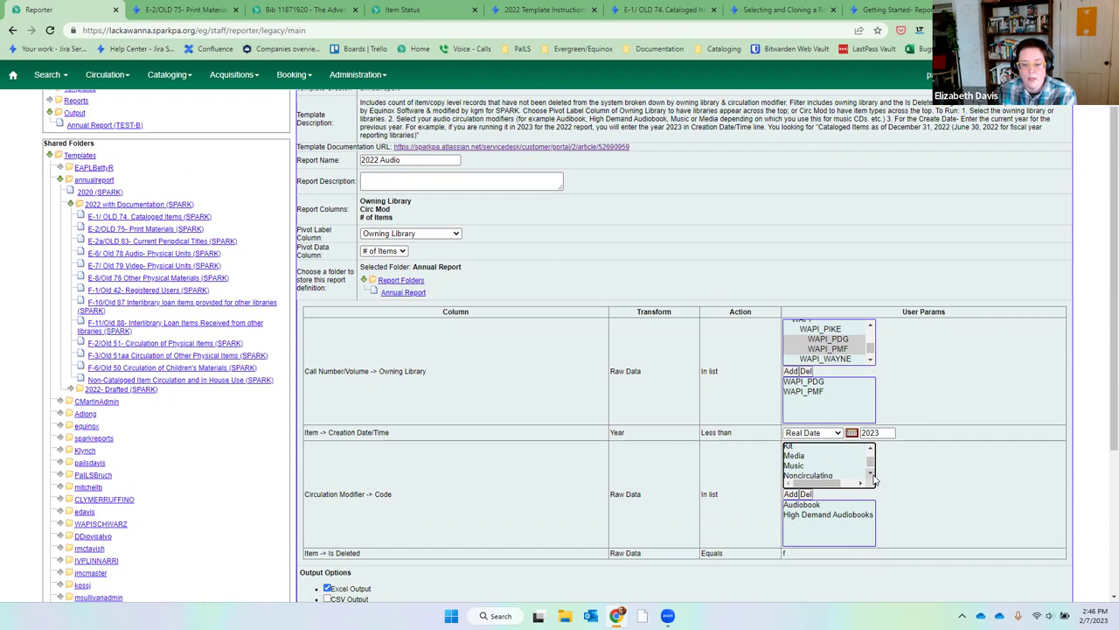
{"action": "left_click", "coordinate": [822, 457]}
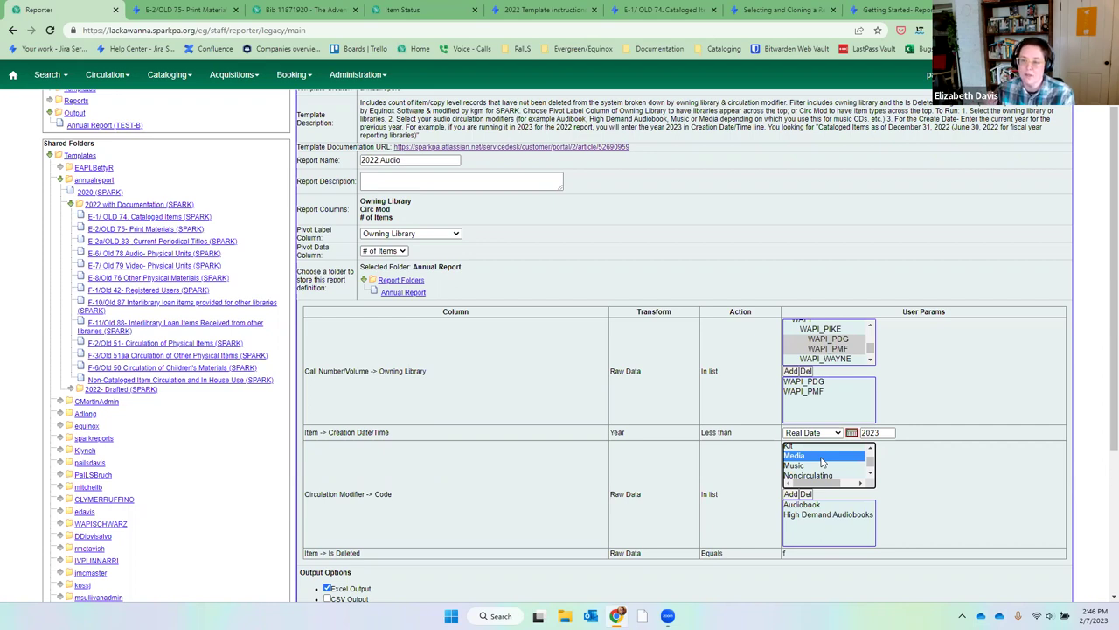
{"action": "left_click", "coordinate": [791, 494]}
{"action": "left_click", "coordinate": [790, 466]}
{"action": "left_click", "coordinate": [791, 494]}
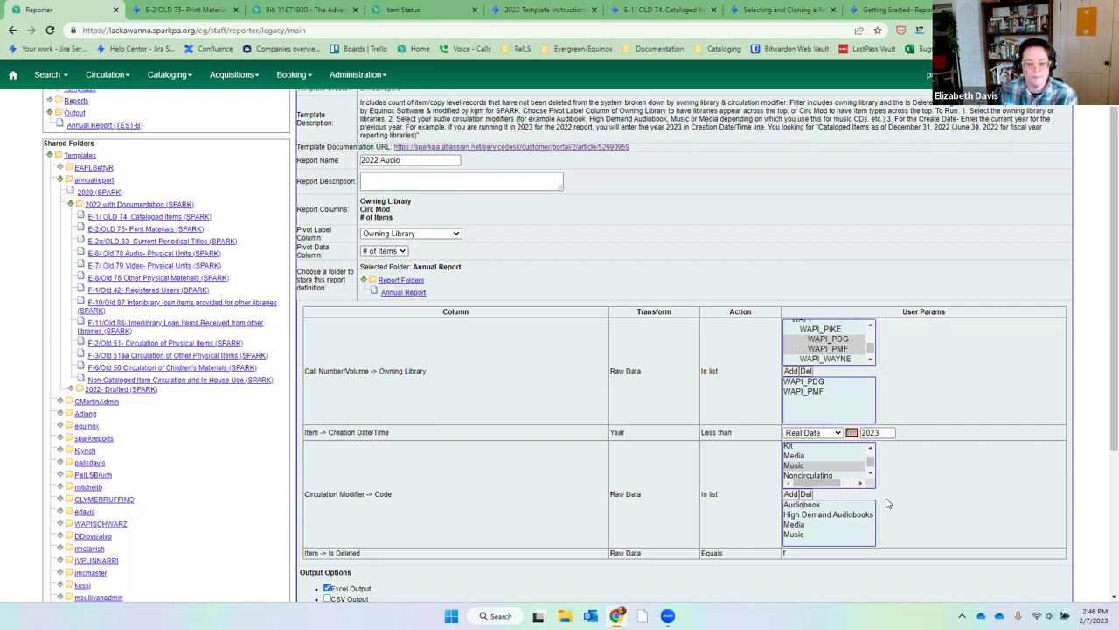
{"action": "scroll", "coordinate": [884, 502], "scroll_direction": "down", "scroll_amount": 1}
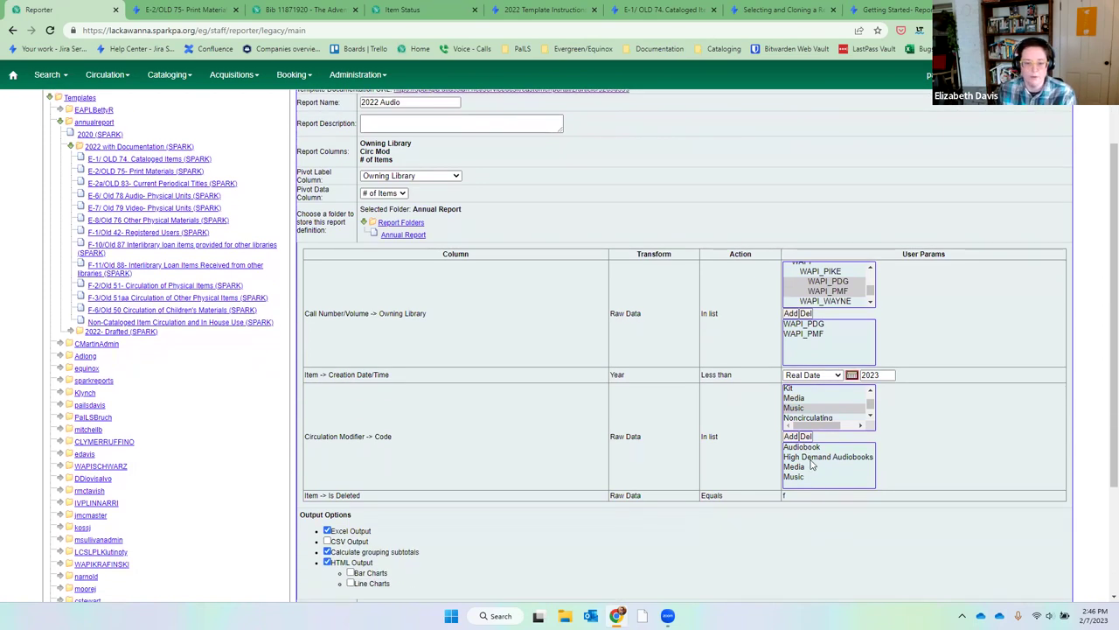
{"action": "scroll", "coordinate": [814, 470], "scroll_direction": "down", "scroll_amount": 3}
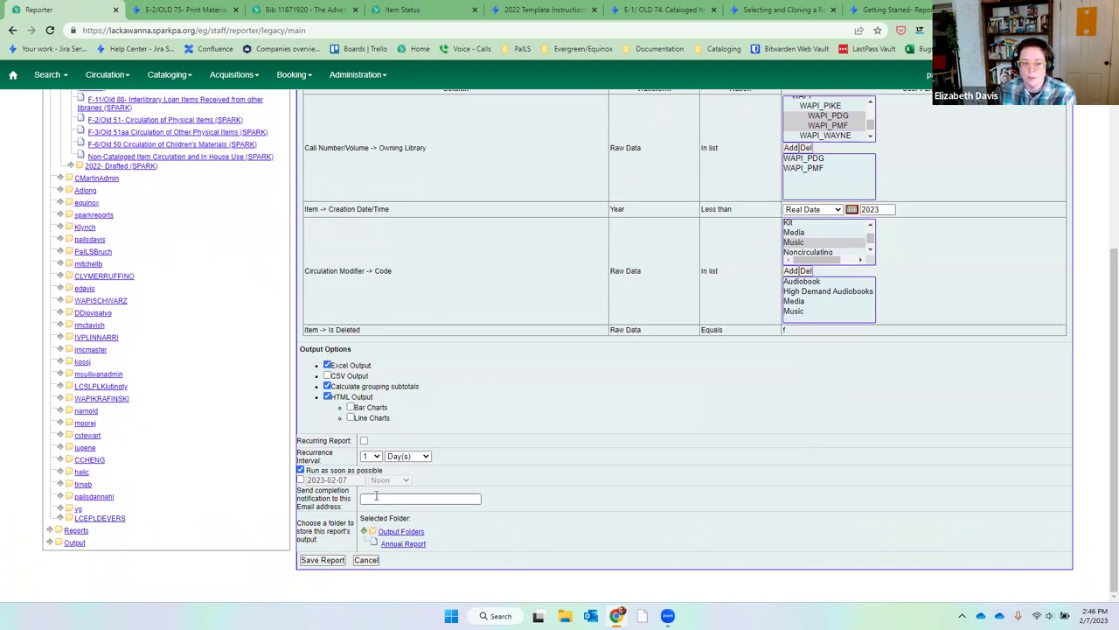
Send output to Annual Report, save 2022 Audio, and show it pending in the output folder.
{"action": "left_click", "coordinate": [416, 546]}
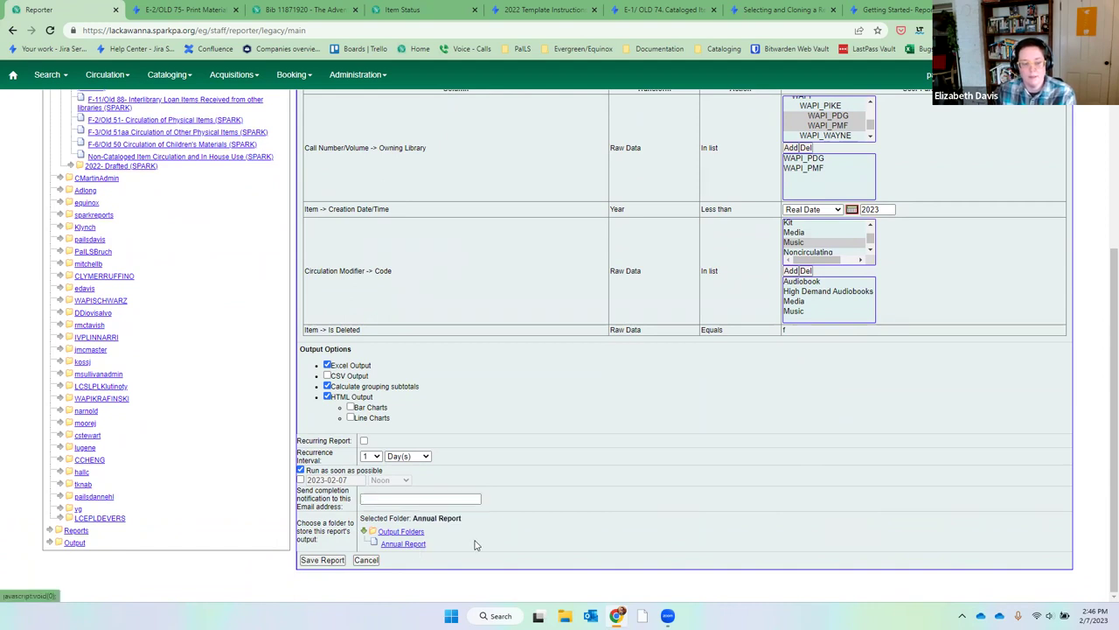
{"action": "left_click", "coordinate": [321, 561]}
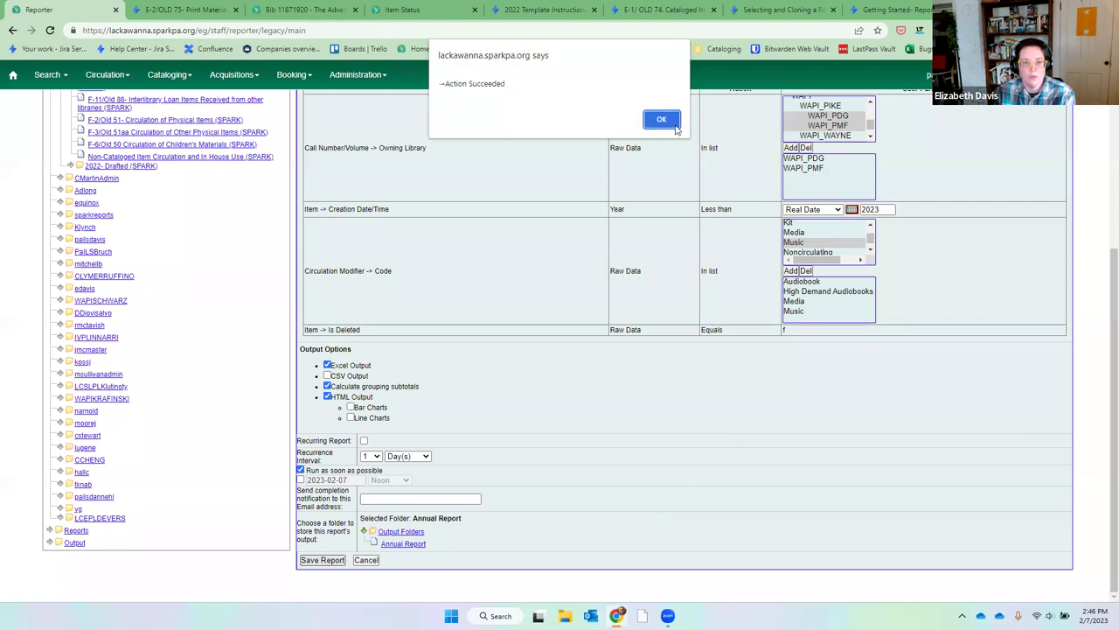
{"action": "left_click", "coordinate": [662, 120]}
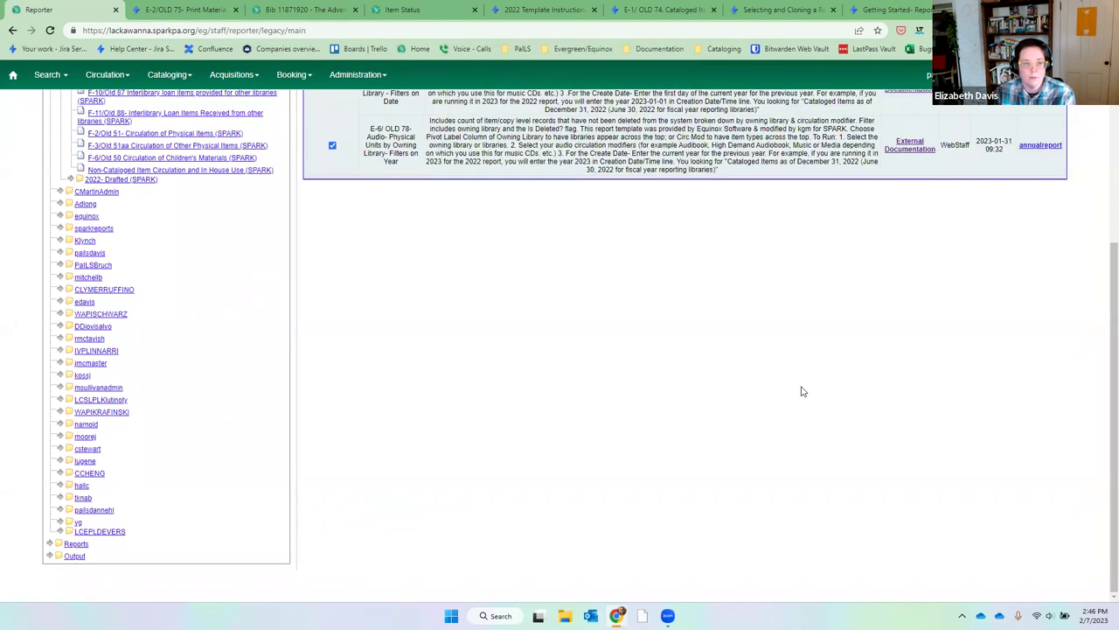
{"action": "scroll", "coordinate": [802, 393], "scroll_direction": "up", "scroll_amount": 5}
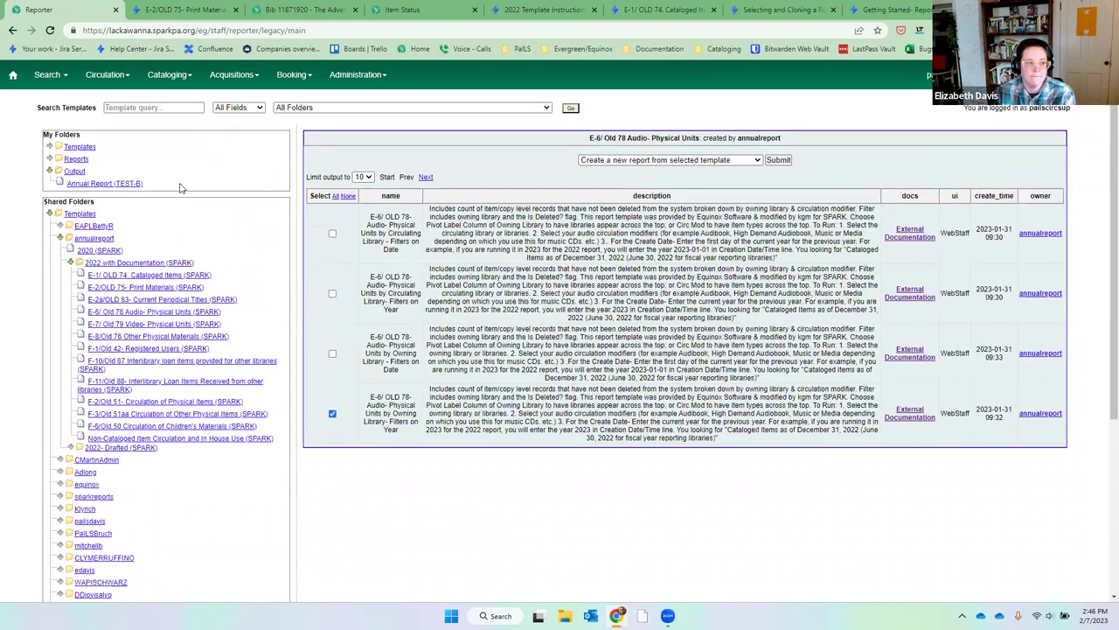
{"action": "left_click", "coordinate": [127, 185]}
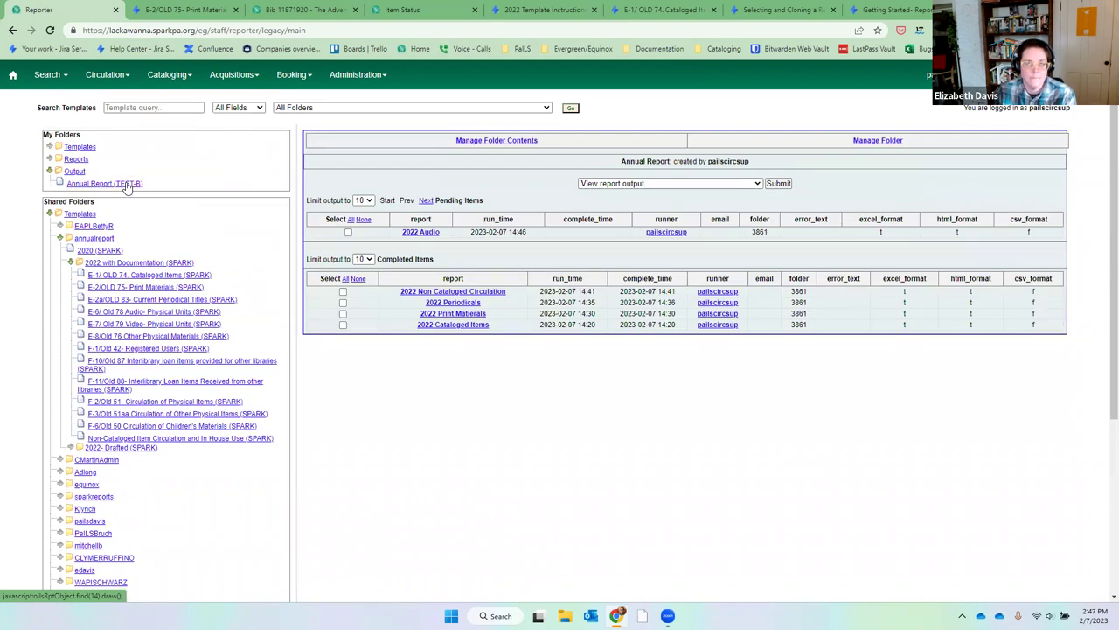
{"action": "left_click", "coordinate": [127, 184]}
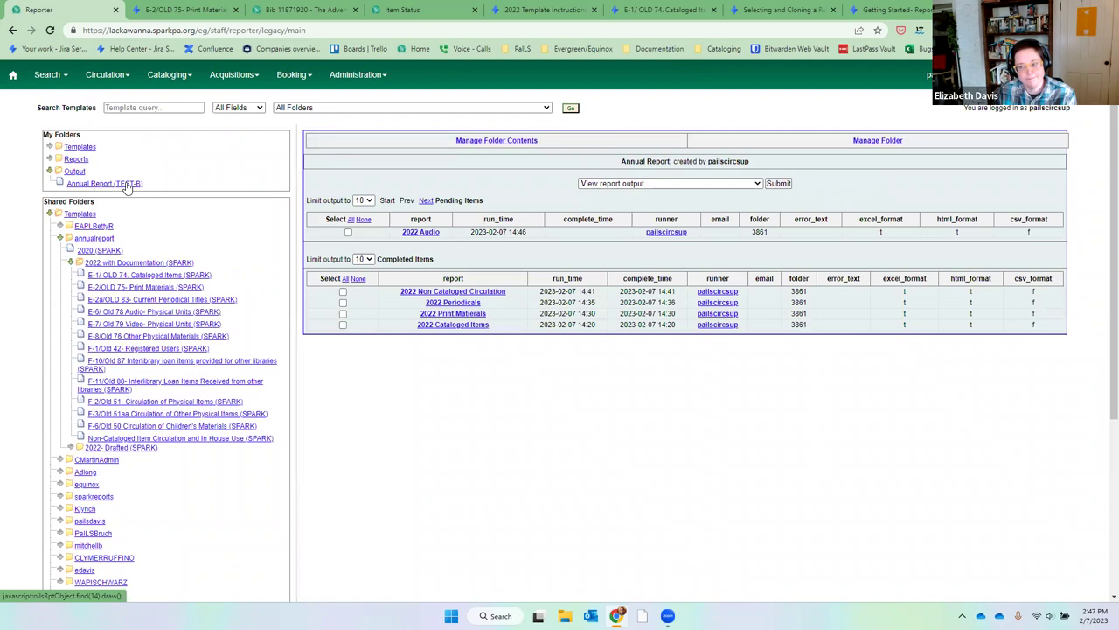
View the 2022 Audio tabular output of Audiobook and Music counts by library, then close it.
{"action": "left_click", "coordinate": [343, 274]}
{"action": "left_click", "coordinate": [773, 185]}
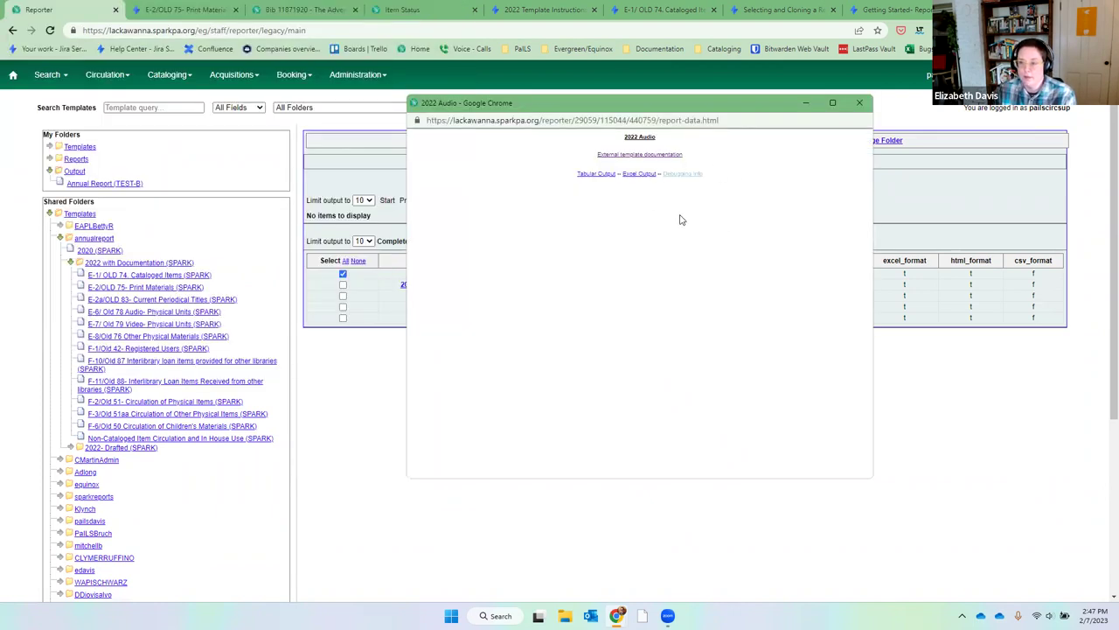
{"action": "left_click", "coordinate": [595, 175]}
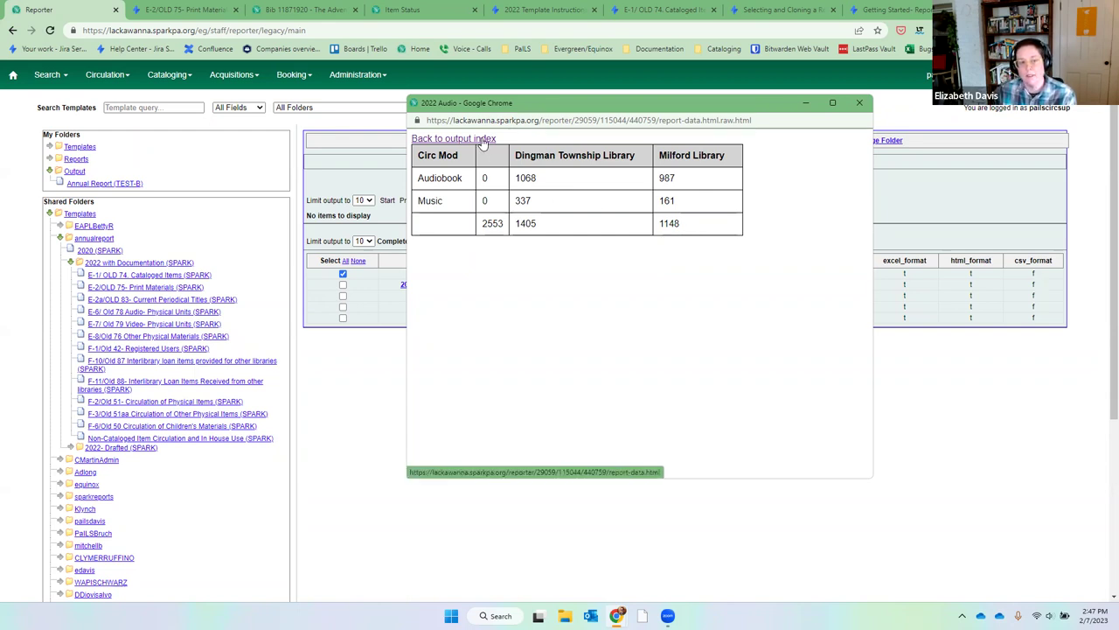
{"action": "left_click", "coordinate": [483, 144]}
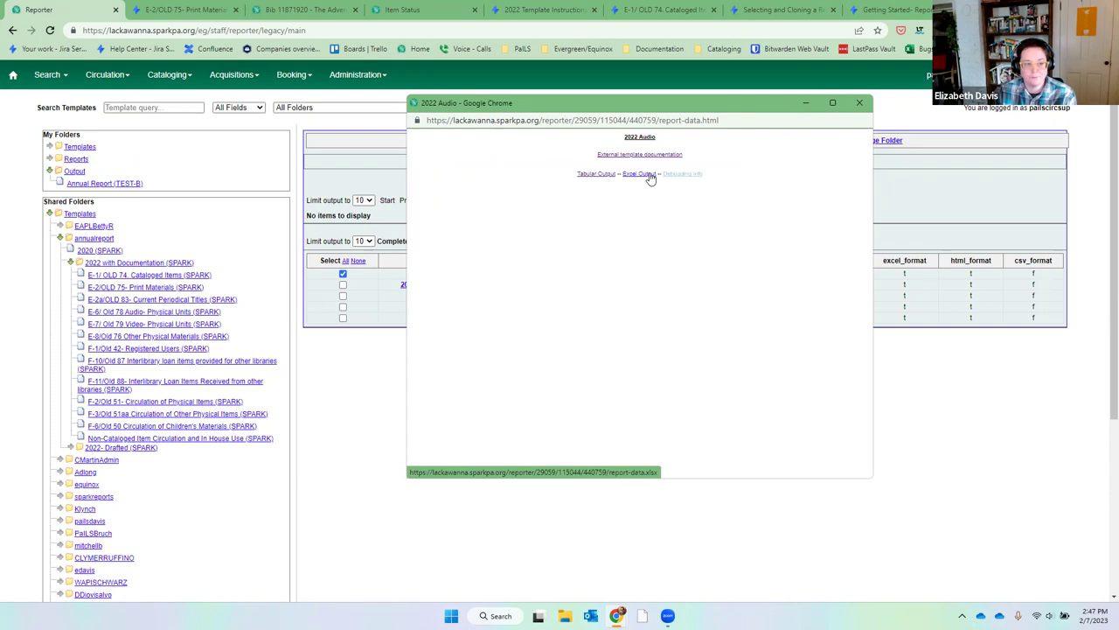
{"action": "left_click", "coordinate": [859, 103]}
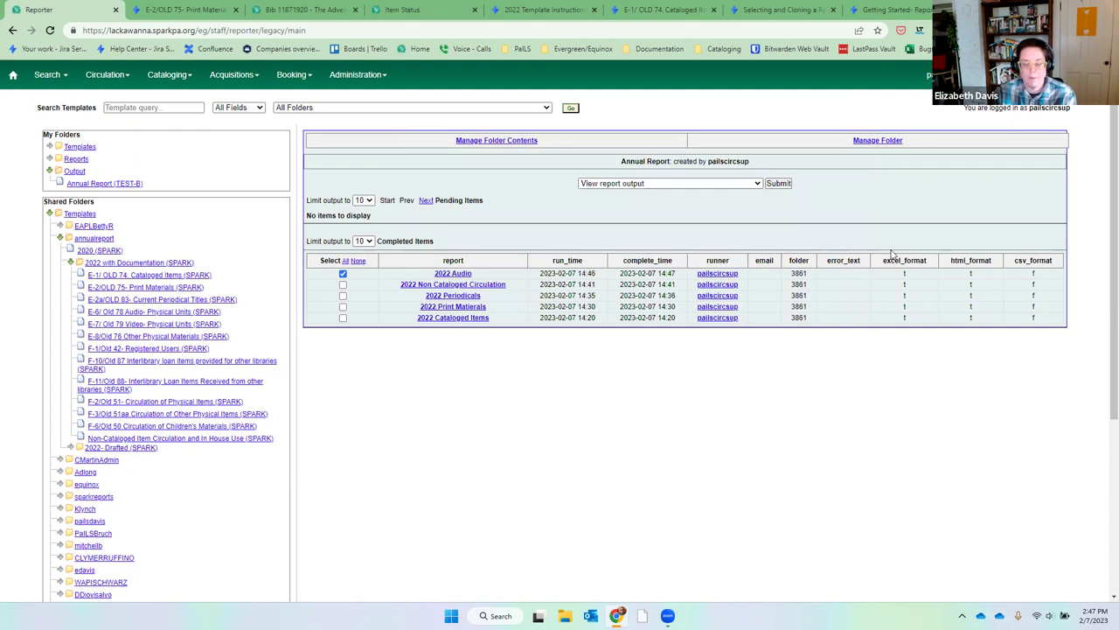
{"action": "left_click", "coordinate": [195, 325]}
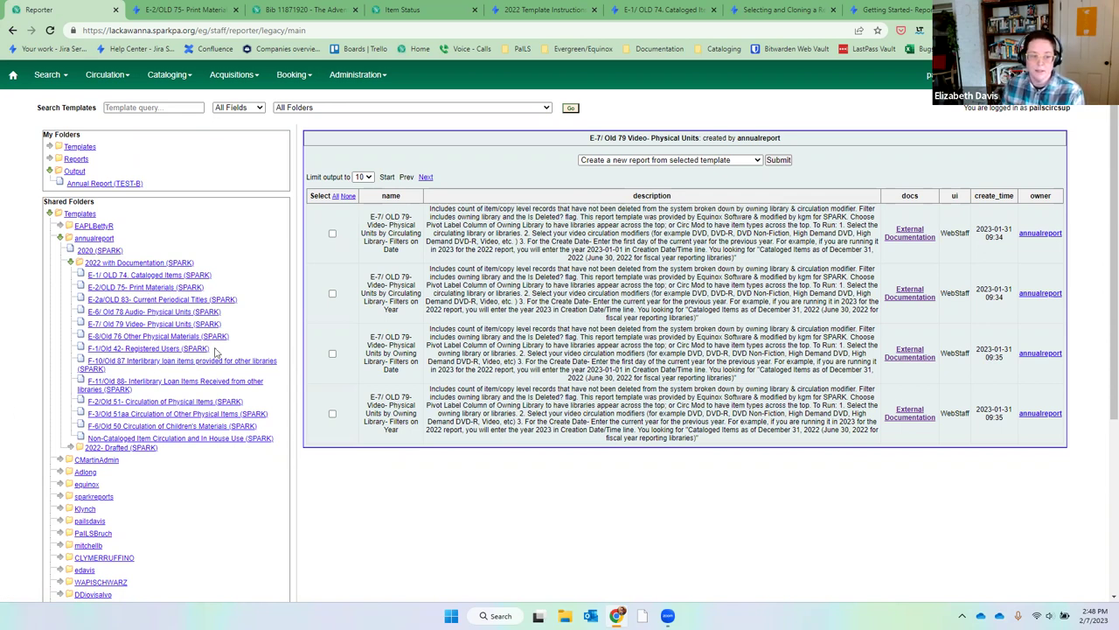
Create a new report from the owning-library, year-filtered template named '2022 Video'.
{"action": "left_click", "coordinate": [331, 415]}
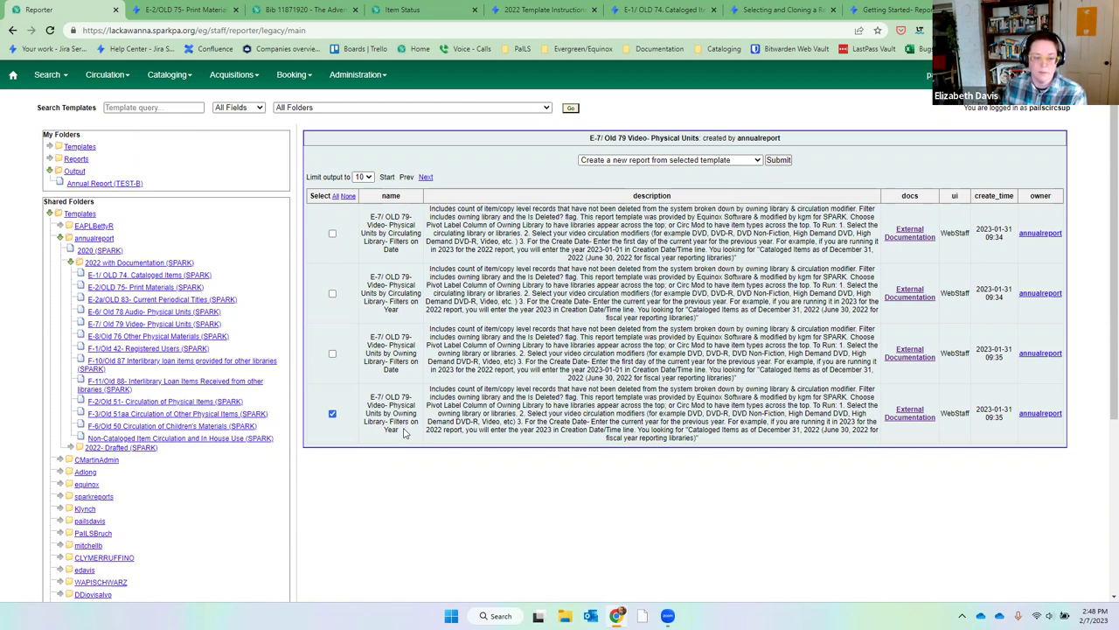
{"action": "left_click", "coordinate": [778, 161]}
{"action": "left_click", "coordinate": [395, 211]}
{"action": "double_click", "coordinate": [395, 210]}
{"action": "type", "text": "Video"}
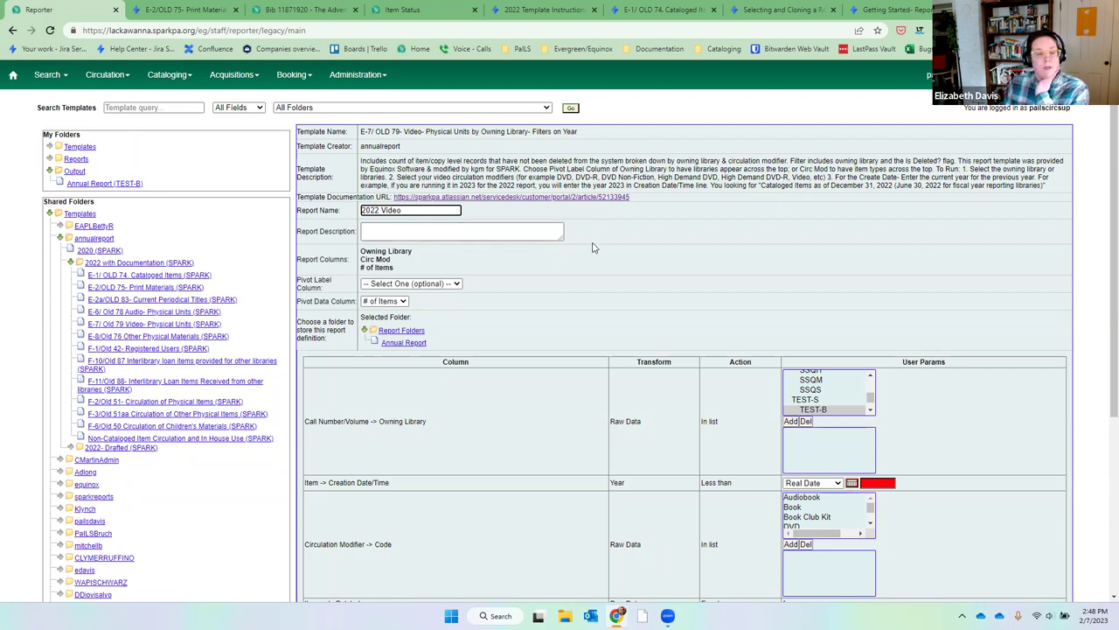
{"action": "left_click", "coordinate": [697, 259]}
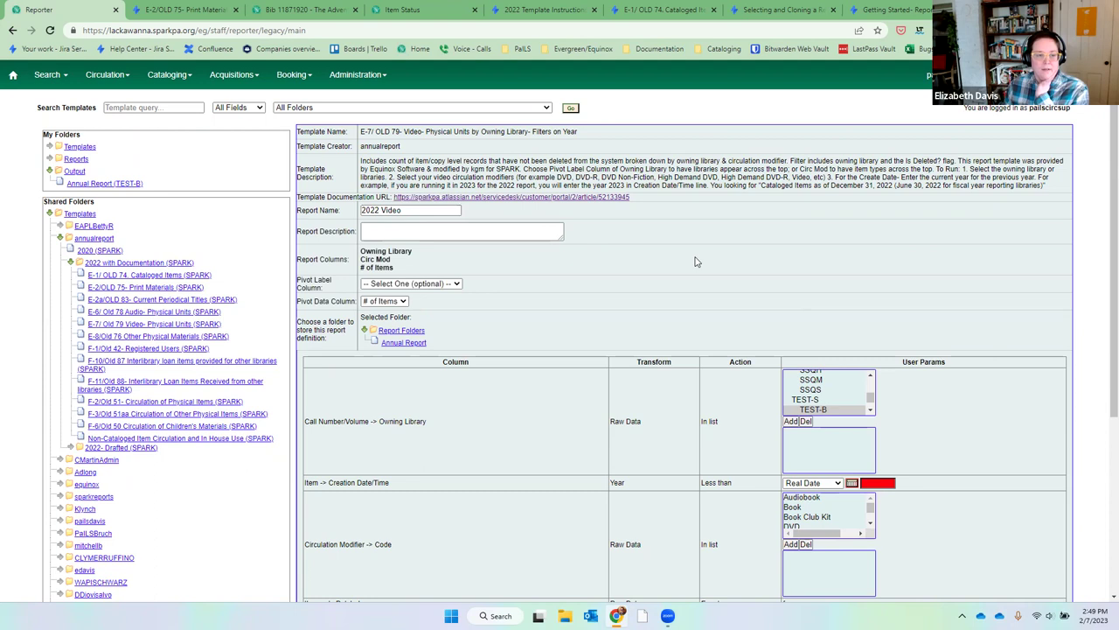
Leave the pivot label column unset and file the report in Annual Report.
{"action": "left_click", "coordinate": [402, 283]}
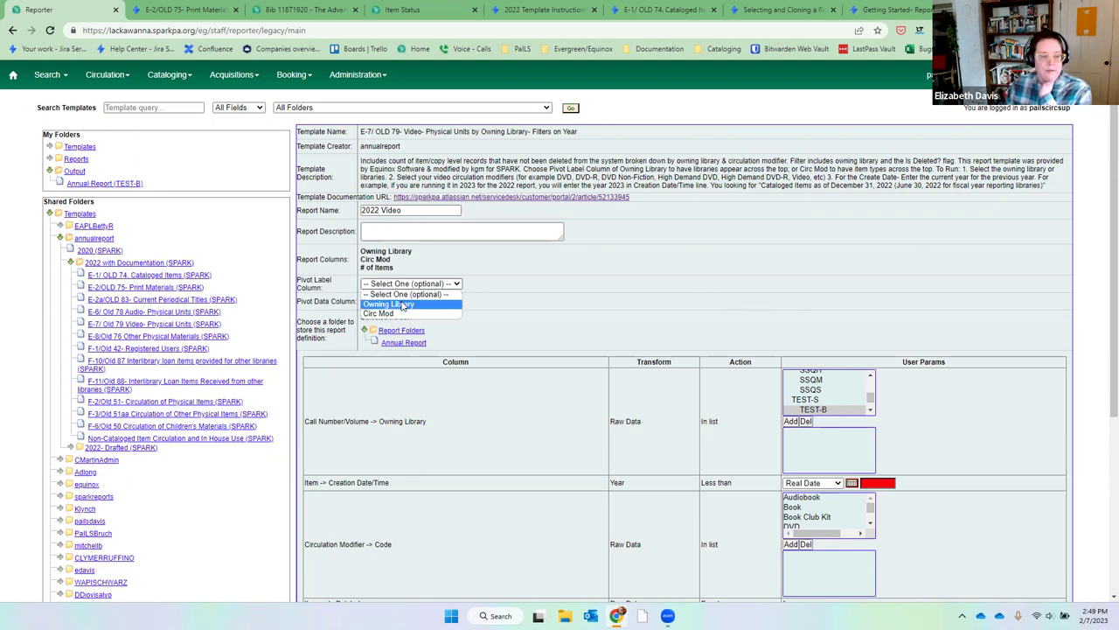
{"action": "left_click", "coordinate": [511, 295]}
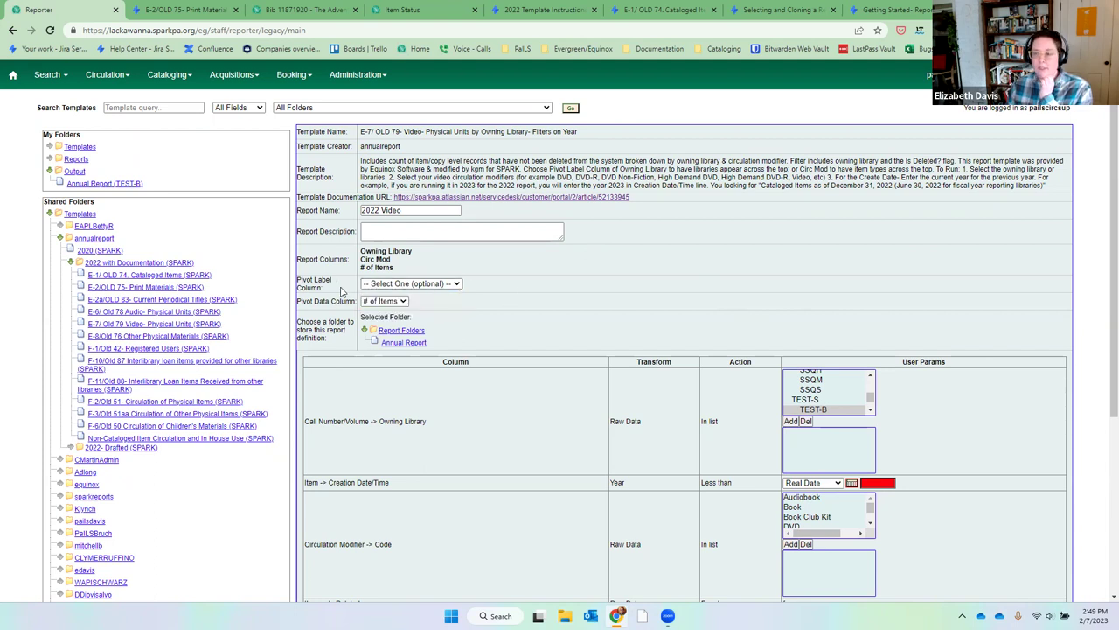
{"action": "left_click", "coordinate": [407, 343]}
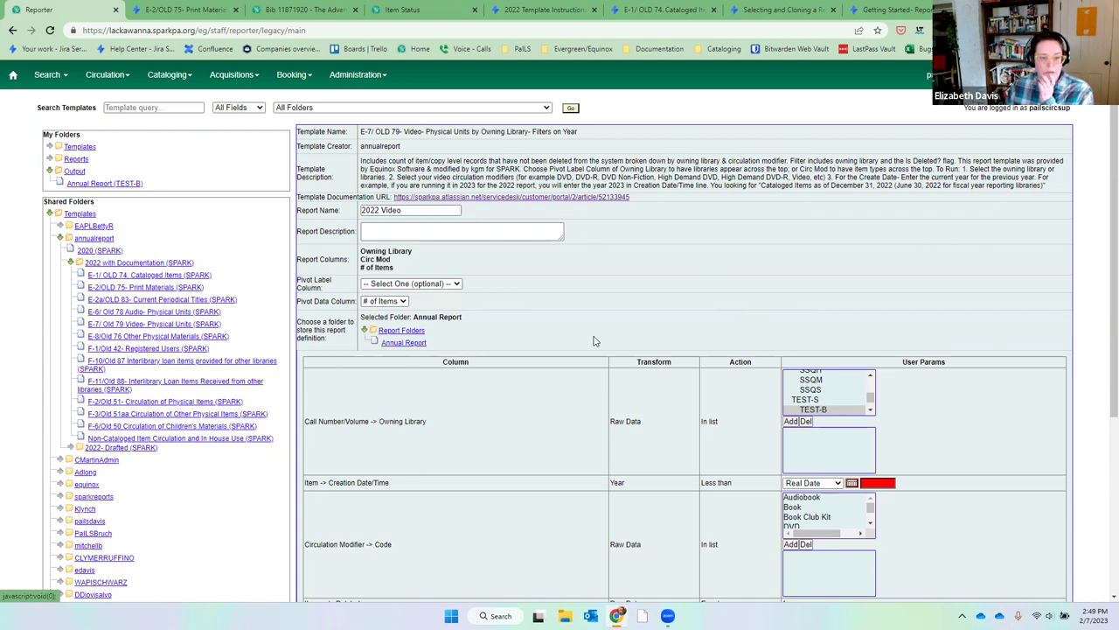
{"action": "scroll", "coordinate": [872, 376], "scroll_direction": "up", "scroll_amount": 10}
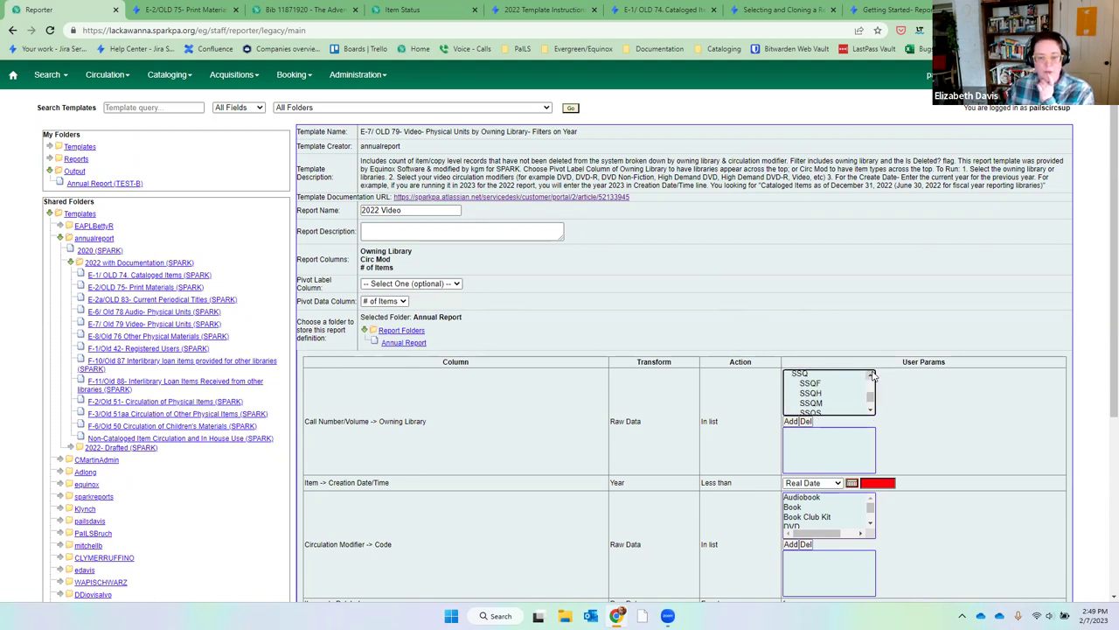
{"action": "scroll", "coordinate": [872, 376], "scroll_direction": "down", "scroll_amount": 3}
{"action": "scroll", "coordinate": [872, 376], "scroll_direction": "down", "scroll_amount": 8}
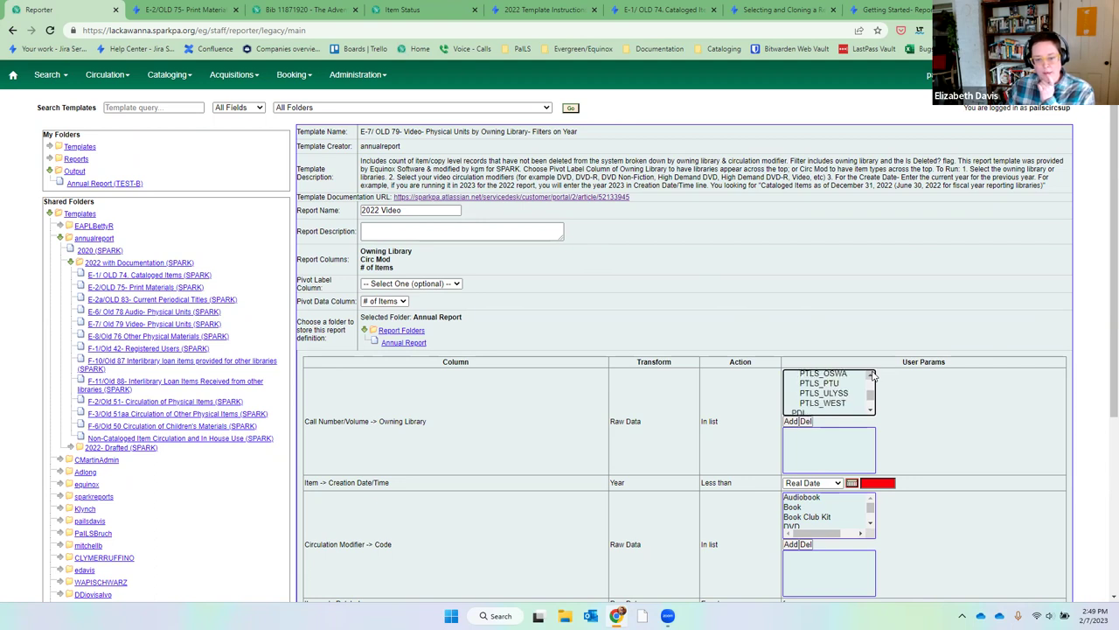
Filter owning library MC_BPFL and creation year before 2023.
{"action": "left_click_drag", "start_coordinate": [870, 374], "coordinate": [866, 395]}
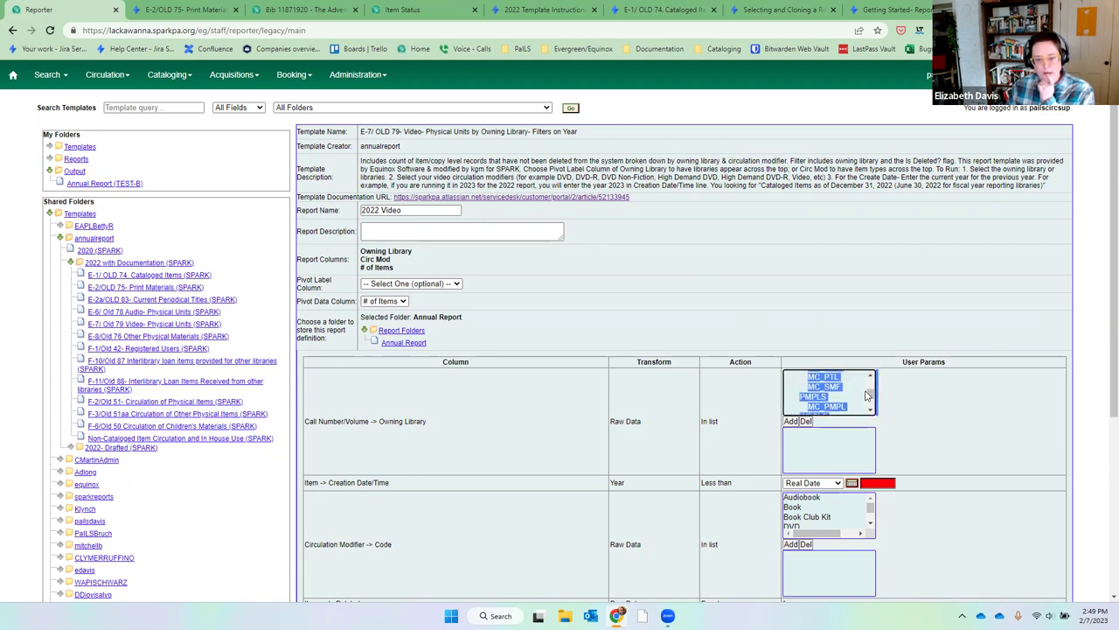
{"action": "scroll", "coordinate": [871, 381], "scroll_direction": "up", "scroll_amount": 6}
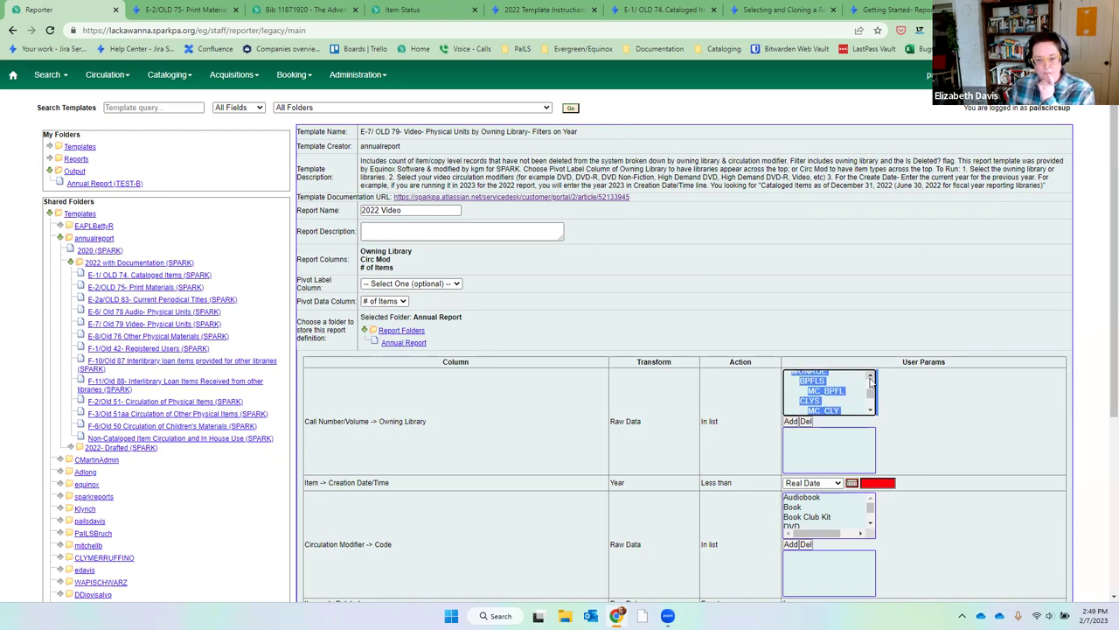
{"action": "left_click", "coordinate": [827, 391]}
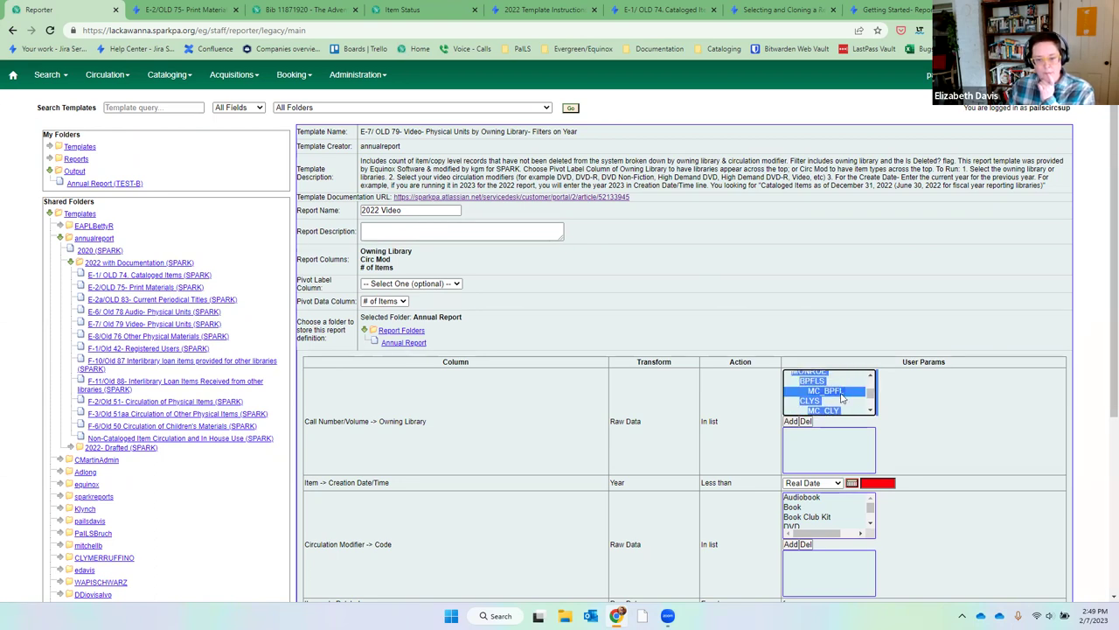
{"action": "left_click", "coordinate": [793, 421]}
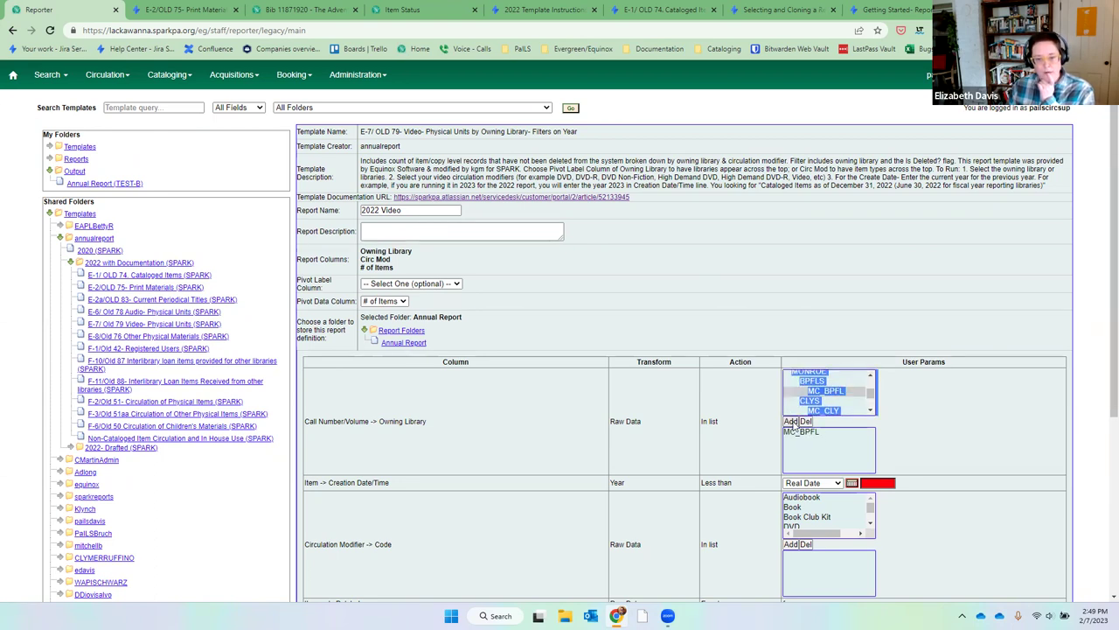
{"action": "left_click", "coordinate": [887, 486]}
{"action": "type", "text": "2023"}
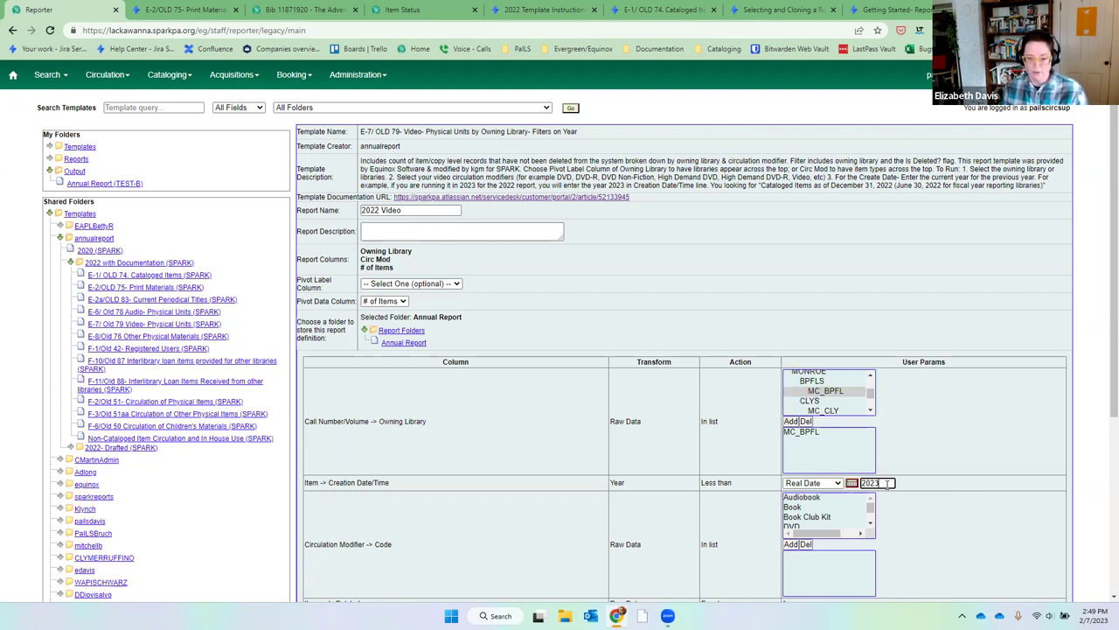
Add DVD, DVD Nonfiction and DVD-R to the circulation modifier filter.
{"action": "left_click", "coordinate": [842, 526]}
{"action": "scroll", "coordinate": [870, 522], "scroll_direction": "down", "scroll_amount": 2}
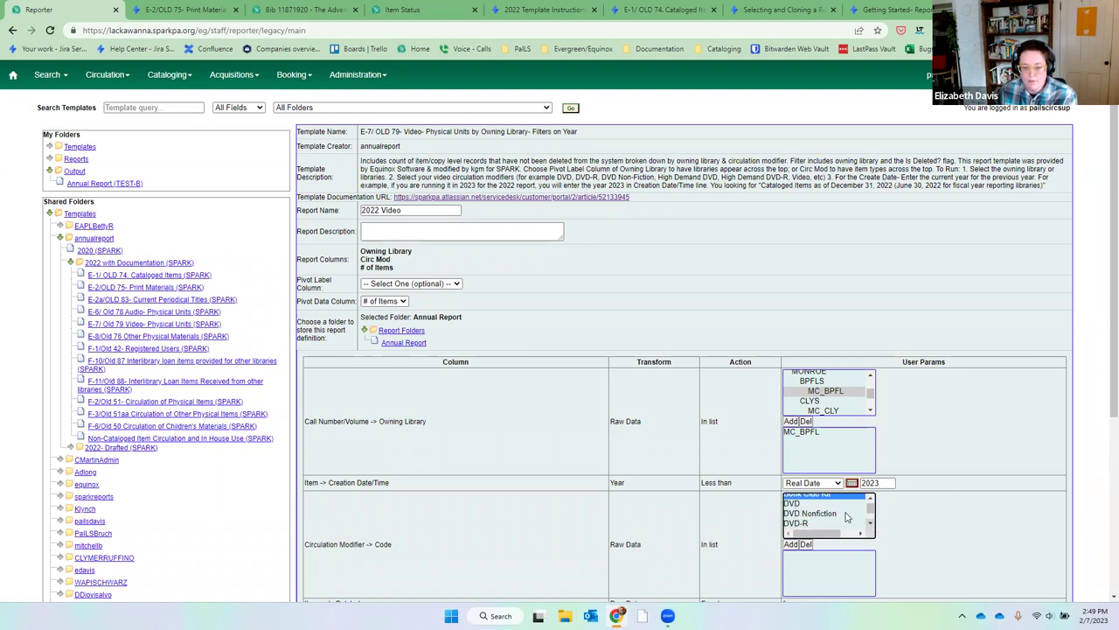
{"action": "left_click", "coordinate": [827, 513], "text": "ctrl"}
{"action": "key", "text": "shift+Down"}
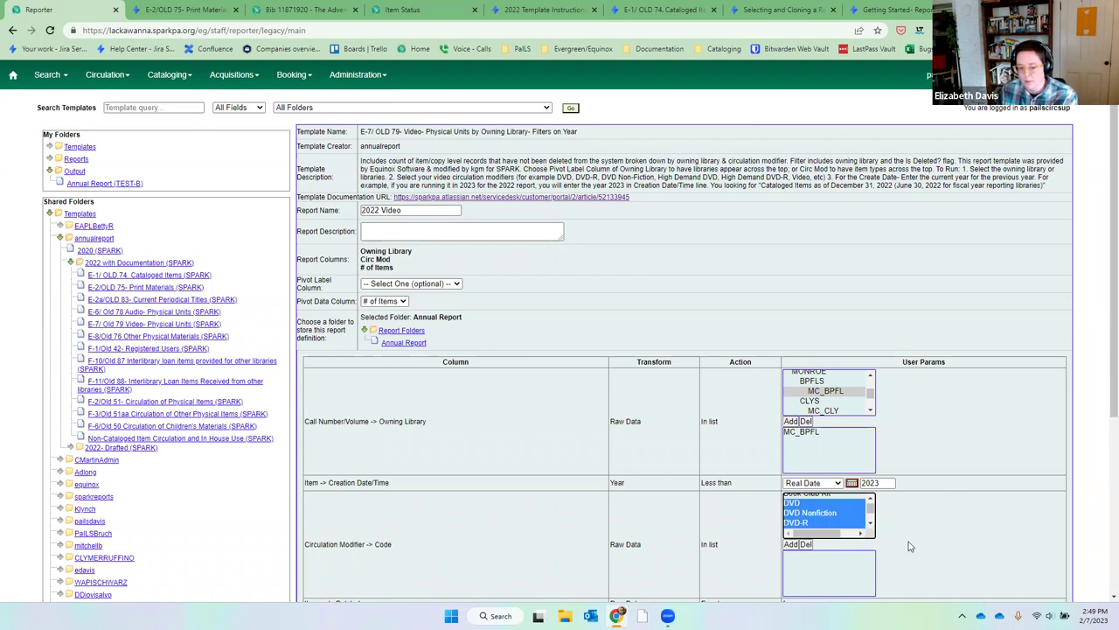
{"action": "left_click", "coordinate": [803, 504]}
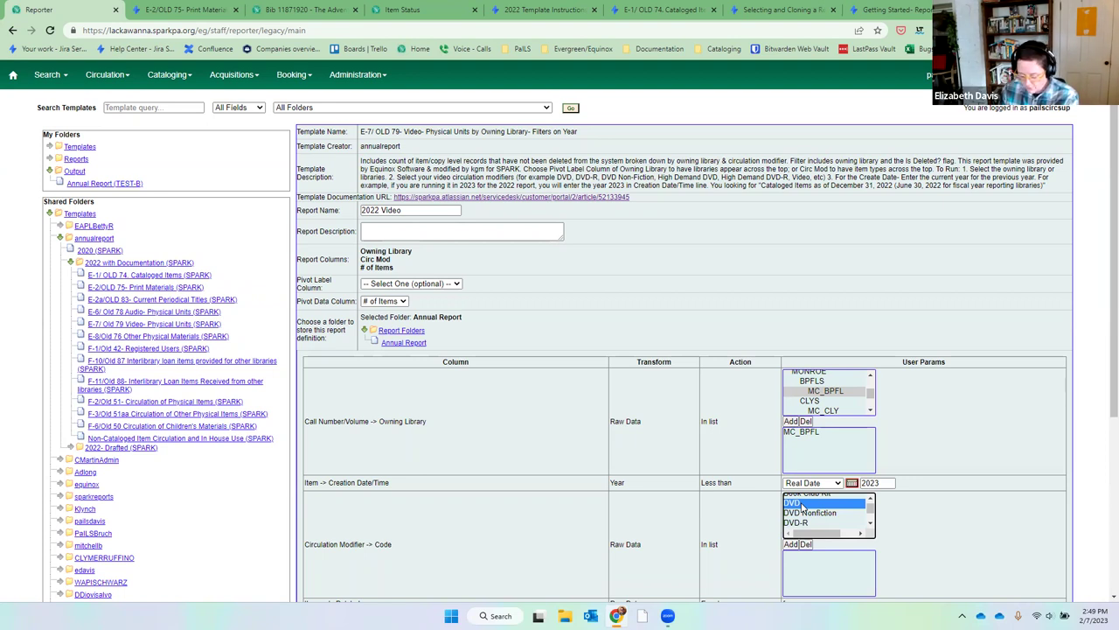
{"action": "key", "text": "shift+Down"}
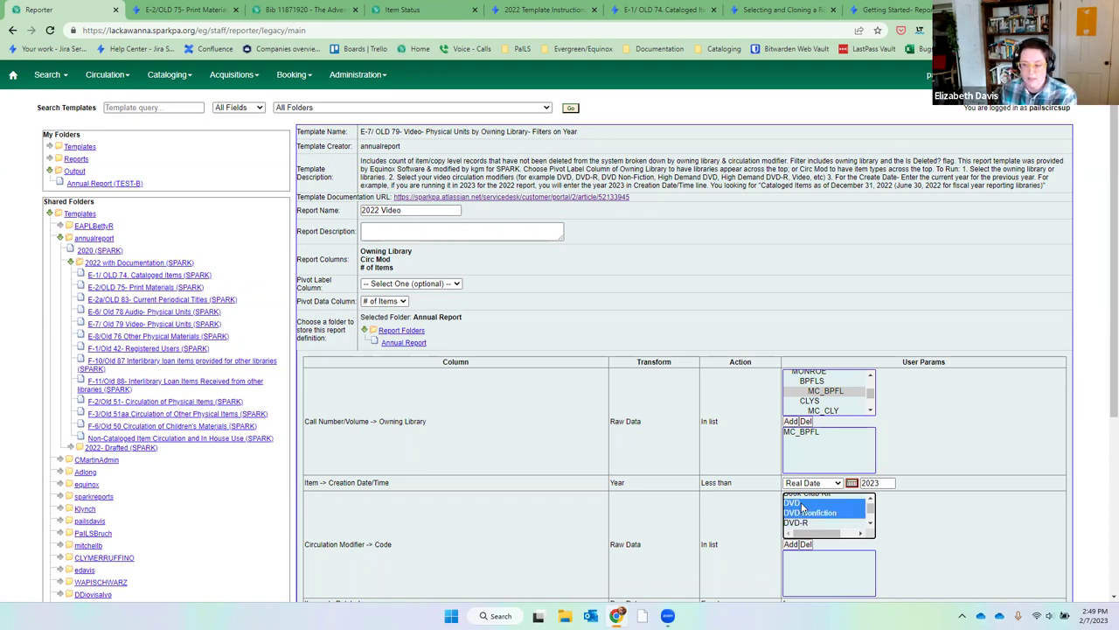
{"action": "key", "text": "shift+Down"}
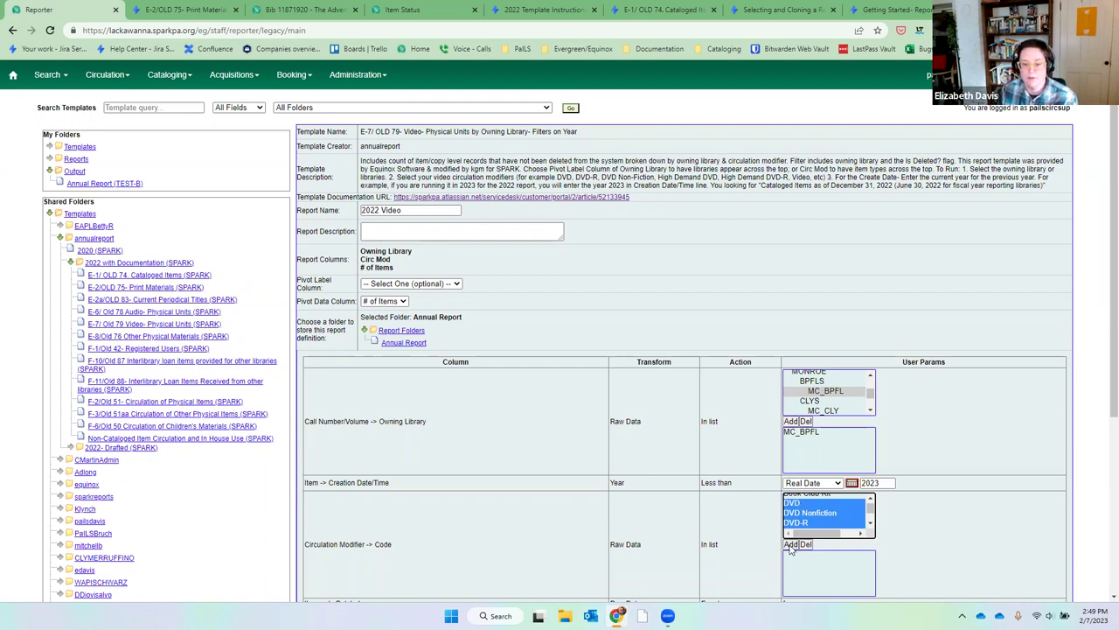
{"action": "left_click", "coordinate": [790, 544]}
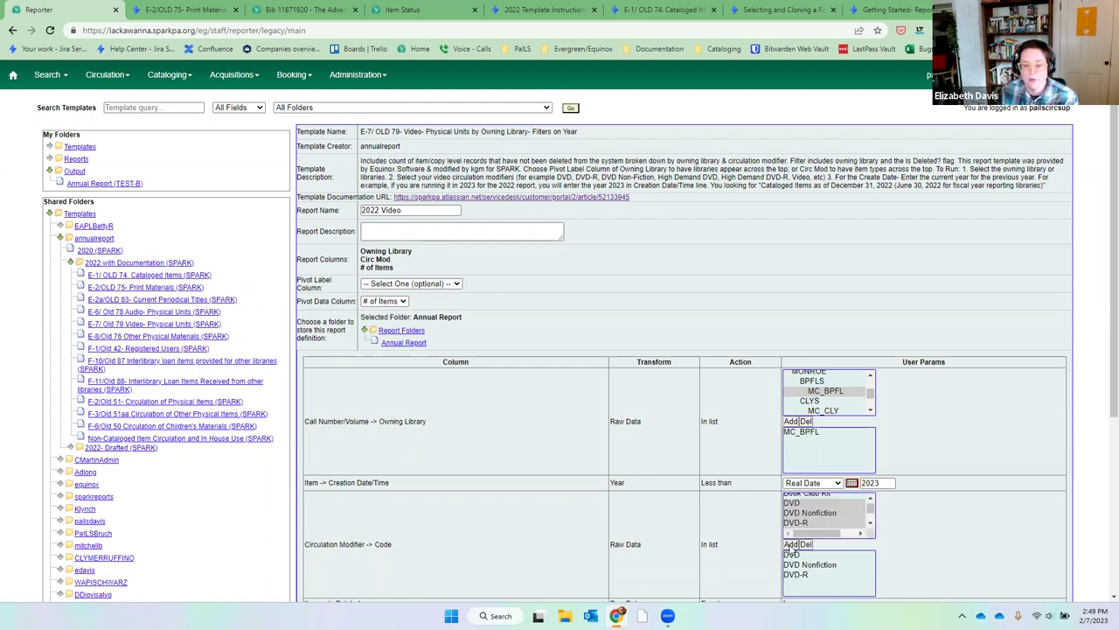
Add the High Demand DVD and High Demand DVD-R modifiers to the filter.
{"action": "left_click", "coordinate": [871, 524]}
{"action": "scroll", "coordinate": [871, 524], "scroll_direction": "down", "scroll_amount": 3}
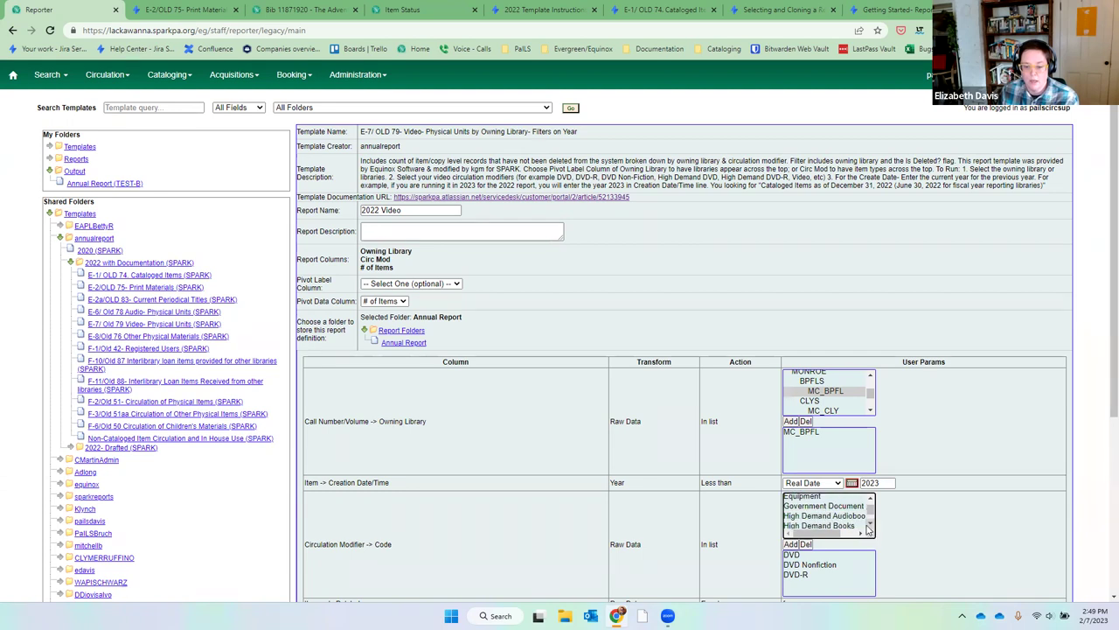
{"action": "left_click", "coordinate": [861, 515]}
{"action": "left_click", "coordinate": [861, 522], "text": "ctrl"}
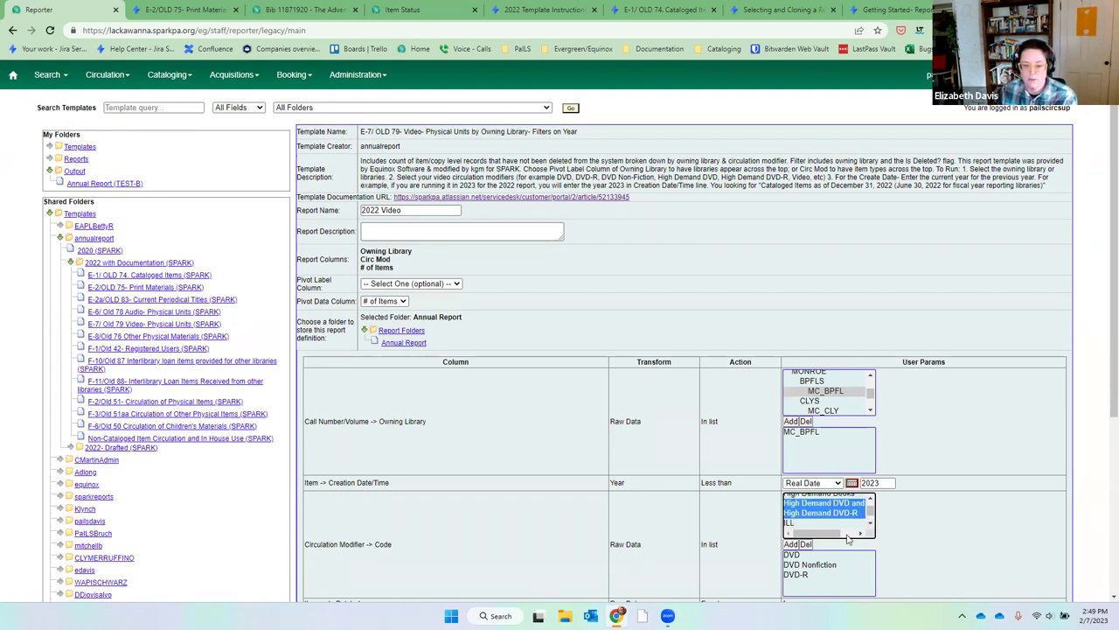
{"action": "left_click", "coordinate": [792, 544]}
{"action": "left_click", "coordinate": [872, 524]}
Add Video to the circulation modifier filter.
{"action": "left_click", "coordinate": [872, 525]}
{"action": "left_click", "coordinate": [872, 525]}
{"action": "left_click", "coordinate": [872, 525]}
{"action": "left_click", "coordinate": [872, 524]}
{"action": "left_click", "coordinate": [805, 523]}
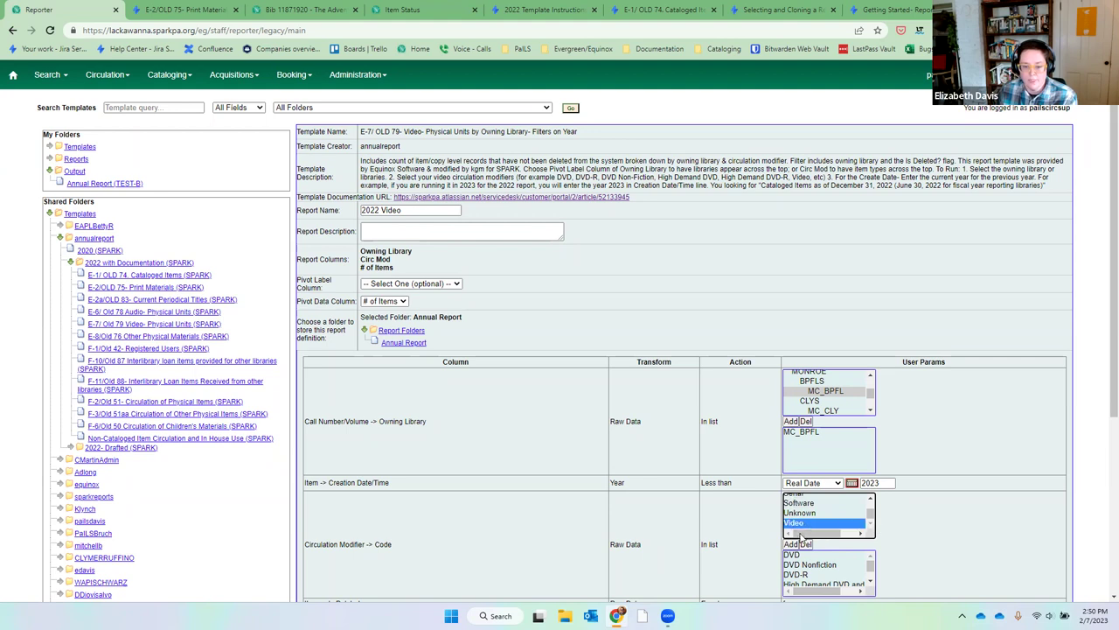
{"action": "left_click", "coordinate": [792, 544]}
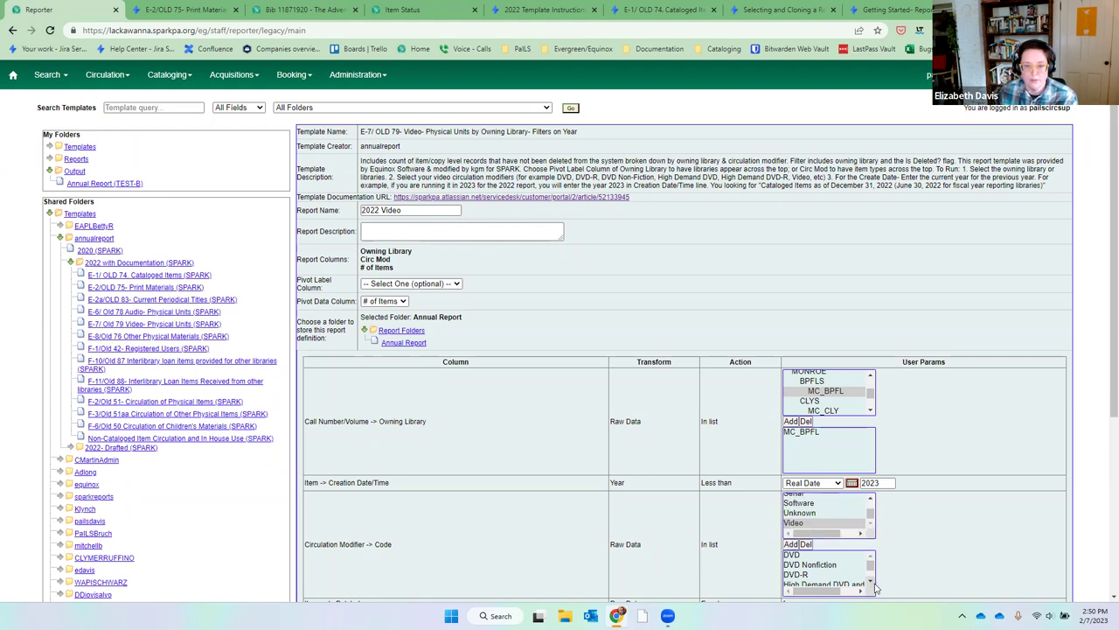
{"action": "left_click", "coordinate": [873, 583]}
{"action": "left_click", "coordinate": [873, 582]}
Direct the 2022 Video report's output to the Annual Report folder and save the report.
{"action": "scroll", "coordinate": [935, 481], "scroll_direction": "down", "scroll_amount": 2}
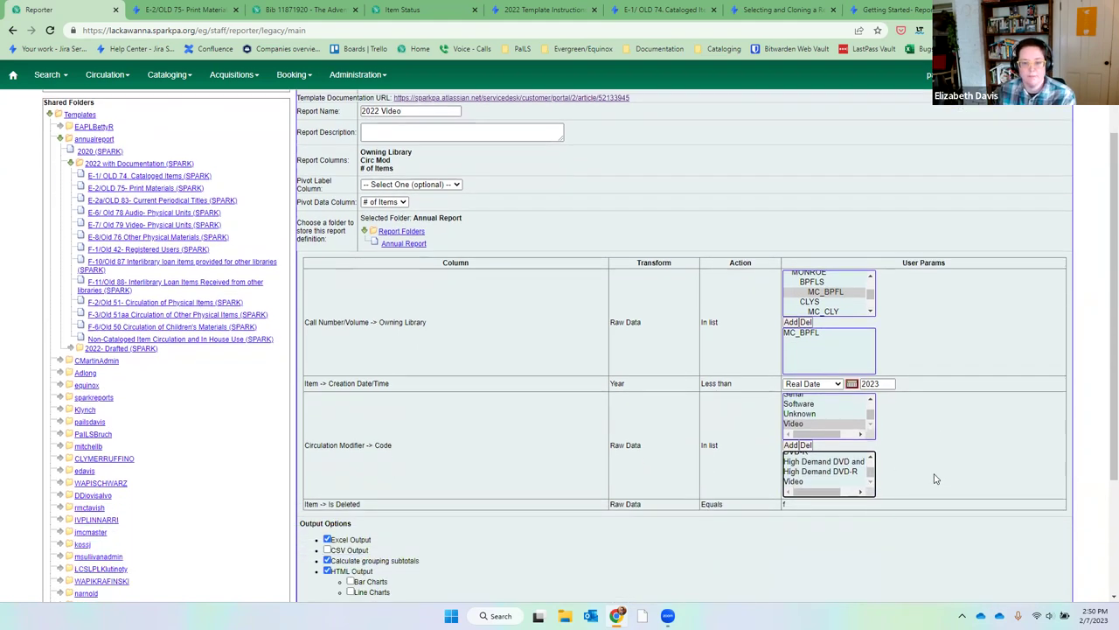
{"action": "scroll", "coordinate": [934, 478], "scroll_direction": "down", "scroll_amount": 3}
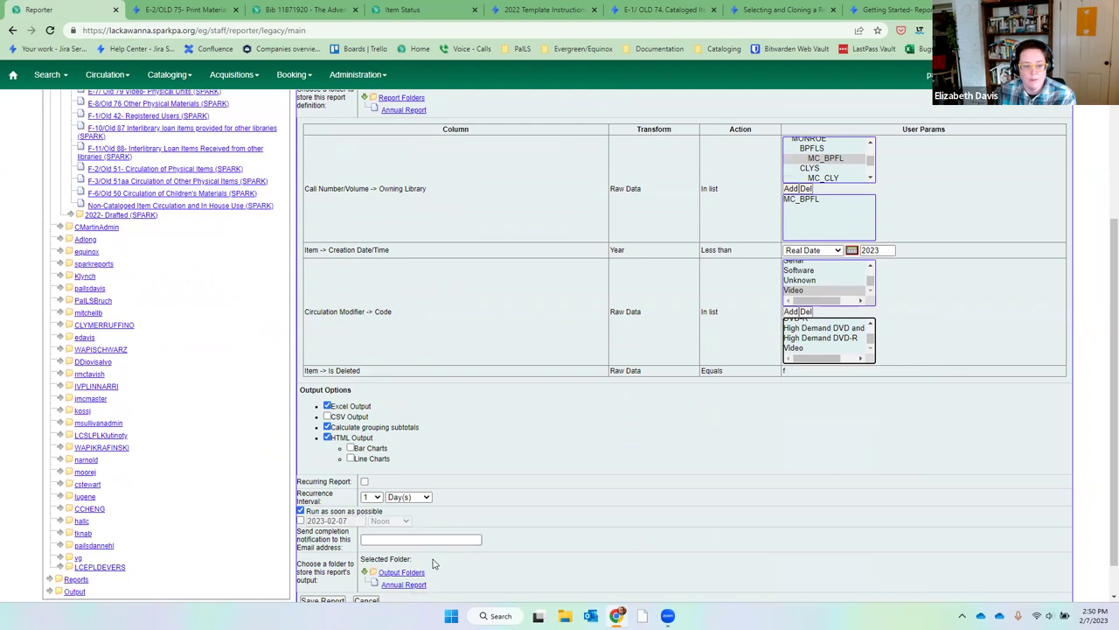
{"action": "scroll", "coordinate": [434, 564], "scroll_direction": "down", "scroll_amount": 1}
{"action": "left_click", "coordinate": [373, 495]}
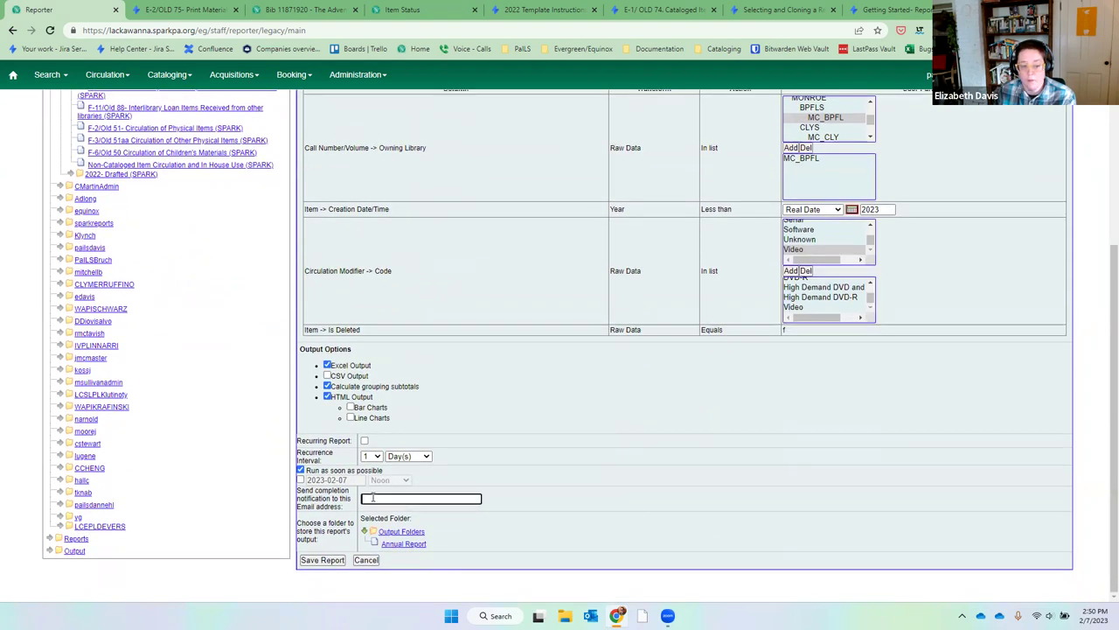
{"action": "left_click", "coordinate": [411, 543]}
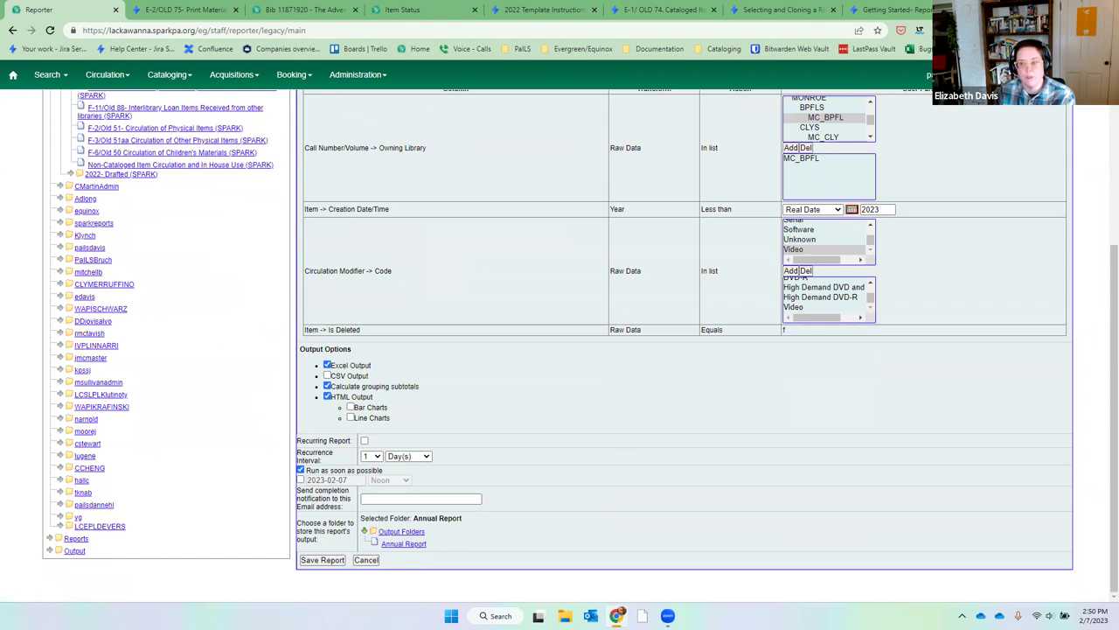
{"action": "left_click", "coordinate": [328, 561]}
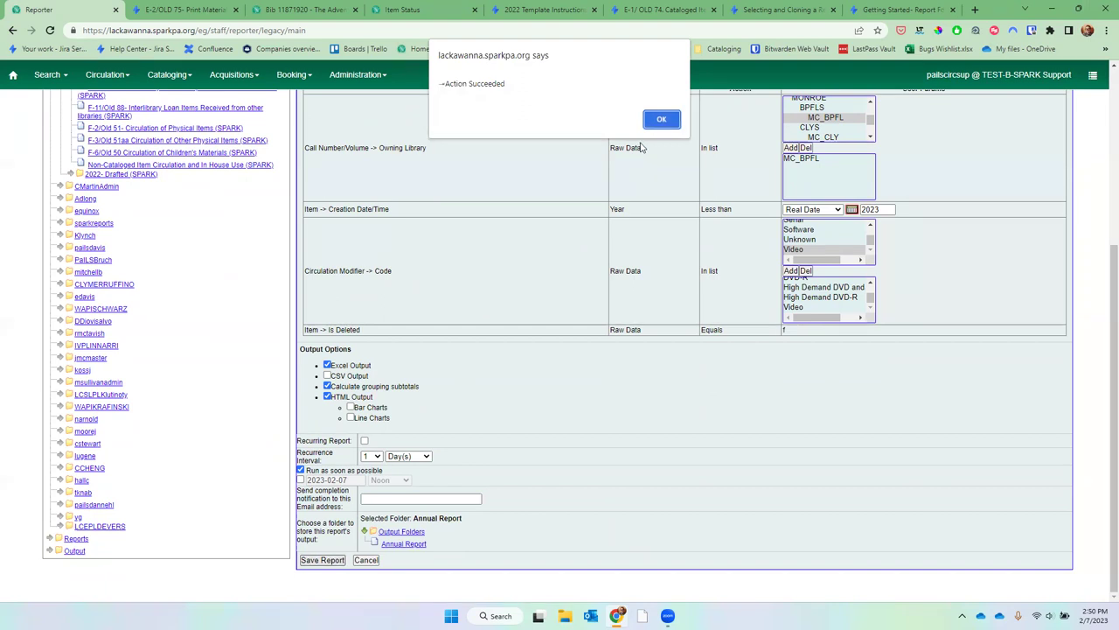
{"action": "left_click", "coordinate": [661, 119]}
Show the Annual Report output folder and refresh until the 2022 Video run appears completed.
{"action": "scroll", "coordinate": [734, 394], "scroll_direction": "up", "scroll_amount": 2}
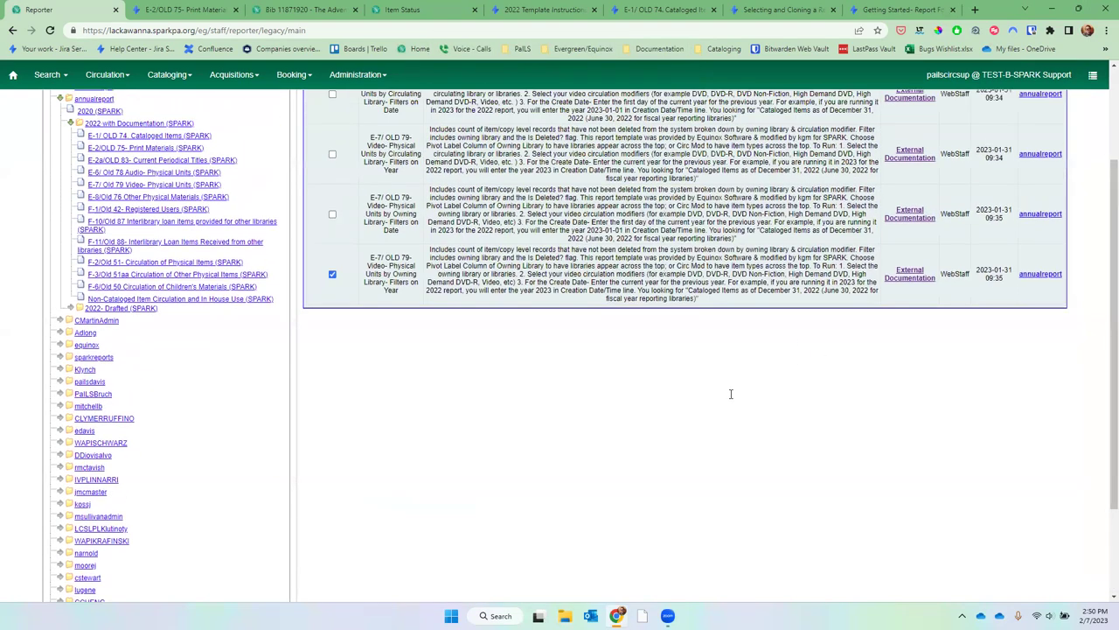
{"action": "left_click", "coordinate": [104, 183]}
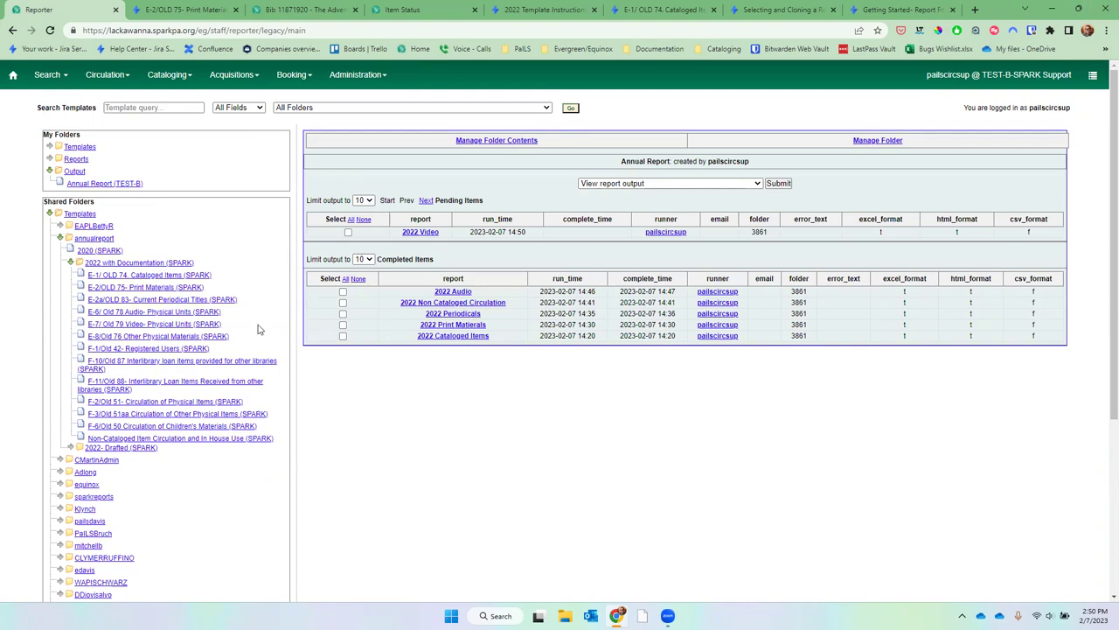
{"action": "left_click", "coordinate": [88, 188]}
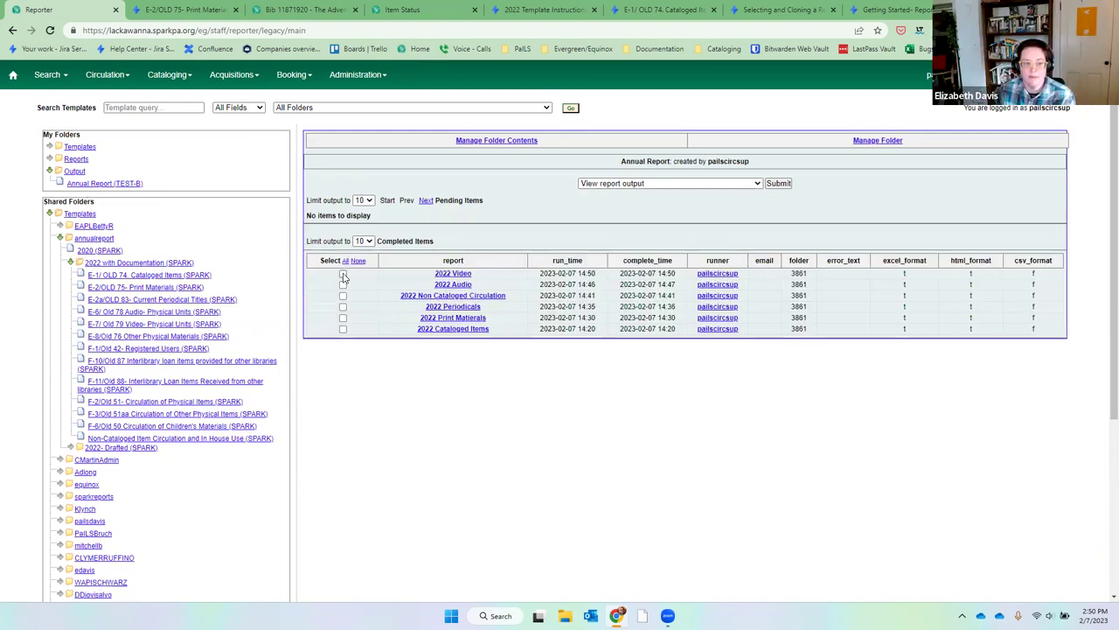
View the 2022 Video output as a table showing 2360 DVD items, then close it and unmark the row.
{"action": "left_click", "coordinate": [342, 274]}
{"action": "left_click", "coordinate": [782, 184]}
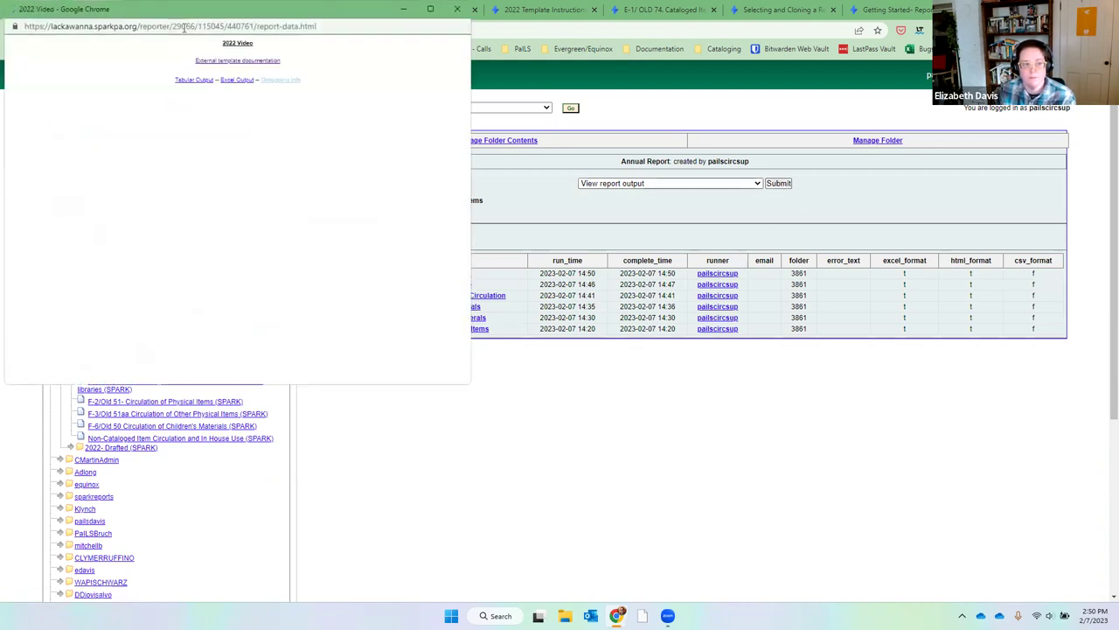
{"action": "left_click_drag", "start_coordinate": [186, 17], "coordinate": [697, 159]}
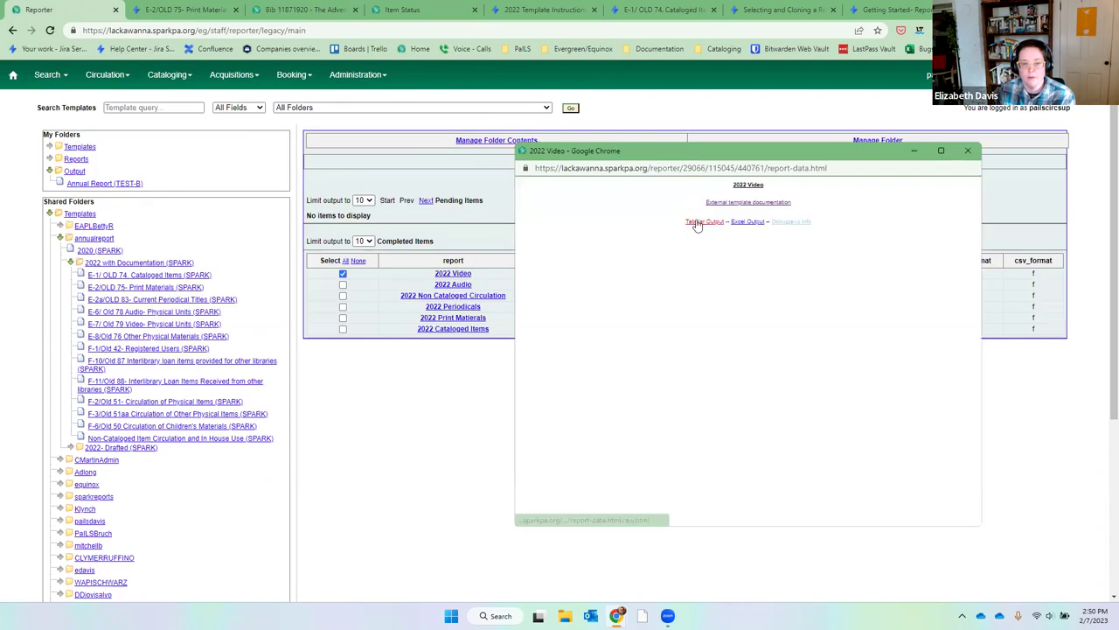
{"action": "left_click", "coordinate": [696, 223]}
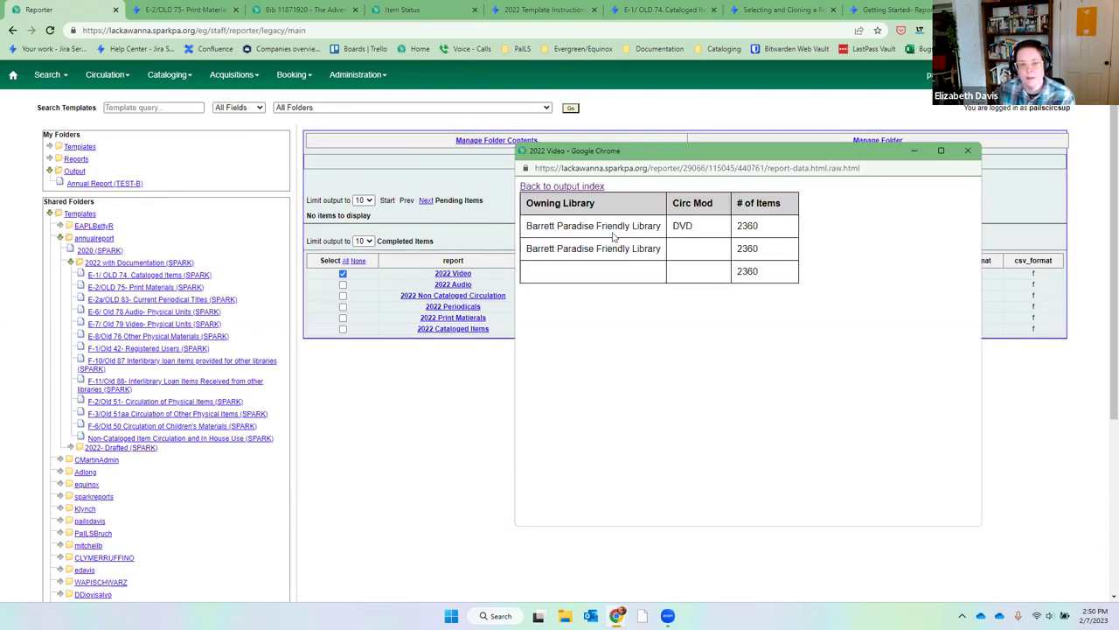
{"action": "left_click_drag", "start_coordinate": [546, 226], "coordinate": [790, 223]}
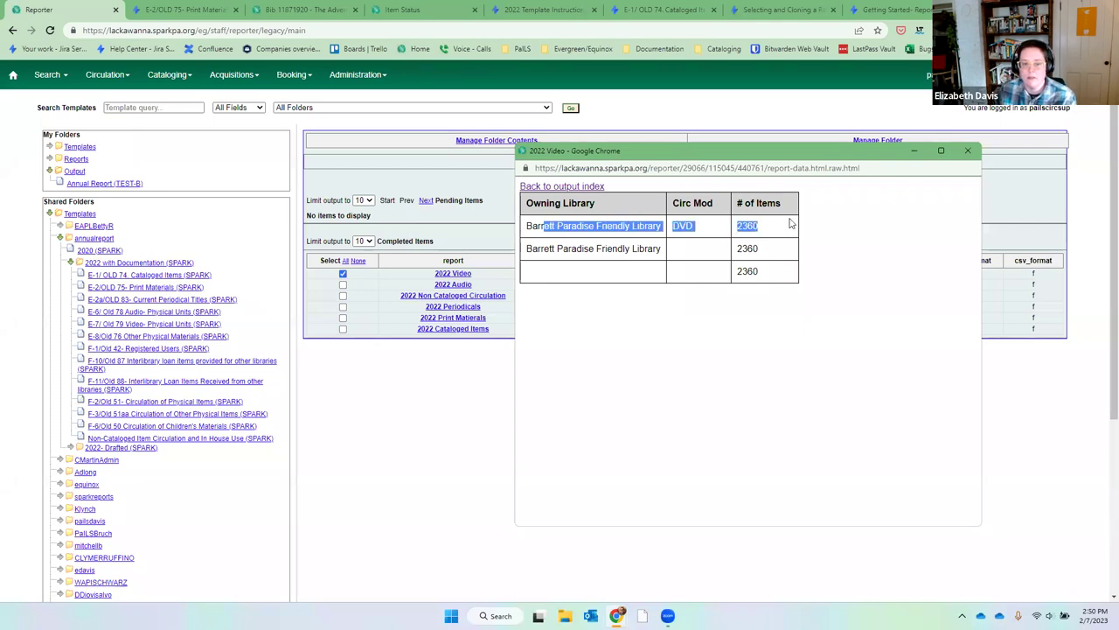
{"action": "left_click", "coordinate": [794, 226]}
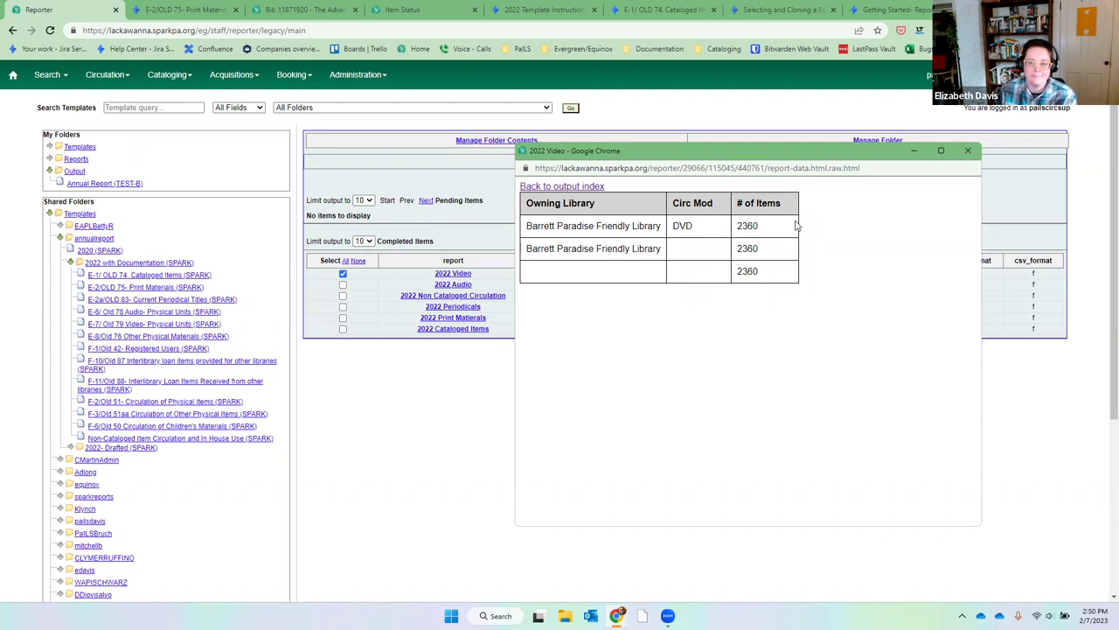
{"action": "left_click", "coordinate": [968, 153]}
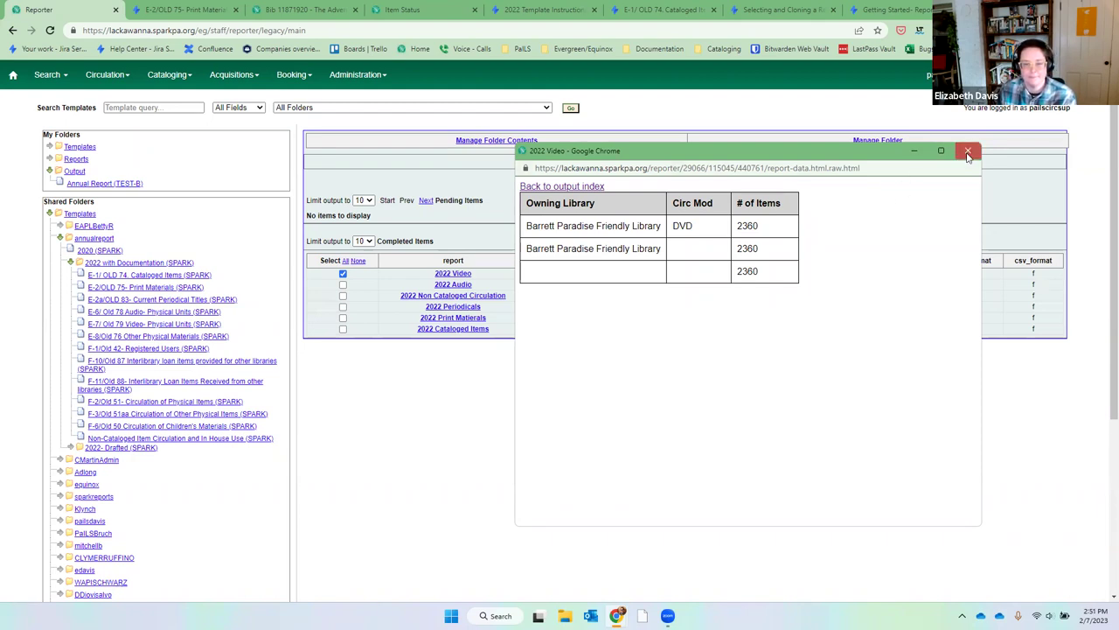
{"action": "left_click", "coordinate": [342, 276]}
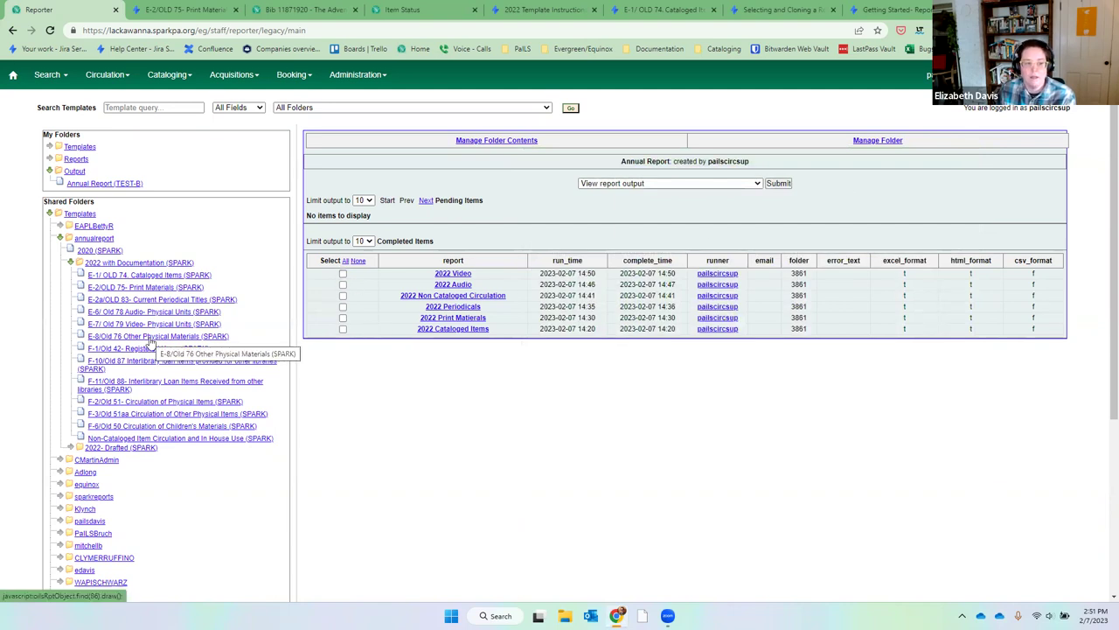
Create a new report from the E-8/Old 76 'Owning Library, Filters on Year' template.
{"action": "left_click", "coordinate": [152, 340]}
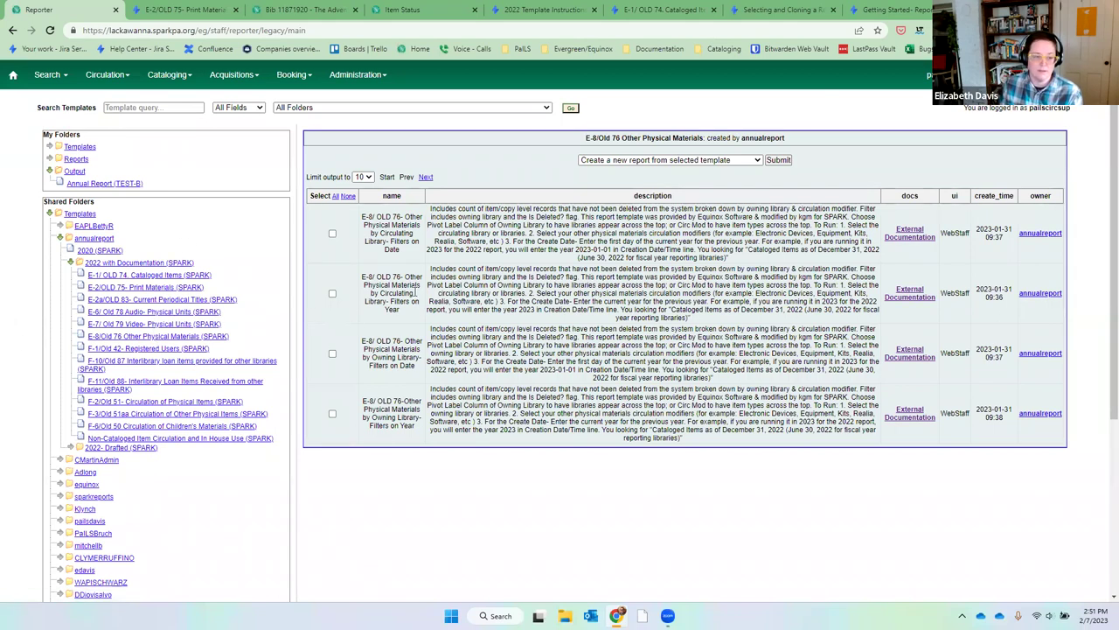
{"action": "left_click", "coordinate": [333, 414]}
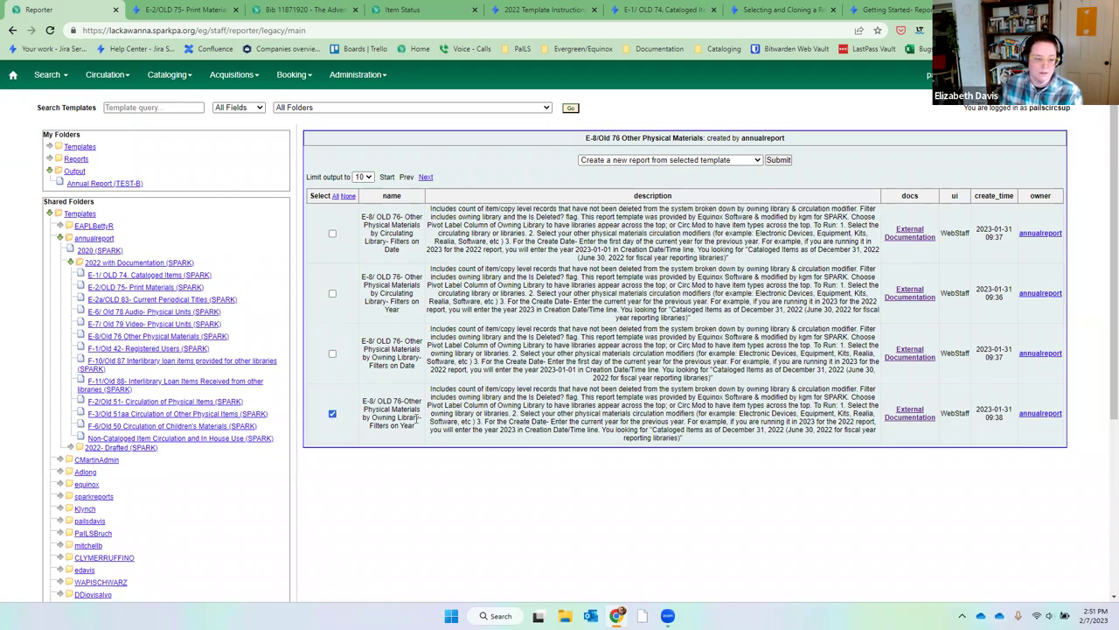
{"action": "left_click", "coordinate": [781, 160]}
{"action": "left_click_drag", "start_coordinate": [403, 210], "coordinate": [385, 211]}
Name the report '2022 Other', store it in Annual Report, and pivot columns by Owning Library.
{"action": "type", "text": "Othe"}
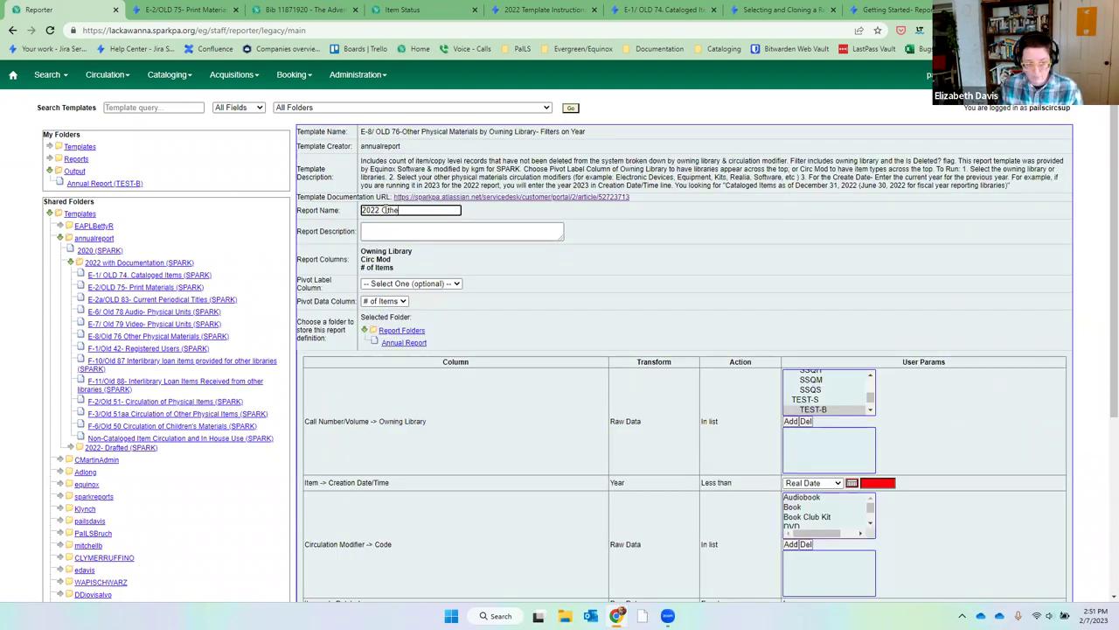
{"action": "type", "text": "r"}
{"action": "left_click", "coordinate": [404, 343]}
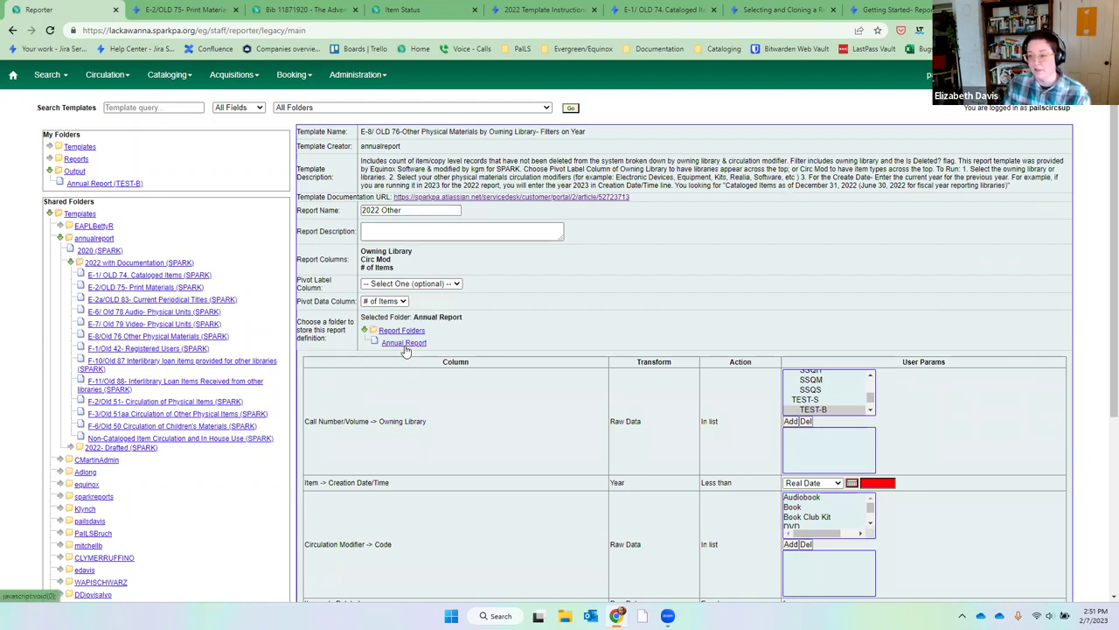
{"action": "left_click", "coordinate": [393, 300]}
{"action": "left_click", "coordinate": [398, 283]}
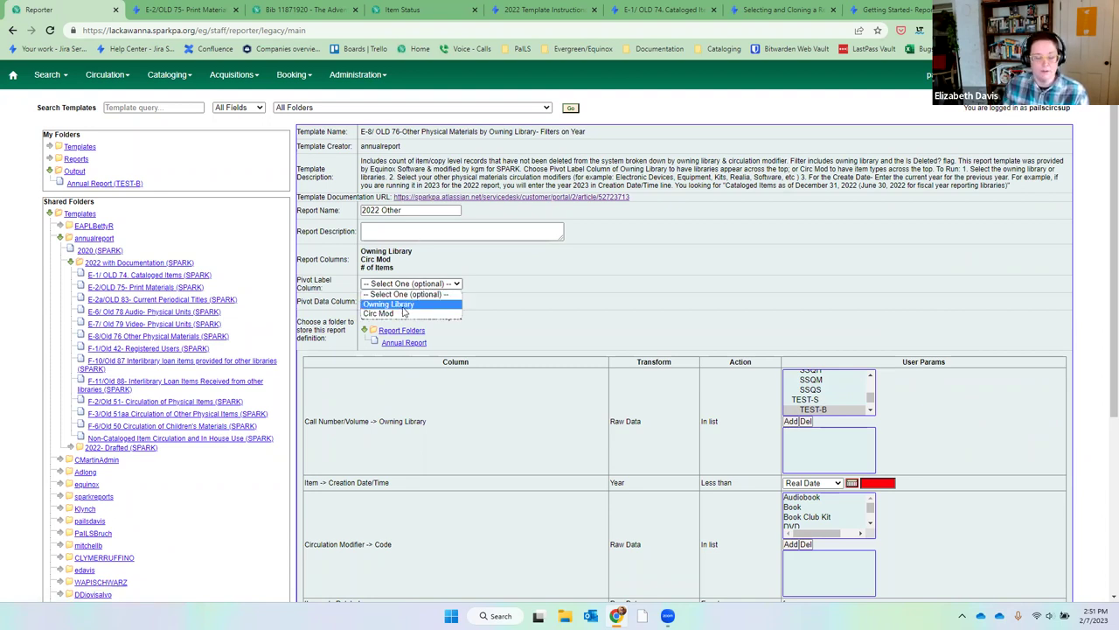
{"action": "left_click", "coordinate": [404, 306]}
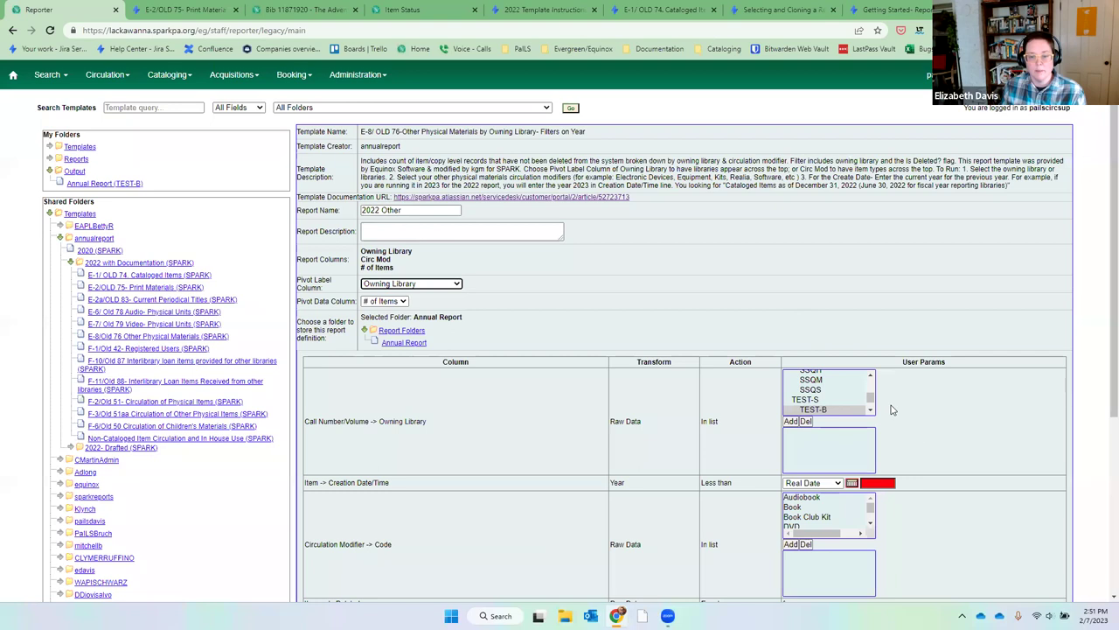
Filter the owning library to the LEHCAR libraries, starting from LEHCAR_CPL.
{"action": "left_click", "coordinate": [870, 375]}
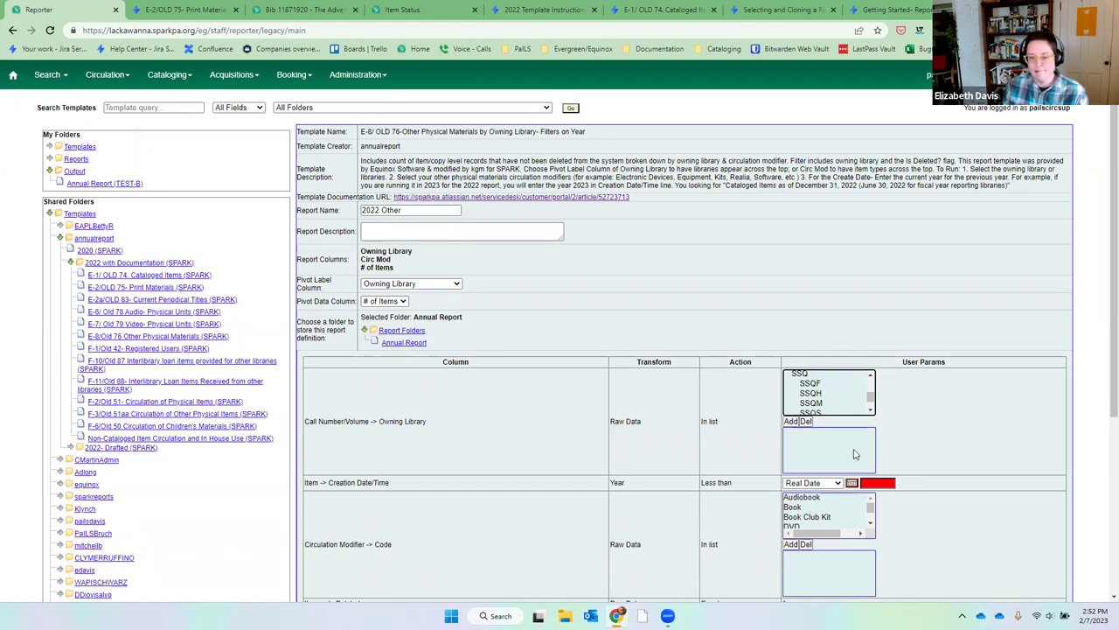
{"action": "left_click", "coordinate": [872, 375]}
{"action": "left_click", "coordinate": [872, 375]}
{"action": "left_click", "coordinate": [872, 375]}
{"action": "left_click", "coordinate": [872, 376]}
{"action": "left_click", "coordinate": [872, 375]}
{"action": "left_click", "coordinate": [872, 376]}
{"action": "left_click", "coordinate": [872, 375]}
{"action": "left_click", "coordinate": [872, 376]}
{"action": "left_click", "coordinate": [872, 376]}
{"action": "left_click", "coordinate": [872, 375]}
{"action": "left_click", "coordinate": [872, 375]}
{"action": "left_click", "coordinate": [872, 375]}
{"action": "left_click", "coordinate": [872, 375]}
{"action": "left_click", "coordinate": [871, 375]}
{"action": "left_click", "coordinate": [872, 375]}
{"action": "left_click", "coordinate": [872, 375]}
{"action": "left_click", "coordinate": [872, 375]}
{"action": "left_click", "coordinate": [872, 375]}
{"action": "left_click", "coordinate": [852, 402]}
{"action": "key", "text": "shift+Down"}
{"action": "key", "text": "shift+Down"}
{"action": "key", "text": "shift+Down"}
{"action": "key", "text": "shift+Down"}
{"action": "key", "text": "shift+Down"}
{"action": "key", "text": "shift+Down"}
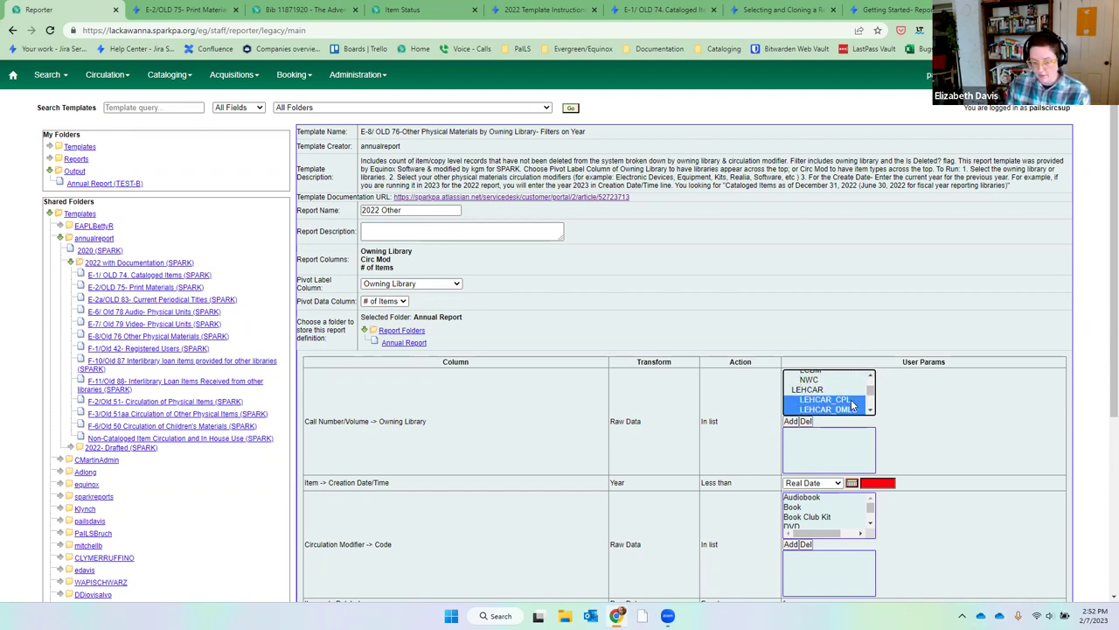
{"action": "key", "text": "shift+Down"}
{"action": "key", "text": "shift+Down"}
{"action": "key", "text": "shift+Down"}
{"action": "key", "text": "shift+Down"}
{"action": "key", "text": "shift+Down"}
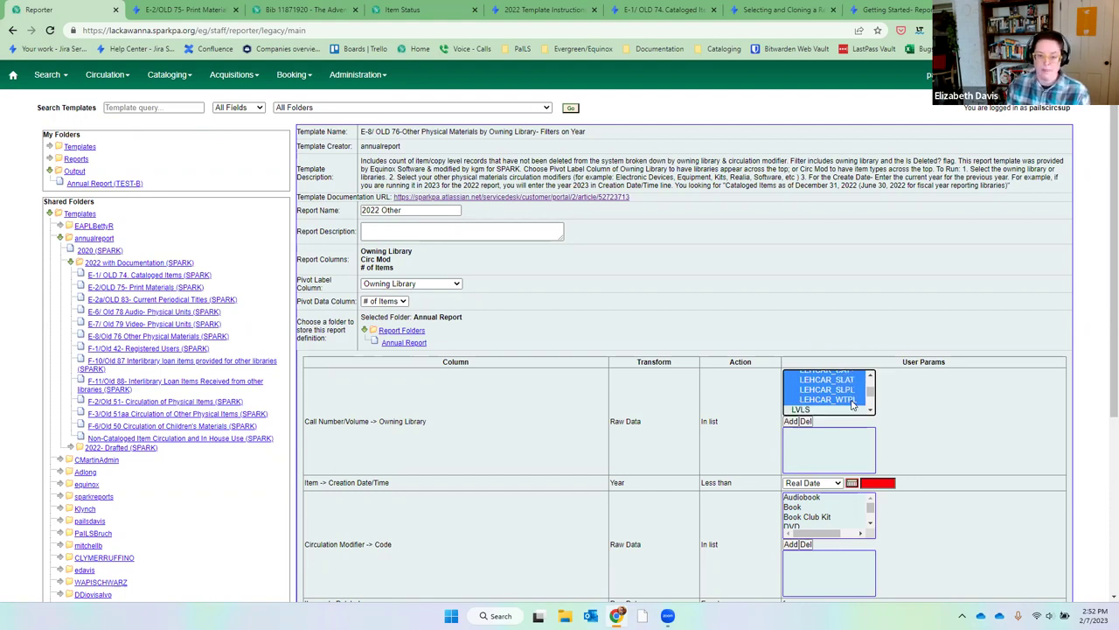
{"action": "left_click", "coordinate": [791, 422]}
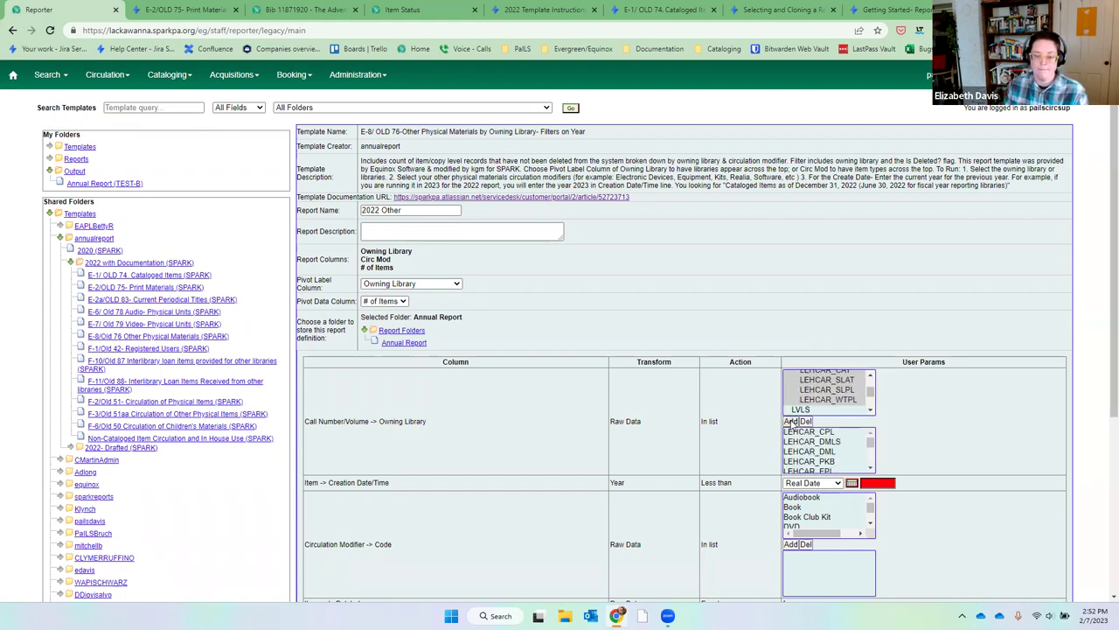
Set creation year 2023 and add Electronic Device, Equipment and Kit circulation modifiers.
{"action": "left_click", "coordinate": [879, 483]}
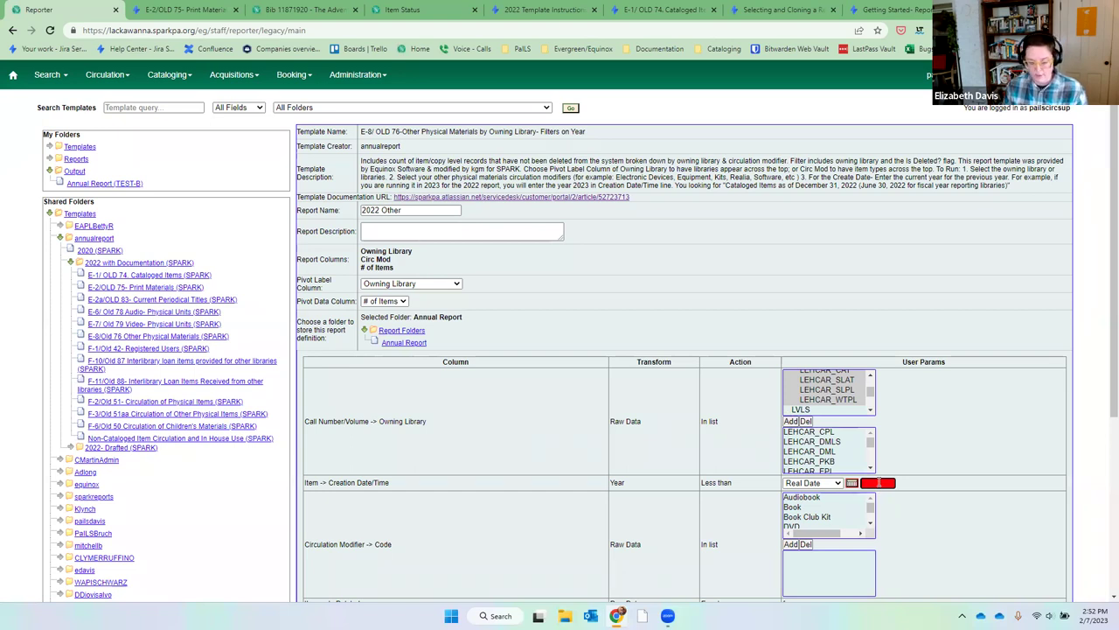
{"action": "type", "text": "2023"}
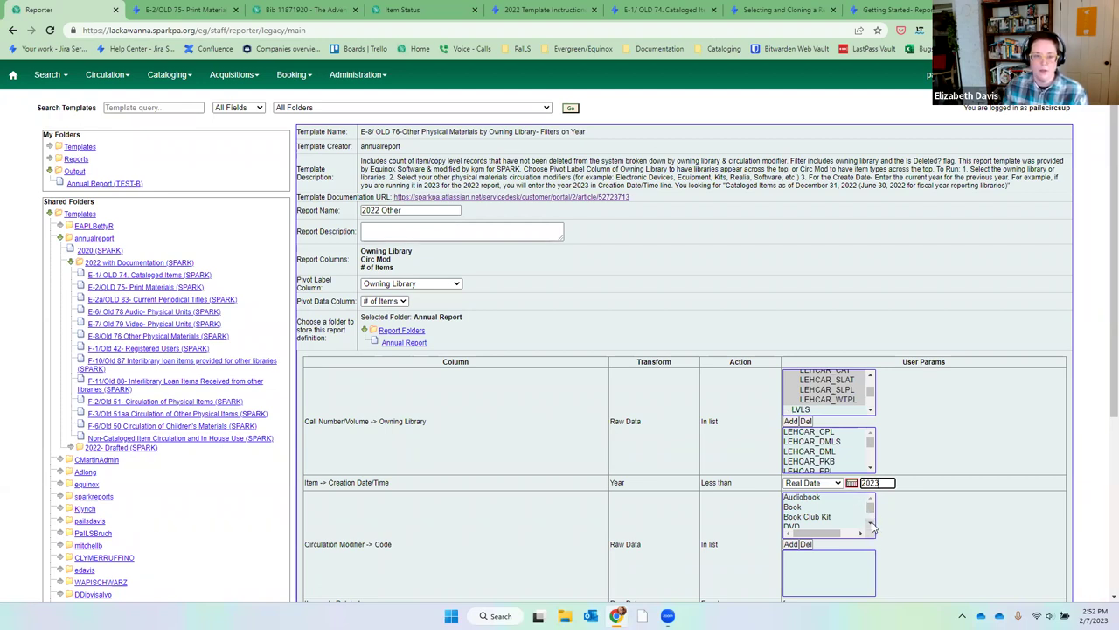
{"action": "left_click", "coordinate": [871, 525]}
{"action": "left_click", "coordinate": [871, 524]}
{"action": "left_click", "coordinate": [871, 525]}
{"action": "left_click", "coordinate": [868, 500]}
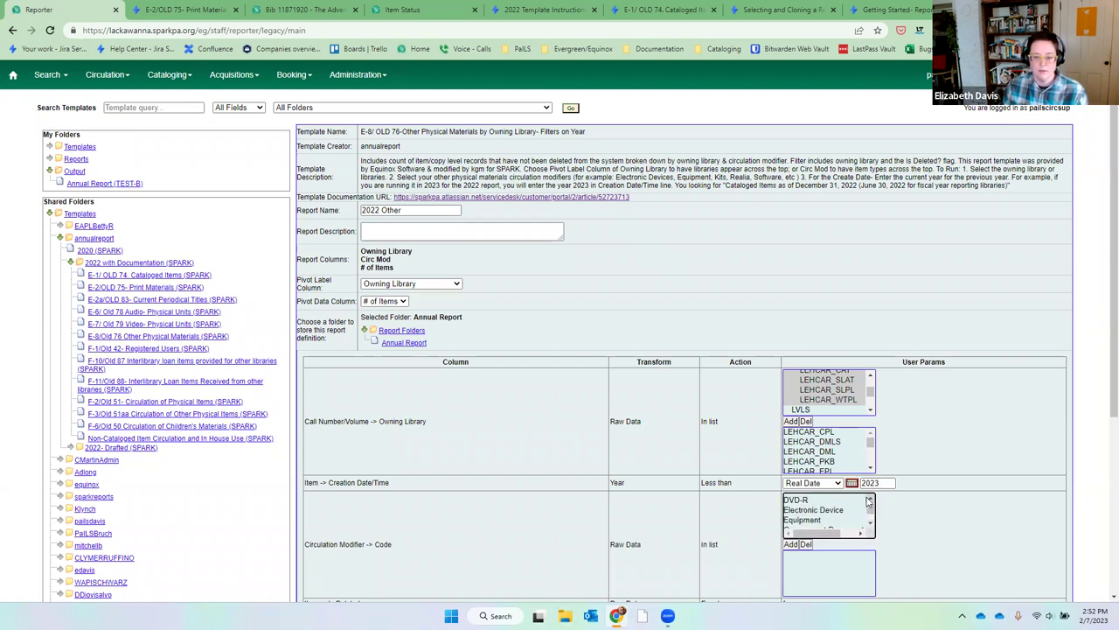
{"action": "left_click", "coordinate": [857, 511]}
{"action": "left_click", "coordinate": [792, 544]}
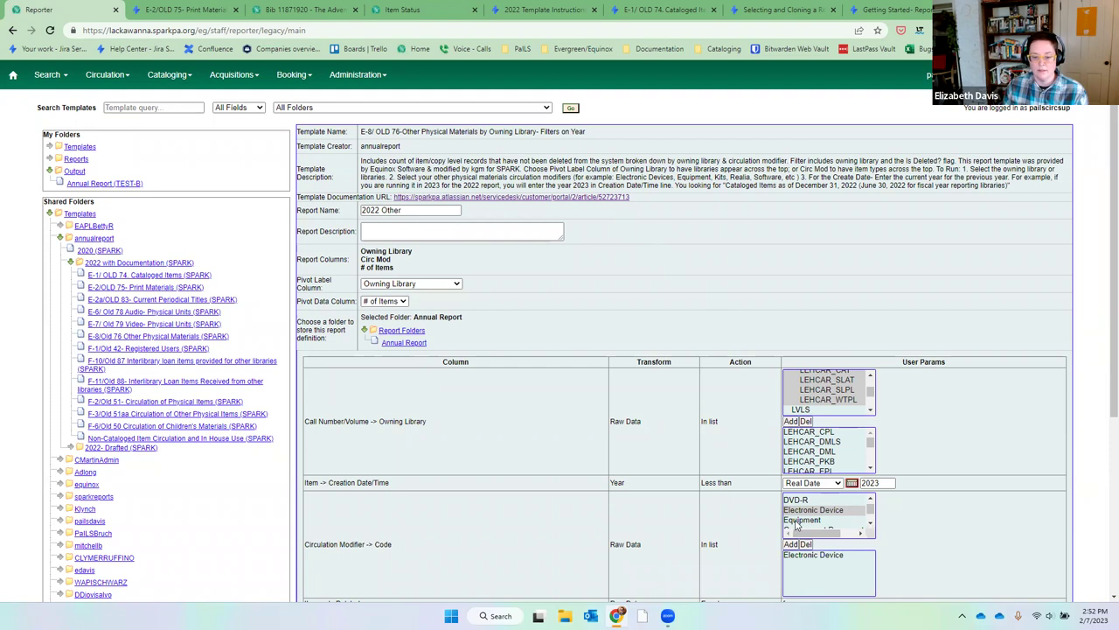
{"action": "left_click", "coordinate": [796, 520]}
{"action": "left_click", "coordinate": [792, 544]}
{"action": "left_click", "coordinate": [871, 525]}
{"action": "left_click", "coordinate": [871, 524]}
{"action": "left_click", "coordinate": [838, 519]}
{"action": "left_click", "coordinate": [791, 544]}
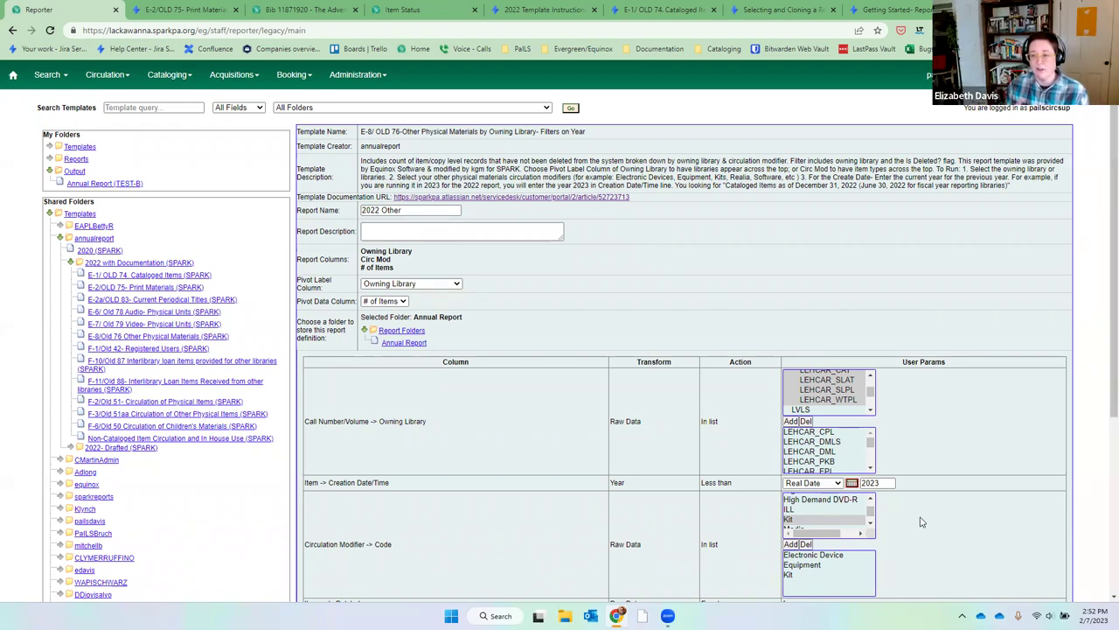
Add Realia and Software to the circulation modifier filter.
{"action": "left_click", "coordinate": [871, 523]}
{"action": "left_click", "coordinate": [871, 523]}
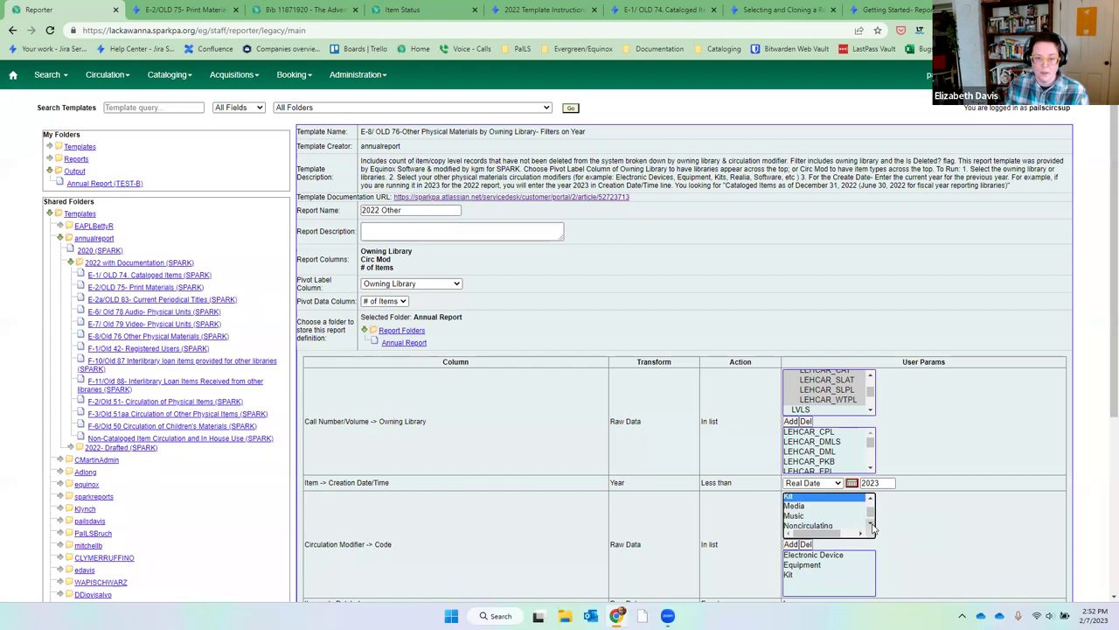
{"action": "left_click", "coordinate": [871, 523]}
{"action": "left_click", "coordinate": [871, 523]}
{"action": "left_click", "coordinate": [837, 514]}
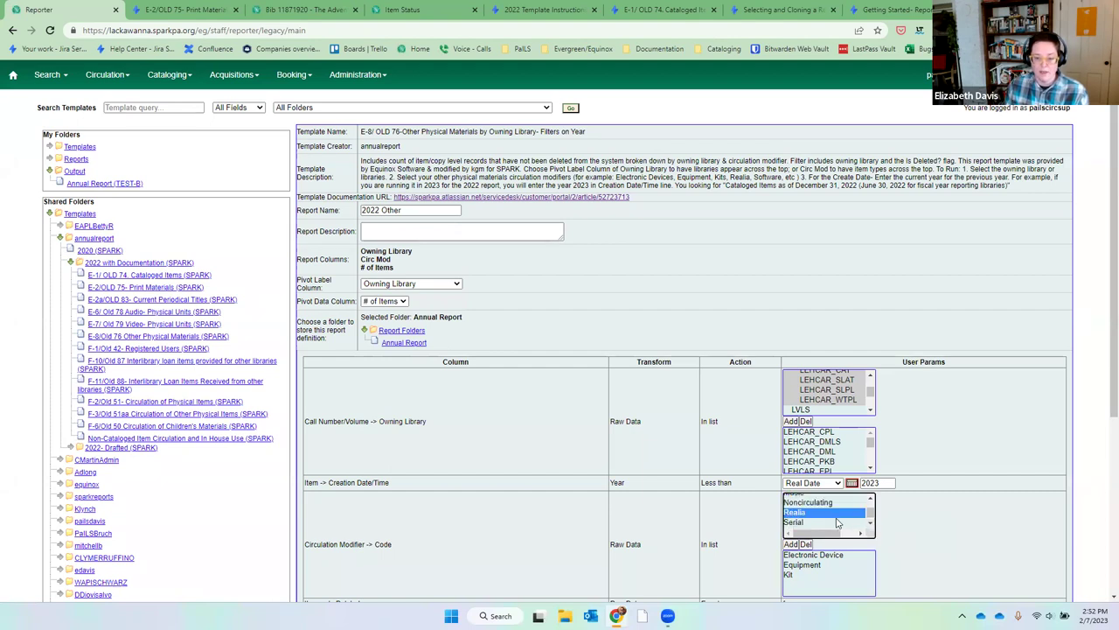
{"action": "left_click", "coordinate": [791, 544]}
{"action": "left_click", "coordinate": [871, 525]}
{"action": "left_click", "coordinate": [871, 525]}
{"action": "left_click", "coordinate": [826, 503]}
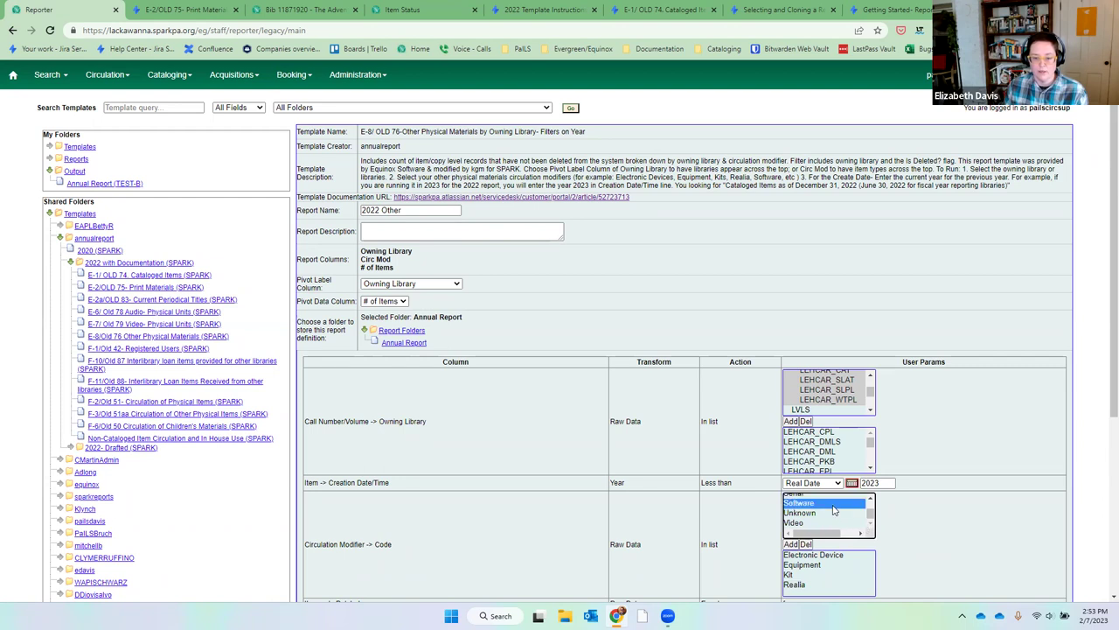
{"action": "left_click", "coordinate": [792, 544]}
{"action": "scroll", "coordinate": [921, 494], "scroll_direction": "down", "scroll_amount": 3}
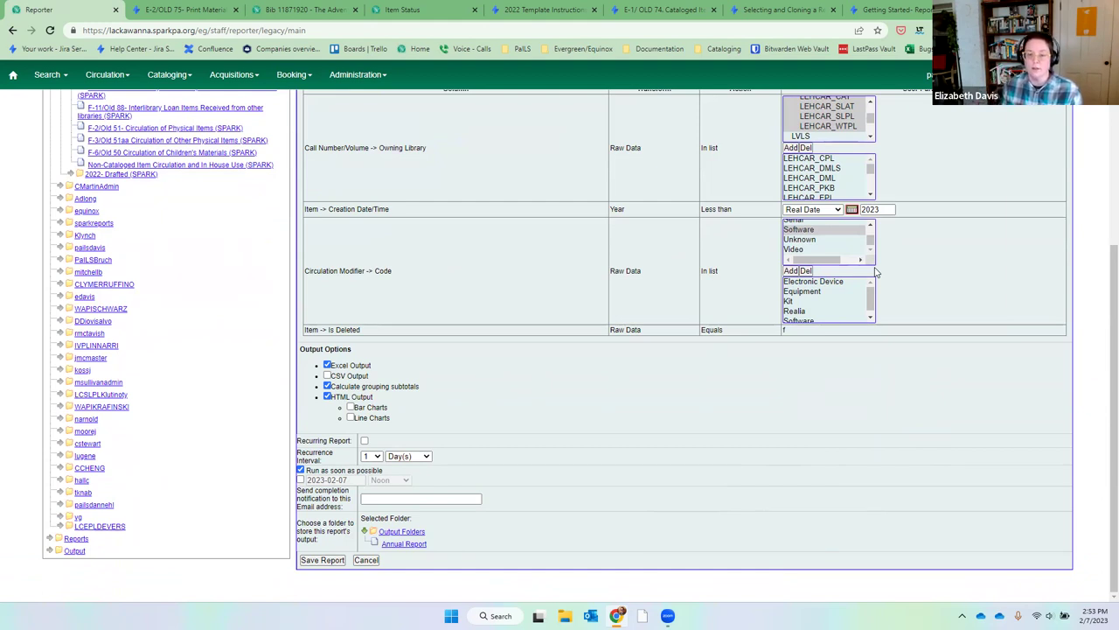
Select every circulation modifier in the list and add them all to the filter.
{"action": "scroll", "coordinate": [868, 233], "scroll_direction": "up", "scroll_amount": 5}
{"action": "left_click_drag", "start_coordinate": [843, 225], "coordinate": [813, 254]}
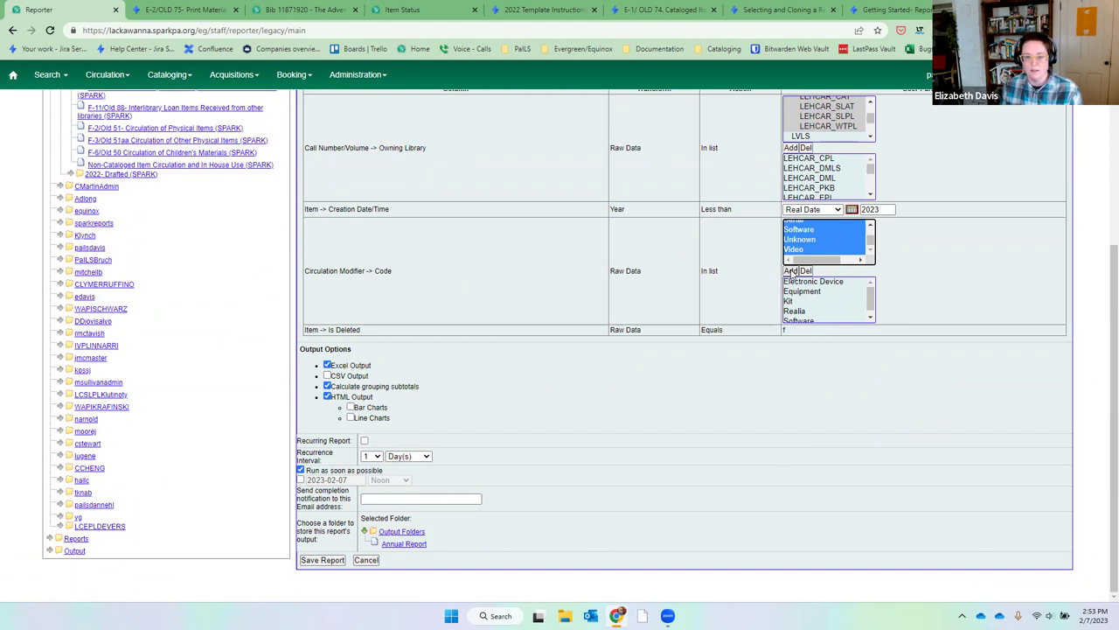
{"action": "left_click", "coordinate": [871, 302]}
{"action": "scroll", "coordinate": [875, 308], "scroll_direction": "up", "scroll_amount": 5}
Send the output to the Annual Report folder and save the 2022 Other report.
{"action": "scroll", "coordinate": [876, 308], "scroll_direction": "down", "scroll_amount": 5}
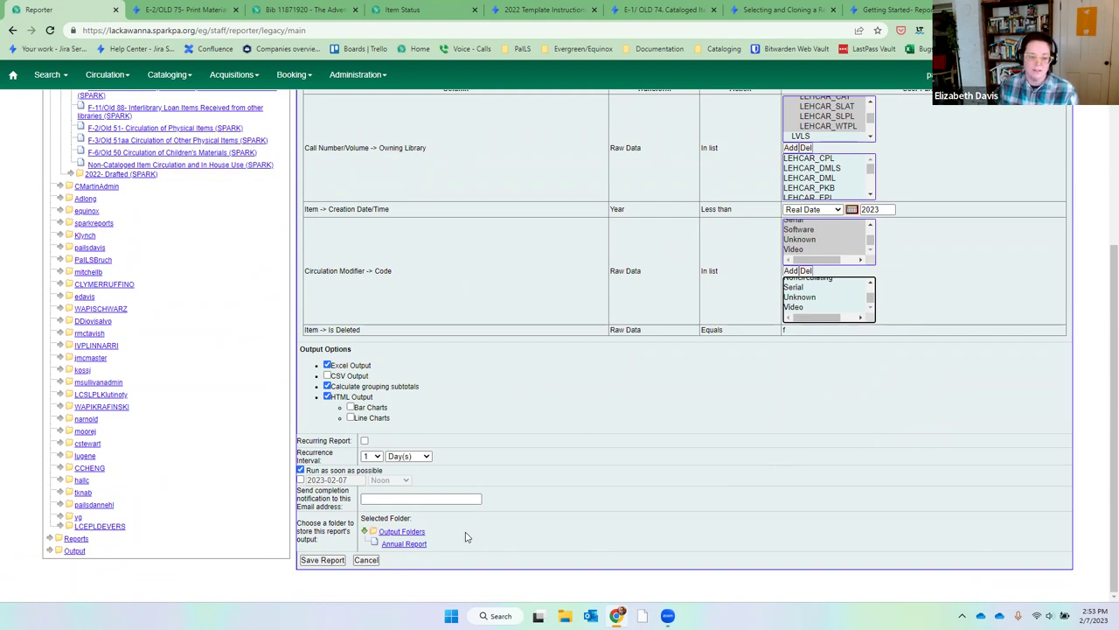
{"action": "left_click", "coordinate": [407, 545]}
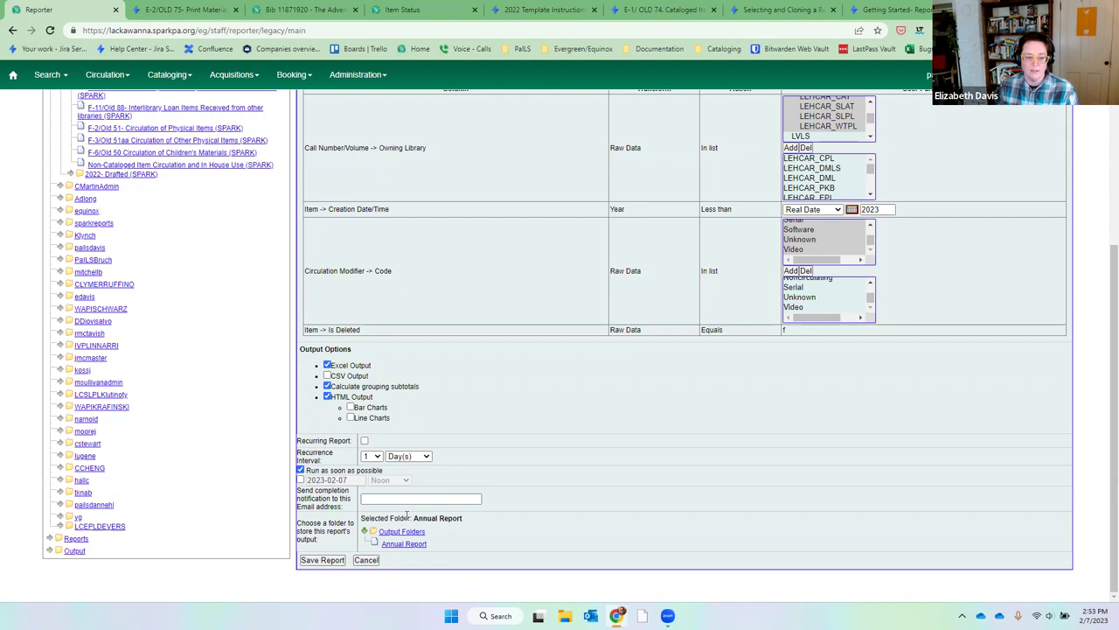
{"action": "left_click", "coordinate": [312, 564]}
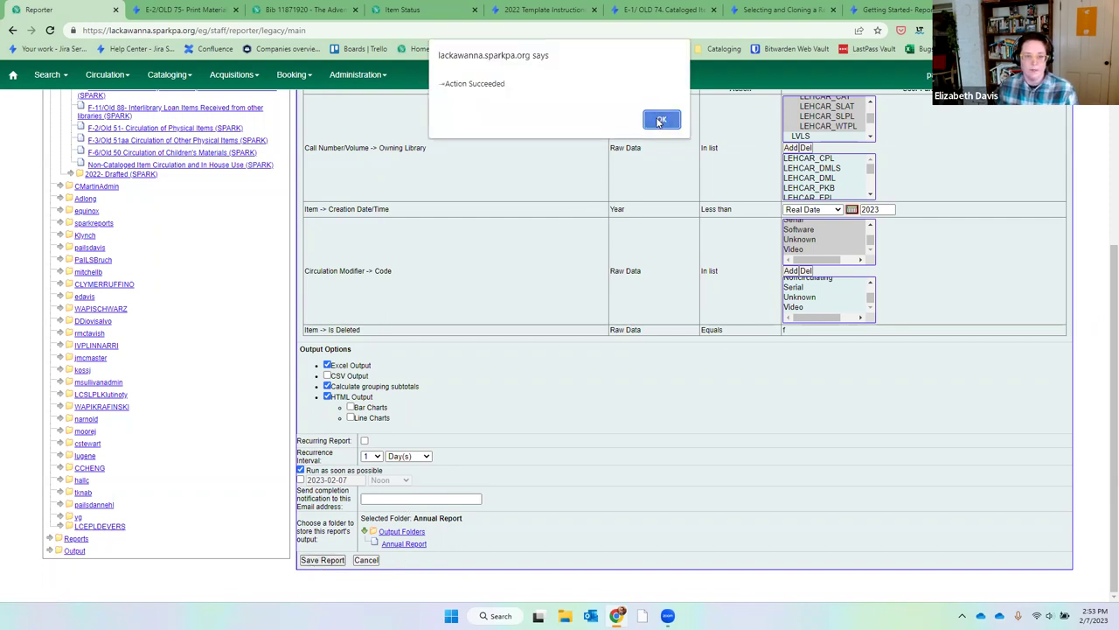
{"action": "left_click", "coordinate": [662, 119]}
{"action": "scroll", "coordinate": [735, 353], "scroll_direction": "up", "scroll_amount": 5}
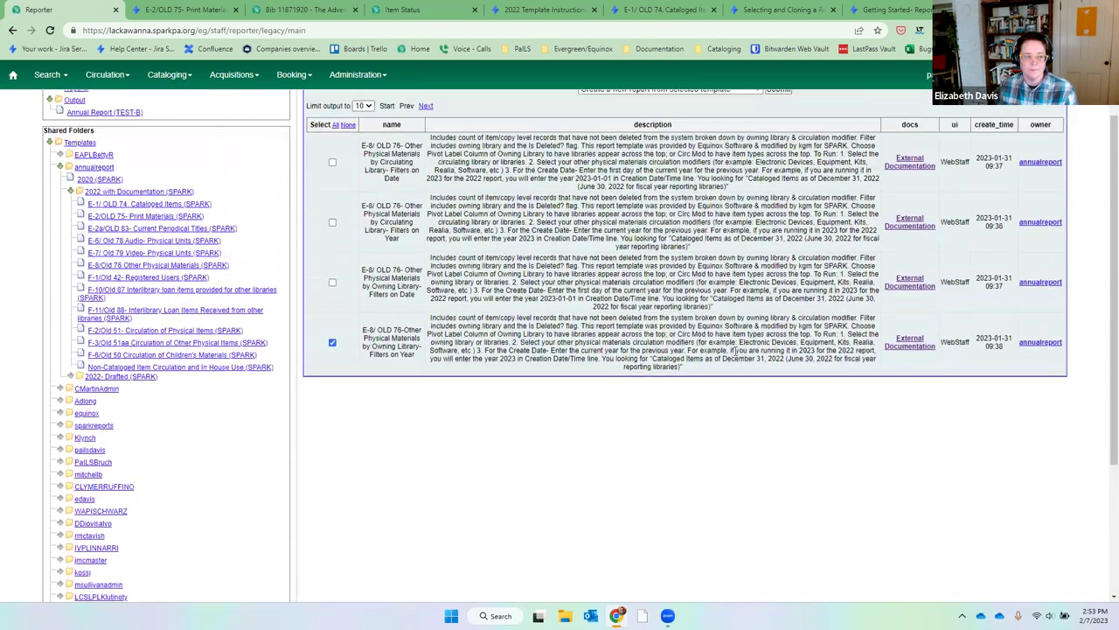
Open the completed 2022 Other run from Annual Report (TEST-B) as tabular output.
{"action": "left_click", "coordinate": [105, 184]}
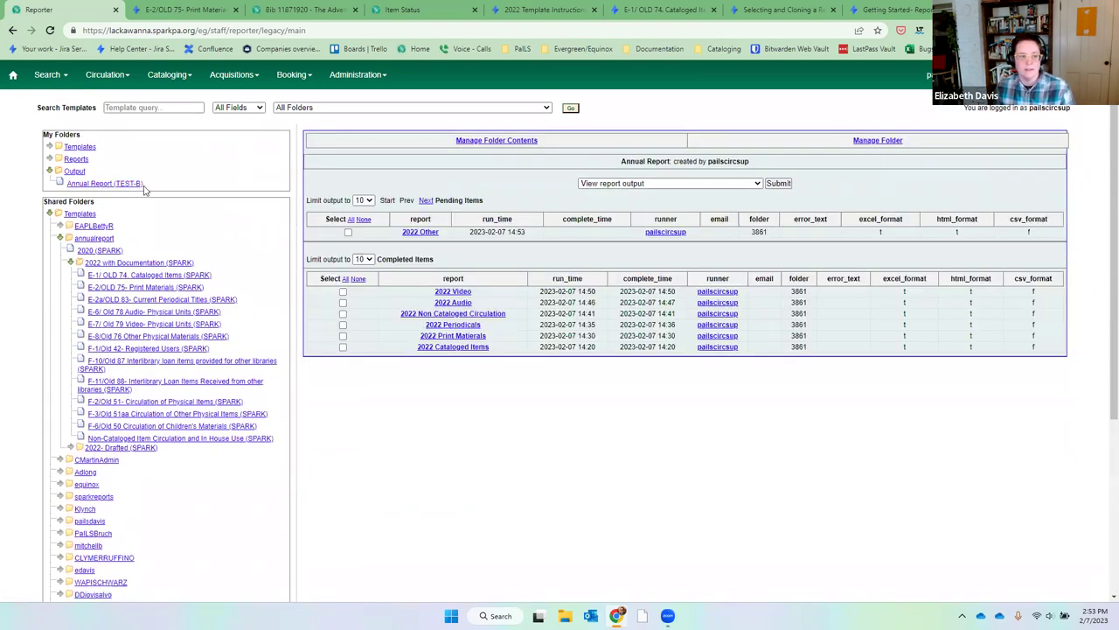
{"action": "left_click", "coordinate": [138, 185]}
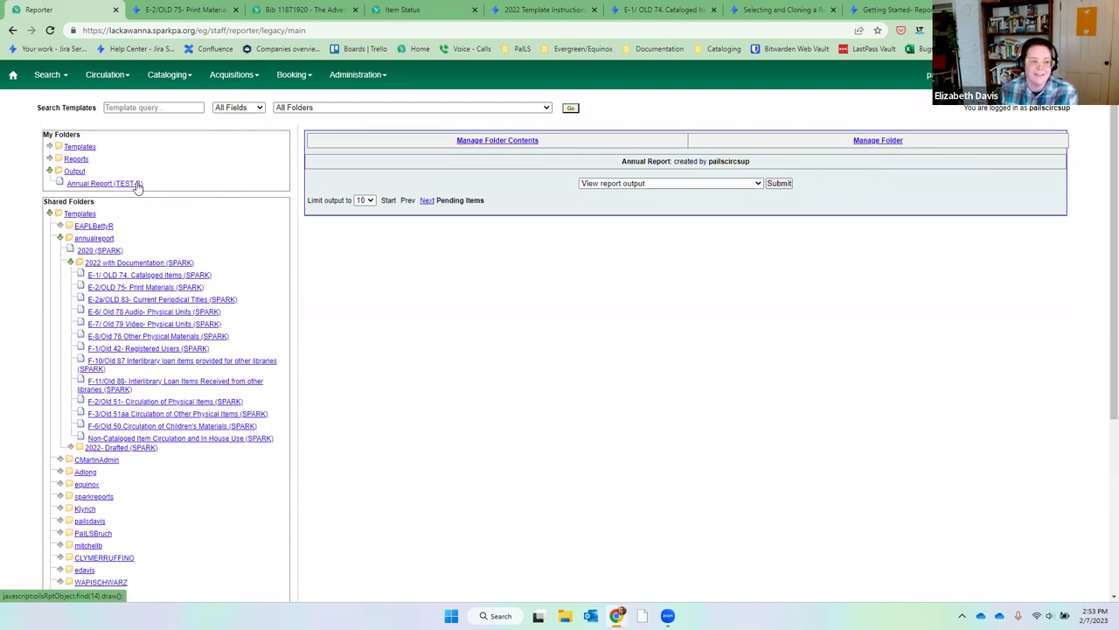
{"action": "left_click", "coordinate": [342, 273]}
{"action": "left_click", "coordinate": [785, 186]}
{"action": "left_click", "coordinate": [196, 79]}
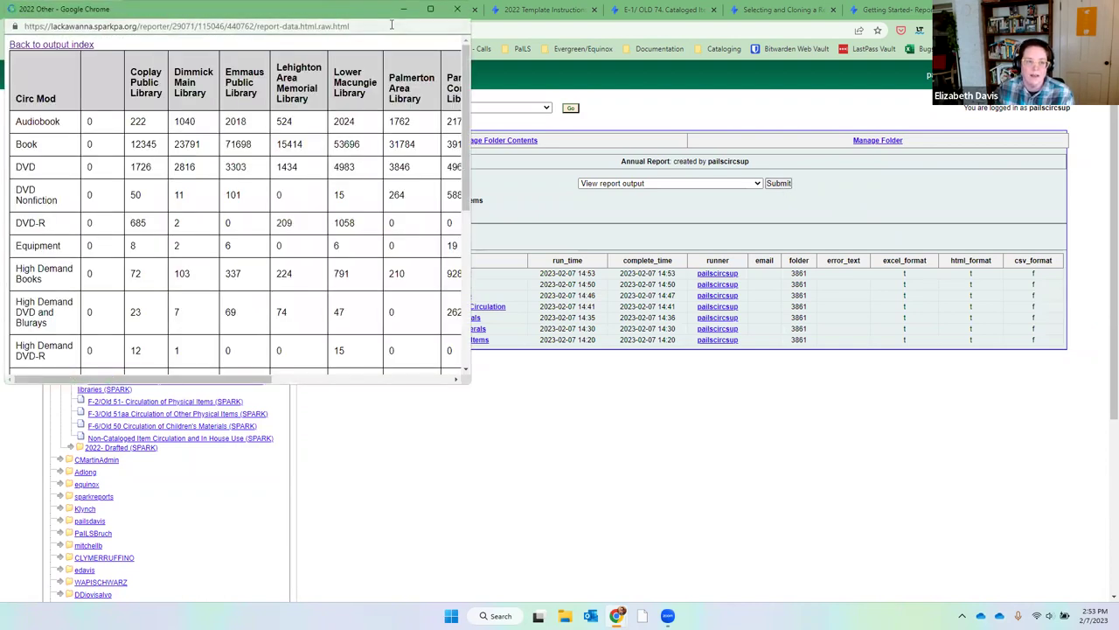
Maximize and scroll through the 2022 Other table, then return to the output index and close it.
{"action": "left_click_drag", "start_coordinate": [392, 25], "coordinate": [516, 2]}
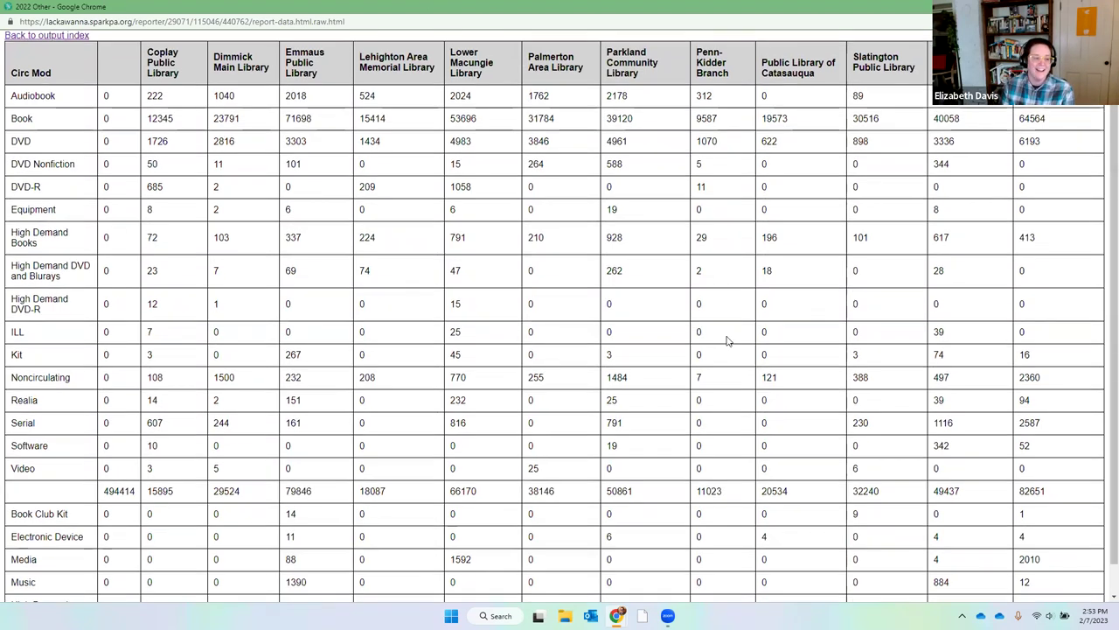
{"action": "scroll", "coordinate": [727, 341], "scroll_direction": "down", "scroll_amount": 1}
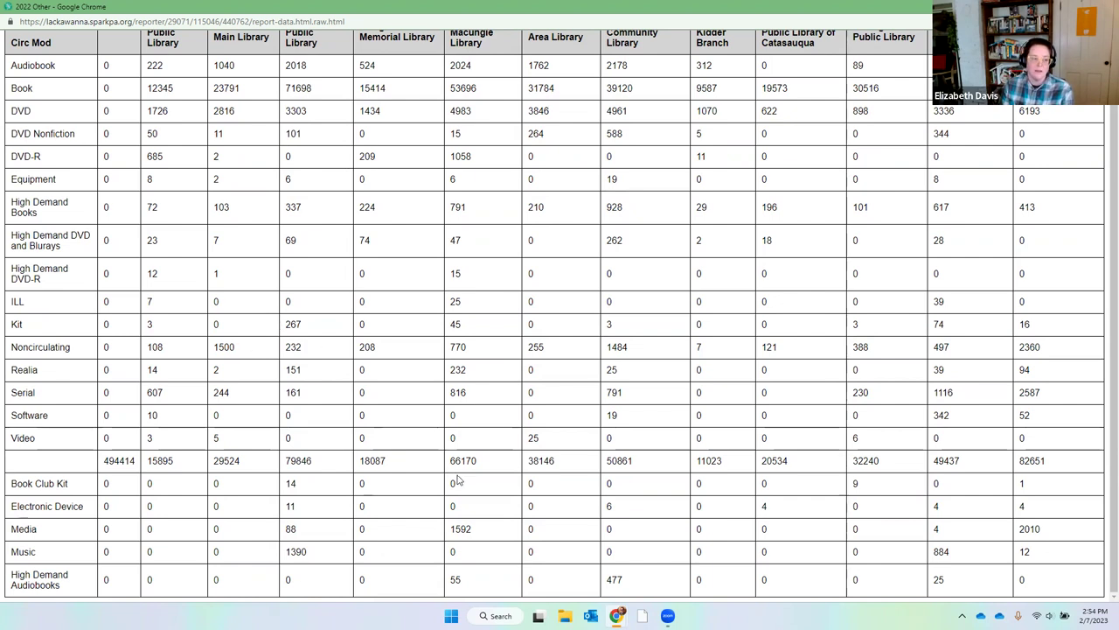
{"action": "scroll", "coordinate": [458, 481], "scroll_direction": "up", "scroll_amount": 1}
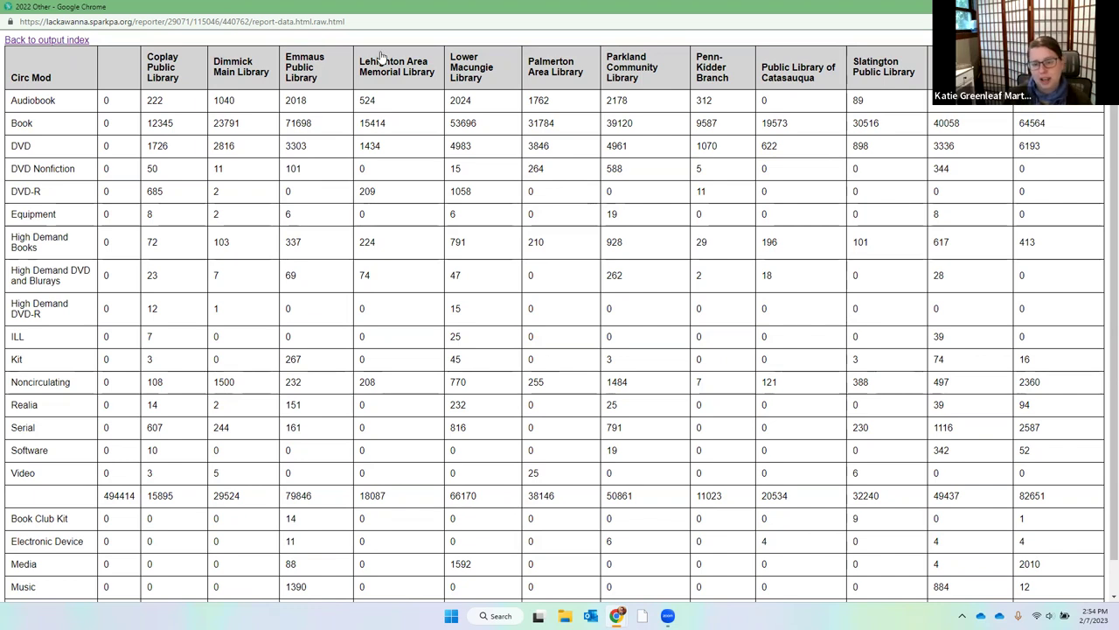
{"action": "left_click", "coordinate": [50, 43]}
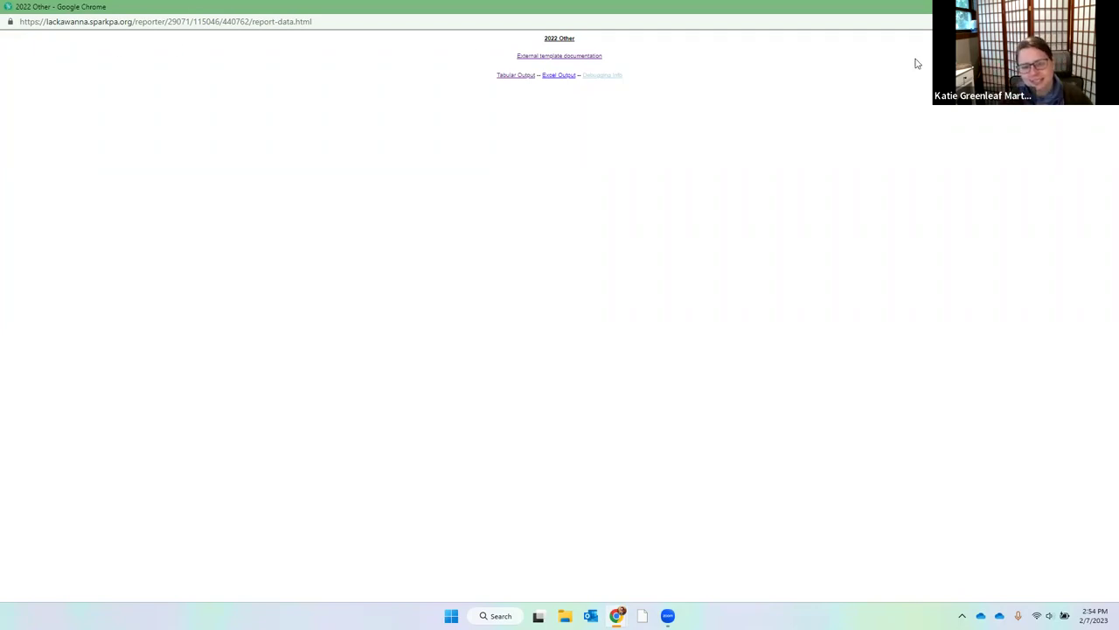
{"action": "key", "text": "ctrl+w"}
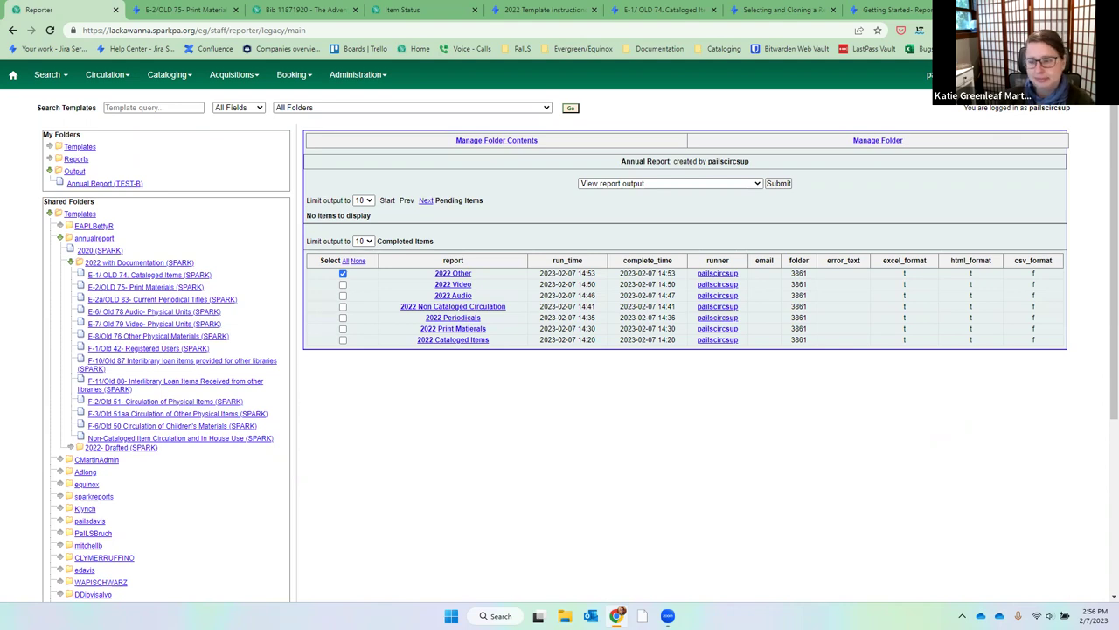
List the F-1/Old 42- Registered Users templates and check the Home Library, Filters on Year version.
{"action": "scroll", "coordinate": [1043, 265], "scroll_direction": "down", "scroll_amount": 1}
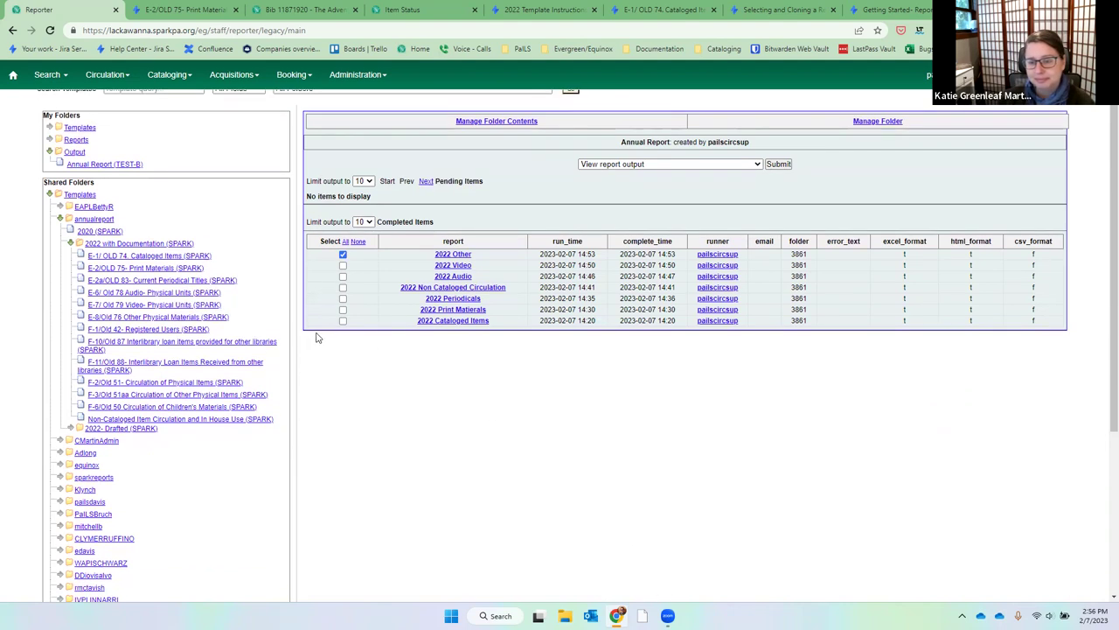
{"action": "left_click", "coordinate": [173, 332]}
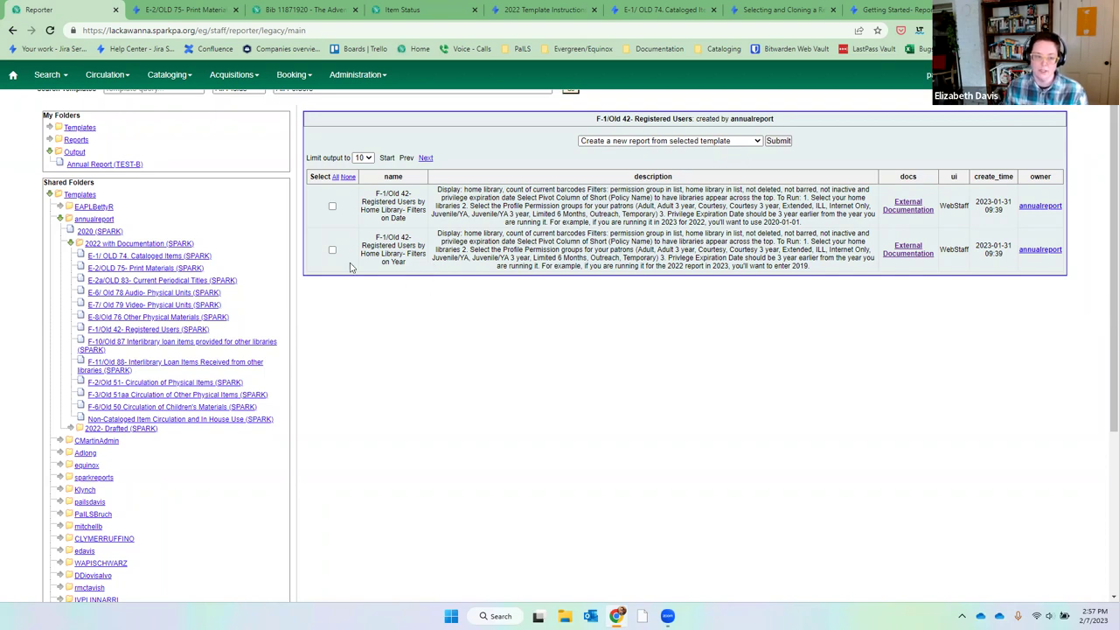
{"action": "left_click", "coordinate": [332, 251]}
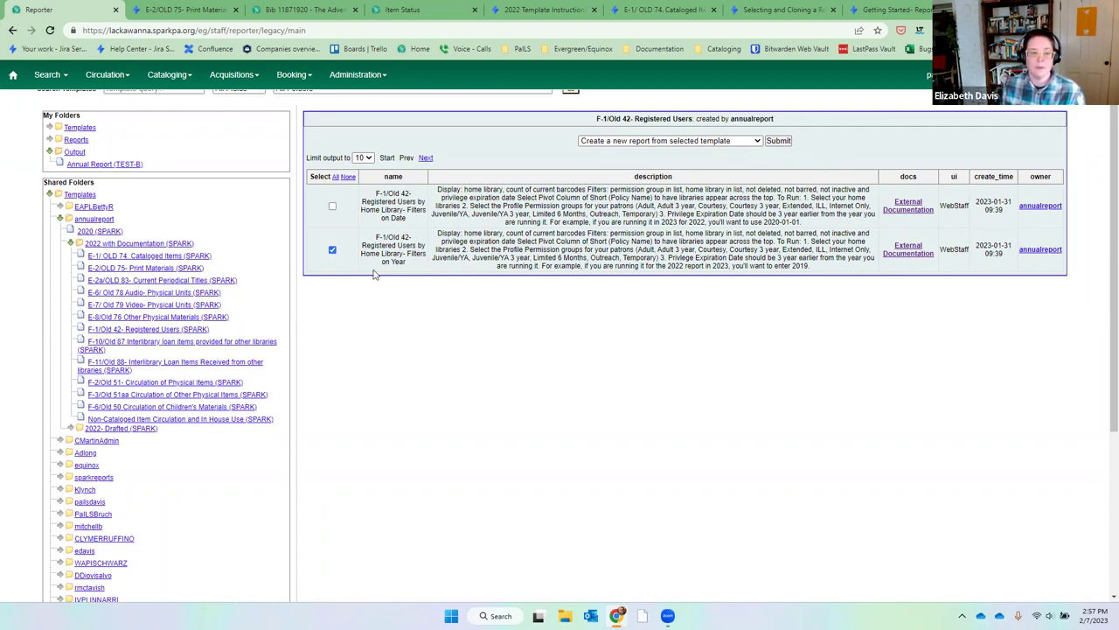
Start a new report from the template and name it '2022 RPatrons'.
{"action": "left_click", "coordinate": [784, 141]}
{"action": "left_click", "coordinate": [426, 208]}
{"action": "key", "text": "shift+Tab"}
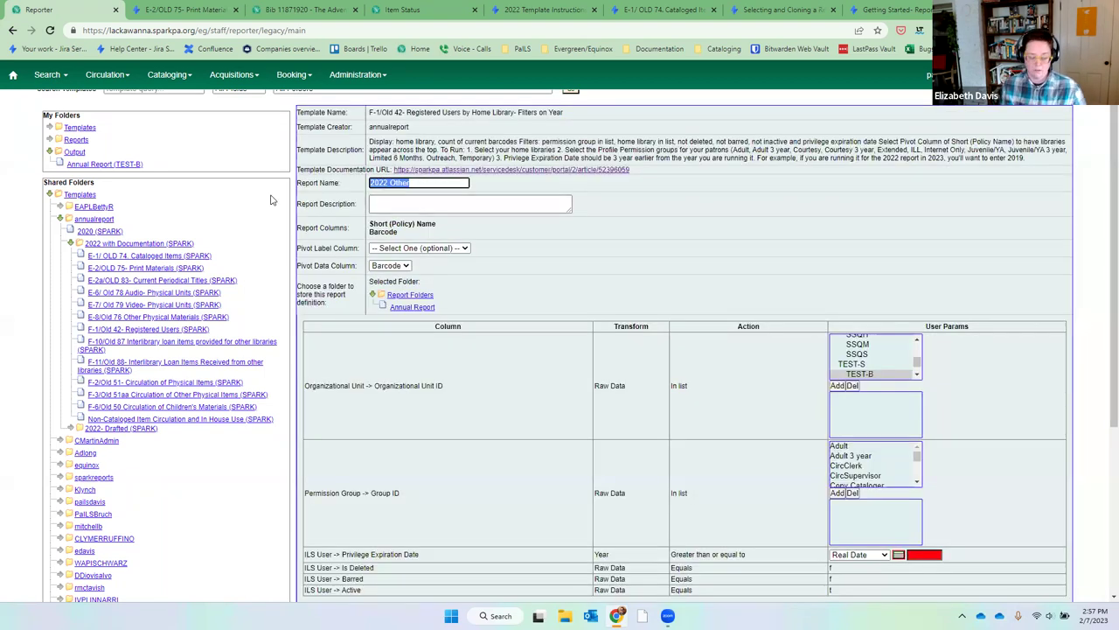
{"action": "type", "text": "2022 R"}
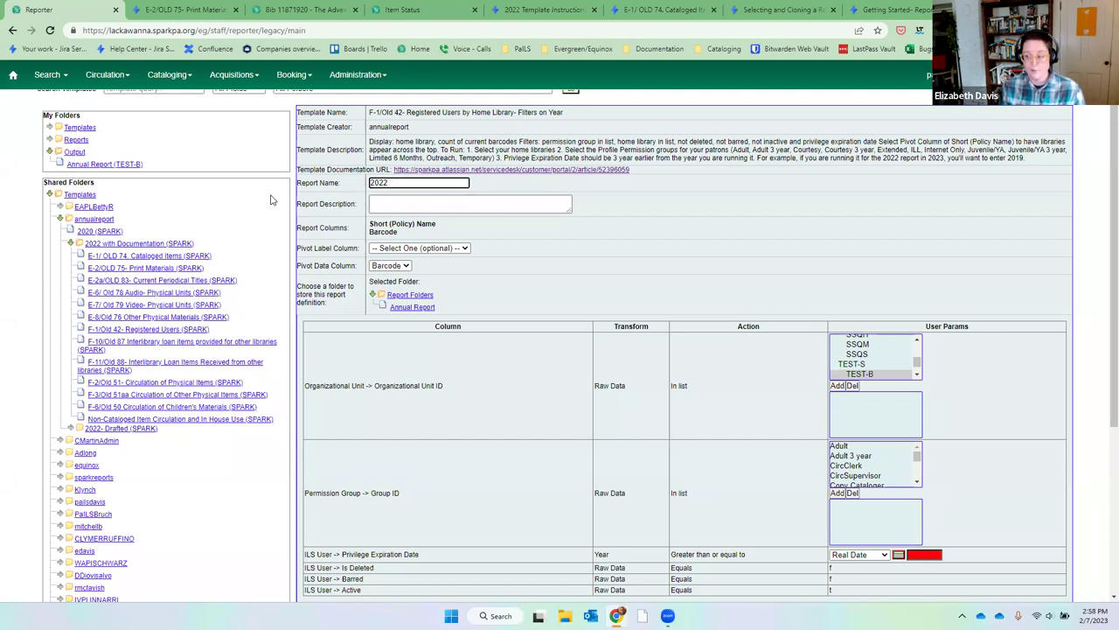
{"action": "type", "text": "Patrons"}
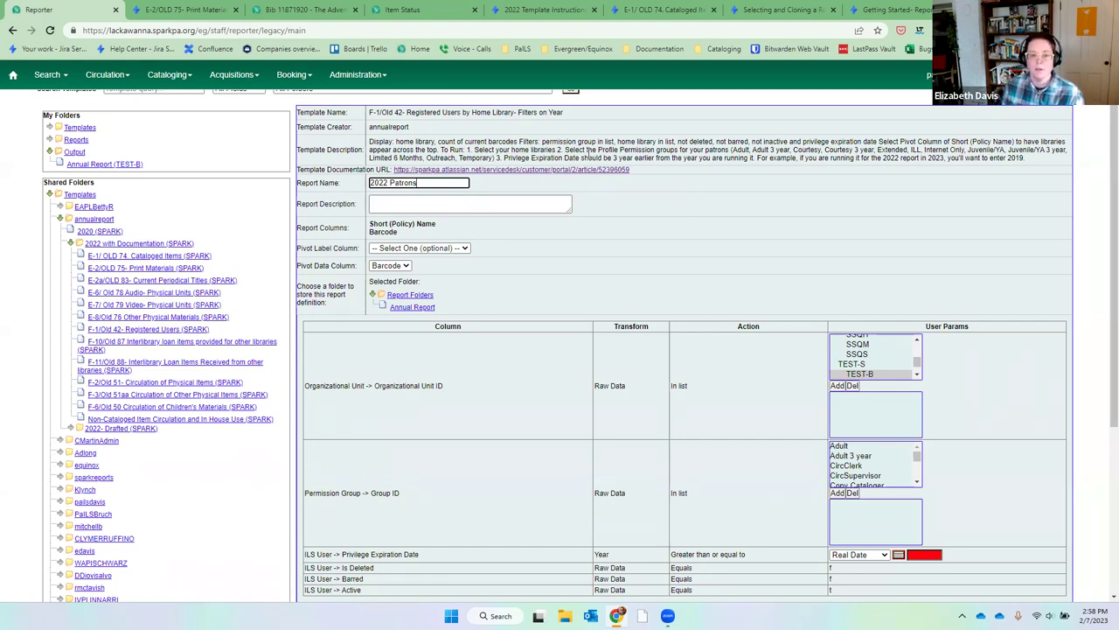
{"action": "left_click_drag", "start_coordinate": [439, 149], "coordinate": [1033, 163]}
{"action": "left_click", "coordinate": [1002, 203]}
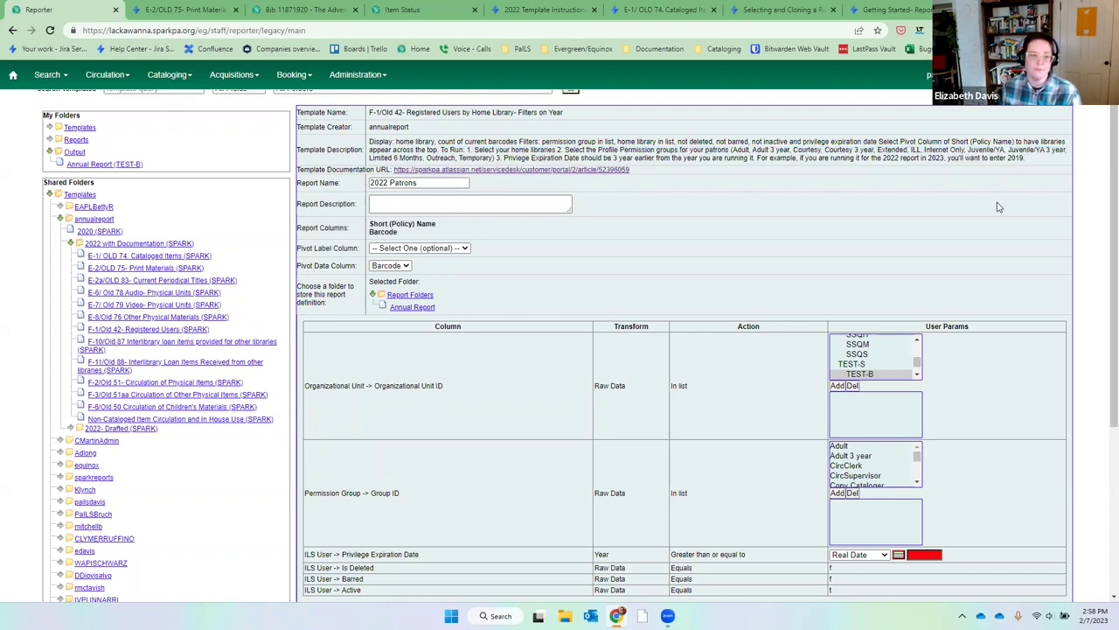
Leave the pivot label unset and file the report in the Annual Report folder.
{"action": "left_click", "coordinate": [395, 249]}
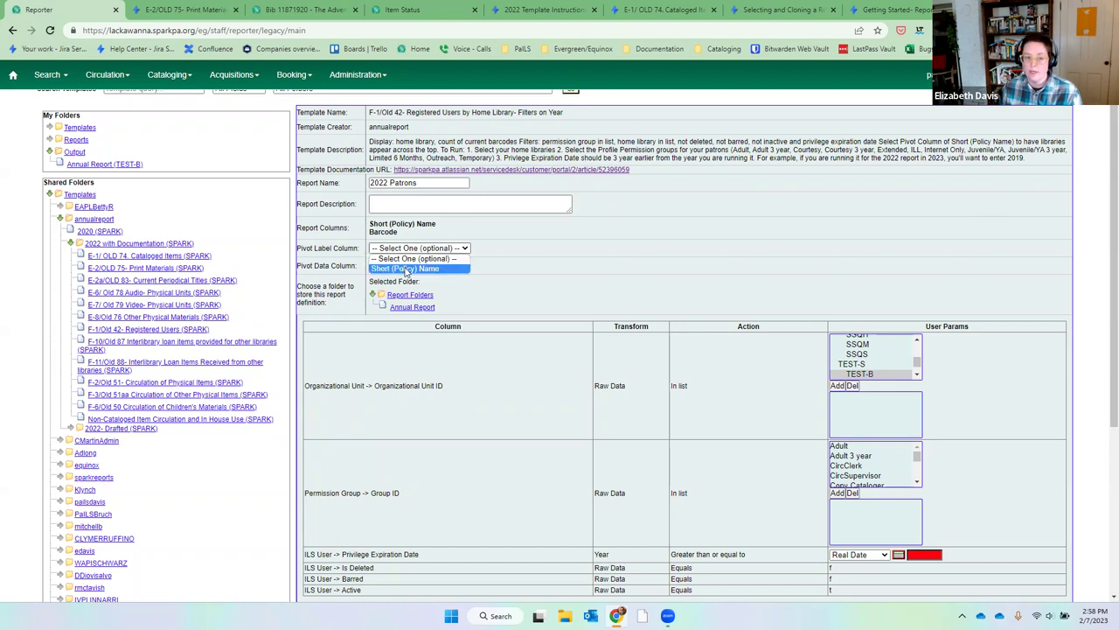
{"action": "left_click", "coordinate": [406, 269]}
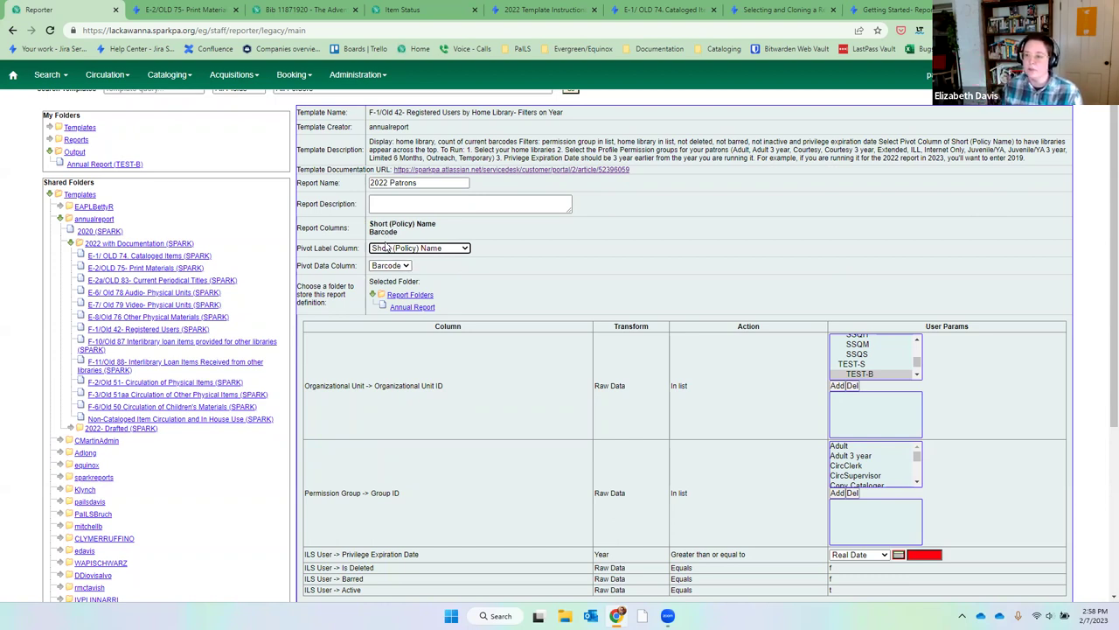
{"action": "left_click", "coordinate": [387, 248]}
{"action": "left_click", "coordinate": [389, 259]}
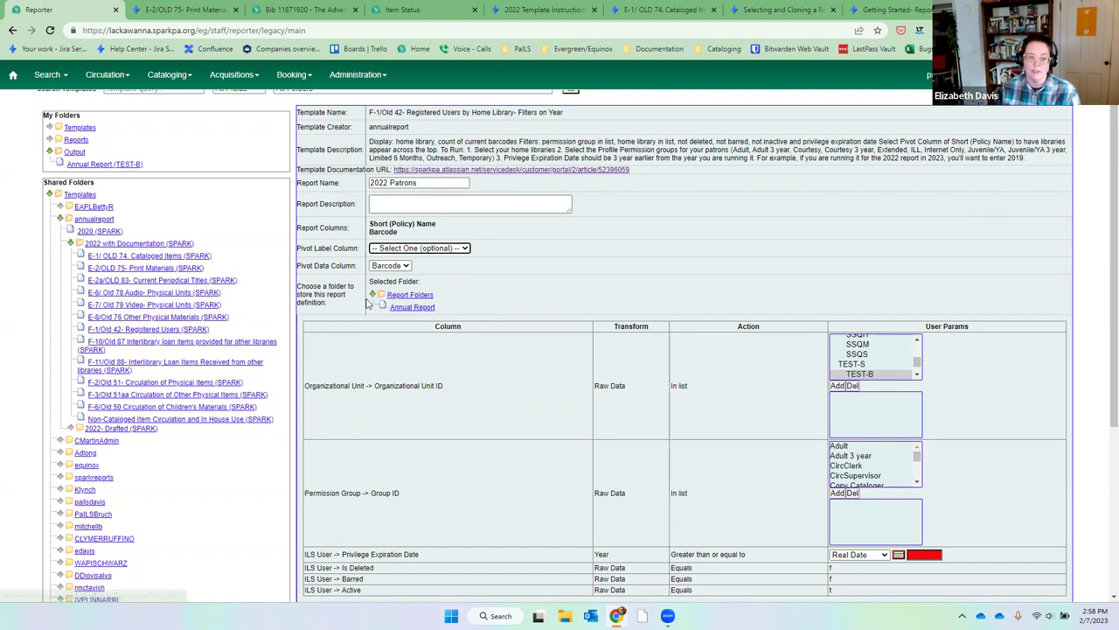
{"action": "left_click", "coordinate": [403, 310]}
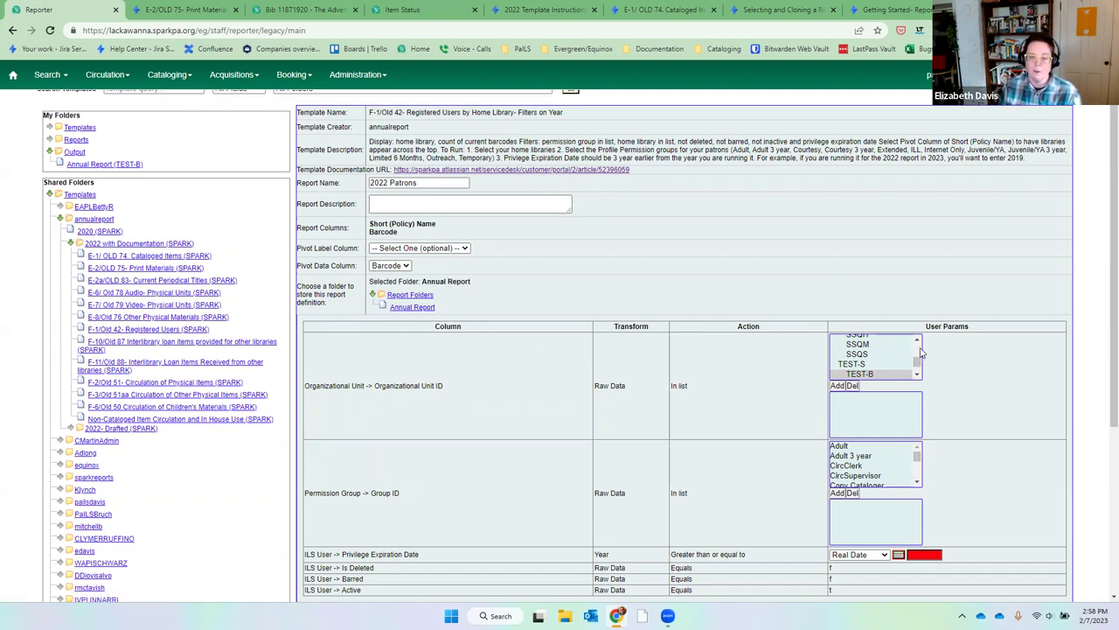
Add the LVLS libraries LVLS_BBKM through LVLS_BSS to the home-library filter.
{"action": "scroll", "coordinate": [919, 356], "scroll_direction": "up", "scroll_amount": 2}
{"action": "scroll", "coordinate": [918, 354], "scroll_direction": "up", "scroll_amount": 5}
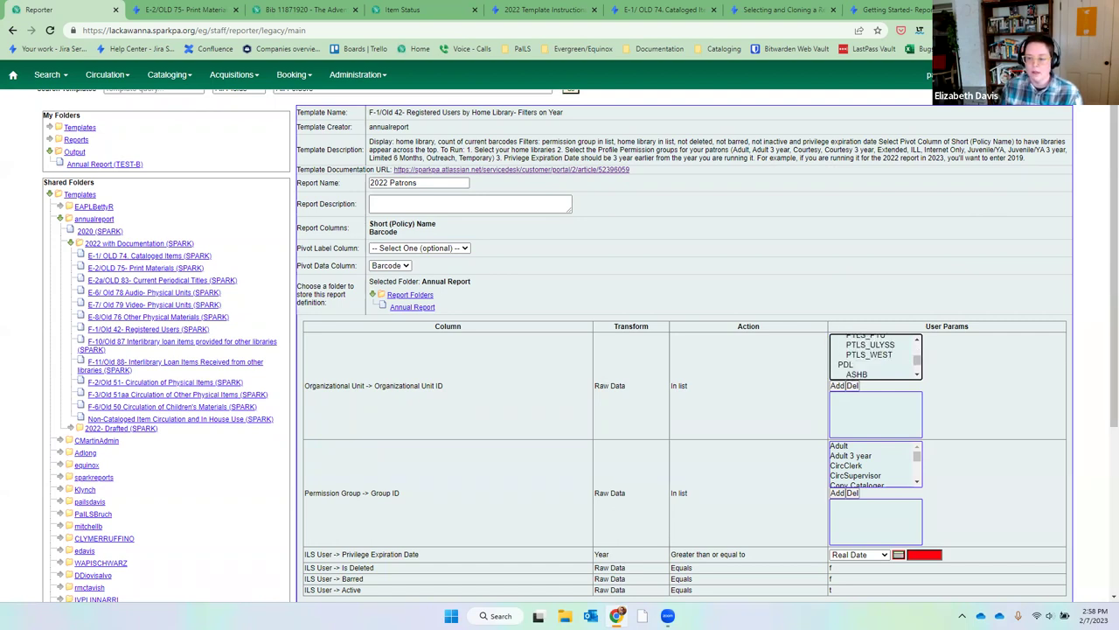
{"action": "left_click", "coordinate": [918, 341]}
{"action": "scroll", "coordinate": [918, 343], "scroll_direction": "up", "scroll_amount": 6}
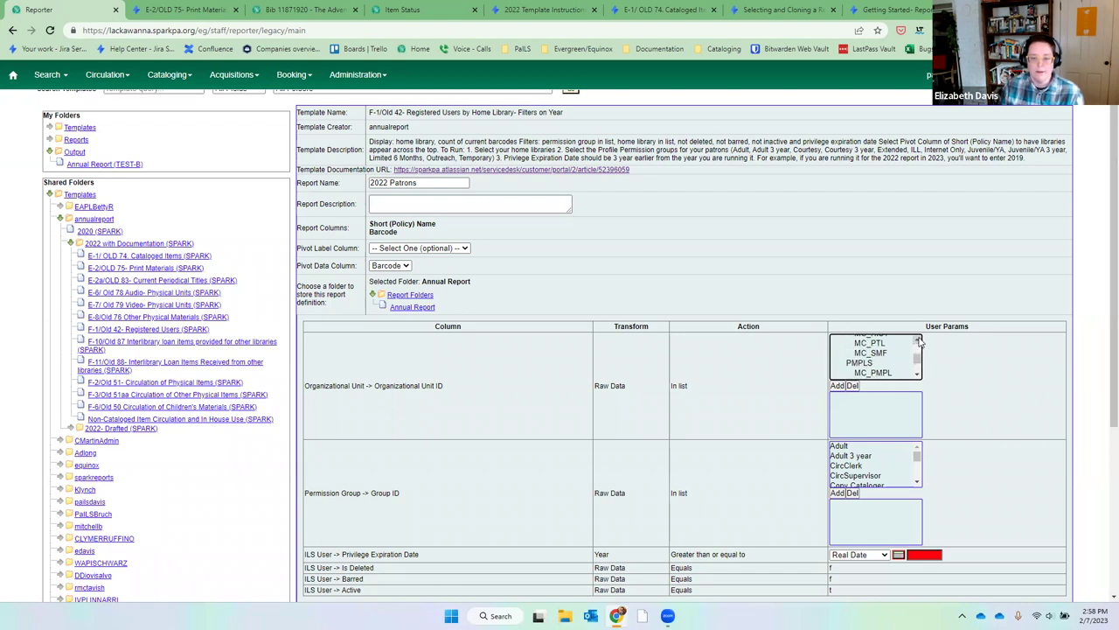
{"action": "scroll", "coordinate": [920, 342], "scroll_direction": "up", "scroll_amount": 6}
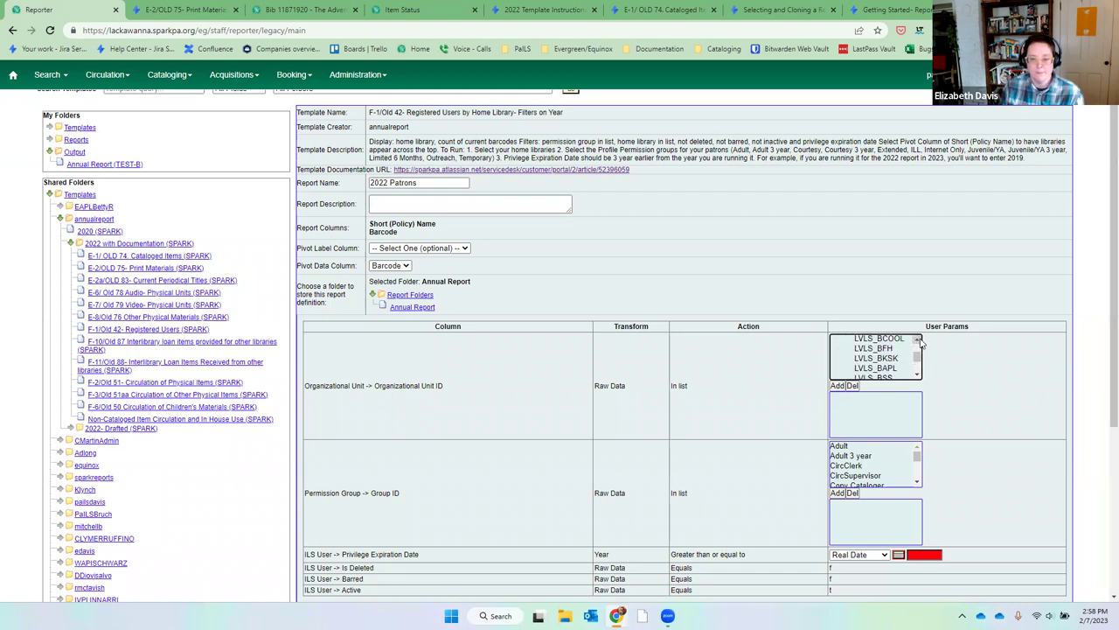
{"action": "left_click", "coordinate": [905, 352]}
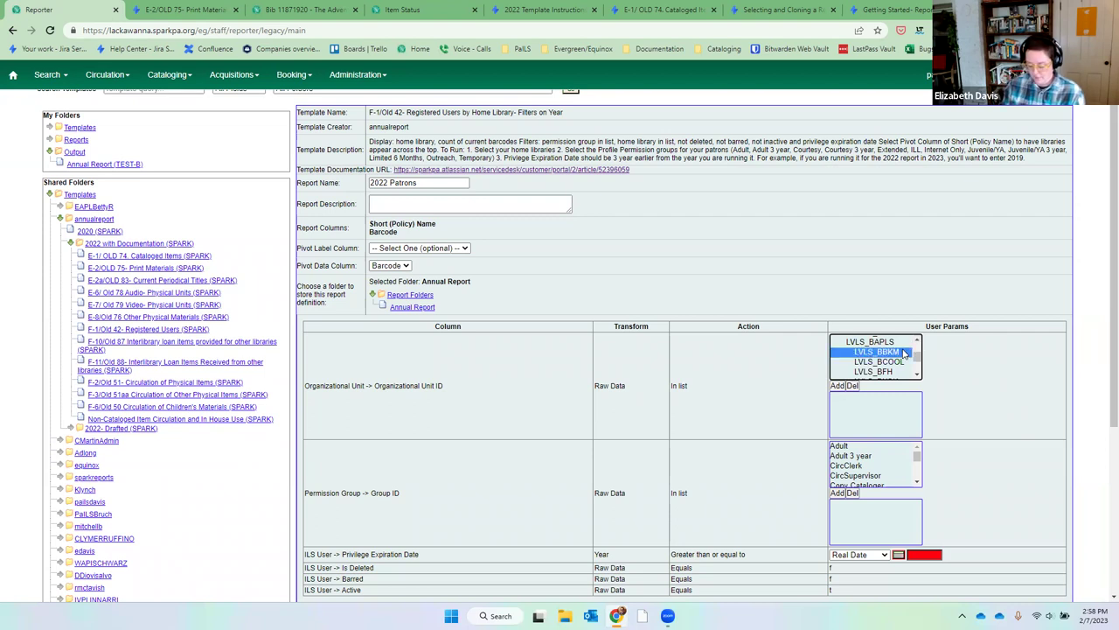
{"action": "key", "text": "shift+Down"}
{"action": "key", "text": "shift+Down"}
{"action": "key", "text": "shift+Down"}
{"action": "key", "text": "shift+Down"}
{"action": "key", "text": "shift+Down"}
{"action": "key", "text": "shift+Down"}
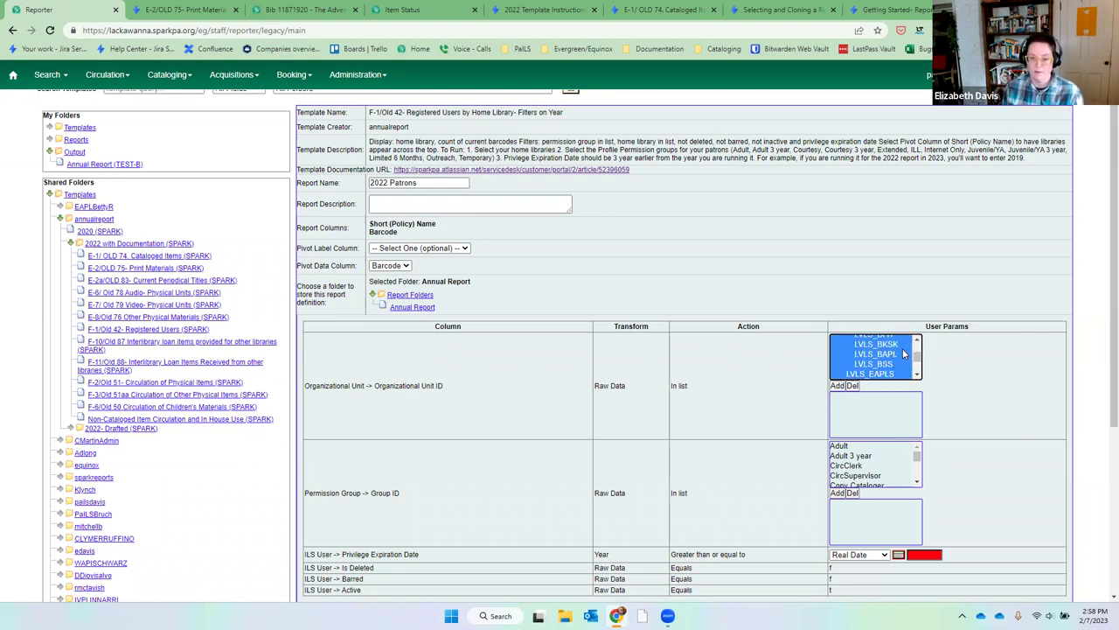
{"action": "left_click", "coordinate": [840, 386]}
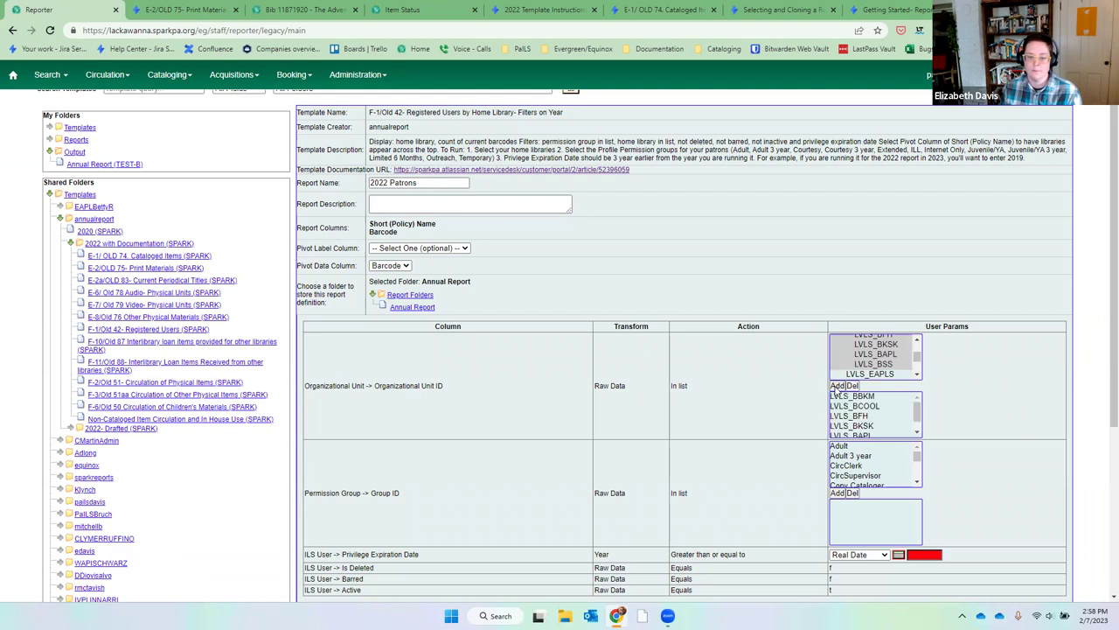
Add Adult, Adult 3 year, Courtesy, Extended, ILL, Internet Only and Juvenile/YA permission groups.
{"action": "left_click", "coordinate": [885, 448]}
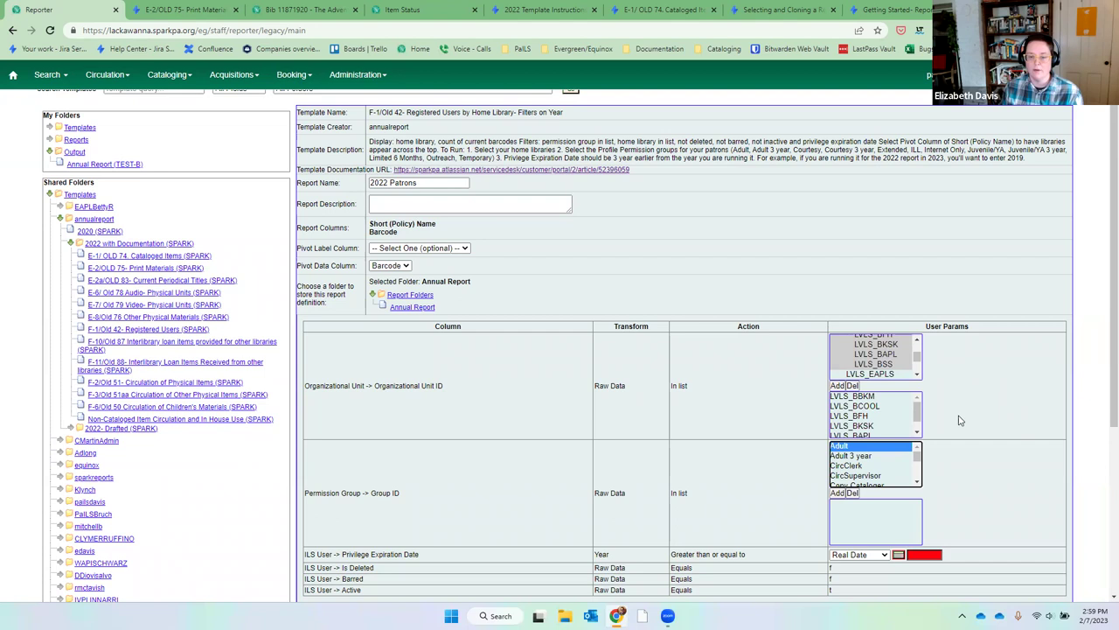
{"action": "key", "text": "shift+Down"}
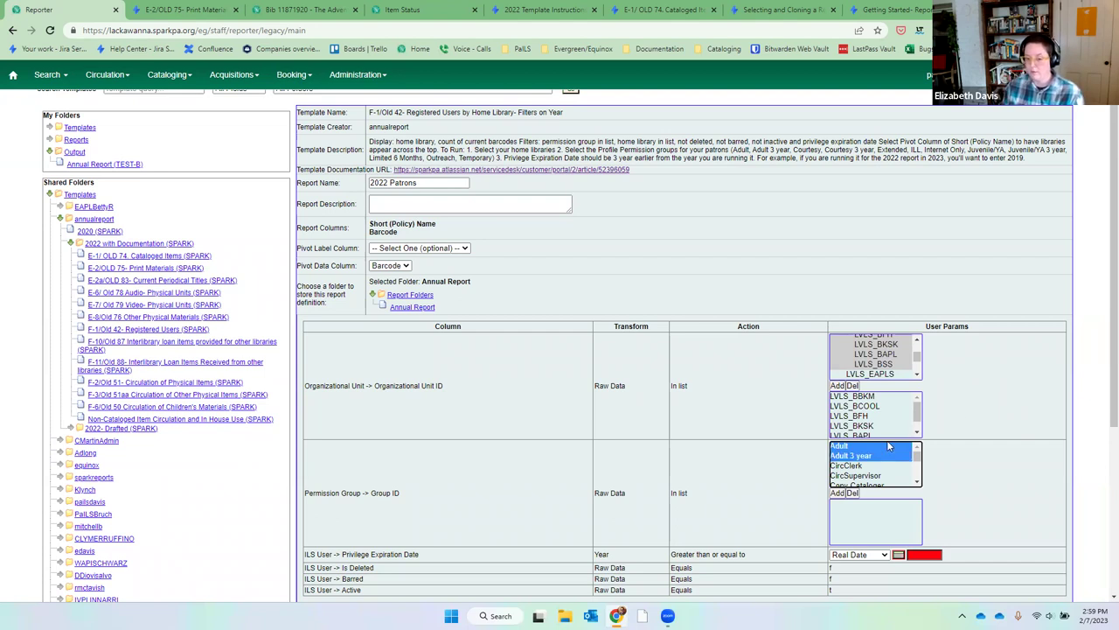
{"action": "left_click", "coordinate": [837, 492]}
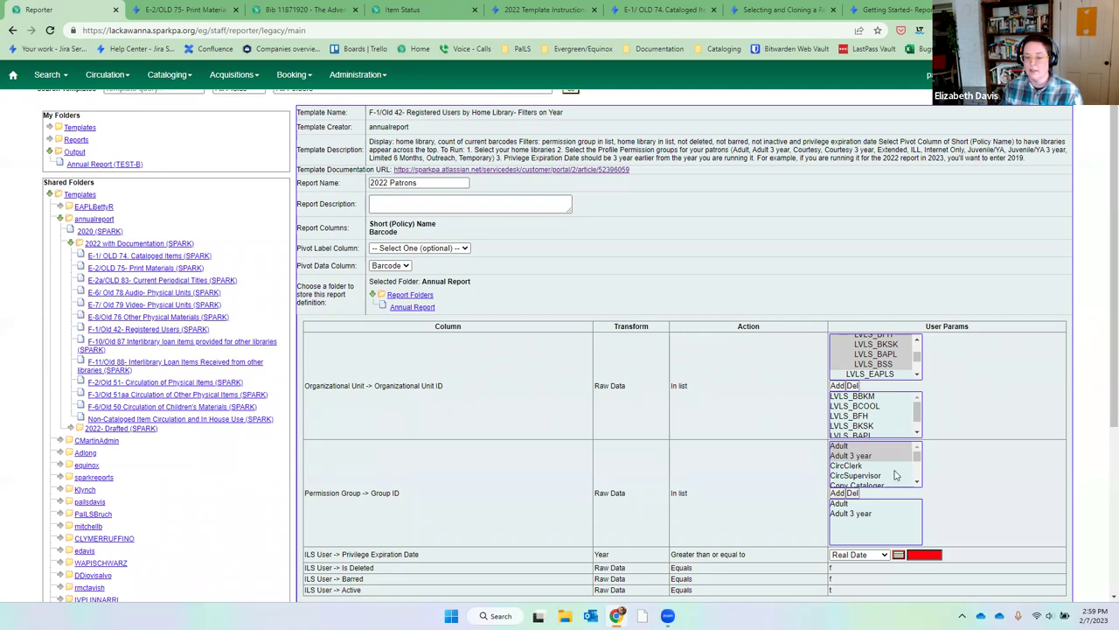
{"action": "left_click", "coordinate": [917, 481]}
{"action": "left_click", "coordinate": [917, 484]}
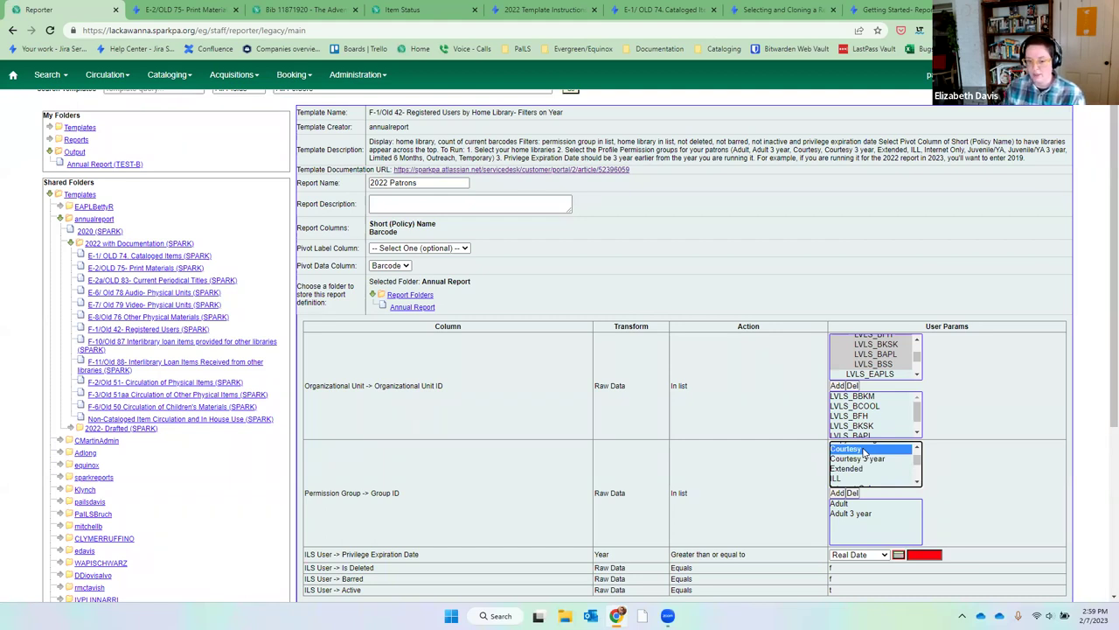
{"action": "left_click_drag", "start_coordinate": [864, 453], "coordinate": [864, 454]}
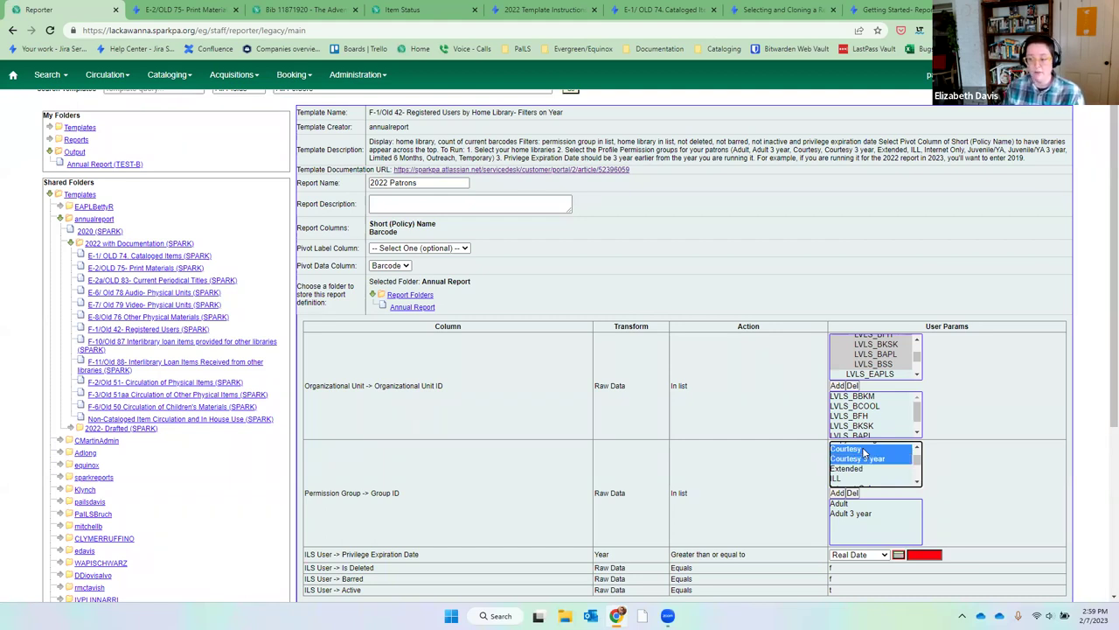
{"action": "key", "text": "shift+Down"}
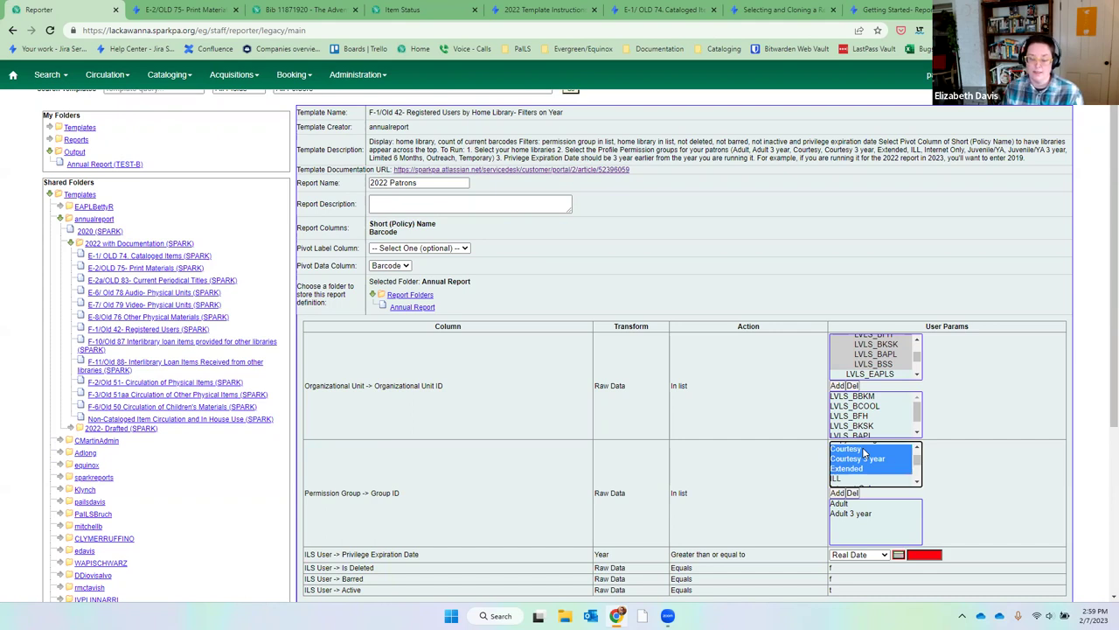
{"action": "key", "text": "shift+Down"}
{"action": "key", "text": "shift+Down"}
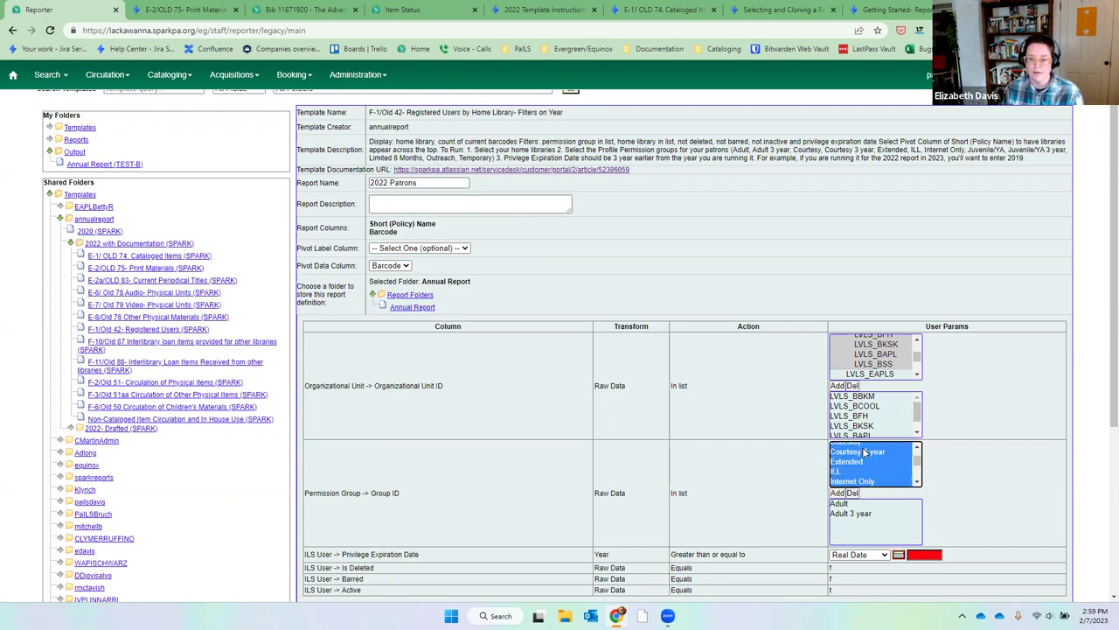
{"action": "key", "text": "shift+Down"}
{"action": "key", "text": "shift+Down"}
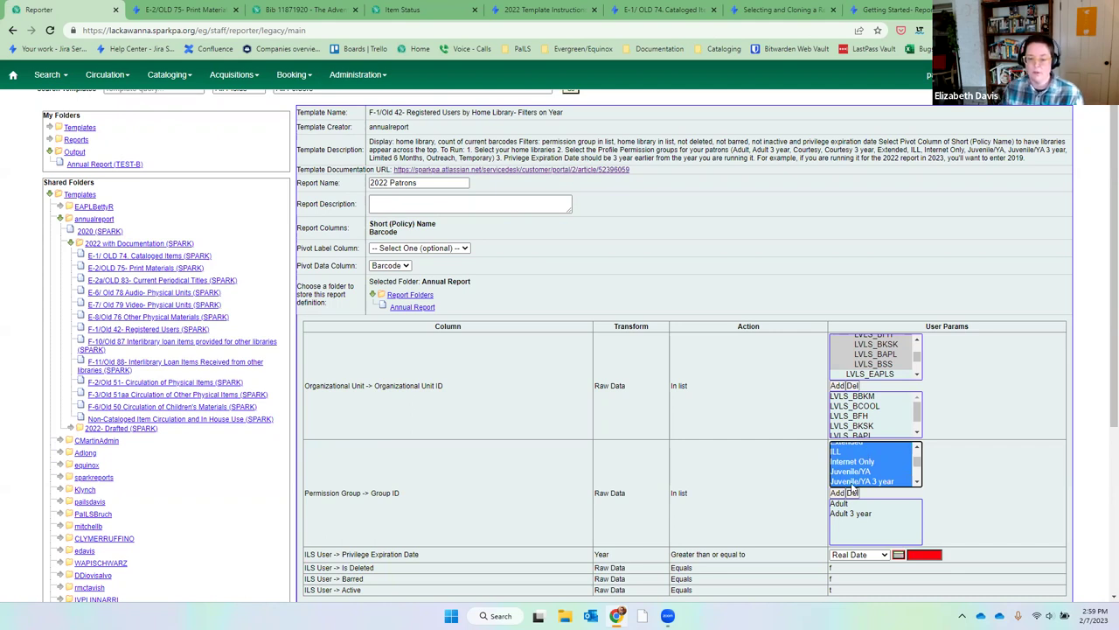
{"action": "left_click", "coordinate": [837, 493]}
Add the Limited 6 Months permission group to the filter.
{"action": "left_click", "coordinate": [916, 482]}
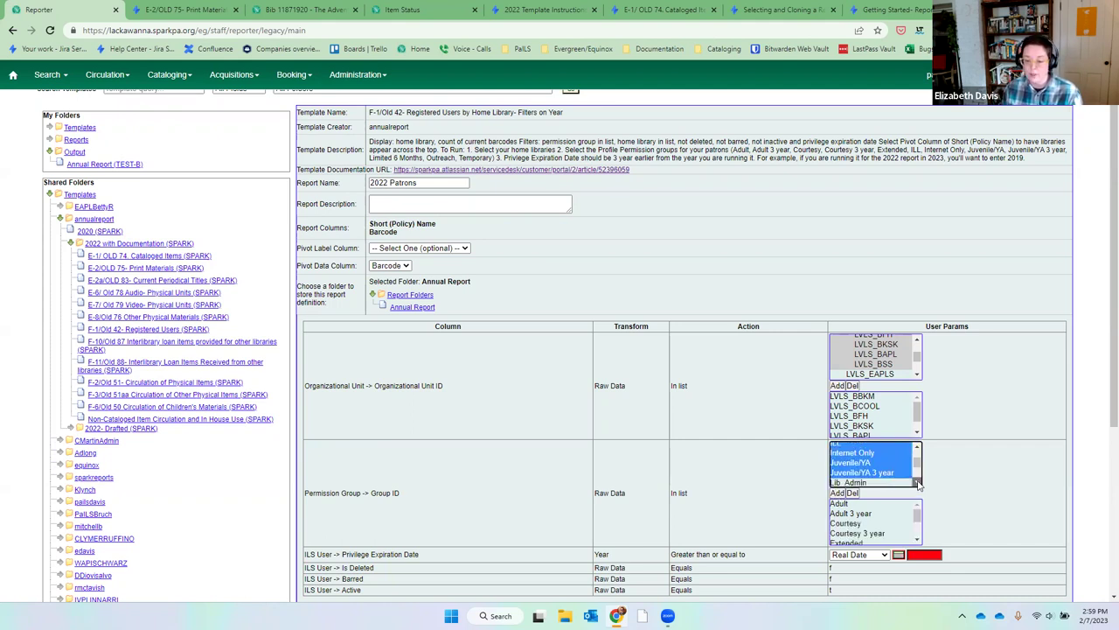
{"action": "left_click", "coordinate": [901, 478]}
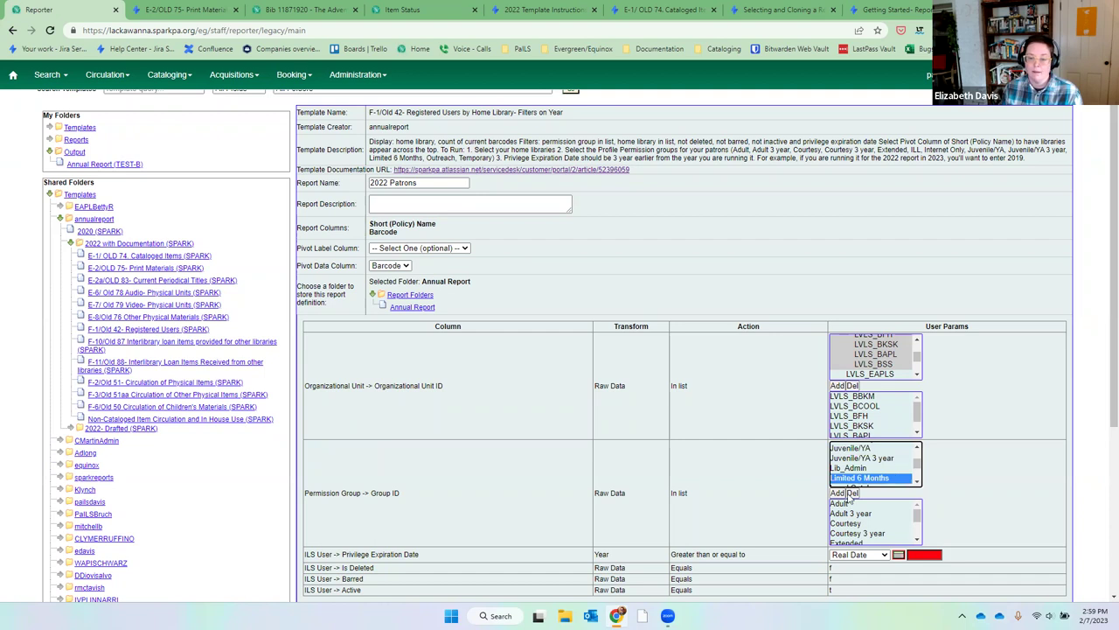
{"action": "left_click", "coordinate": [837, 493]}
{"action": "left_click", "coordinate": [916, 481]}
{"action": "scroll", "coordinate": [892, 451], "scroll_direction": "down", "scroll_amount": 1}
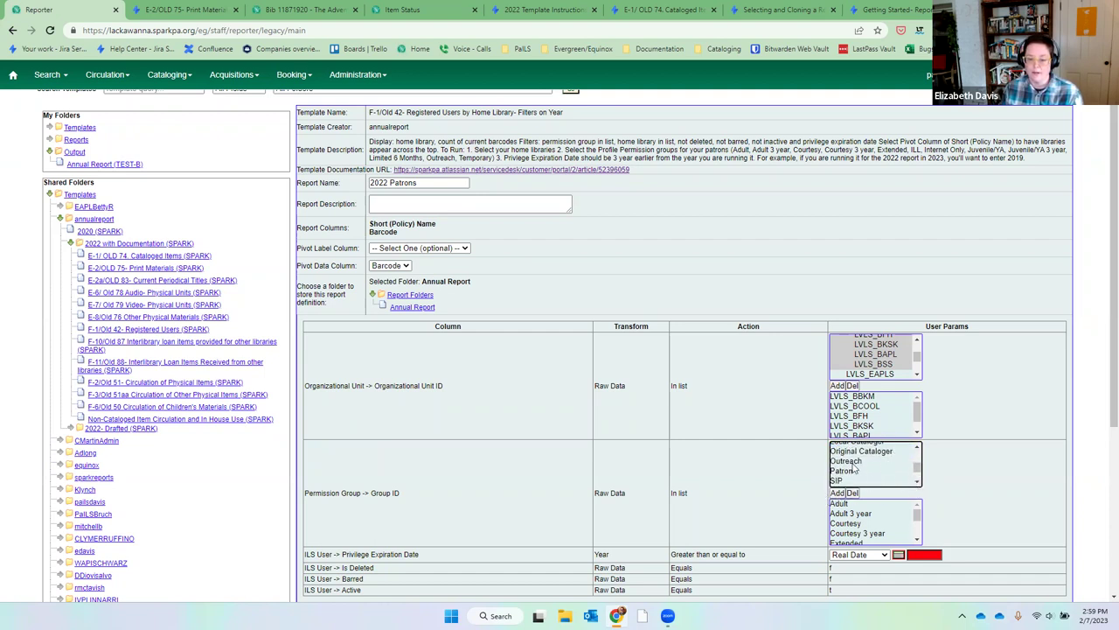
Add the Outreach and Temporary permission groups, then review the full chosen list.
{"action": "left_click", "coordinate": [853, 461]}
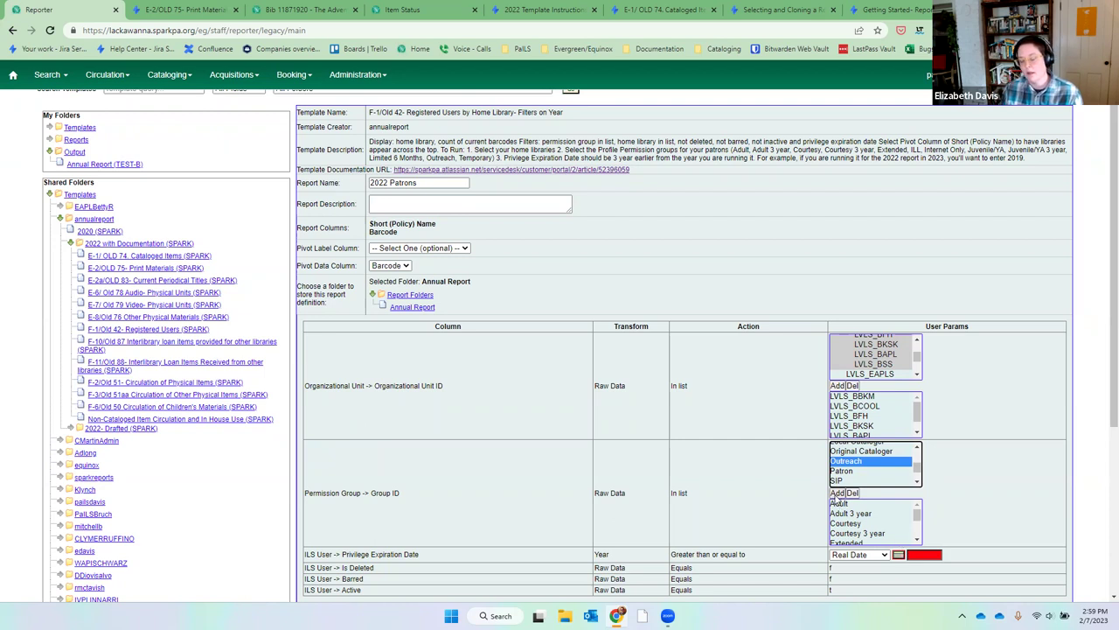
{"action": "left_click", "coordinate": [837, 493]}
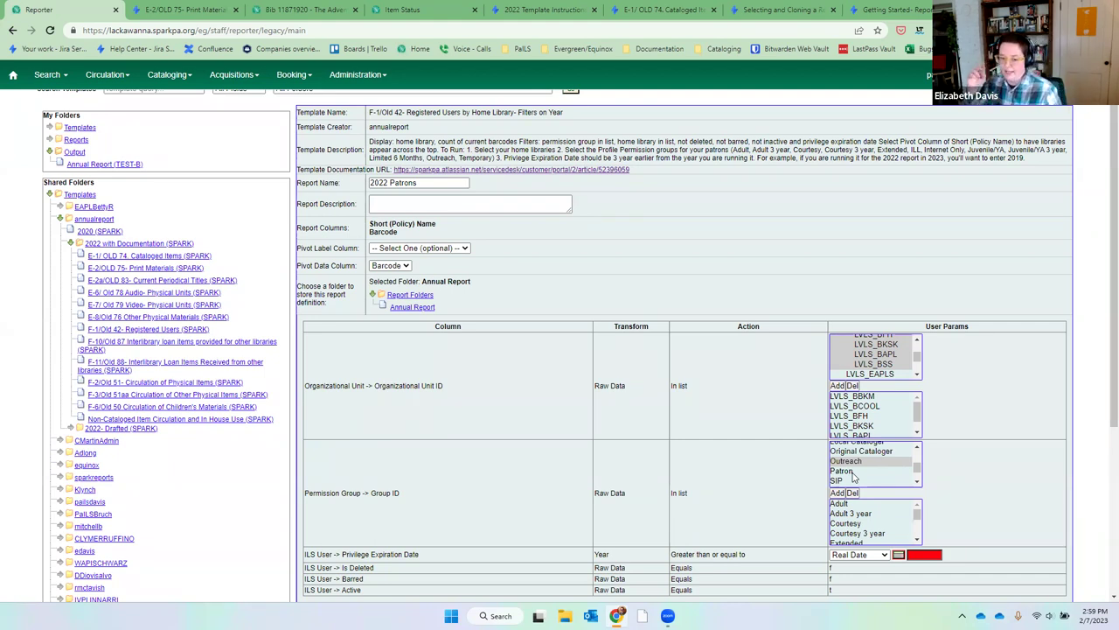
{"action": "left_click", "coordinate": [917, 482]}
{"action": "left_click", "coordinate": [916, 482]}
{"action": "left_click", "coordinate": [916, 481]}
{"action": "left_click", "coordinate": [916, 482]}
{"action": "left_click", "coordinate": [857, 473]}
{"action": "left_click", "coordinate": [838, 493]}
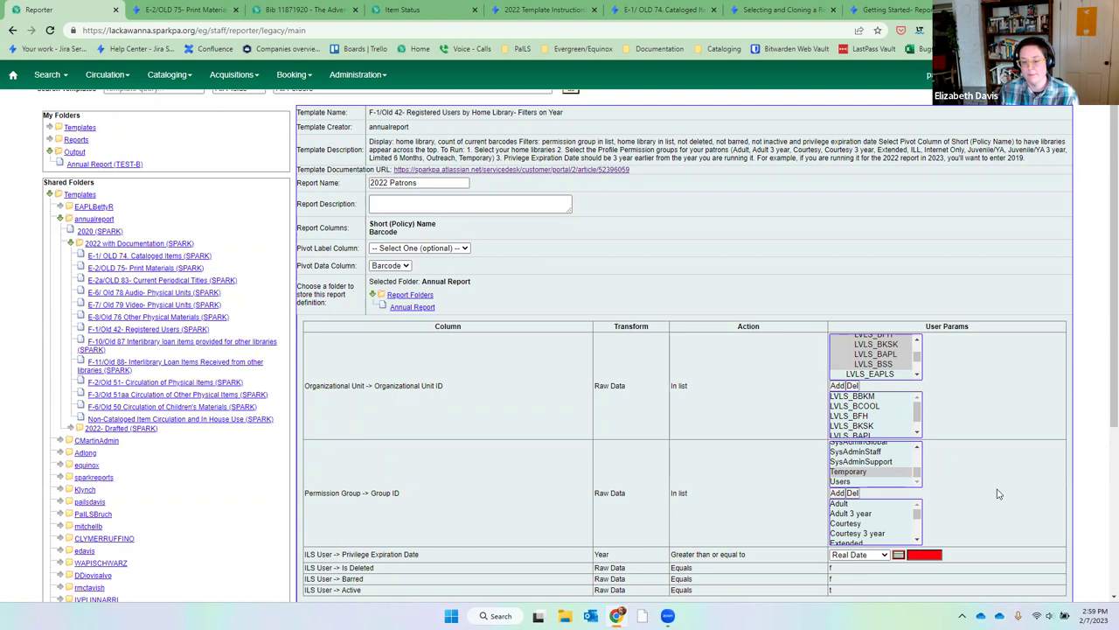
{"action": "left_click", "coordinate": [917, 538]}
{"action": "scroll", "coordinate": [981, 505], "scroll_direction": "down", "scroll_amount": 2}
{"action": "scroll", "coordinate": [982, 506], "scroll_direction": "up", "scroll_amount": 2}
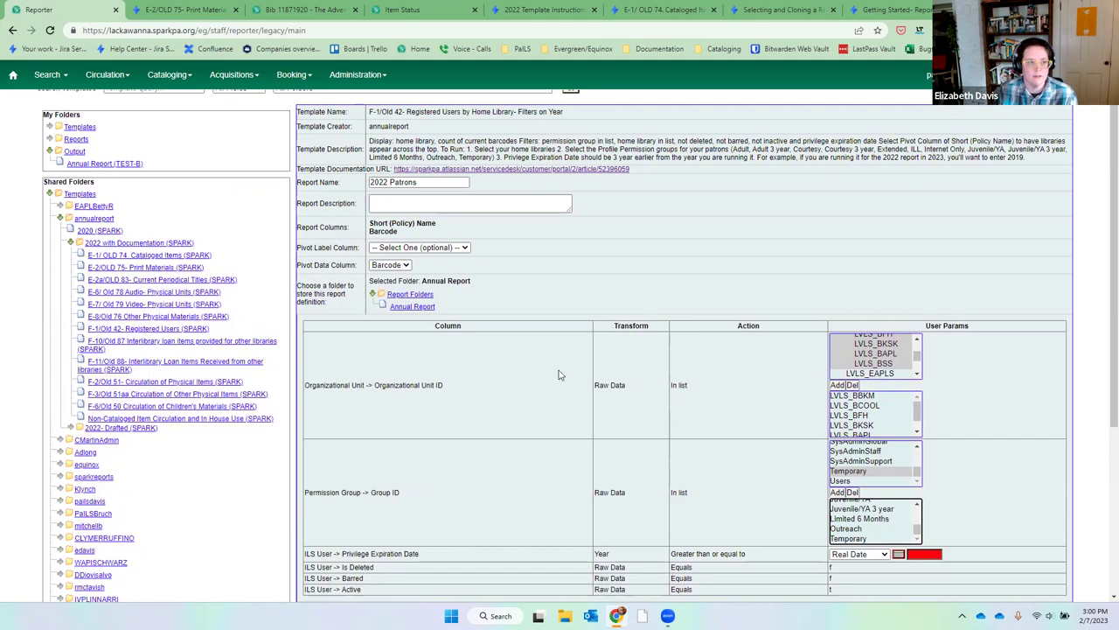
Navigate SPARK Support to the Annual Report 2022 Template Instructions.
{"action": "left_click", "coordinate": [198, 11]}
{"action": "scroll", "coordinate": [335, 187], "scroll_direction": "up", "scroll_amount": 5}
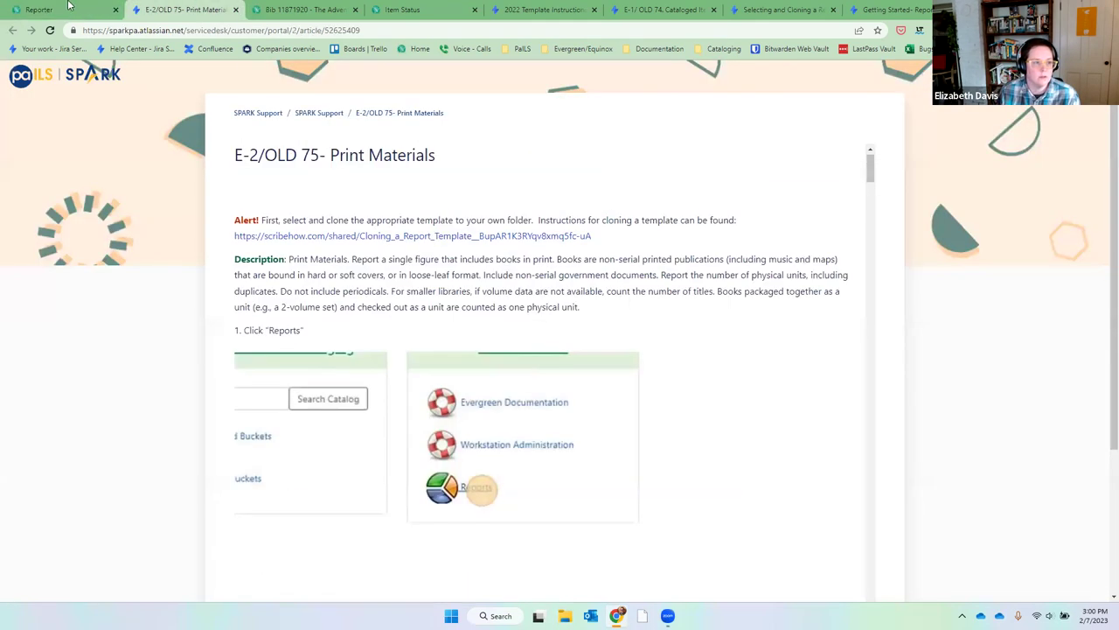
{"action": "left_click", "coordinate": [330, 118]}
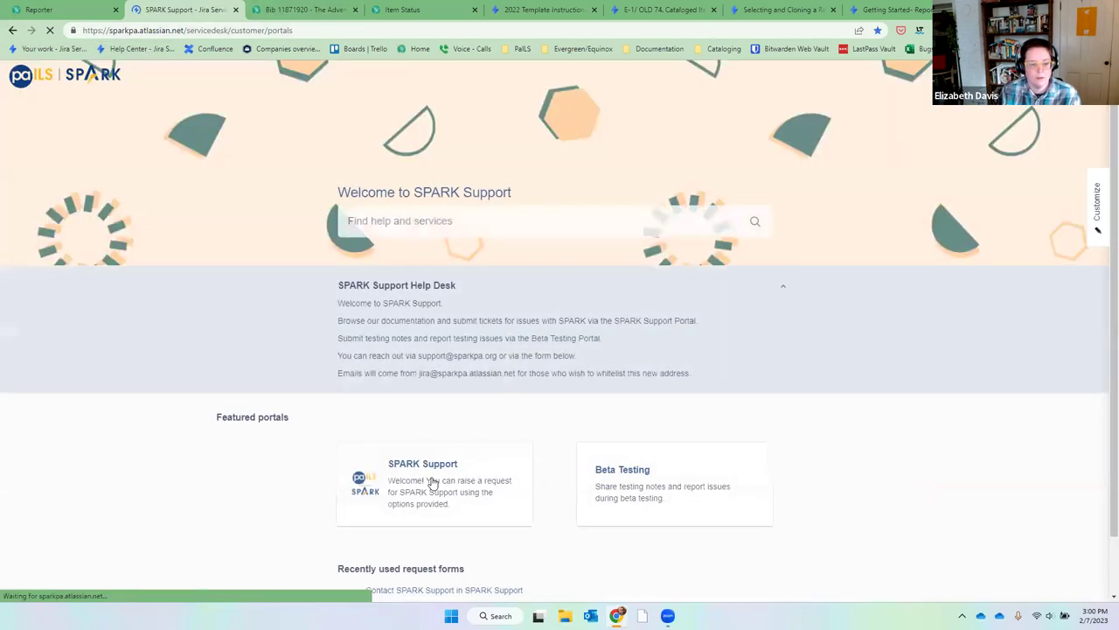
{"action": "left_click", "coordinate": [433, 481]}
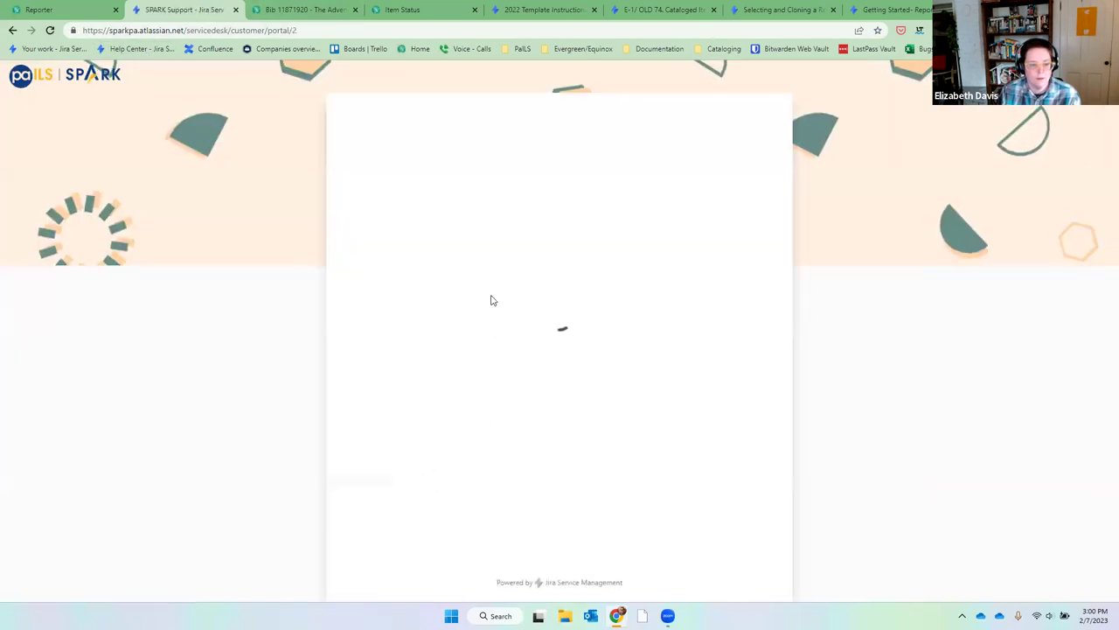
{"action": "left_click", "coordinate": [412, 322]}
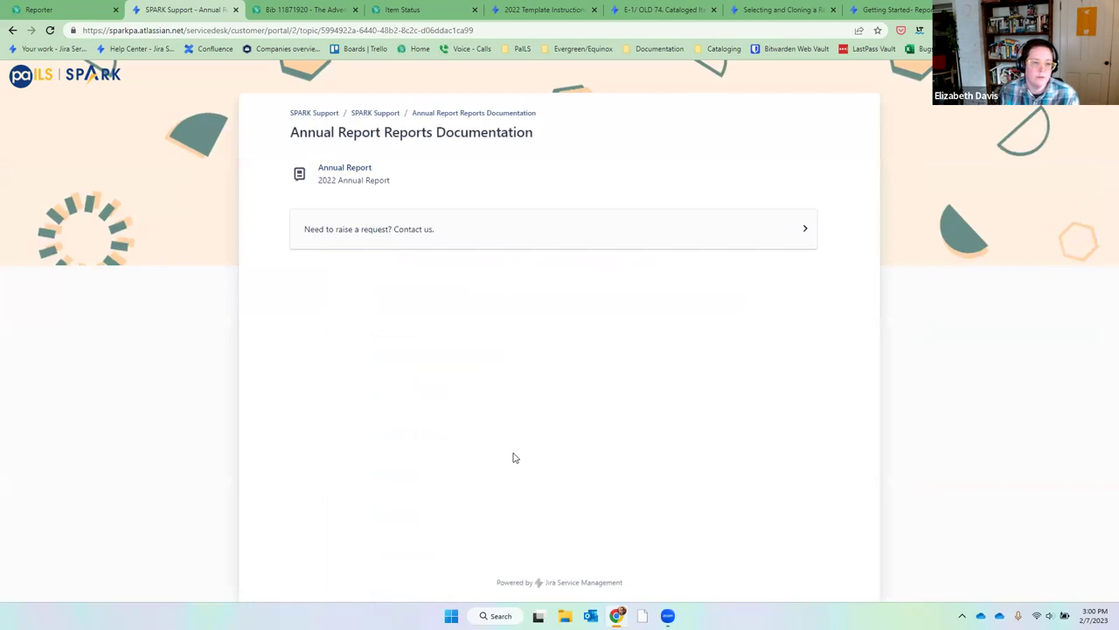
{"action": "left_click", "coordinate": [376, 177]}
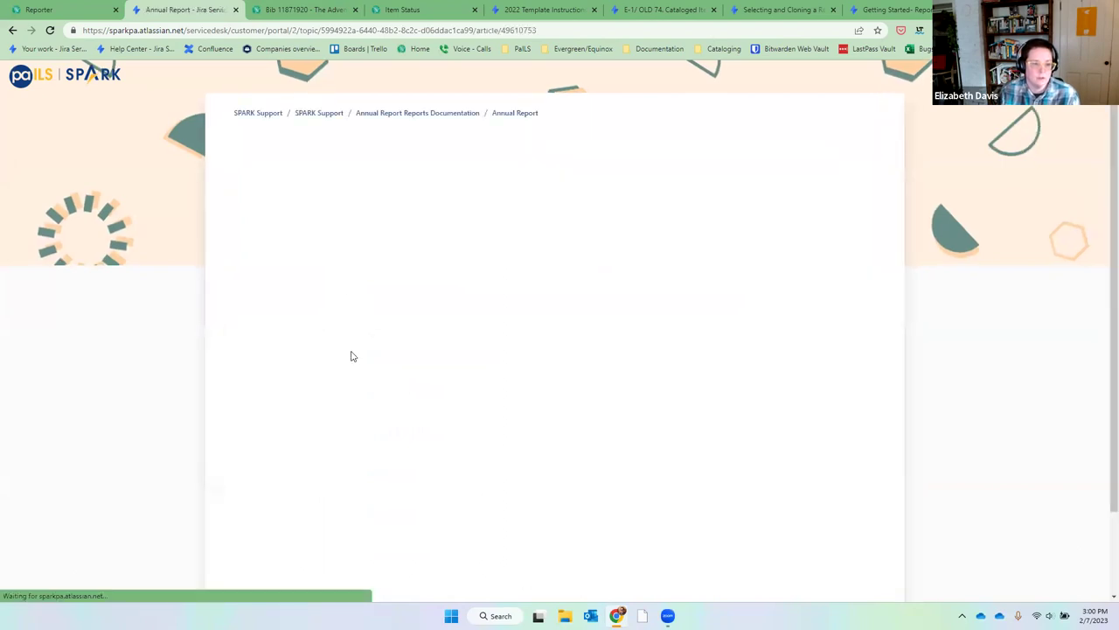
{"action": "left_click", "coordinate": [289, 280]}
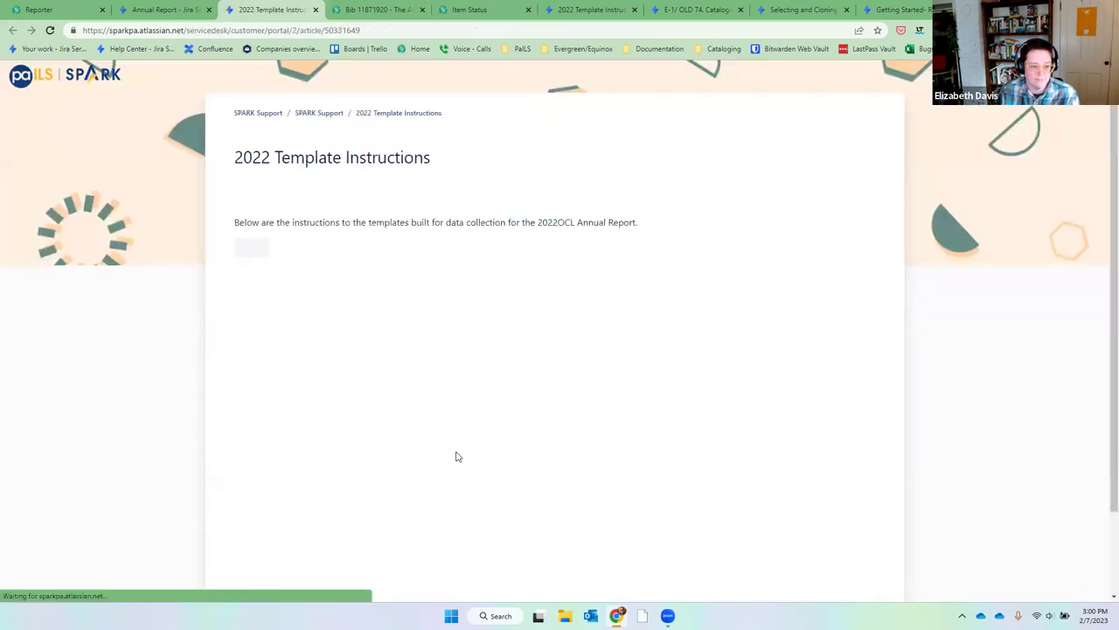
{"action": "scroll", "coordinate": [456, 456], "scroll_direction": "down", "scroll_amount": 1}
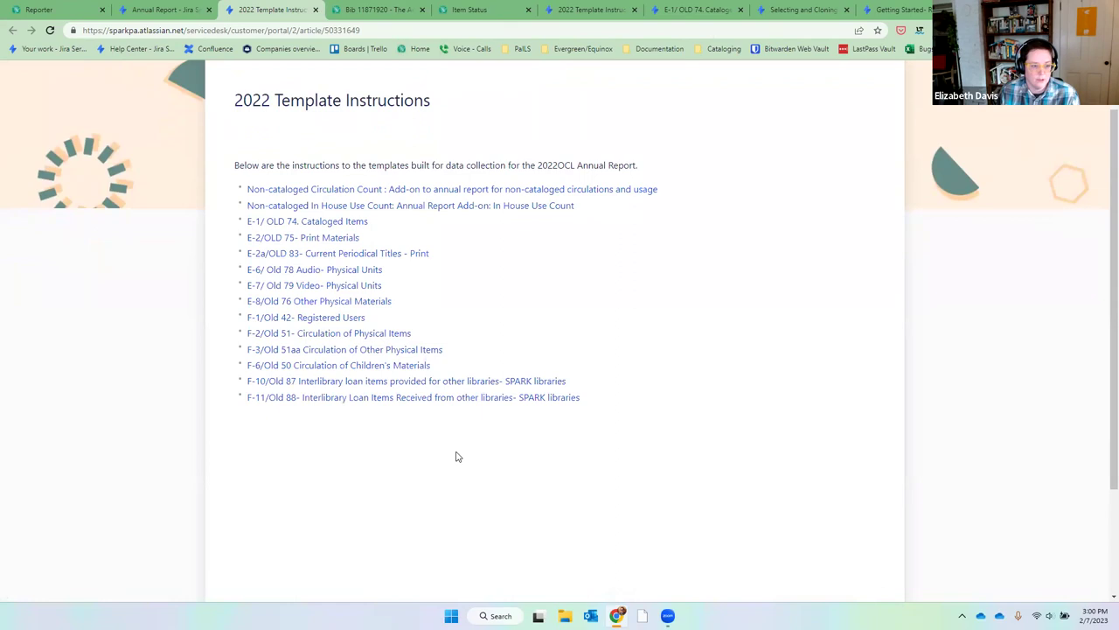
Read the F-1/Old 42 Registered Users instructions on 3-year purging, then return to the Reporter.
{"action": "left_click", "coordinate": [331, 318]}
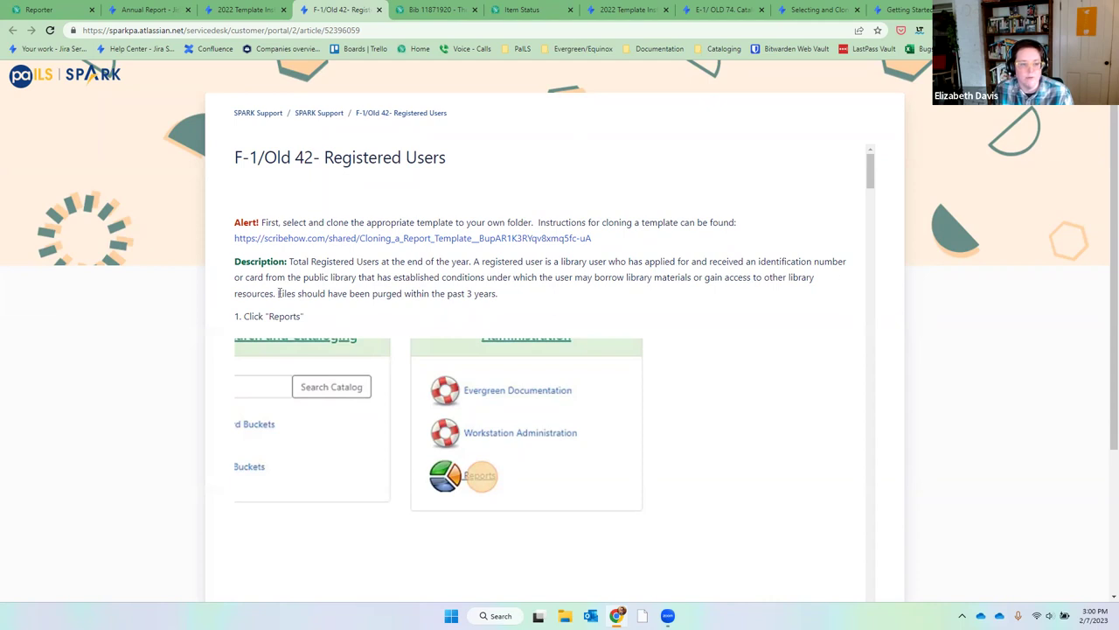
{"action": "left_click_drag", "start_coordinate": [279, 293], "coordinate": [503, 297]}
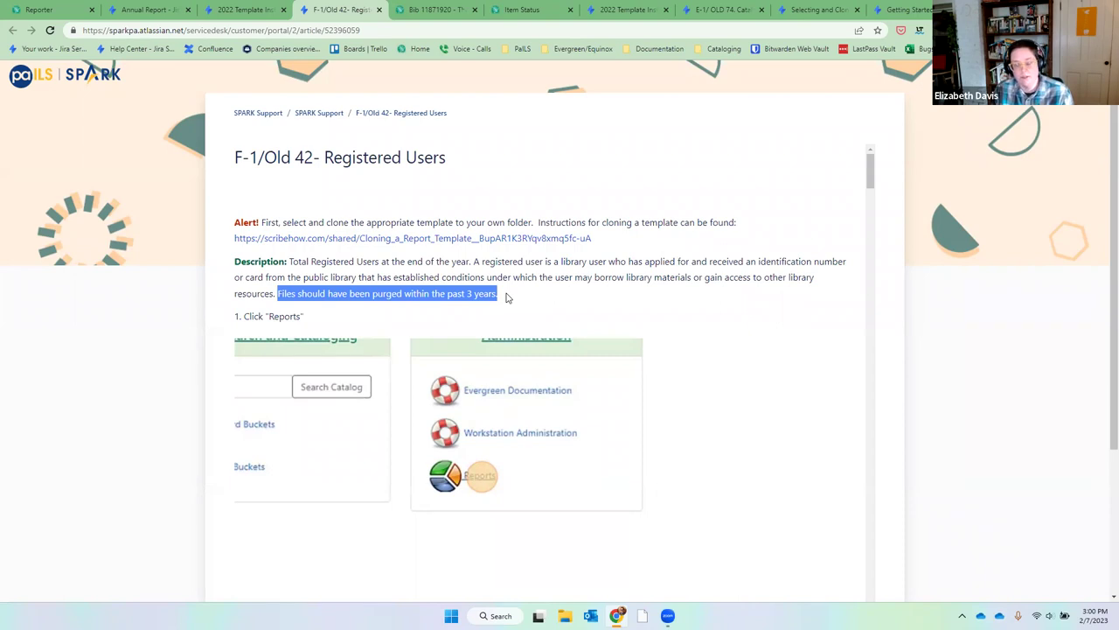
{"action": "left_click", "coordinate": [32, 115]}
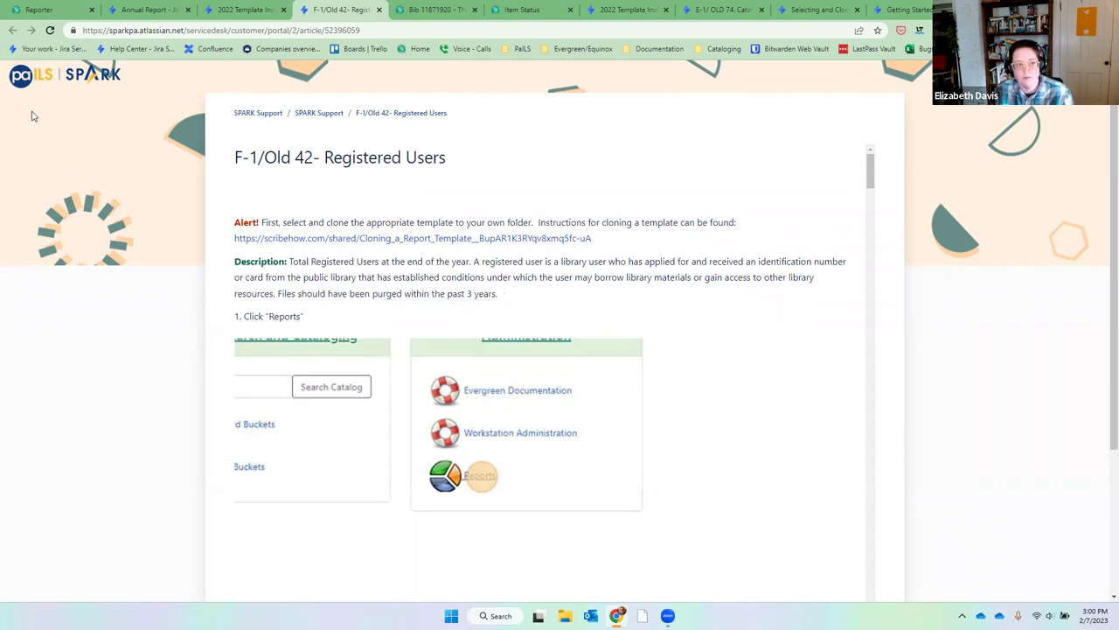
{"action": "left_click", "coordinate": [36, 11]}
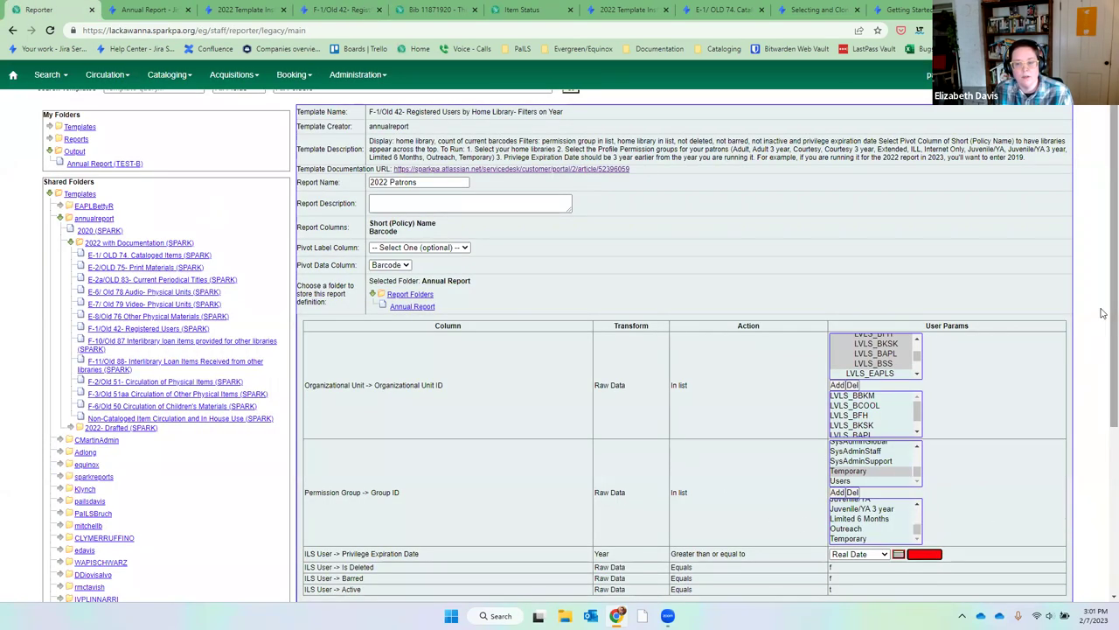
Enter 2019 as the Privilege Expiration Date year.
{"action": "scroll", "coordinate": [1102, 313], "scroll_direction": "down", "scroll_amount": 2}
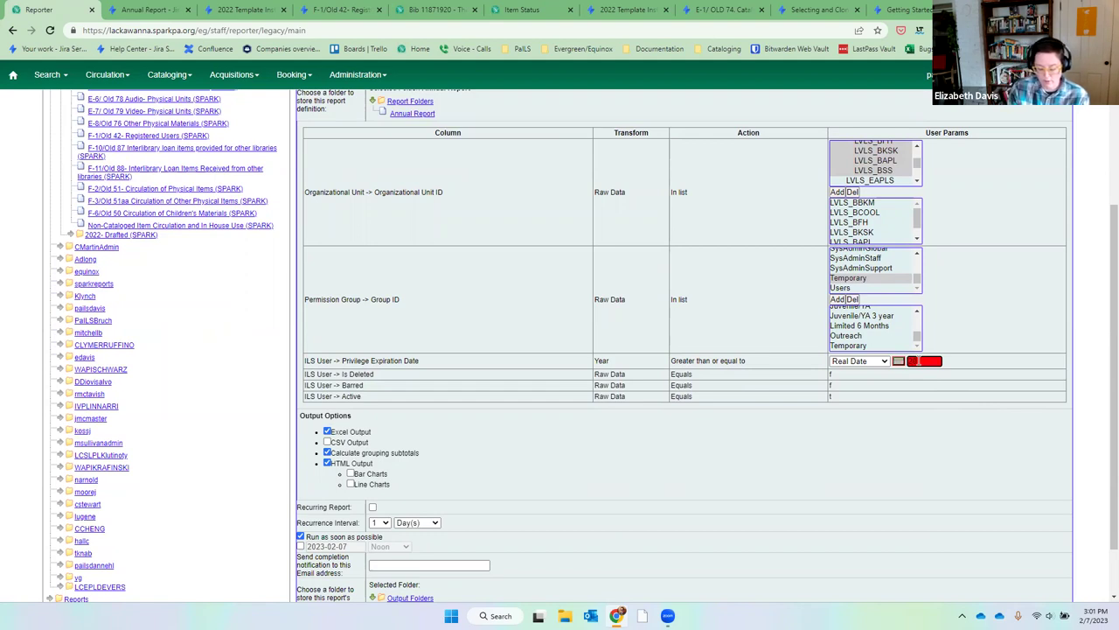
{"action": "type", "text": "2019"}
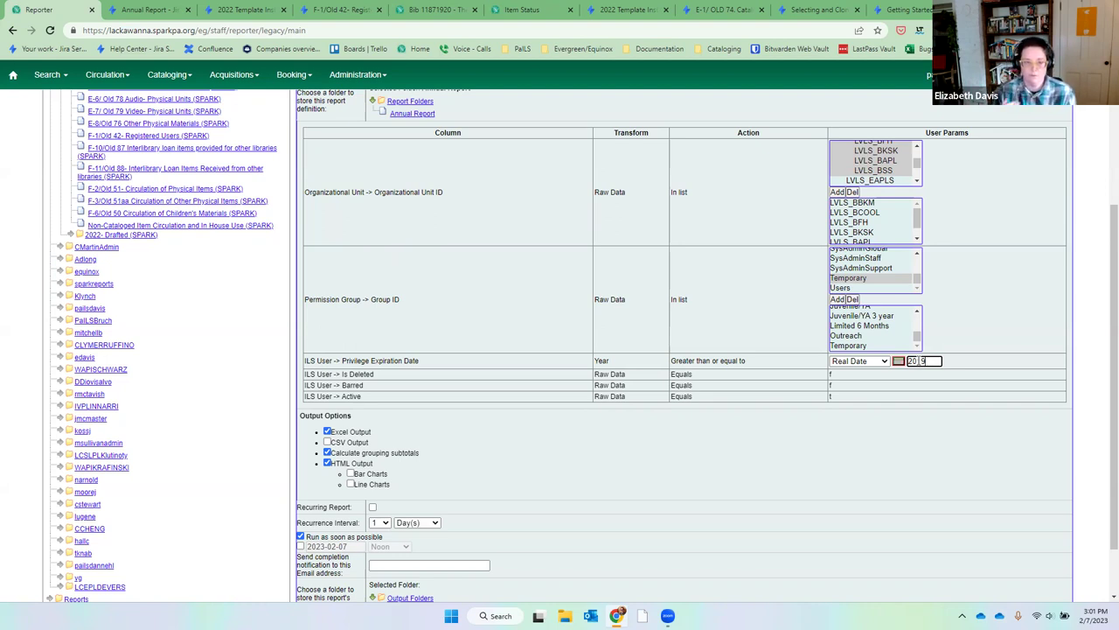
{"action": "left_click", "coordinate": [901, 385]}
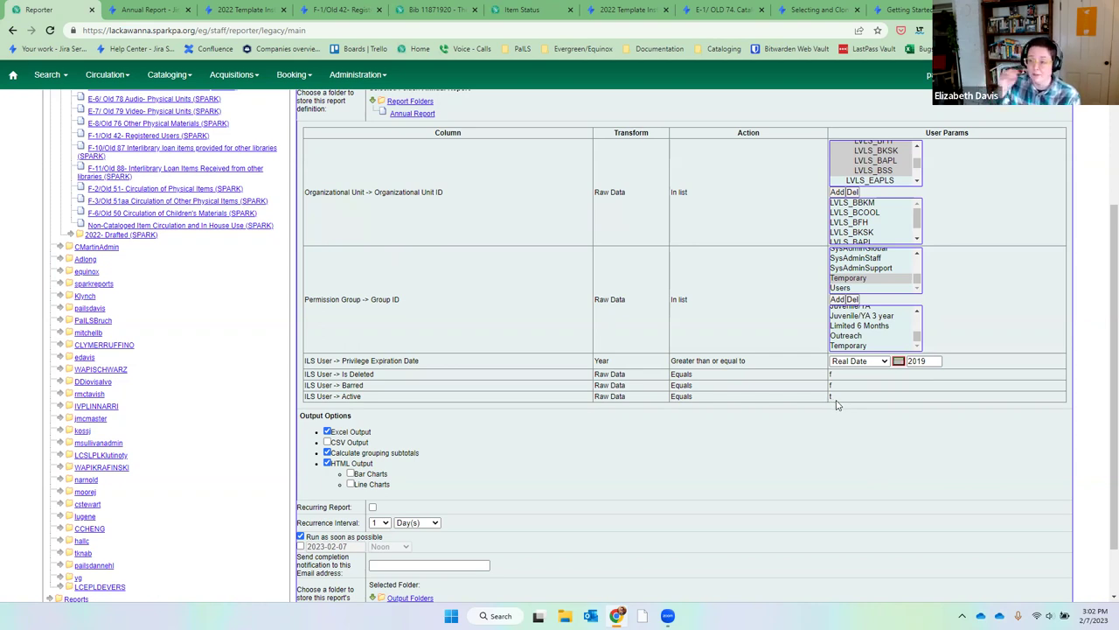
Send the output to the Annual Report folder and save the report.
{"action": "scroll", "coordinate": [835, 402], "scroll_direction": "down", "scroll_amount": 2}
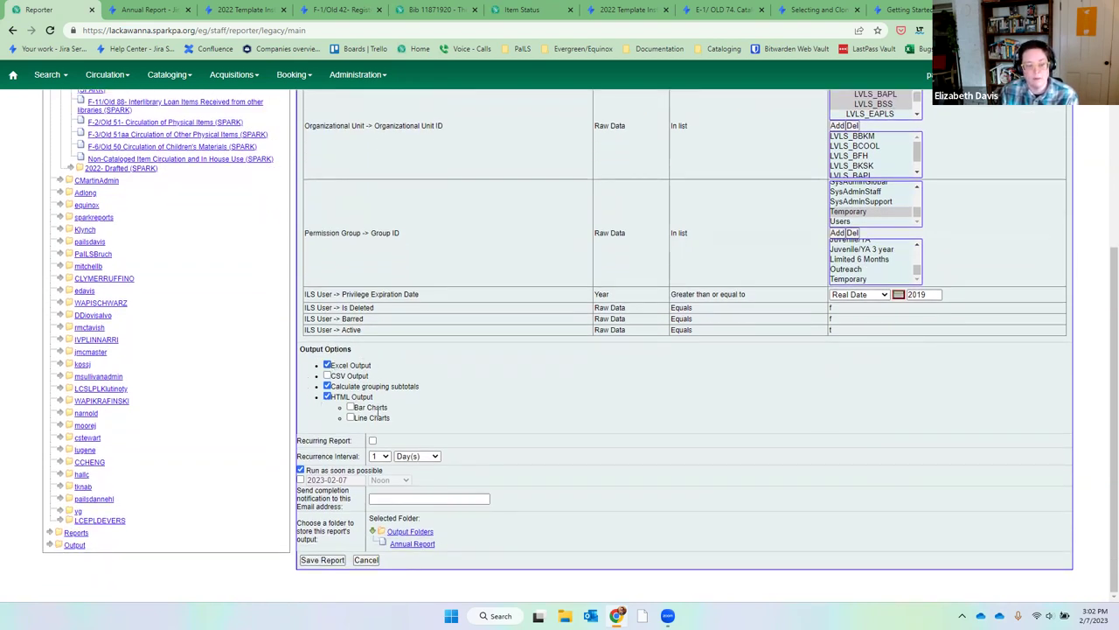
{"action": "left_click", "coordinate": [420, 548]}
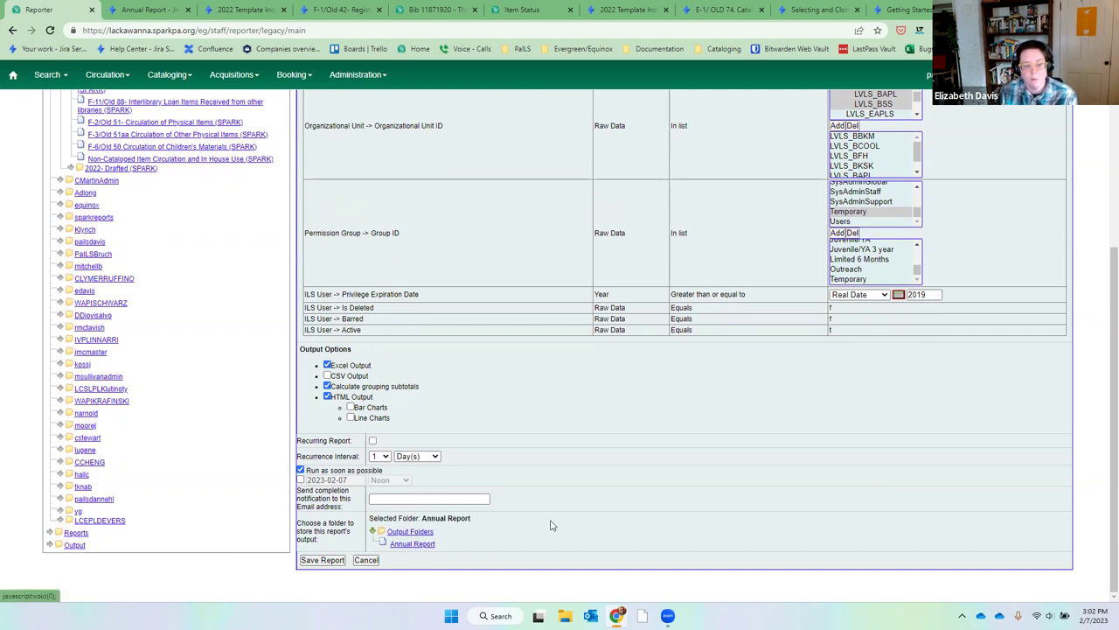
{"action": "left_click", "coordinate": [325, 560]}
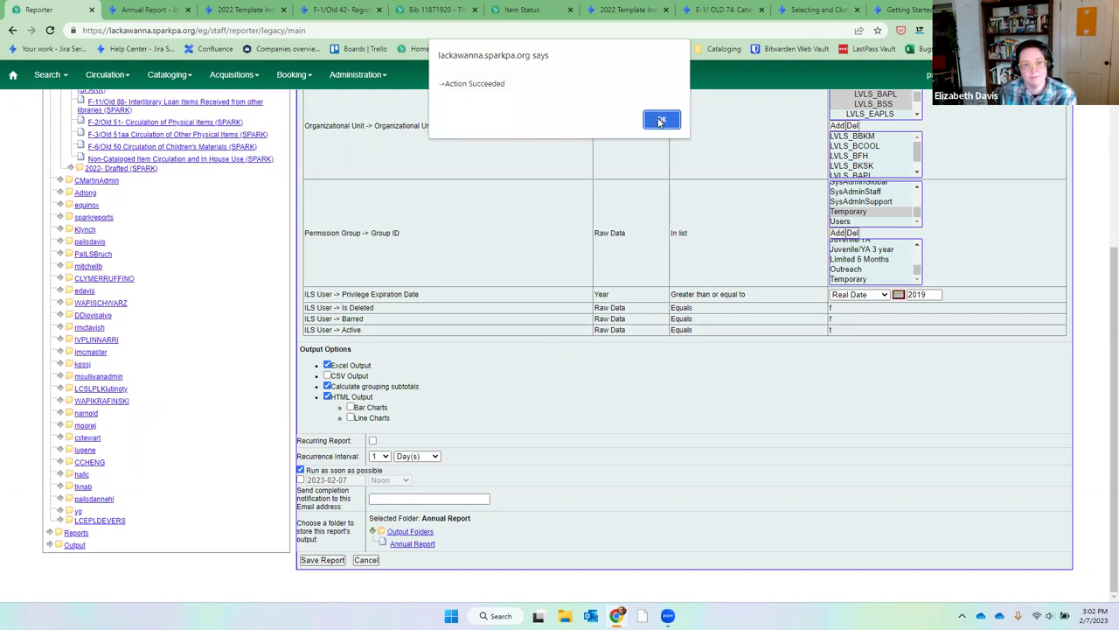
{"action": "left_click", "coordinate": [659, 120]}
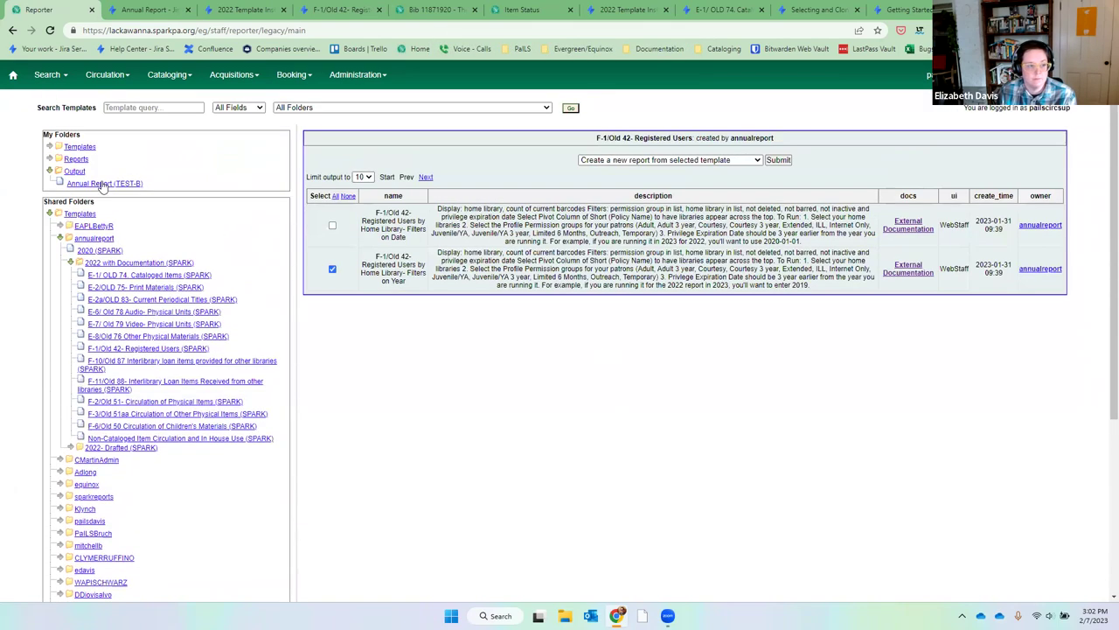
Open the 2022 Patrons output in Annual Report (TEST-B) and view its tabular barcode counts.
{"action": "left_click", "coordinate": [103, 184]}
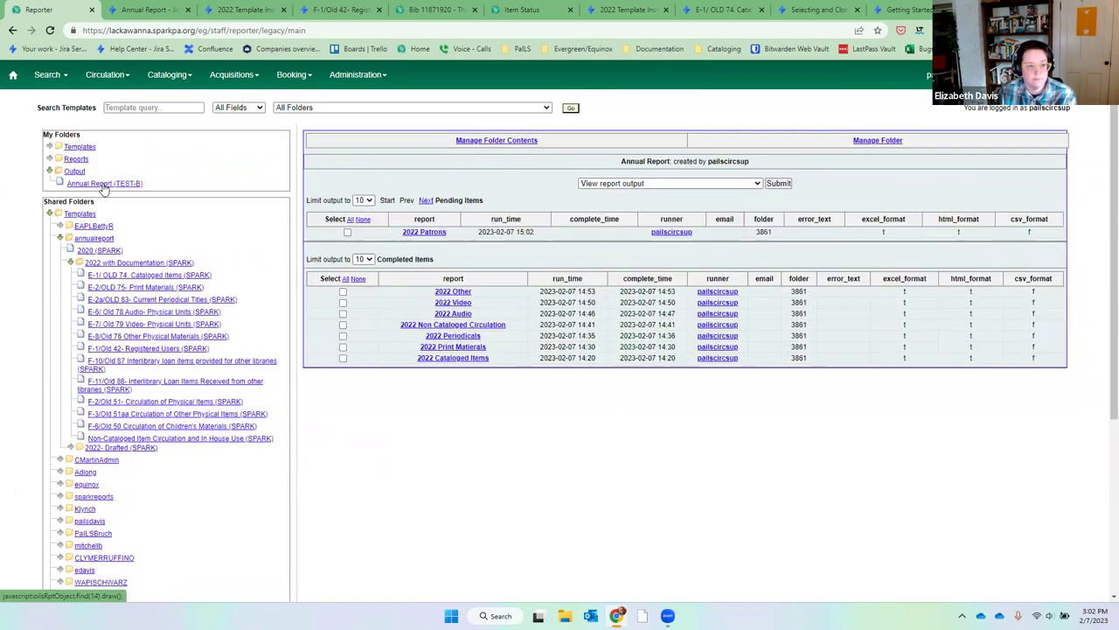
{"action": "left_click", "coordinate": [103, 185]}
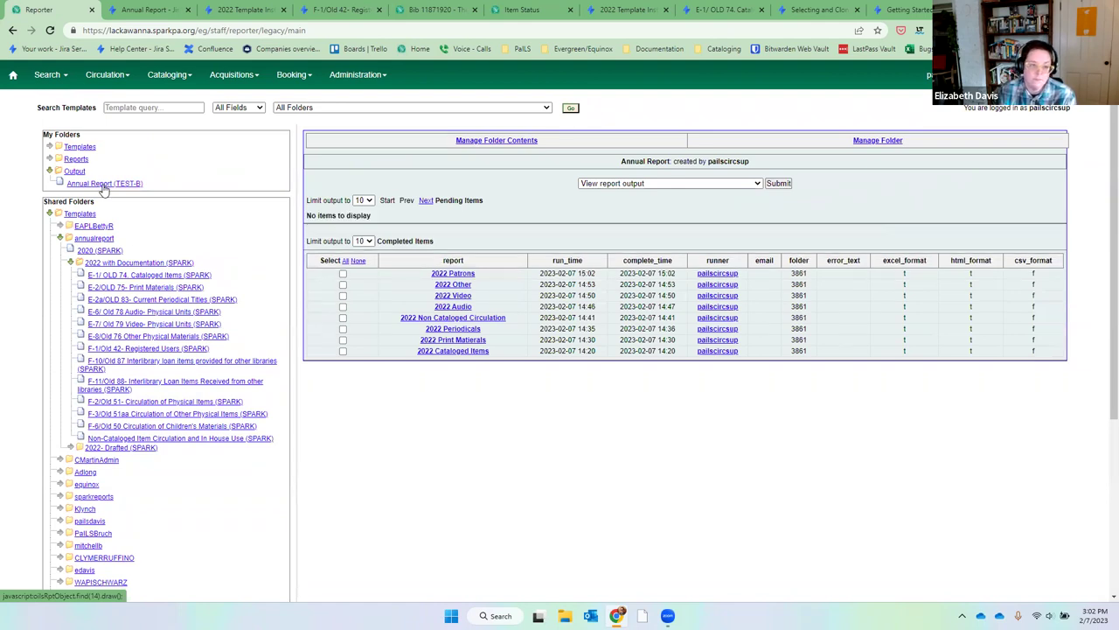
{"action": "left_click", "coordinate": [343, 274]}
{"action": "left_click", "coordinate": [778, 184]}
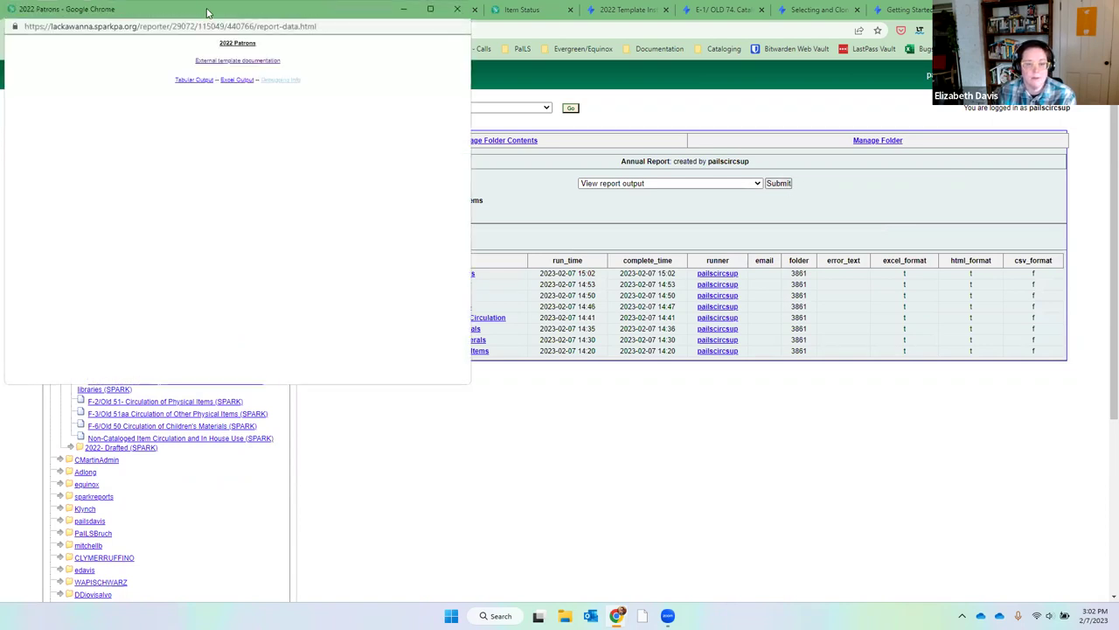
{"action": "left_click_drag", "start_coordinate": [208, 12], "coordinate": [717, 136]}
{"action": "left_click", "coordinate": [711, 204]}
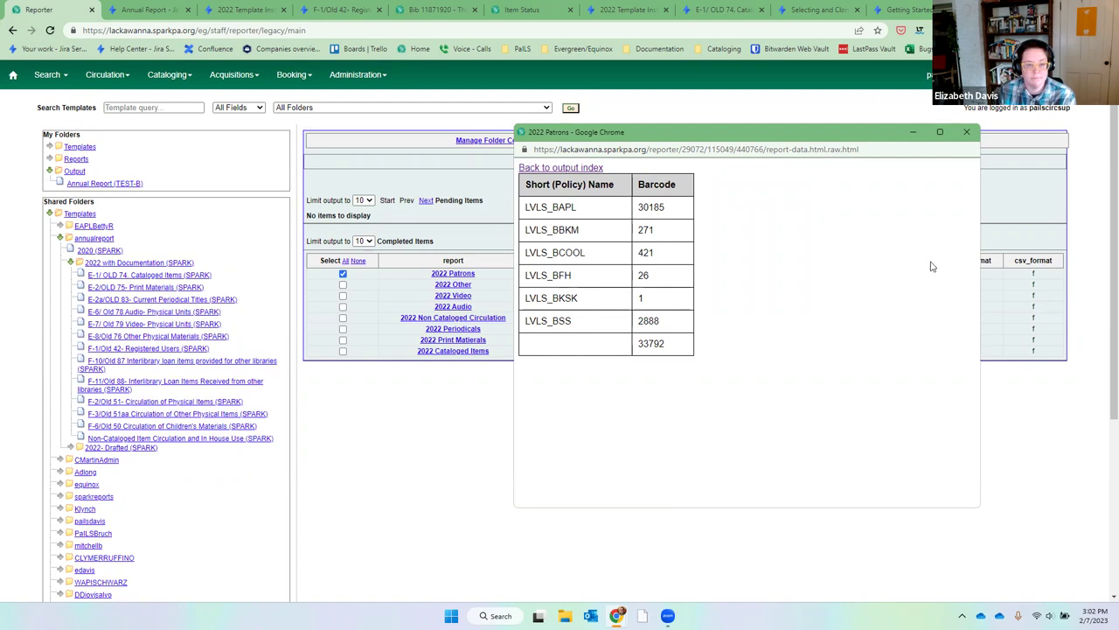
{"action": "left_click", "coordinate": [967, 133]}
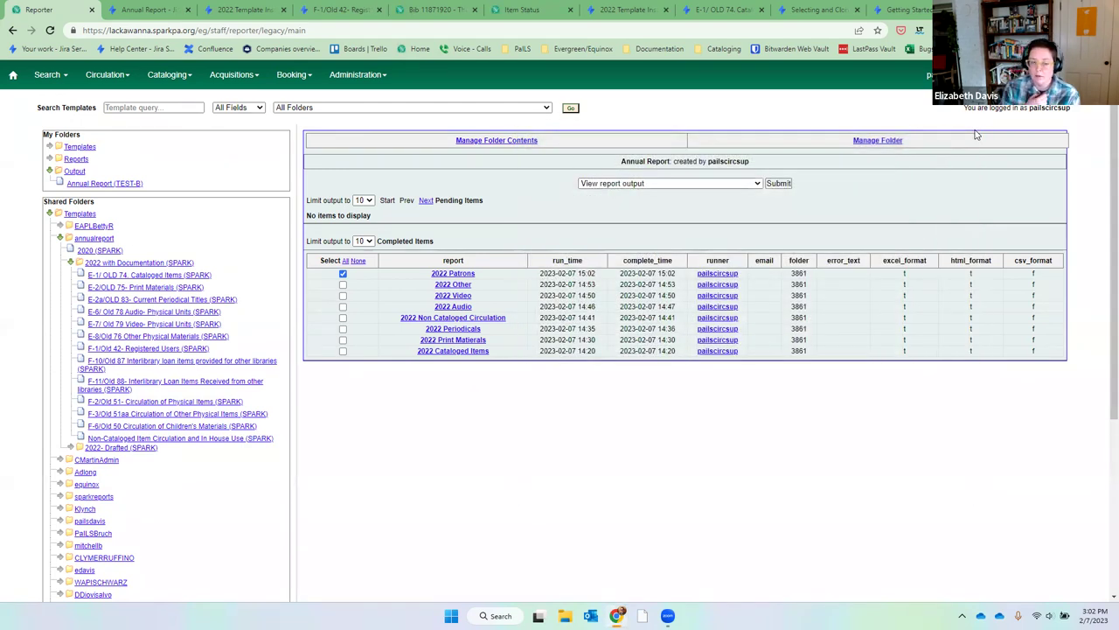
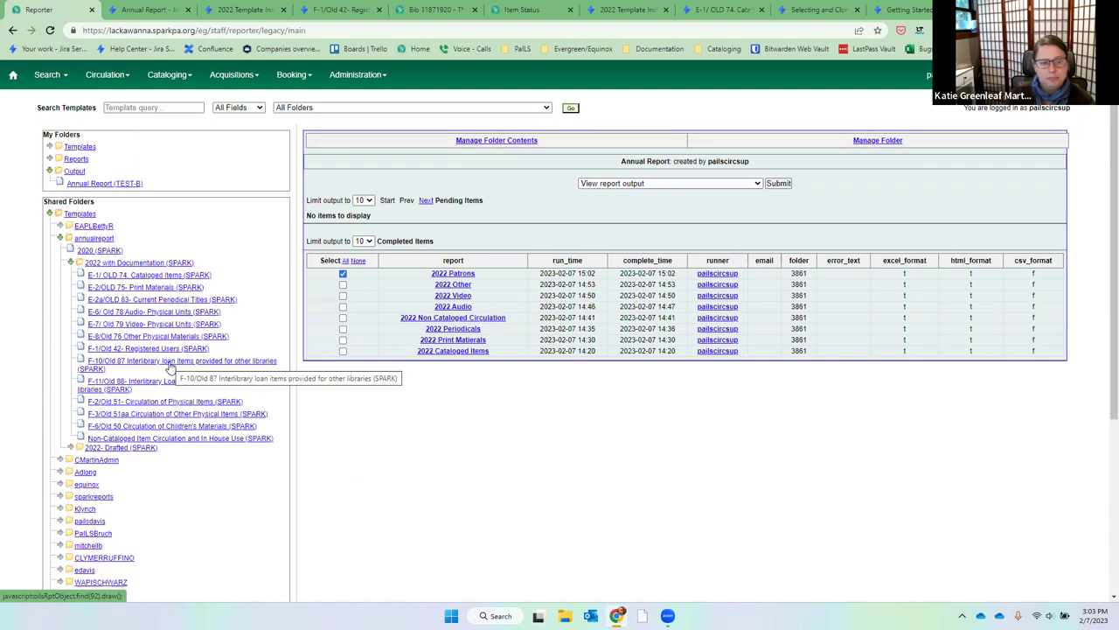
Open the Annual Report tab's 2022 Template Instructions article and follow its F-10/Old 87 link.
{"action": "left_click", "coordinate": [151, 9]}
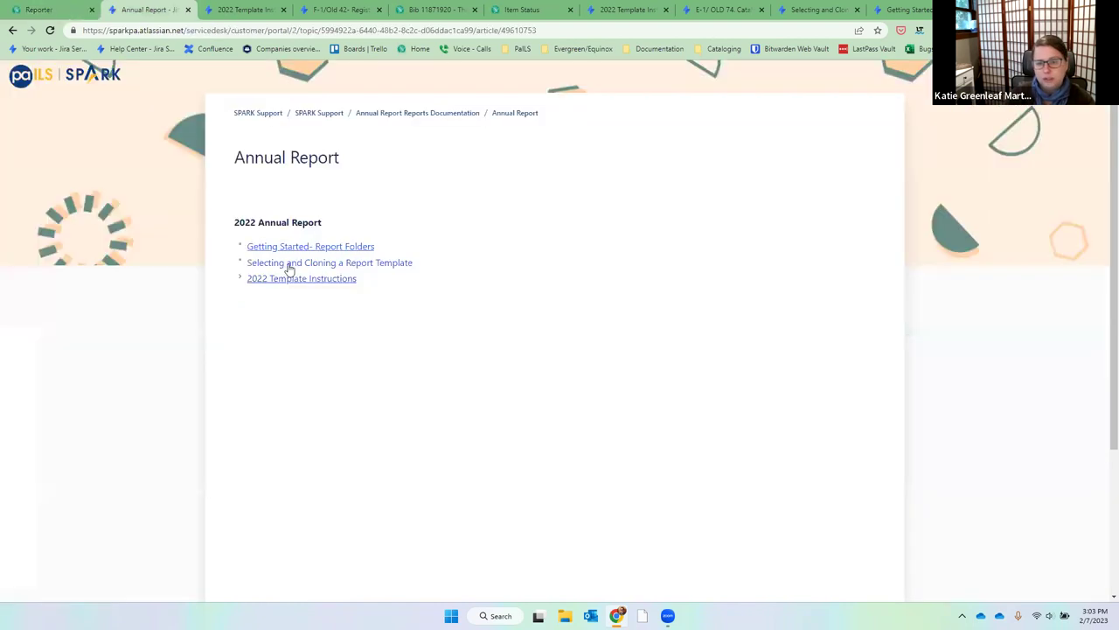
{"action": "left_click", "coordinate": [297, 279]}
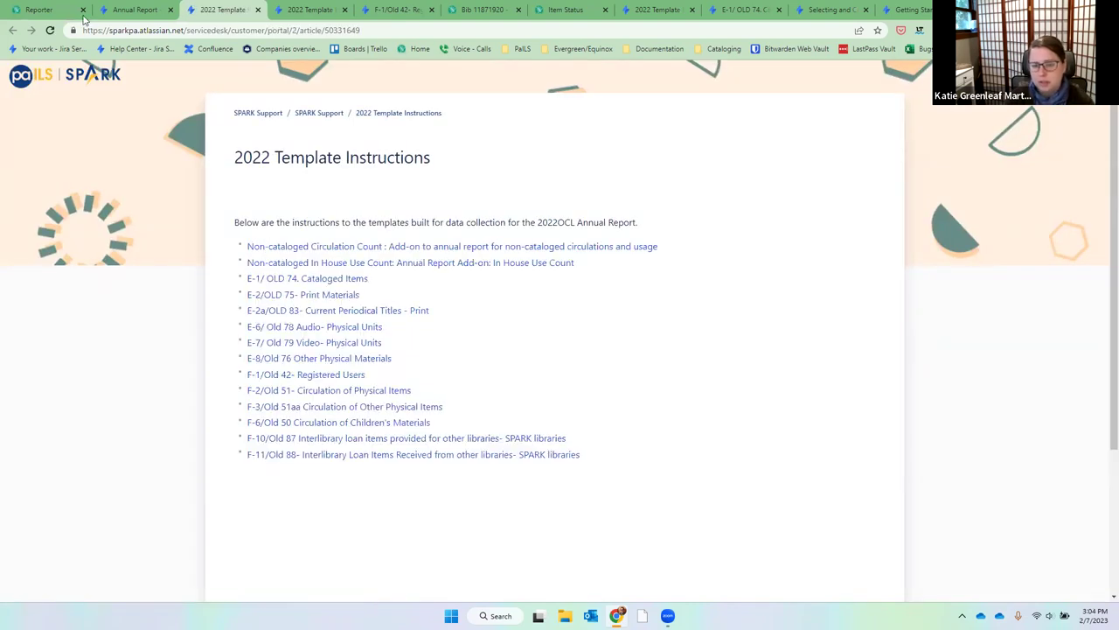
{"action": "left_click", "coordinate": [54, 9]}
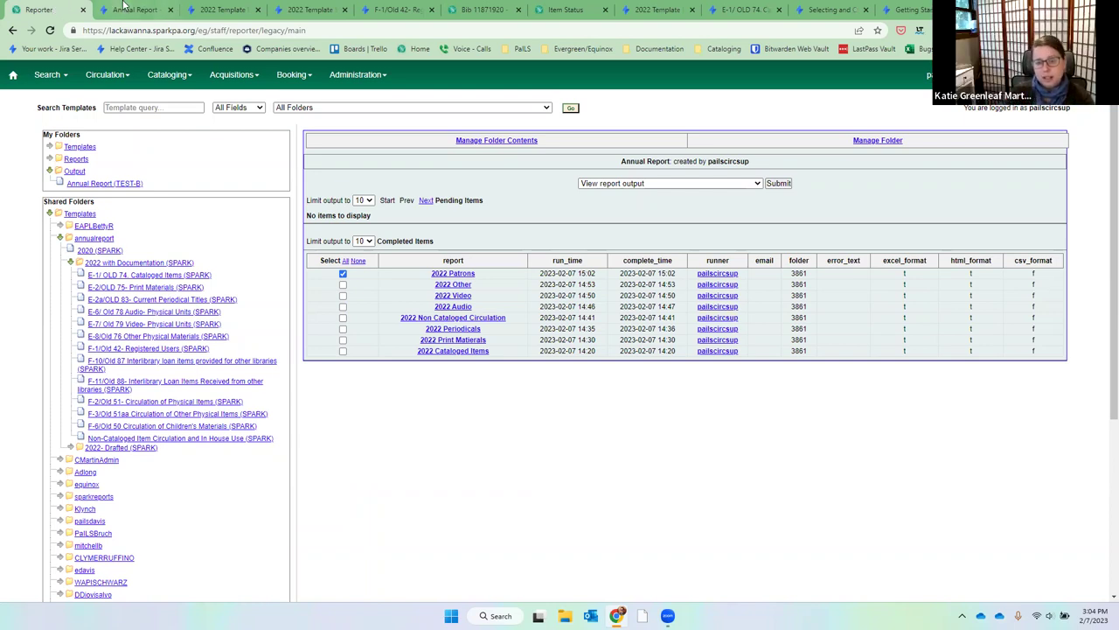
{"action": "left_click", "coordinate": [131, 10]}
{"action": "left_click", "coordinate": [219, 10]}
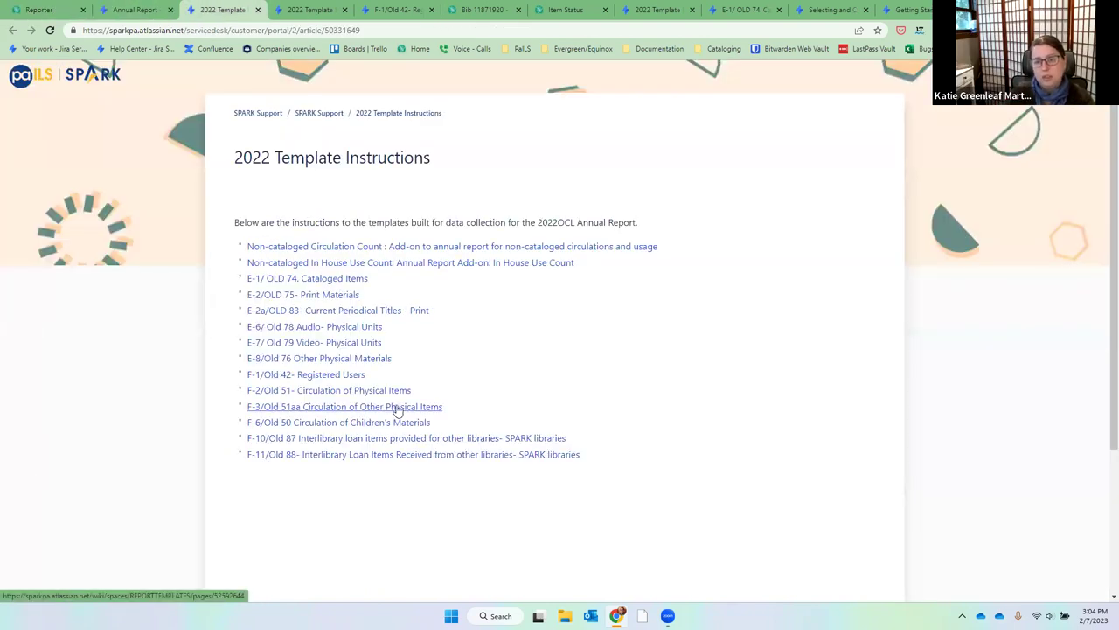
{"action": "left_click", "coordinate": [418, 448]}
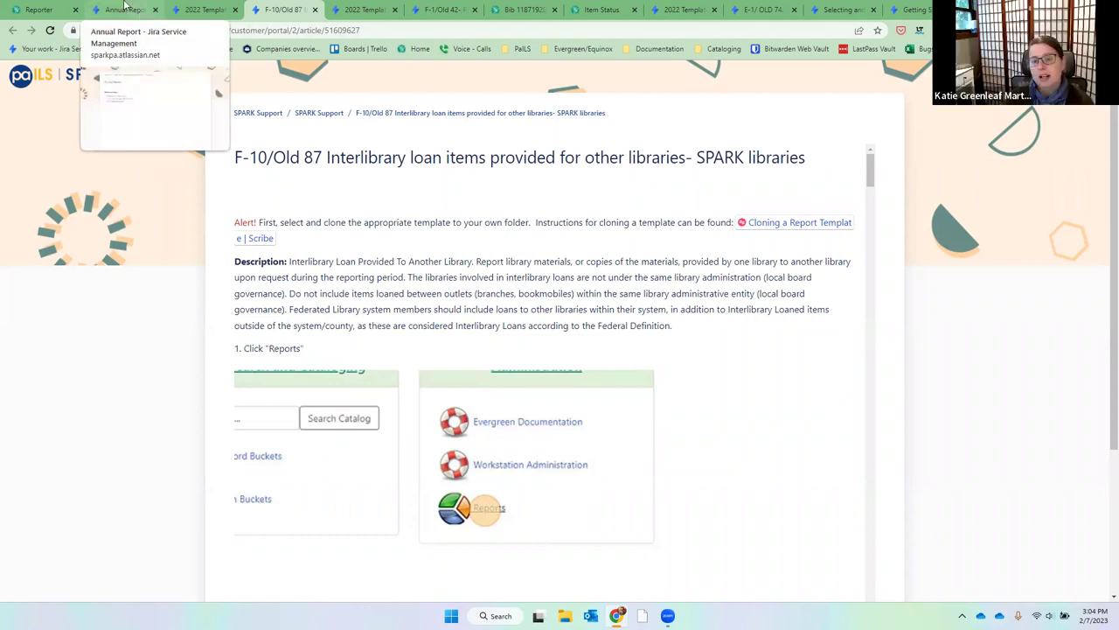
After reading the F-10/Old 87 ILL article, switch back to the Reporter's Annual Report output list.
{"action": "left_click", "coordinate": [10, 9]}
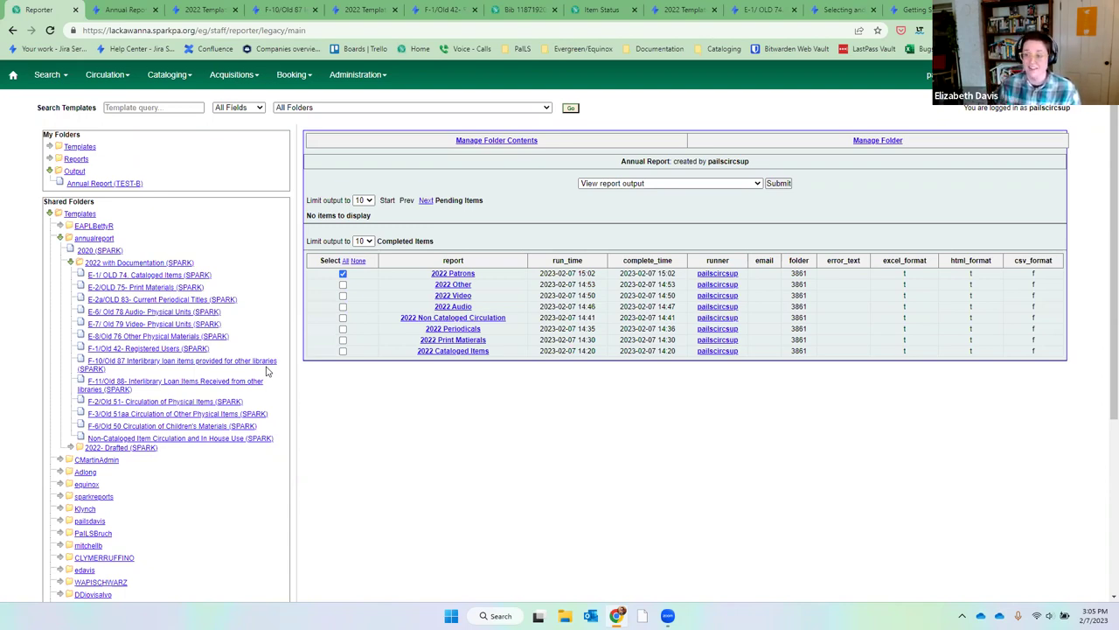
Open the F-10/Old 87 template folder and select its 'by Owning Library' template.
{"action": "left_click", "coordinate": [260, 363]}
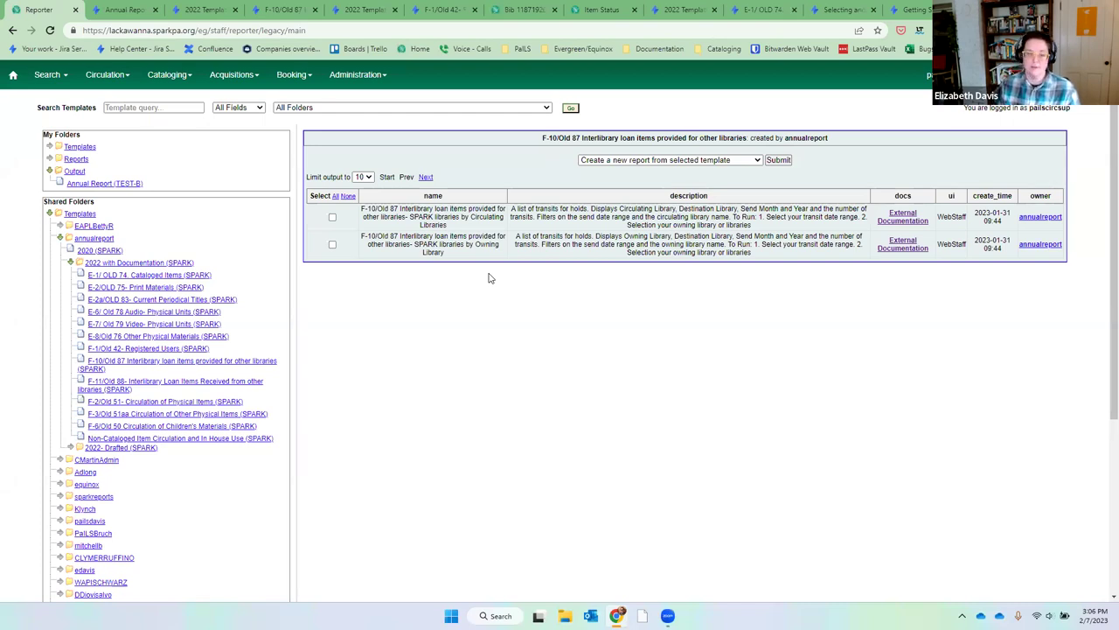
{"action": "left_click", "coordinate": [332, 245]}
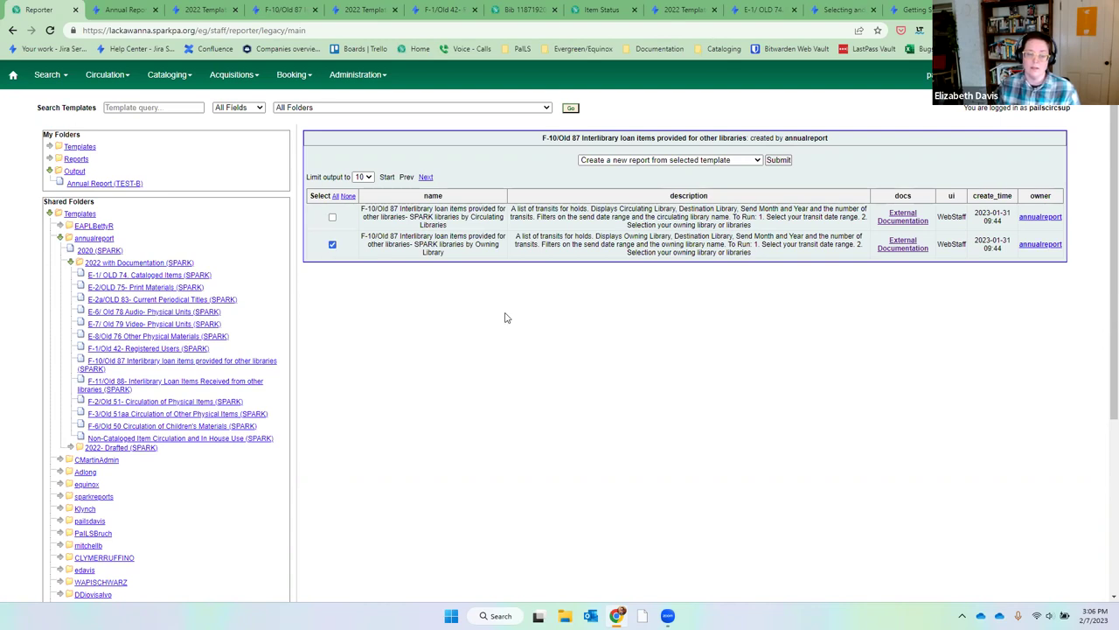
Create a report from the template and rename it '2022 ILL sent to other libraries'.
{"action": "left_click", "coordinate": [783, 160]}
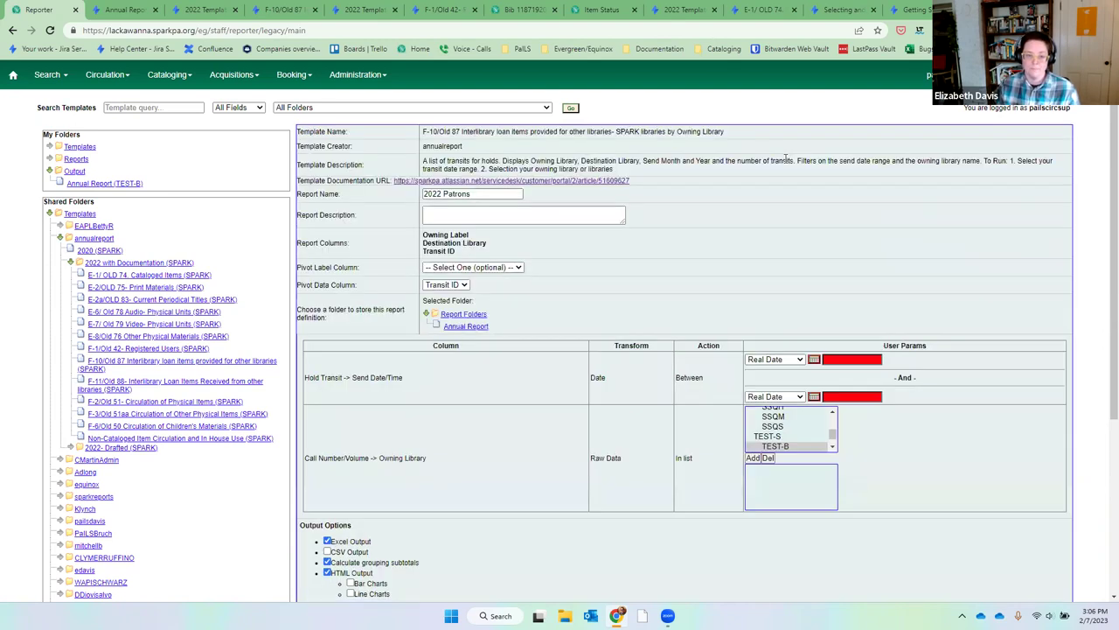
{"action": "left_click_drag", "start_coordinate": [473, 194], "coordinate": [448, 203]}
{"action": "type", "text": "ILL"}
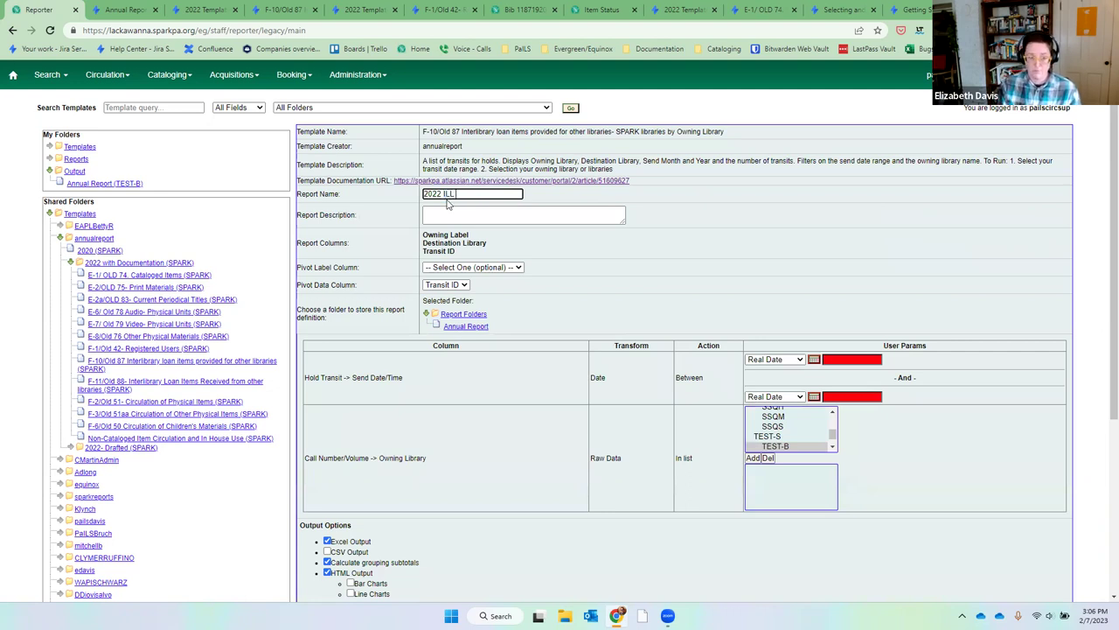
{"action": "type", "text": " sent to other libraries"}
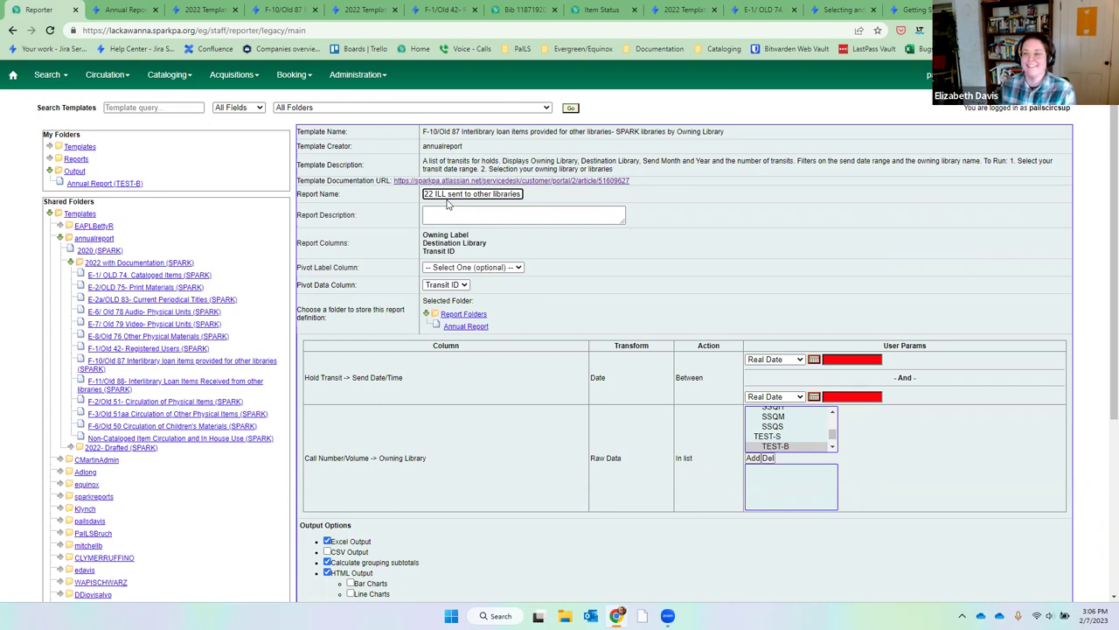
{"action": "left_click", "coordinate": [525, 318]}
Pivot the report on Owning Label and store its definition in the Annual Report folder.
{"action": "left_click", "coordinate": [496, 269]}
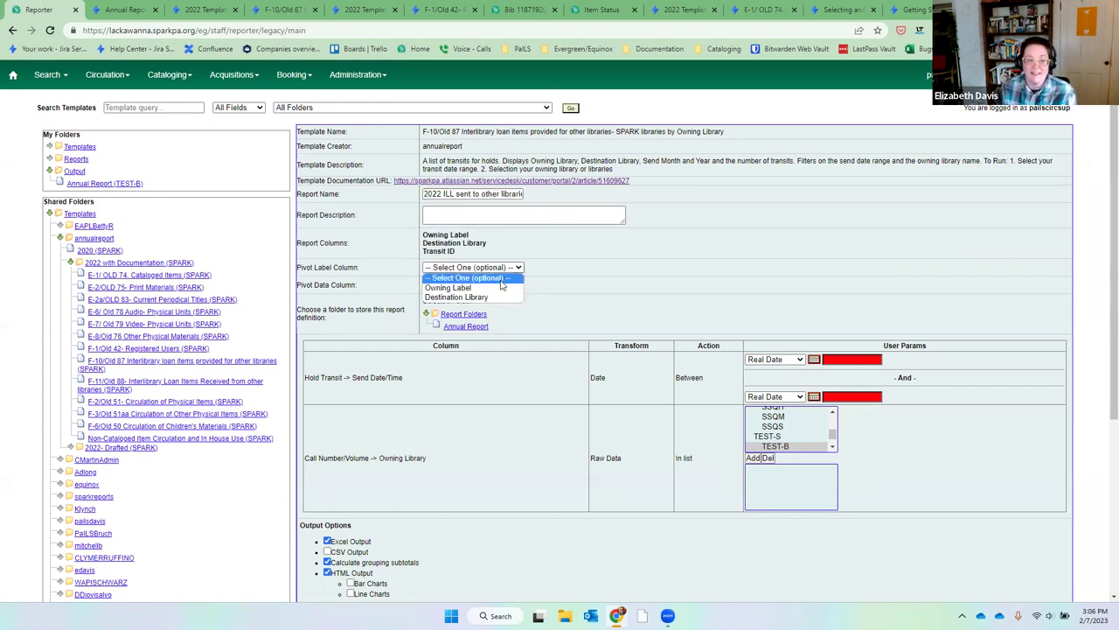
{"action": "left_click", "coordinate": [655, 277]}
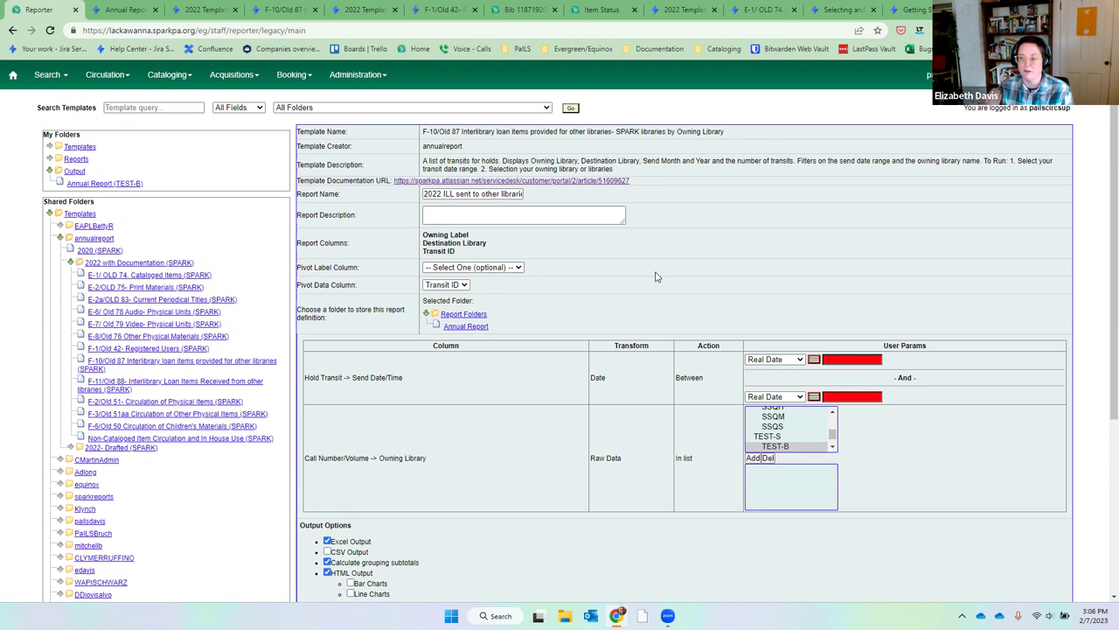
{"action": "left_click", "coordinate": [506, 269]}
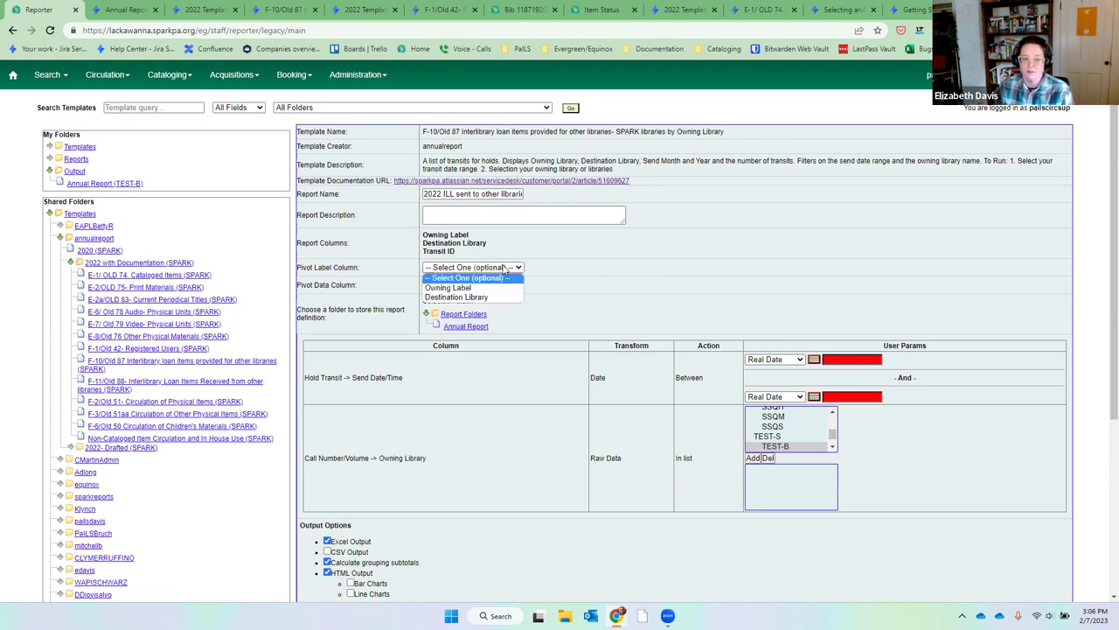
{"action": "left_click", "coordinate": [515, 288]}
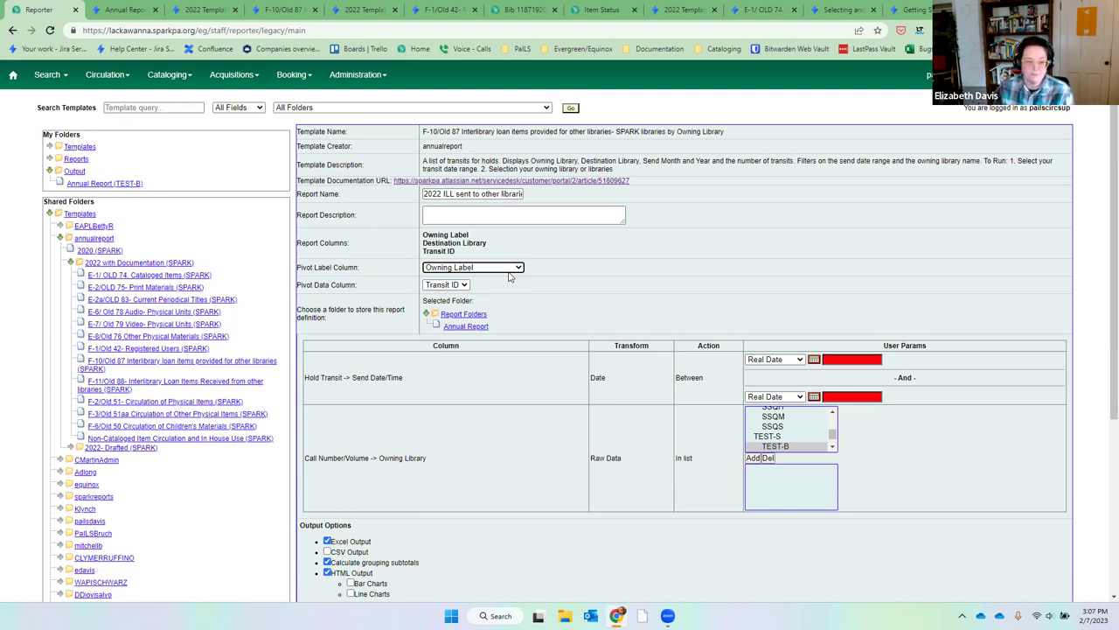
{"action": "left_click", "coordinate": [483, 329]}
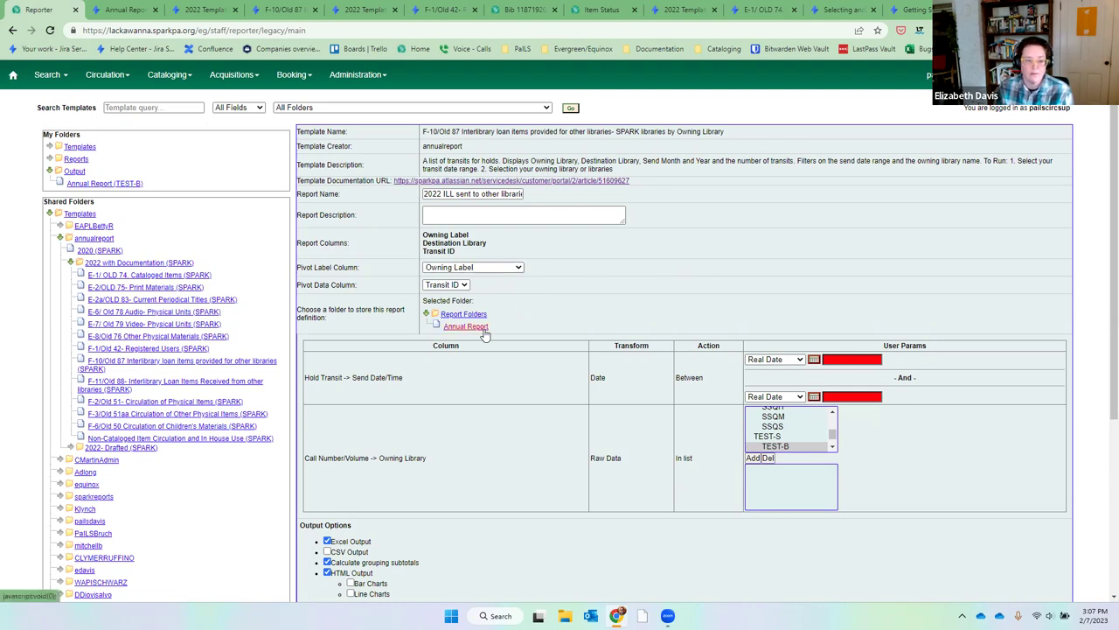
{"action": "left_click", "coordinate": [484, 332]}
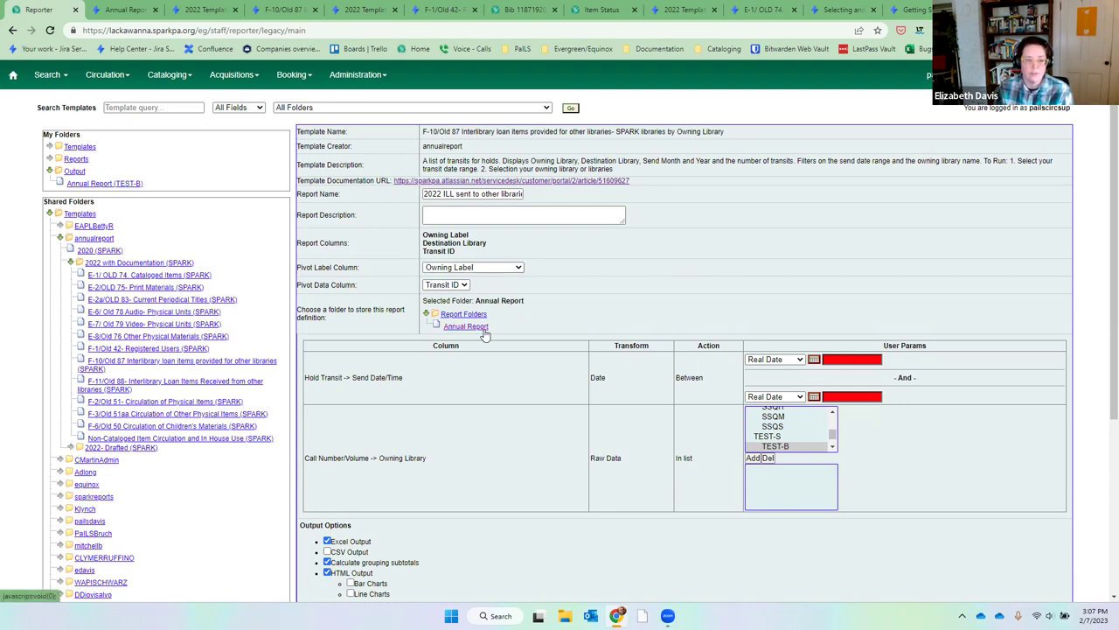
Set the transit send date range to 2022-01-01 through 2022-12-31 using the calendars.
{"action": "left_click", "coordinate": [846, 359]}
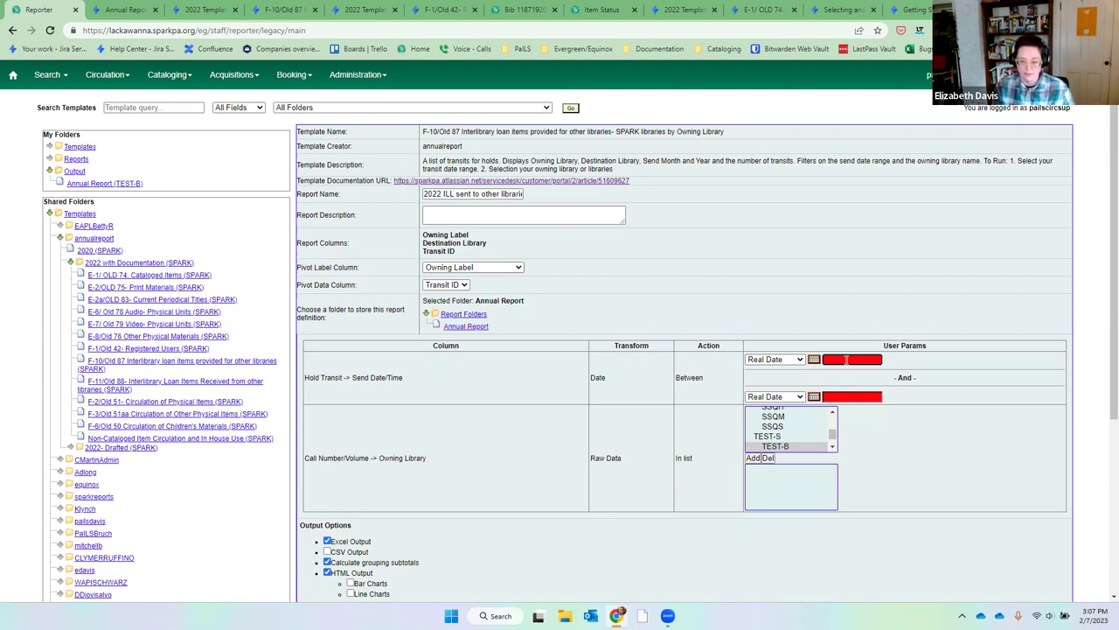
{"action": "left_click", "coordinate": [812, 360]}
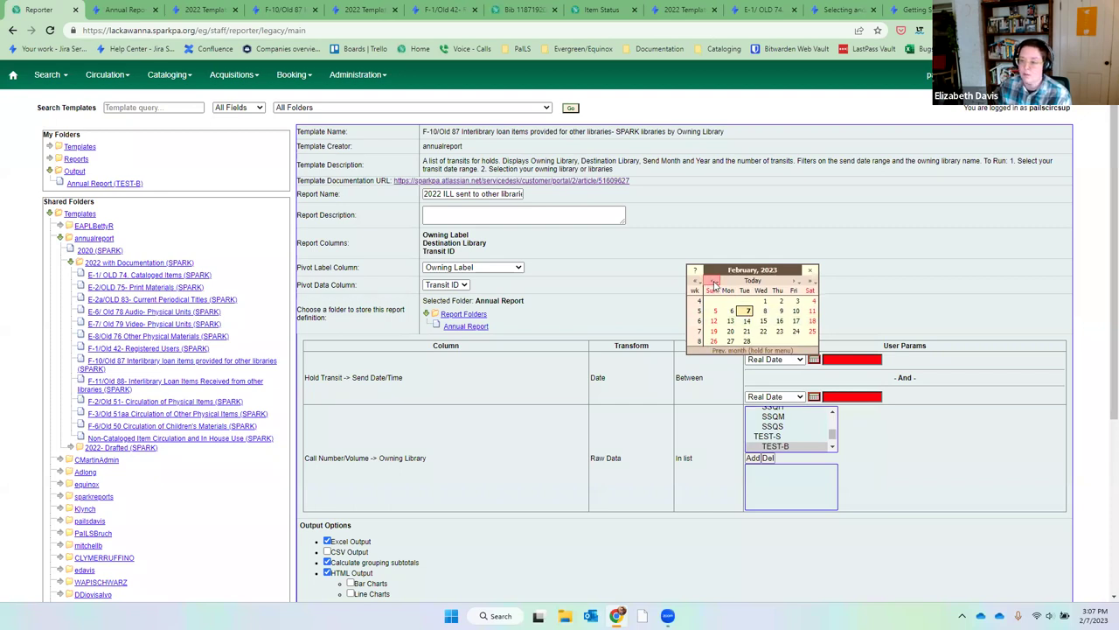
{"action": "left_click", "coordinate": [714, 283]}
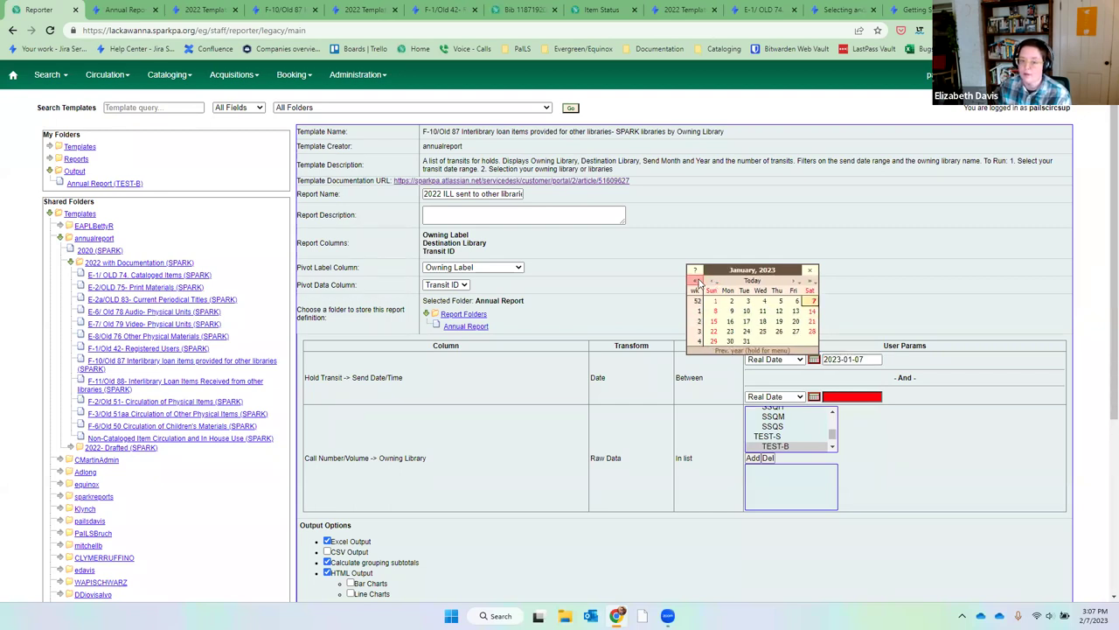
{"action": "left_click", "coordinate": [698, 281]}
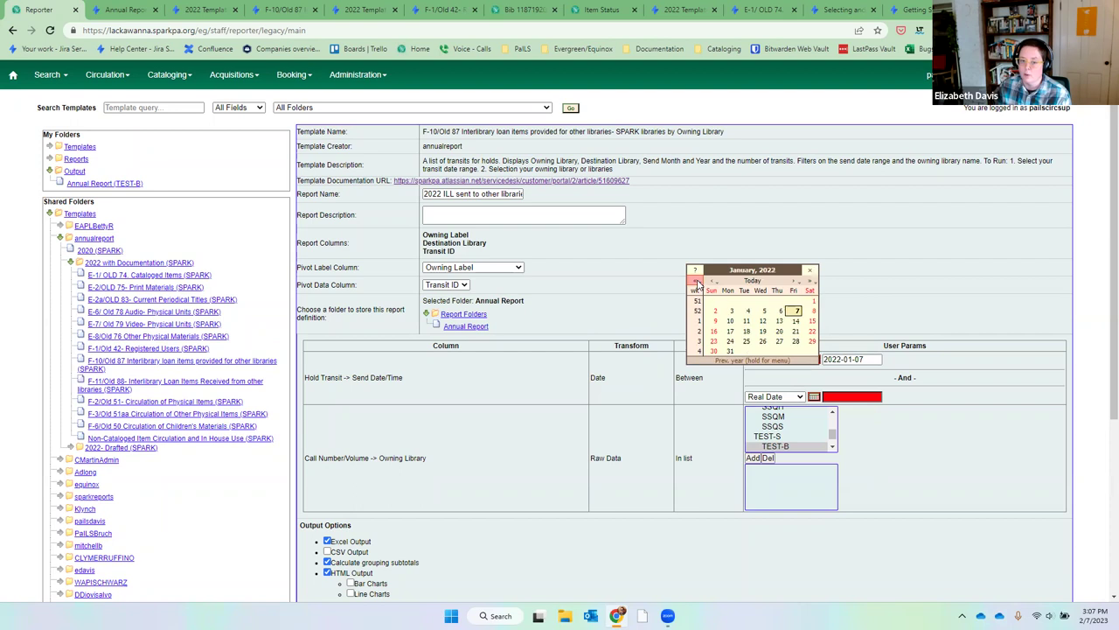
{"action": "left_click", "coordinate": [812, 302]}
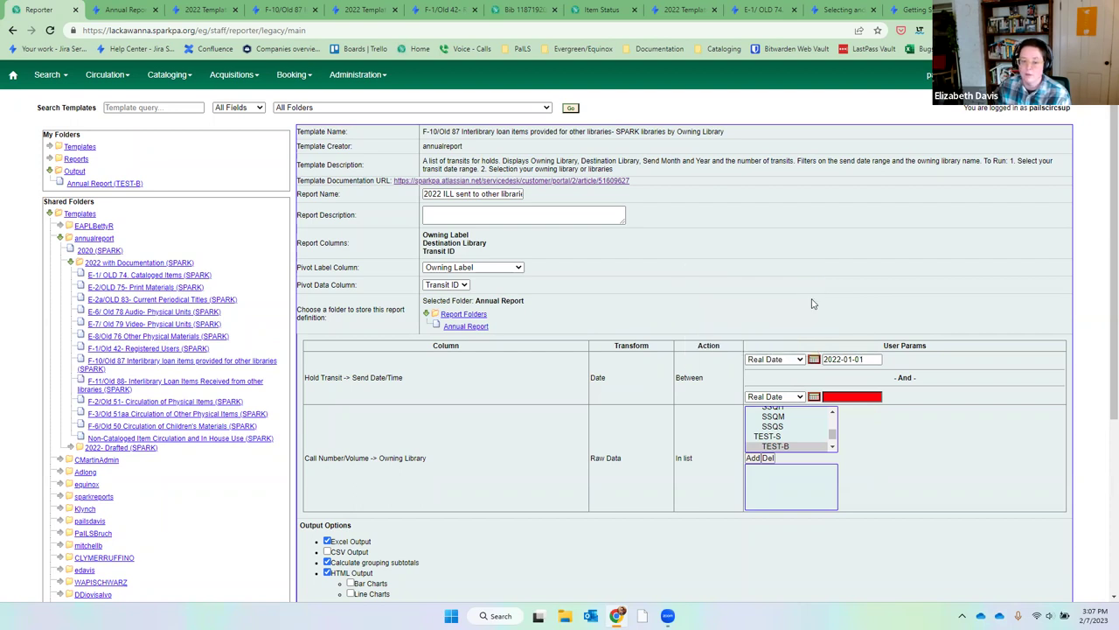
{"action": "left_click", "coordinate": [813, 398]}
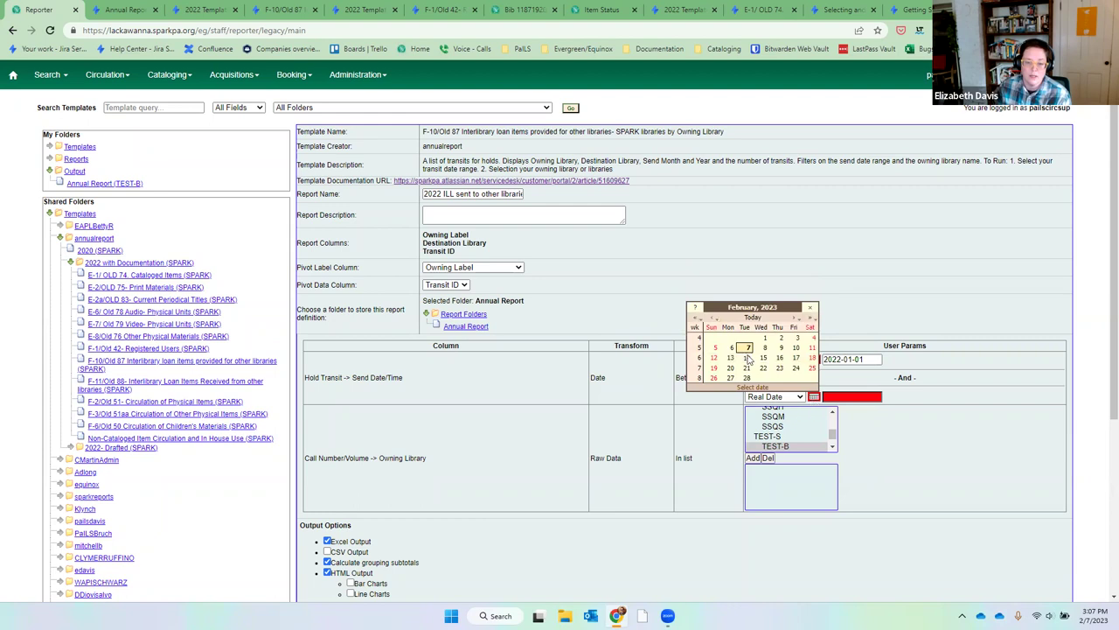
{"action": "left_click", "coordinate": [713, 320]}
{"action": "left_click", "coordinate": [713, 320]}
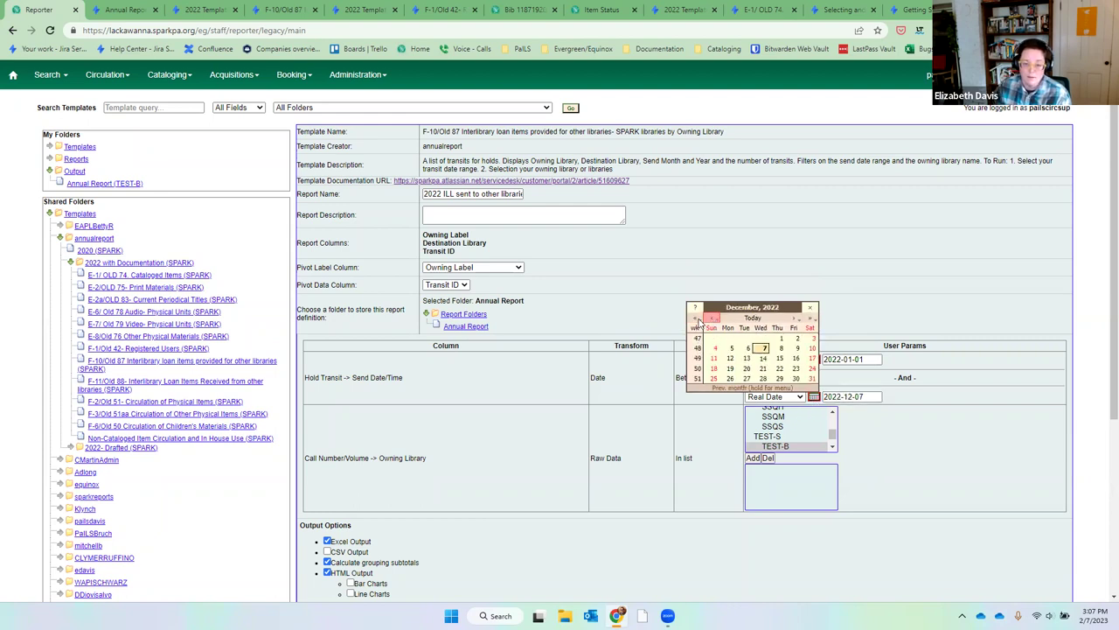
{"action": "left_click", "coordinate": [812, 378]}
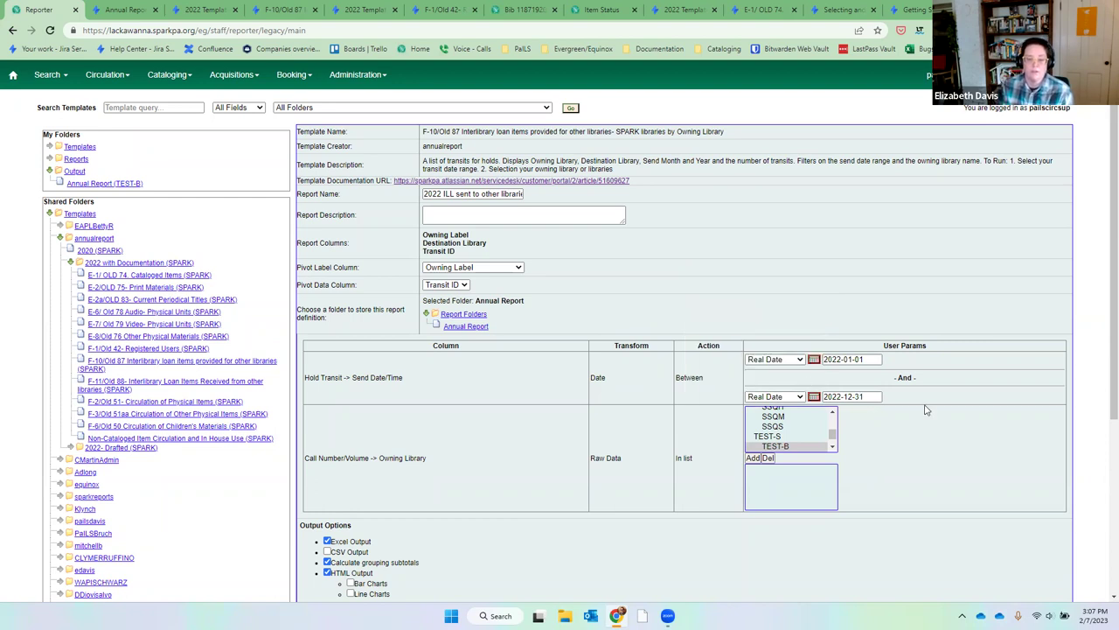
Add WAPI_PDG and WAPI_PMF to the Owning Library filter.
{"action": "left_click", "coordinate": [833, 448]}
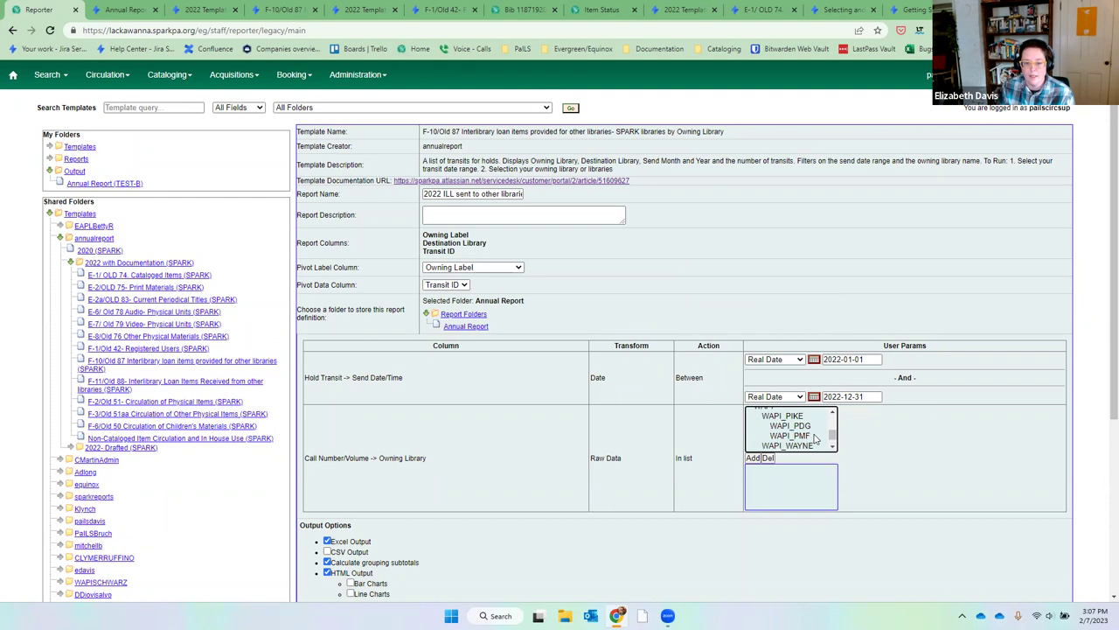
{"action": "left_click", "coordinate": [812, 427]}
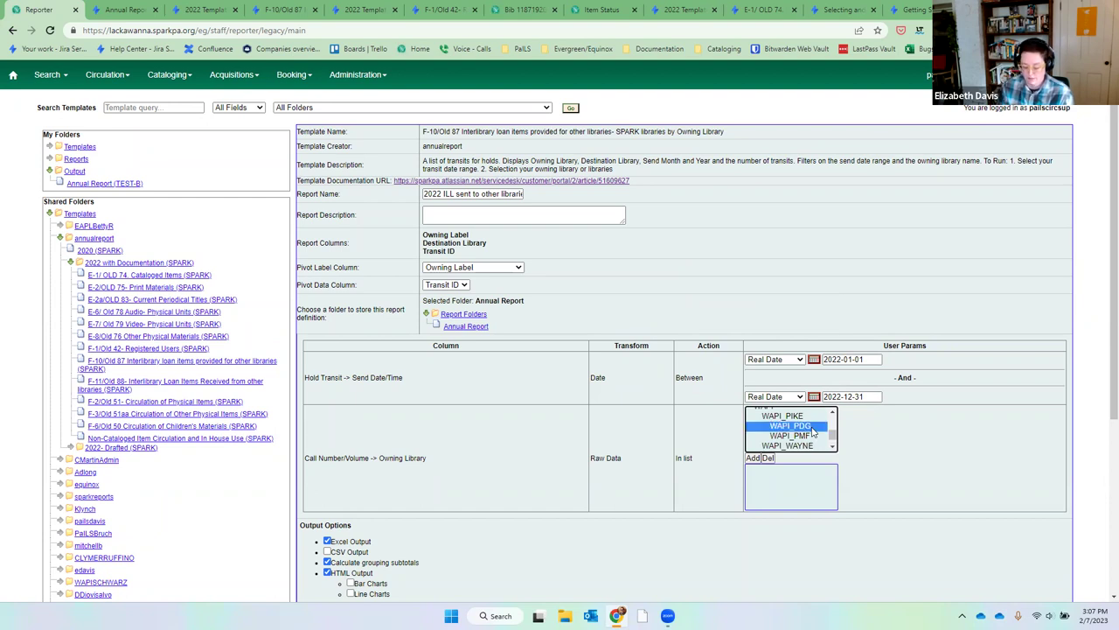
{"action": "left_click", "coordinate": [812, 434], "text": "ctrl"}
{"action": "left_click", "coordinate": [752, 459]}
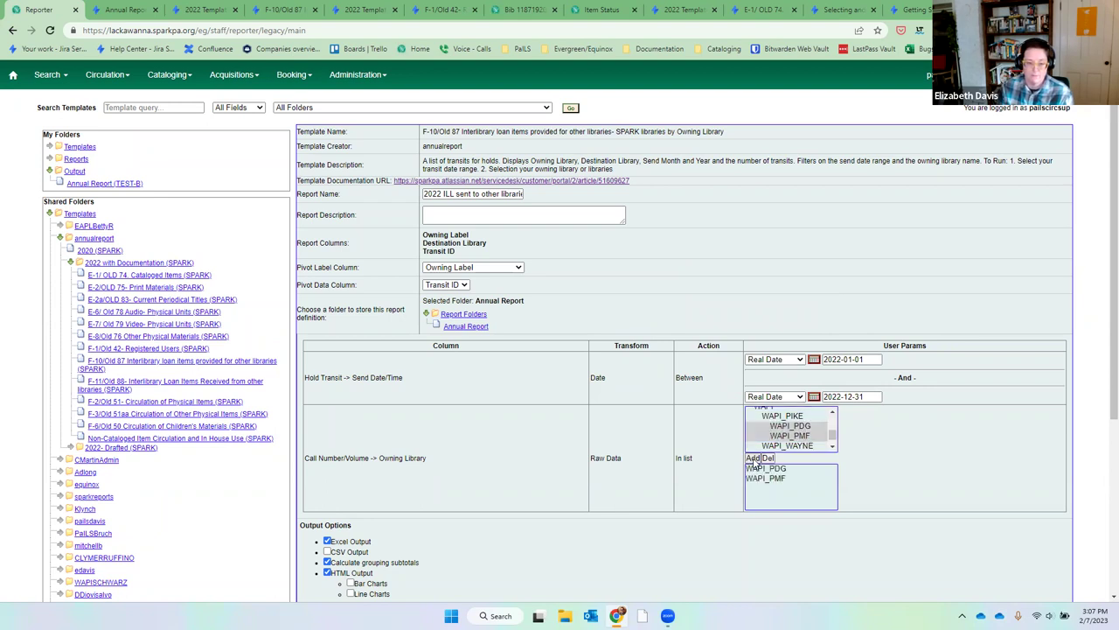
{"action": "scroll", "coordinate": [513, 366], "scroll_direction": "down", "scroll_amount": 3}
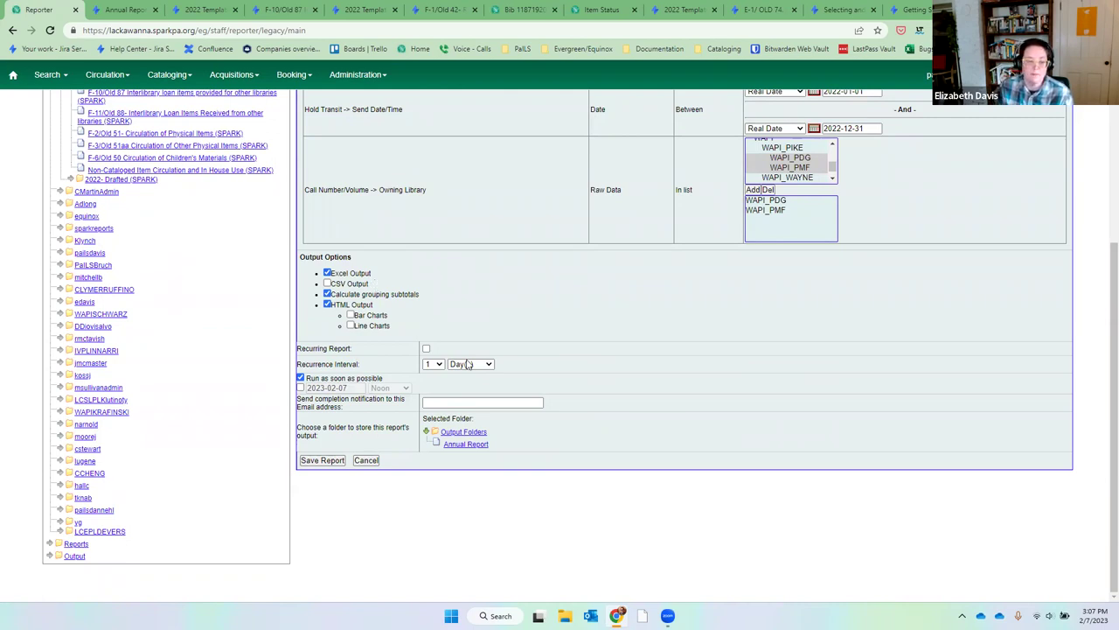
Send the report output to the Annual Report folder and save the report.
{"action": "left_click", "coordinate": [507, 406]}
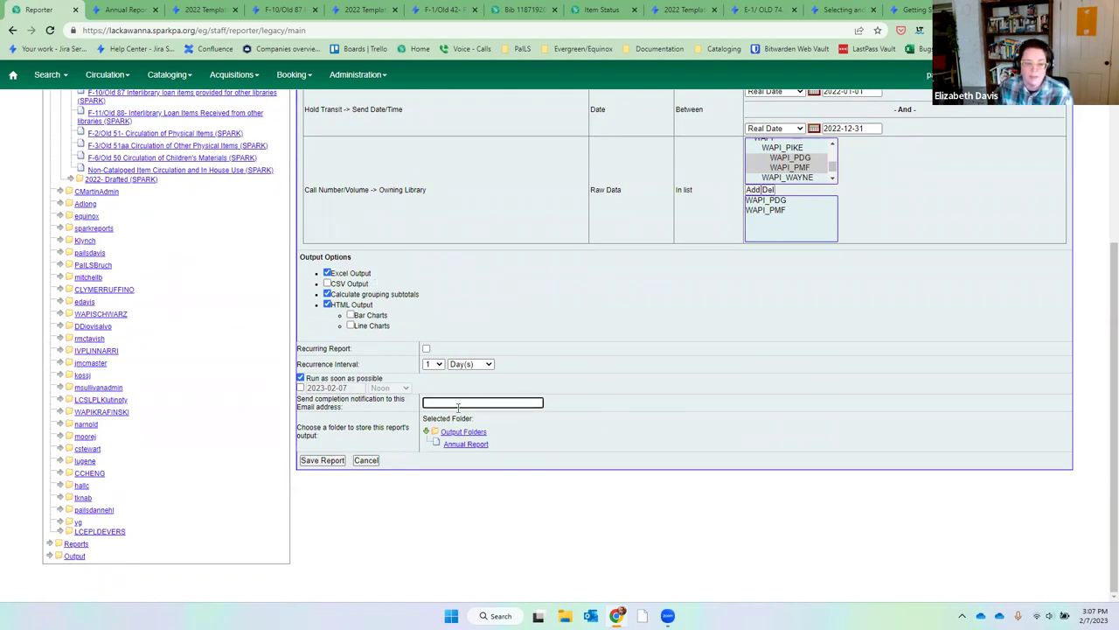
{"action": "left_click", "coordinate": [480, 445]}
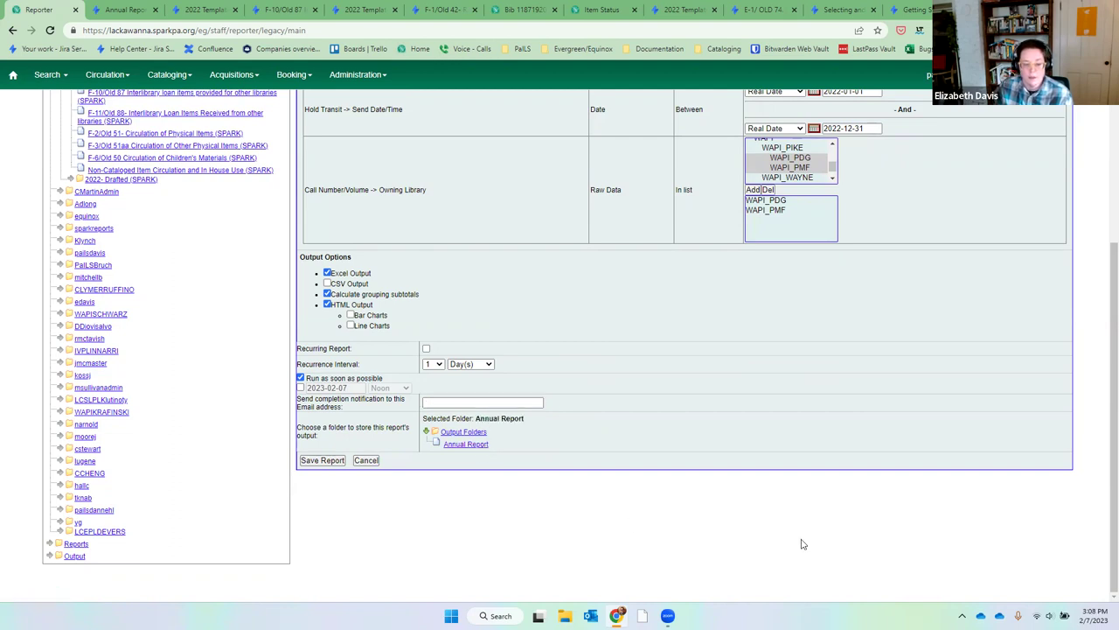
{"action": "left_click", "coordinate": [323, 460]}
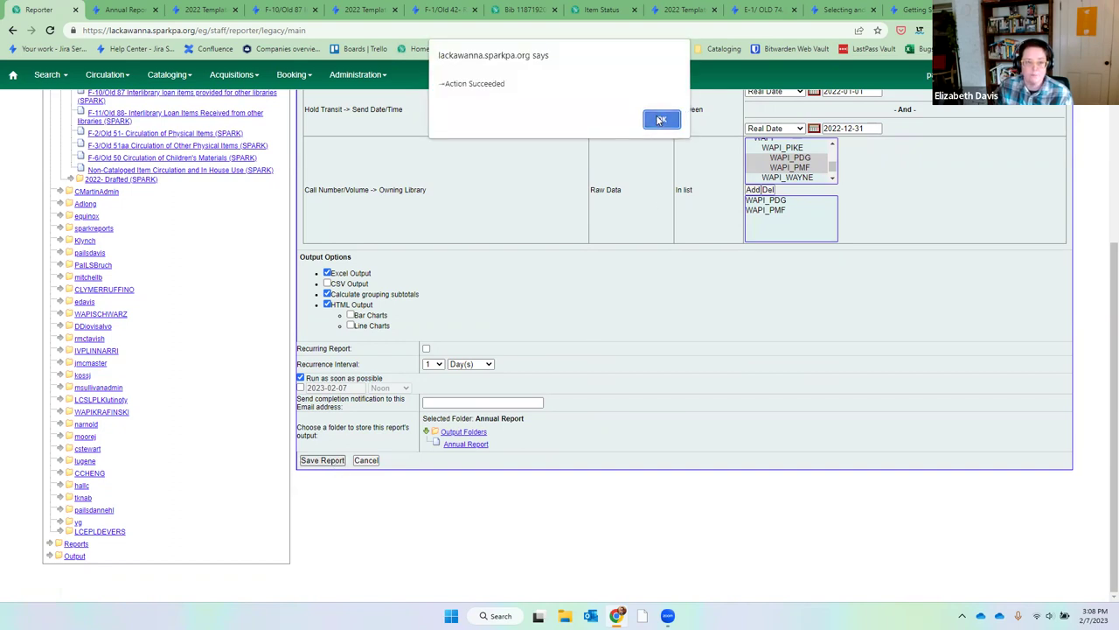
{"action": "left_click", "coordinate": [660, 119]}
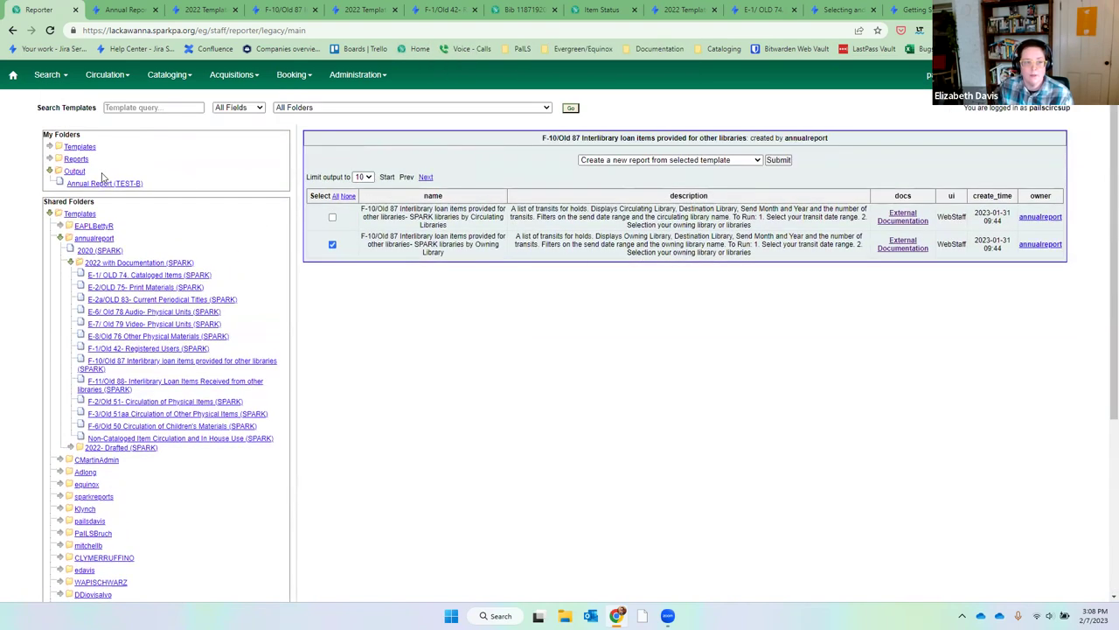
In the Annual Report output folder, view the 2022 ILL sent to other libraries output.
{"action": "left_click", "coordinate": [99, 186]}
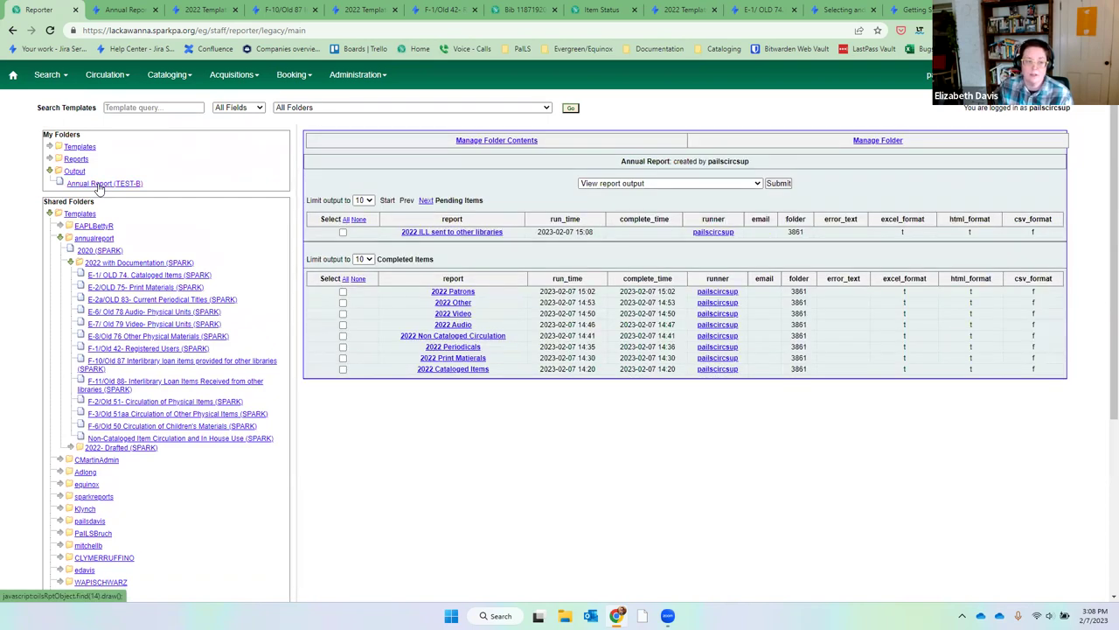
{"action": "left_click", "coordinate": [99, 186]}
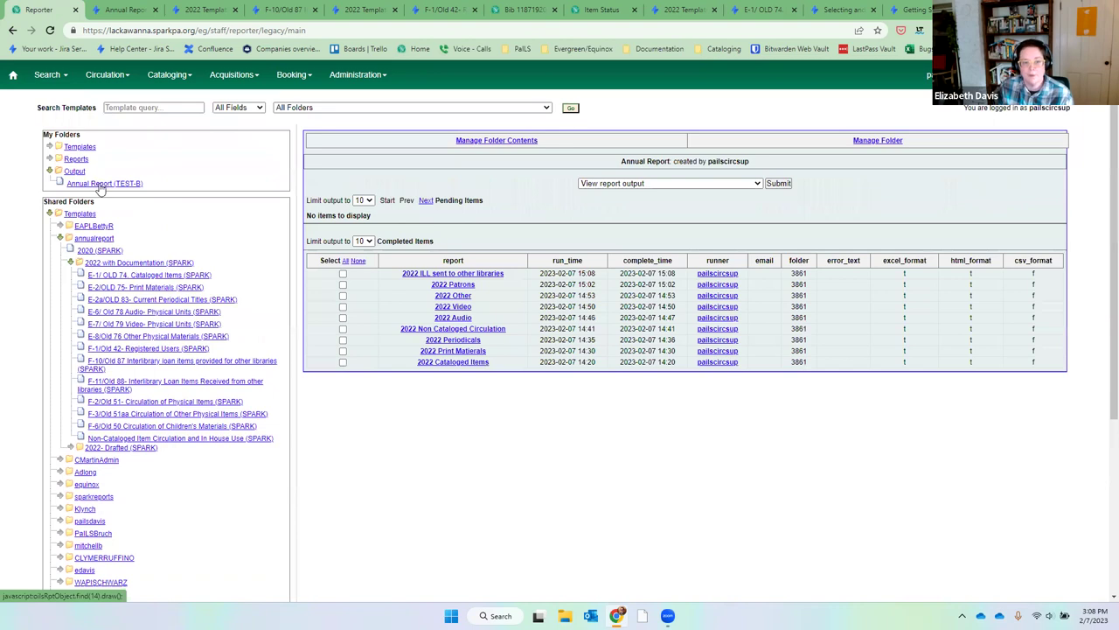
{"action": "left_click", "coordinate": [343, 274]}
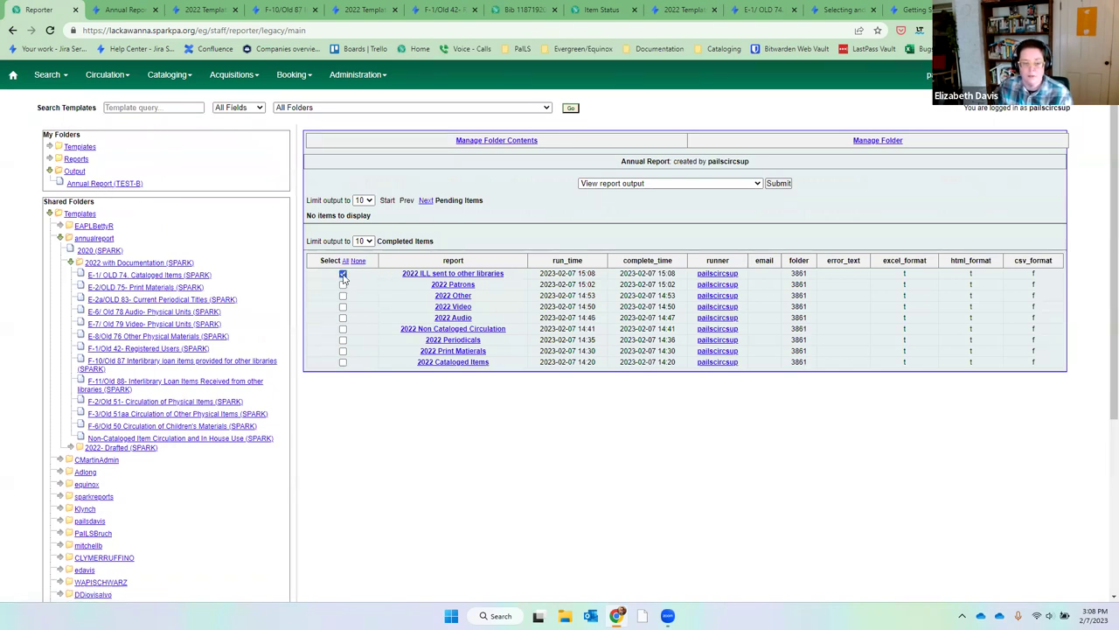
{"action": "left_click", "coordinate": [781, 183]}
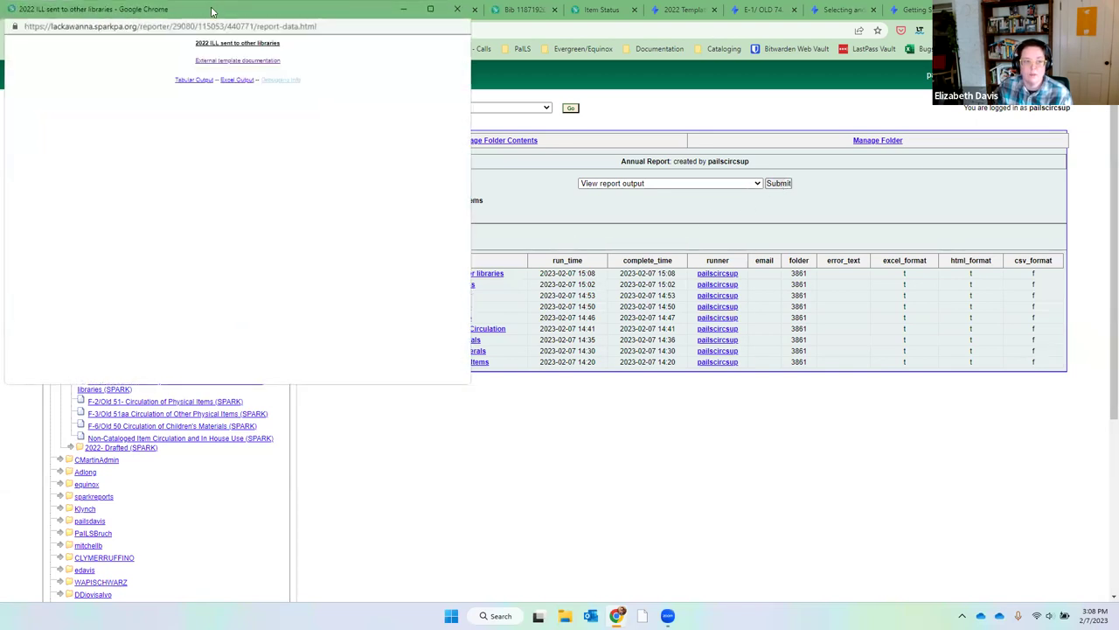
Open the tabular output and sort it by Dingman Township Library.
{"action": "left_click", "coordinate": [460, 139]}
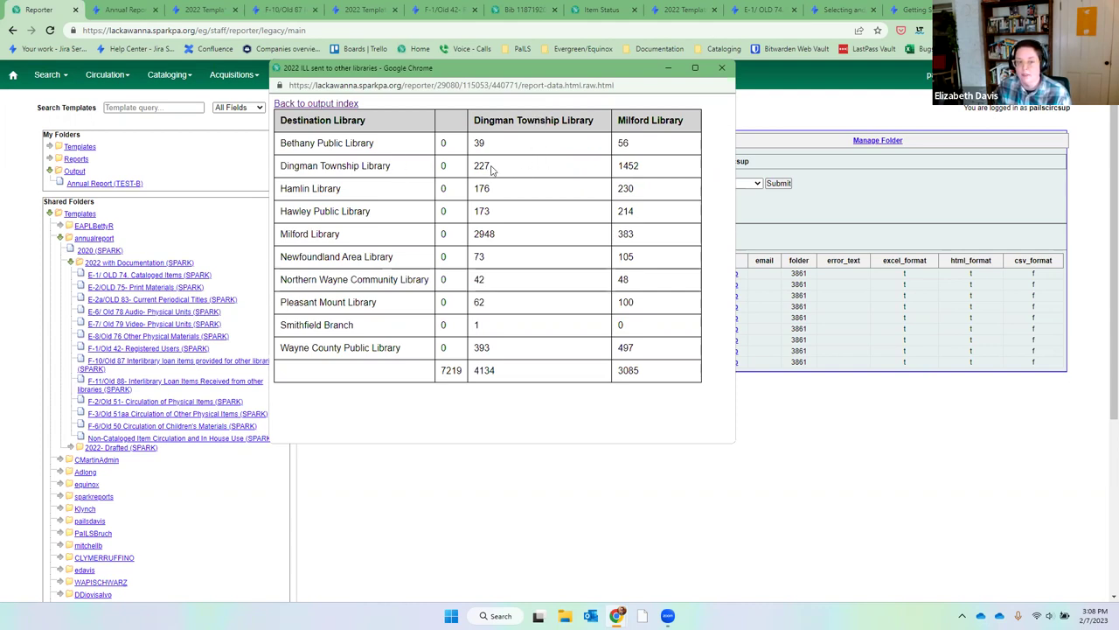
{"action": "double_click", "coordinate": [488, 167]}
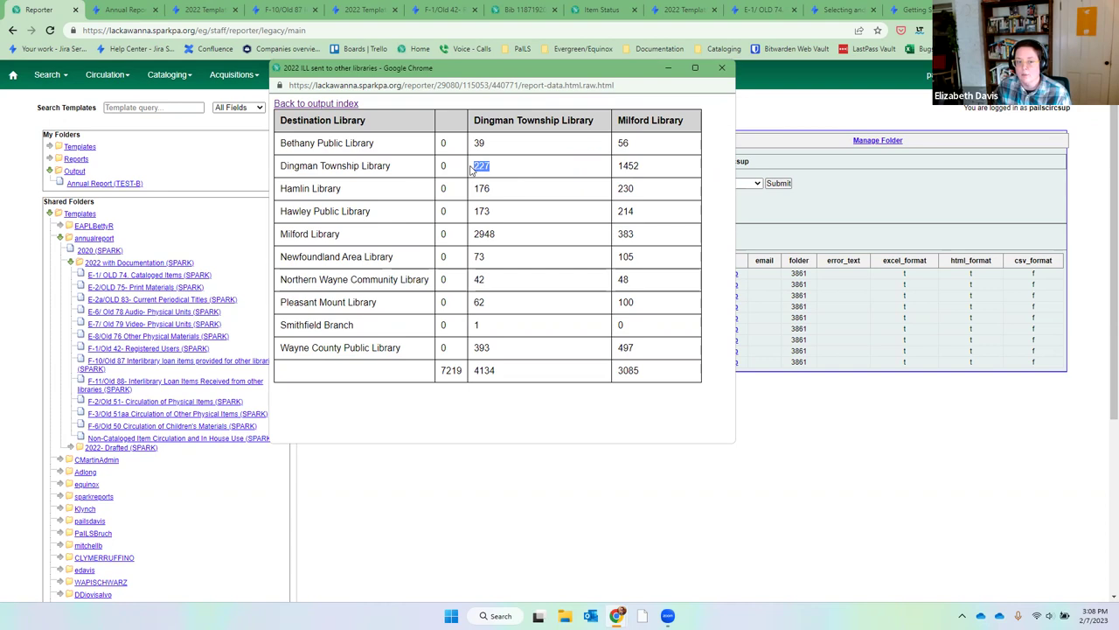
{"action": "left_click", "coordinate": [494, 124]}
{"action": "left_click", "coordinate": [494, 125]}
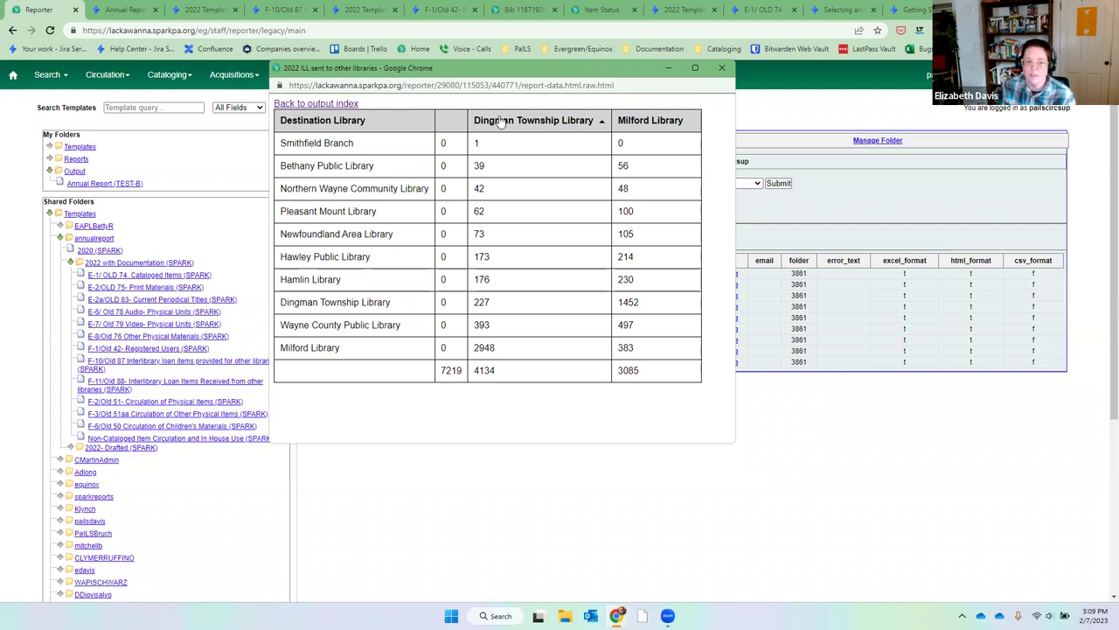
Highlight Dingman Township's 227 and Milford Library's 383 figures, then close the table window.
{"action": "left_click_drag", "start_coordinate": [485, 300], "coordinate": [495, 302]}
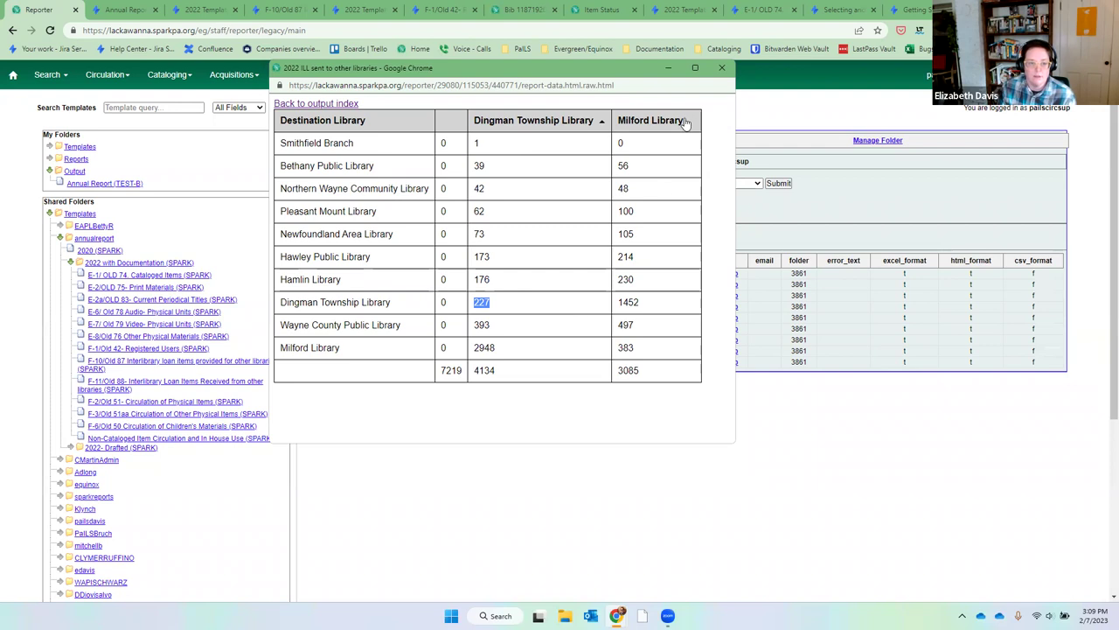
{"action": "left_click_drag", "start_coordinate": [652, 351], "coordinate": [618, 351]}
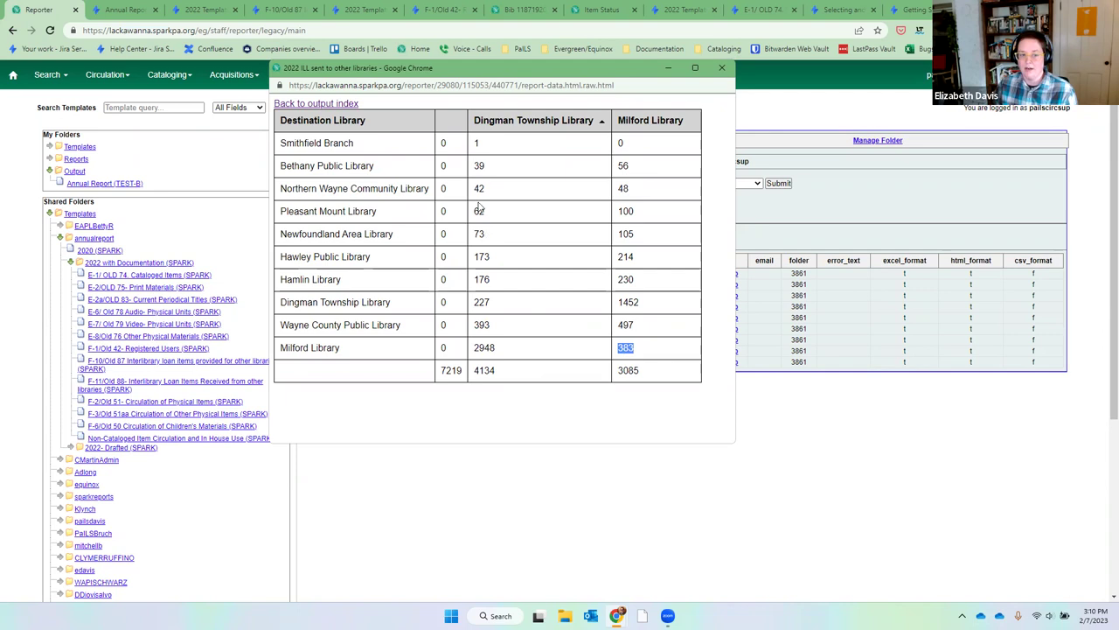
{"action": "left_click_drag", "start_coordinate": [473, 302], "coordinate": [495, 303]}
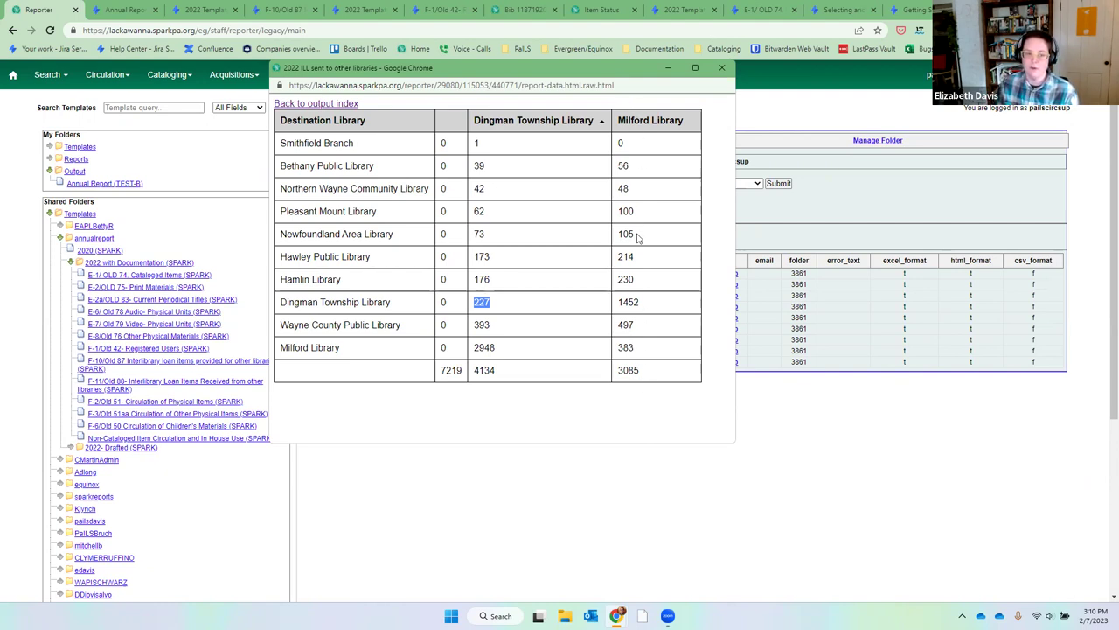
{"action": "left_click_drag", "start_coordinate": [644, 353], "coordinate": [616, 350]}
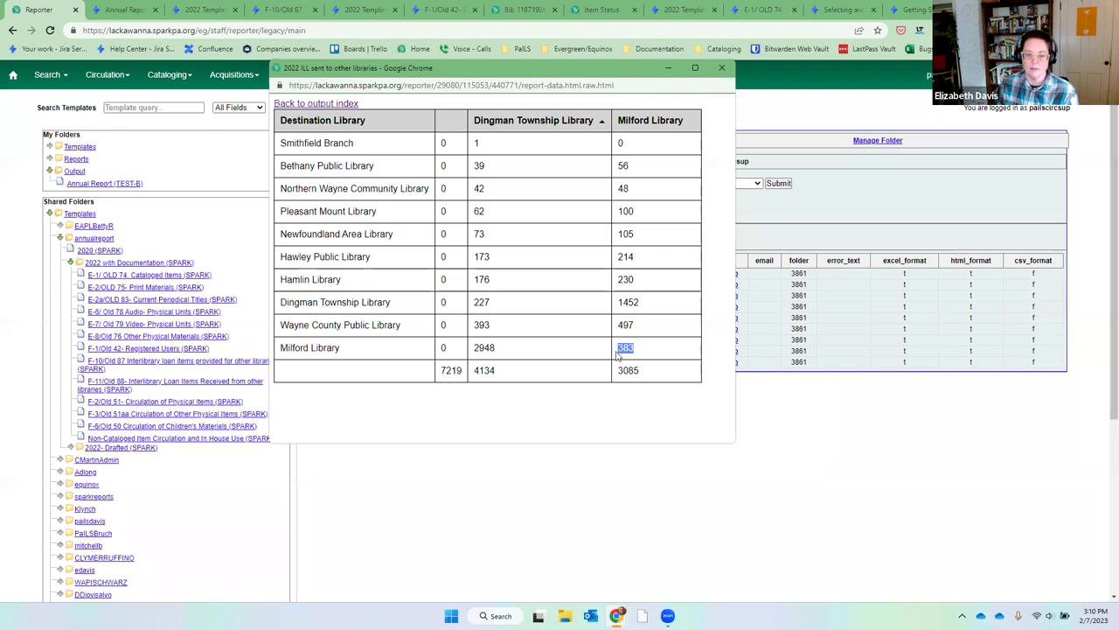
{"action": "left_click", "coordinate": [639, 354]}
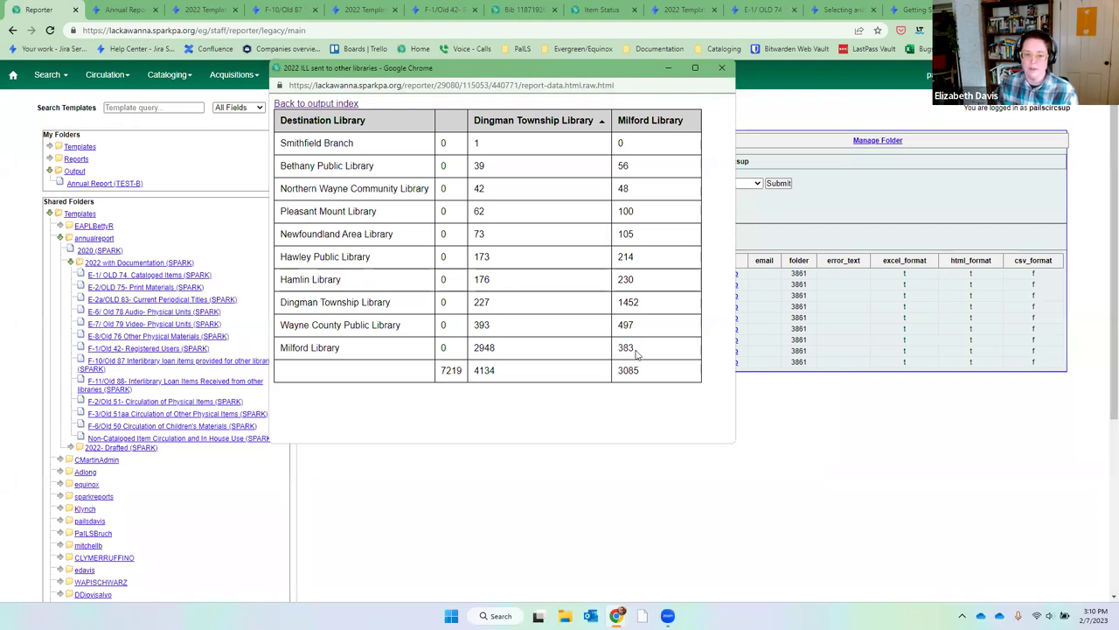
{"action": "left_click_drag", "start_coordinate": [636, 357], "coordinate": [618, 354]}
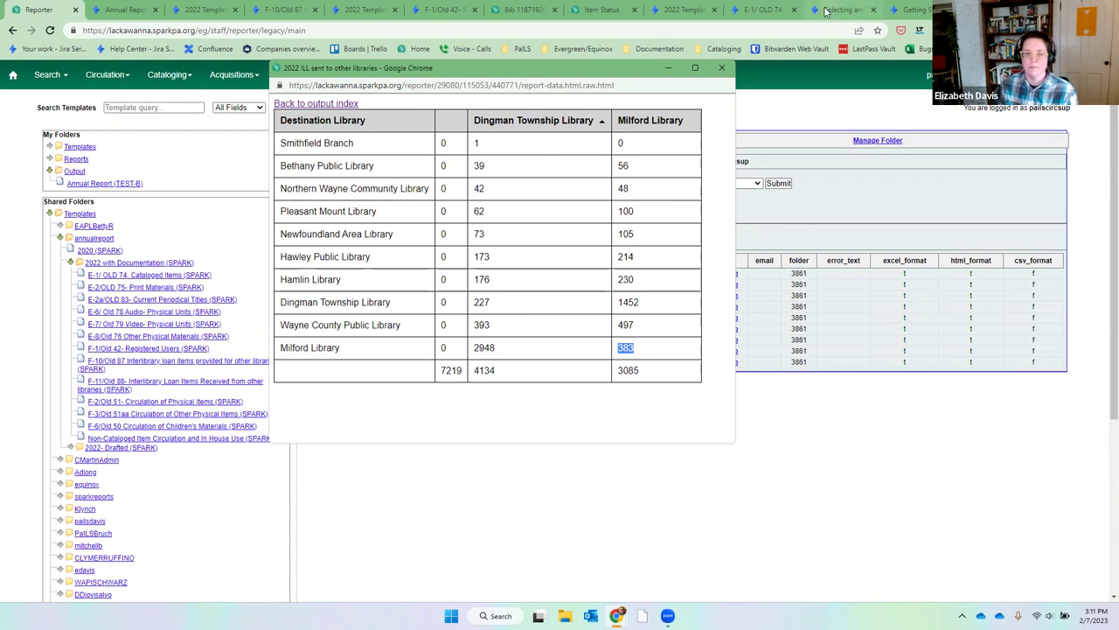
{"action": "left_click", "coordinate": [722, 69]}
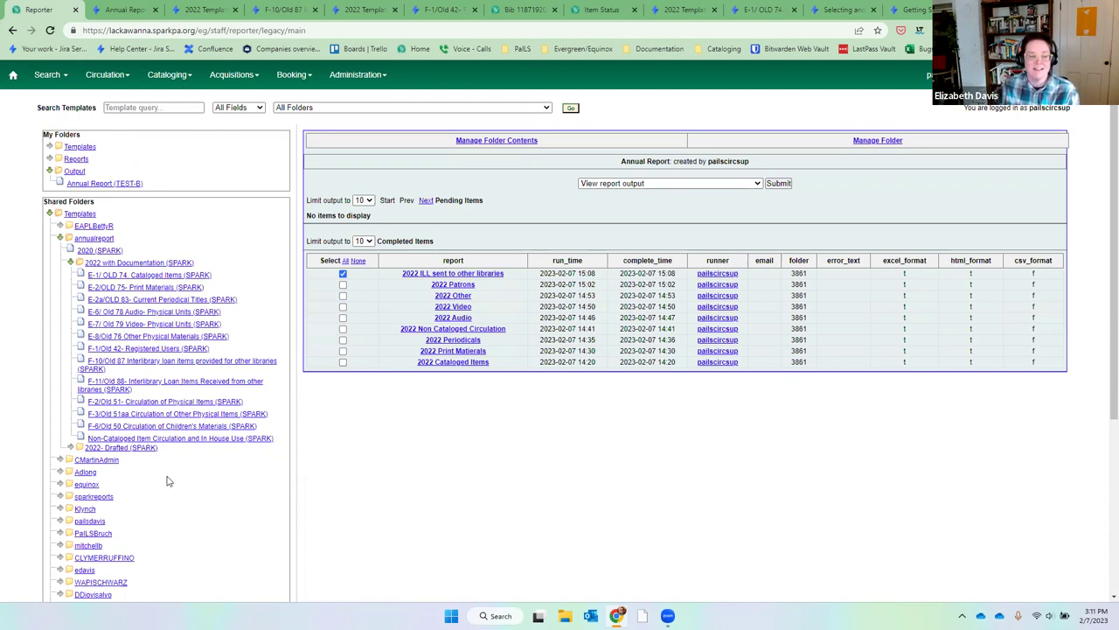
Start a report from the F-11/Old 88 Owning Library template named '2022 ILL received from other libraries'.
{"action": "left_click", "coordinate": [114, 385]}
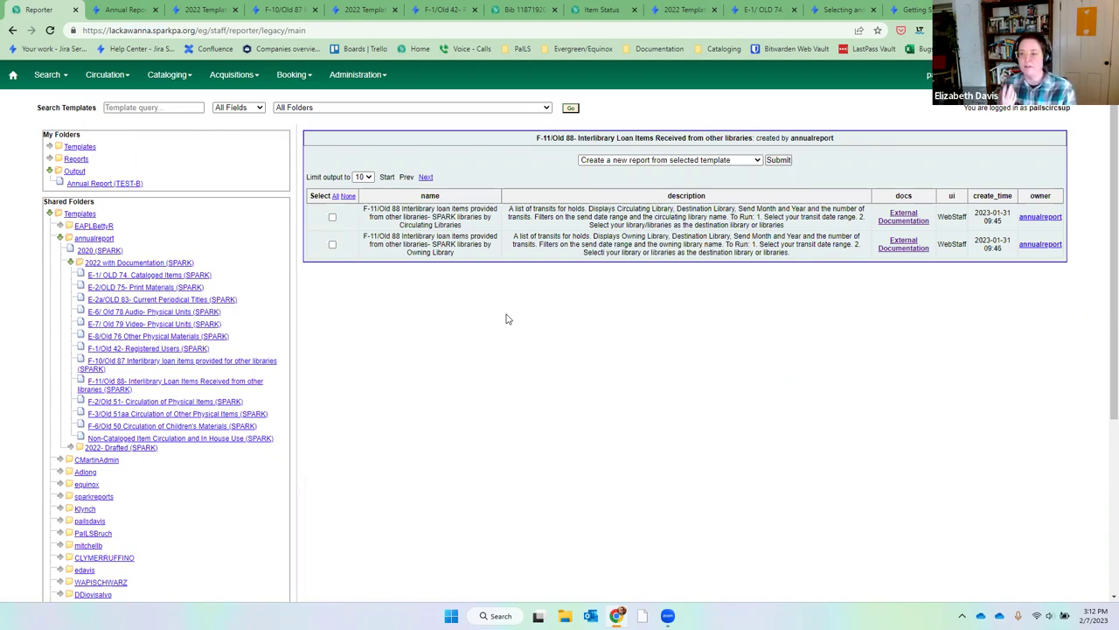
{"action": "left_click", "coordinate": [333, 244]}
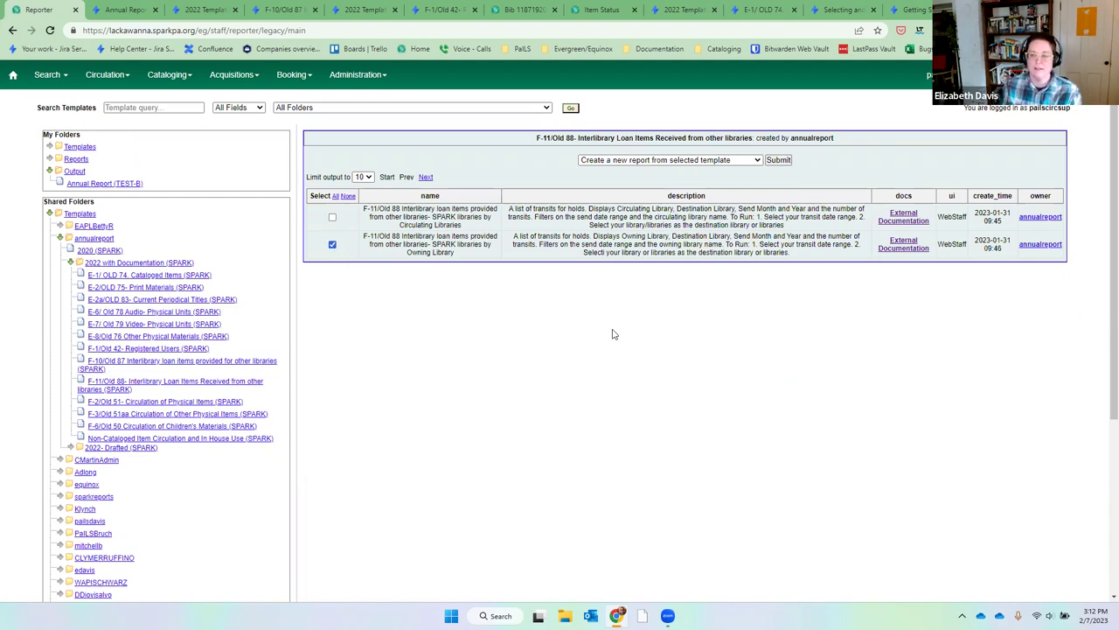
{"action": "left_click", "coordinate": [779, 160]}
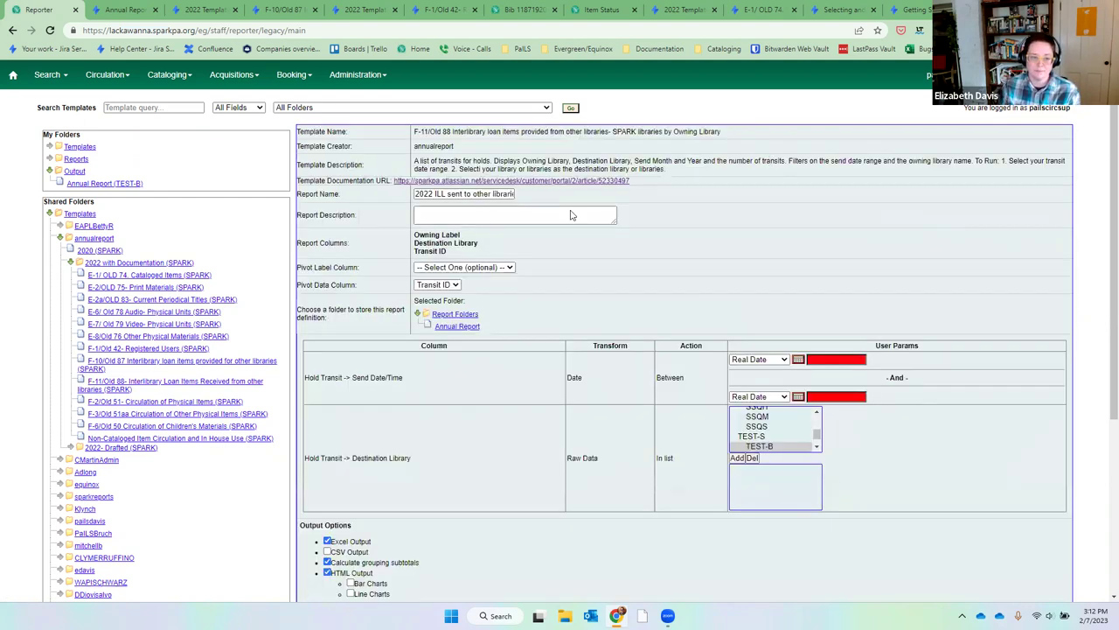
{"action": "left_click_drag", "start_coordinate": [454, 194], "coordinate": [468, 198]}
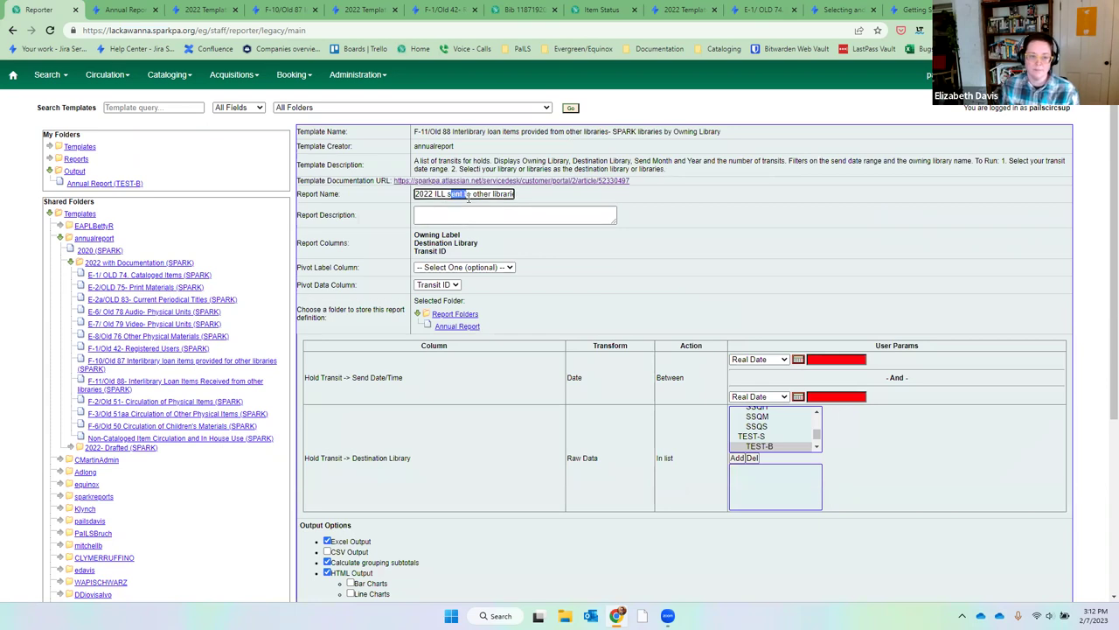
{"action": "type", "text": "rec"}
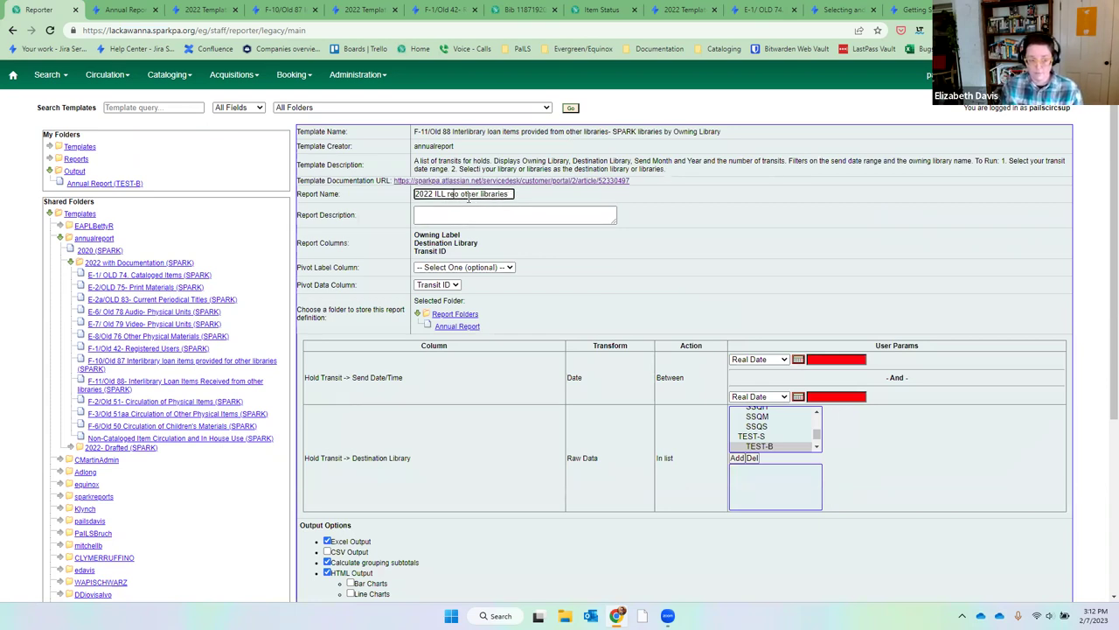
{"action": "type", "text": "eived fr"}
{"action": "key", "text": "BackSpace"}
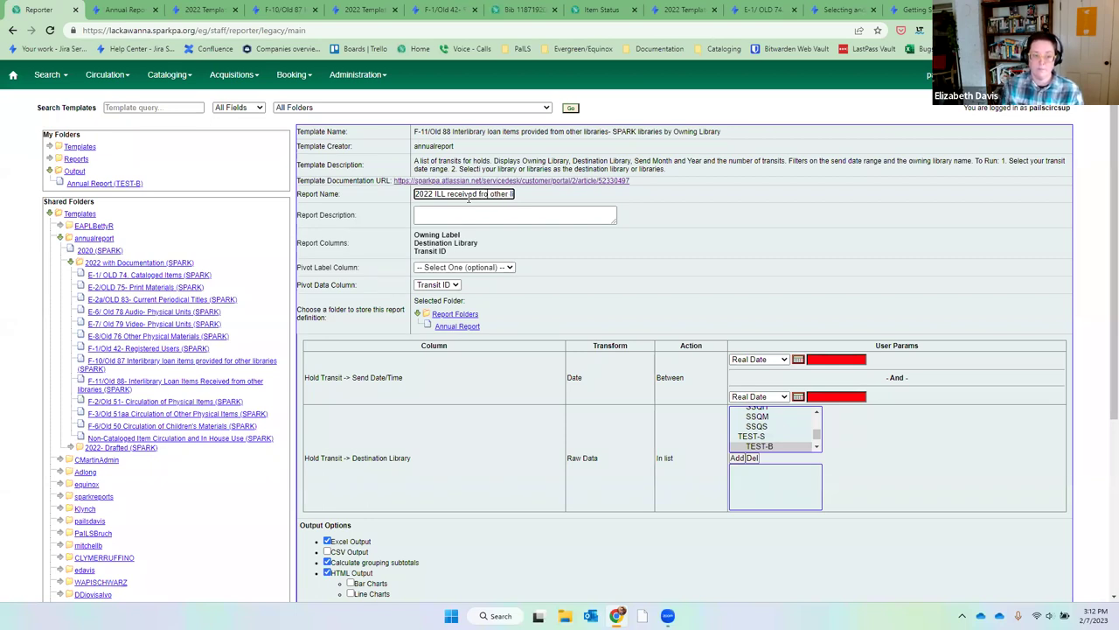
{"action": "type", "text": "m"}
Enter transit send dates 2022-01-01 to 2022-12-31.
{"action": "left_click", "coordinate": [843, 359]}
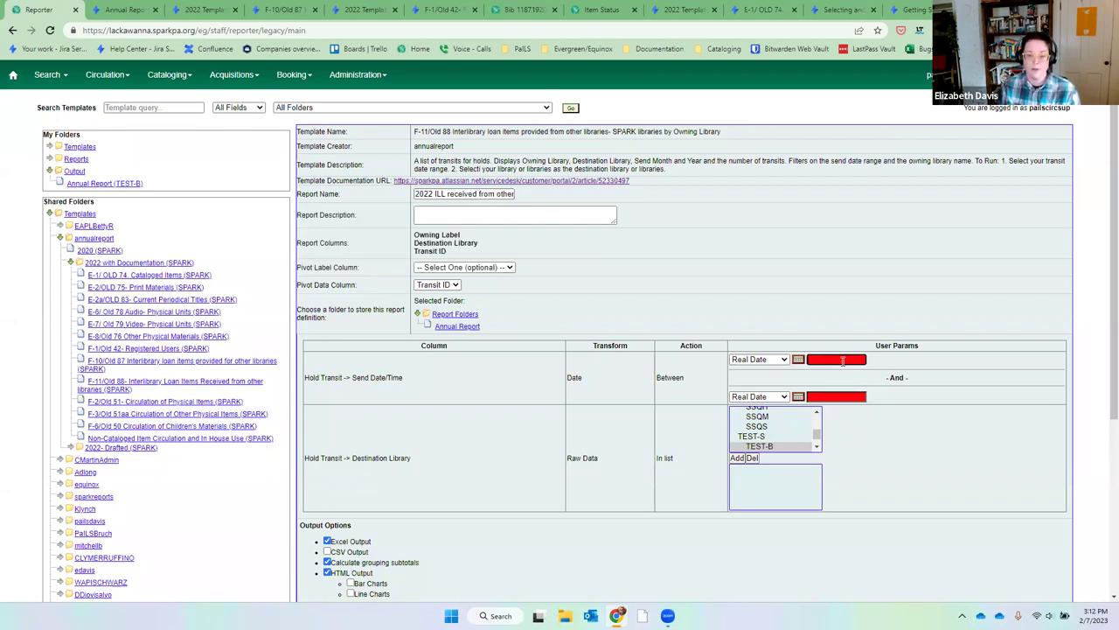
{"action": "type", "text": "2022"}
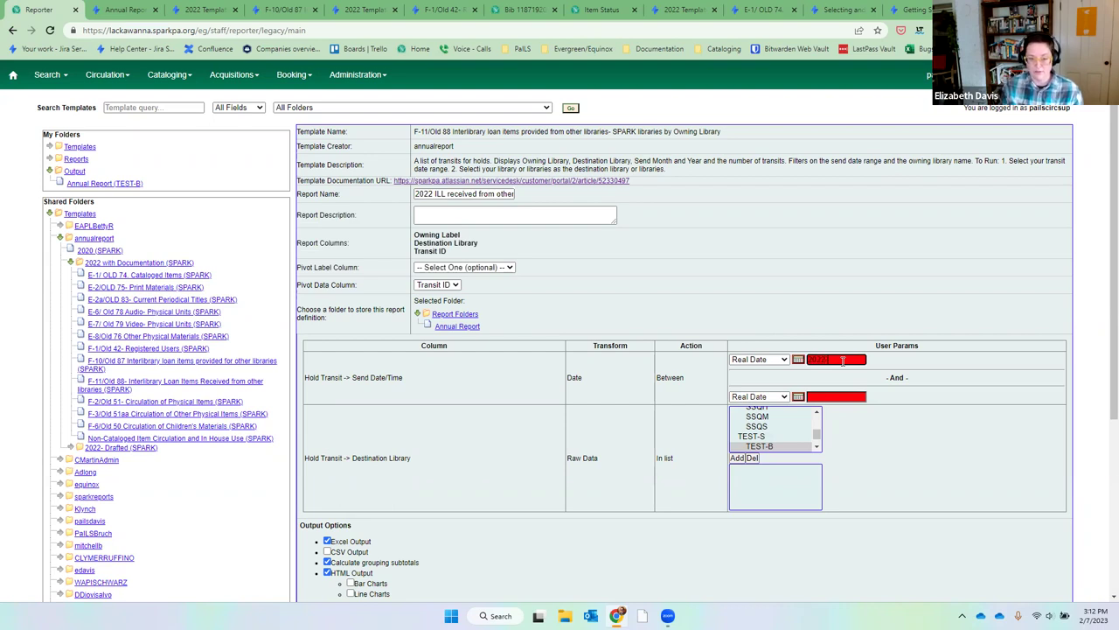
{"action": "type", "text": "-01"}
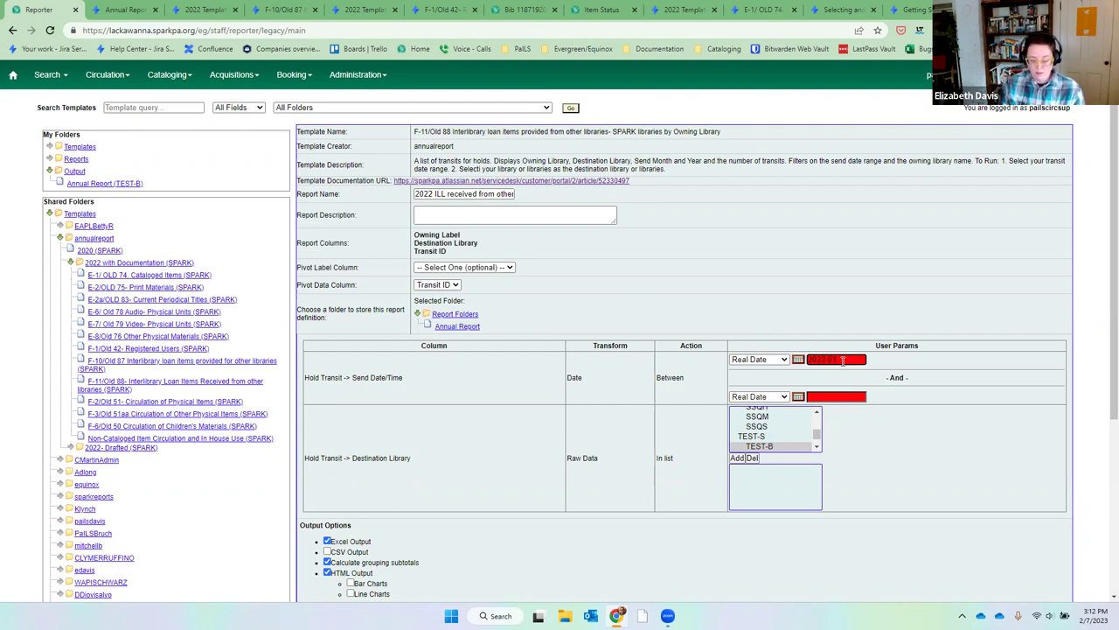
{"action": "type", "text": "-01"}
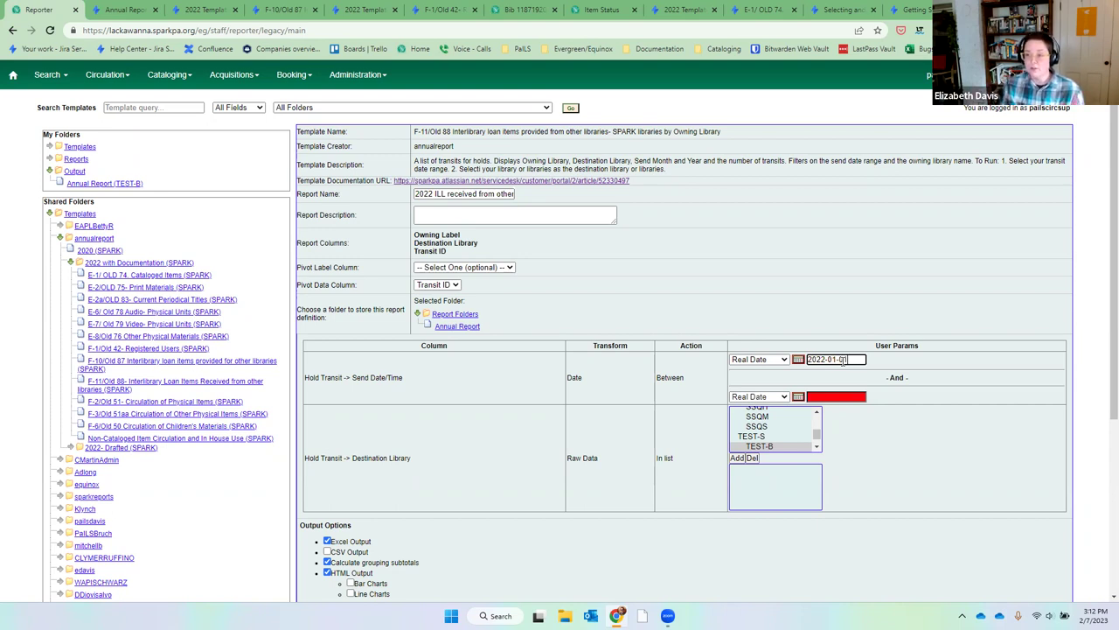
{"action": "left_click", "coordinate": [849, 395]}
{"action": "type", "text": "2022-12-31"}
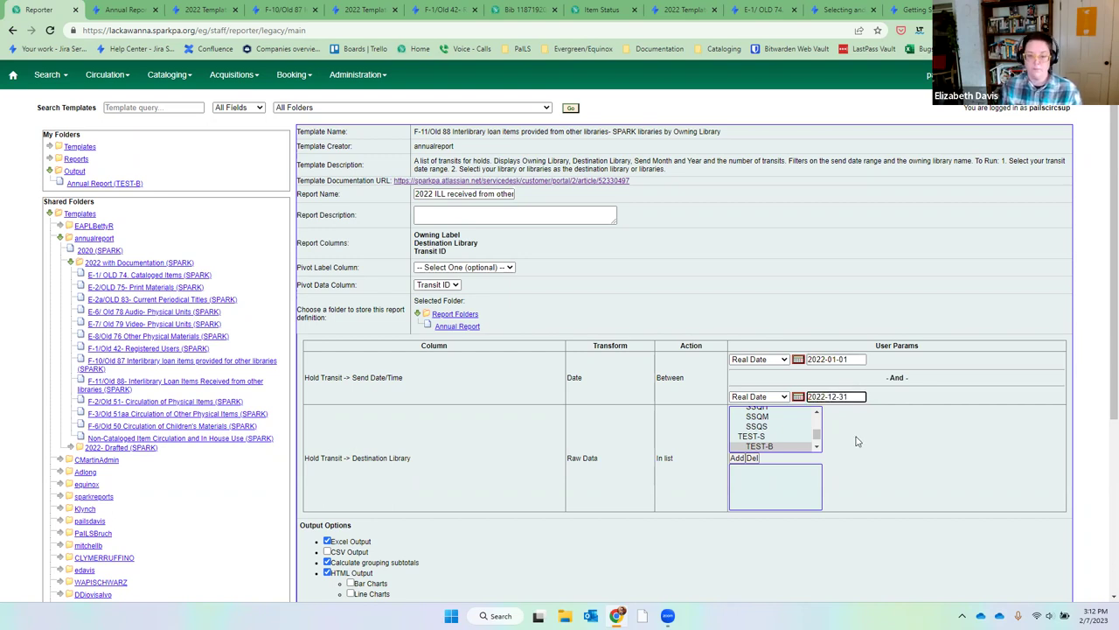
{"action": "left_click", "coordinate": [847, 444]}
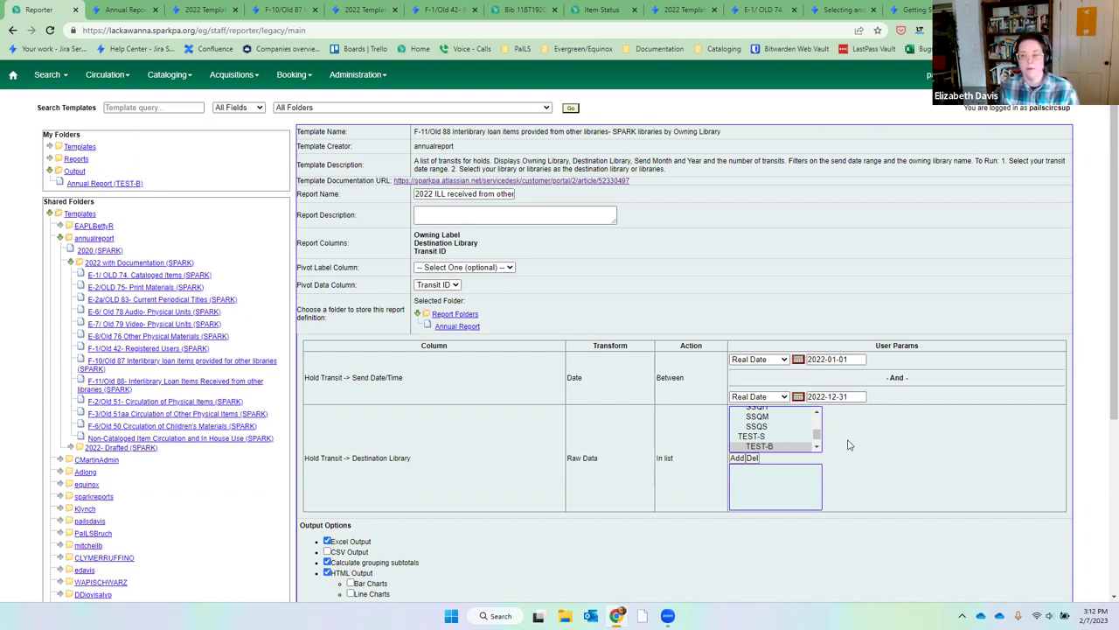
Add destination libraries LC_AB through LC_VA to the filter.
{"action": "left_click", "coordinate": [816, 412]}
{"action": "left_click", "coordinate": [817, 412]}
{"action": "left_click", "coordinate": [817, 412]}
{"action": "left_click", "coordinate": [816, 412]}
{"action": "left_click", "coordinate": [817, 412]}
{"action": "left_click", "coordinate": [817, 412]}
{"action": "left_click", "coordinate": [817, 412]}
{"action": "left_click", "coordinate": [817, 412]}
{"action": "left_click", "coordinate": [816, 412]}
{"action": "left_click", "coordinate": [816, 412]}
{"action": "left_click", "coordinate": [817, 412]}
{"action": "left_click", "coordinate": [817, 412]}
{"action": "left_click", "coordinate": [816, 412]}
{"action": "left_click", "coordinate": [817, 411]}
{"action": "left_click", "coordinate": [817, 411]}
{"action": "left_click", "coordinate": [817, 412]}
{"action": "left_click", "coordinate": [817, 412]}
{"action": "left_click", "coordinate": [817, 412]}
{"action": "left_click", "coordinate": [817, 412]}
{"action": "left_click", "coordinate": [816, 411]}
{"action": "left_click", "coordinate": [798, 442]}
{"action": "left_click_drag", "start_coordinate": [797, 442], "coordinate": [798, 442]}
{"action": "left_click", "coordinate": [737, 458]}
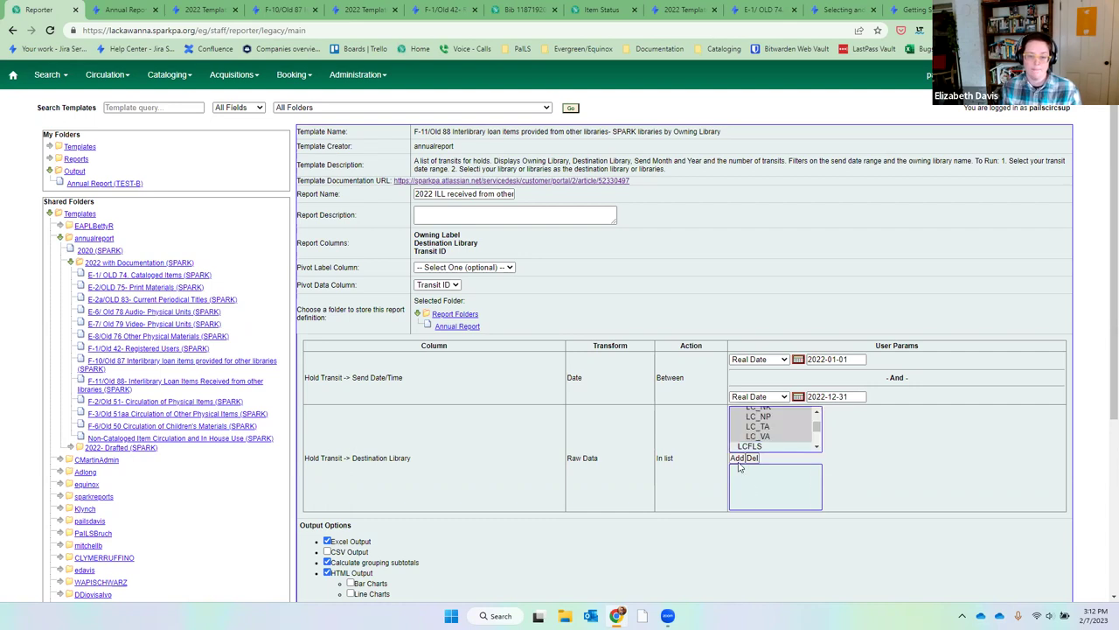
Pivot the report on Destination Library.
{"action": "left_click", "coordinate": [439, 268]}
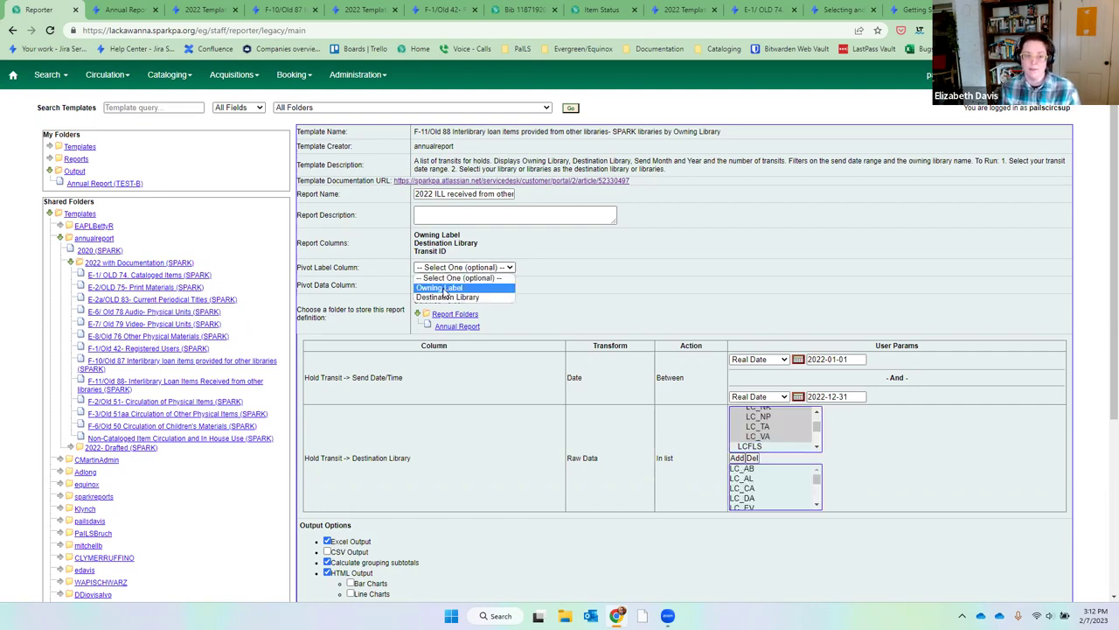
{"action": "left_click", "coordinate": [447, 297]}
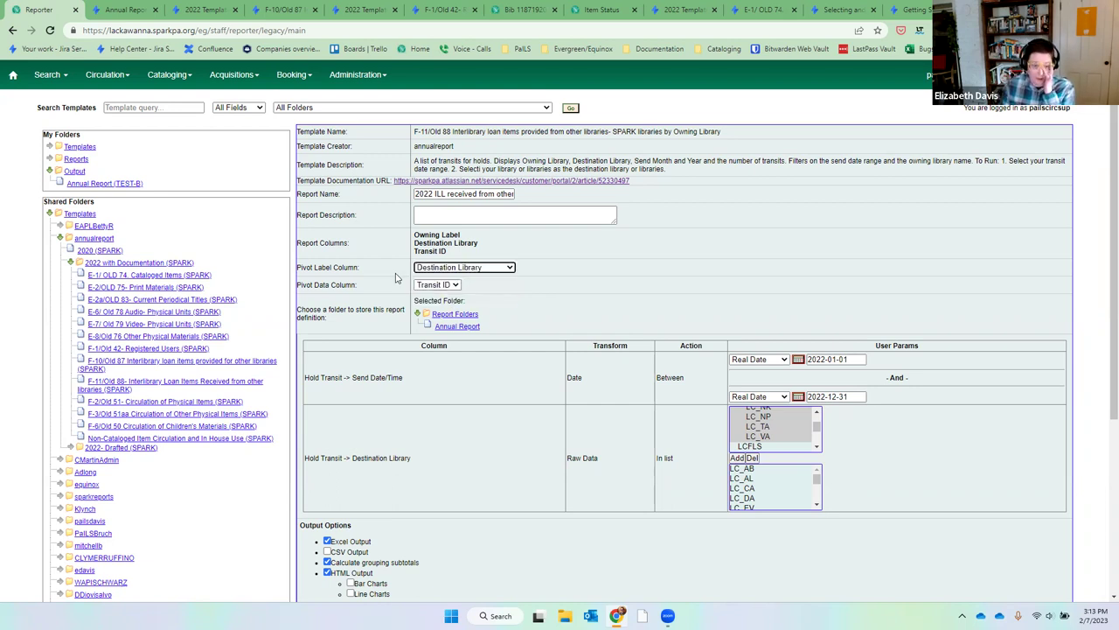
{"action": "left_click_drag", "start_coordinate": [437, 462], "coordinate": [348, 462]}
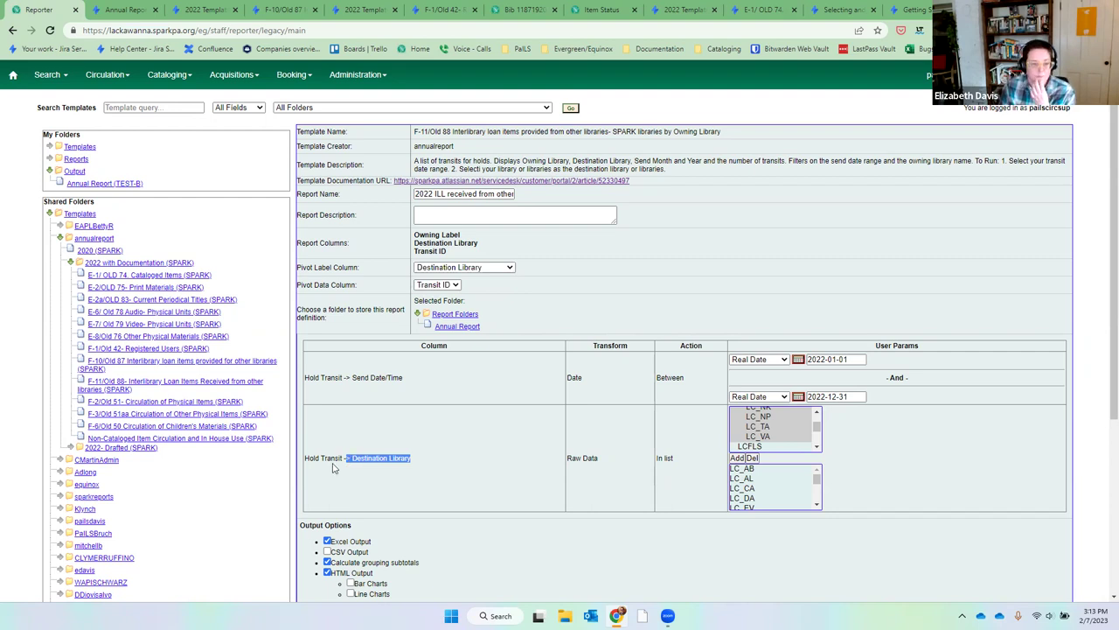
Set the output folder to Annual Report and save the report definition.
{"action": "left_click", "coordinate": [469, 326]}
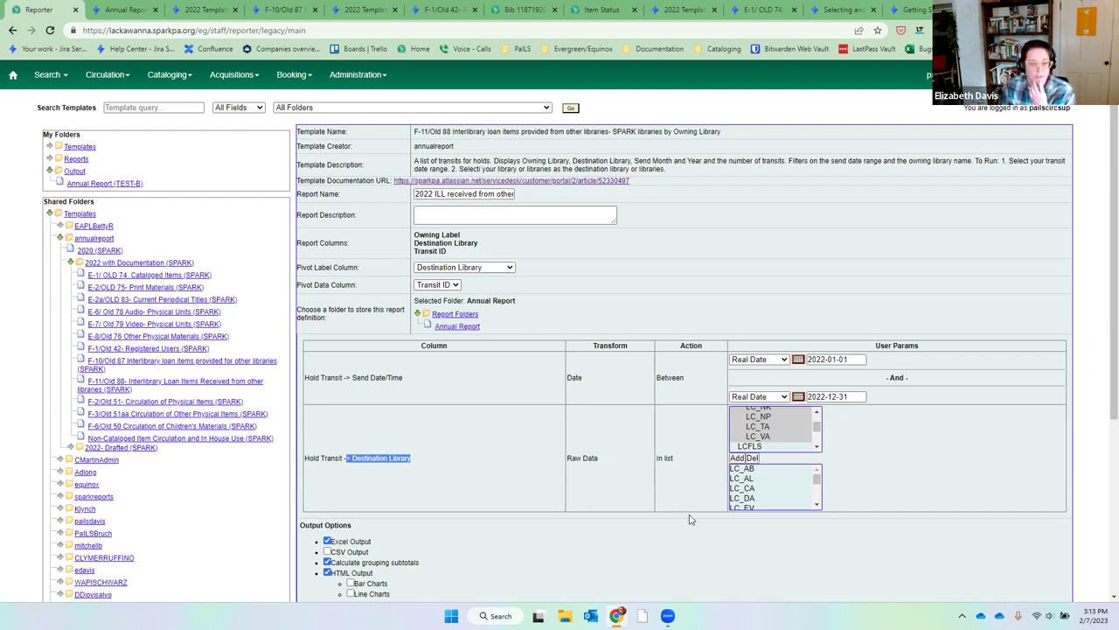
{"action": "scroll", "coordinate": [838, 529], "scroll_direction": "down", "scroll_amount": 2}
{"action": "scroll", "coordinate": [838, 528], "scroll_direction": "down", "scroll_amount": 4}
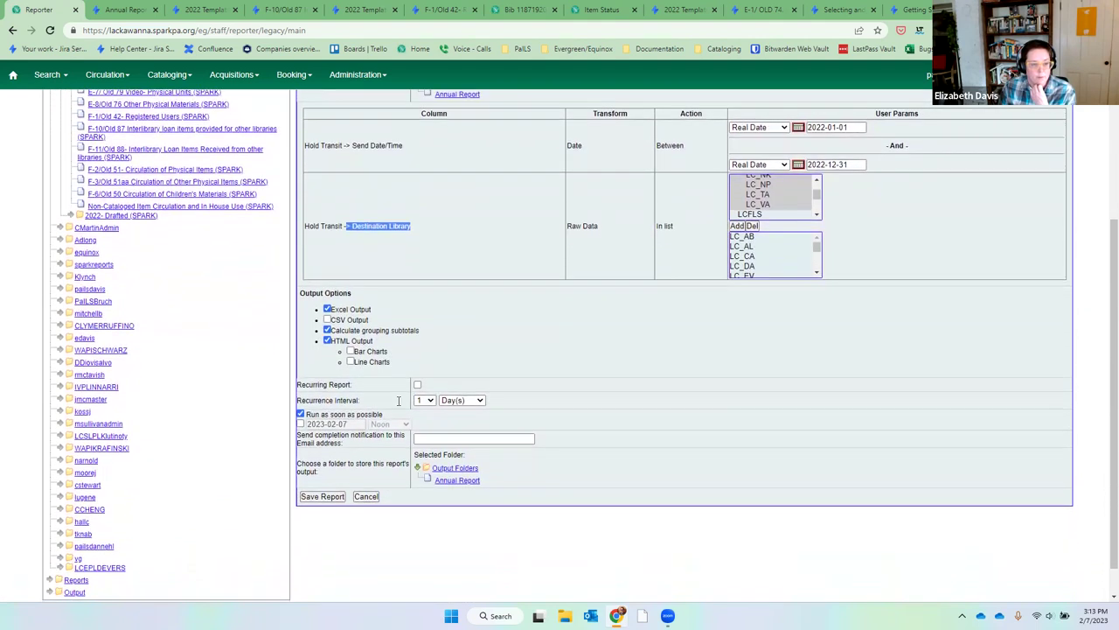
{"action": "left_click", "coordinate": [457, 482]}
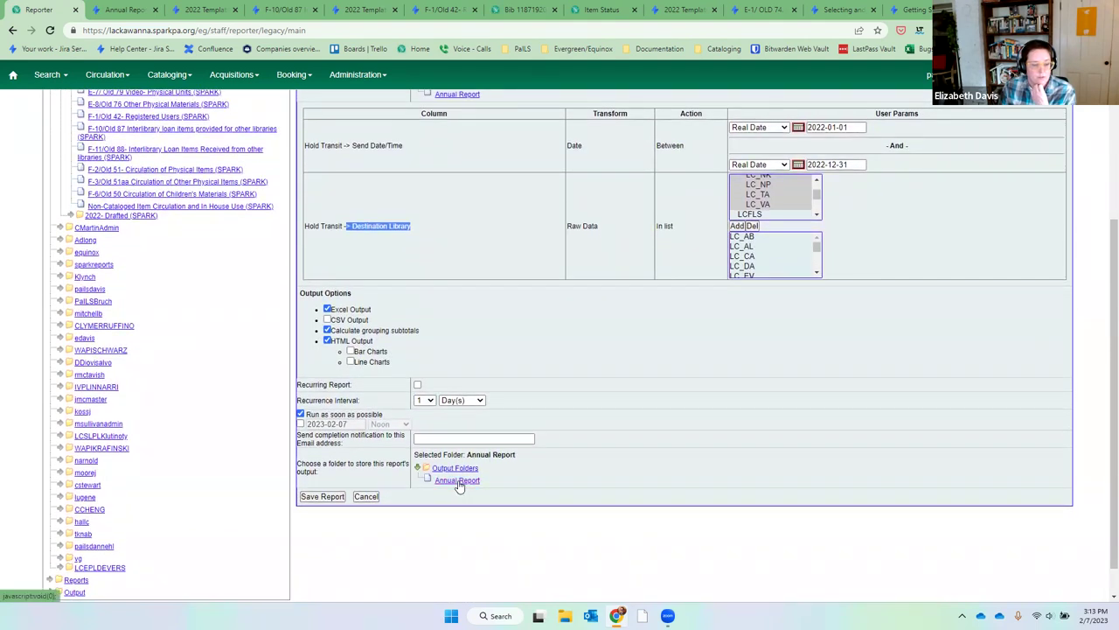
{"action": "left_click", "coordinate": [321, 499]}
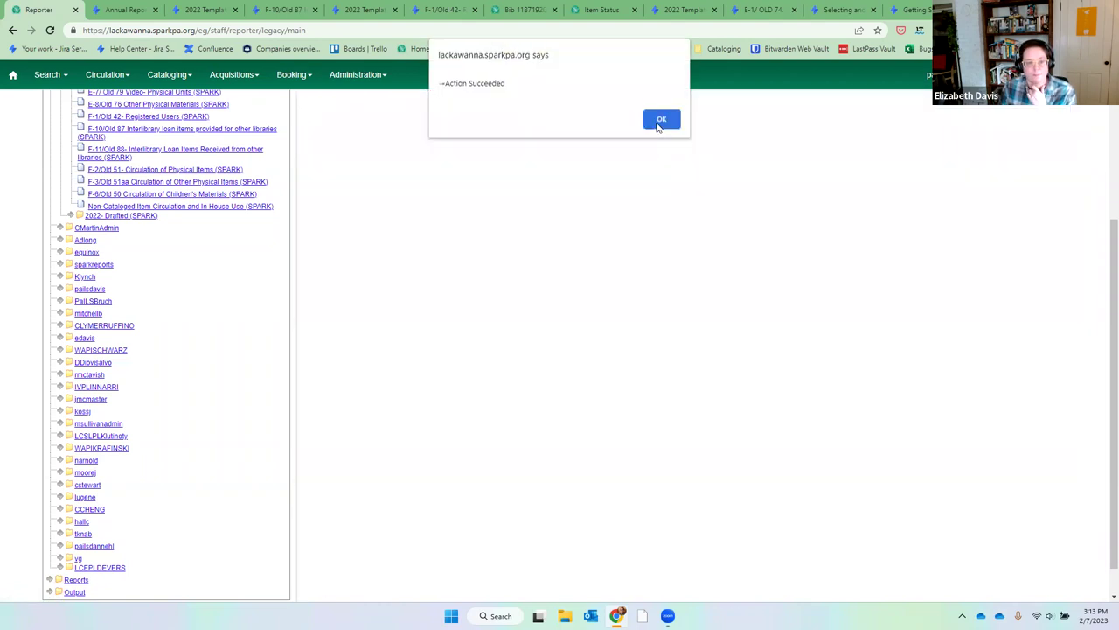
Dismiss the save confirmation and refresh the Annual Report output folder until the report finishes.
{"action": "left_click", "coordinate": [657, 121]}
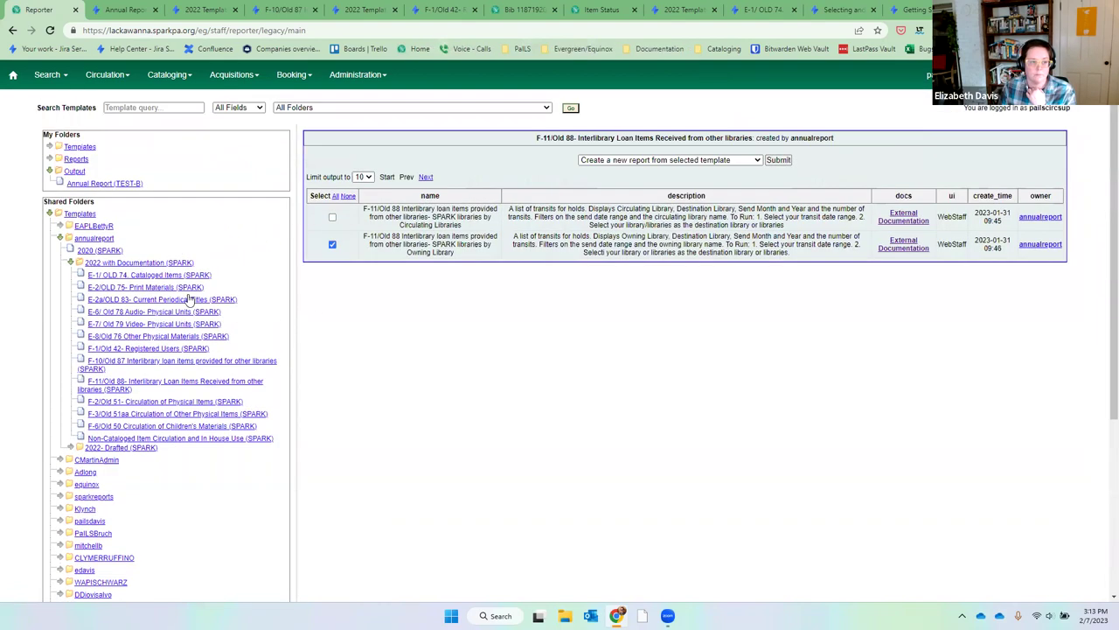
{"action": "left_click", "coordinate": [140, 183]}
{"action": "left_click", "coordinate": [139, 185]}
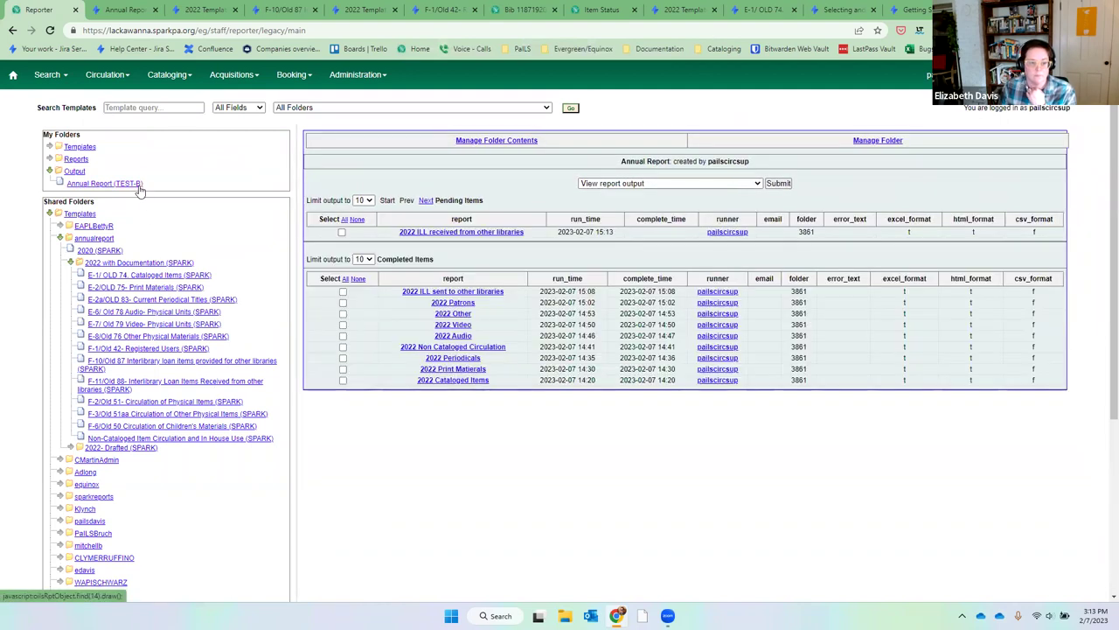
{"action": "left_click", "coordinate": [139, 186]}
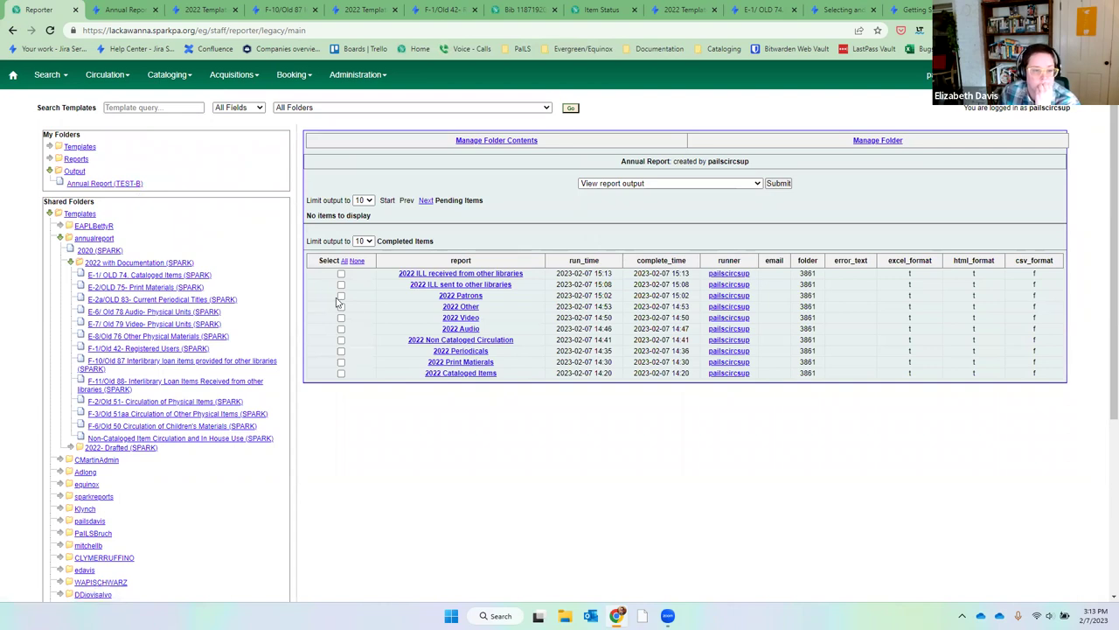
View the 2022 ILL received from other libraries output and open its tabular version.
{"action": "left_click", "coordinate": [341, 273]}
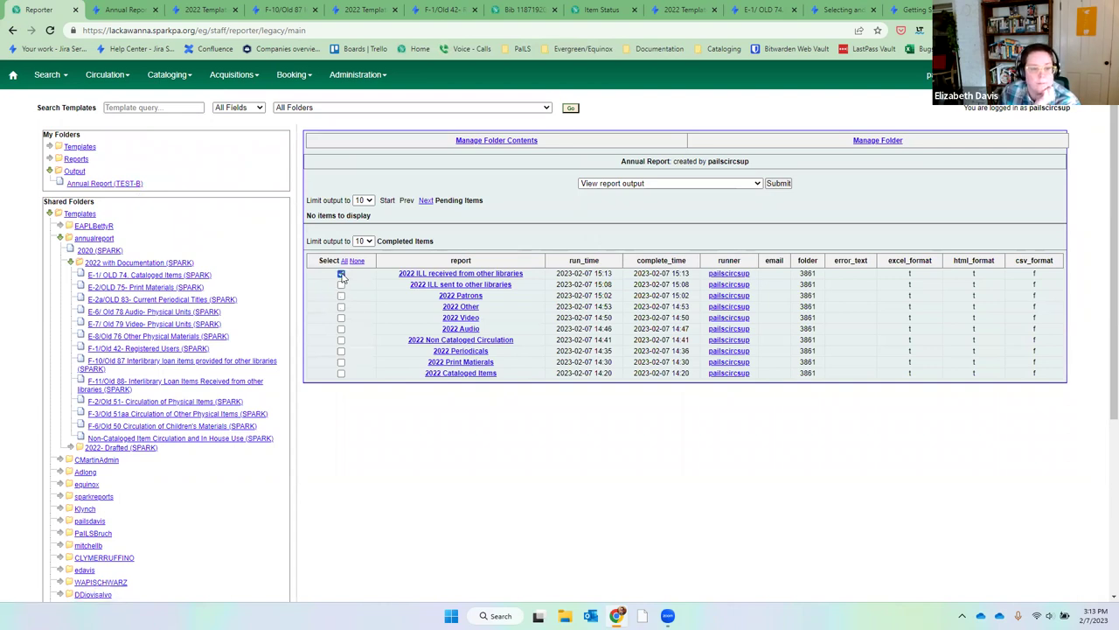
{"action": "left_click", "coordinate": [778, 183]}
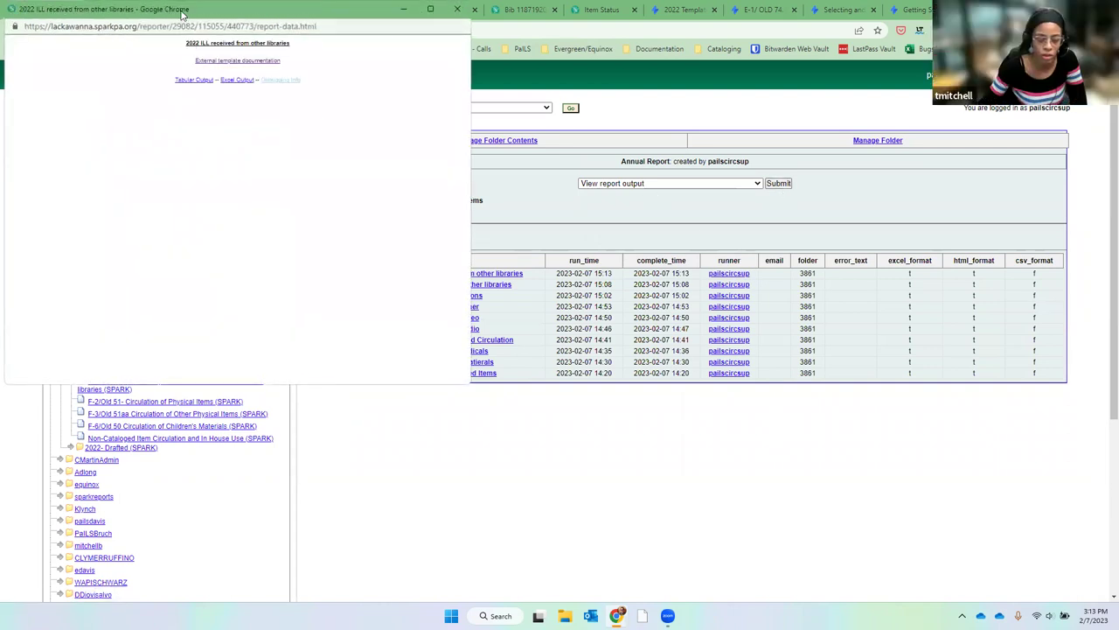
{"action": "left_click_drag", "start_coordinate": [186, 20], "coordinate": [517, 167]}
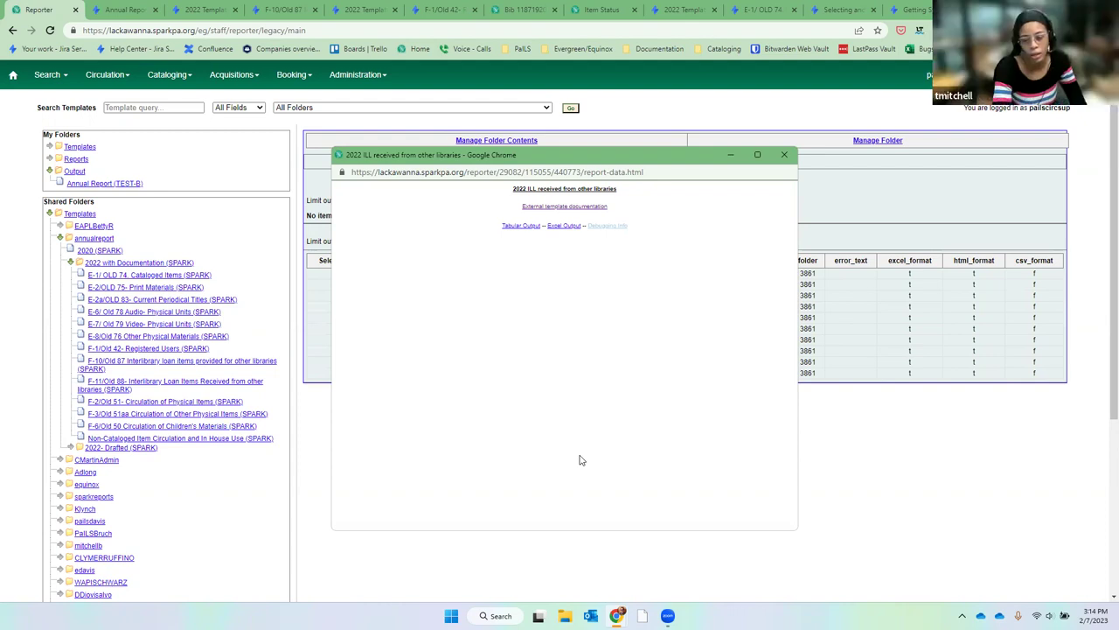
{"action": "left_click", "coordinate": [529, 225]}
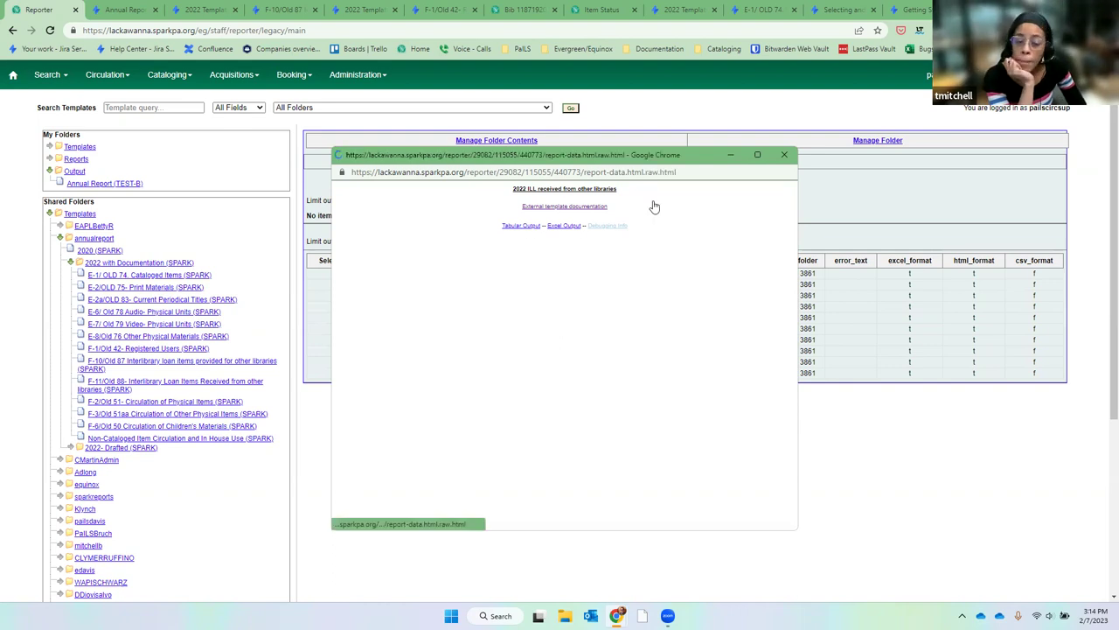
Maximize the ILL received table and inspect Abington's values 670 and 2217.
{"action": "left_click", "coordinate": [757, 155]}
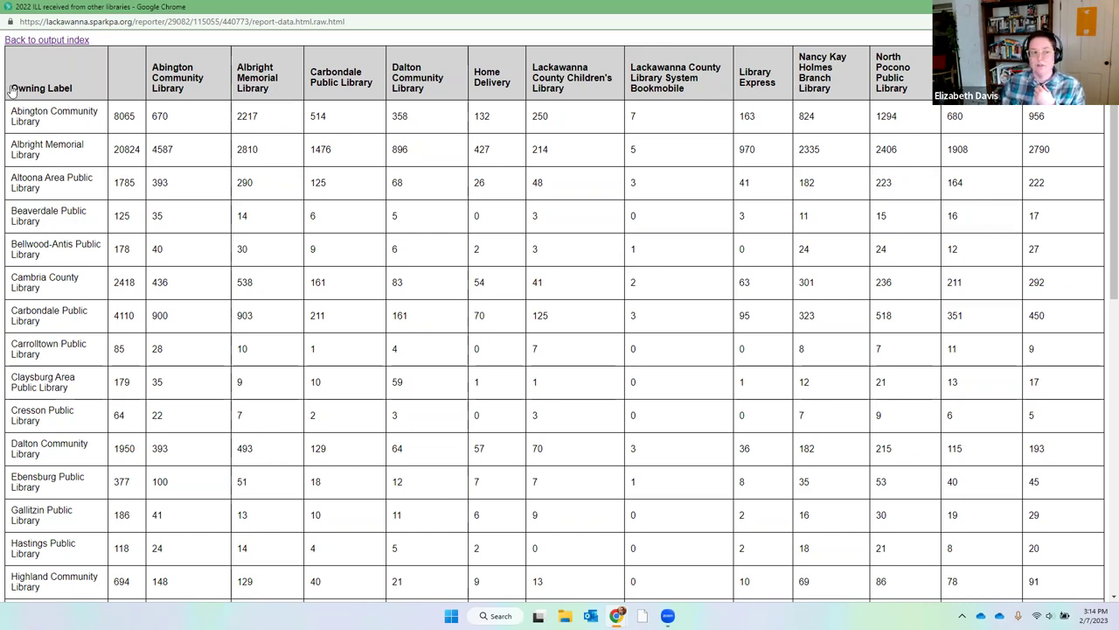
{"action": "left_click_drag", "start_coordinate": [184, 118], "coordinate": [149, 122]}
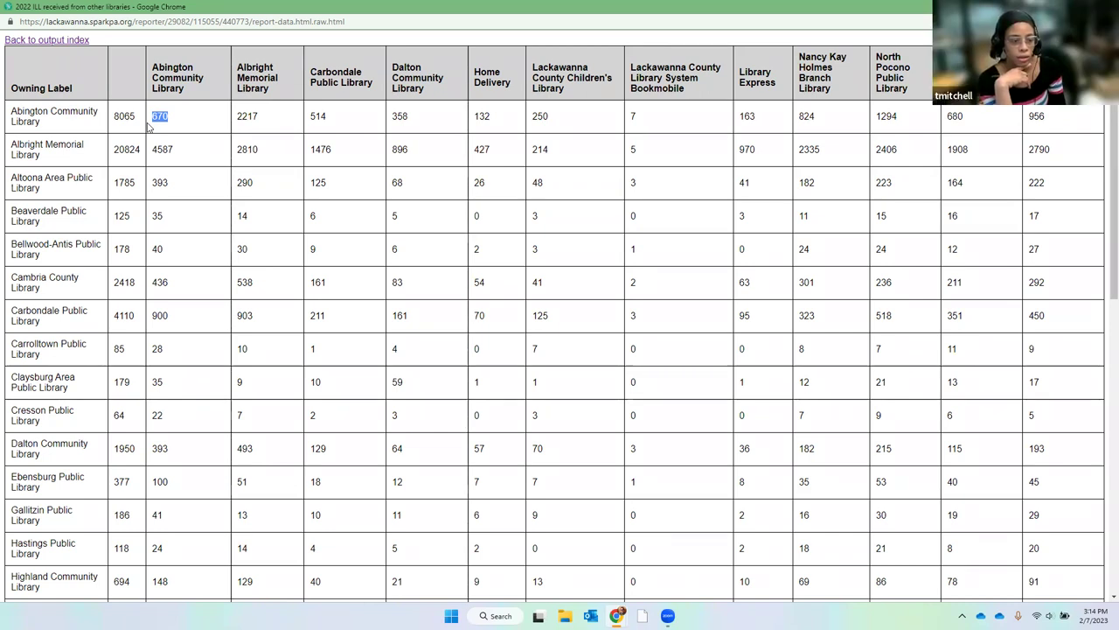
{"action": "left_click", "coordinate": [260, 116]}
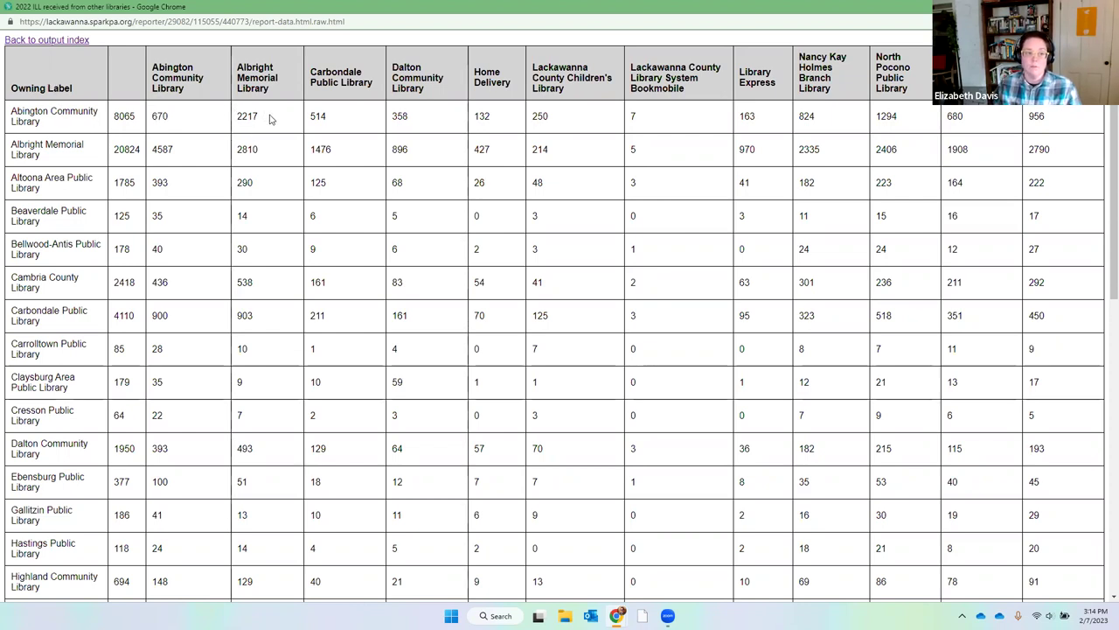
{"action": "left_click_drag", "start_coordinate": [272, 117], "coordinate": [234, 121]}
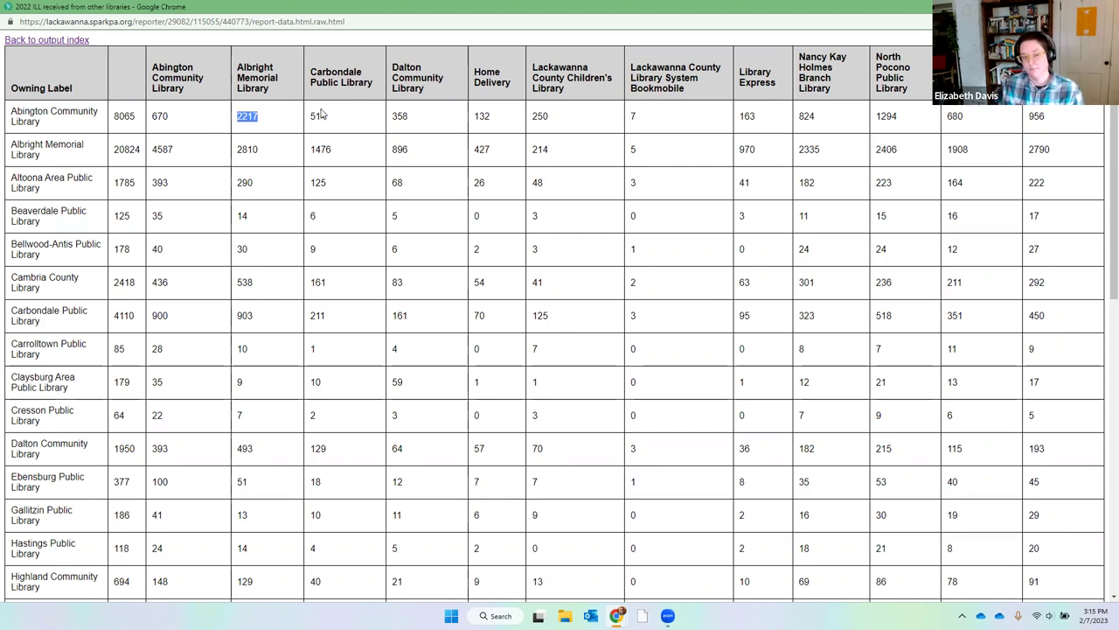
{"action": "scroll", "coordinate": [568, 535], "scroll_direction": "down", "scroll_amount": 5}
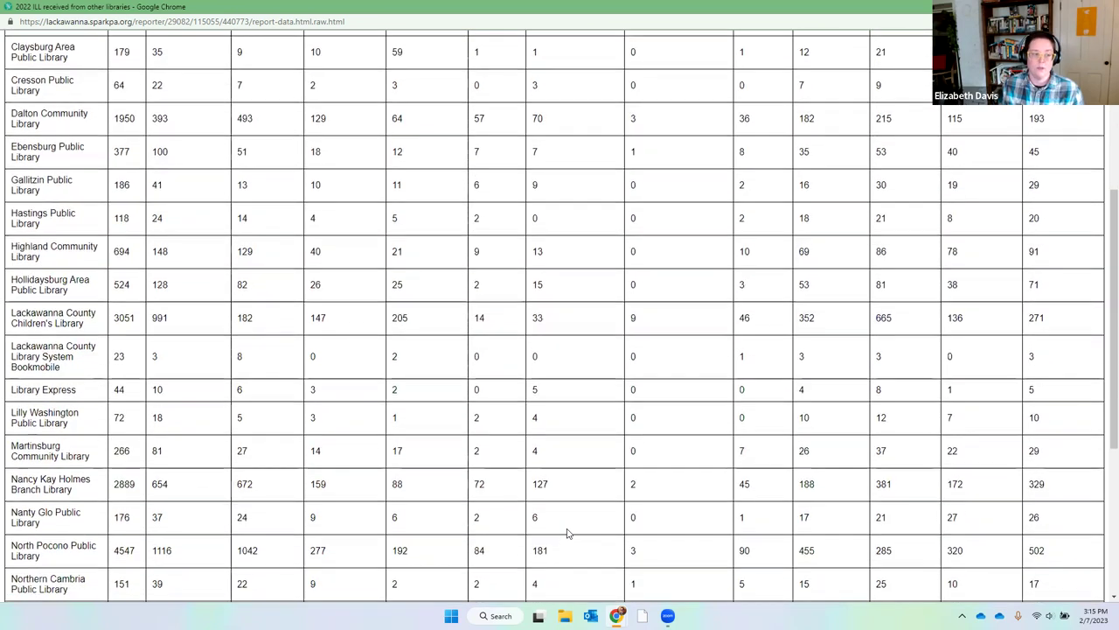
{"action": "scroll", "coordinate": [567, 531], "scroll_direction": "up", "scroll_amount": 5}
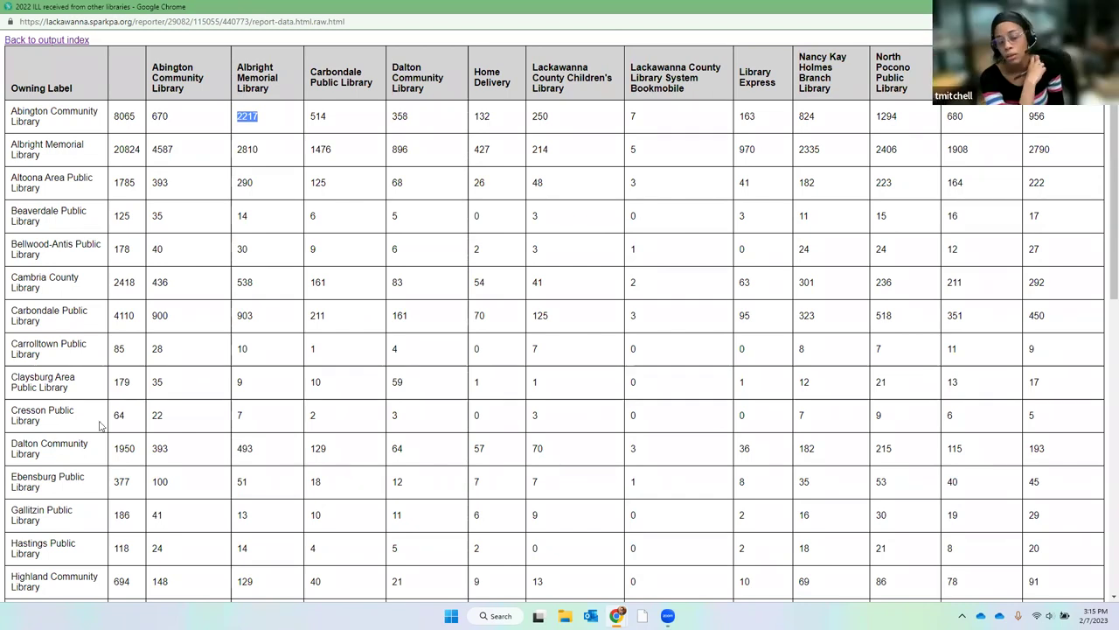
{"action": "scroll", "coordinate": [296, 350], "scroll_direction": "down", "scroll_amount": 4}
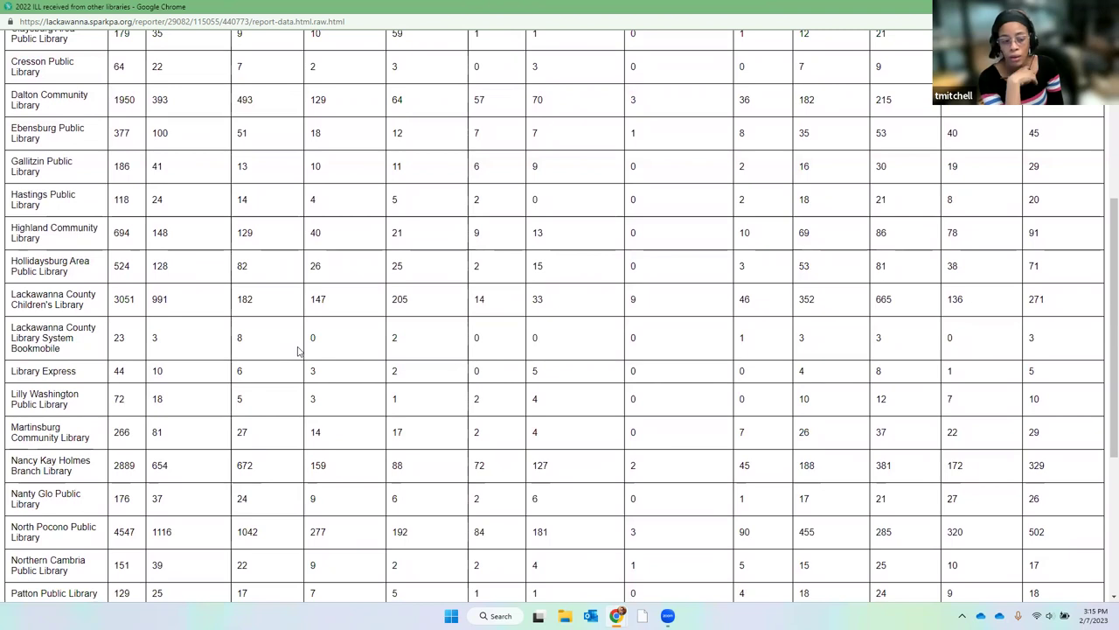
{"action": "scroll", "coordinate": [315, 355], "scroll_direction": "up", "scroll_amount": 4}
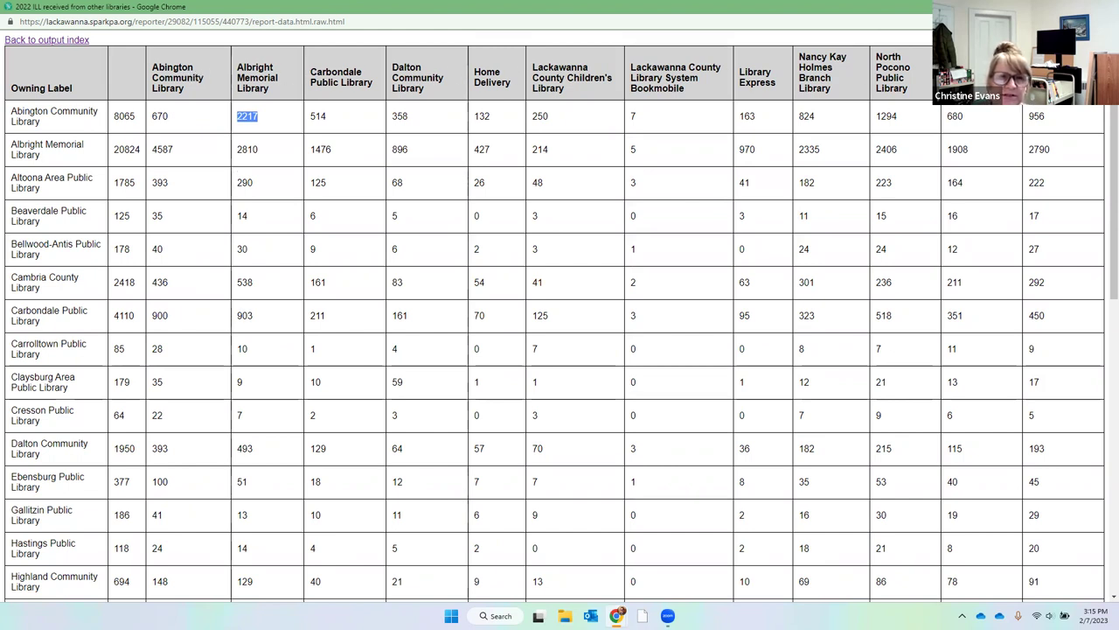
{"action": "double_click", "coordinate": [159, 118]}
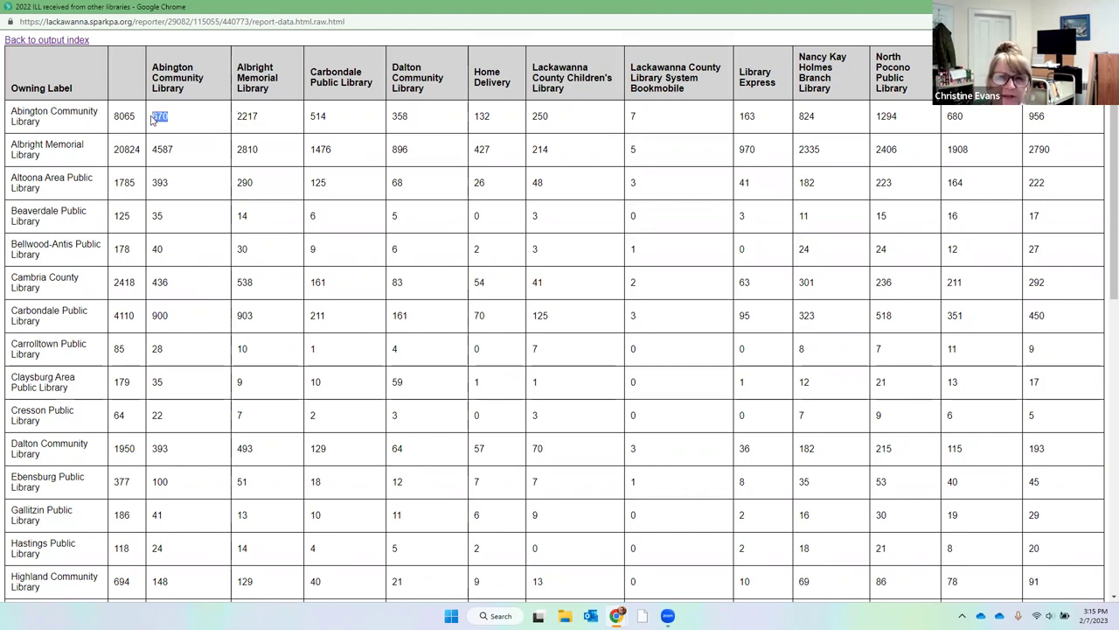
{"action": "left_click_drag", "start_coordinate": [259, 117], "coordinate": [238, 116]}
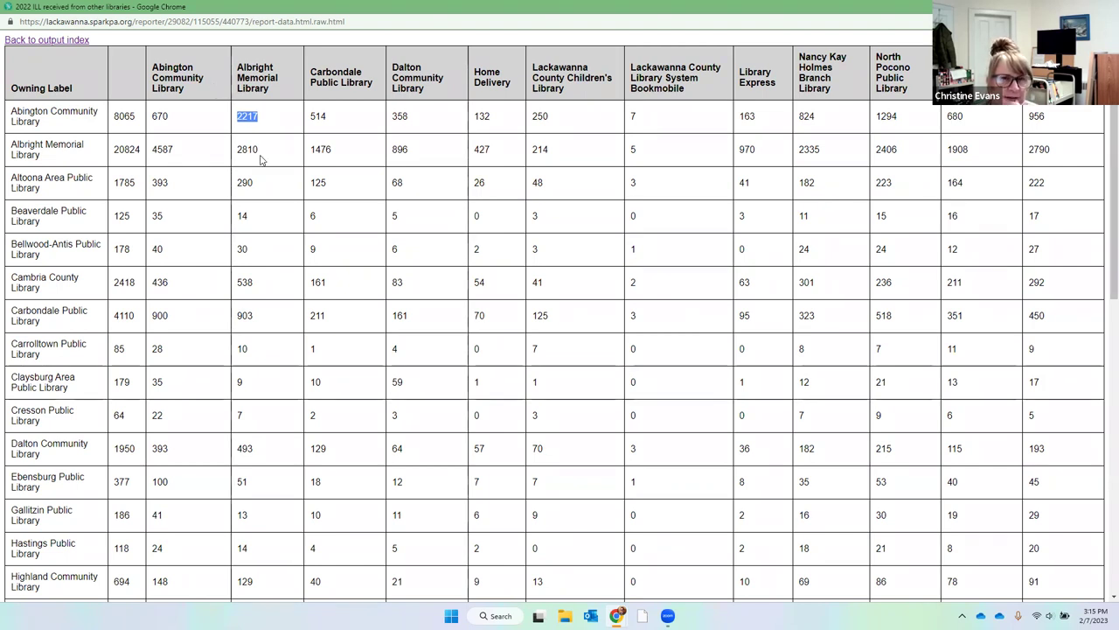
{"action": "left_click_drag", "start_coordinate": [265, 156], "coordinate": [235, 156]}
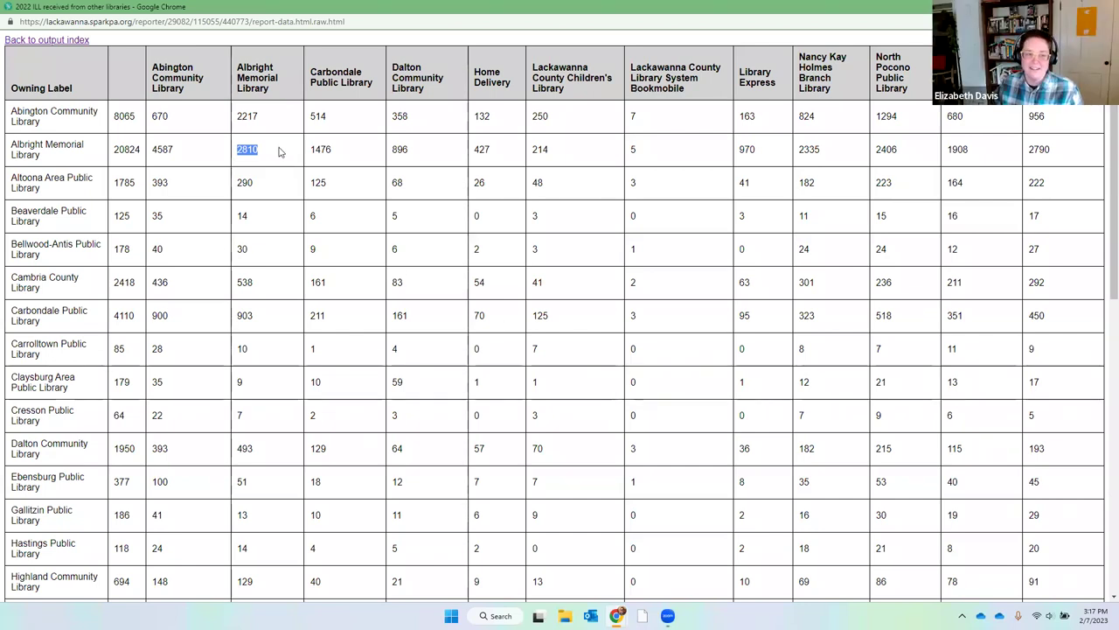
{"action": "left_click", "coordinate": [39, 43]}
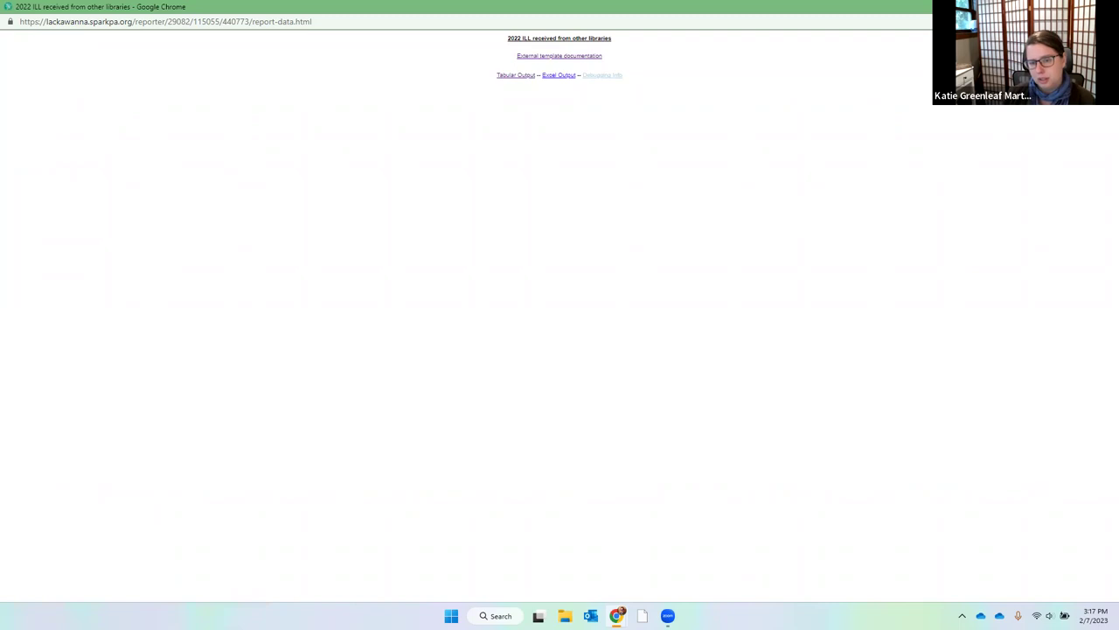
Close the 2022 ILL received report output window with Ctrl+W.
{"action": "key", "text": "ctrl+w"}
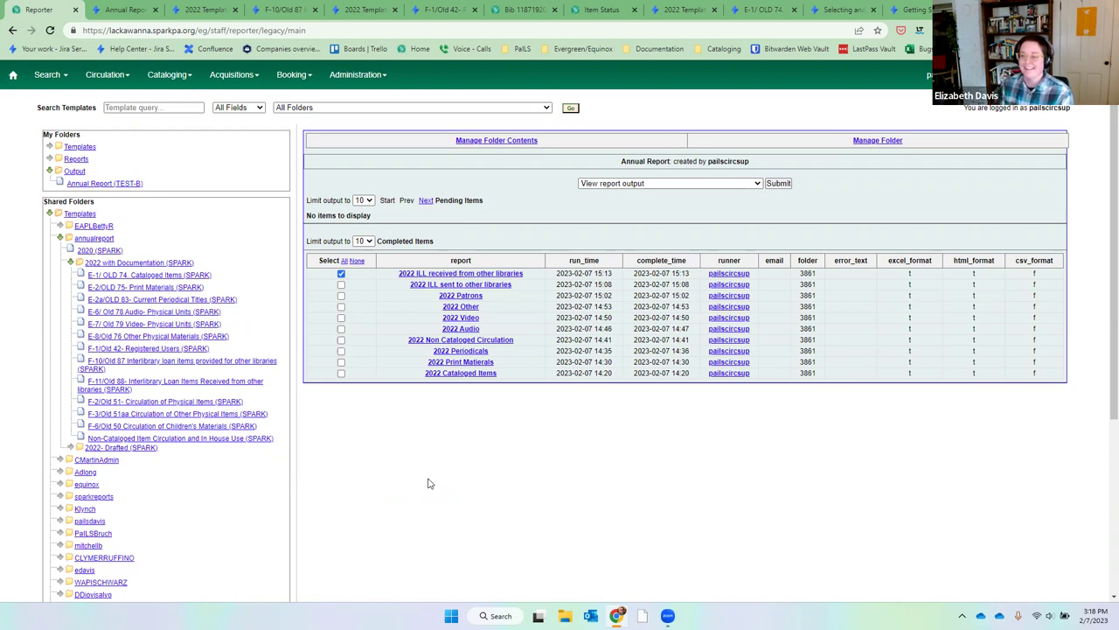
Start a new report from the first F-2/Old 51 Circulation of Physical Items template.
{"action": "left_click", "coordinate": [196, 403]}
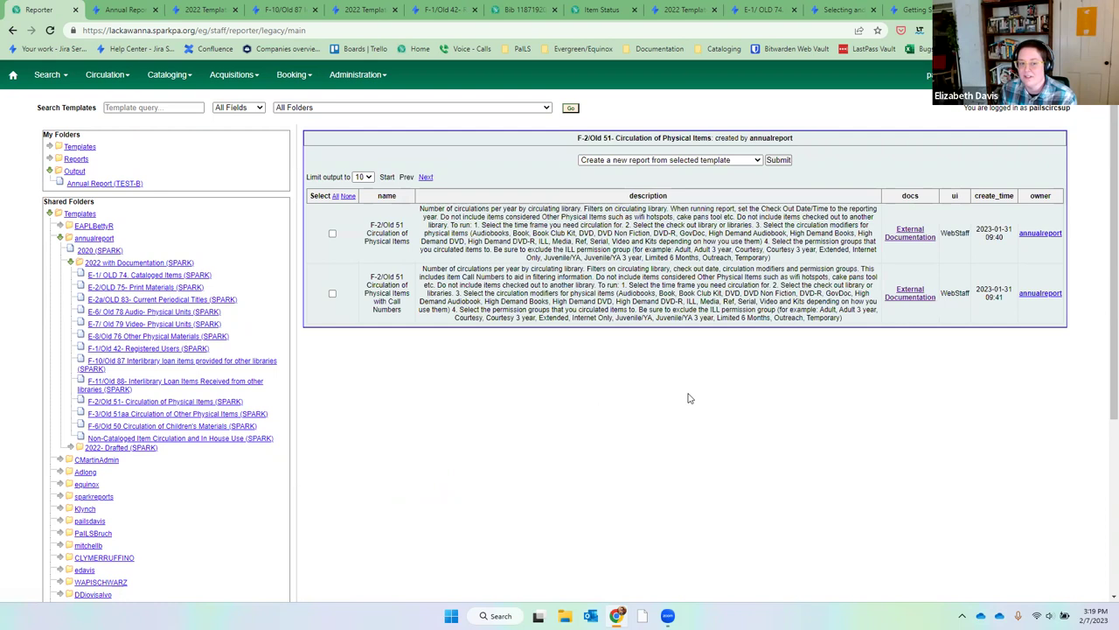
{"action": "left_click", "coordinate": [333, 296]}
{"action": "left_click", "coordinate": [777, 160]}
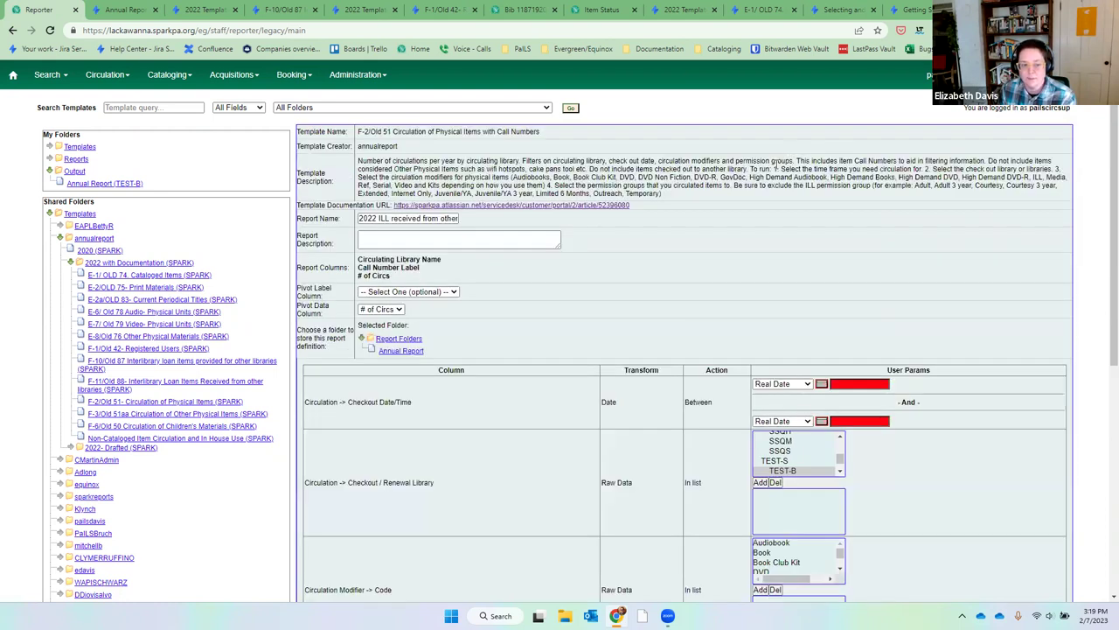
Rename the new report to '2022 circulation'.
{"action": "left_click", "coordinate": [378, 219]}
{"action": "key", "text": "ctrl+a"}
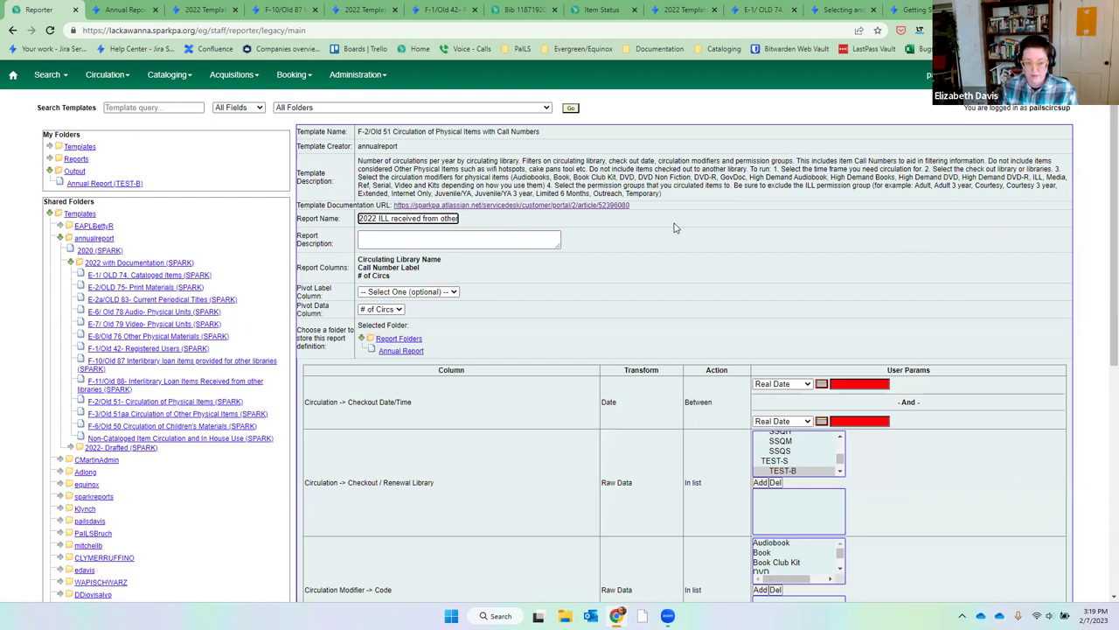
{"action": "triple_click", "coordinate": [435, 219]}
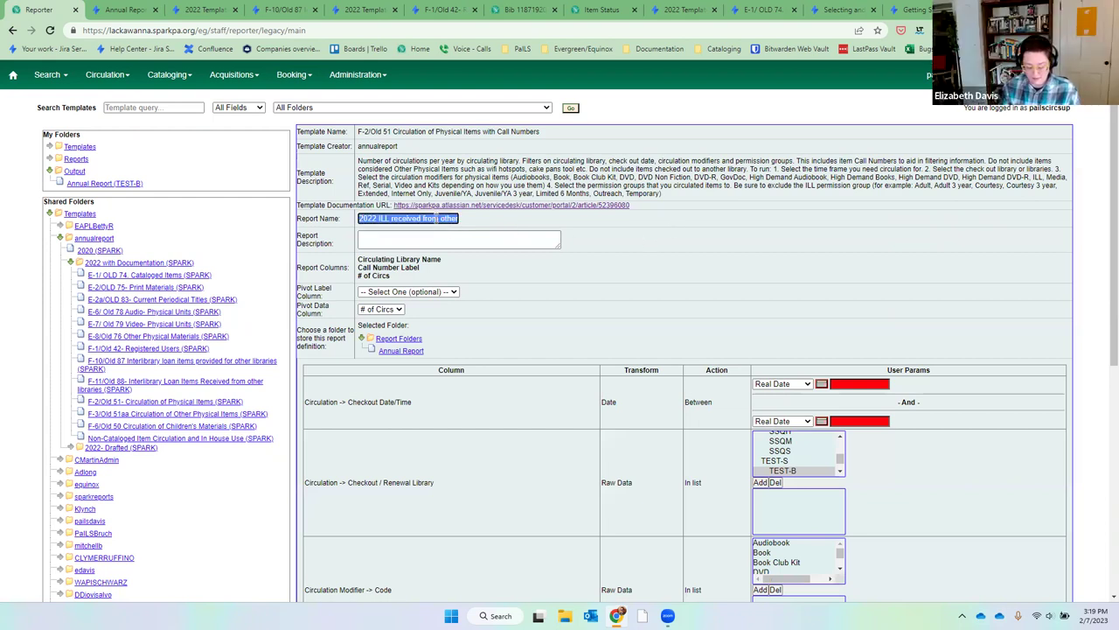
{"action": "type", "text": "2022 circ ca"}
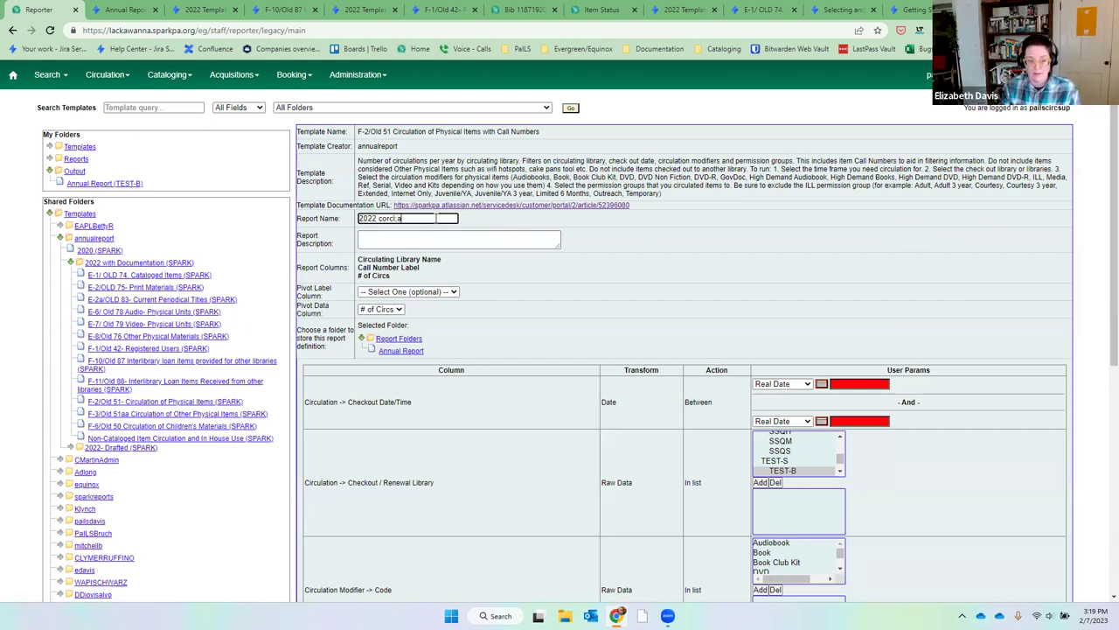
{"action": "key", "text": "BackSpace"}
{"action": "key", "text": "BackSpace"}
{"action": "key", "text": "BackSpace"}
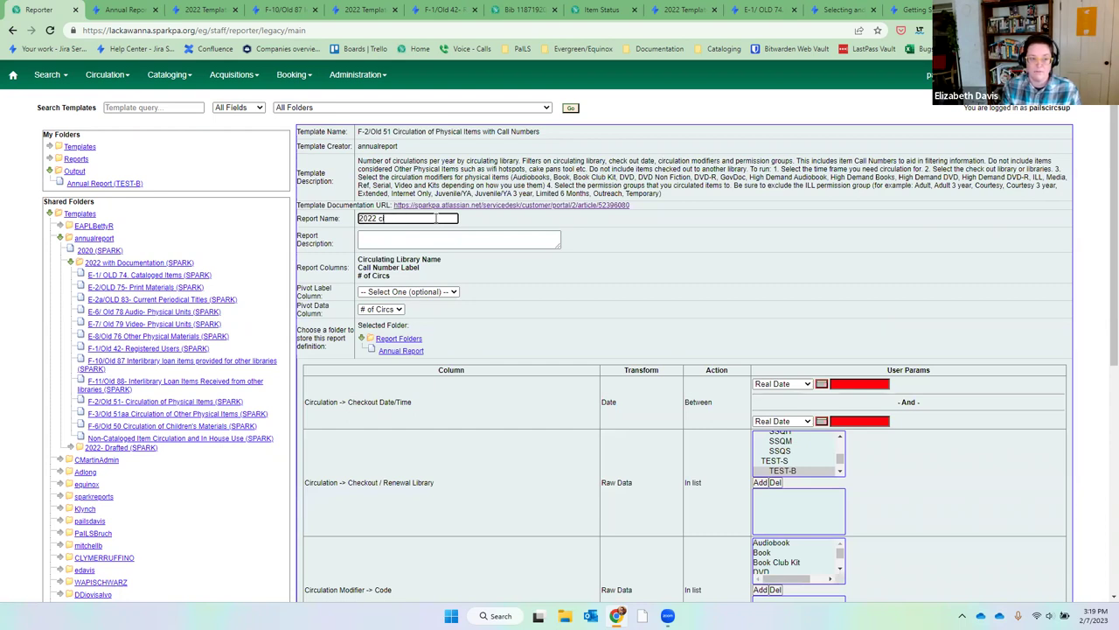
{"action": "key", "text": "Tab"}
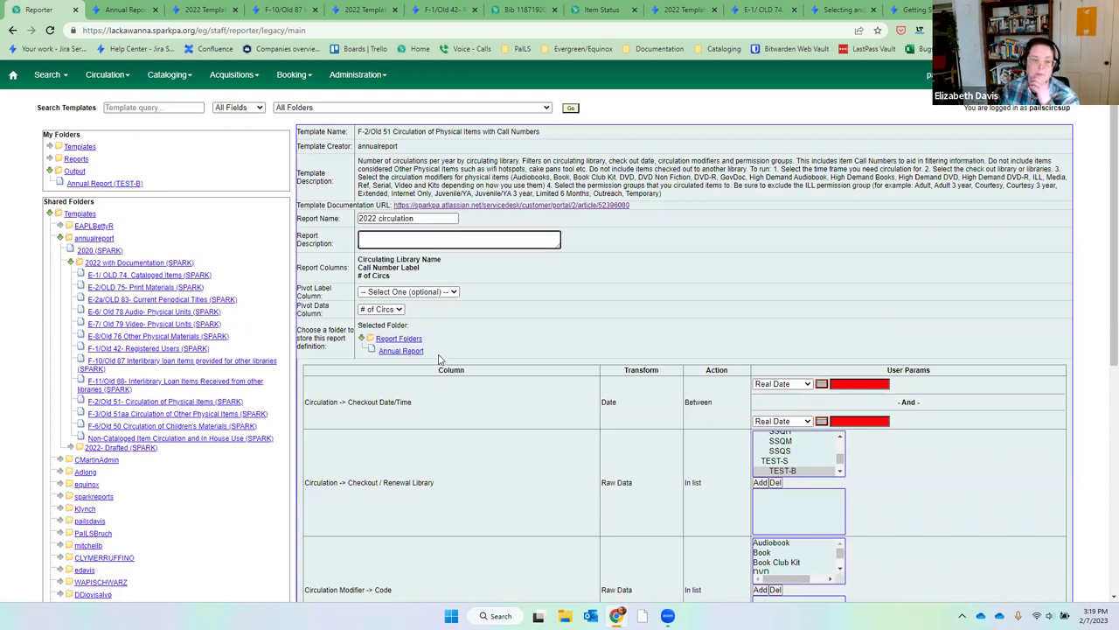
Store the definition in Annual Report, then restart from the checked Circulation of Physical Items template.
{"action": "double_click", "coordinate": [411, 351]}
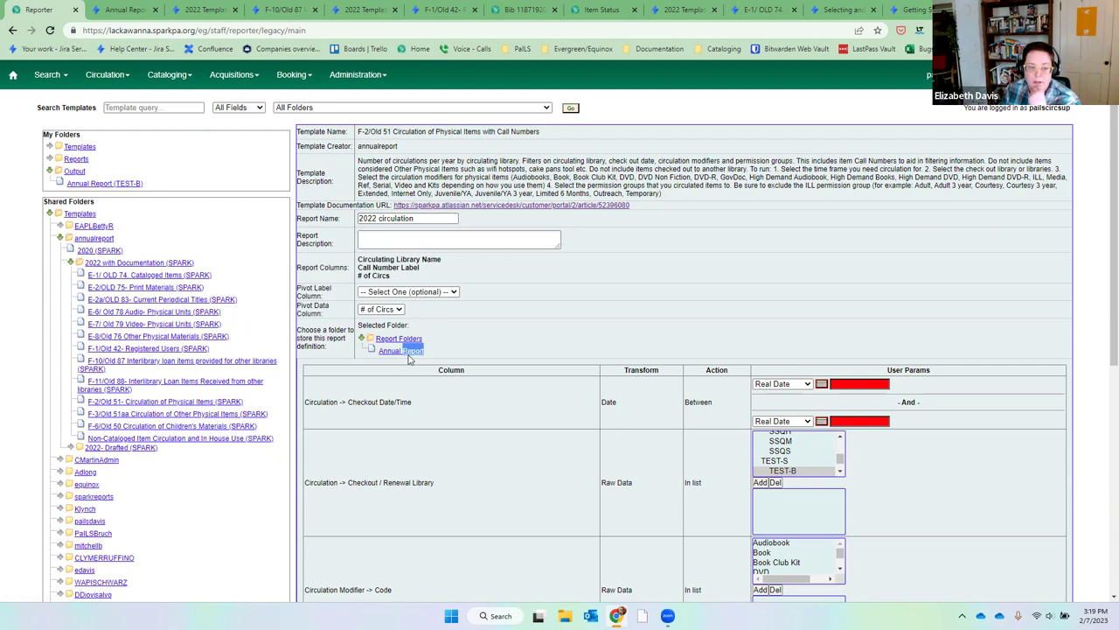
{"action": "left_click", "coordinate": [398, 294]}
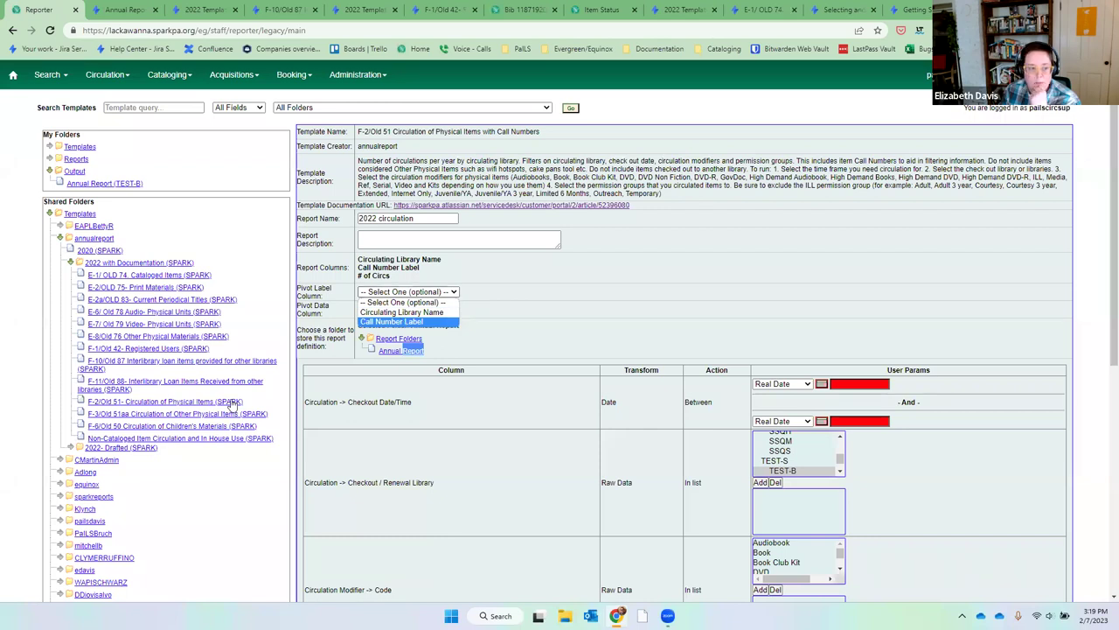
{"action": "left_click", "coordinate": [209, 402]}
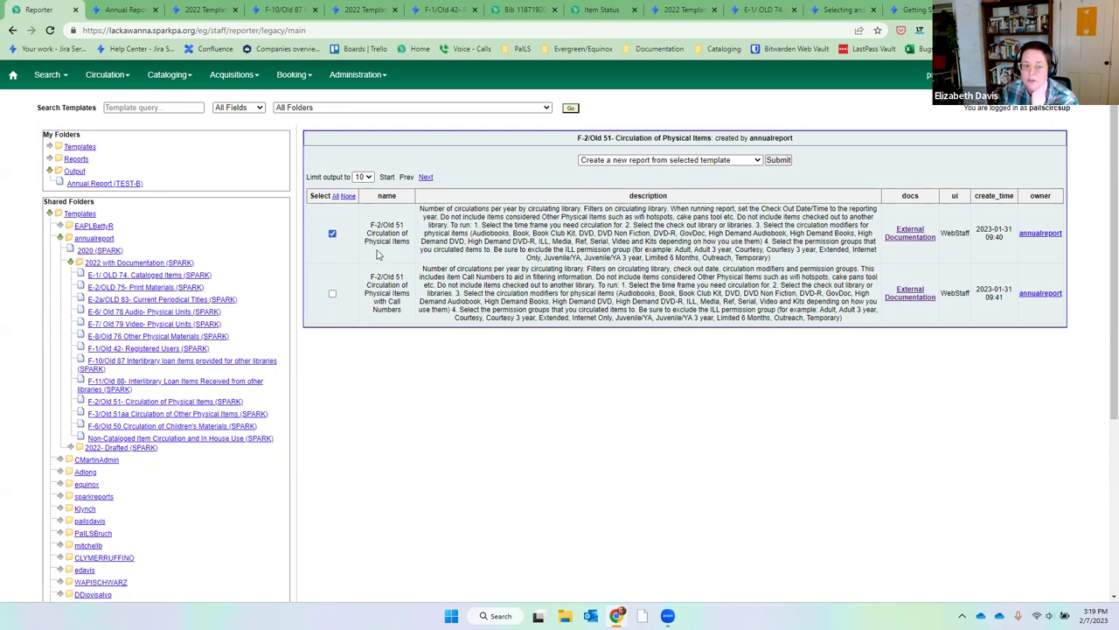
{"action": "left_click", "coordinate": [778, 160]}
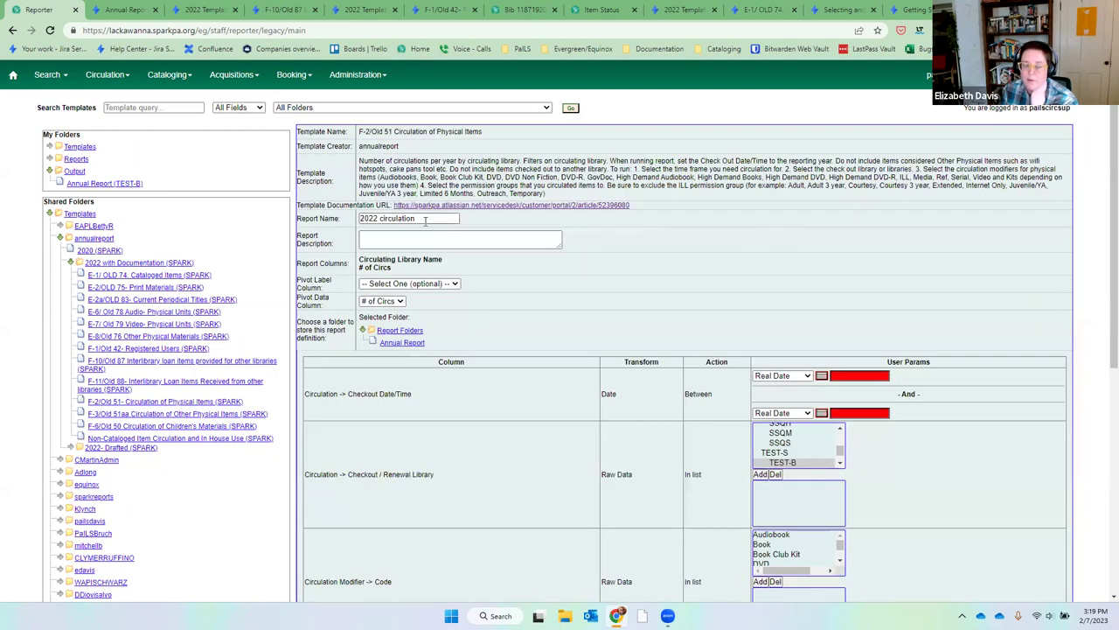
File the report definition in Annual Report and leave the pivot label column unset.
{"action": "left_click", "coordinate": [395, 343]}
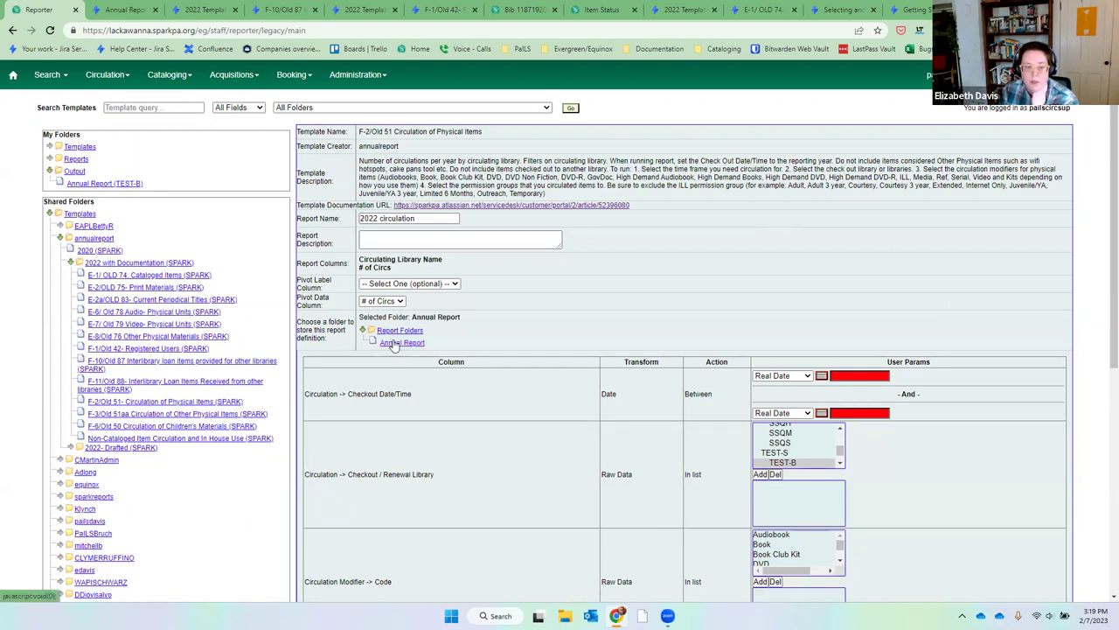
{"action": "left_click", "coordinate": [436, 283]}
{"action": "left_click", "coordinate": [526, 293]}
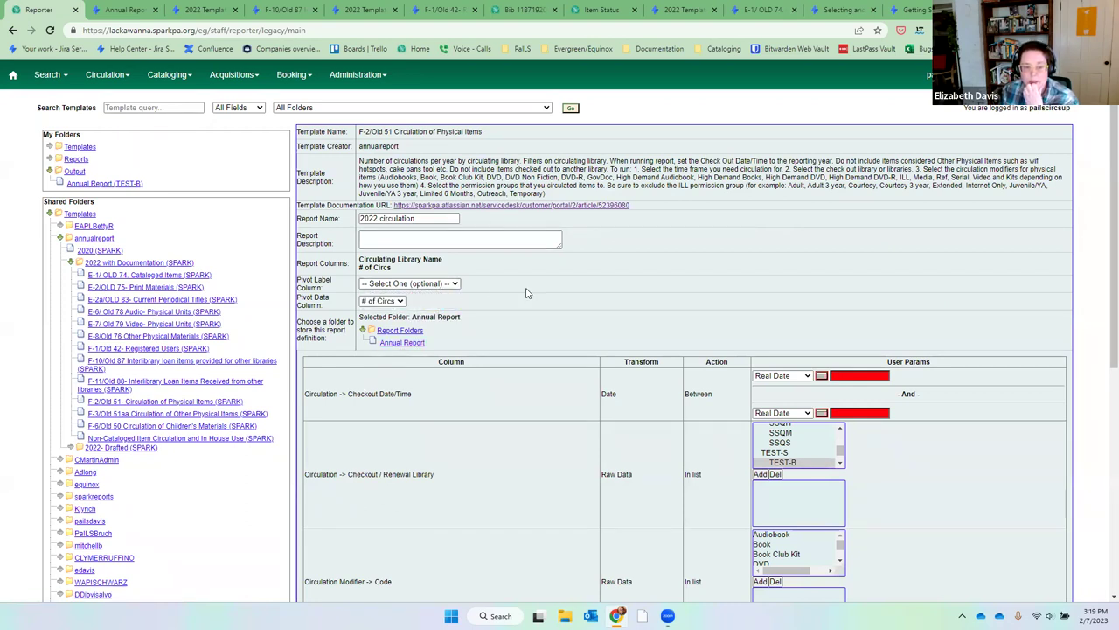
Limit checkout dates to 2022-01-01 through 2022-12-31.
{"action": "left_click", "coordinate": [855, 375]}
{"action": "type", "text": "2022-01-0"}
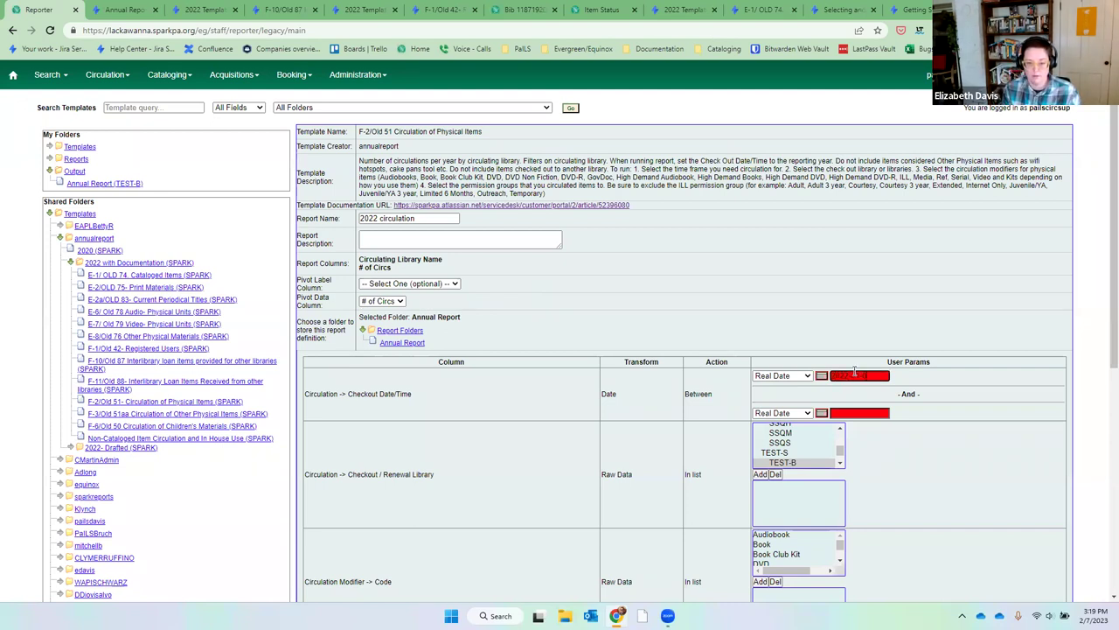
{"action": "type", "text": "1"}
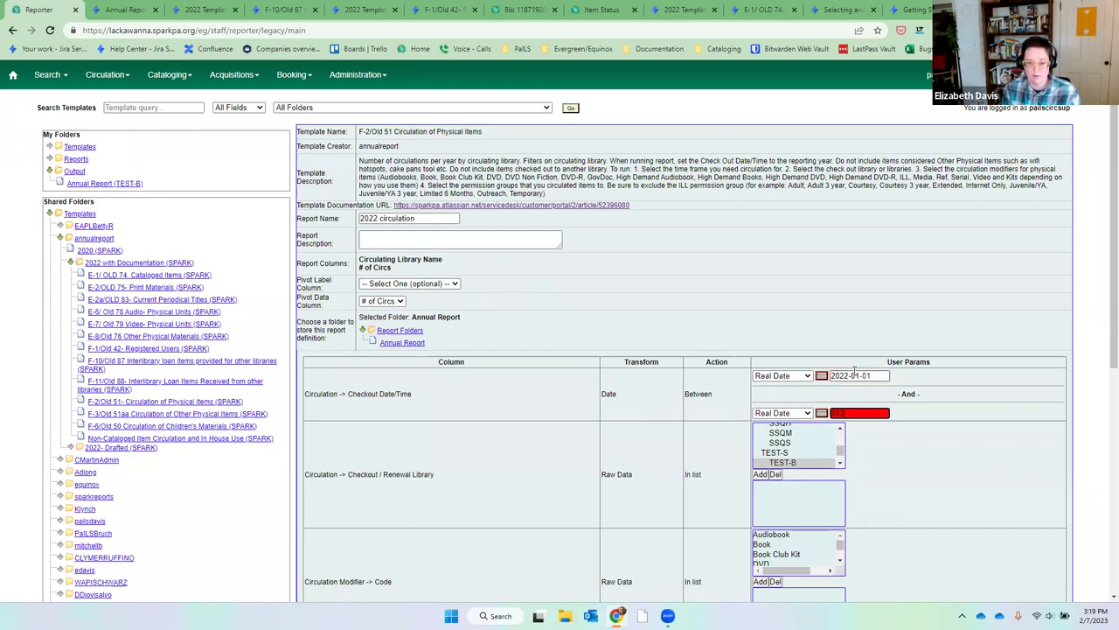
{"action": "key", "text": "Tab"}
{"action": "key", "text": "Tab"}
{"action": "key", "text": "Tab"}
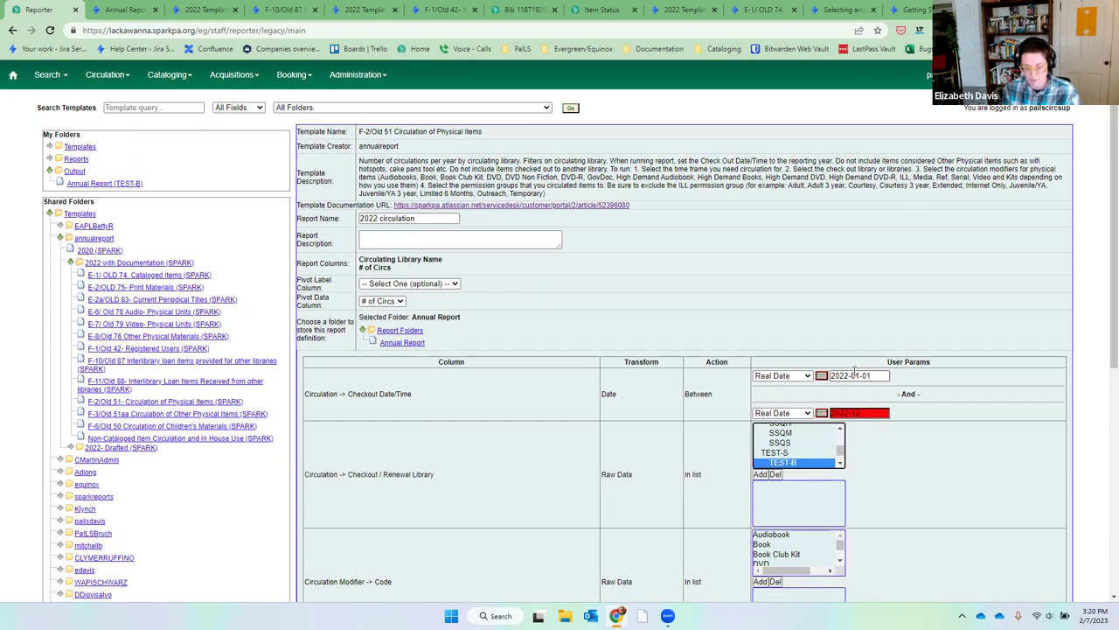
{"action": "left_click", "coordinate": [865, 417]}
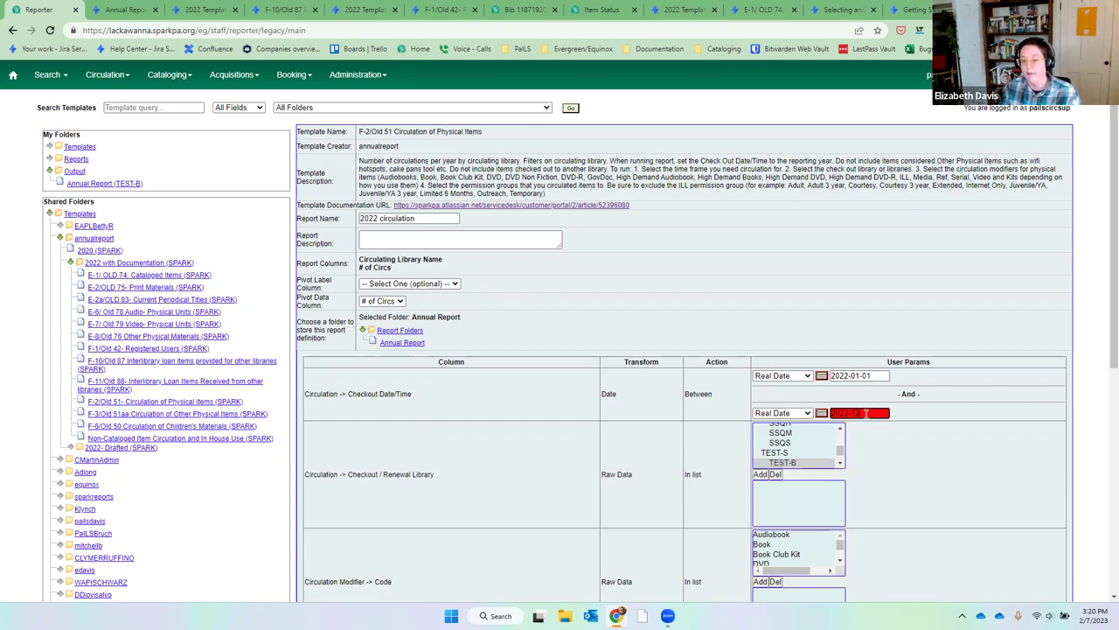
{"action": "type", "text": "2022-12-31"}
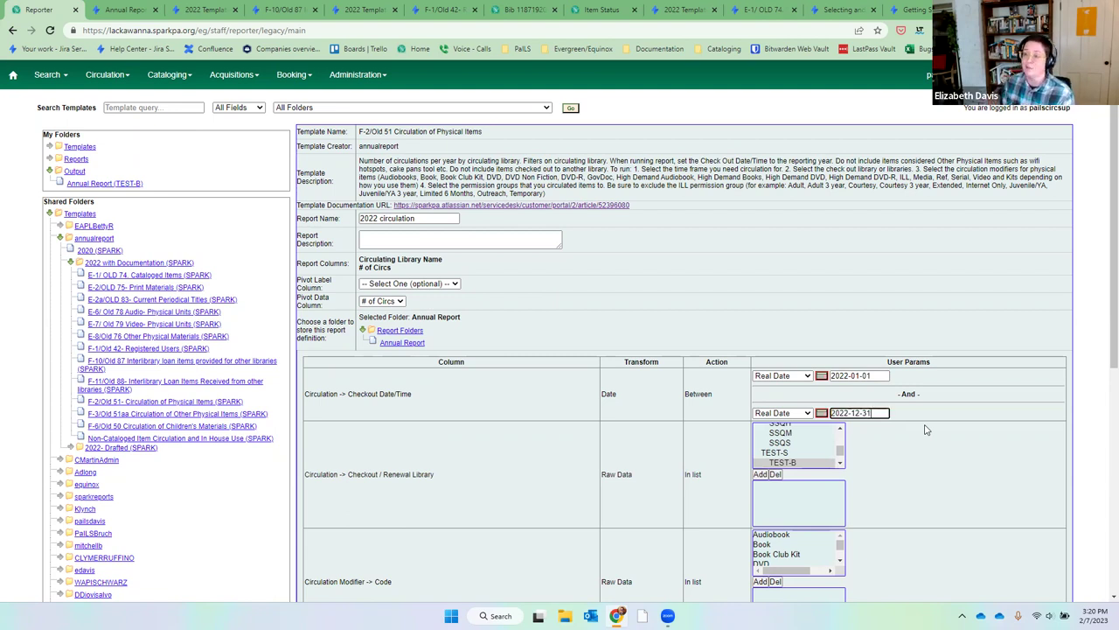
{"action": "left_click", "coordinate": [840, 428]}
{"action": "left_click_drag", "start_coordinate": [839, 428], "coordinate": [840, 428]}
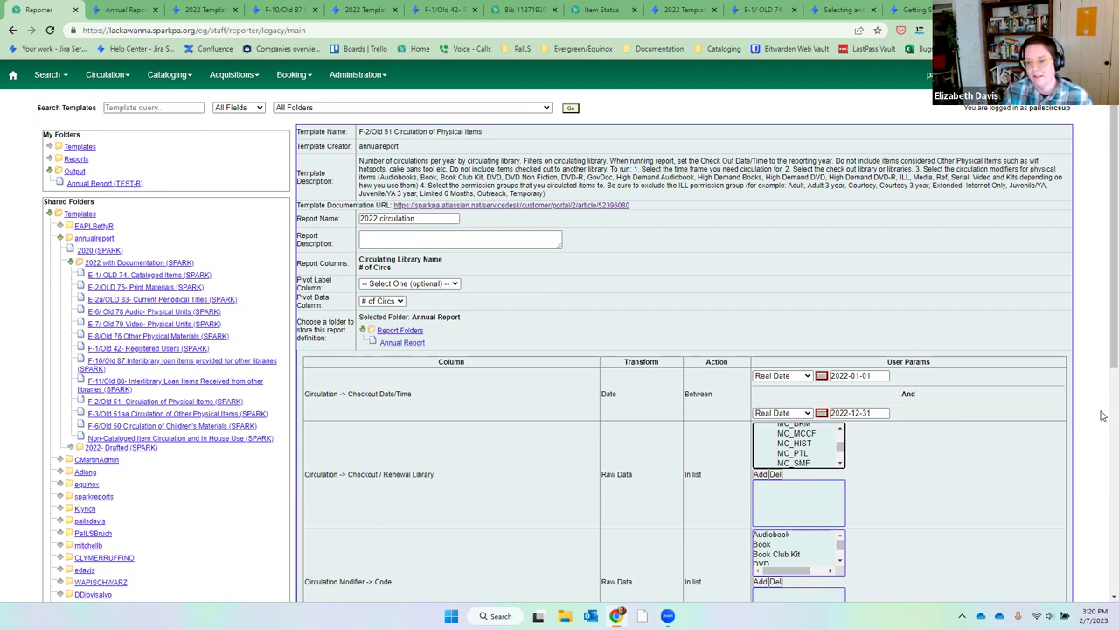
{"action": "left_click_drag", "start_coordinate": [840, 430], "coordinate": [841, 462]}
Add JUNB to the Checkout/Renewal Library filter.
{"action": "left_click", "coordinate": [794, 439]}
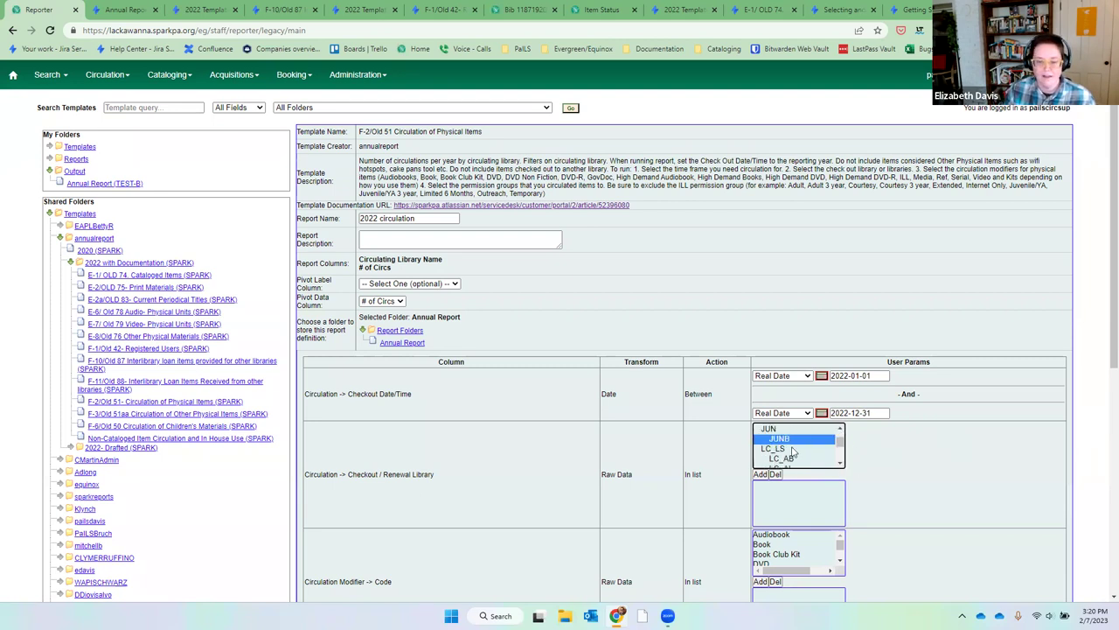
{"action": "left_click", "coordinate": [759, 475]}
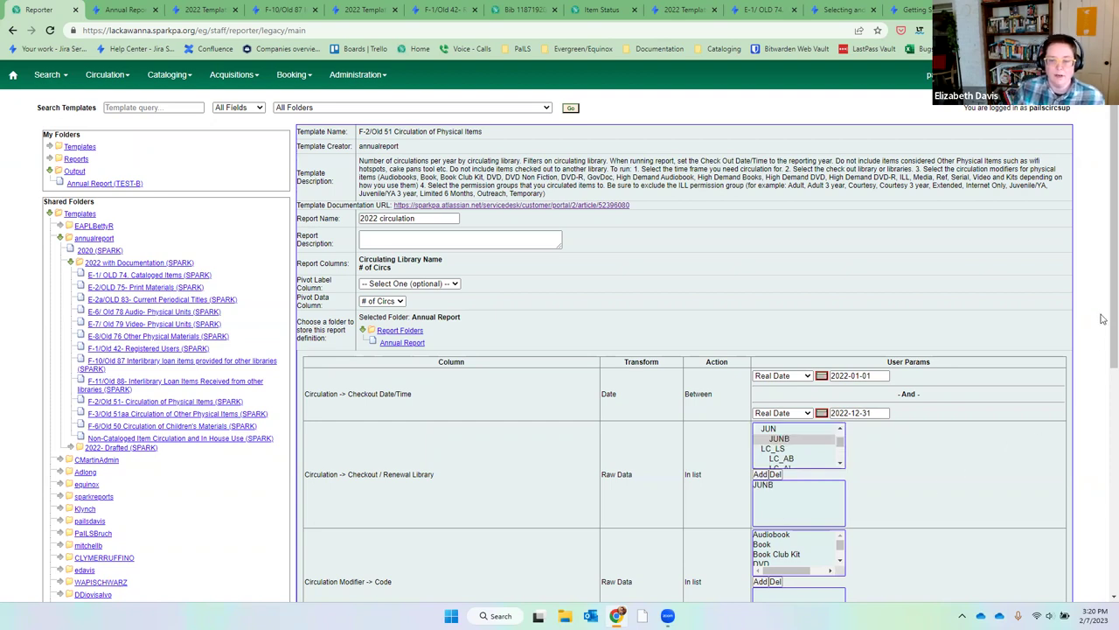
{"action": "scroll", "coordinate": [1102, 350], "scroll_direction": "down", "scroll_amount": 4}
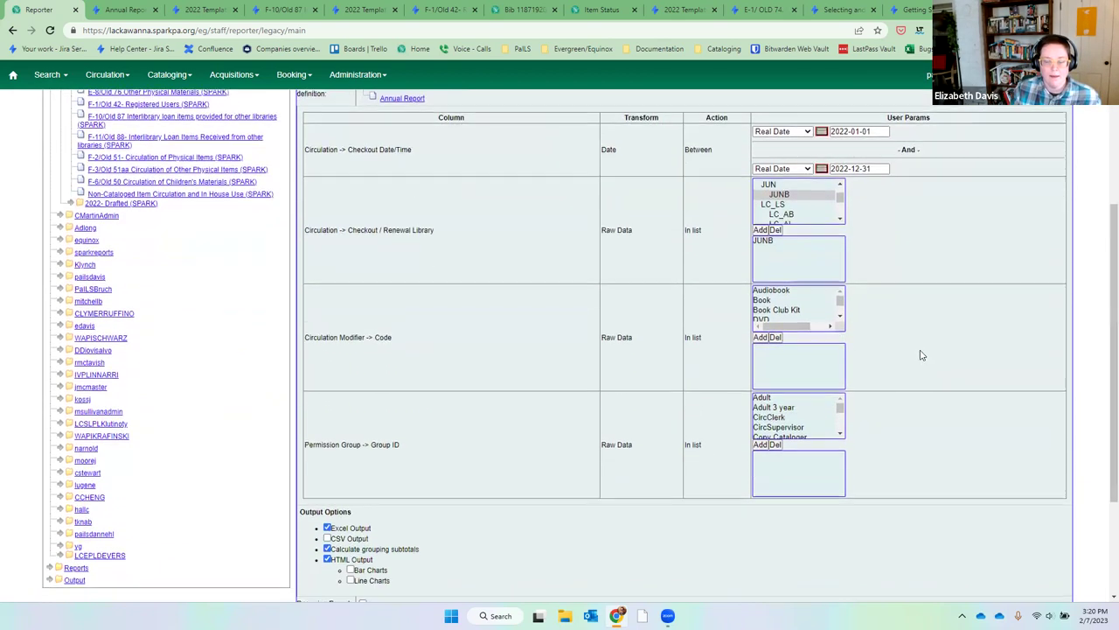
{"action": "scroll", "coordinate": [968, 365], "scroll_direction": "up", "scroll_amount": 4}
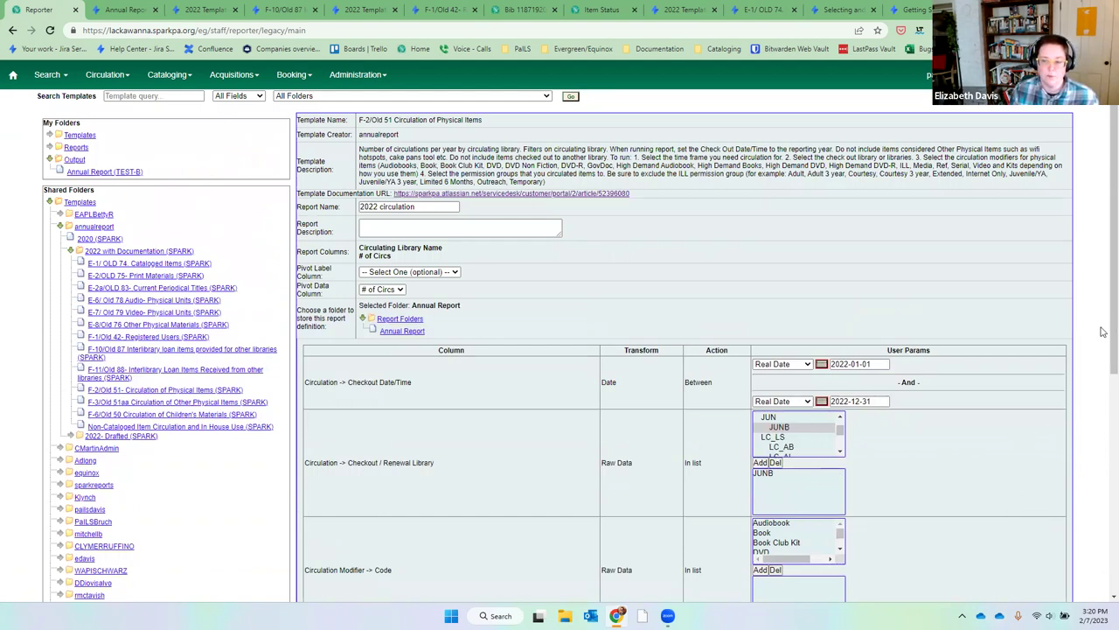
{"action": "scroll", "coordinate": [1105, 328], "scroll_direction": "down", "scroll_amount": 2}
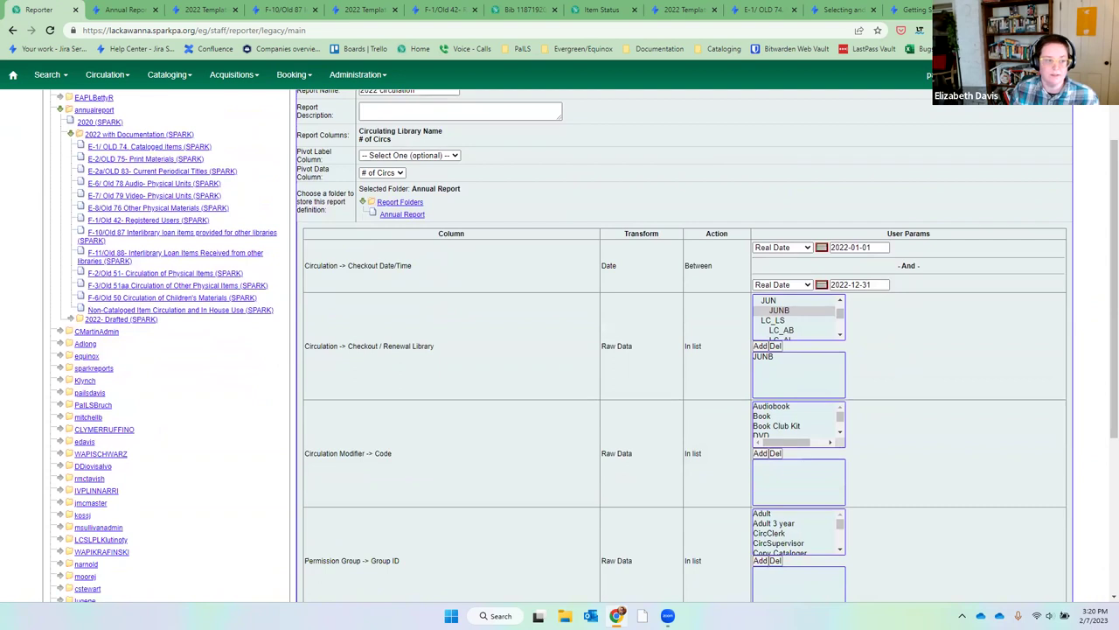
Select Audiobook and highlight the recommended modifiers in the template description.
{"action": "left_click", "coordinate": [824, 408]}
{"action": "scroll", "coordinate": [899, 385], "scroll_direction": "up", "scroll_amount": 2}
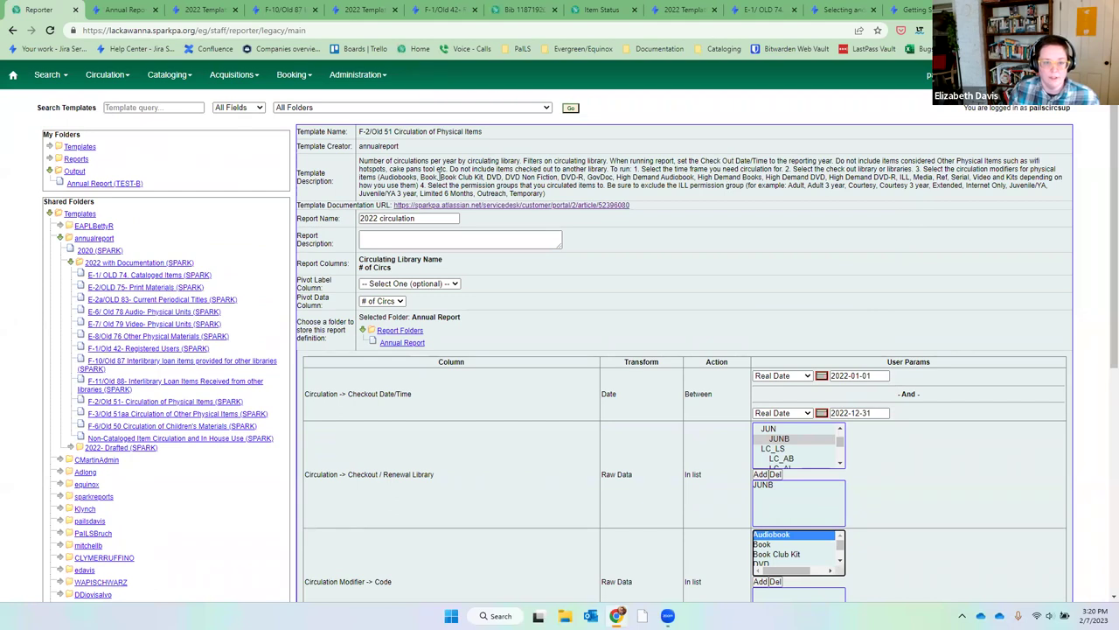
{"action": "left_click_drag", "start_coordinate": [382, 177], "coordinate": [535, 186]}
Add the selected circulation modifiers, through Video, to the filter.
{"action": "left_click_drag", "start_coordinate": [819, 543], "coordinate": [822, 568]}
{"action": "left_click", "coordinate": [822, 569]}
{"action": "left_click", "coordinate": [809, 564], "text": "shift"}
{"action": "left_click", "coordinate": [874, 508]}
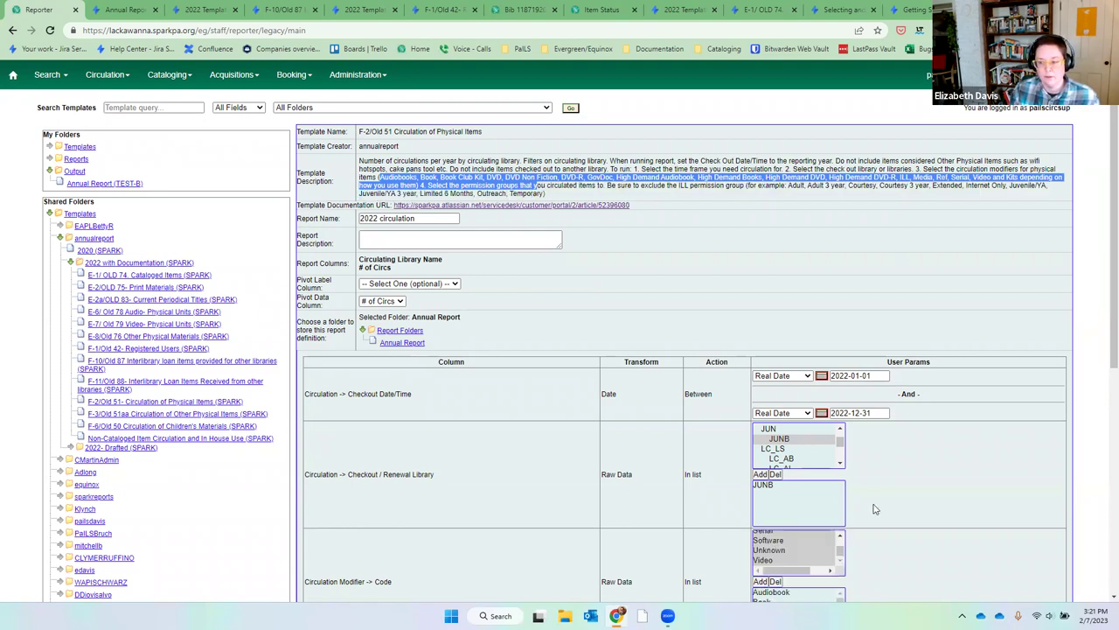
Add the Adult, Adult 3 year, Courtesy and Courtesy 3 year permission groups.
{"action": "scroll", "coordinate": [878, 507], "scroll_direction": "down", "scroll_amount": 2}
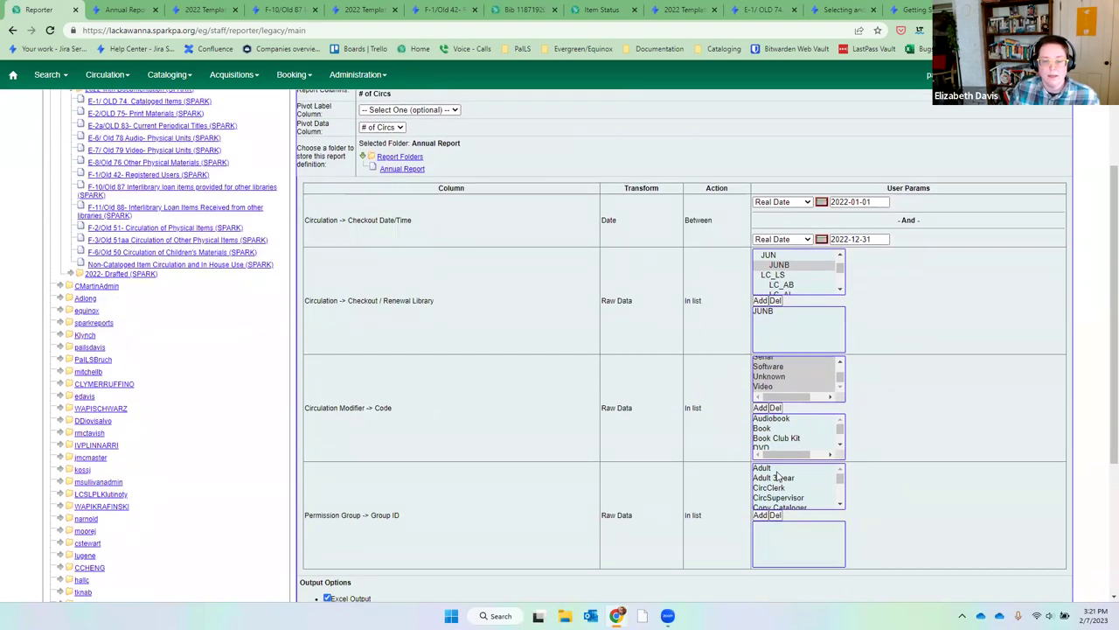
{"action": "left_click", "coordinate": [775, 470]}
{"action": "key", "text": "shift+Down"}
{"action": "key", "text": "shift+Down"}
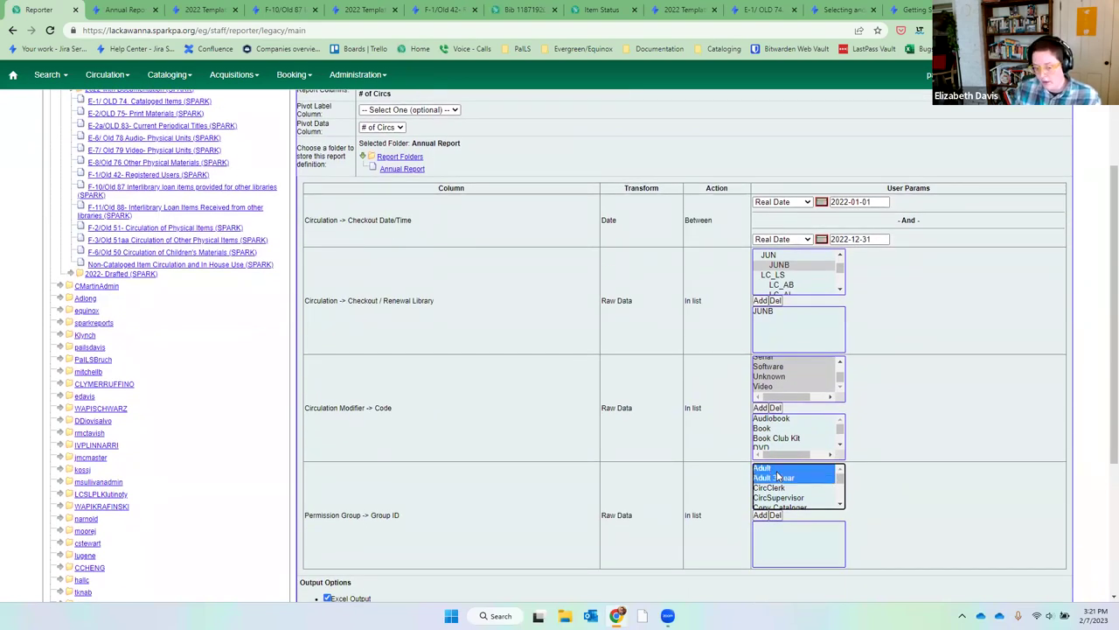
{"action": "key", "text": "shift+Up"}
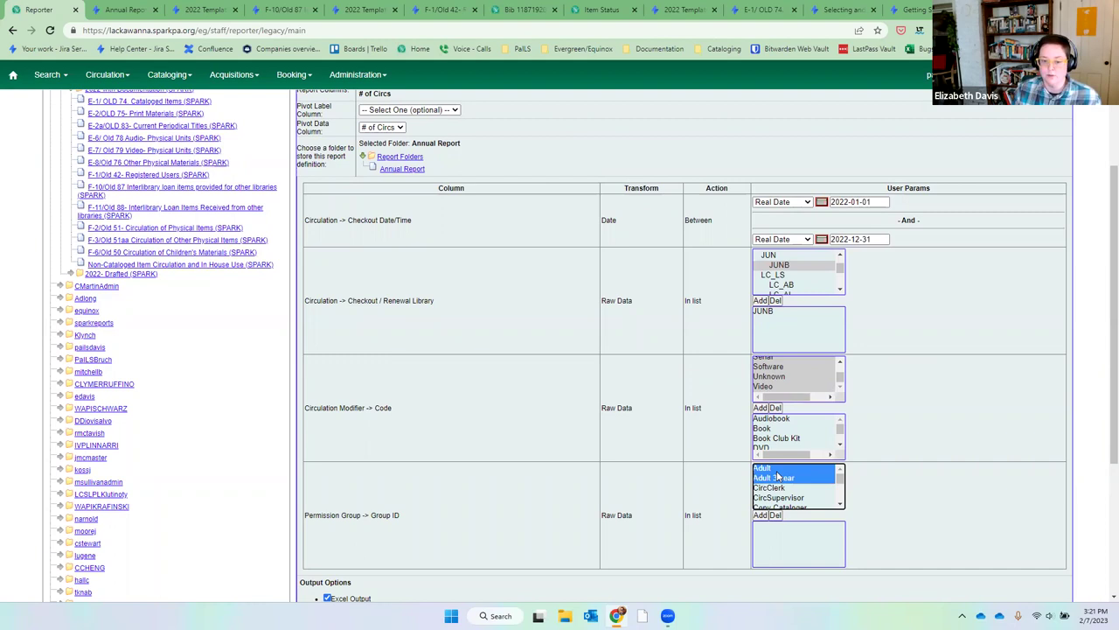
{"action": "left_click", "coordinate": [760, 515]}
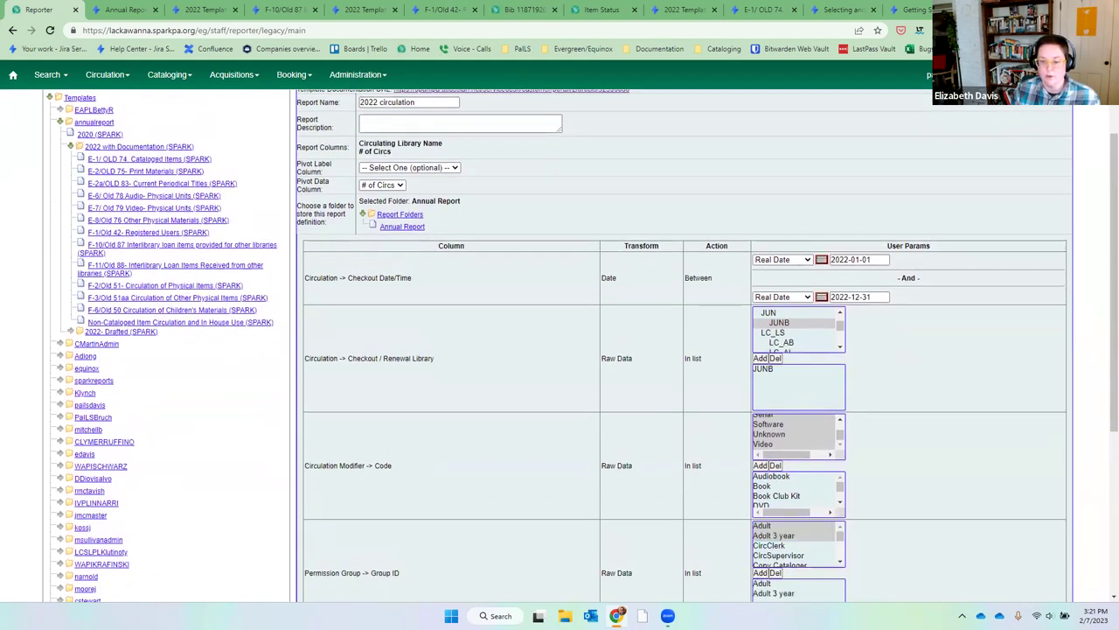
{"action": "left_click_drag", "start_coordinate": [1106, 419], "coordinate": [1111, 489]}
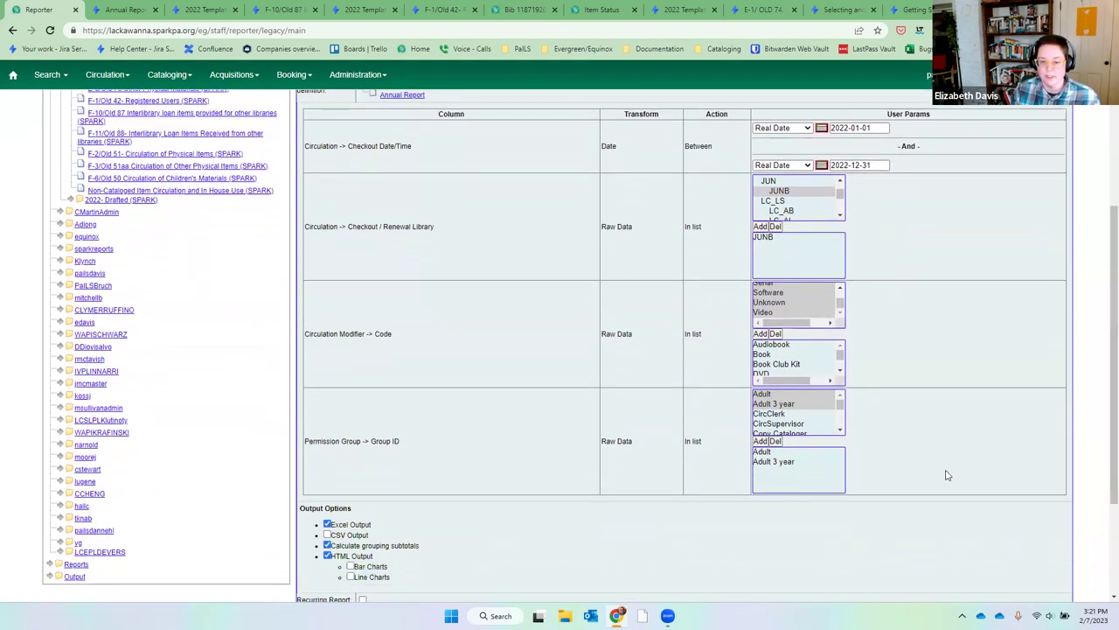
{"action": "scroll", "coordinate": [838, 437], "scroll_direction": "down", "scroll_amount": 1}
{"action": "left_click", "coordinate": [833, 421]}
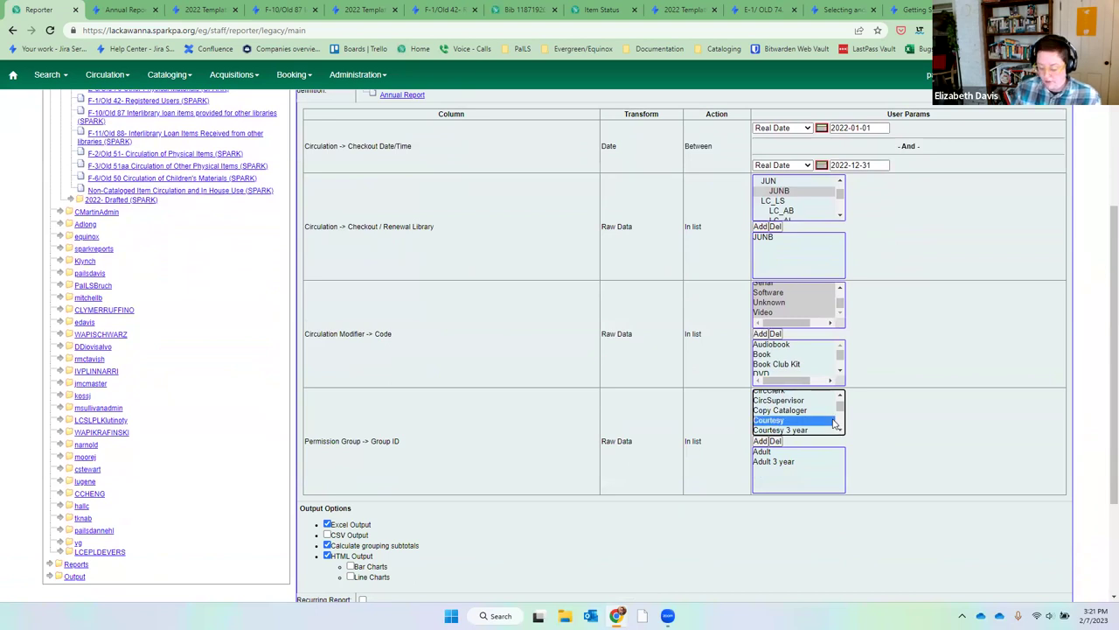
{"action": "left_click", "coordinate": [836, 426], "text": "shift"}
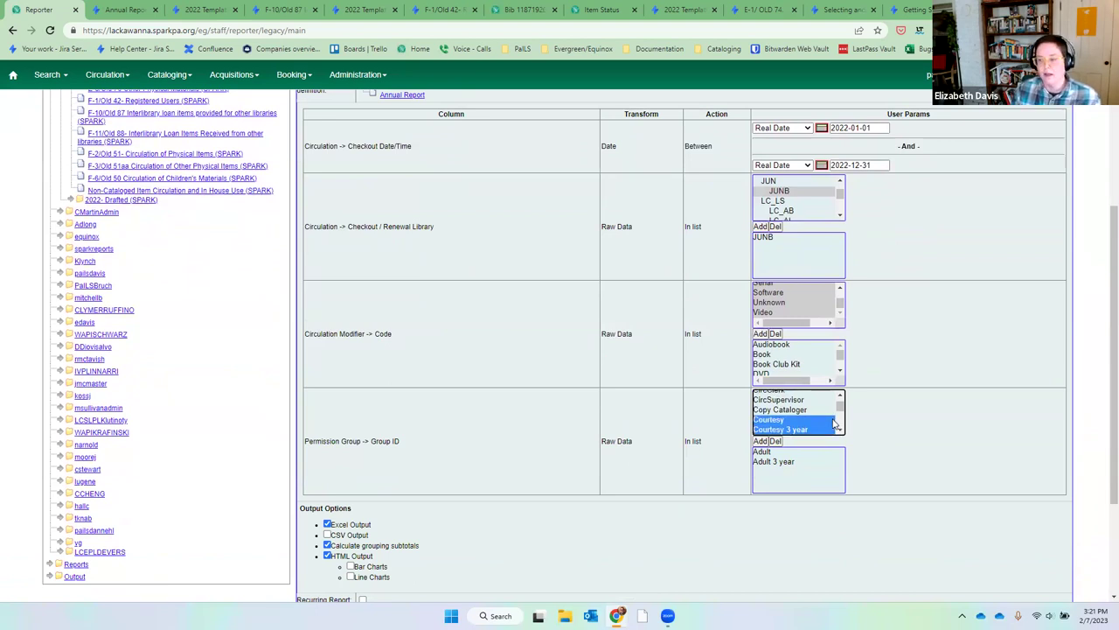
{"action": "left_click", "coordinate": [760, 441]}
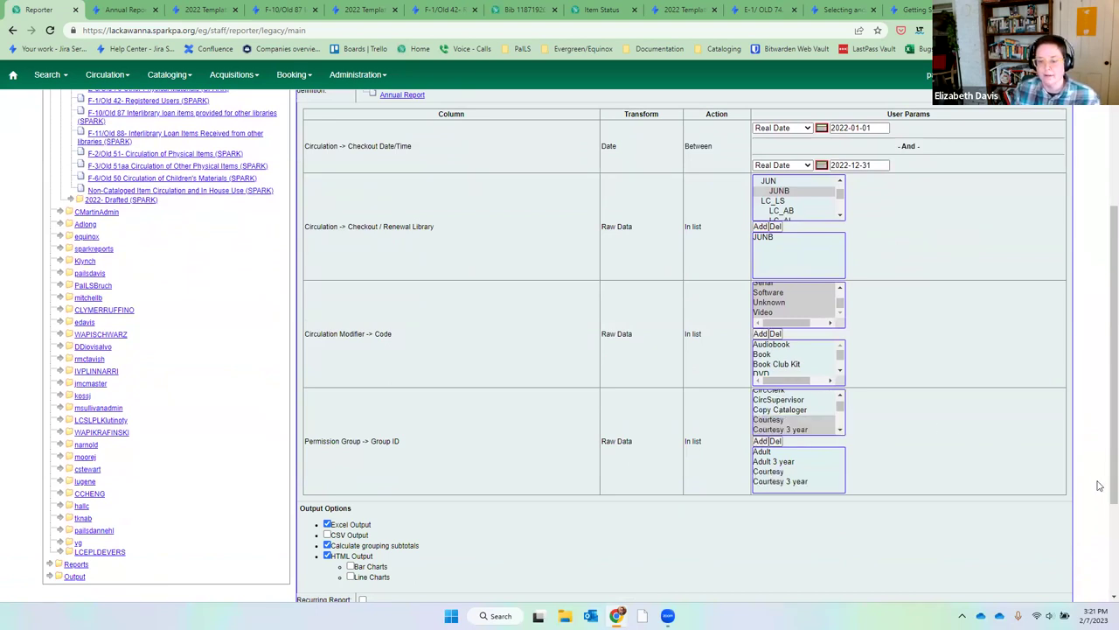
Add the Extended and Internet Only through Juvenile/YA 3 year permission groups.
{"action": "left_click", "coordinate": [840, 428]}
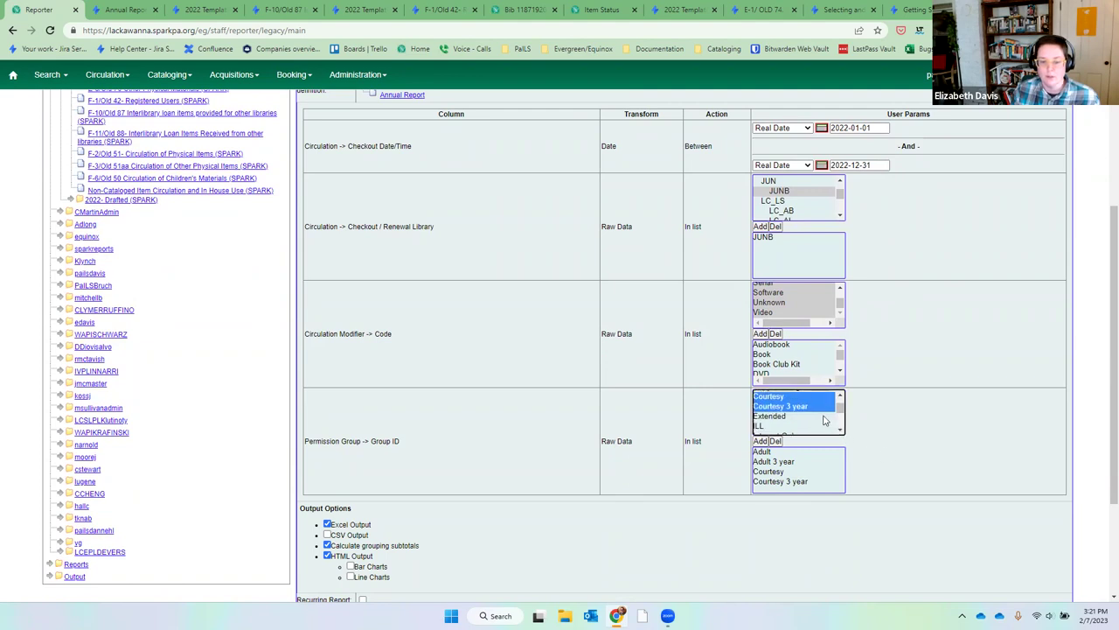
{"action": "left_click", "coordinate": [822, 418]}
{"action": "left_click", "coordinate": [760, 441]}
{"action": "left_click", "coordinate": [840, 429]}
{"action": "left_click", "coordinate": [814, 414]}
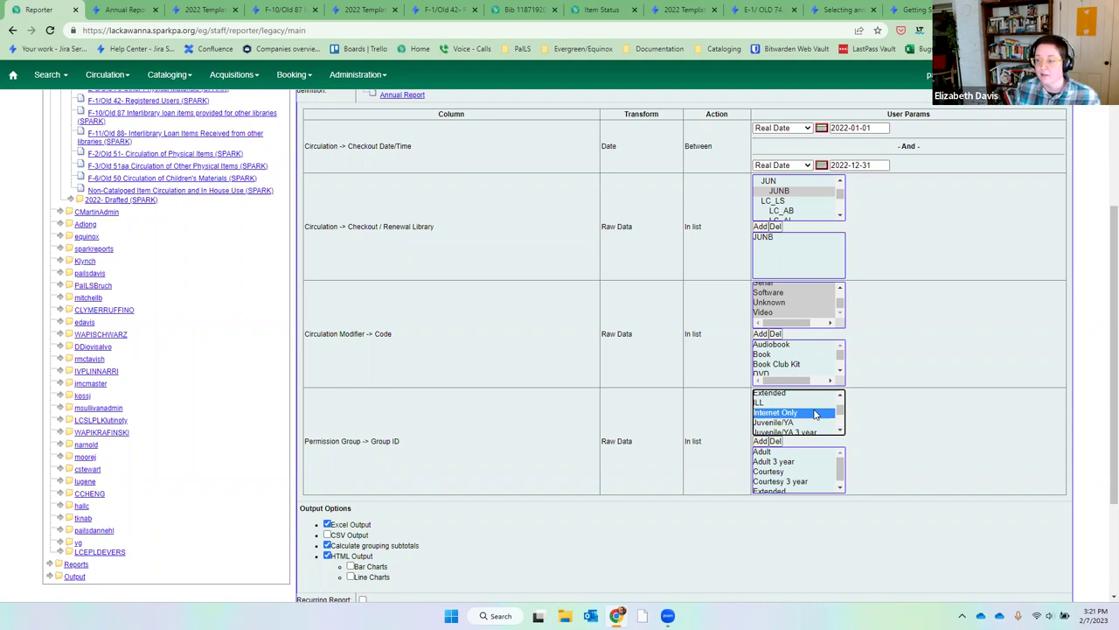
{"action": "key", "text": "shift+Down"}
{"action": "key", "text": "shift+Down"}
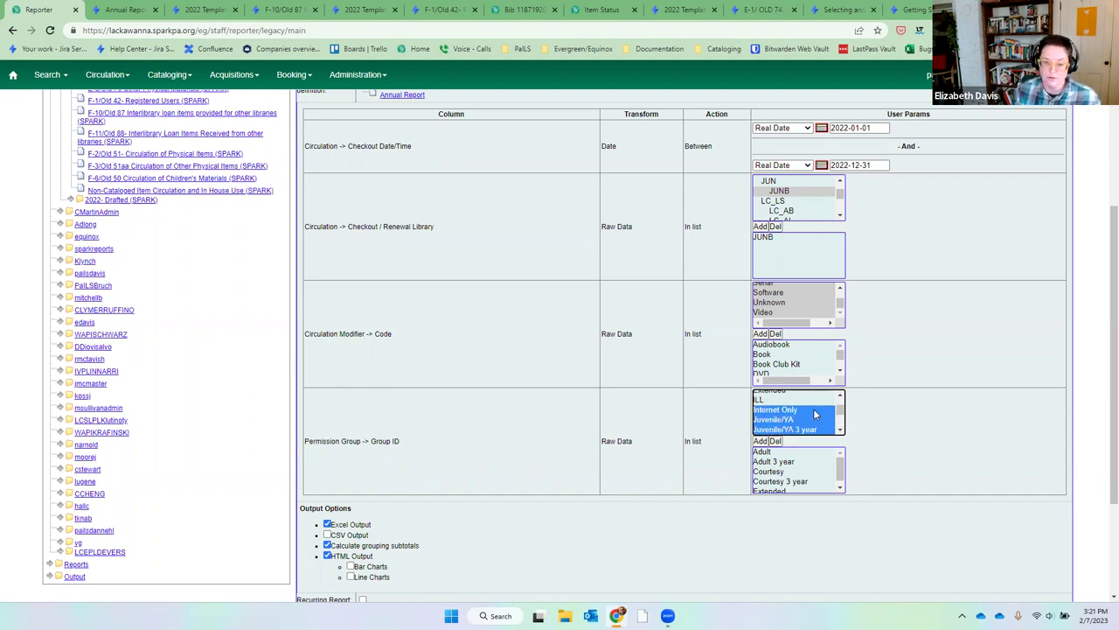
{"action": "left_click", "coordinate": [760, 442]}
{"action": "left_click", "coordinate": [840, 431]}
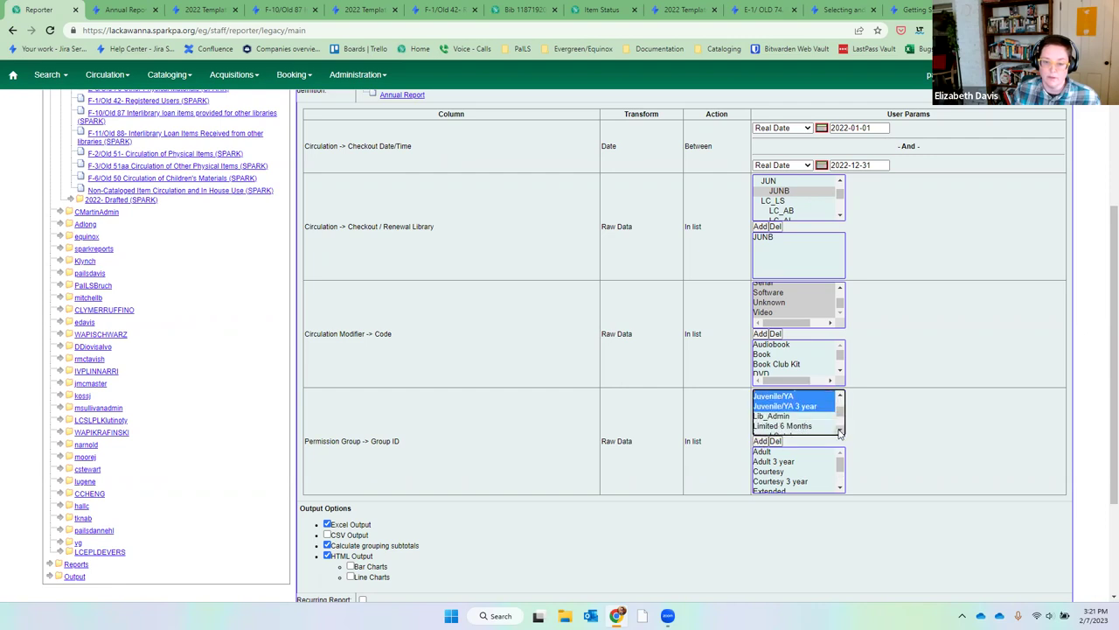
Add the Limited 6 Months, Outreach and Temporary permission groups.
{"action": "left_click", "coordinate": [820, 427]}
{"action": "left_click", "coordinate": [839, 432]}
{"action": "left_click", "coordinate": [840, 432]}
{"action": "left_click", "coordinate": [839, 434]}
{"action": "left_click", "coordinate": [840, 435]}
{"action": "left_click", "coordinate": [804, 411]}
{"action": "left_click", "coordinate": [760, 441]}
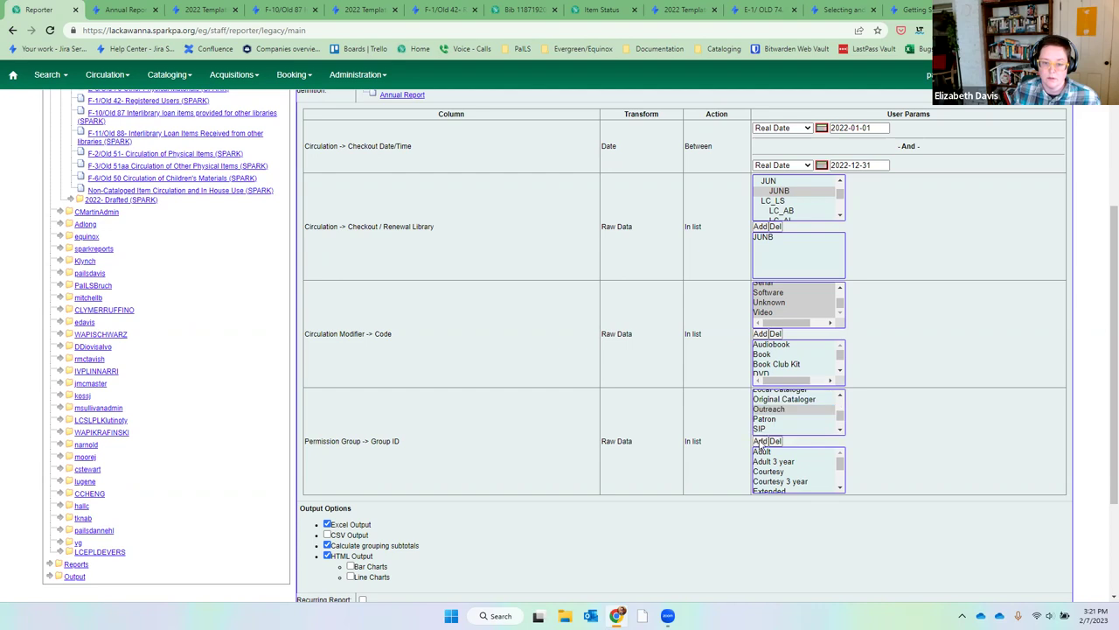
{"action": "left_click", "coordinate": [840, 432]}
{"action": "left_click", "coordinate": [839, 432]}
{"action": "left_click", "coordinate": [839, 432]}
{"action": "left_click", "coordinate": [839, 432]}
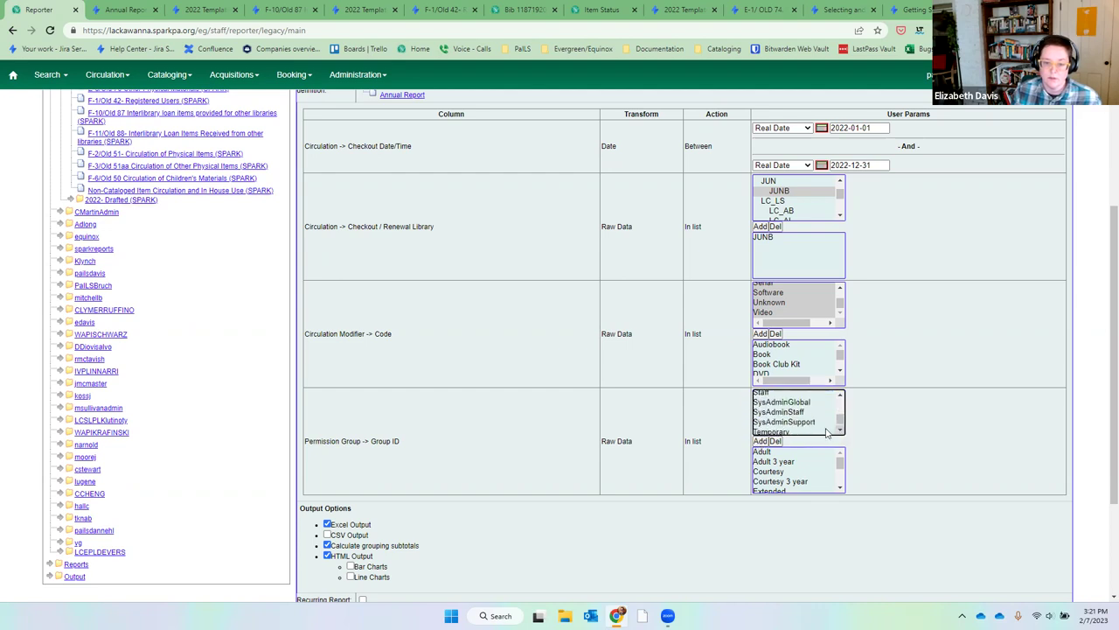
{"action": "left_click", "coordinate": [824, 429]}
{"action": "left_click", "coordinate": [761, 441]}
{"action": "left_click", "coordinate": [839, 487]}
{"action": "left_click", "coordinate": [839, 487]}
{"action": "left_click", "coordinate": [839, 487]}
{"action": "left_click", "coordinate": [839, 488]}
{"action": "left_click", "coordinate": [840, 396]}
{"action": "left_click", "coordinate": [839, 396]}
{"action": "left_click", "coordinate": [839, 396]}
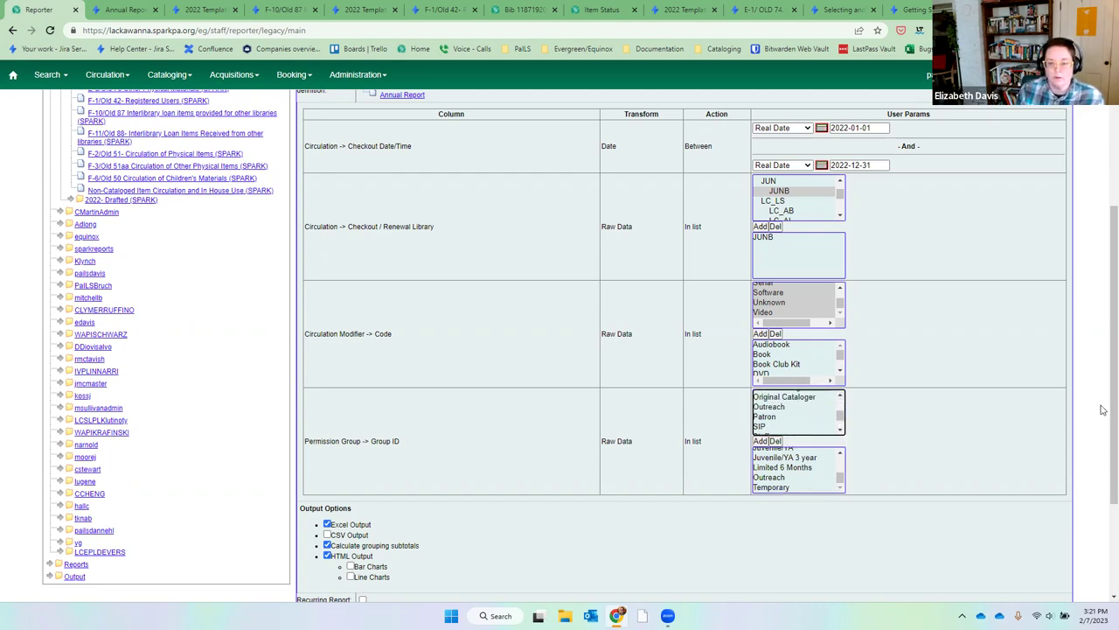
{"action": "scroll", "coordinate": [1105, 411], "scroll_direction": "down", "scroll_amount": 2}
{"action": "scroll", "coordinate": [483, 461], "scroll_direction": "down", "scroll_amount": 2}
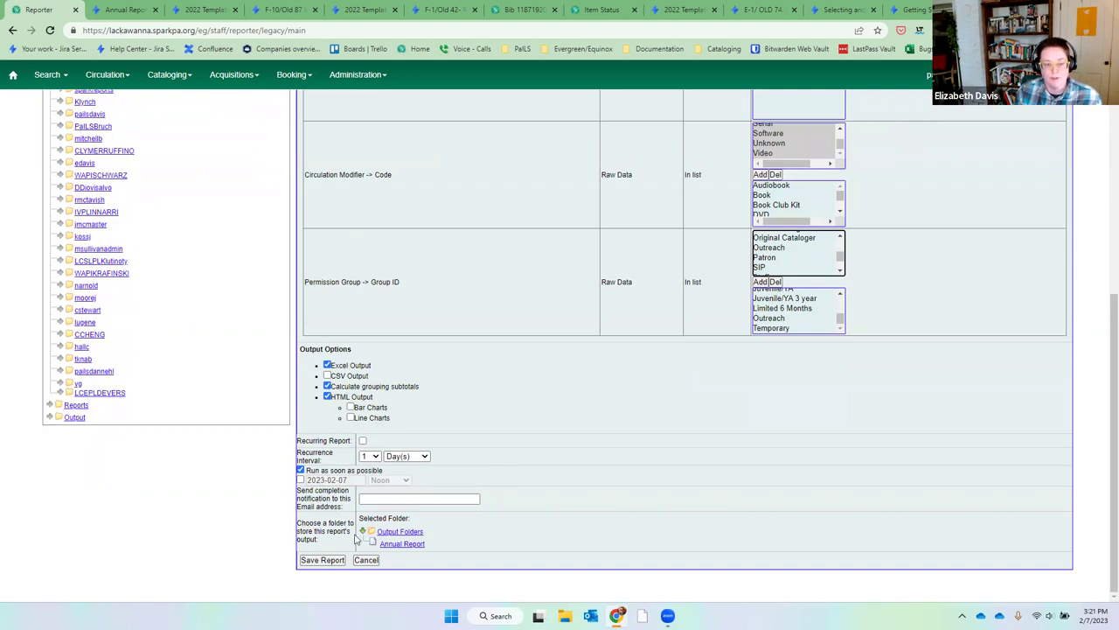
Send the 2022 circulation output to Annual Report, save the report, and dismiss the confirmation.
{"action": "left_click", "coordinate": [395, 544]}
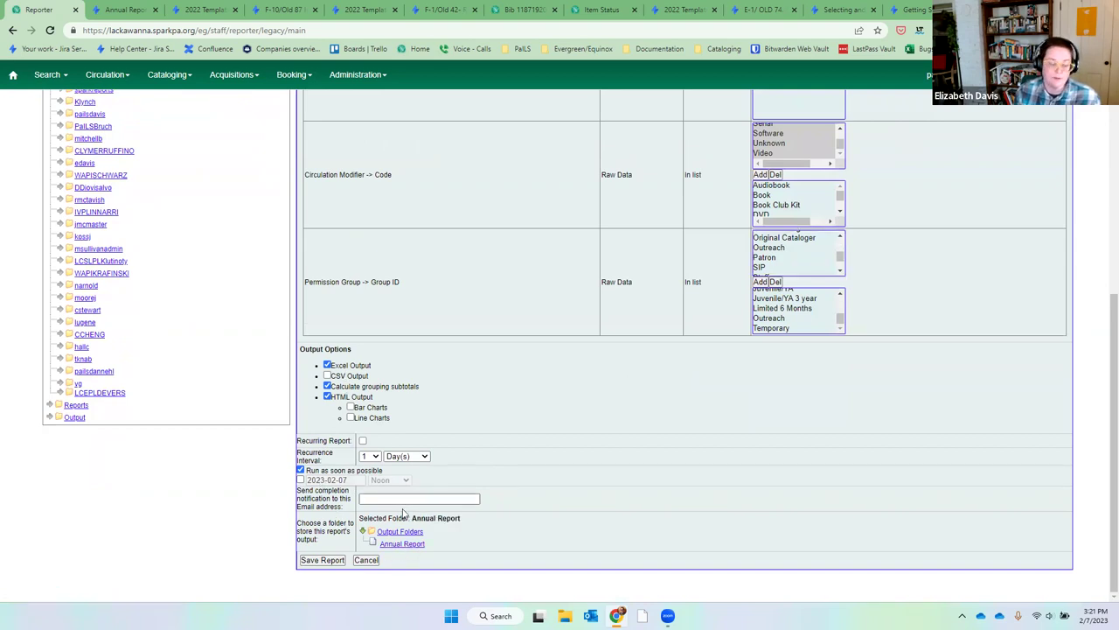
{"action": "left_click", "coordinate": [308, 564]}
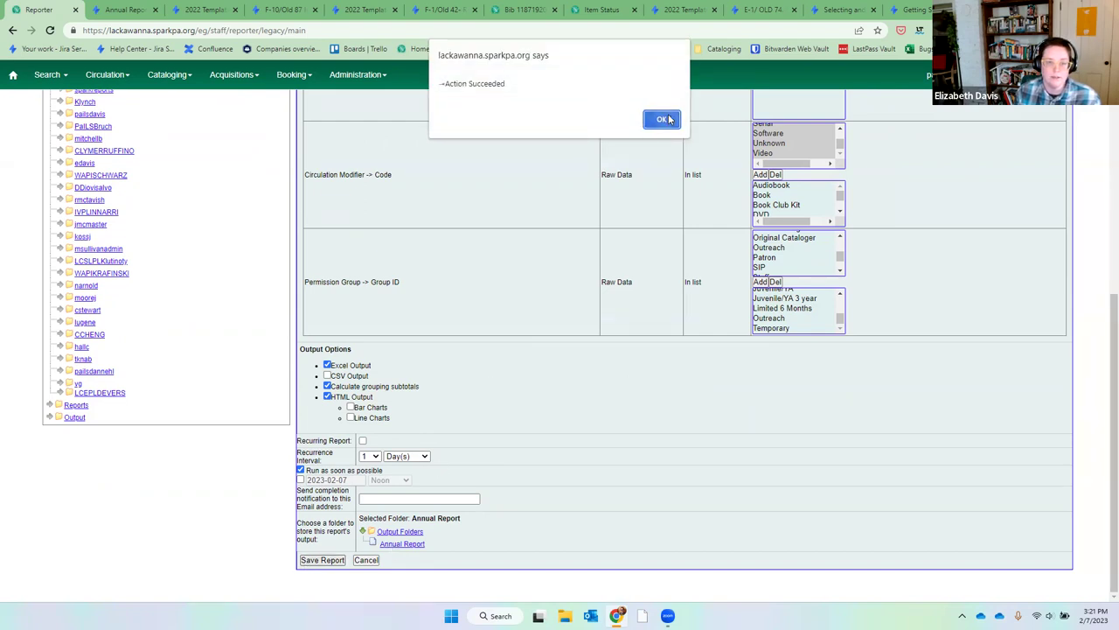
{"action": "left_click", "coordinate": [669, 119]}
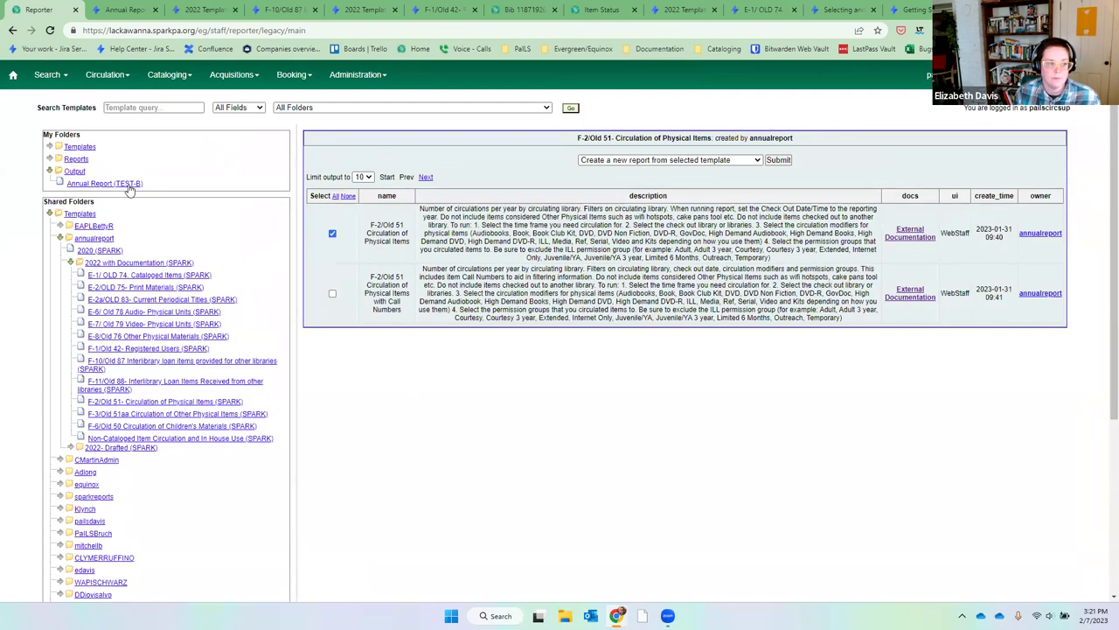
View the 2022 circulation tabular output, then open the F-3/Old 51aa Circulation of Other Physical Items templates.
{"action": "left_click", "coordinate": [131, 184]}
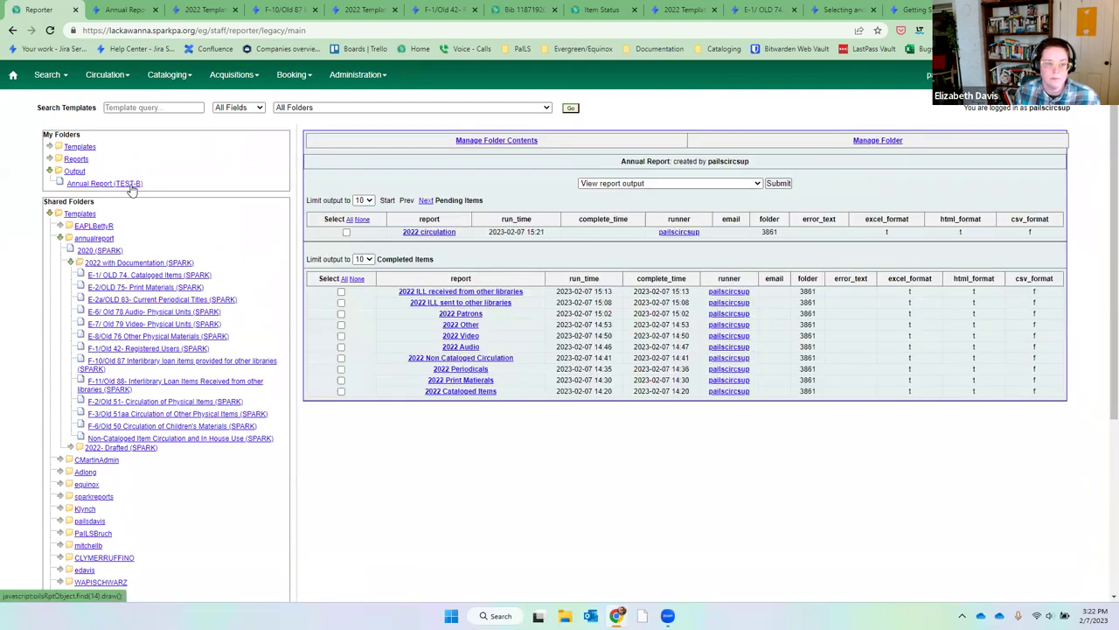
{"action": "left_click", "coordinate": [130, 185]}
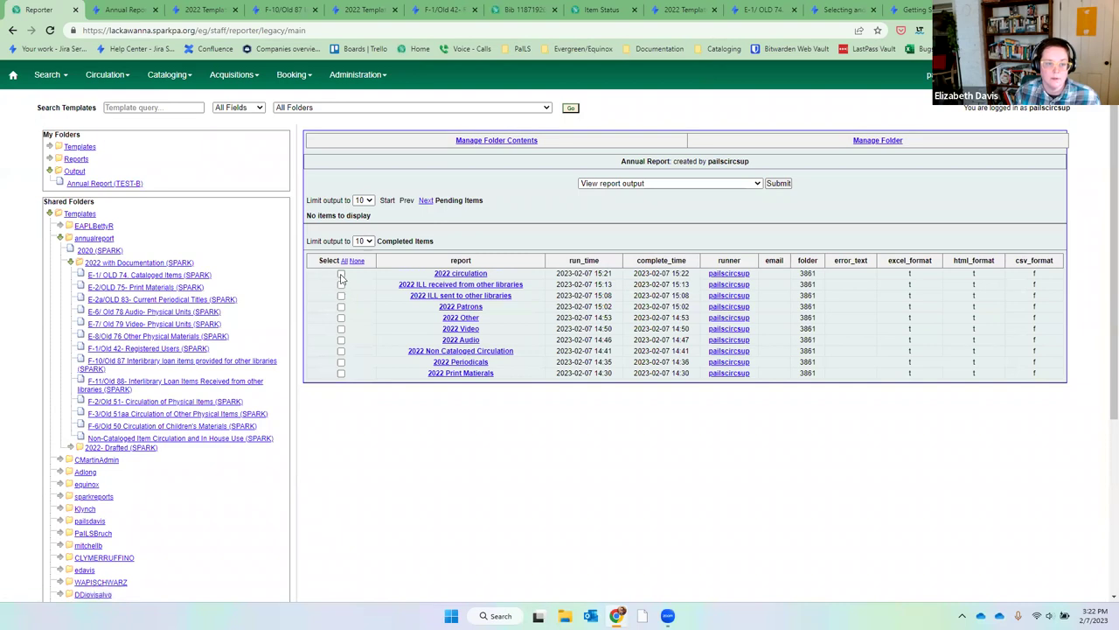
{"action": "left_click", "coordinate": [780, 183]}
{"action": "left_click_drag", "start_coordinate": [194, 18], "coordinate": [623, 168]}
{"action": "left_click", "coordinate": [604, 242]}
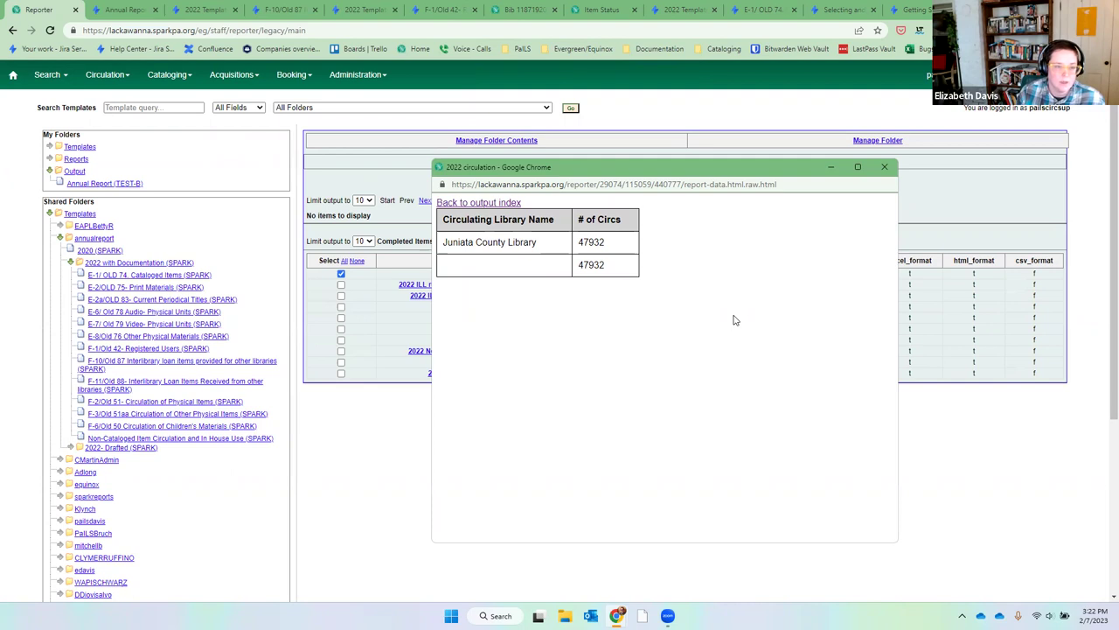
{"action": "left_click", "coordinate": [884, 166]}
{"action": "left_click", "coordinate": [138, 415]}
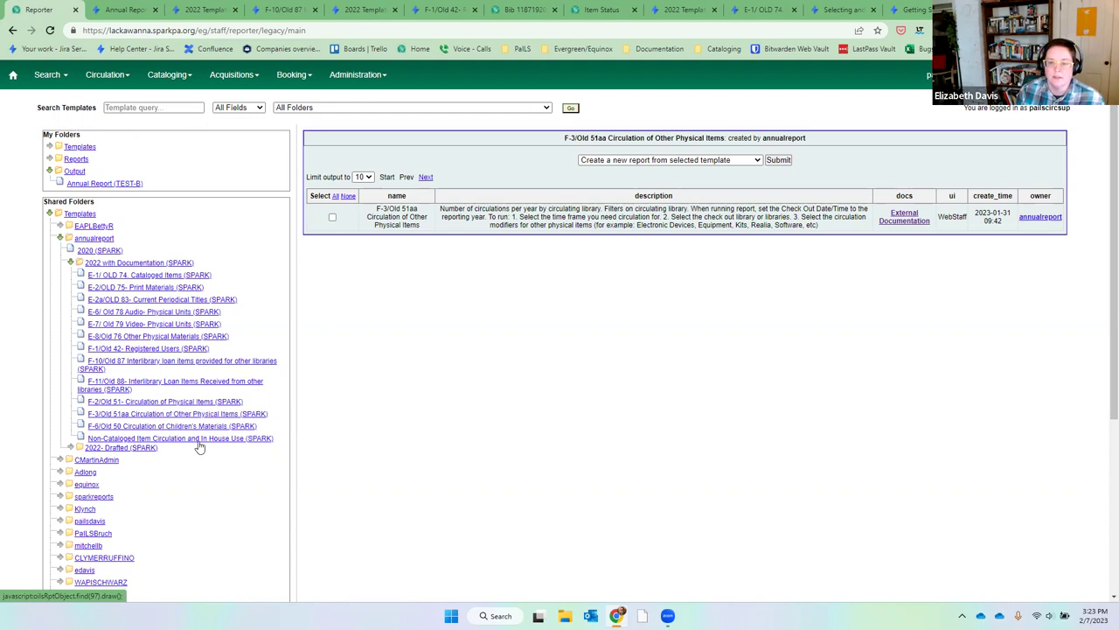
Start a report from the F-3/Old 51aa template named '2022 other', stored in Annual Report.
{"action": "left_click", "coordinate": [333, 217]}
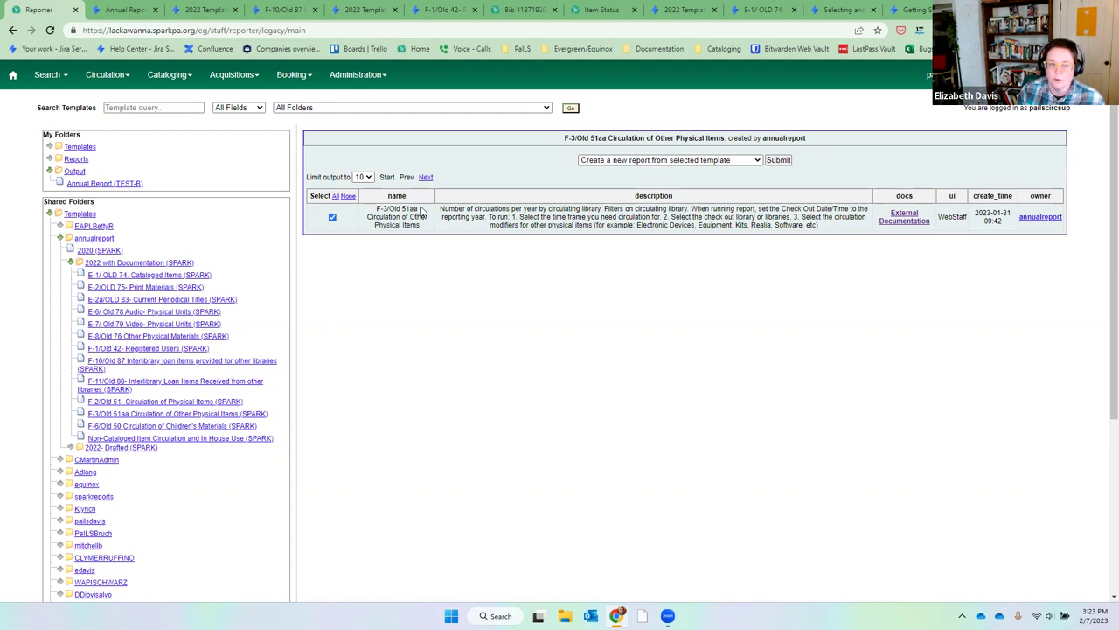
{"action": "left_click", "coordinate": [779, 161]}
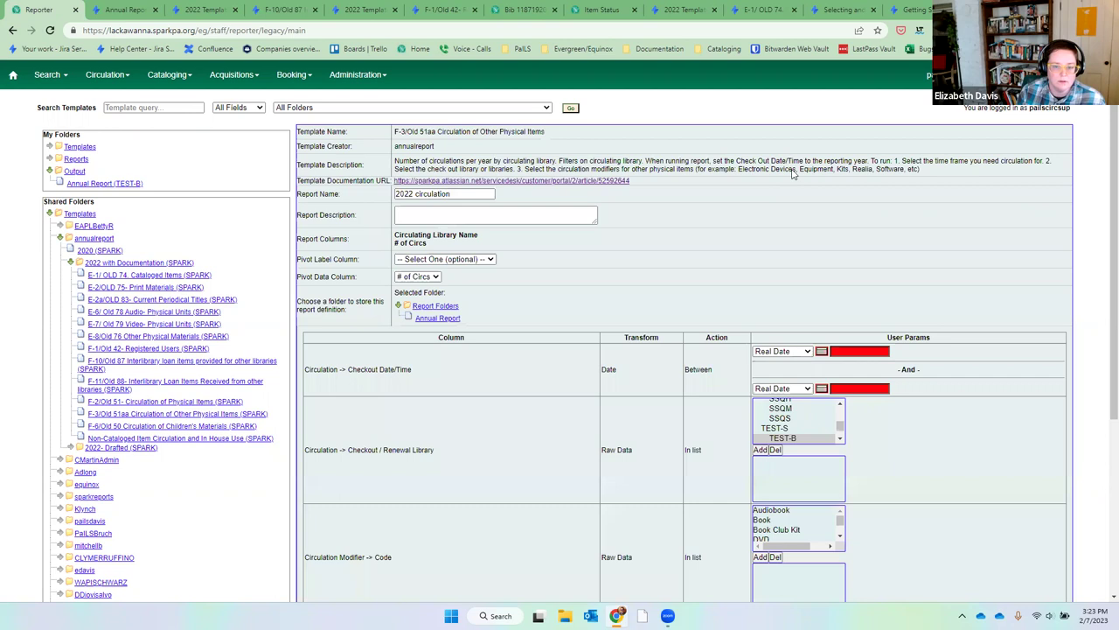
{"action": "left_click_drag", "start_coordinate": [495, 194], "coordinate": [418, 194]}
{"action": "type", "text": "other"}
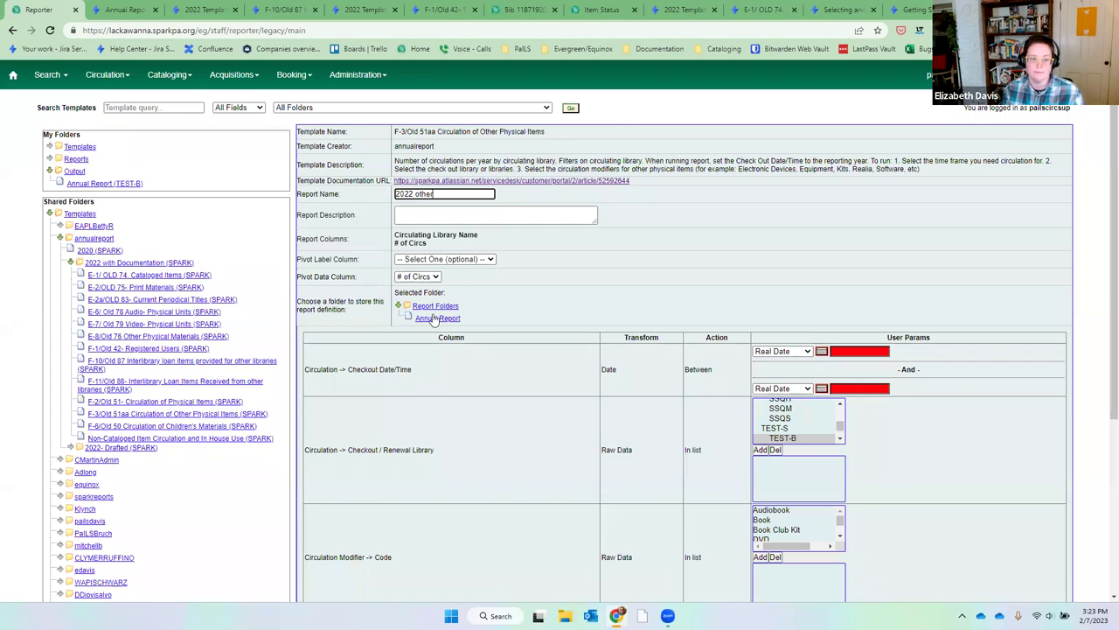
{"action": "left_click", "coordinate": [435, 319]}
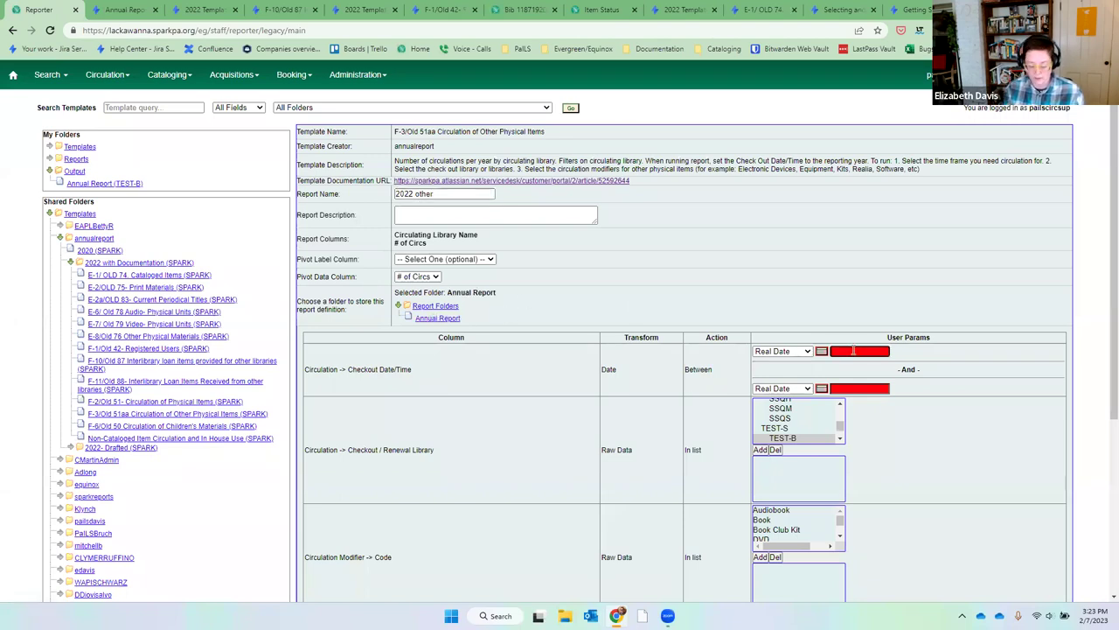
Set the 2022 checkout dates and add libraries SSQF, SSQH, SSQM and SSQS.
{"action": "left_click", "coordinate": [853, 351]}
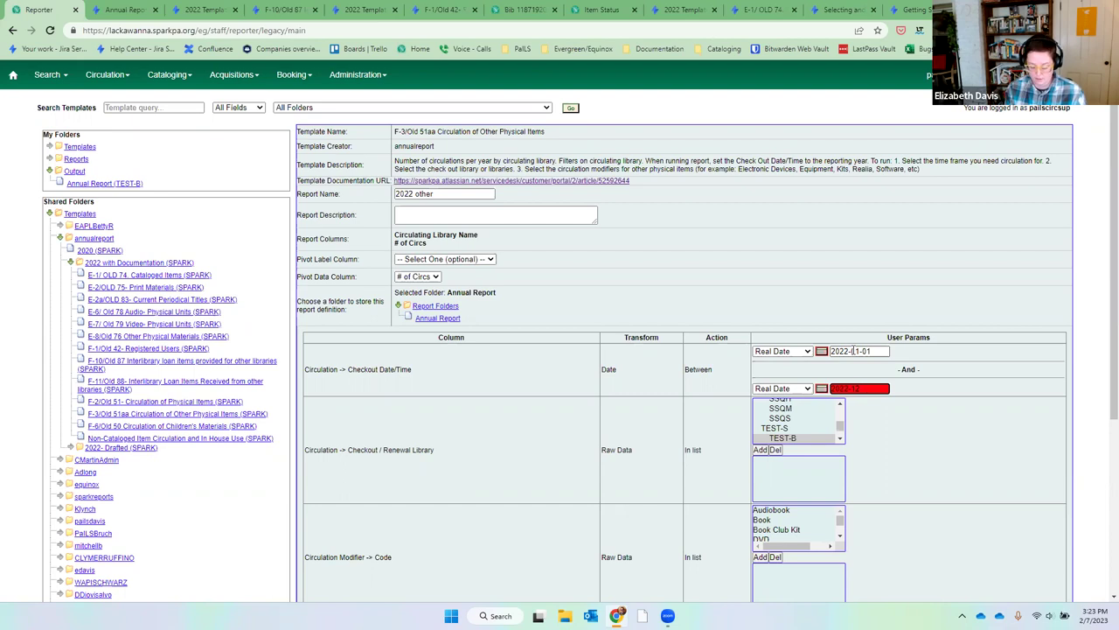
{"action": "type", "text": "0"}
{"action": "left_click", "coordinate": [840, 404]}
{"action": "left_click", "coordinate": [841, 404]}
{"action": "left_click", "coordinate": [825, 412]}
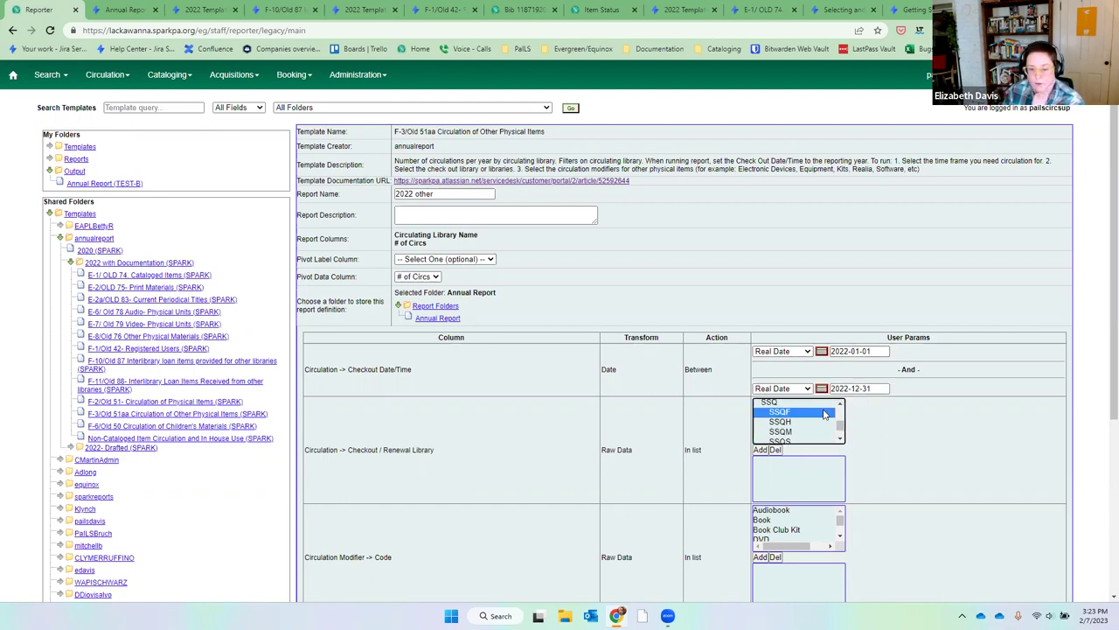
{"action": "key", "text": "shift+Down"}
{"action": "key", "text": "shift+Down"}
{"action": "key", "text": "shift+Down"}
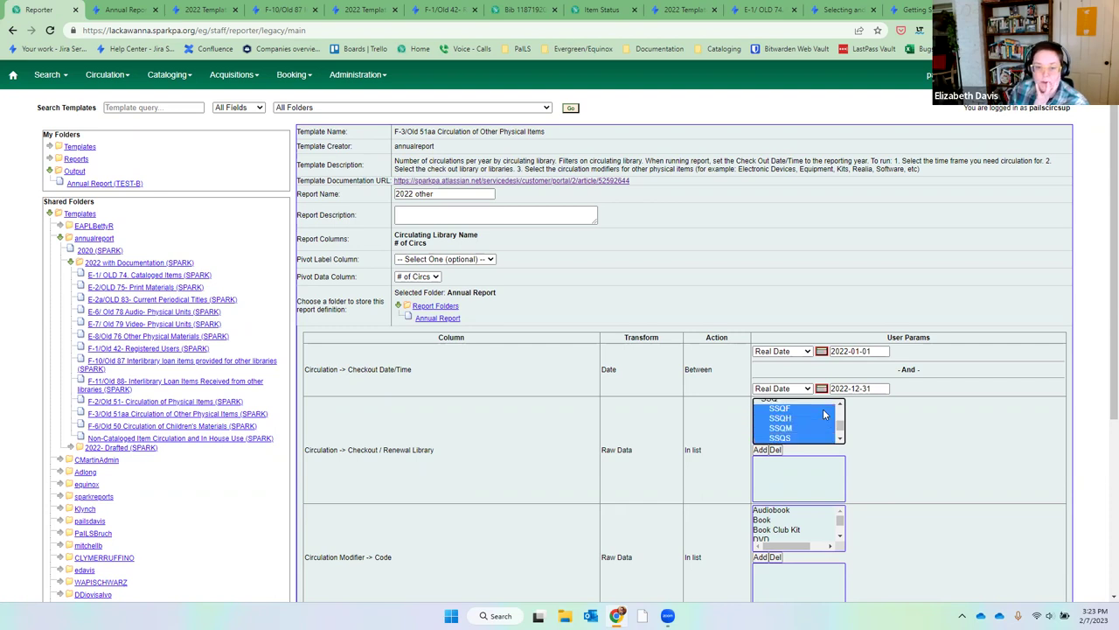
{"action": "left_click", "coordinate": [761, 450]}
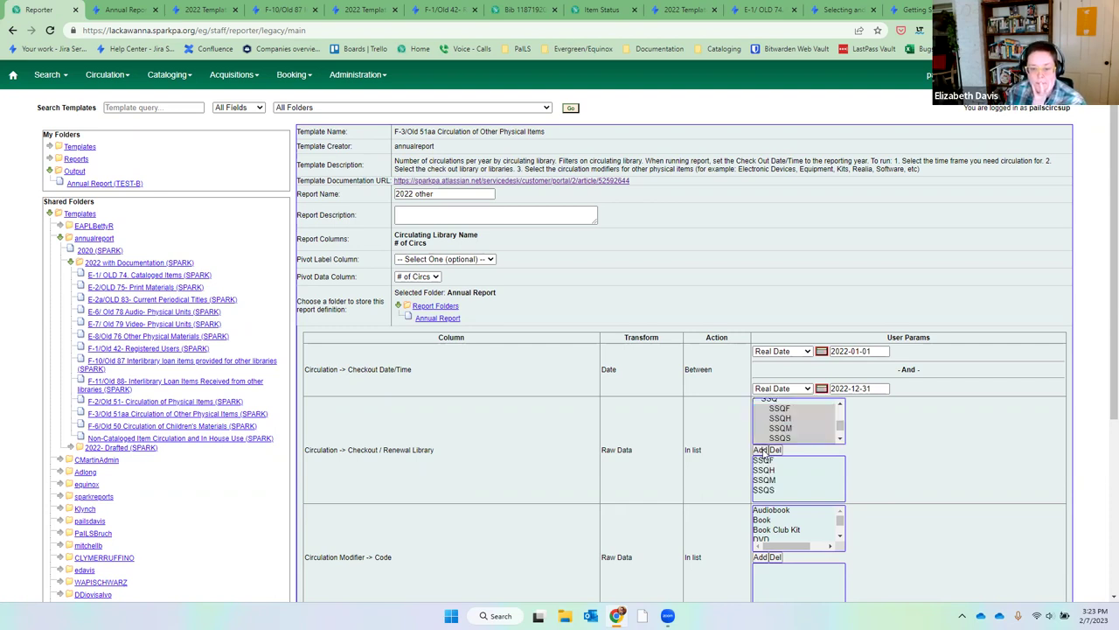
Add circulation modifiers Electronic Device, Equipment, Kit, Realia and Software to the filter.
{"action": "left_click", "coordinate": [839, 539]}
{"action": "left_click", "coordinate": [823, 523]}
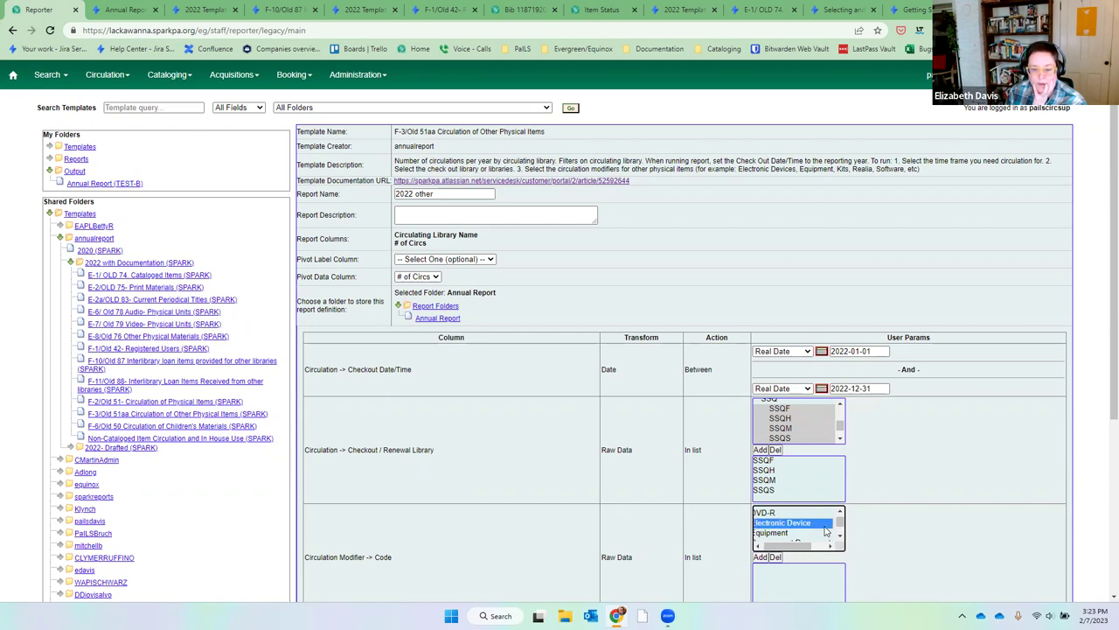
{"action": "left_click", "coordinate": [823, 530], "text": "shift"}
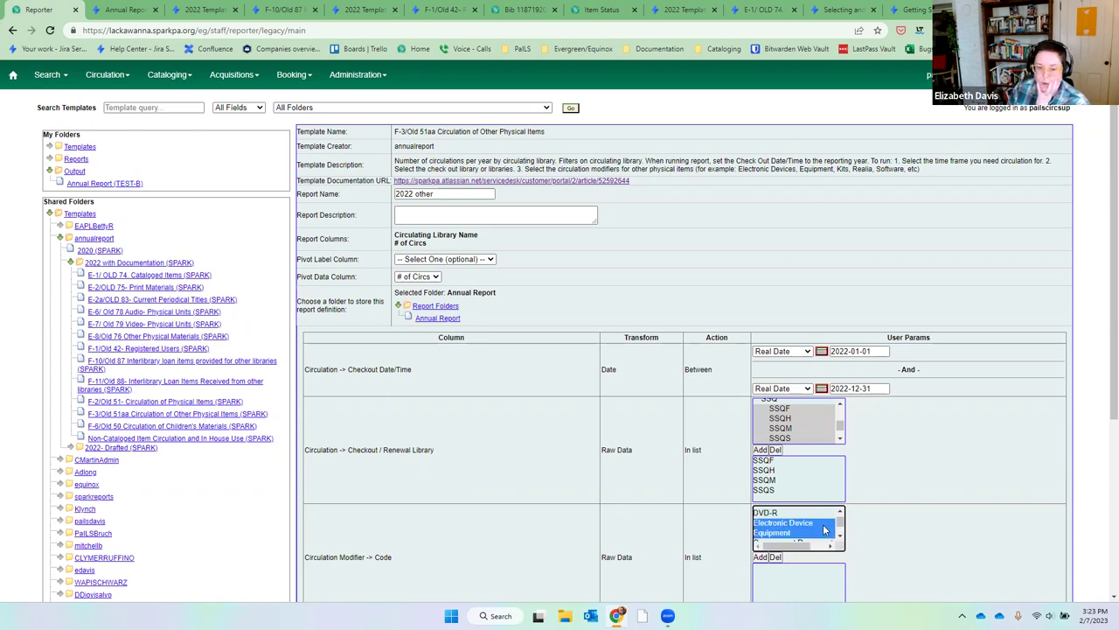
{"action": "scroll", "coordinate": [814, 524], "scroll_direction": "down", "scroll_amount": 2}
{"action": "left_click", "coordinate": [760, 557]}
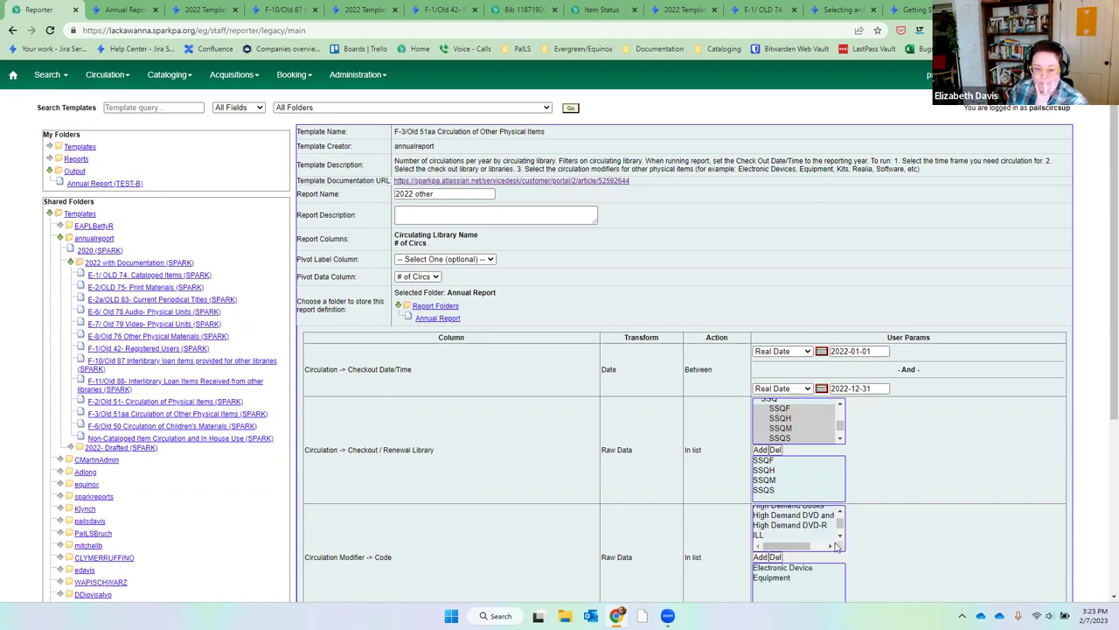
{"action": "scroll", "coordinate": [840, 535], "scroll_direction": "down", "scroll_amount": 1}
{"action": "left_click", "coordinate": [823, 523]}
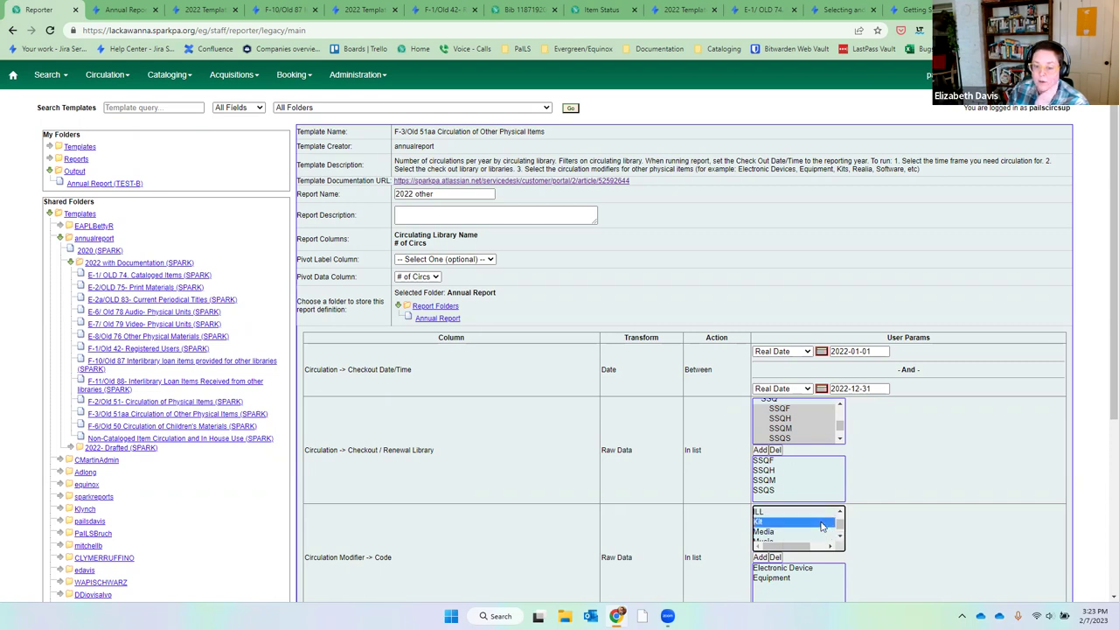
{"action": "left_click", "coordinate": [757, 558]}
{"action": "left_click", "coordinate": [839, 536]}
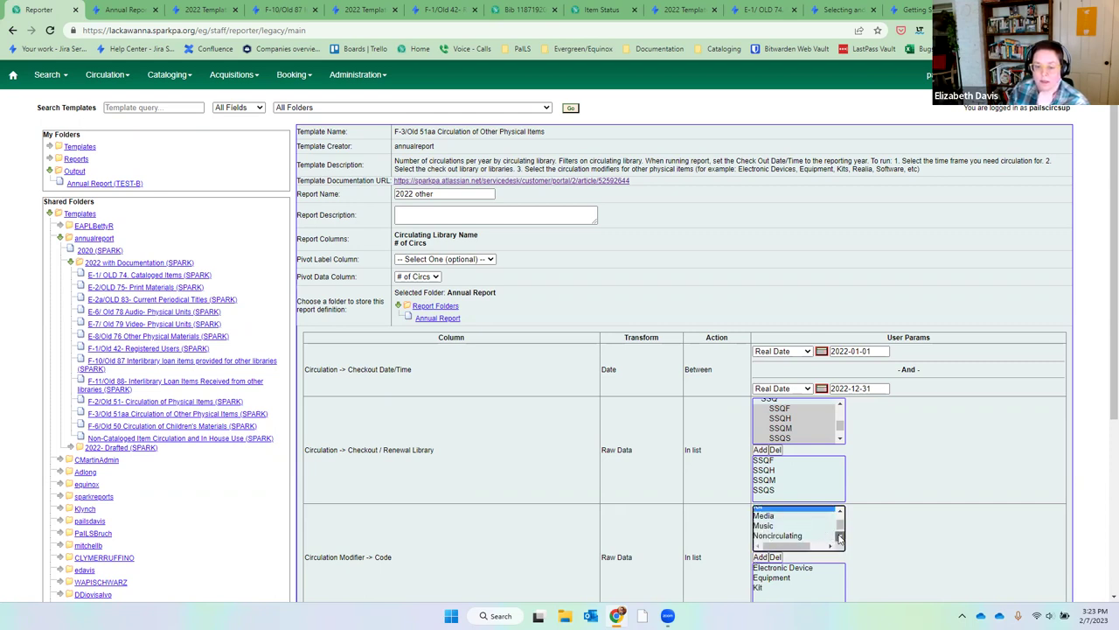
{"action": "left_click", "coordinate": [812, 537]}
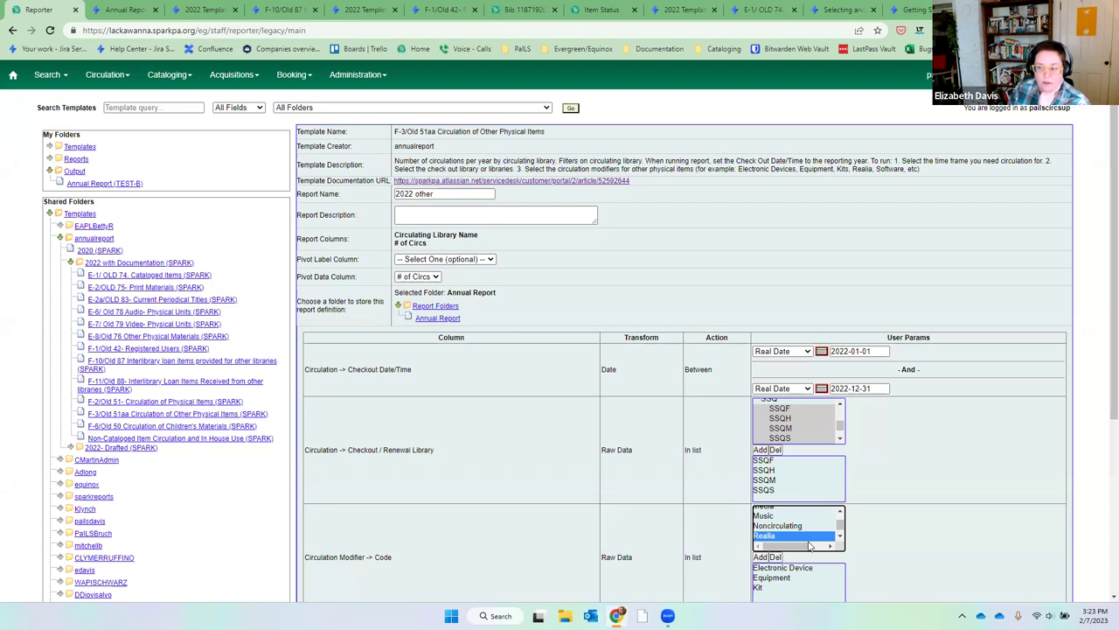
{"action": "left_click", "coordinate": [760, 557]}
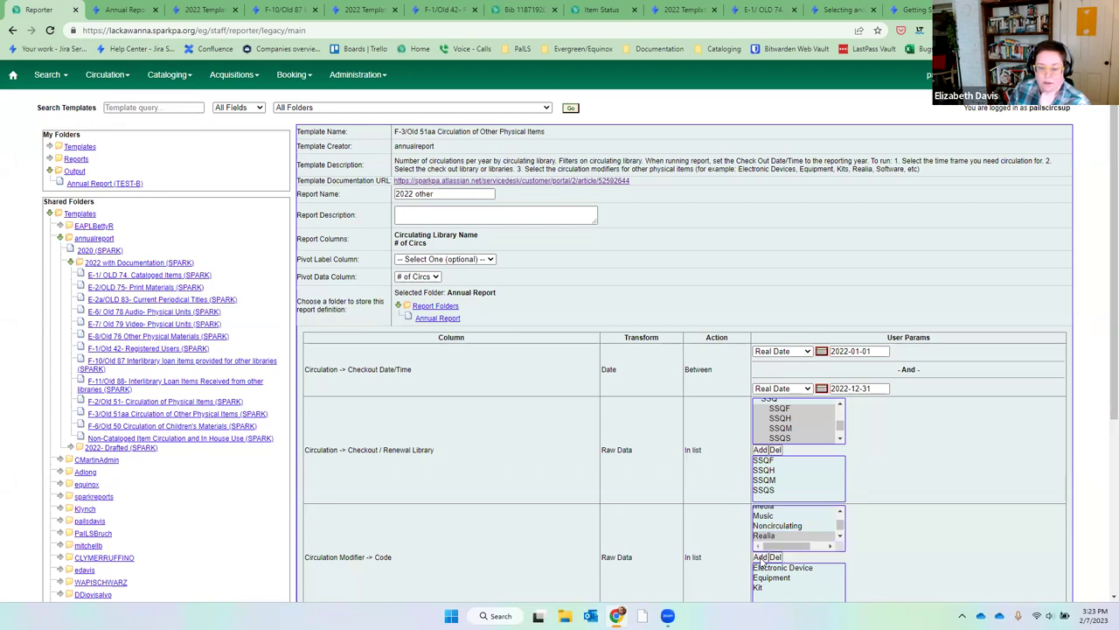
{"action": "left_click", "coordinate": [840, 537]}
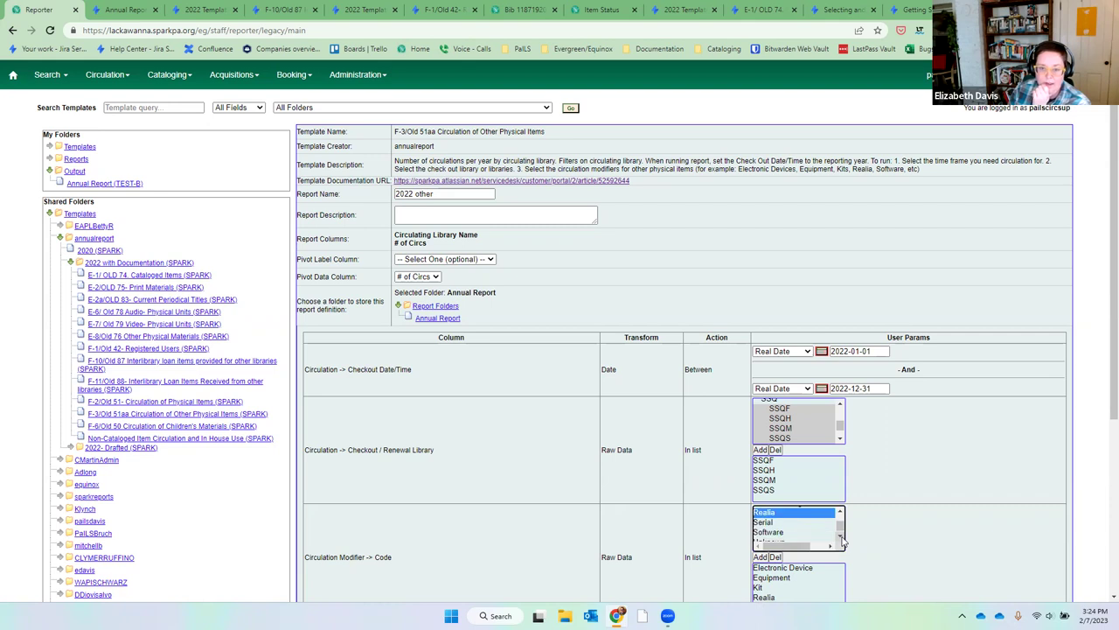
{"action": "left_click", "coordinate": [806, 532]}
{"action": "left_click", "coordinate": [760, 557]}
{"action": "scroll", "coordinate": [813, 532], "scroll_direction": "down", "scroll_amount": 1}
{"action": "scroll", "coordinate": [947, 454], "scroll_direction": "down", "scroll_amount": 3}
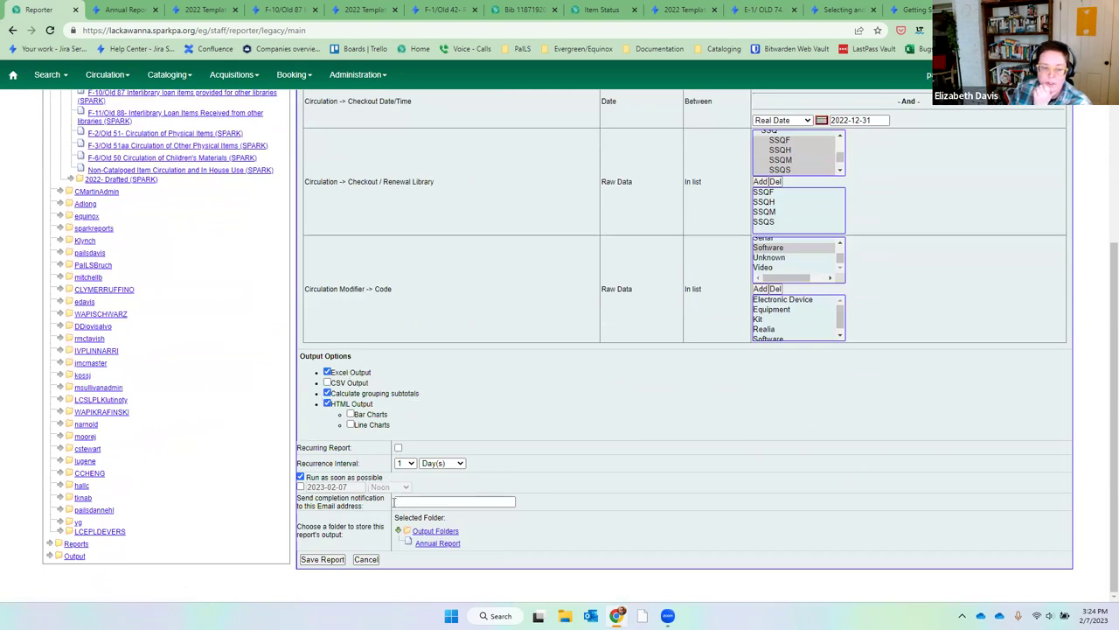
Send output to Annual Report, save the 2022 other report, and dismiss the confirmation.
{"action": "left_click", "coordinate": [423, 544]}
{"action": "left_click", "coordinate": [313, 561]}
{"action": "left_click", "coordinate": [660, 118]}
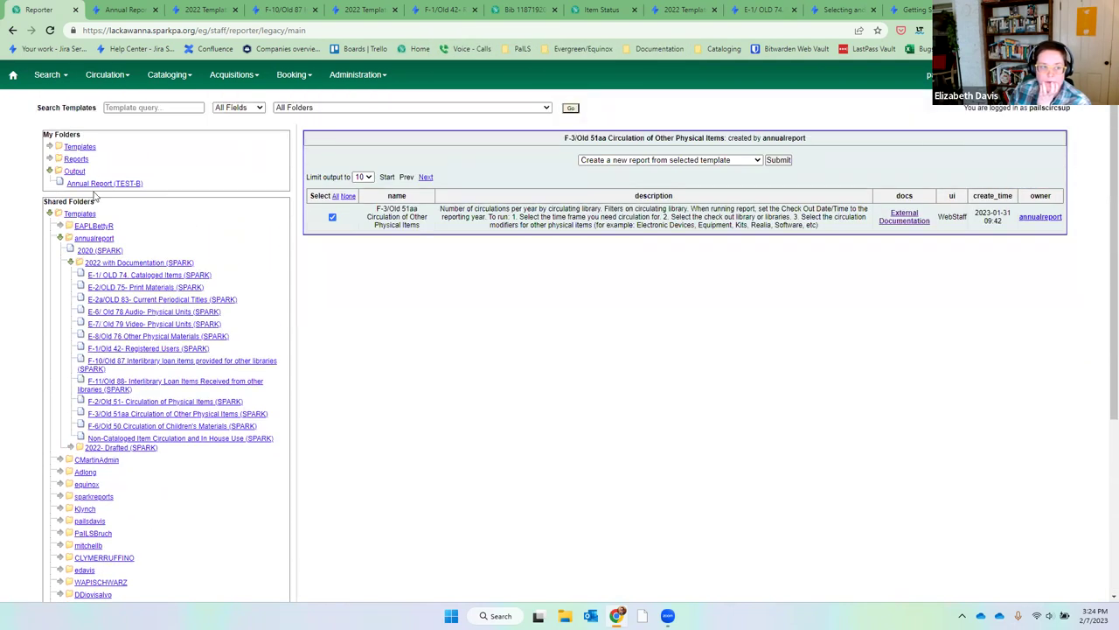
View the 2022 other table showing 222 circs, then open the F-6/Old 50 Children's Materials templates.
{"action": "left_click", "coordinate": [103, 184]}
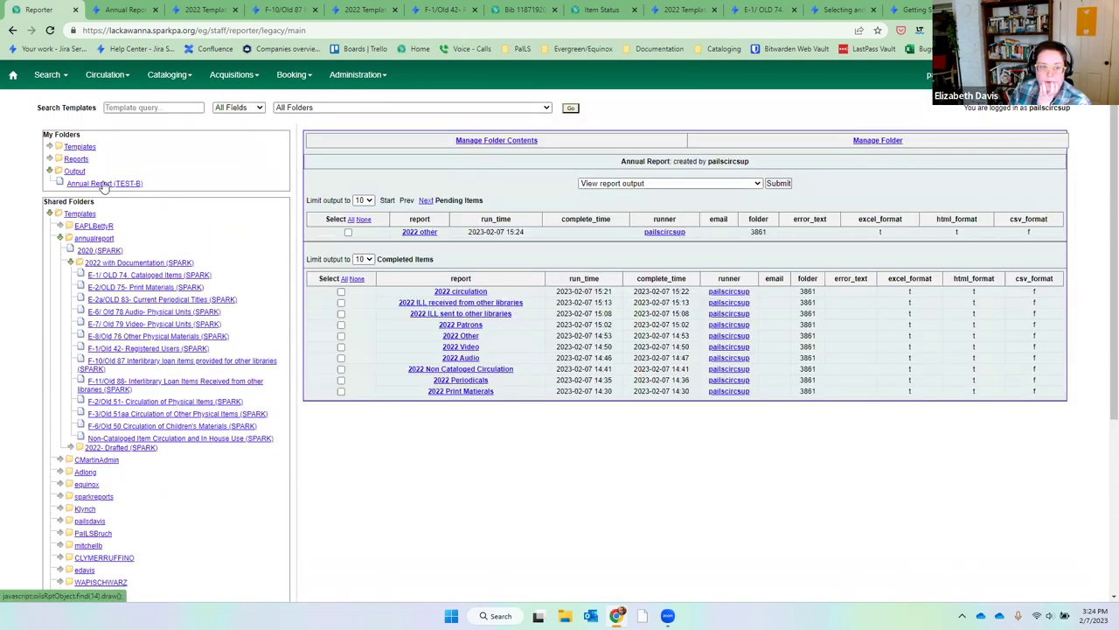
{"action": "left_click", "coordinate": [103, 185]}
{"action": "left_click", "coordinate": [341, 273]}
{"action": "left_click", "coordinate": [779, 183]}
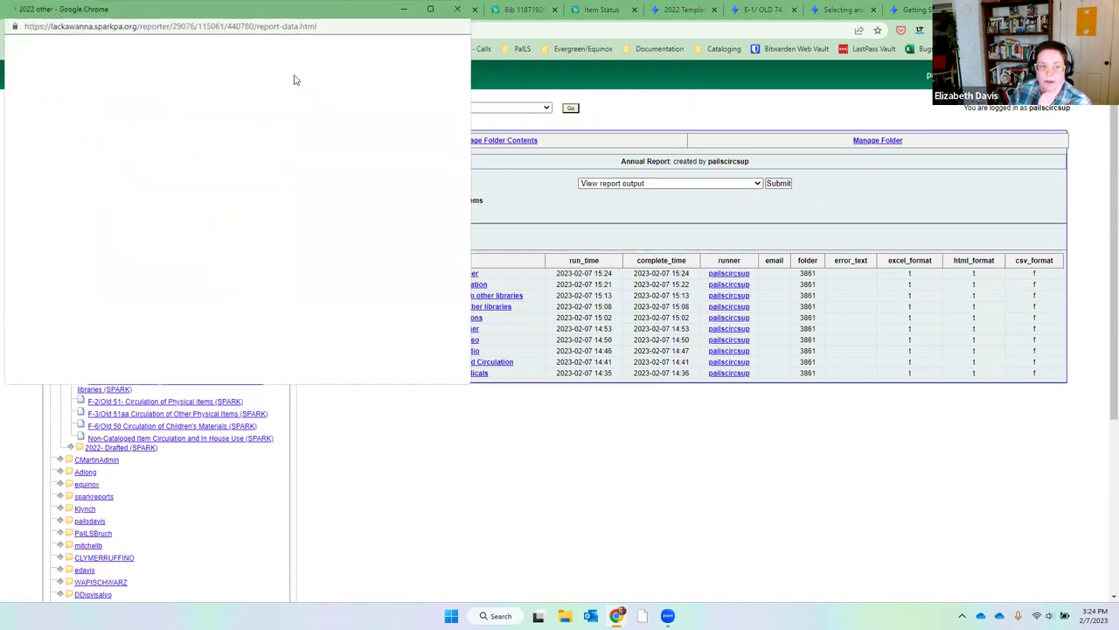
{"action": "left_click_drag", "start_coordinate": [258, 19], "coordinate": [589, 127]}
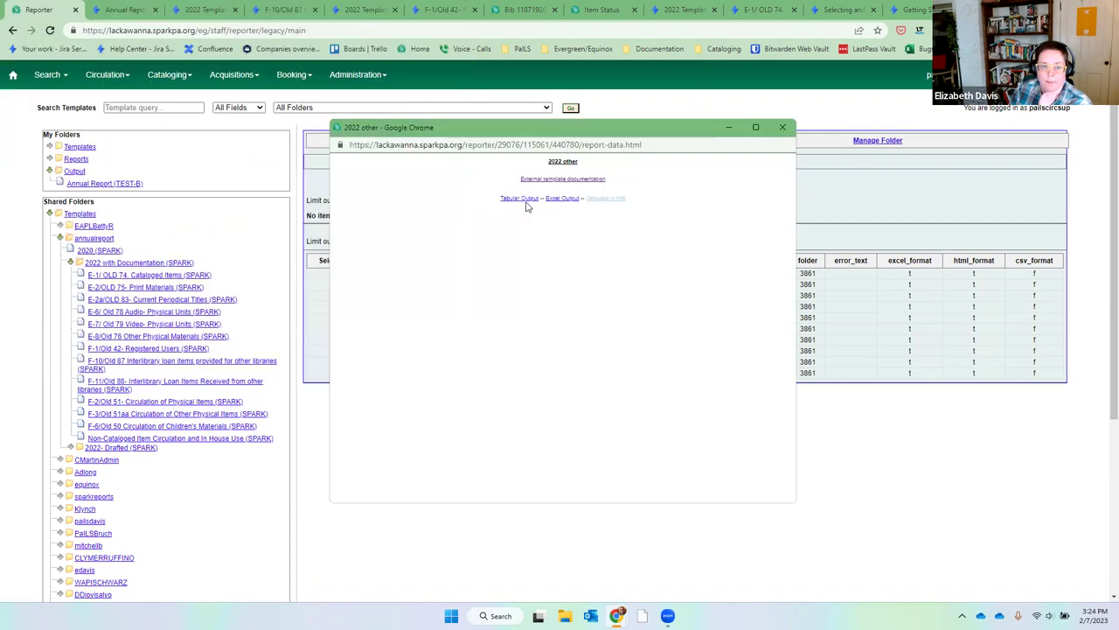
{"action": "left_click", "coordinate": [520, 198]}
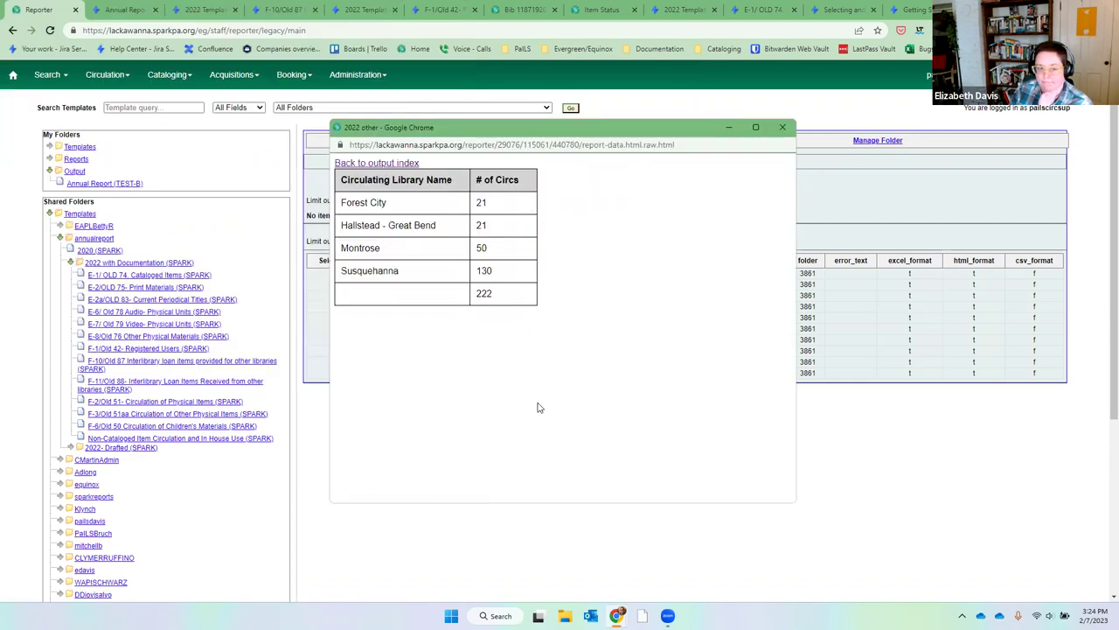
{"action": "left_click", "coordinate": [782, 128]}
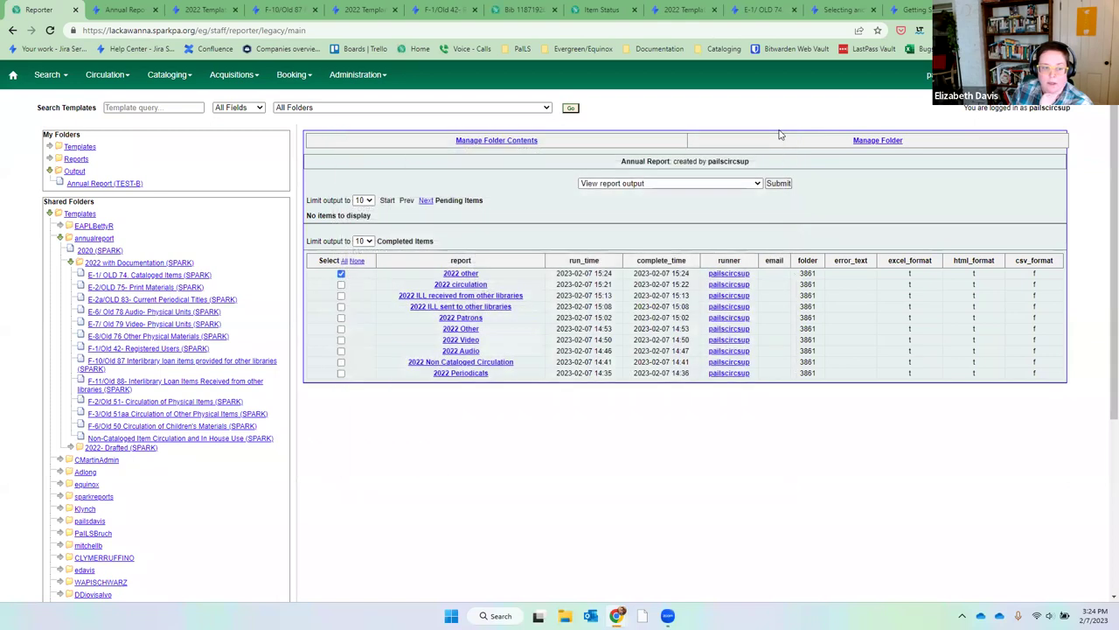
{"action": "left_click", "coordinate": [250, 426]}
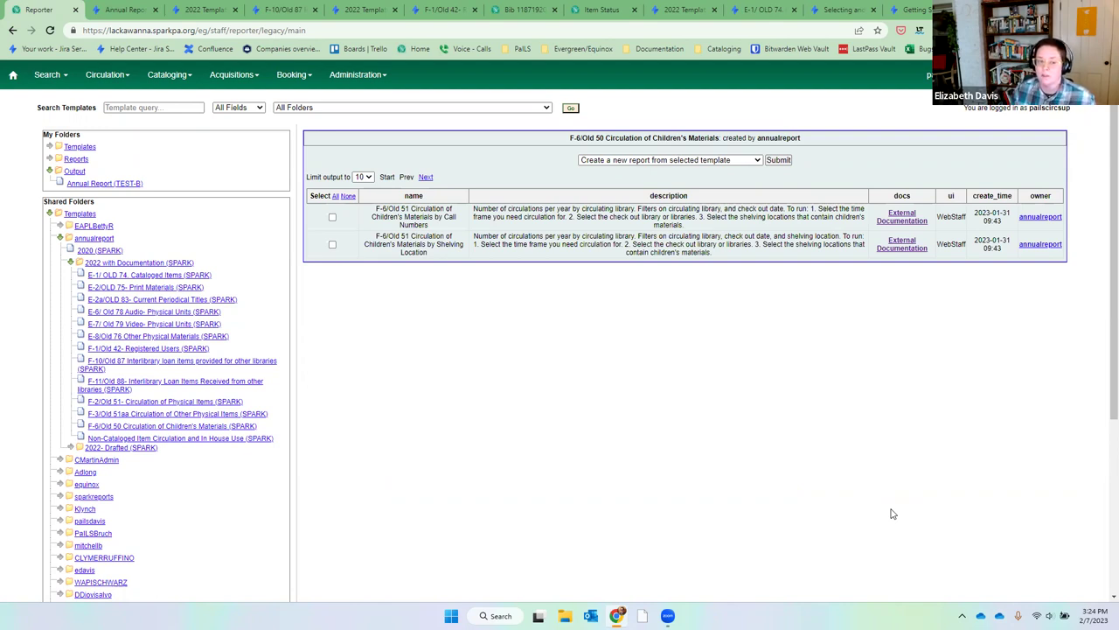
Start a new report from the Children's Materials by Shelving Location template and select the old name text after '2022 '.
{"action": "left_click_drag", "start_coordinate": [413, 236], "coordinate": [464, 260]}
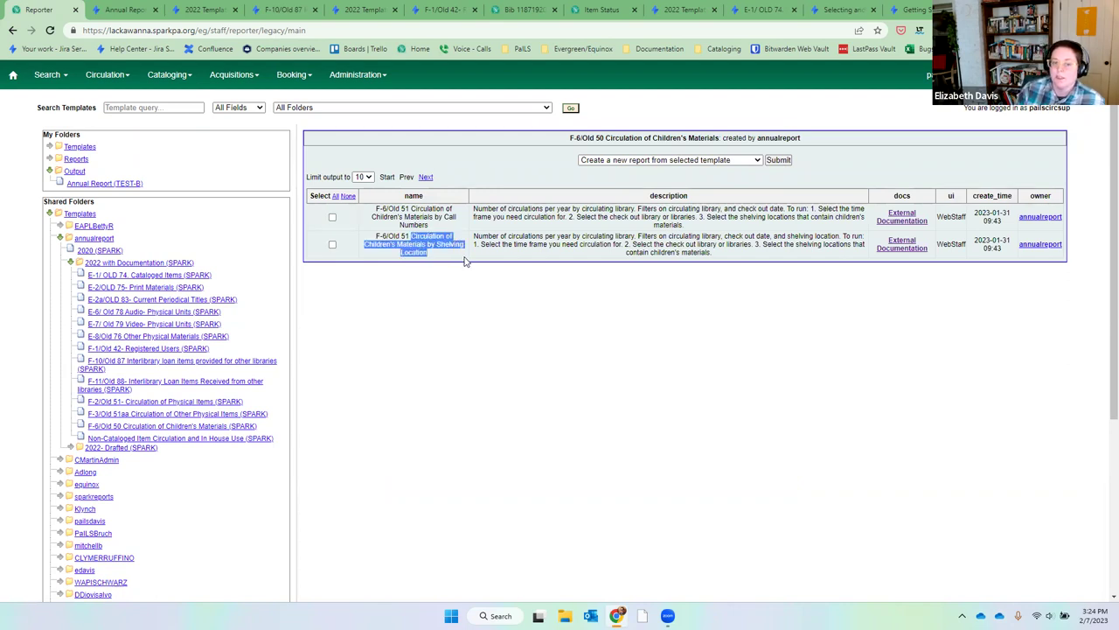
{"action": "left_click", "coordinate": [333, 244]}
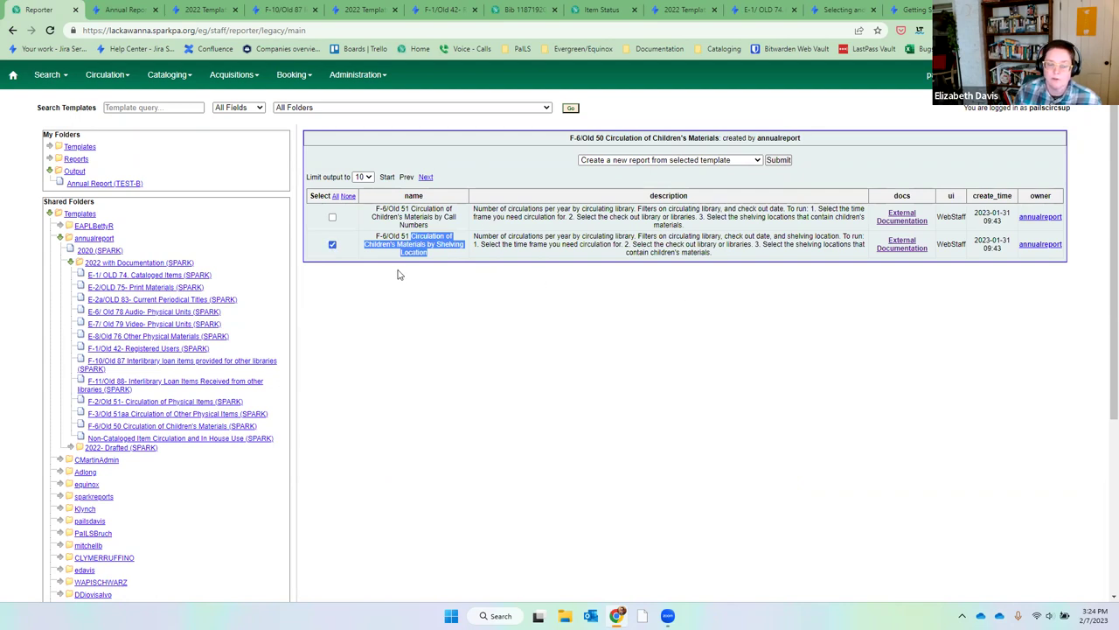
{"action": "left_click", "coordinate": [778, 160]}
{"action": "left_click_drag", "start_coordinate": [467, 194], "coordinate": [440, 199]}
Name the report '2022 children's materials' with checkout dates 2022-01-01 to 2022-12-31.
{"action": "key", "text": "BackSpace"}
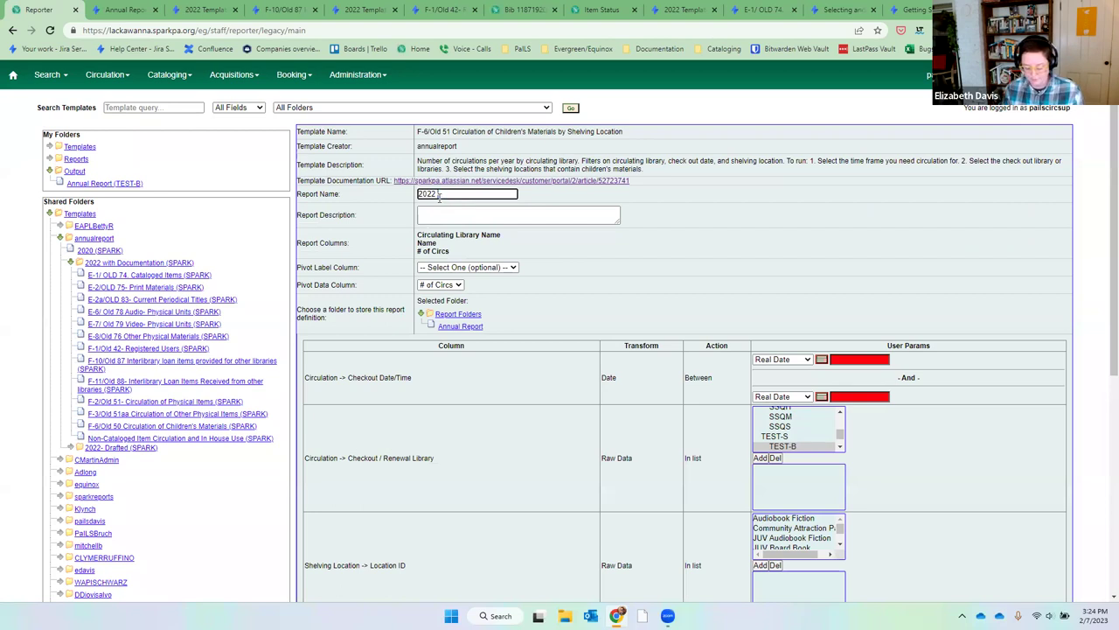
{"action": "type", "text": "children's materials"}
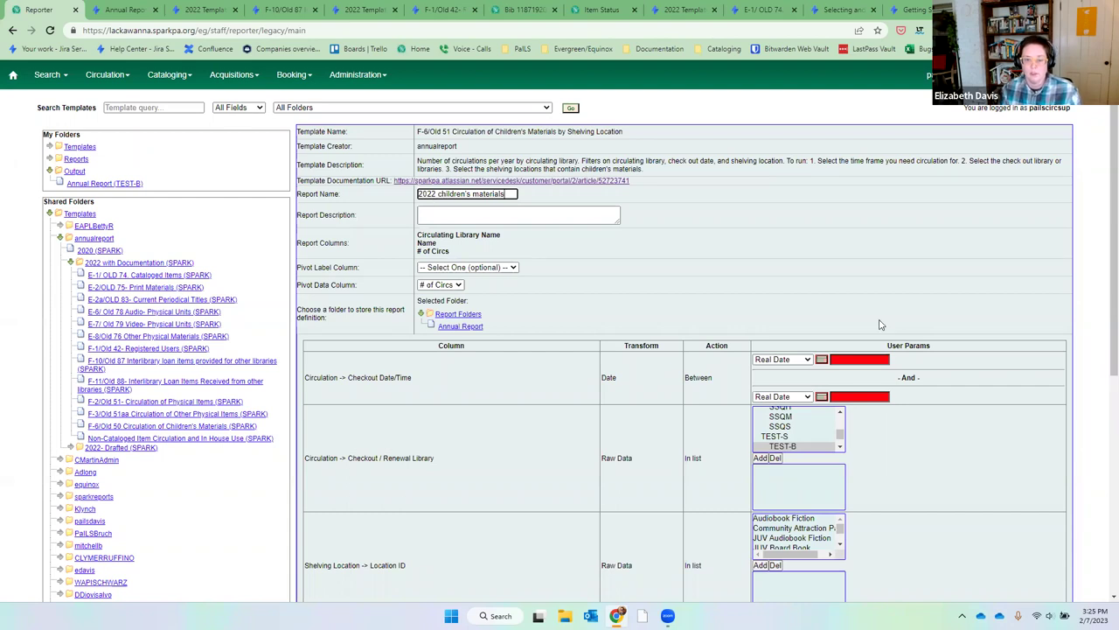
{"action": "left_click", "coordinate": [866, 361]}
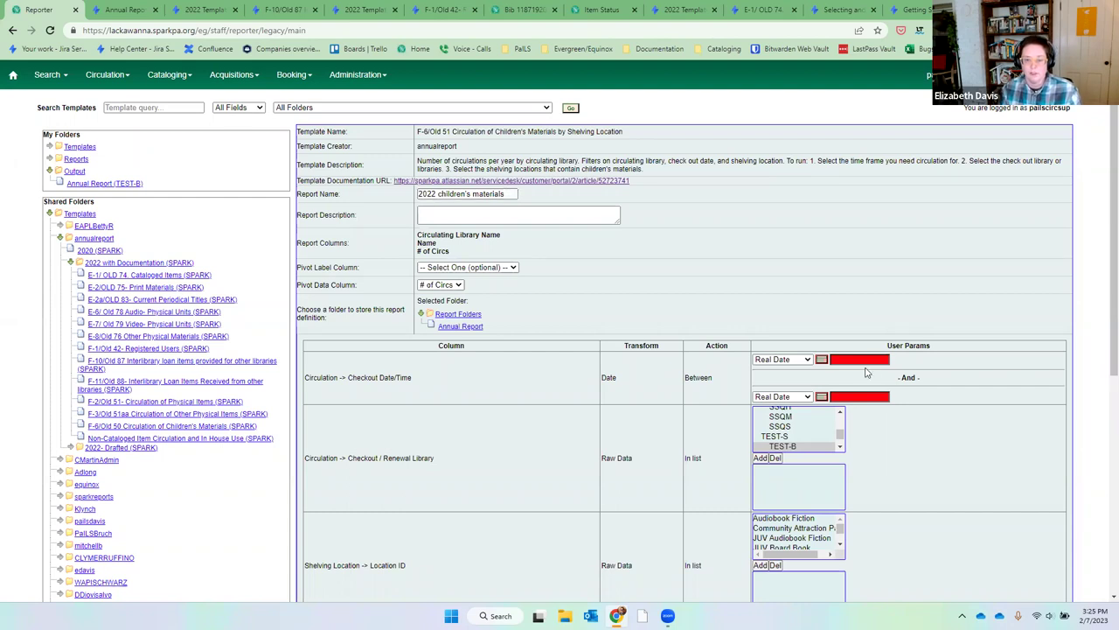
{"action": "type", "text": "2022-"}
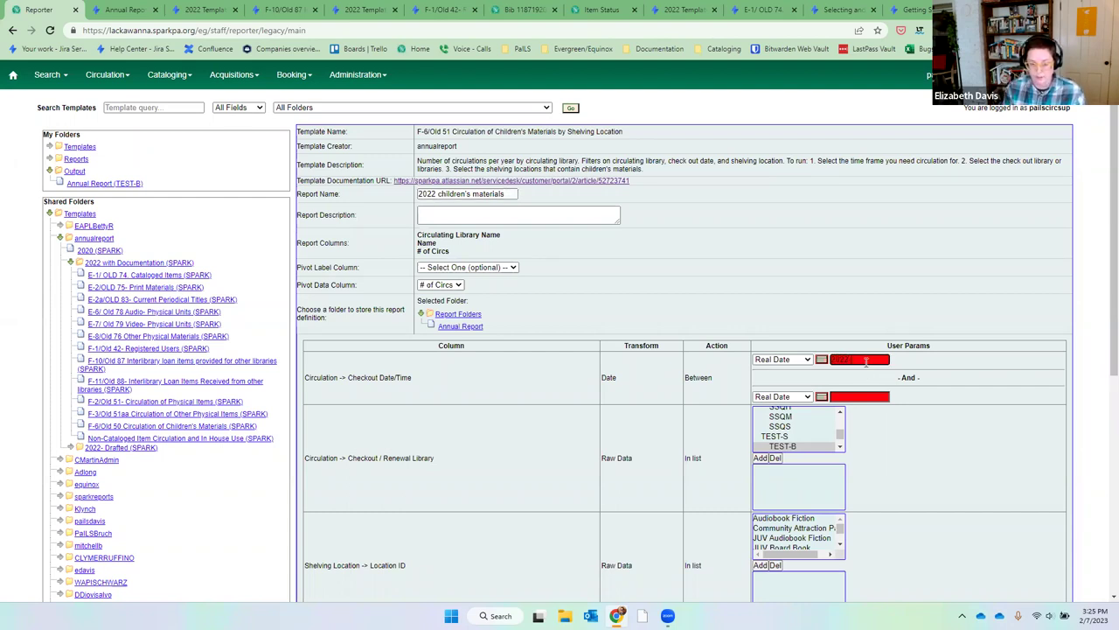
{"action": "type", "text": "01-01"}
{"action": "key", "text": "Tab"}
{"action": "key", "text": "Tab"}
{"action": "key", "text": "Tab"}
{"action": "type", "text": "20"}
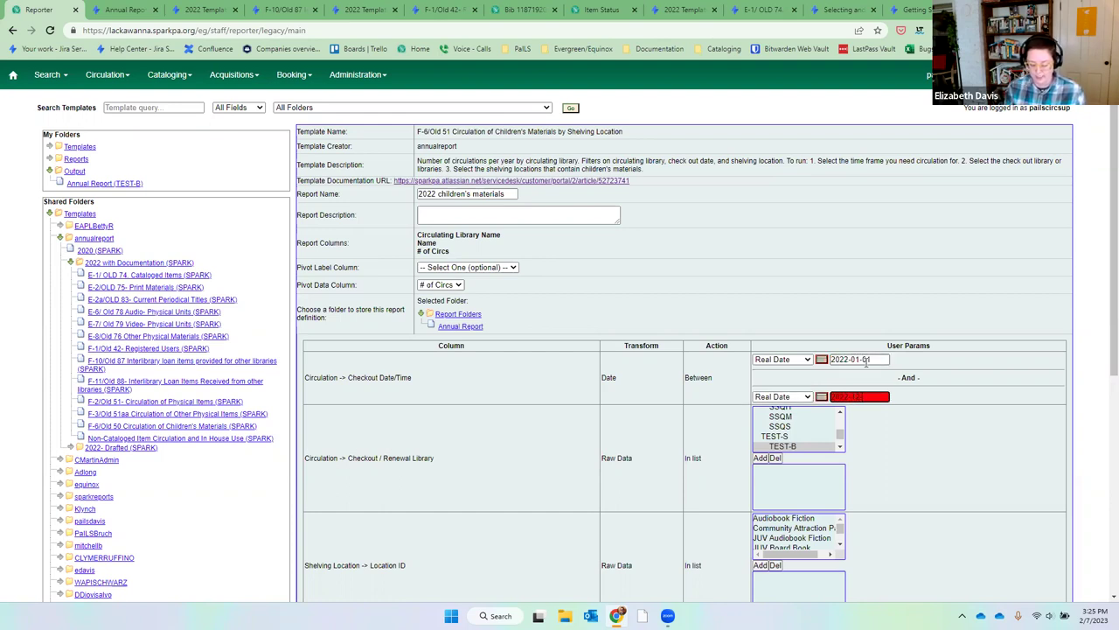
{"action": "type", "text": "22-12-31"}
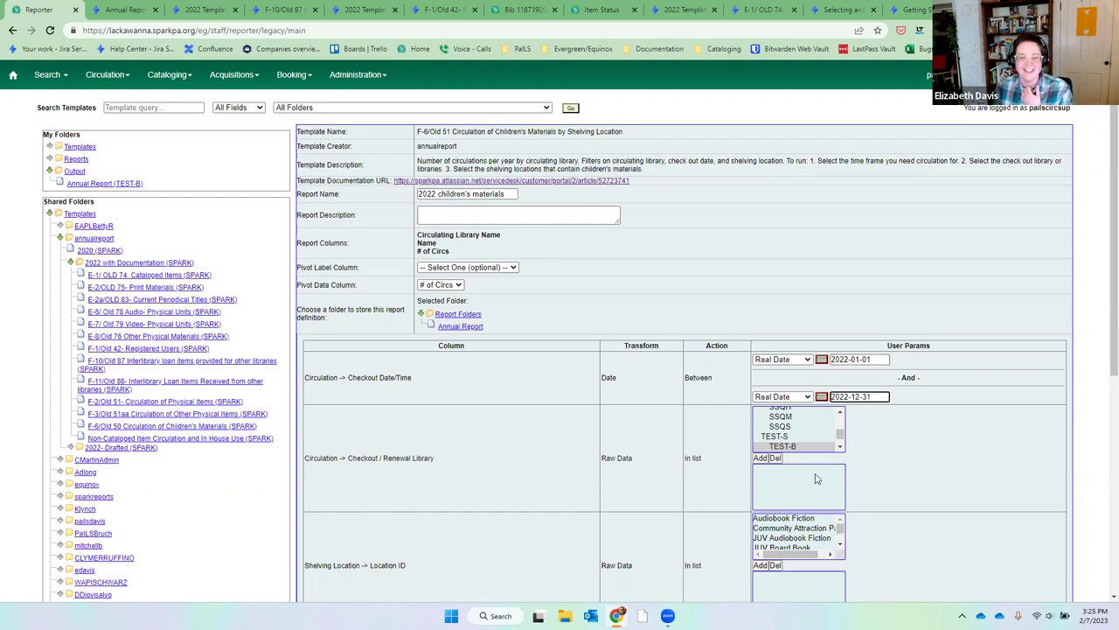
Choose MC_CLY as the checkout library.
{"action": "left_click", "coordinate": [839, 415]}
{"action": "scroll", "coordinate": [840, 414], "scroll_direction": "up", "scroll_amount": 10}
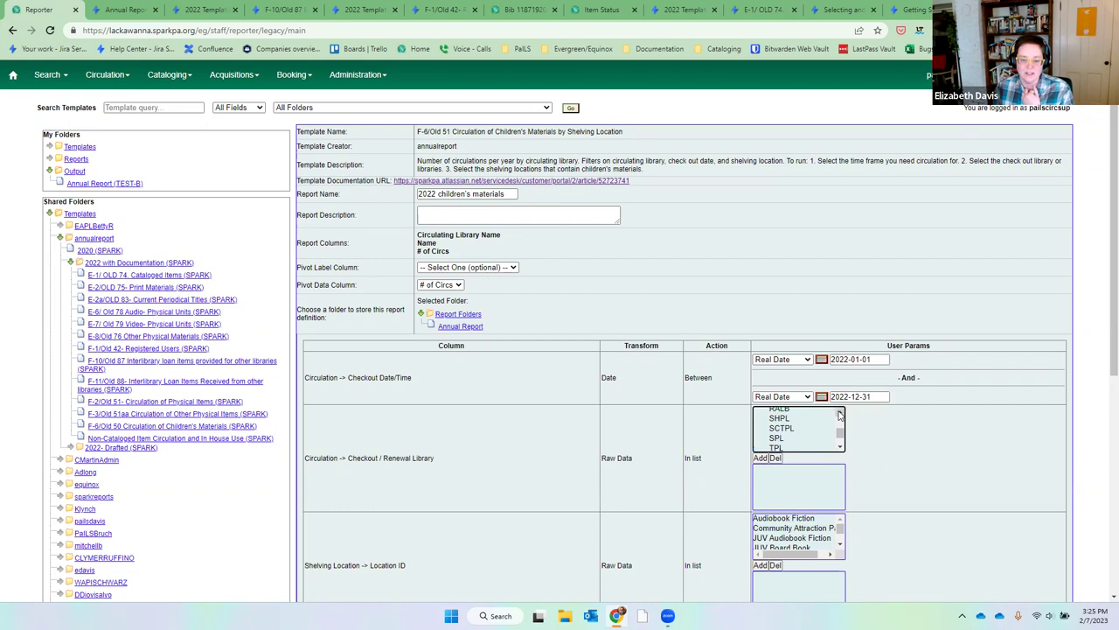
{"action": "scroll", "coordinate": [840, 414], "scroll_direction": "up", "scroll_amount": 10}
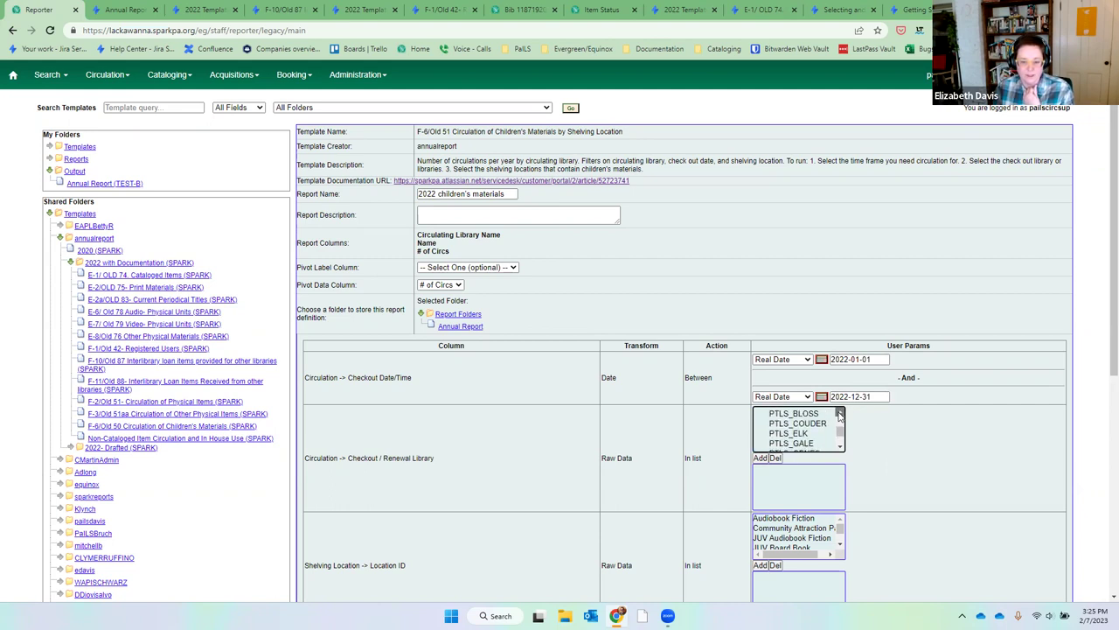
{"action": "scroll", "coordinate": [840, 414], "scroll_direction": "up", "scroll_amount": 10}
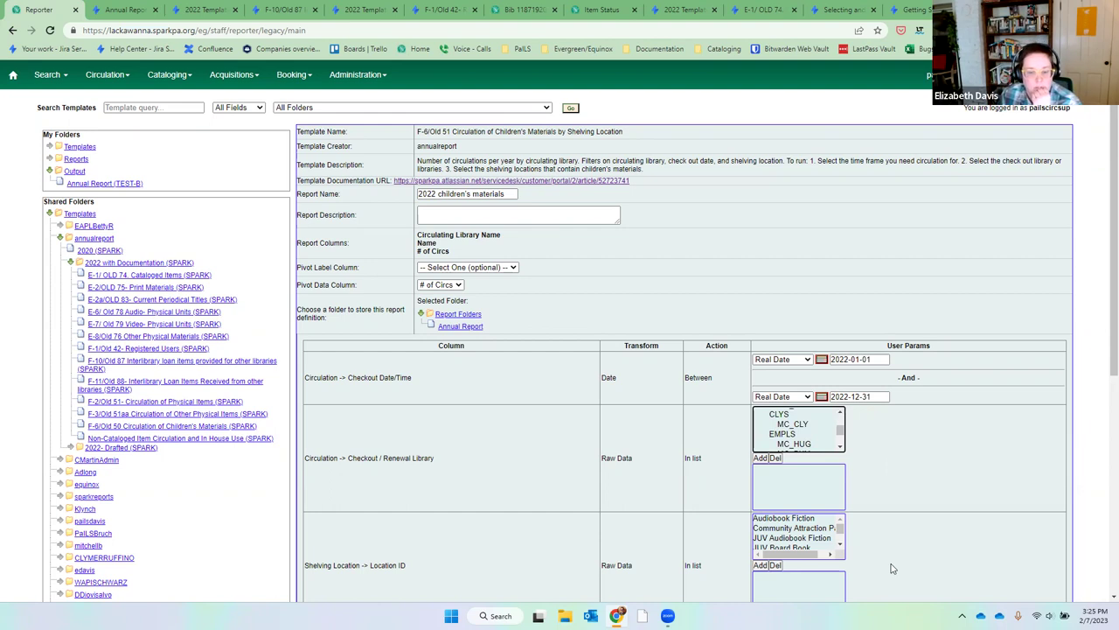
{"action": "left_click", "coordinate": [831, 427]}
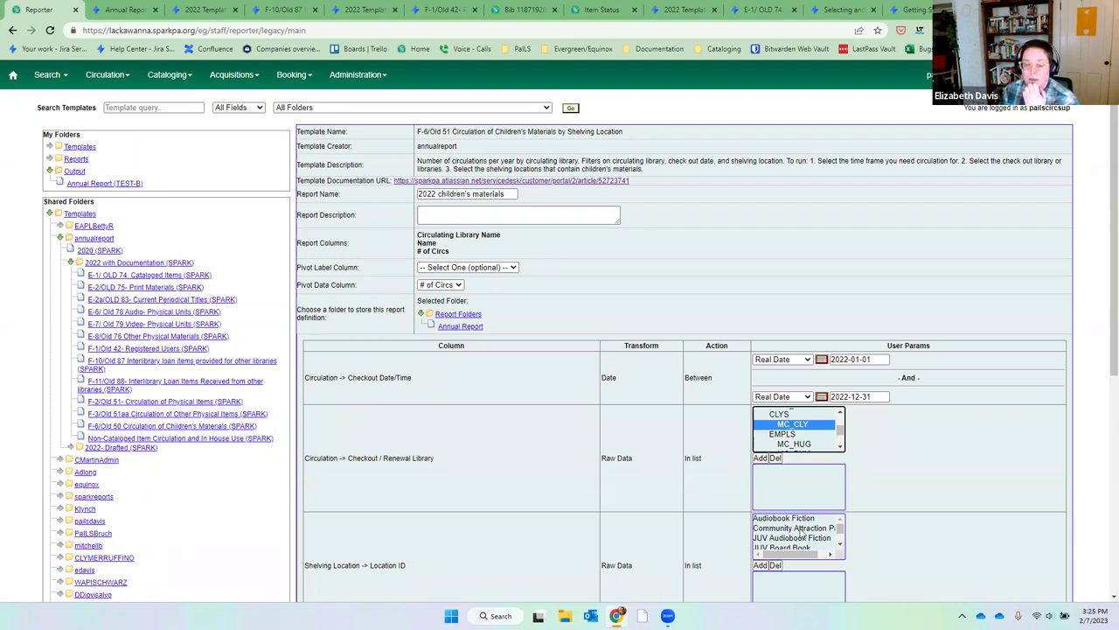
Add the JUV Audiobook Fiction and JUV Board Book shelving locations.
{"action": "left_click", "coordinate": [840, 544]}
{"action": "left_click", "coordinate": [840, 545]}
{"action": "left_click", "coordinate": [840, 544]}
{"action": "left_click", "coordinate": [840, 545]}
{"action": "left_click", "coordinate": [840, 545]}
{"action": "left_click", "coordinate": [840, 546]}
{"action": "left_click", "coordinate": [840, 546]}
{"action": "left_click", "coordinate": [840, 518]}
{"action": "left_click", "coordinate": [840, 518]}
{"action": "left_click", "coordinate": [840, 518]}
{"action": "left_click", "coordinate": [841, 519]}
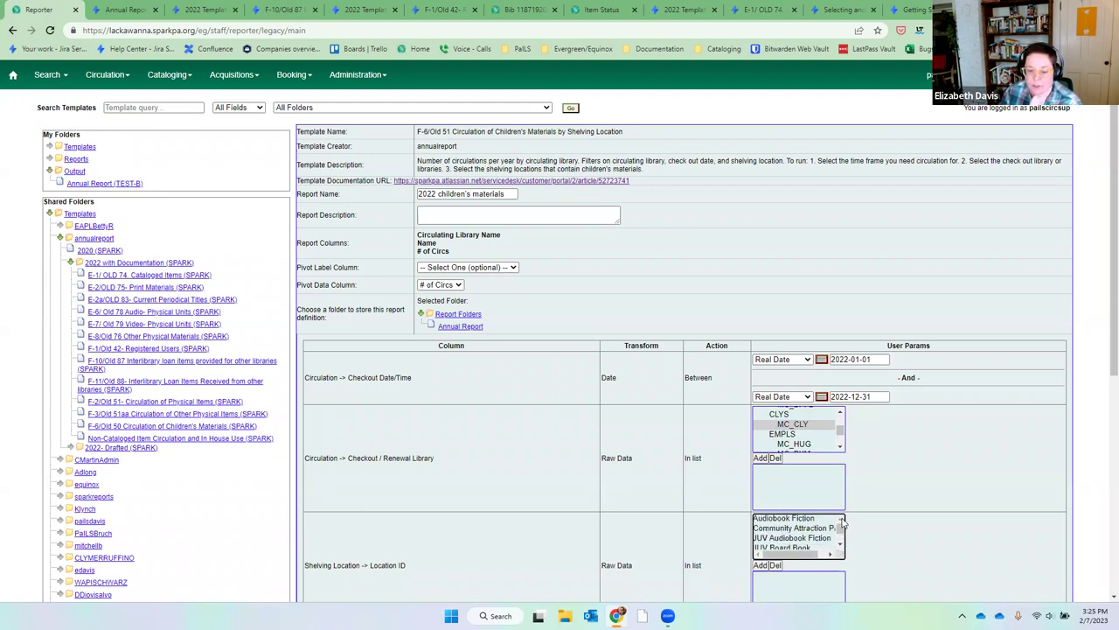
{"action": "left_click", "coordinate": [823, 539]}
{"action": "left_click", "coordinate": [761, 565]}
{"action": "left_click", "coordinate": [839, 544]}
{"action": "left_click", "coordinate": [840, 544]}
{"action": "left_click", "coordinate": [806, 525]}
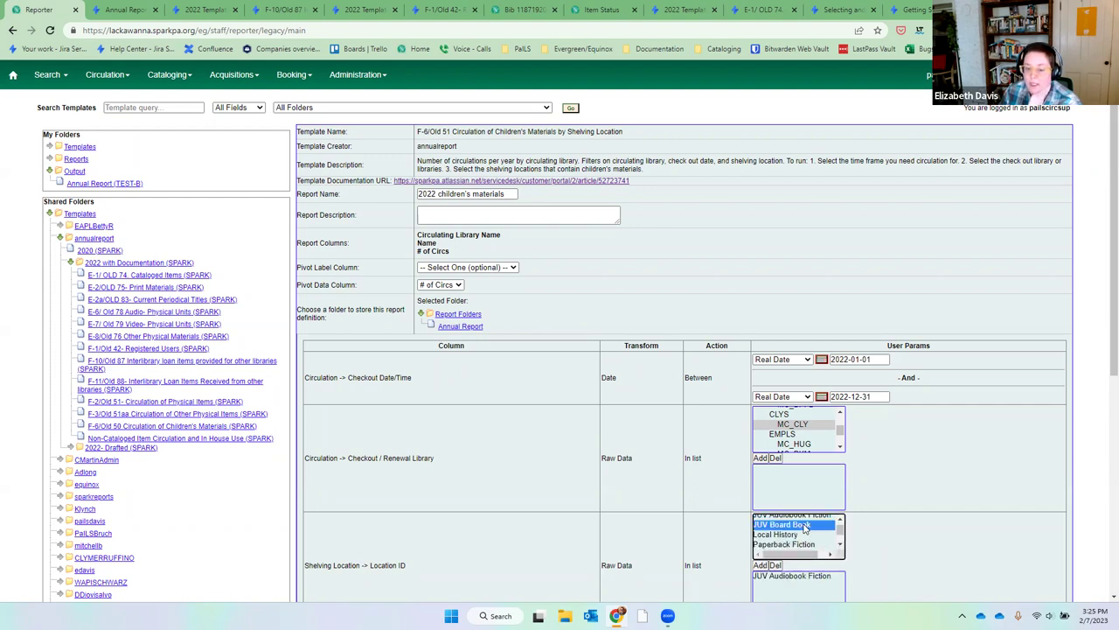
{"action": "left_click", "coordinate": [761, 565]}
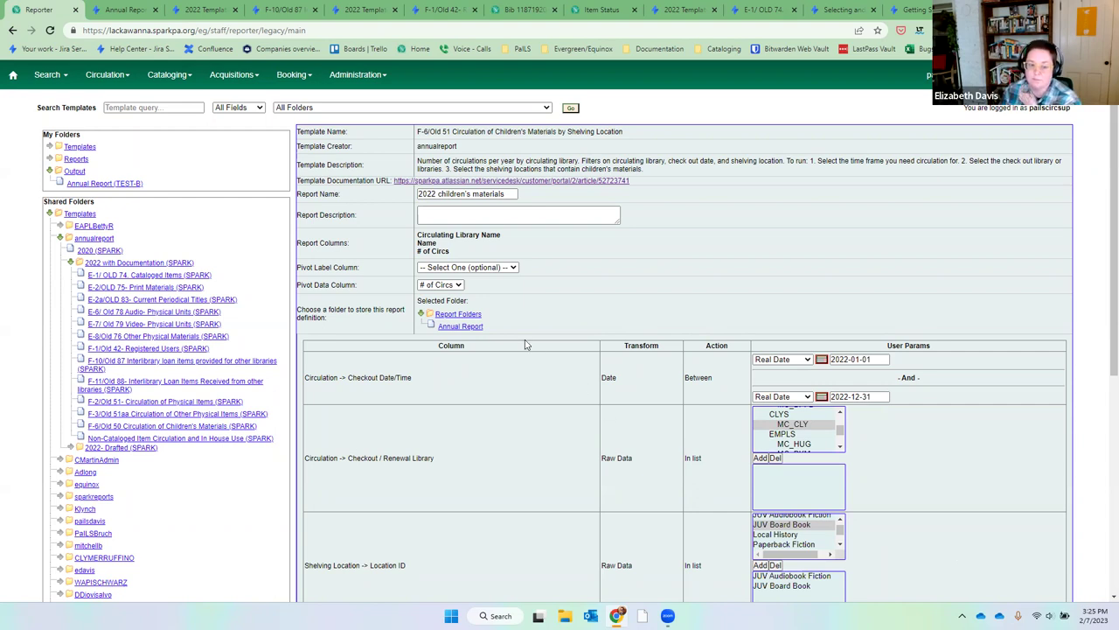
Store the report in the Annual Report folder and add the Adult and Adult 3 year permission groups.
{"action": "left_click", "coordinate": [459, 327]}
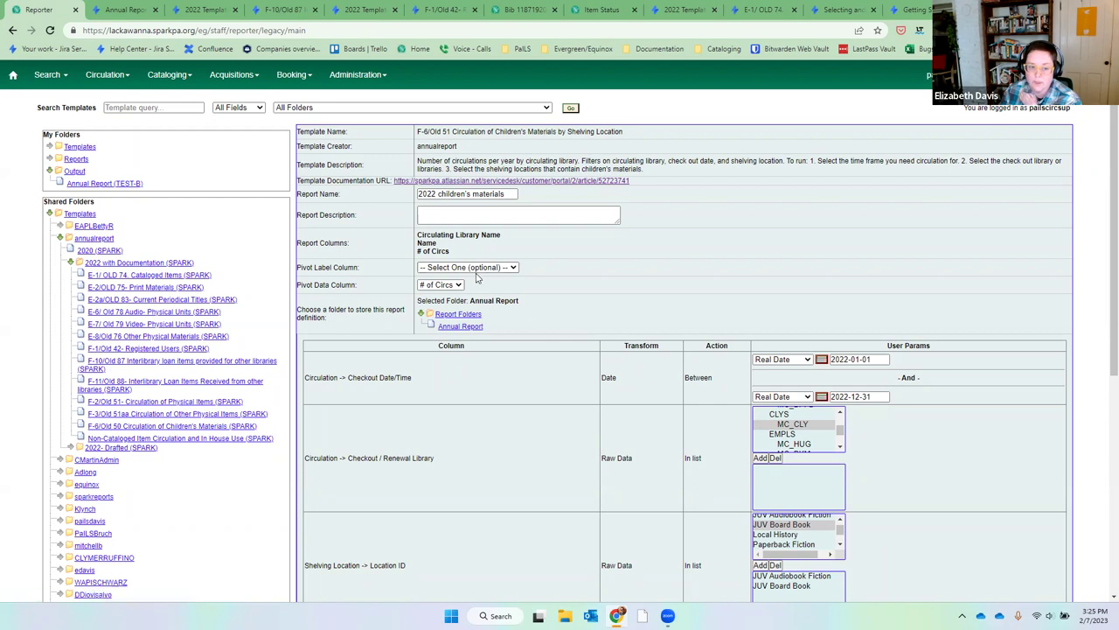
{"action": "scroll", "coordinate": [803, 520], "scroll_direction": "down", "scroll_amount": 3}
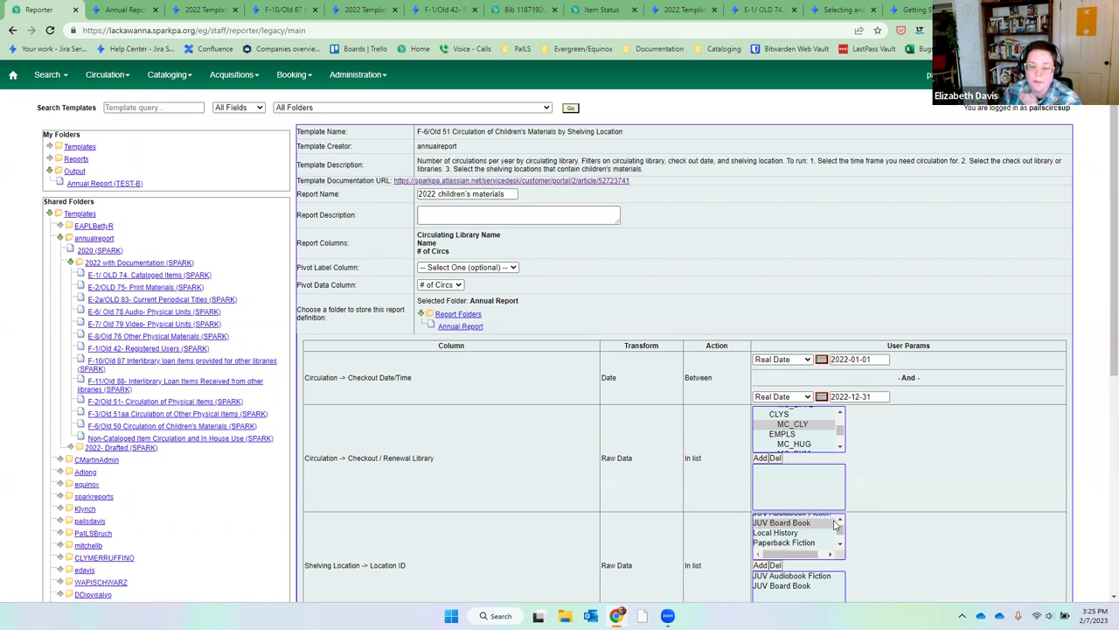
{"action": "scroll", "coordinate": [986, 460], "scroll_direction": "down", "scroll_amount": 2}
{"action": "scroll", "coordinate": [917, 465], "scroll_direction": "down", "scroll_amount": 1}
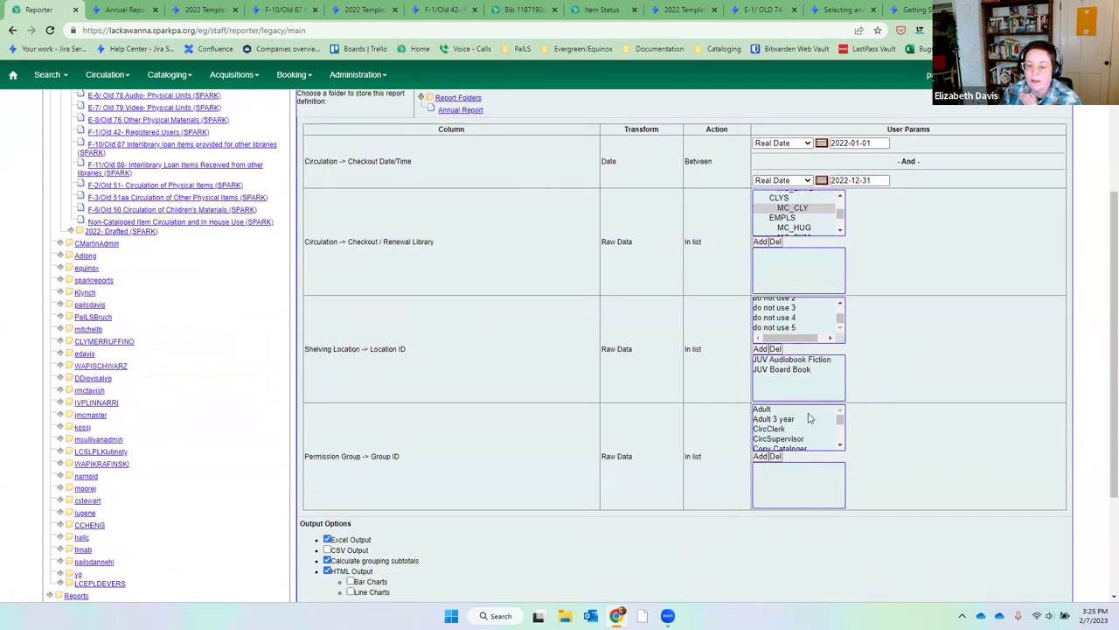
{"action": "left_click", "coordinate": [805, 411]}
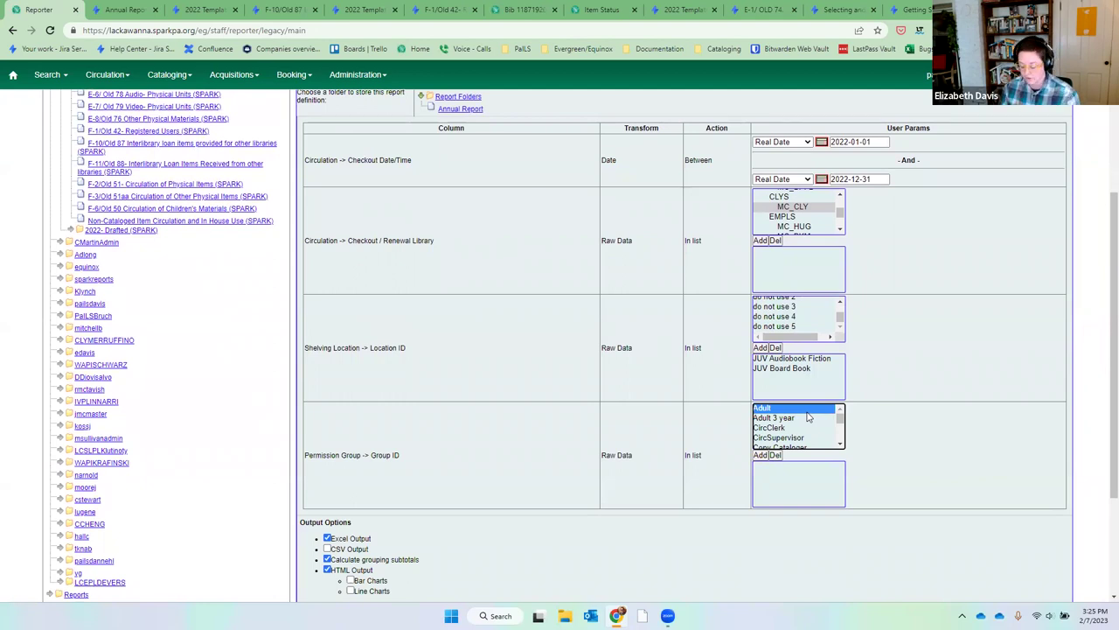
{"action": "left_click", "coordinate": [808, 417], "text": "shift"}
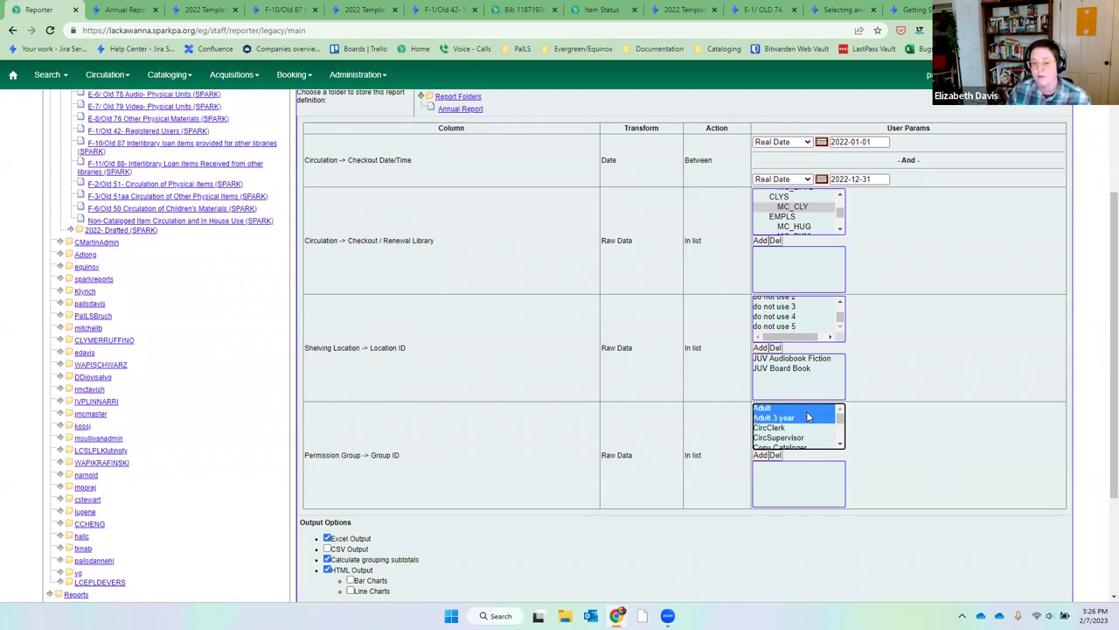
{"action": "left_click", "coordinate": [762, 455]}
{"action": "left_click", "coordinate": [838, 446]}
{"action": "left_click", "coordinate": [838, 446]}
{"action": "left_click", "coordinate": [837, 446]}
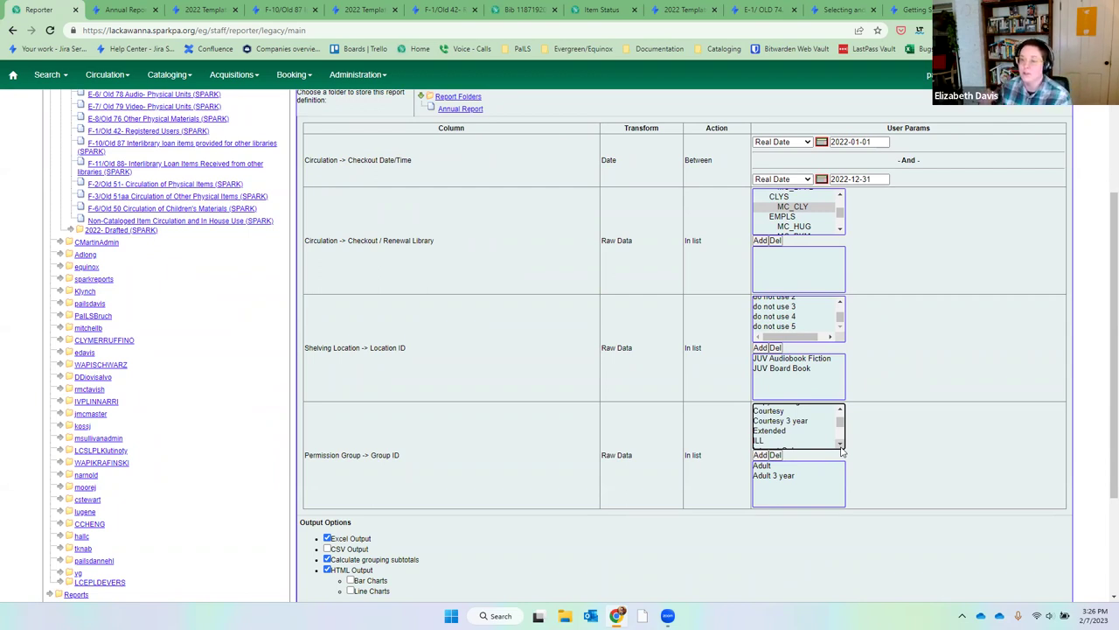
Cancel the draft report and return to the template list.
{"action": "left_click", "coordinate": [840, 442]}
{"action": "scroll", "coordinate": [604, 362], "scroll_direction": "up", "scroll_amount": 3}
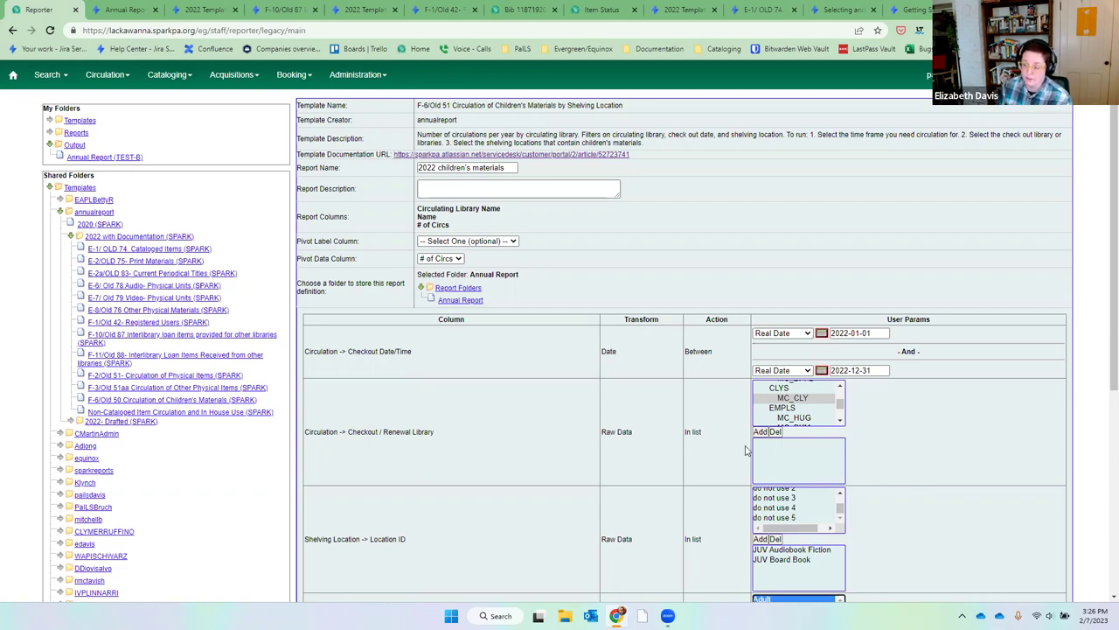
{"action": "scroll", "coordinate": [941, 470], "scroll_direction": "down", "scroll_amount": 4}
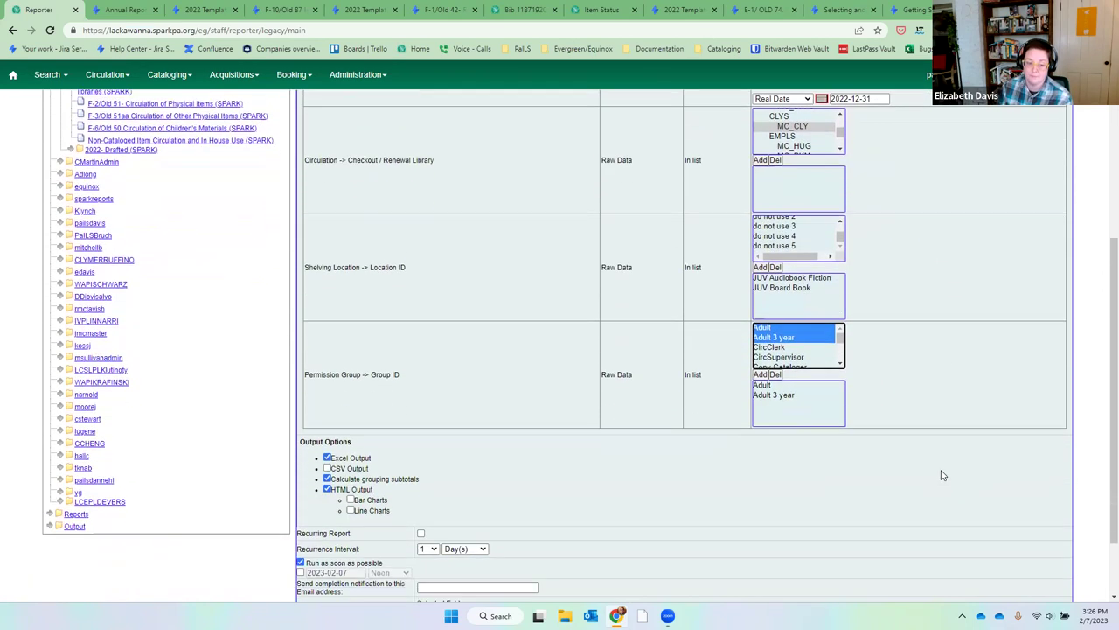
{"action": "left_click", "coordinate": [368, 569]}
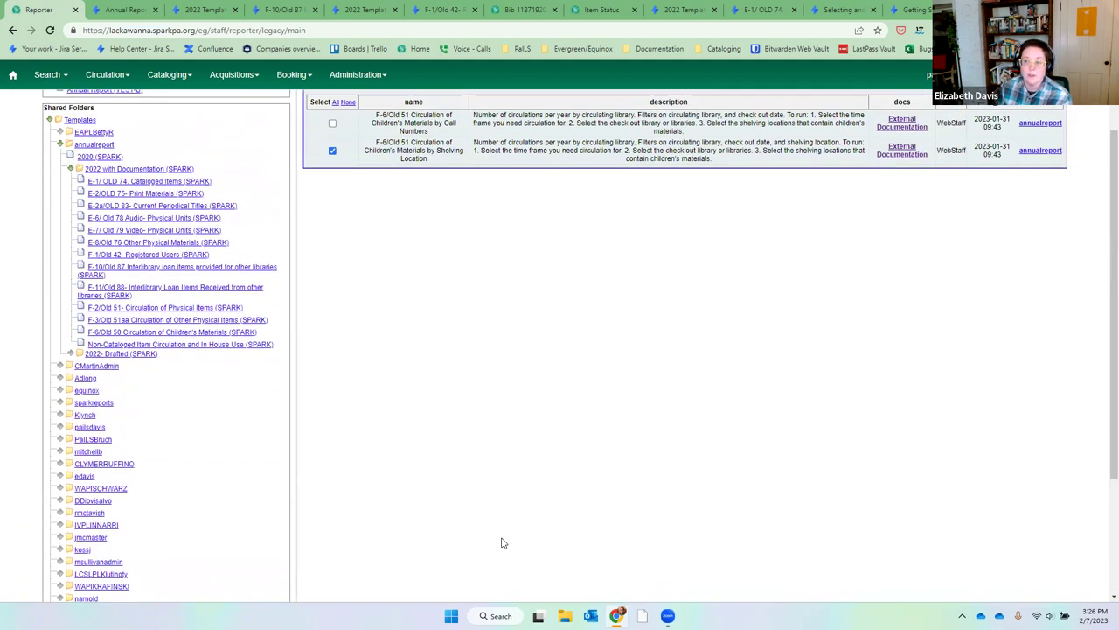
Switch to the Children's Materials by Call Numbers template and create a new report from it.
{"action": "scroll", "coordinate": [685, 525], "scroll_direction": "up", "scroll_amount": 2}
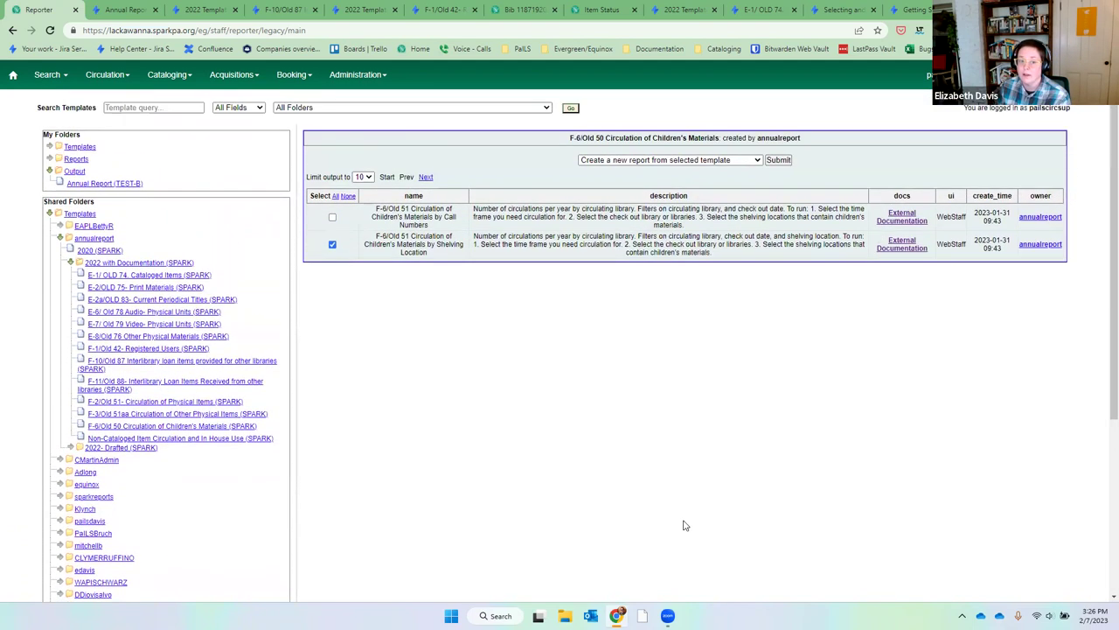
{"action": "left_click", "coordinate": [332, 244]}
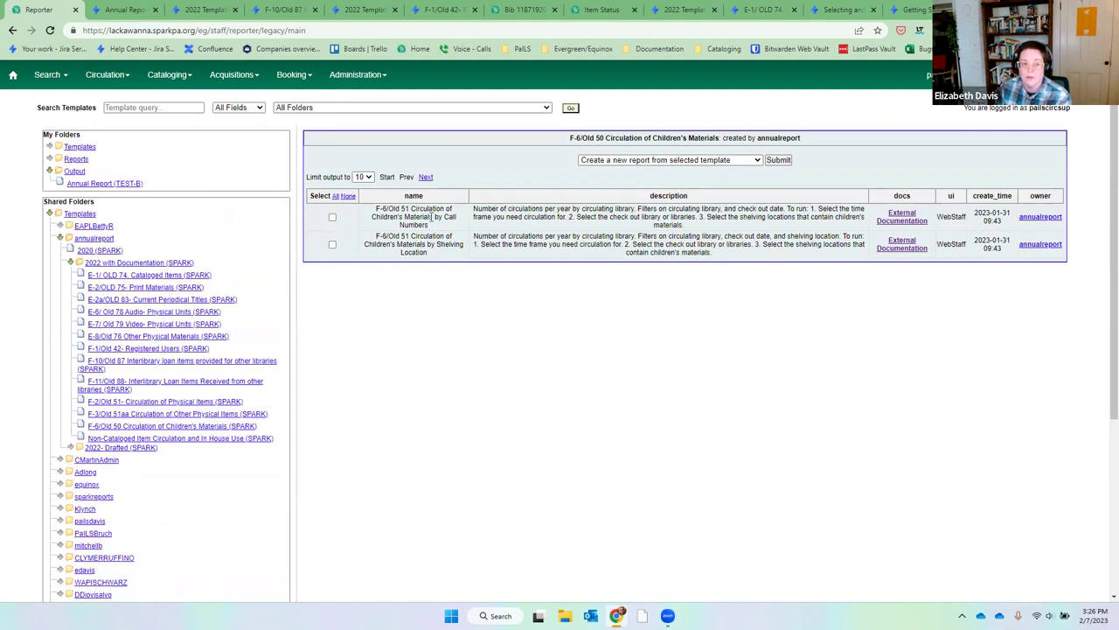
{"action": "left_click", "coordinate": [332, 217]}
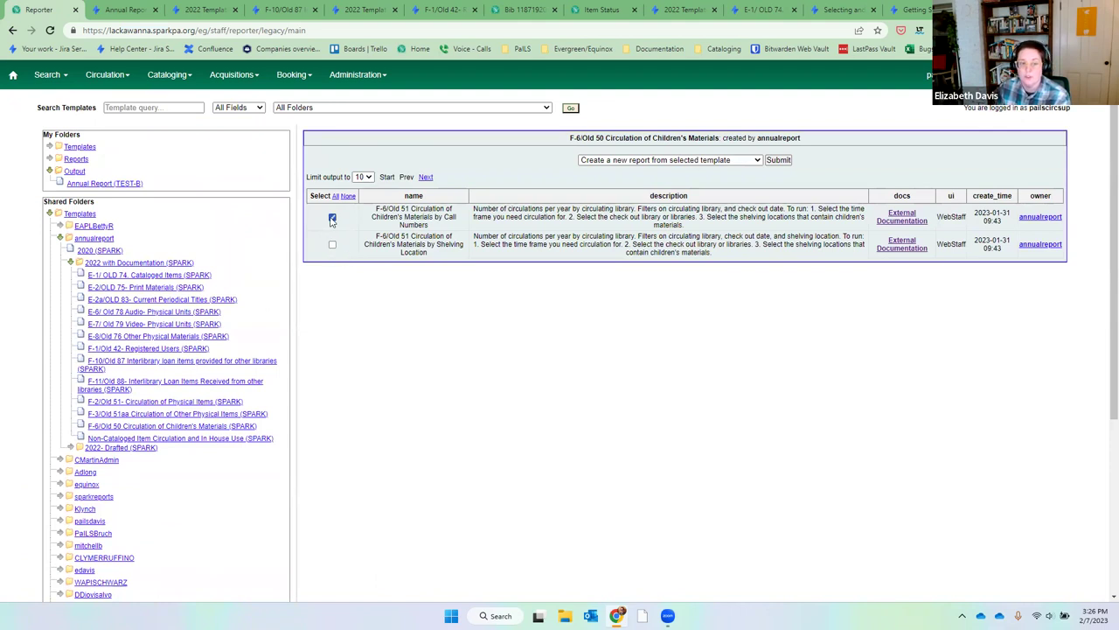
{"action": "left_click", "coordinate": [778, 160]}
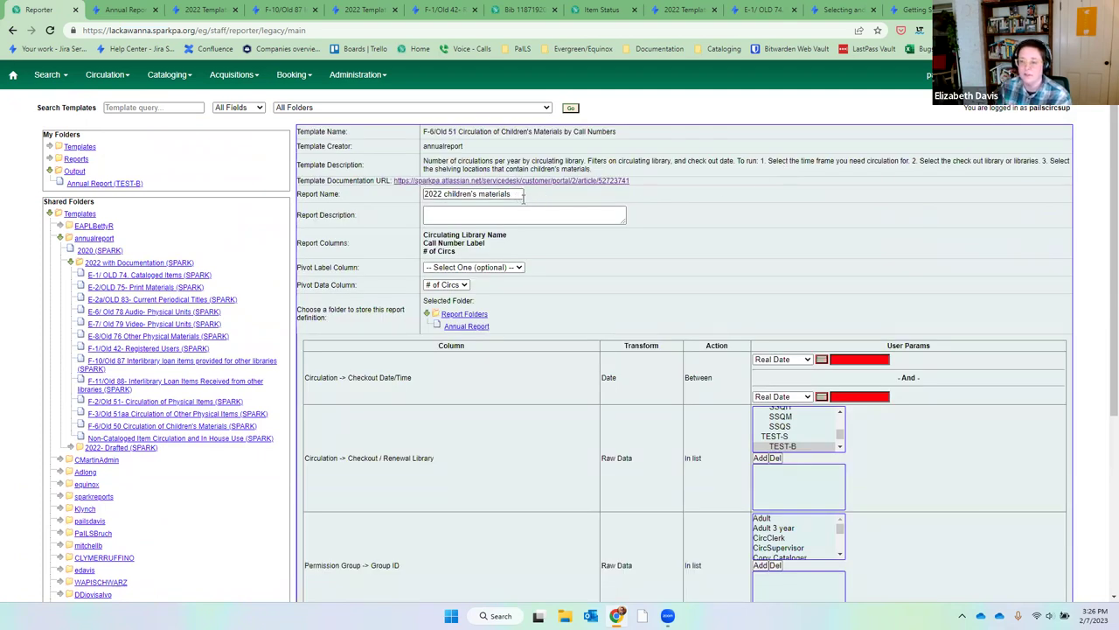
Pick the checkout start date January 1, 2022 and an end date on the 31st from the calendars.
{"action": "left_click", "coordinate": [822, 359]}
{"action": "left_click", "coordinate": [705, 281]}
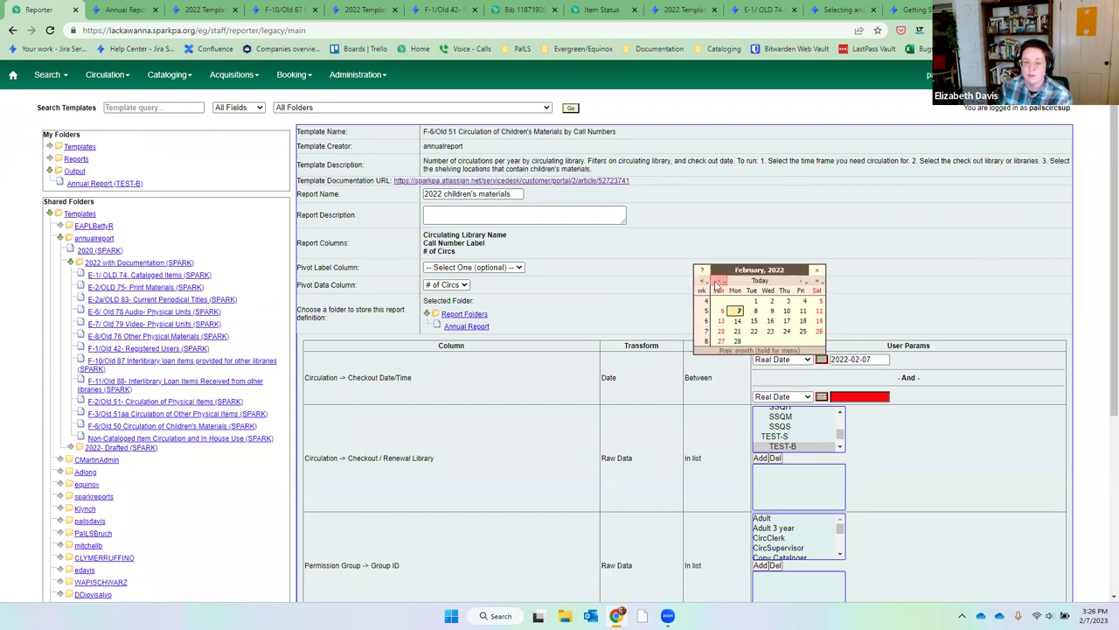
{"action": "left_click", "coordinate": [717, 283]}
{"action": "left_click", "coordinate": [818, 301]}
{"action": "left_click", "coordinate": [822, 397]}
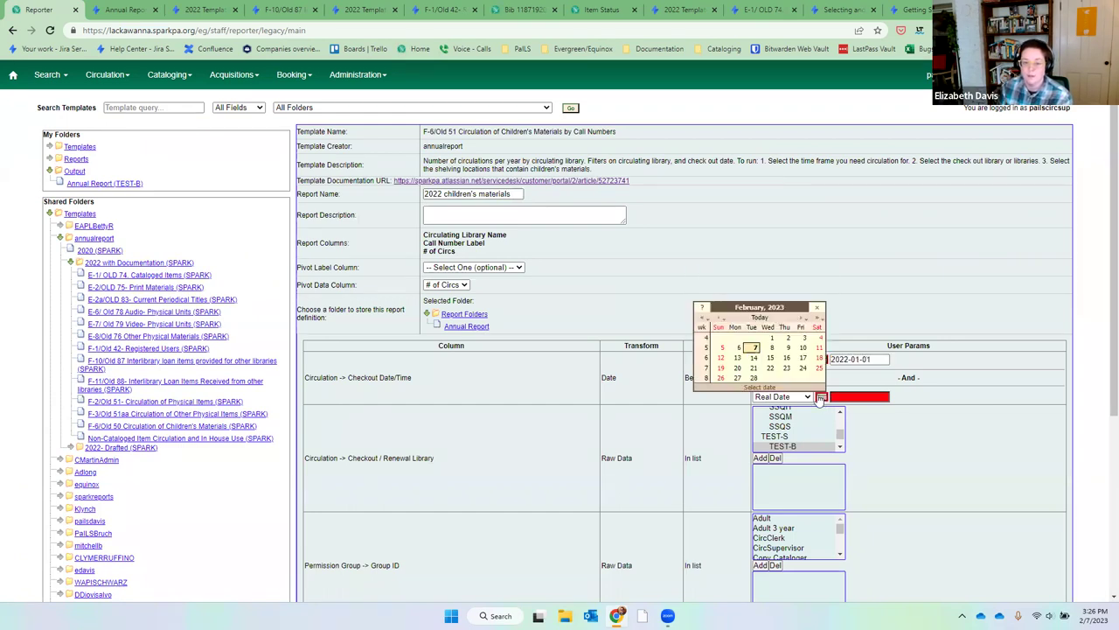
{"action": "left_click", "coordinate": [706, 318]}
{"action": "left_click", "coordinate": [720, 317]}
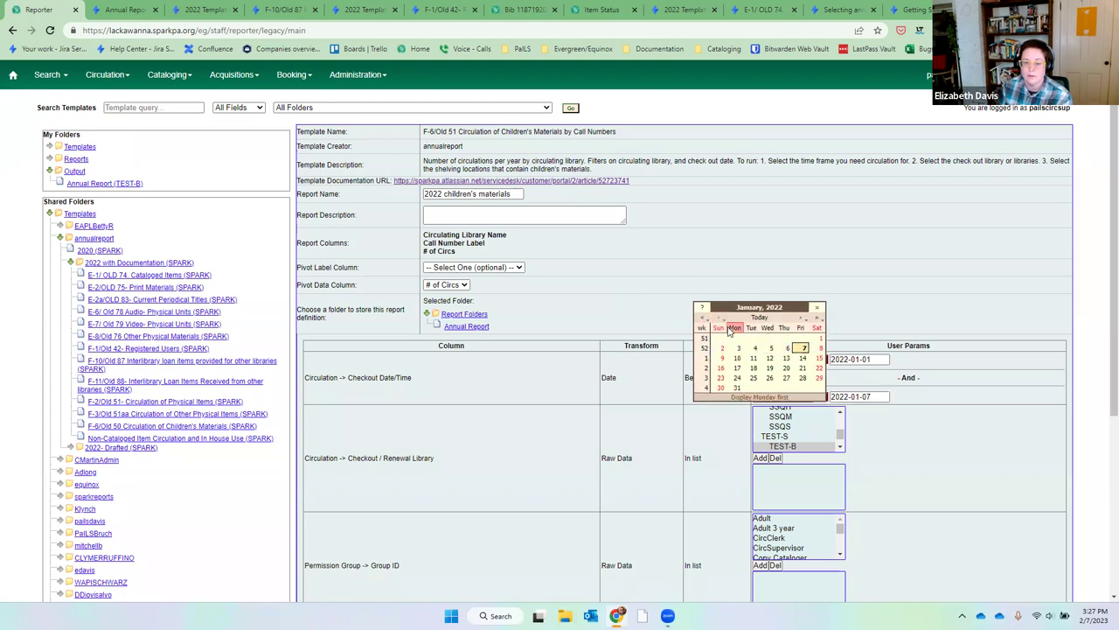
{"action": "left_click", "coordinate": [719, 317]}
{"action": "left_click", "coordinate": [801, 378]}
{"action": "left_click_drag", "start_coordinate": [840, 413], "coordinate": [837, 417]}
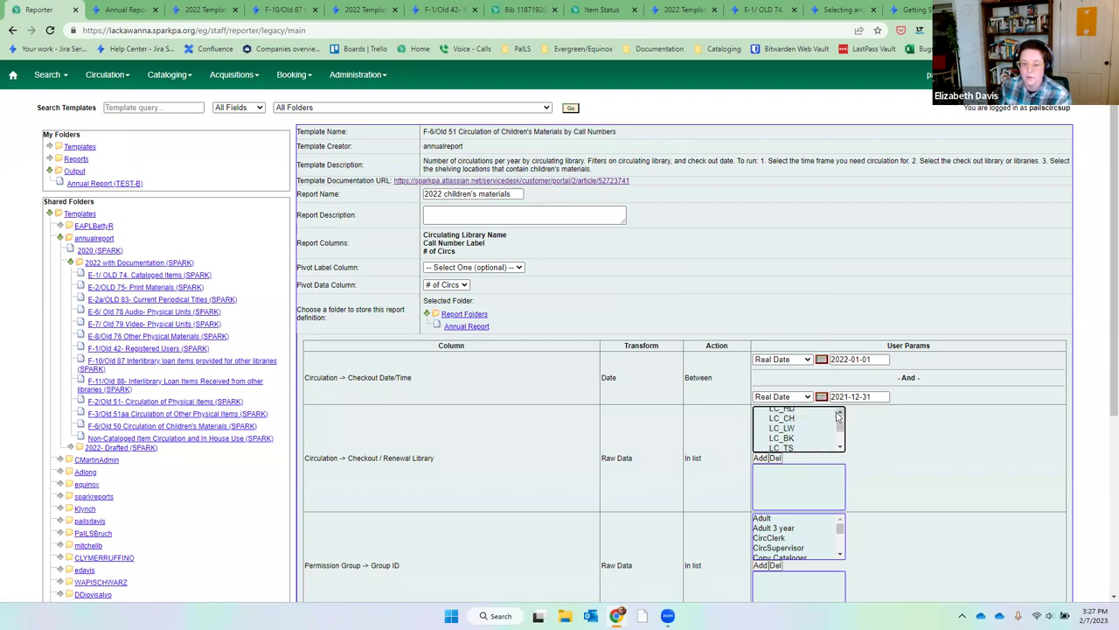
Add LC_CH as the checkout library and the Adult and Adult 3 year permission groups.
{"action": "left_click", "coordinate": [818, 419]}
{"action": "left_click", "coordinate": [761, 457]}
{"action": "scroll", "coordinate": [916, 469], "scroll_direction": "down", "scroll_amount": 1}
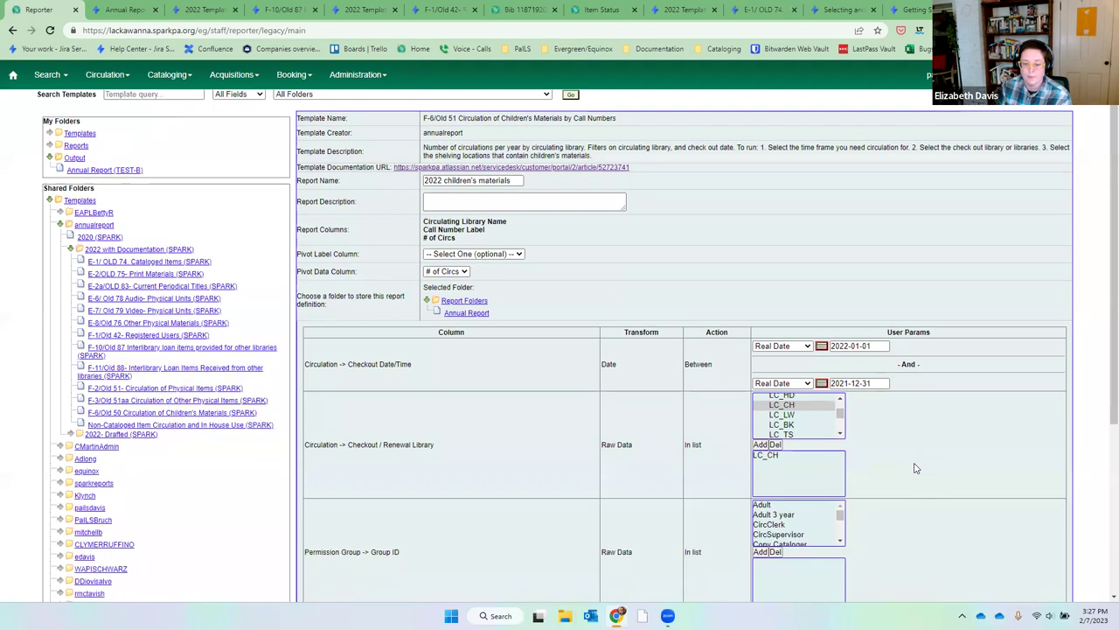
{"action": "scroll", "coordinate": [915, 468], "scroll_direction": "down", "scroll_amount": 1}
{"action": "left_click", "coordinate": [796, 404]}
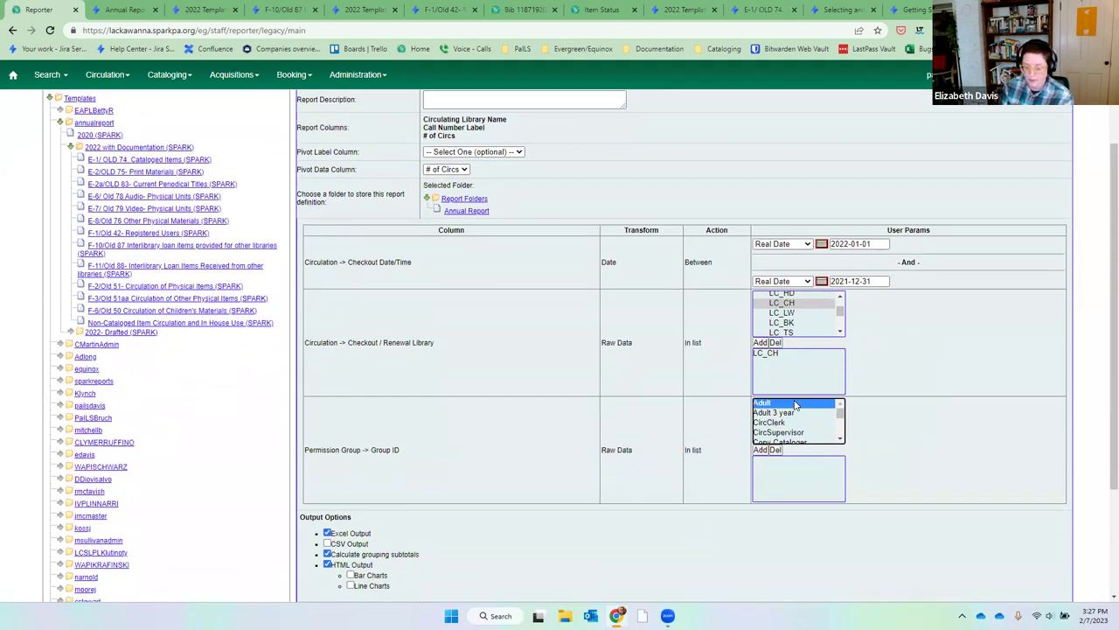
{"action": "left_click", "coordinate": [796, 412], "text": "shift"}
{"action": "left_click", "coordinate": [761, 449]}
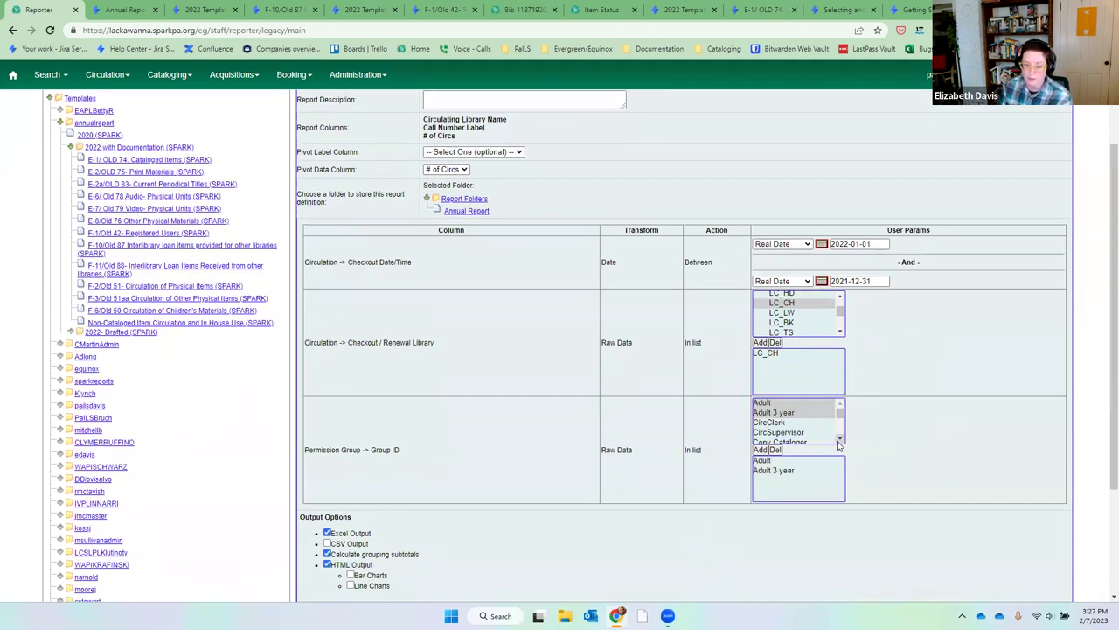
Add the Courtesy through ILL, Internet Only and Juvenile/YA permission groups.
{"action": "left_click", "coordinate": [839, 440]}
{"action": "left_click", "coordinate": [827, 428]}
{"action": "key", "text": "shift+Down"}
{"action": "key", "text": "shift+Down"}
{"action": "key", "text": "shift+Down"}
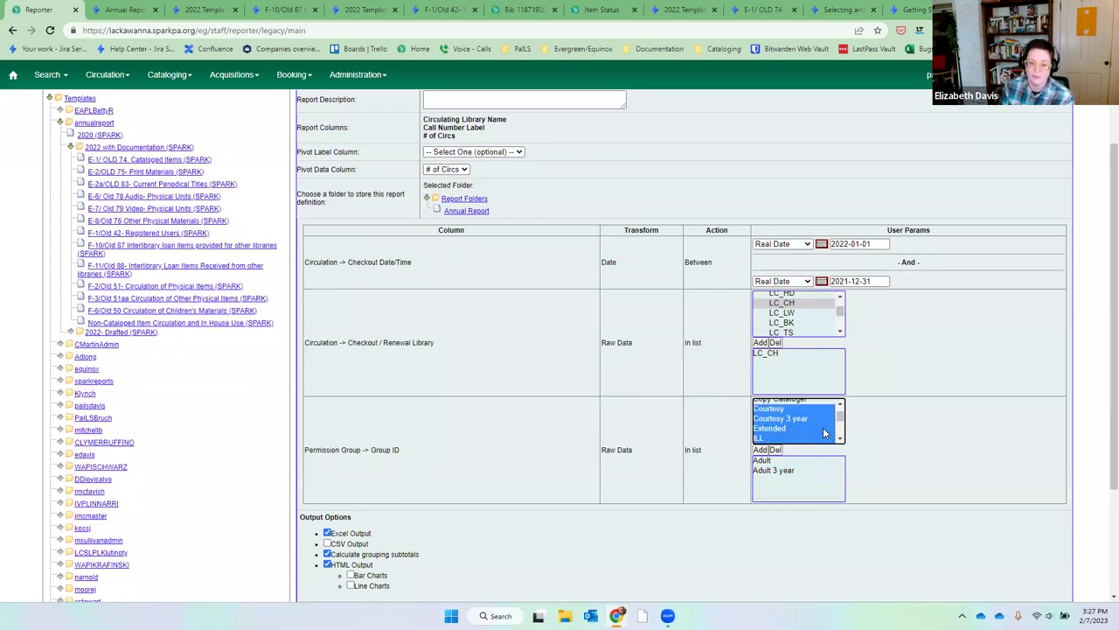
{"action": "left_click", "coordinate": [760, 450]}
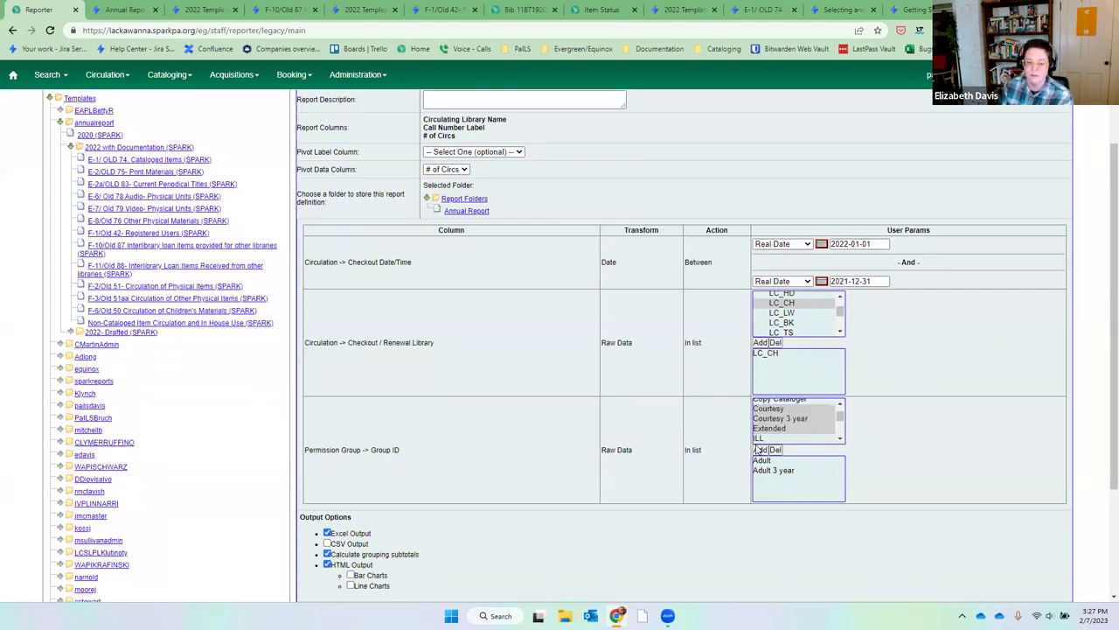
{"action": "left_click", "coordinate": [818, 442]}
{"action": "left_click", "coordinate": [812, 425]}
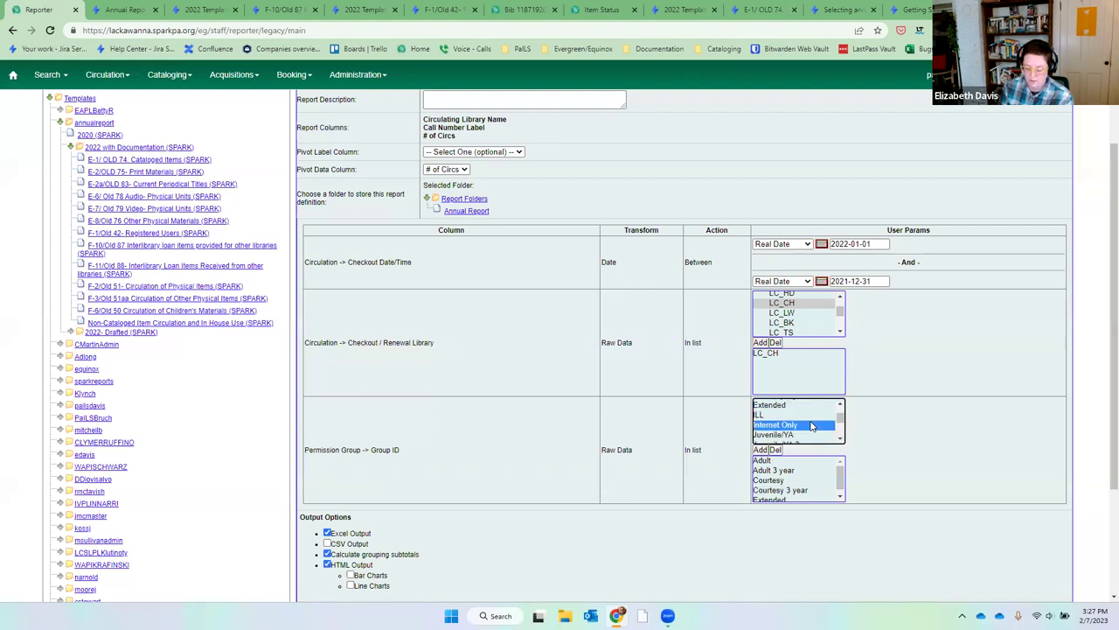
{"action": "key", "text": "shift+Down"}
{"action": "key", "text": "shift+Down"}
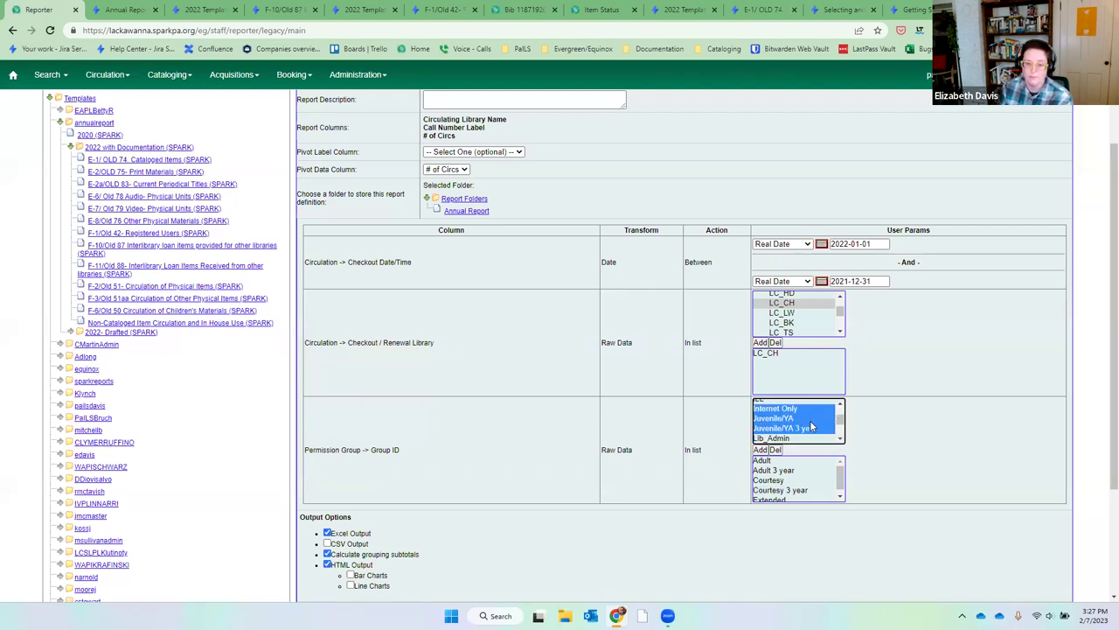
{"action": "left_click", "coordinate": [760, 449]}
Add the Limited 6 Months, Outreach and Temporary permission groups.
{"action": "left_click", "coordinate": [841, 439]}
{"action": "left_click", "coordinate": [824, 434]}
{"action": "left_click", "coordinate": [822, 424]}
{"action": "left_click", "coordinate": [760, 450]}
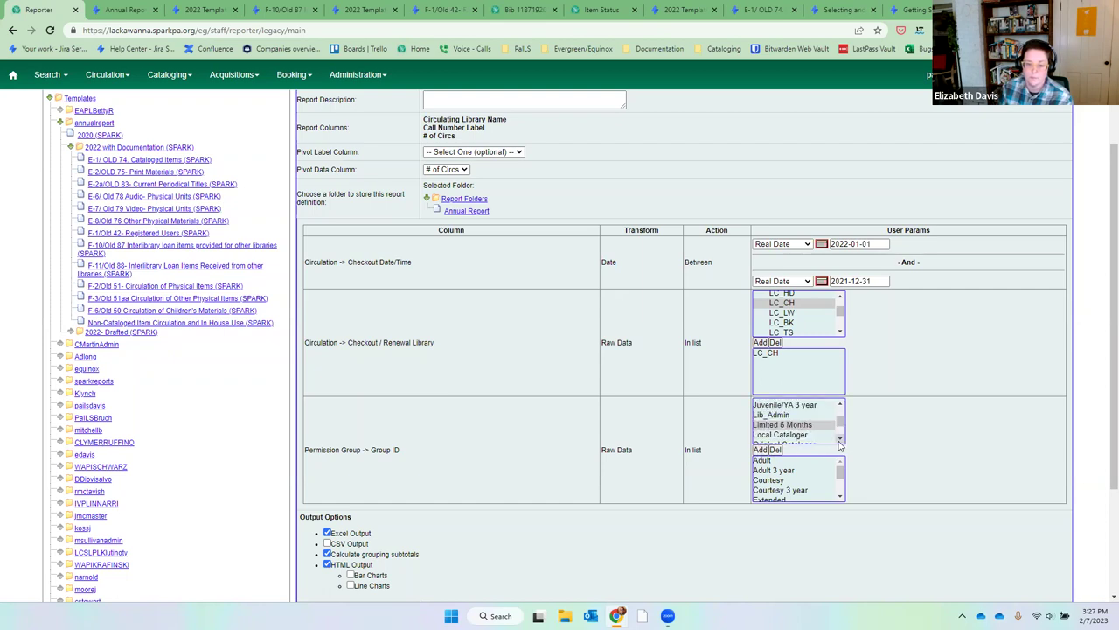
{"action": "left_click", "coordinate": [840, 440]}
{"action": "left_click", "coordinate": [840, 440]}
{"action": "left_click", "coordinate": [789, 431]}
{"action": "left_click", "coordinate": [760, 449]}
{"action": "left_click", "coordinate": [842, 439]}
{"action": "left_click", "coordinate": [841, 439]}
{"action": "left_click", "coordinate": [841, 439]}
{"action": "left_click", "coordinate": [841, 439]}
{"action": "left_click", "coordinate": [820, 430]}
{"action": "left_click", "coordinate": [762, 449]}
Save the report to the Annual Report output folder, then open that folder's output list.
{"action": "scroll", "coordinate": [760, 472], "scroll_direction": "down", "scroll_amount": 5}
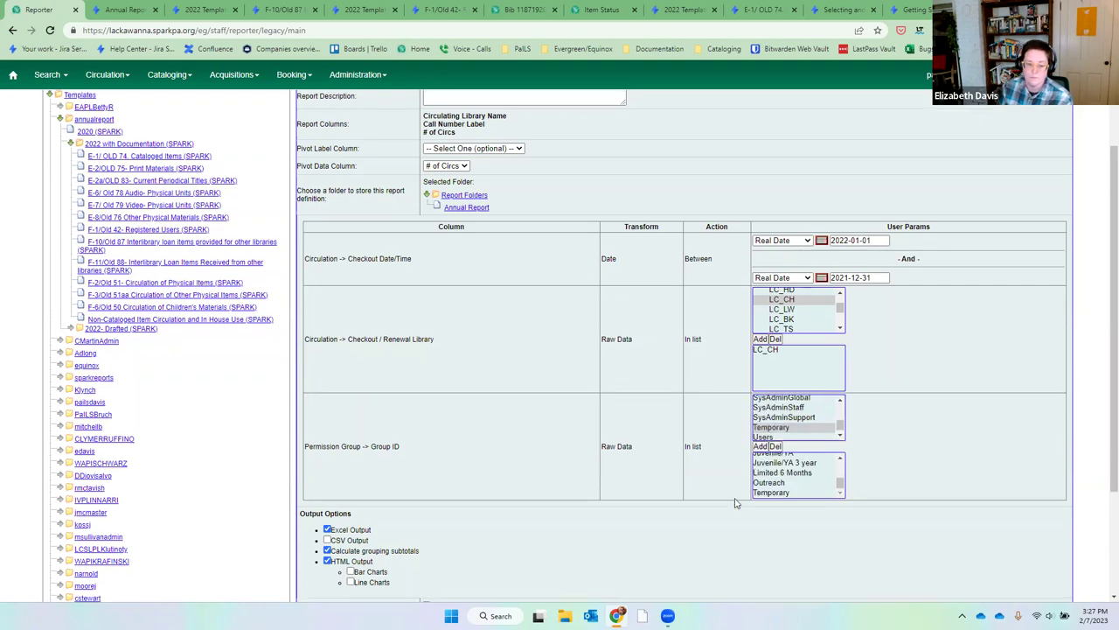
{"action": "left_click", "coordinate": [452, 545]}
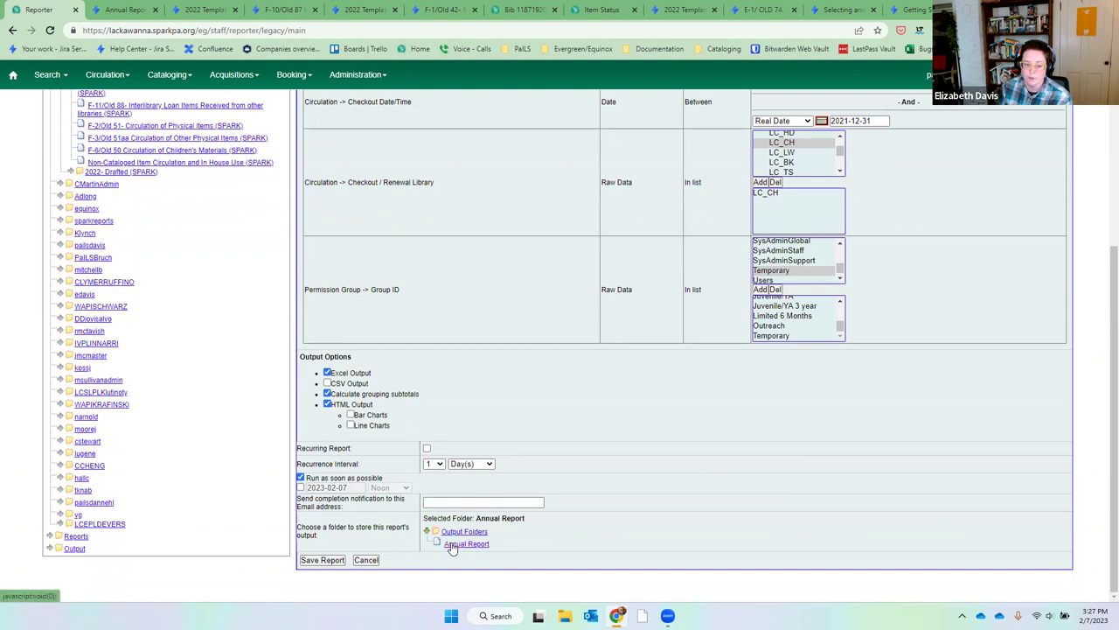
{"action": "left_click", "coordinate": [323, 560]}
{"action": "left_click", "coordinate": [657, 96]}
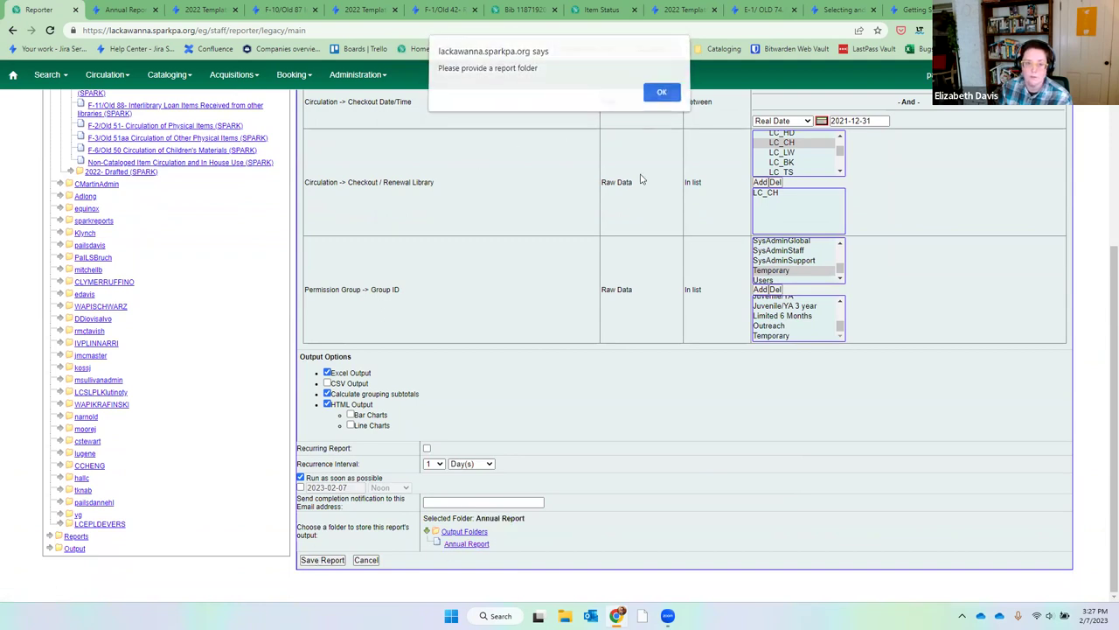
{"action": "scroll", "coordinate": [639, 219], "scroll_direction": "up", "scroll_amount": 4}
{"action": "scroll", "coordinate": [454, 344], "scroll_direction": "down", "scroll_amount": 5}
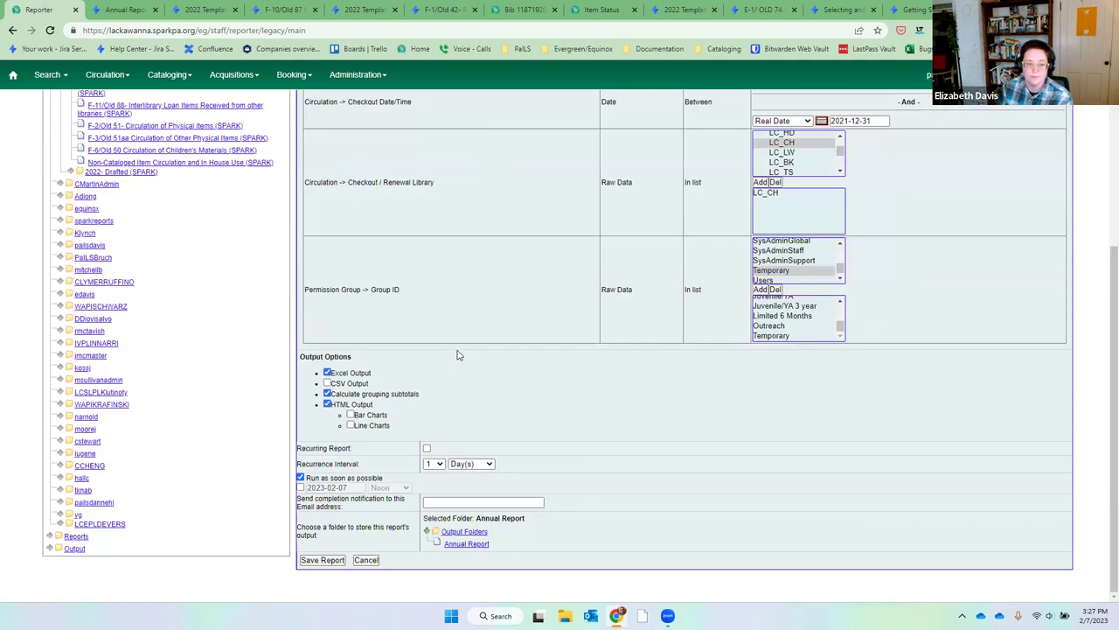
{"action": "left_click", "coordinate": [323, 560]}
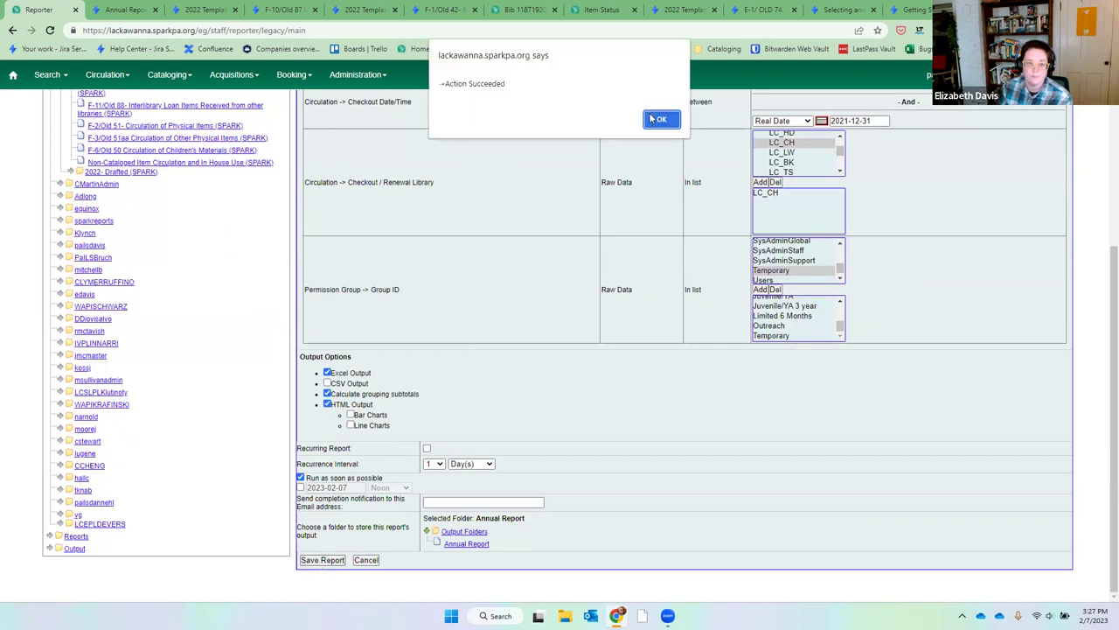
{"action": "left_click", "coordinate": [649, 117]}
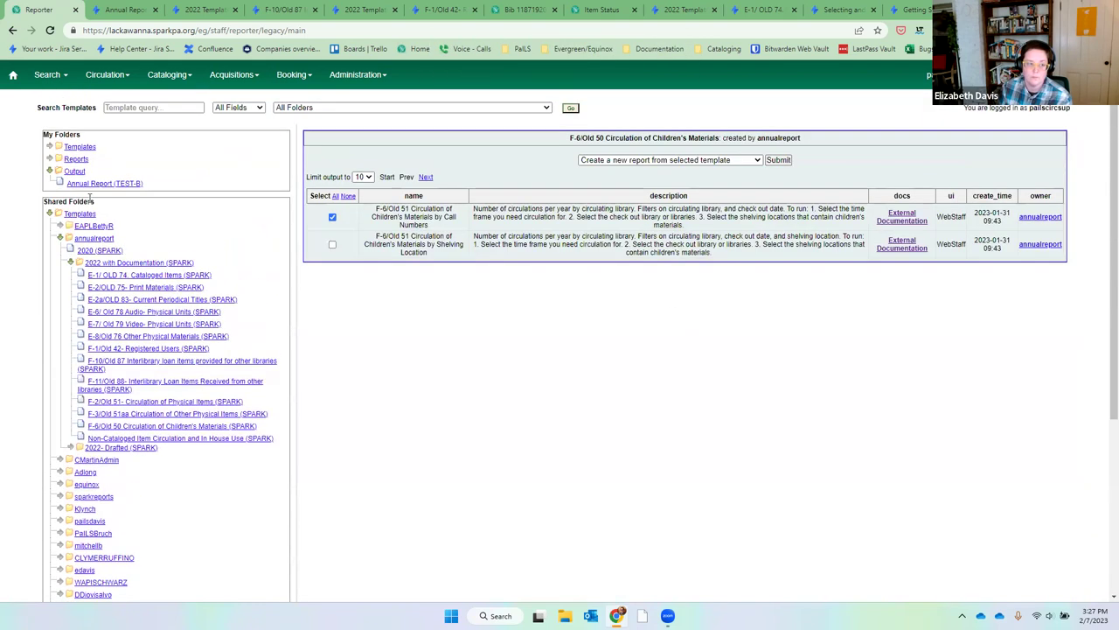
{"action": "left_click", "coordinate": [85, 186]}
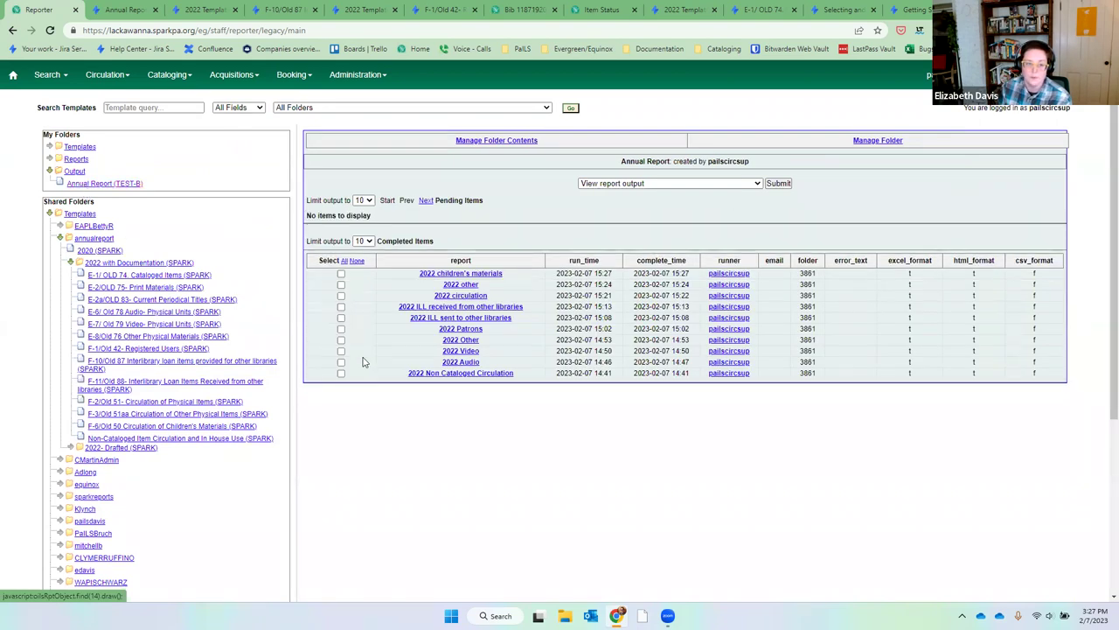
Open the 2022 children's materials tabular output full screen.
{"action": "left_click", "coordinate": [341, 274]}
{"action": "left_click", "coordinate": [783, 185]}
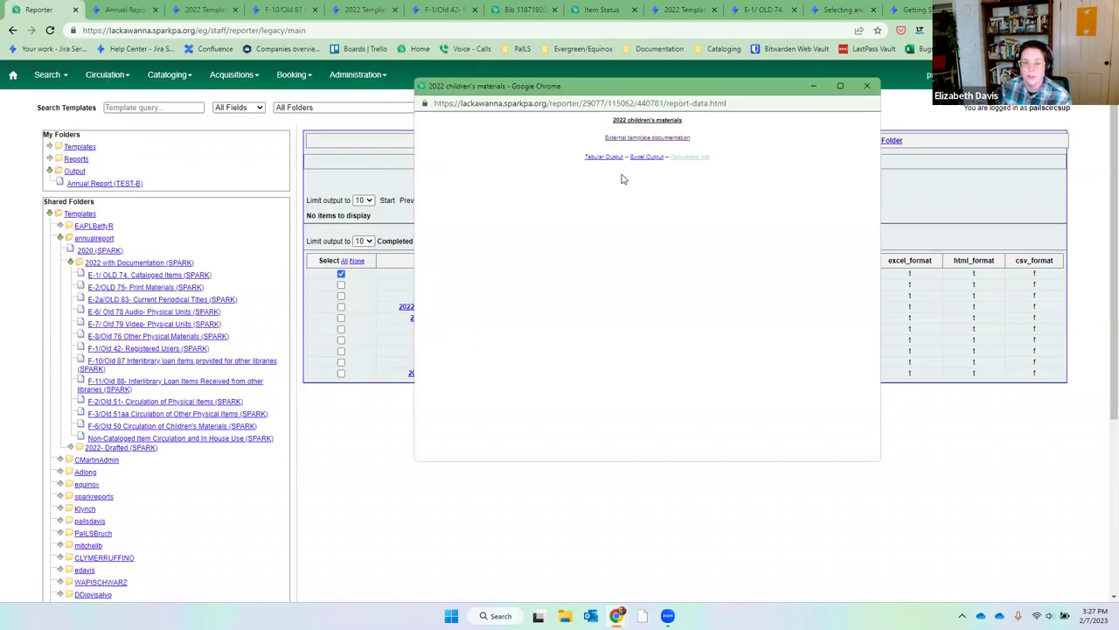
{"action": "left_click", "coordinate": [605, 158]}
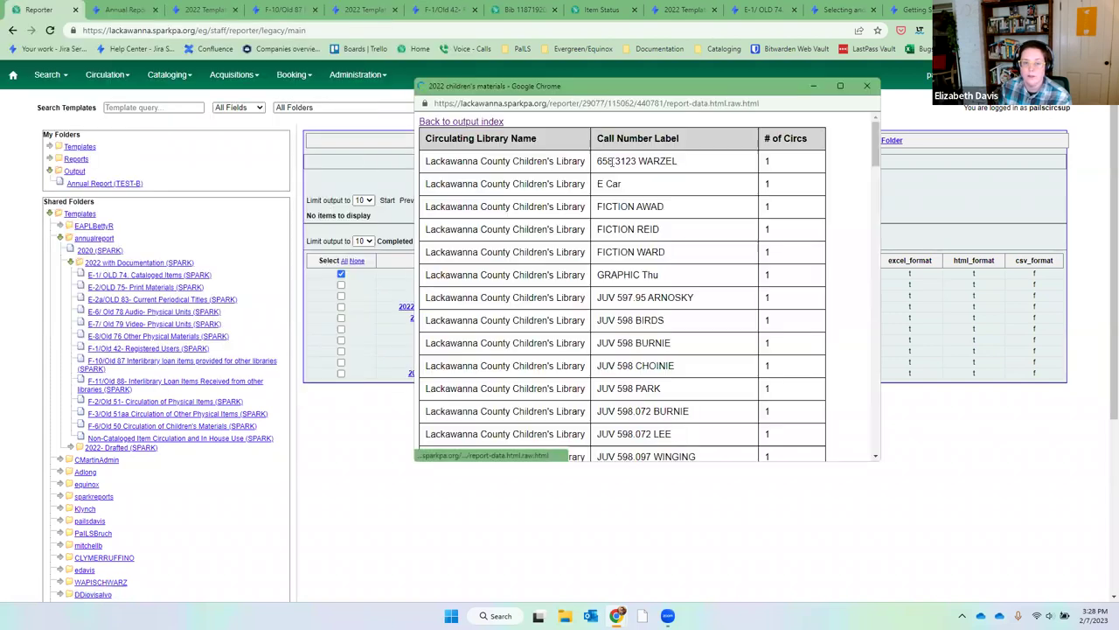
{"action": "left_click", "coordinate": [840, 86]}
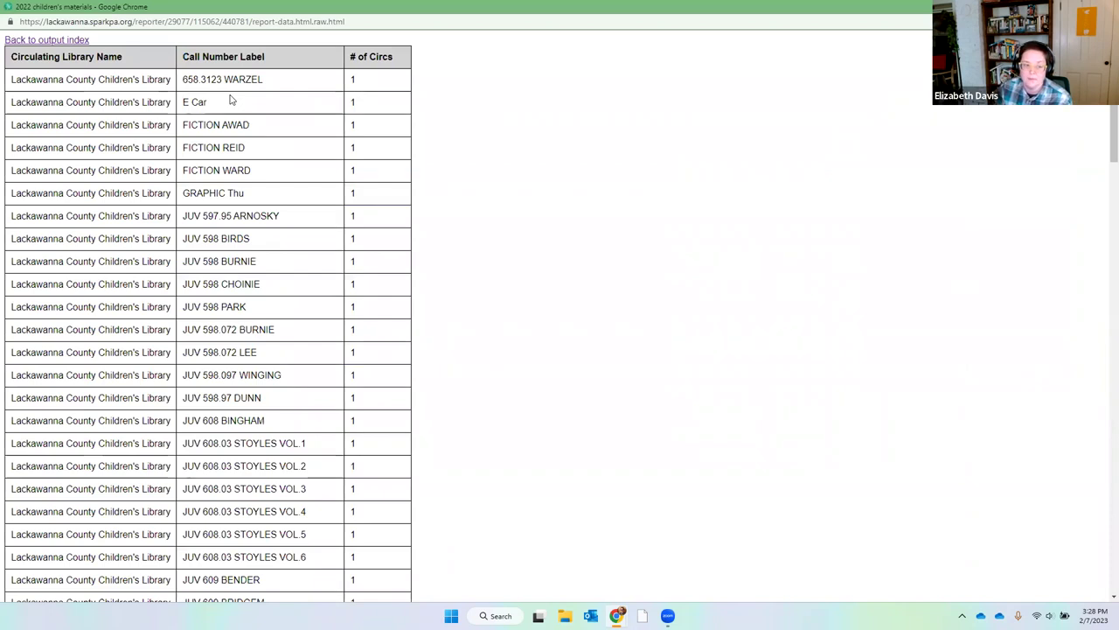
Review the call numbers FICTION AWAD, FICTION REID, FICTION WARD and JUV 608.03 STOYLES VOL.2.
{"action": "scroll", "coordinate": [231, 99], "scroll_direction": "down", "scroll_amount": 5}
{"action": "scroll", "coordinate": [231, 99], "scroll_direction": "up", "scroll_amount": 5}
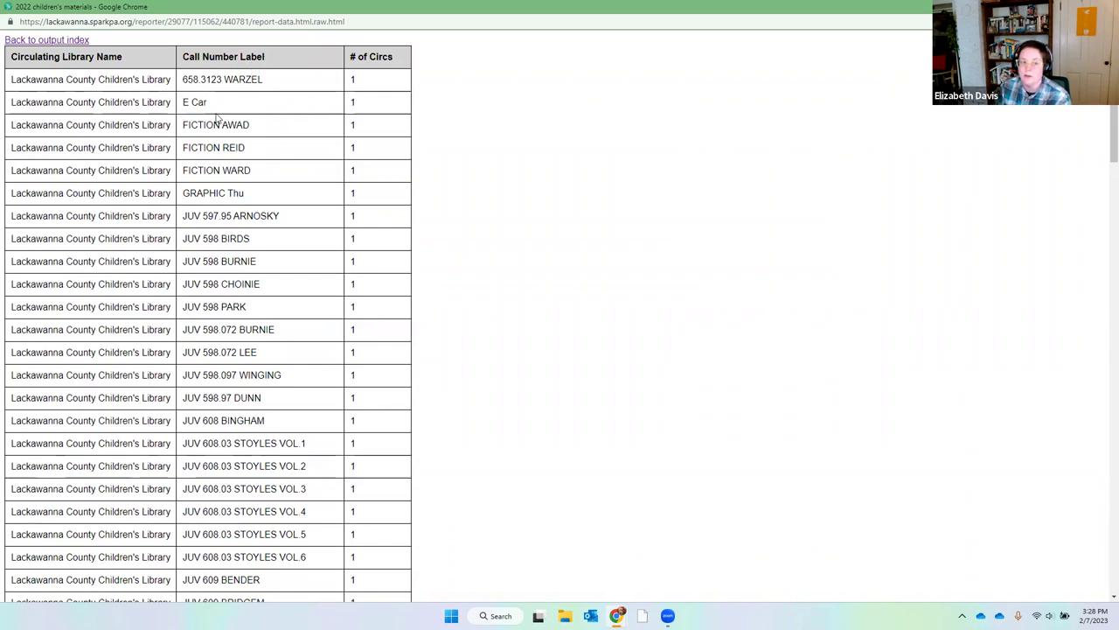
{"action": "left_click_drag", "start_coordinate": [258, 128], "coordinate": [179, 132]}
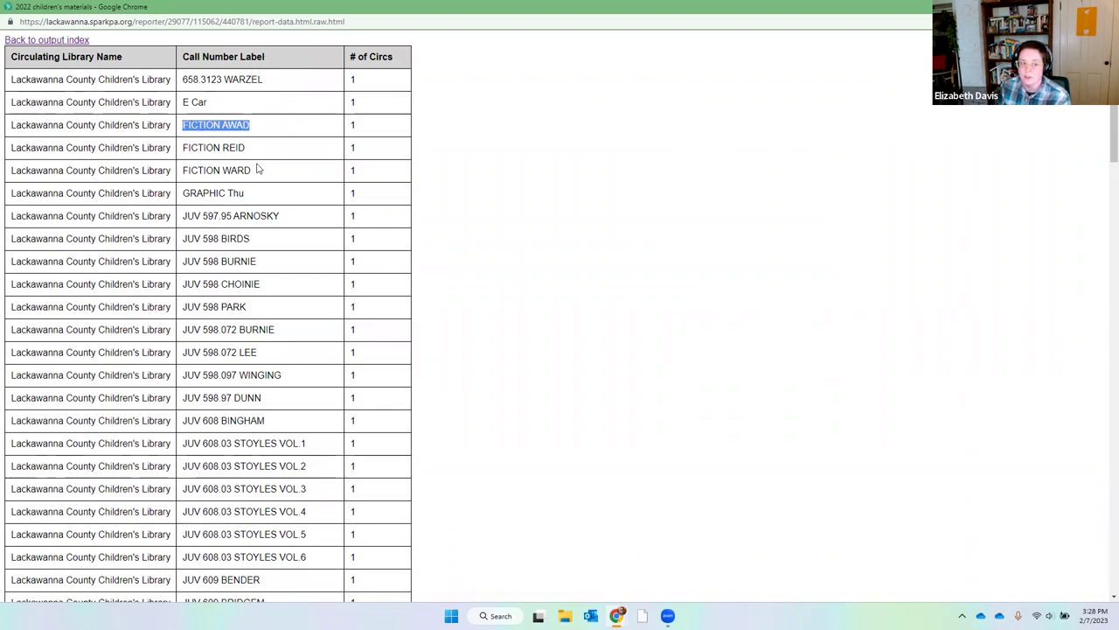
{"action": "left_click_drag", "start_coordinate": [256, 152], "coordinate": [179, 152]}
{"action": "left_click_drag", "start_coordinate": [265, 172], "coordinate": [178, 174]}
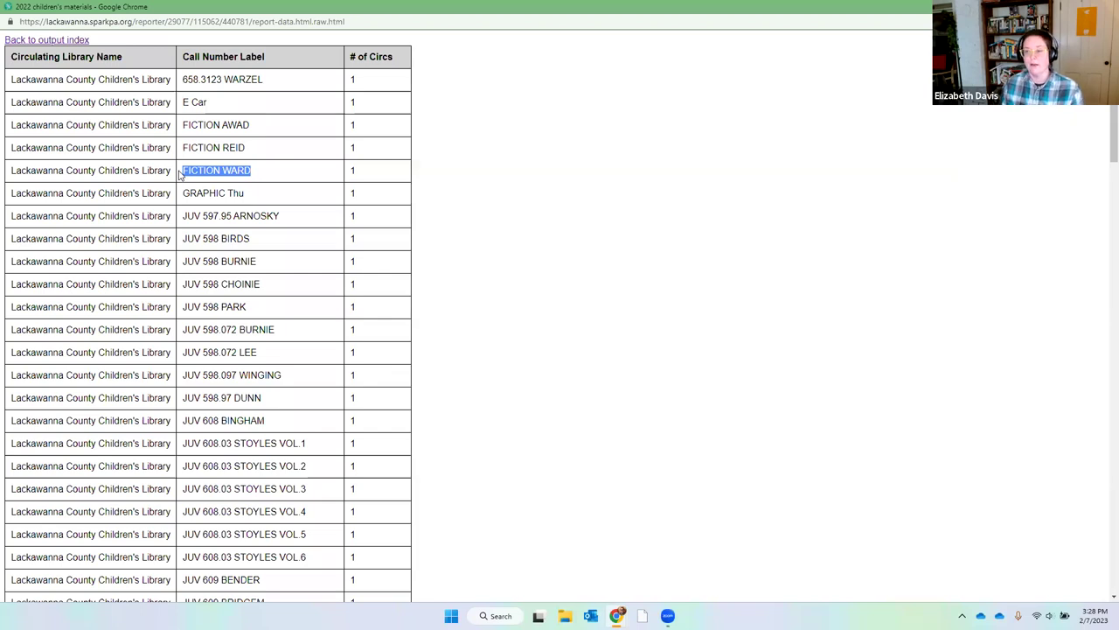
{"action": "scroll", "coordinate": [271, 328], "scroll_direction": "down", "scroll_amount": 3}
{"action": "left_click_drag", "start_coordinate": [306, 350], "coordinate": [184, 351]}
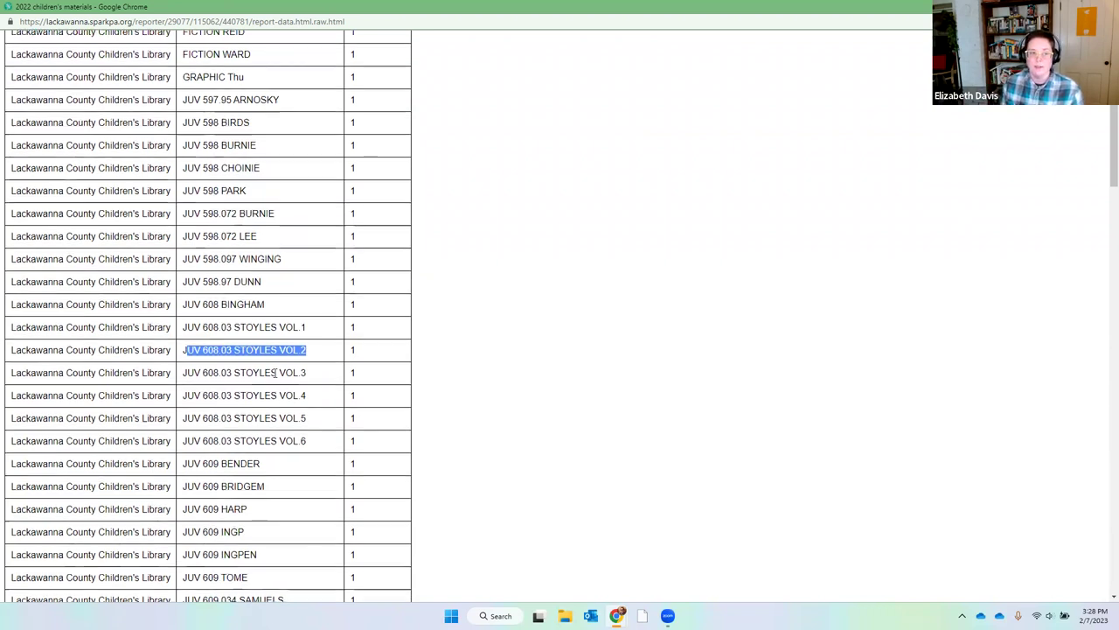
Scroll through the rest of the output, close it, and show the Non-Cataloged Item Circulation and In House Use templates.
{"action": "scroll", "coordinate": [277, 373], "scroll_direction": "down", "scroll_amount": 5}
{"action": "scroll", "coordinate": [278, 381], "scroll_direction": "down", "scroll_amount": 1}
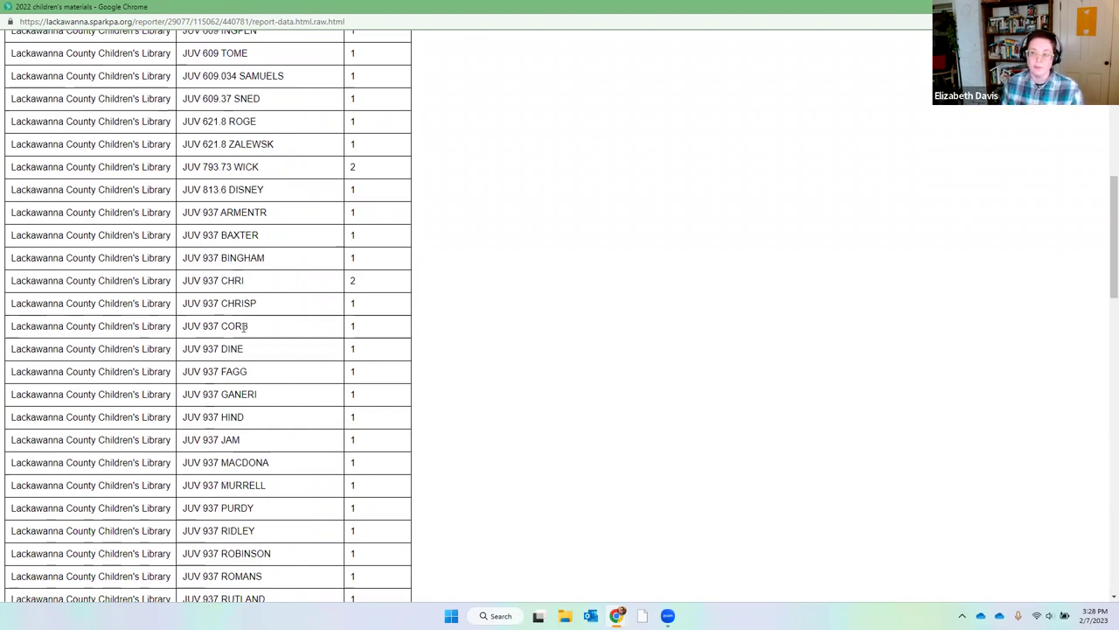
{"action": "scroll", "coordinate": [315, 314], "scroll_direction": "down", "scroll_amount": 3}
{"action": "scroll", "coordinate": [320, 321], "scroll_direction": "down", "scroll_amount": 2}
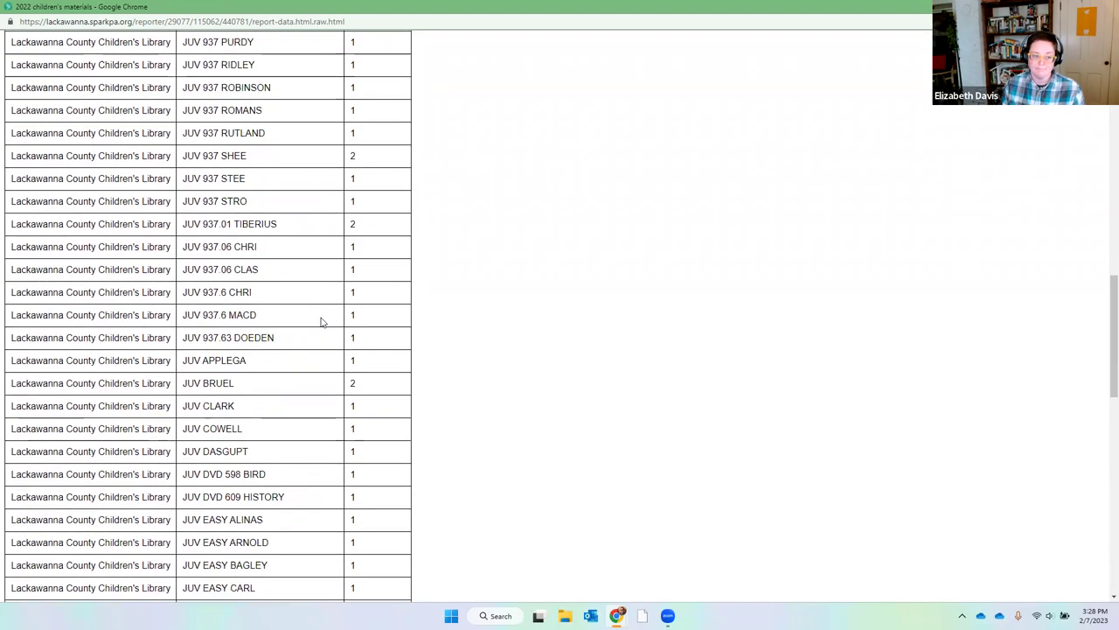
{"action": "scroll", "coordinate": [433, 324], "scroll_direction": "up", "scroll_amount": 6}
{"action": "scroll", "coordinate": [450, 324], "scroll_direction": "up", "scroll_amount": 5}
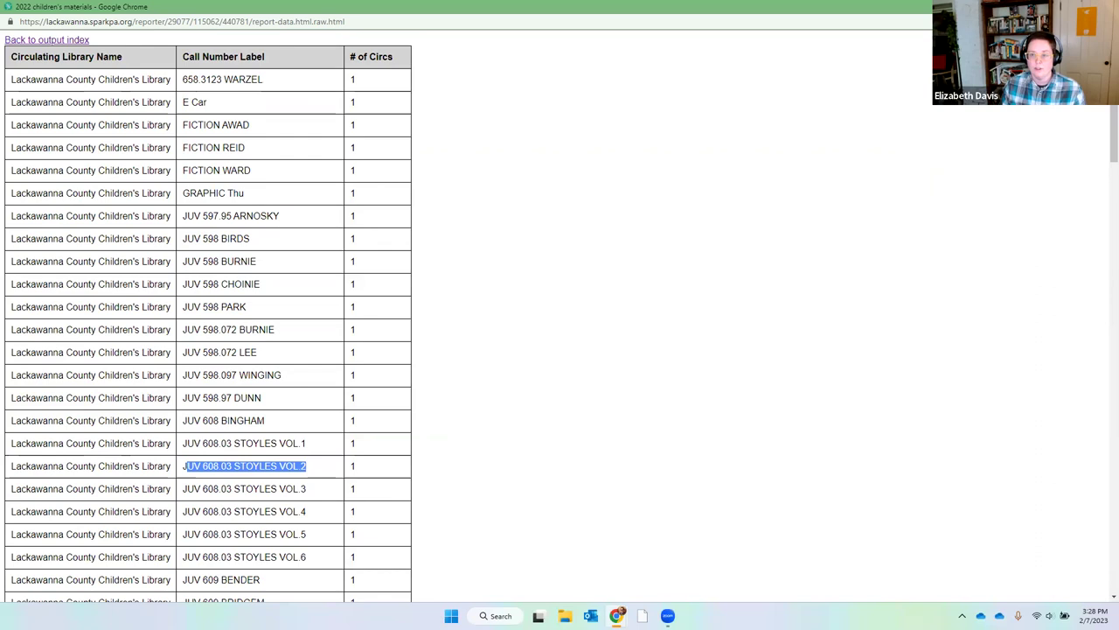
{"action": "key", "text": "ctrl+w"}
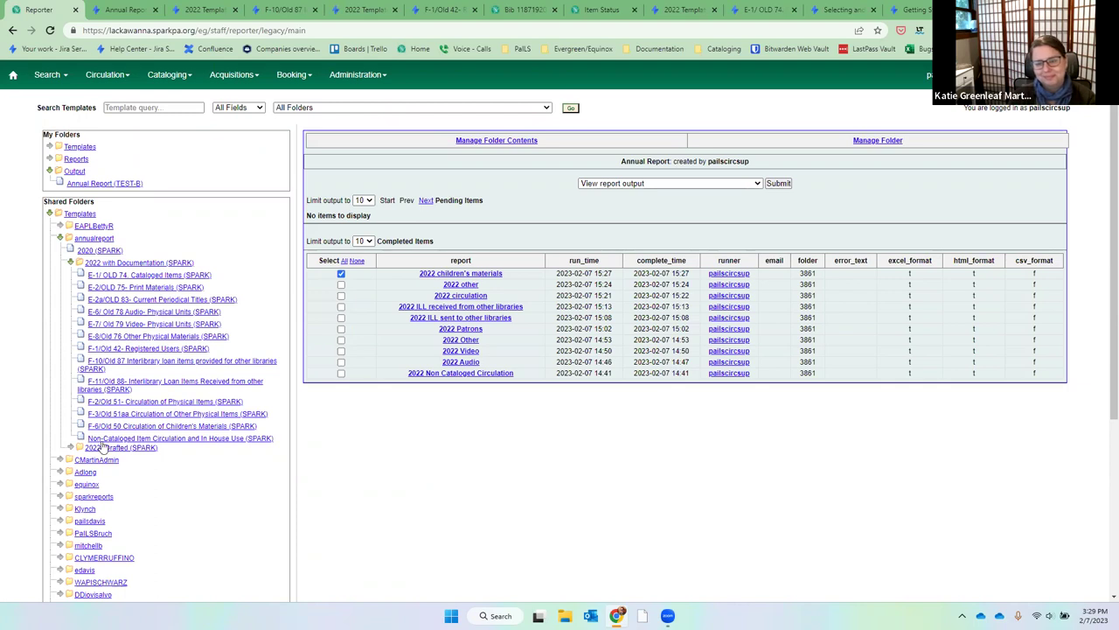
{"action": "left_click", "coordinate": [163, 439]}
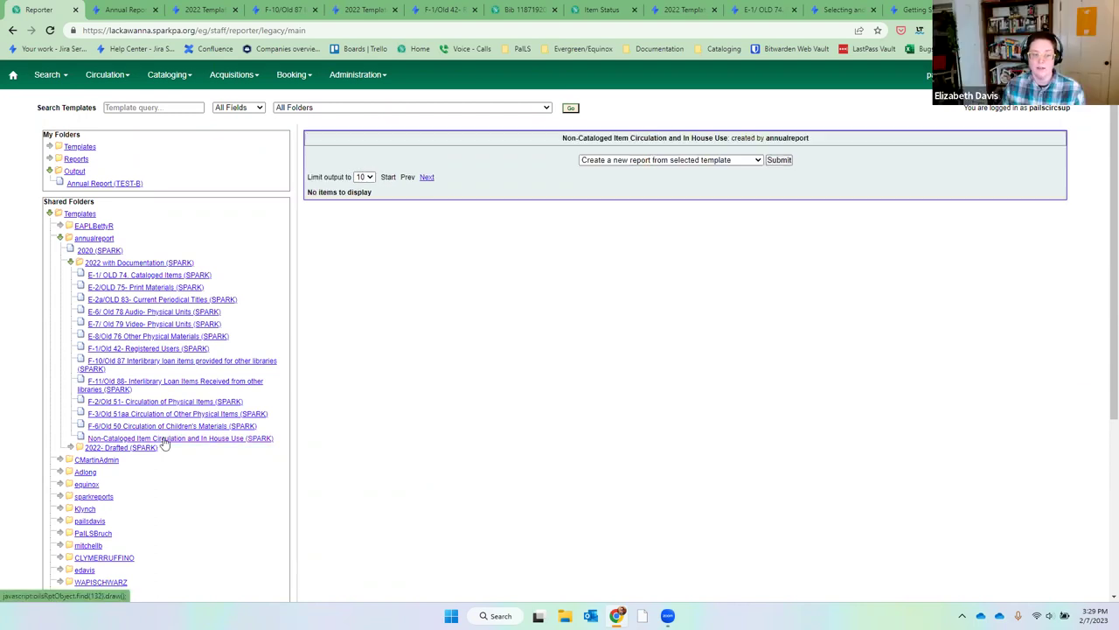